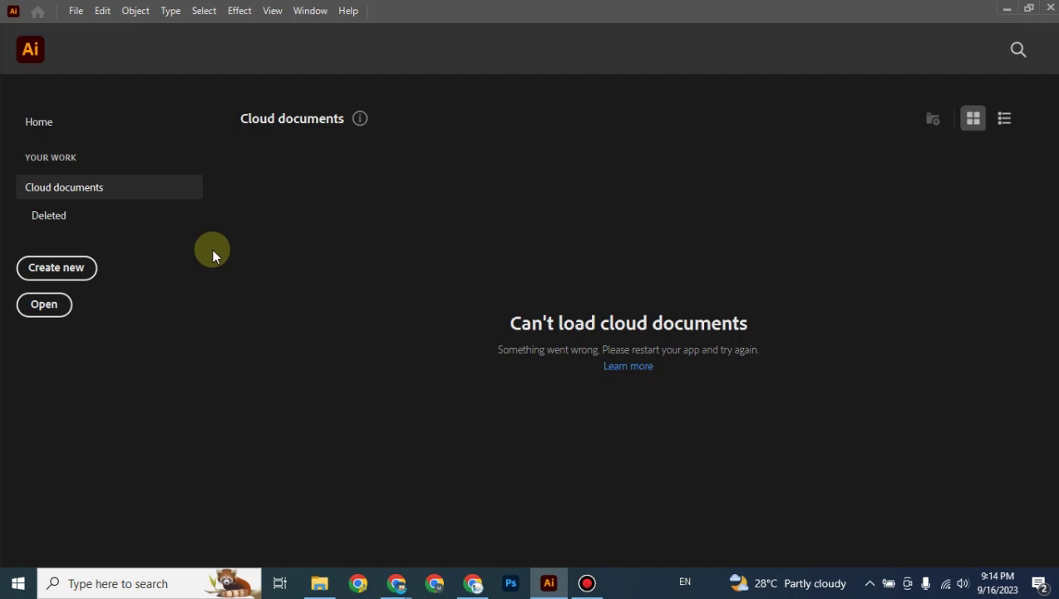
# Step: Create a new 1366 x 768 px document from the Common preset
pyautogui.click(87, 266)
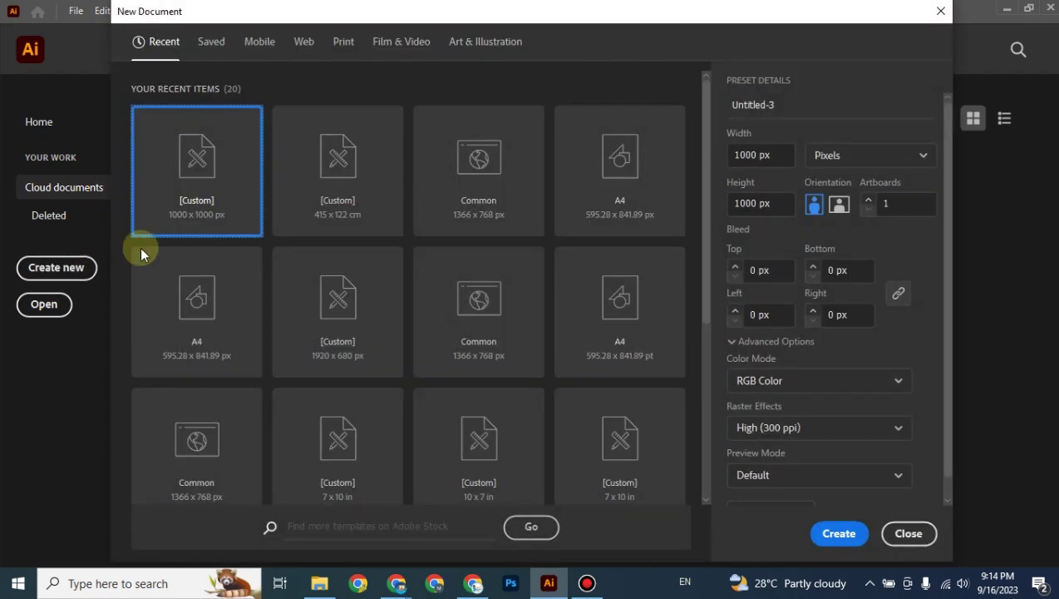
pyautogui.click(511, 235)
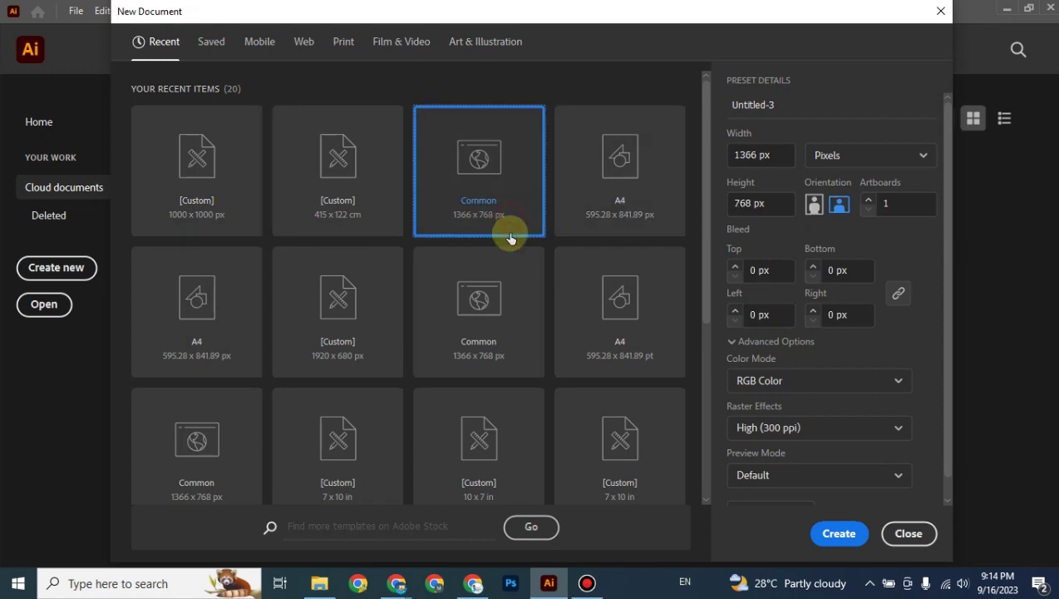
pyautogui.click(839, 533)
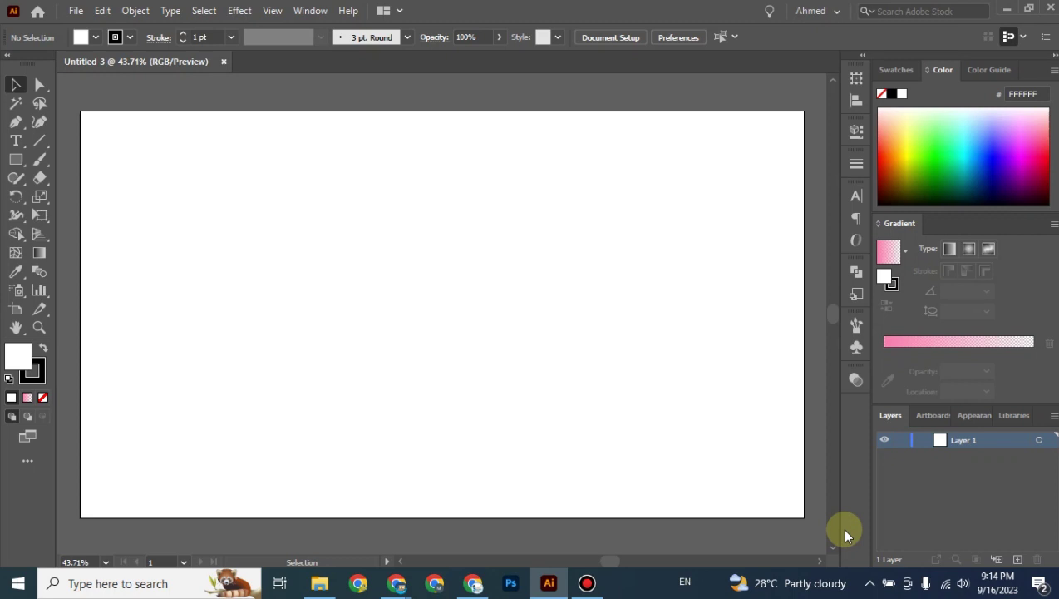
pyautogui.hotkey('ctrl', '-')
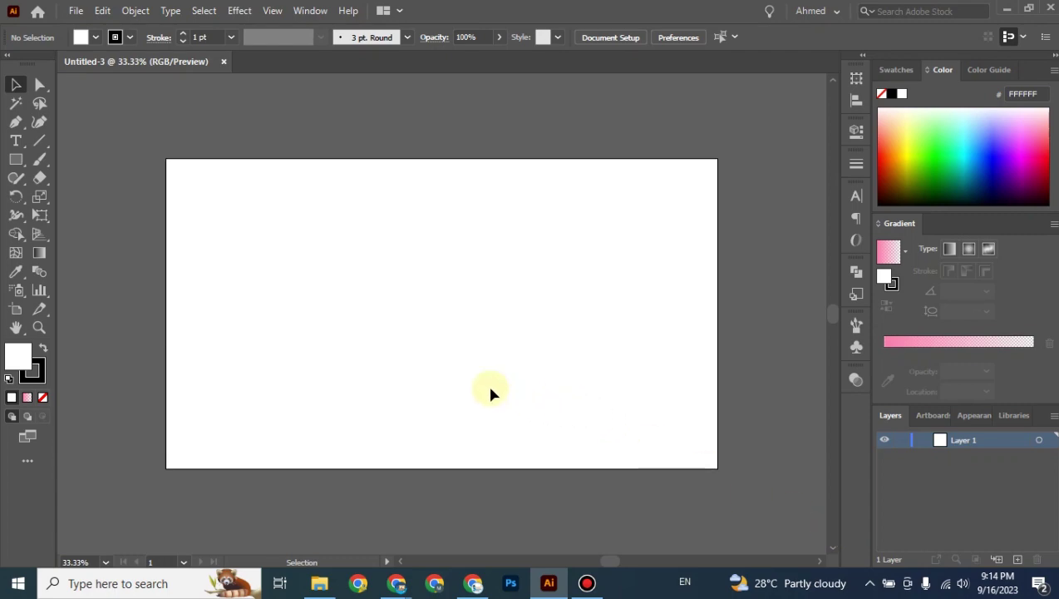
pyautogui.hotkey('ctrl', 'n')
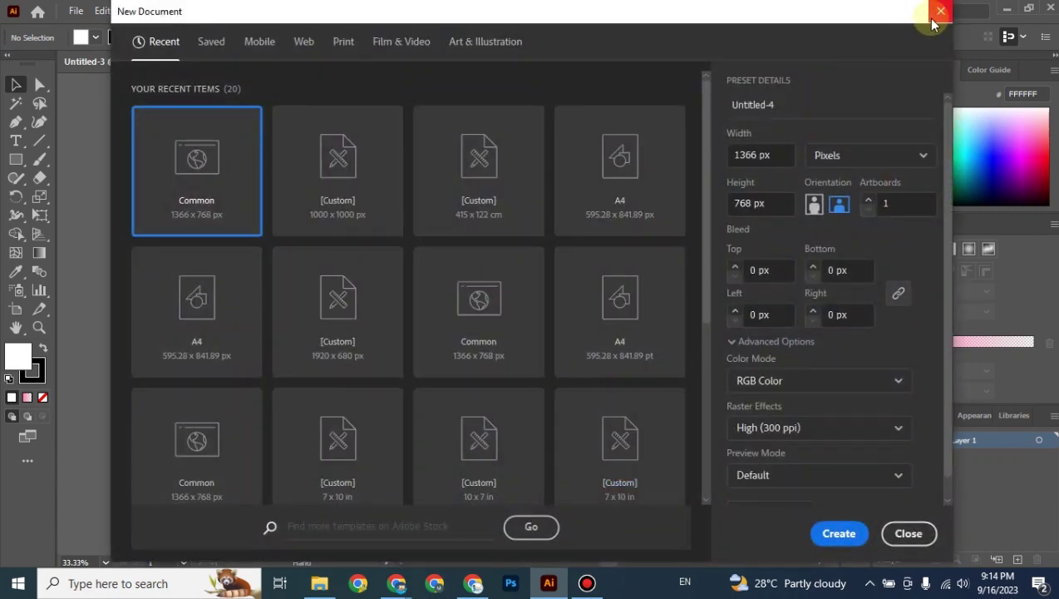
pyautogui.click(939, 12)
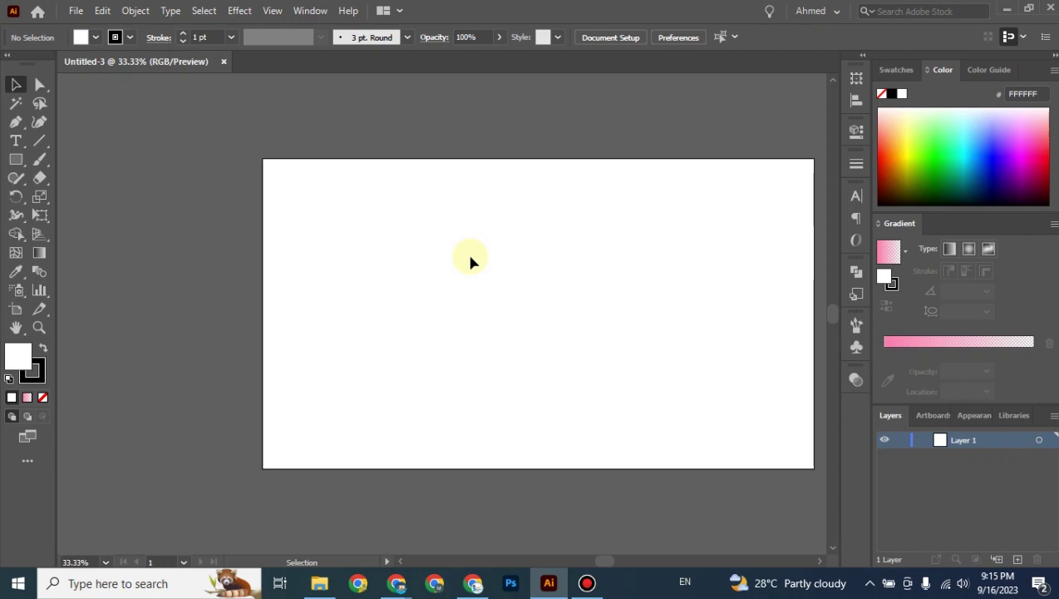
pyautogui.hotkey('ctrl', '-')
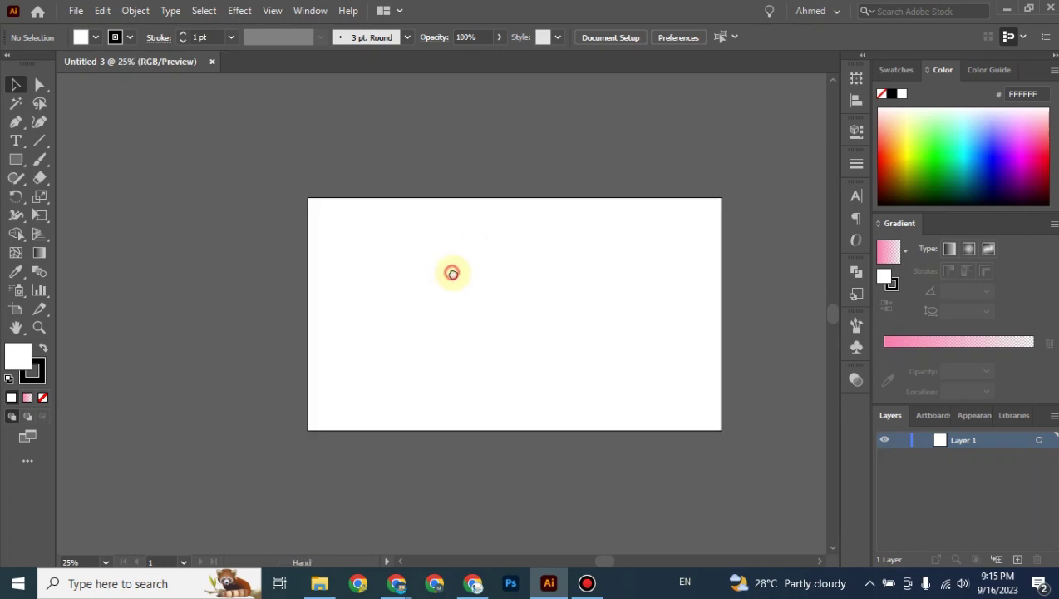
pyautogui.moveTo(452, 273); pyautogui.dragTo(497, 274)
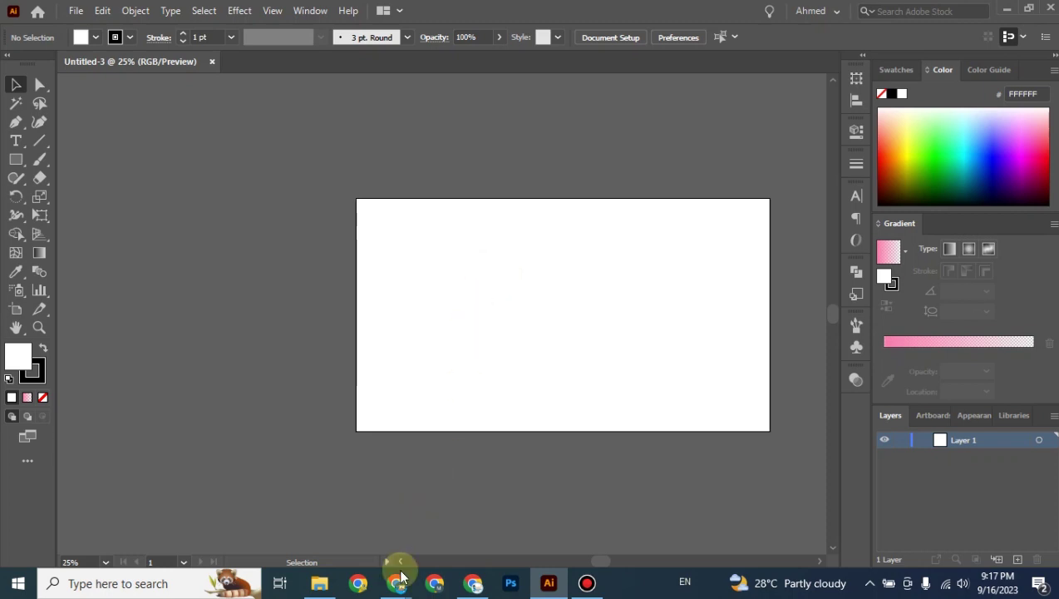
# Step: Switch to Chrome and search Google for "Reaturant Business names" in a new Incognito window
pyautogui.moveTo(397, 582)
pyautogui.click(352, 537)
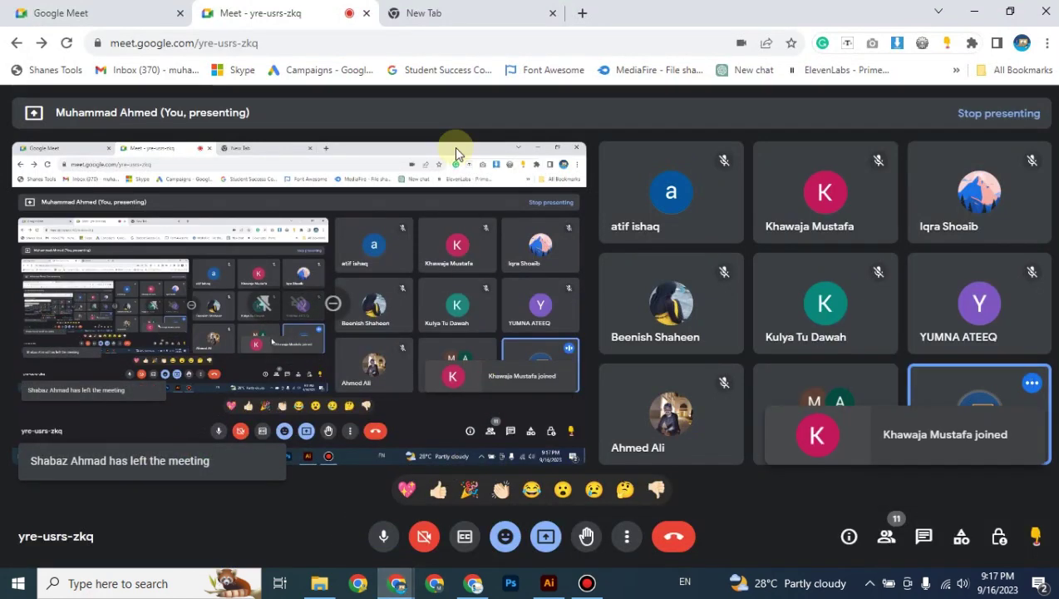
pyautogui.hotkey('ctrl', 'shift', 'n')
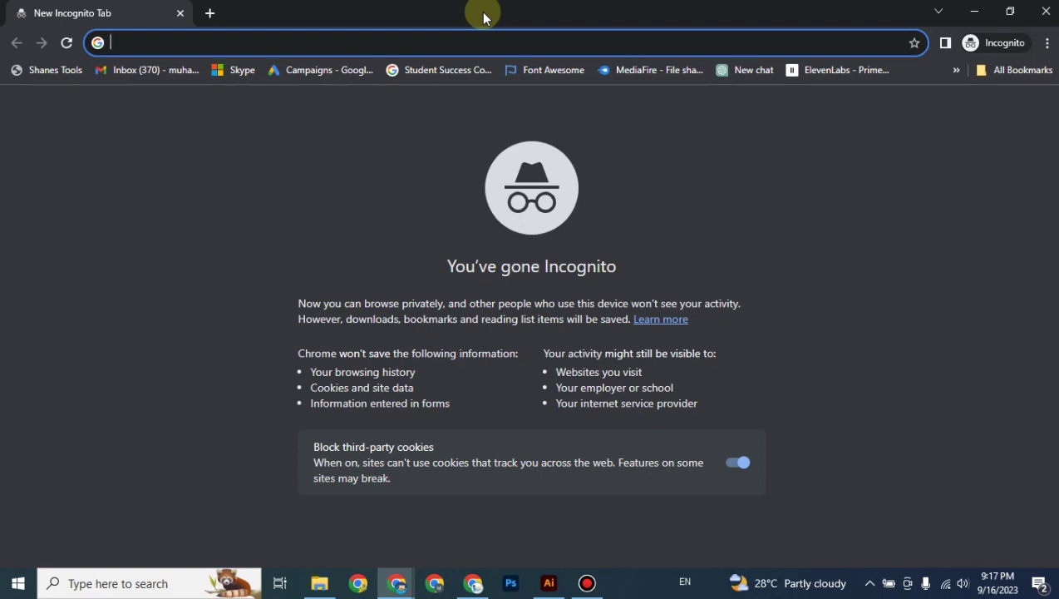
pyautogui.write('Reaturant')
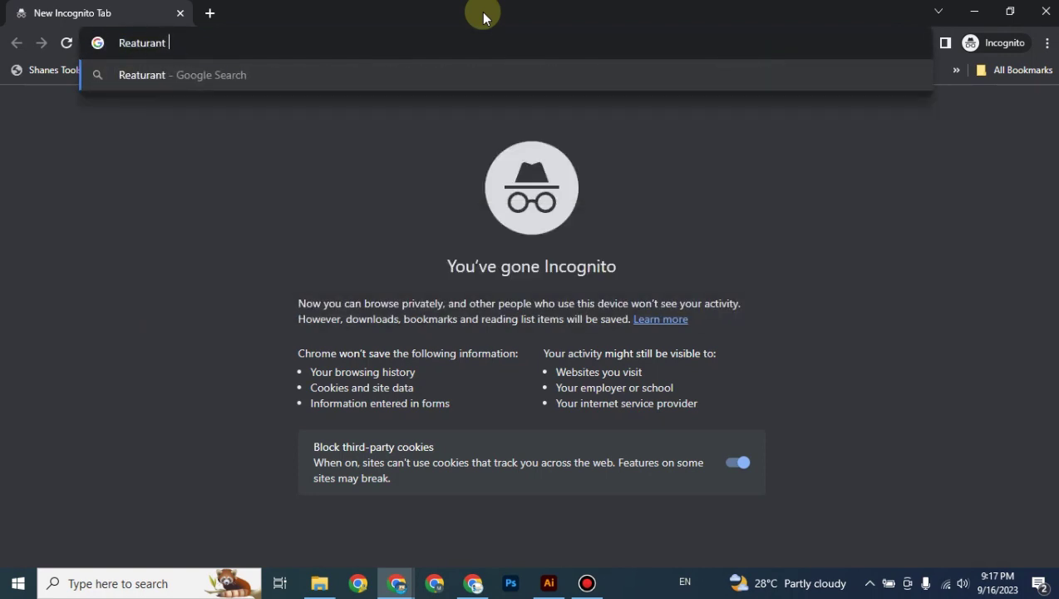
pyautogui.write(' usinesss Nam')
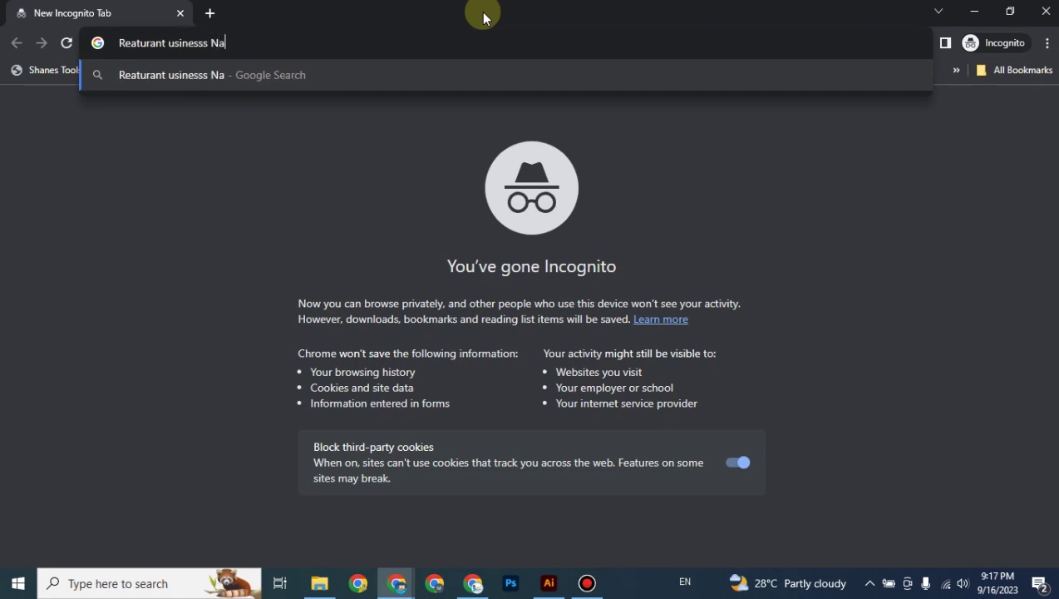
pyautogui.hotkey('ctrl', 'shift', 'Left')
pyautogui.hotkey('ctrl', 'shift', 'Left')
pyautogui.write('Bu')
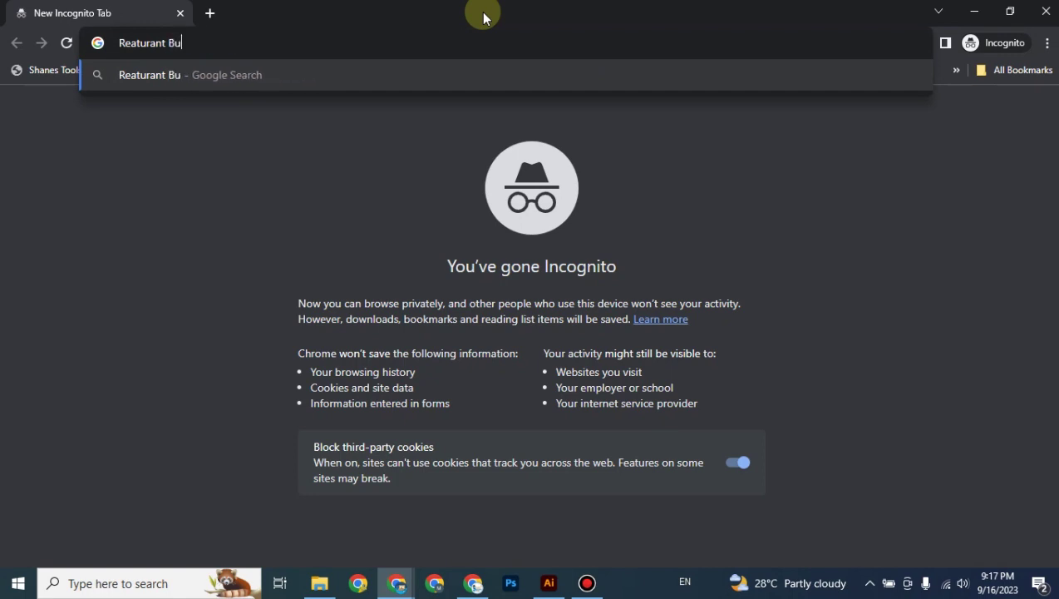
pyautogui.write('siness names')
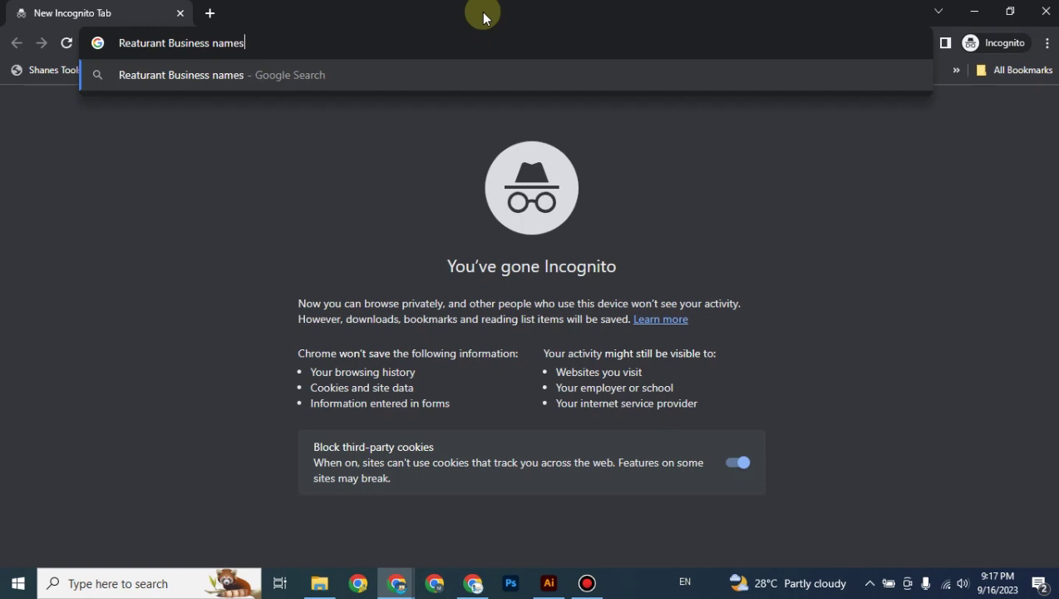
pyautogui.press('Return')
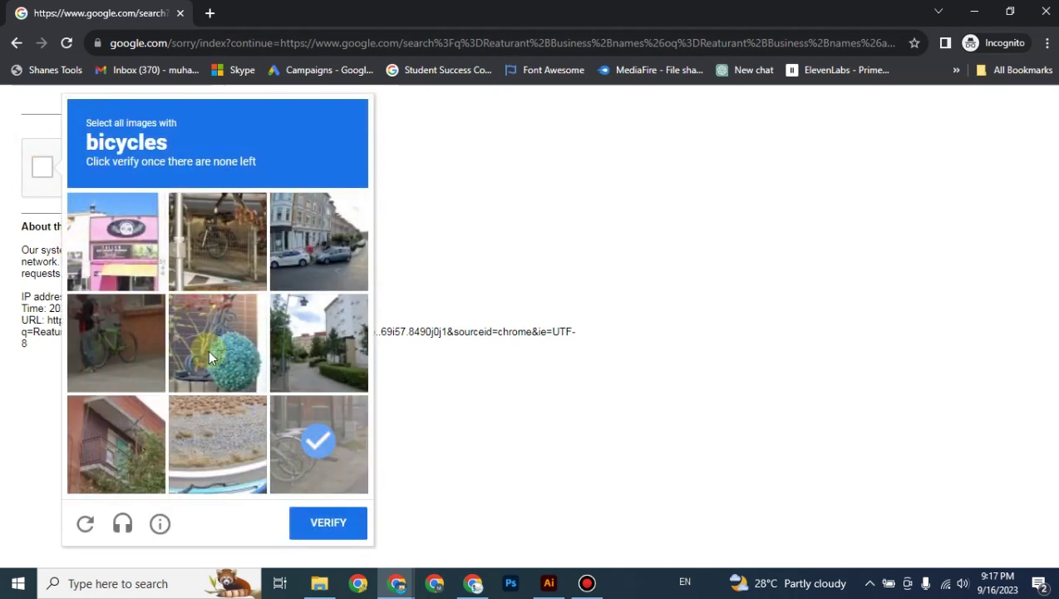
# Step: Complete the image verification by selecting all pictures with bicycles and submitting the answer
pyautogui.click(117, 341)
pyautogui.click(216, 242)
pyautogui.click(345, 511)
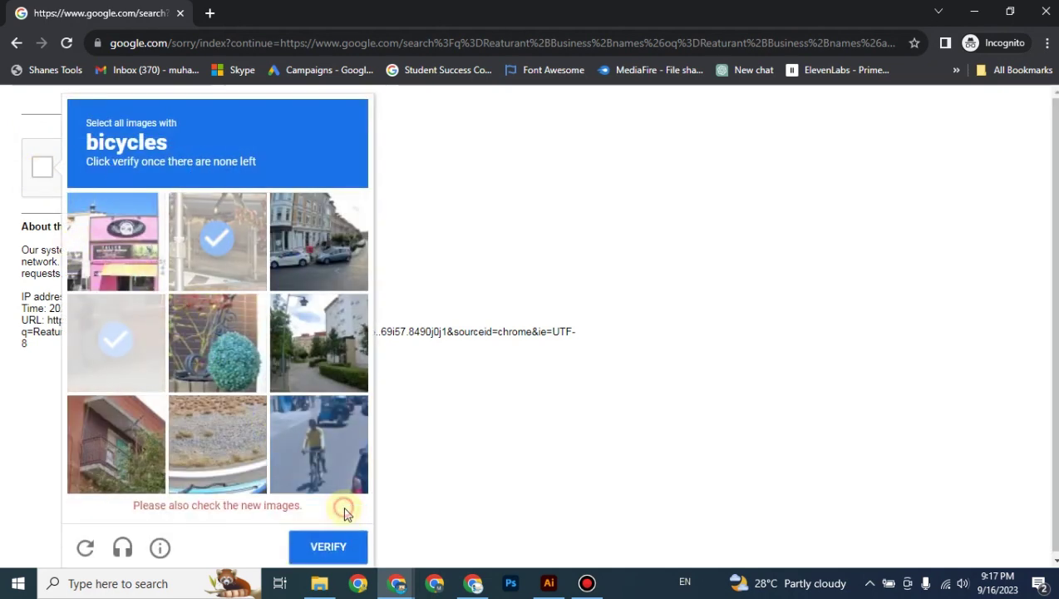
pyautogui.click(319, 443)
pyautogui.click(133, 374)
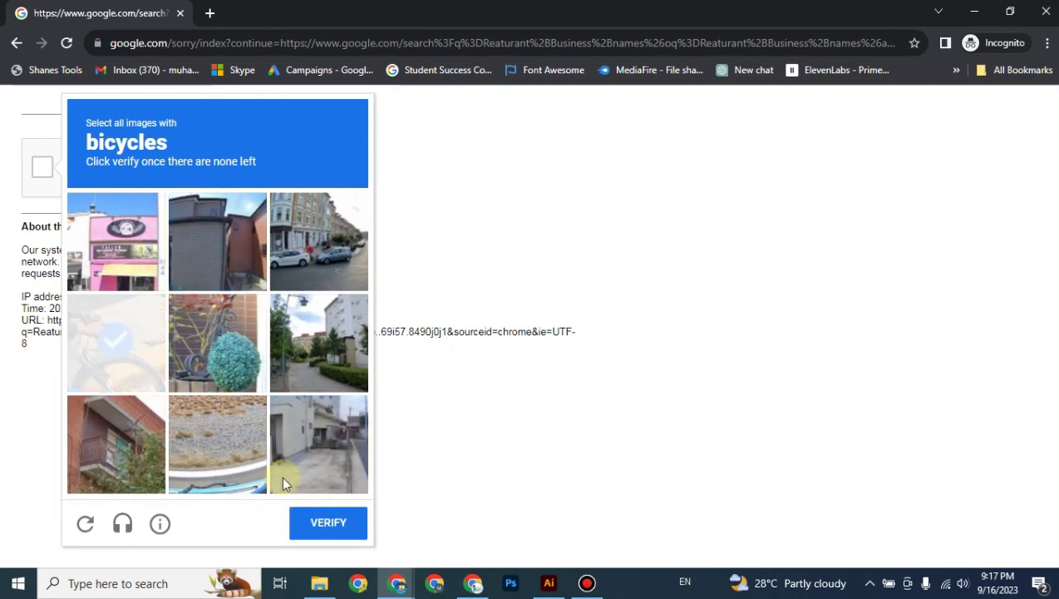
pyautogui.click(146, 354)
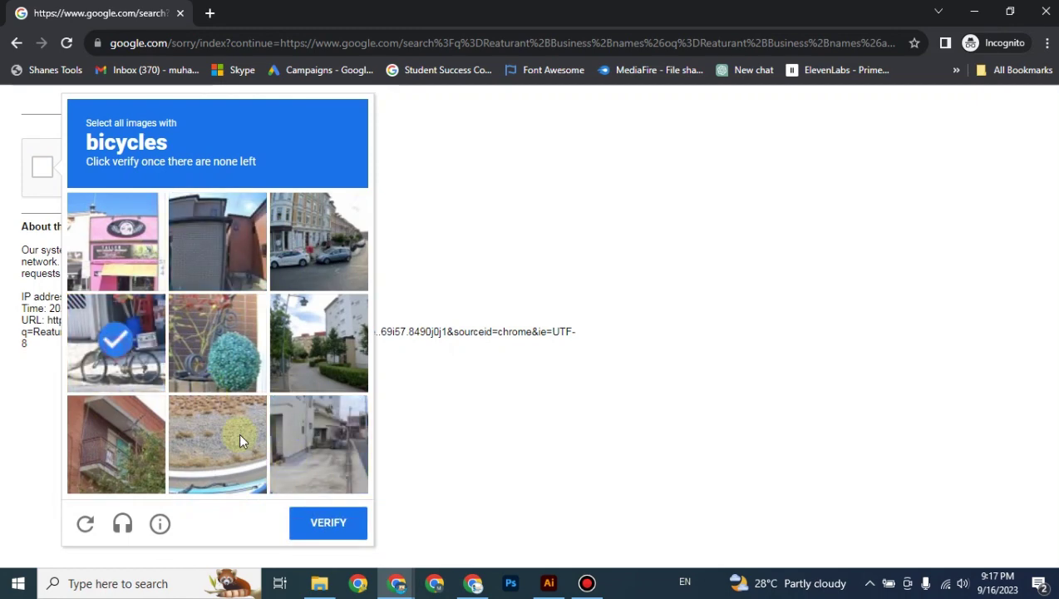
pyautogui.click(325, 524)
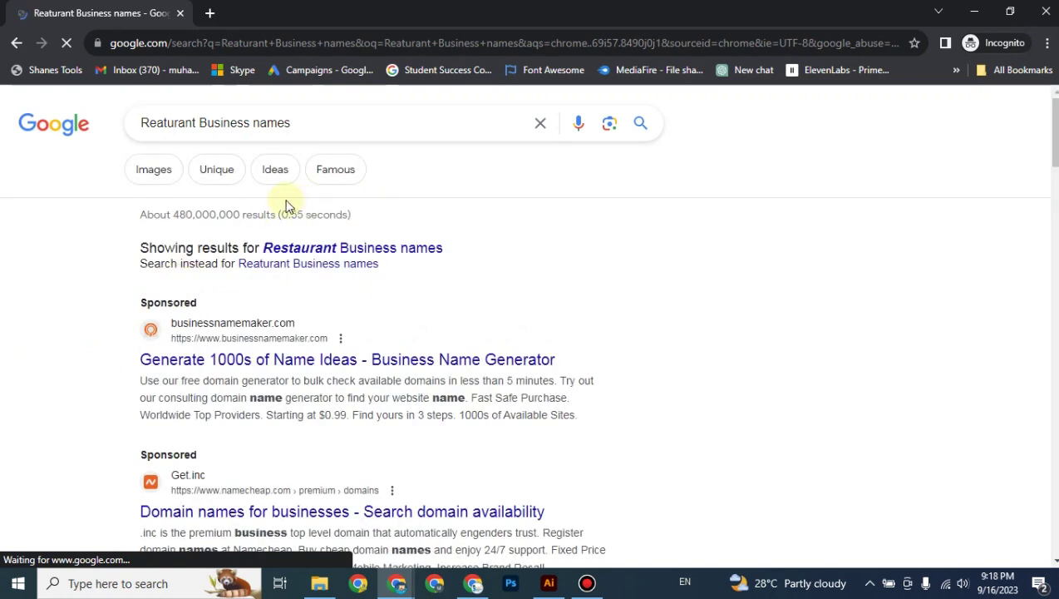
# Step: Show the results for the corrected query "Restaurant Business names" and open the businessnamemaker.com Business Name Generator result in a new tab
pyautogui.scroll(-1, 267, 269)
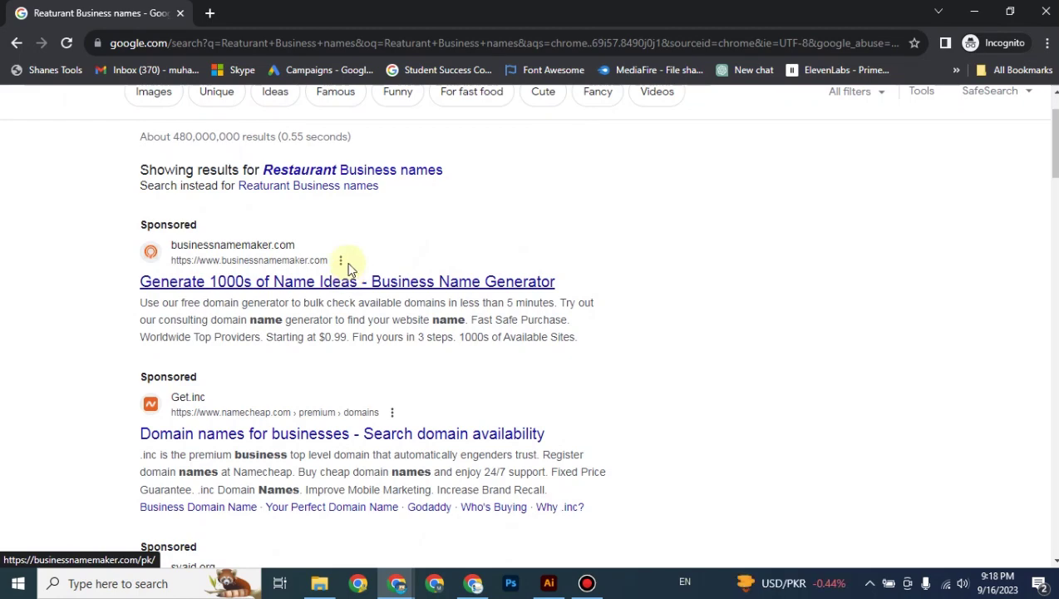
pyautogui.click(324, 171)
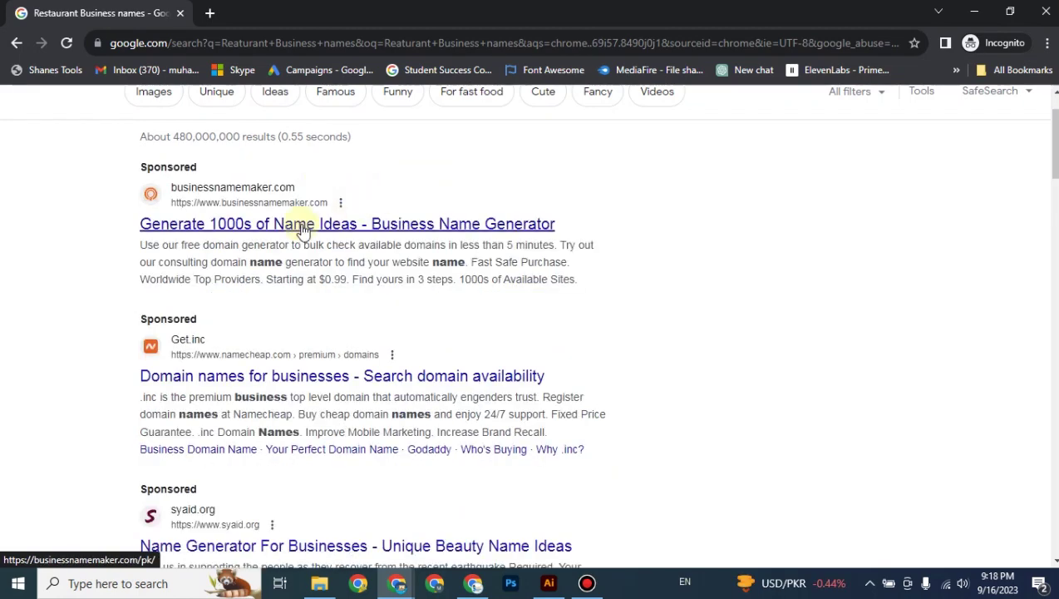
pyautogui.scroll(1, 402, 244)
pyautogui.scroll(-3, 401, 244)
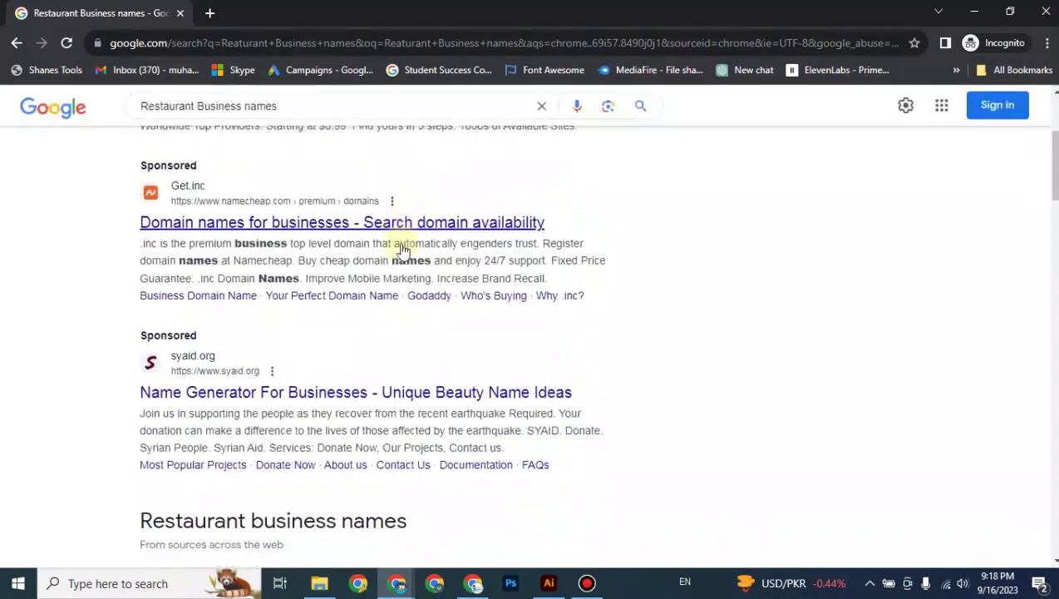
pyautogui.scroll(2, 354, 248)
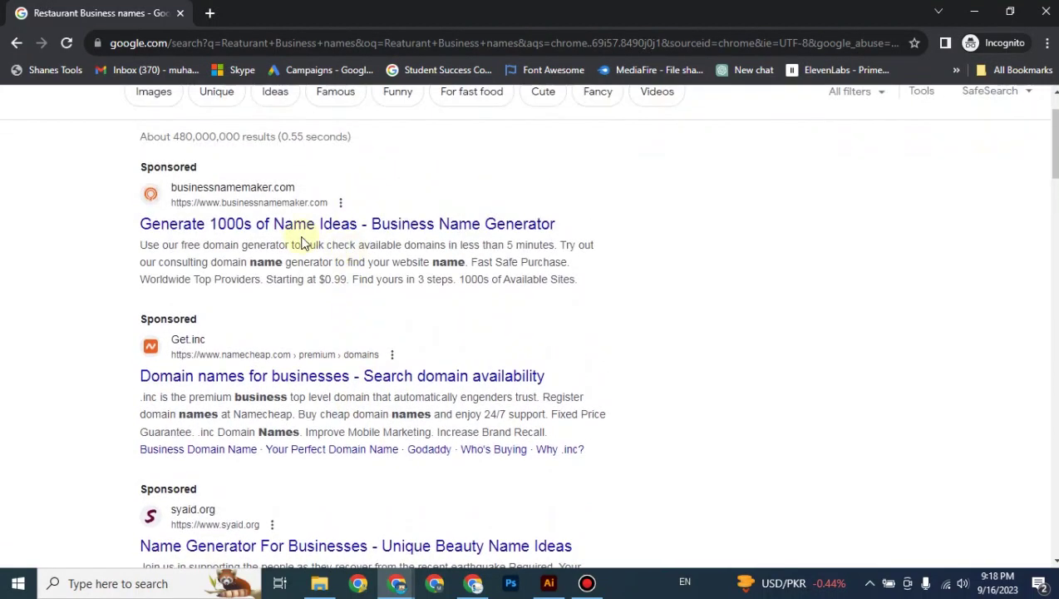
pyautogui.middleClick(348, 234)
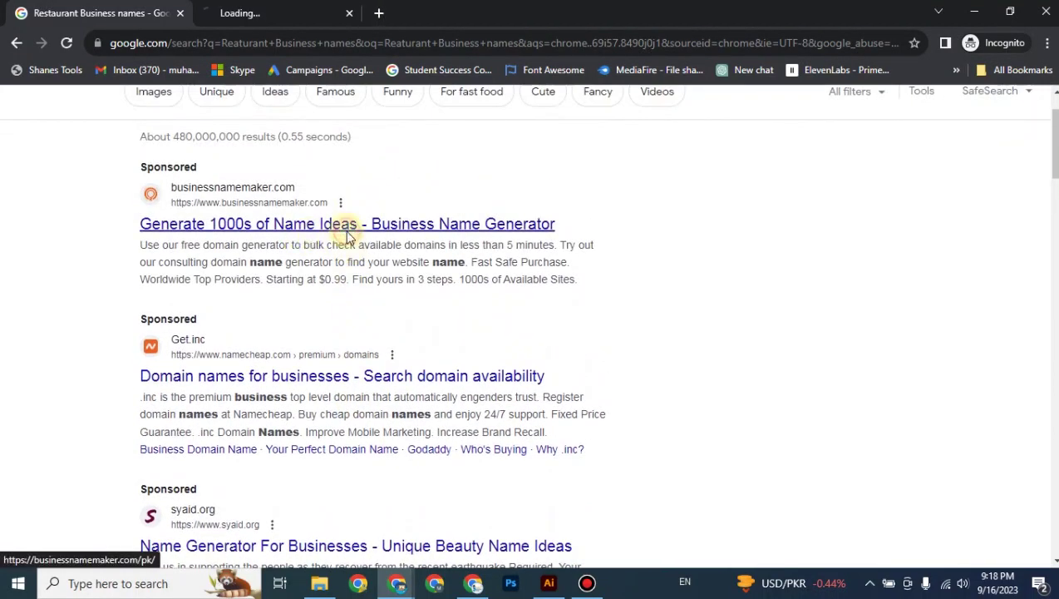
pyautogui.click(255, 26)
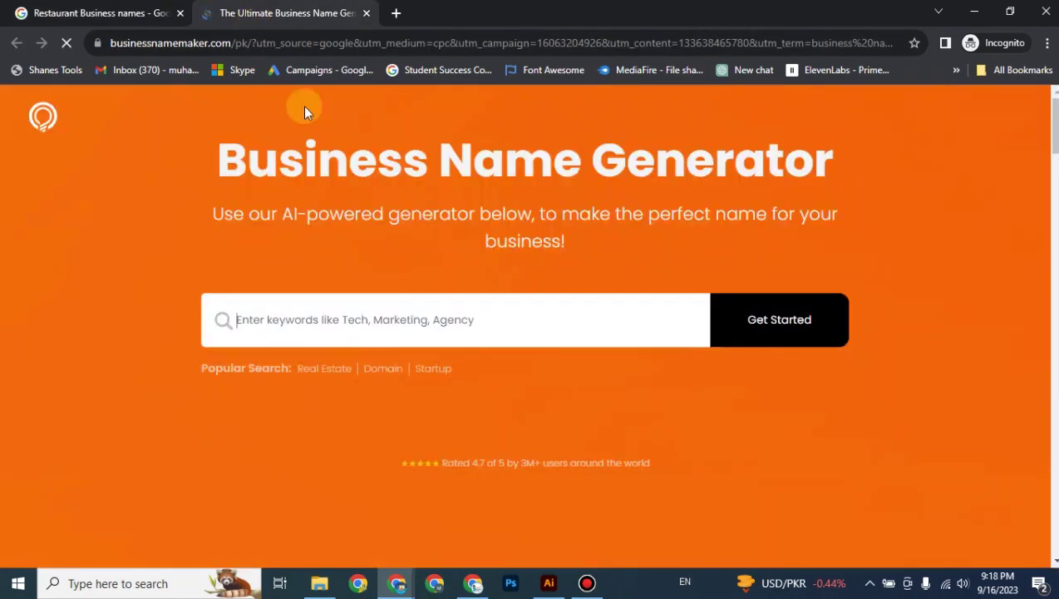
# Step: Generate business name ideas for the keyword "Restaurant" in the Business Name Generator
pyautogui.scroll(-5, 390, 258)
pyautogui.scroll(-12, 393, 264)
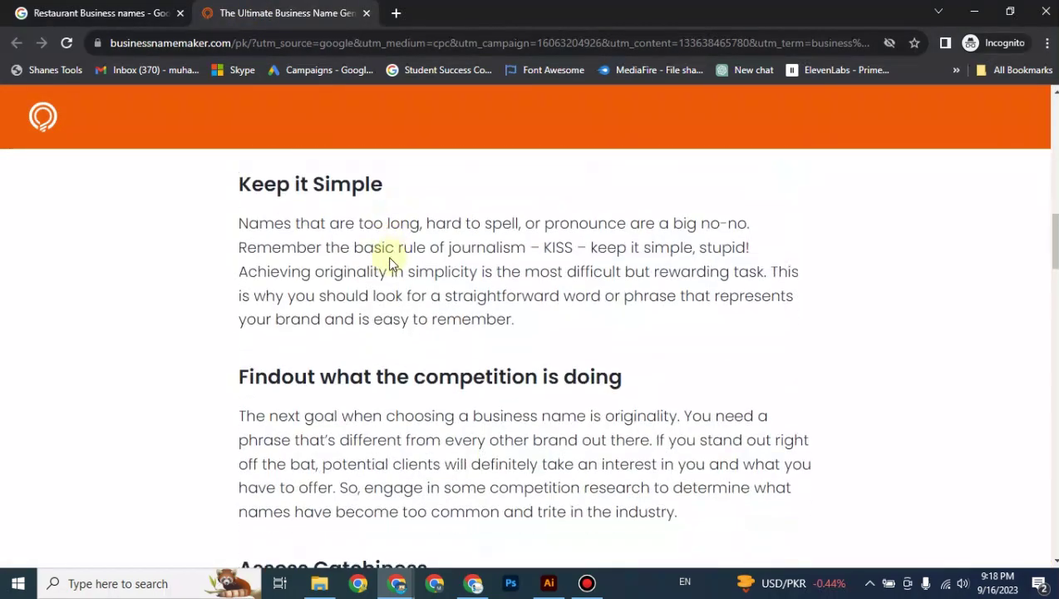
pyautogui.scroll(-15, 391, 258)
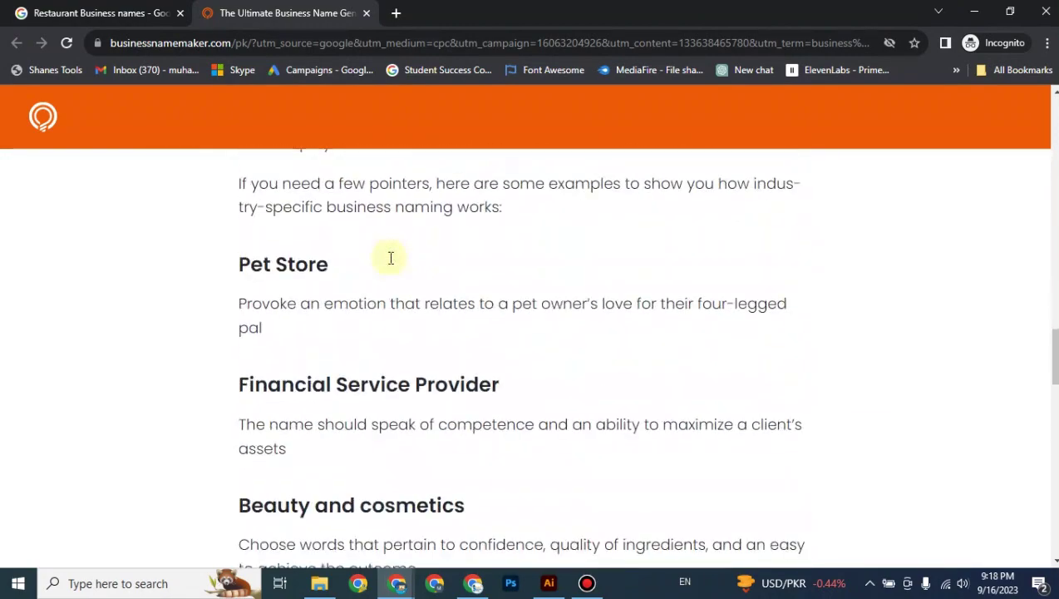
pyautogui.scroll(20, 391, 258)
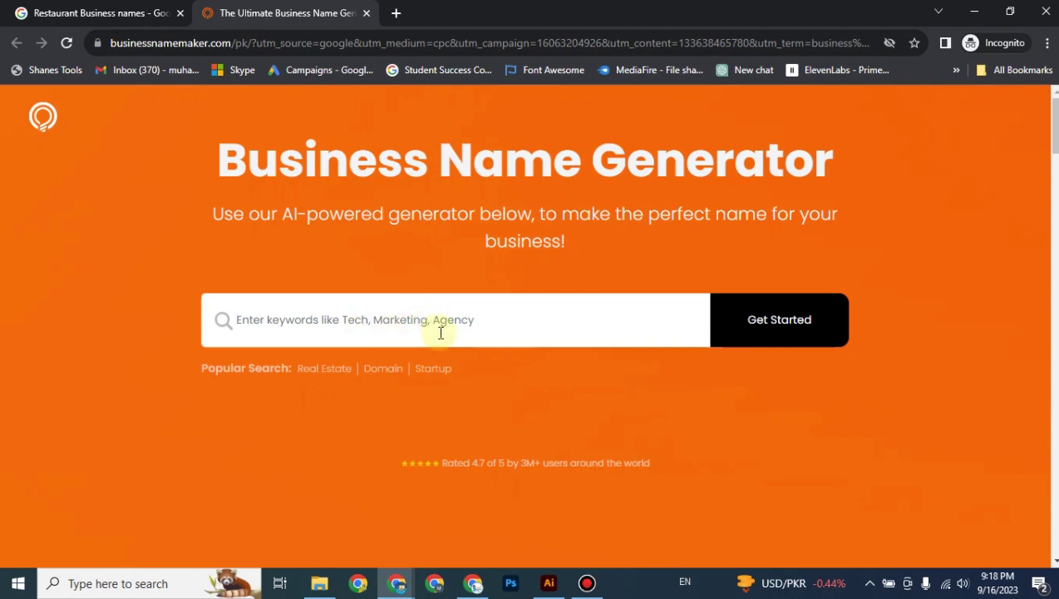
pyautogui.write('Restaurant')
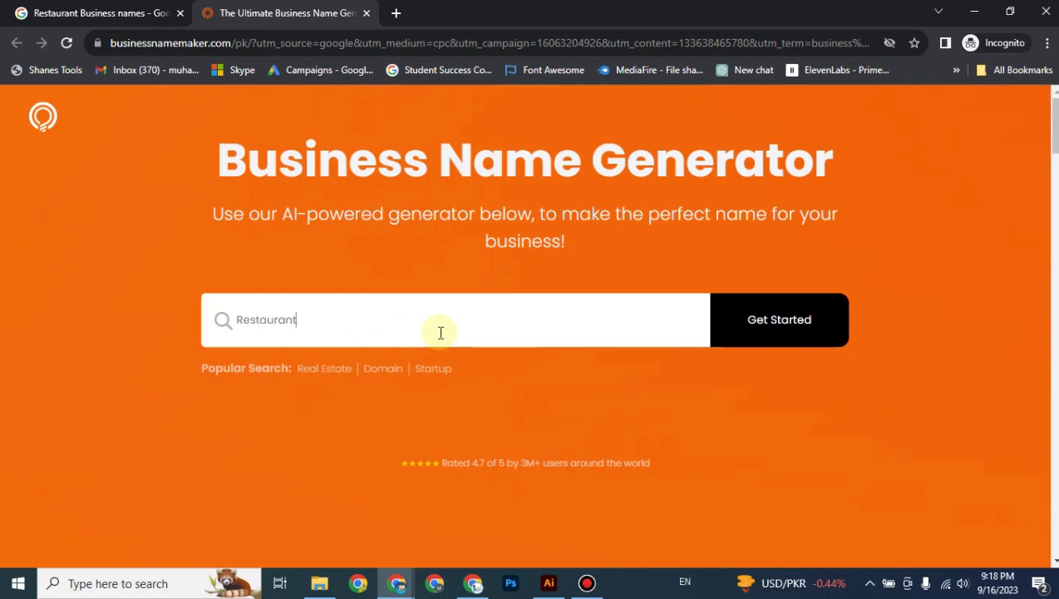
pyautogui.click(752, 321)
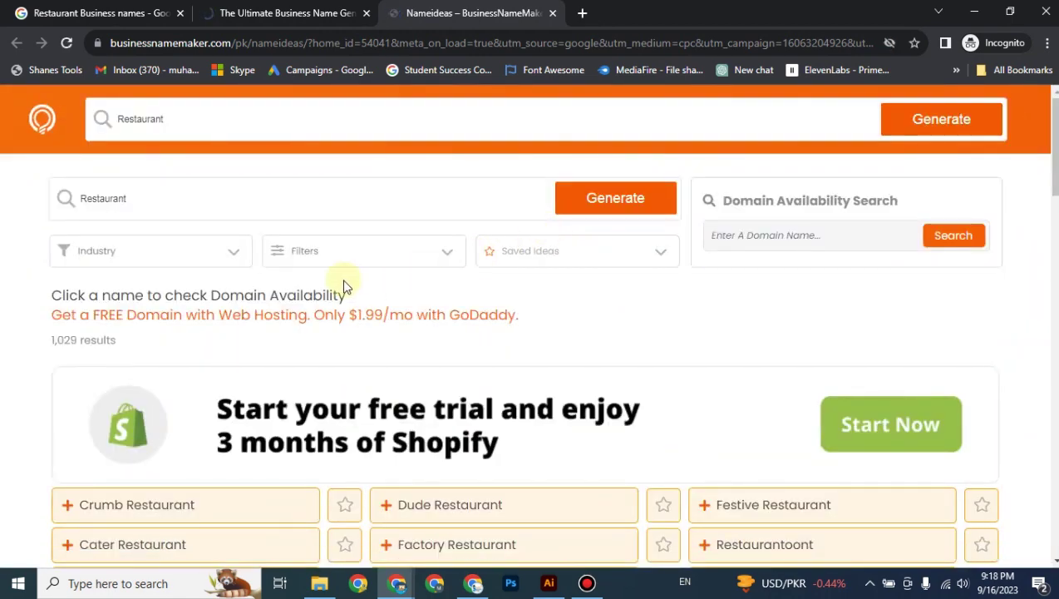
# Step: Look through the list of generated restaurant name ideas for a suitable business name
pyautogui.scroll(-3, 345, 283)
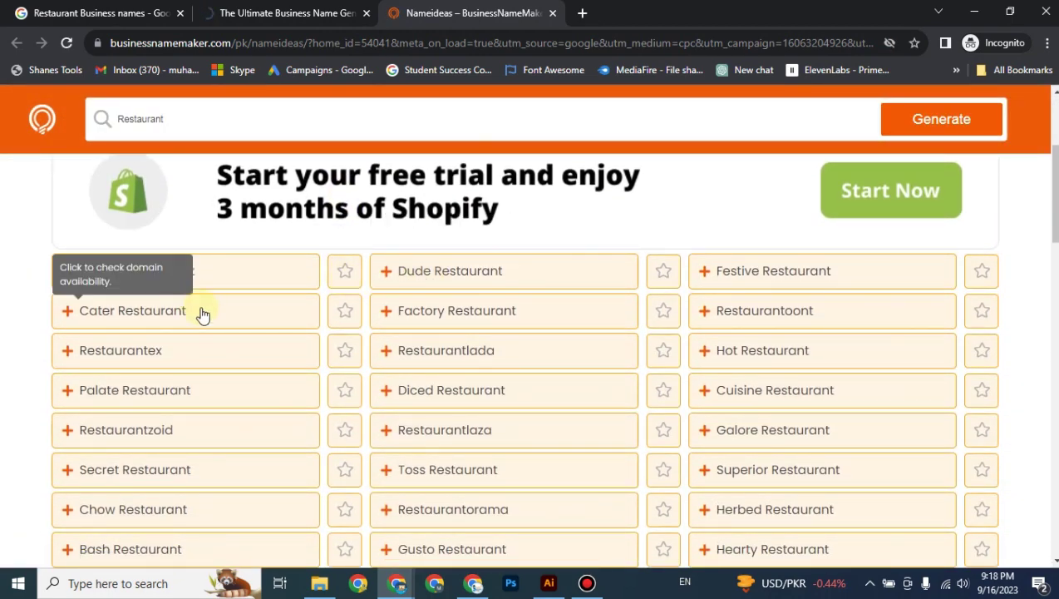
pyautogui.scroll(-2, 213, 372)
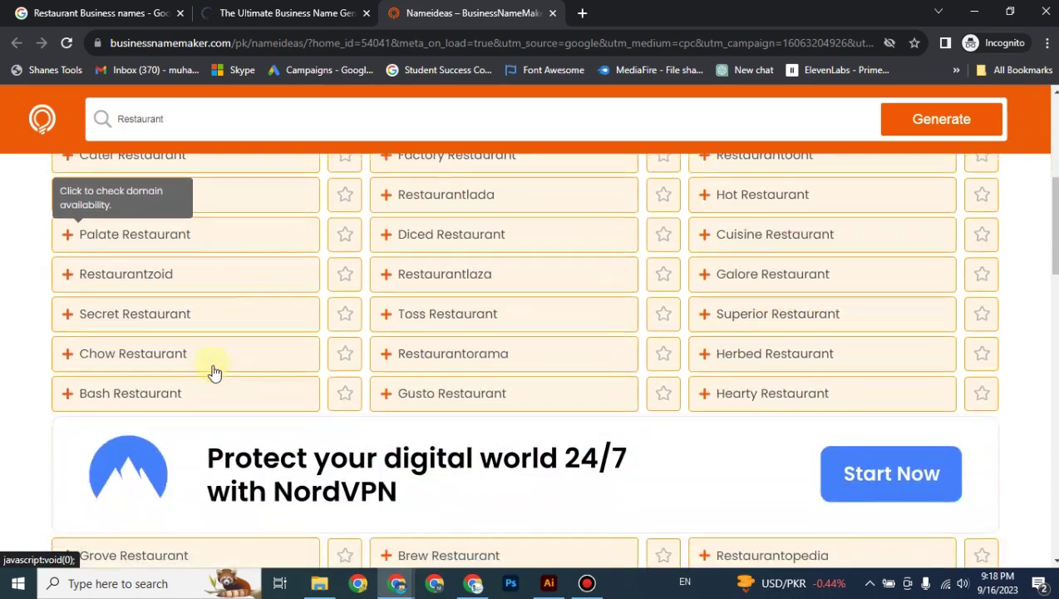
pyautogui.scroll(-1, 692, 391)
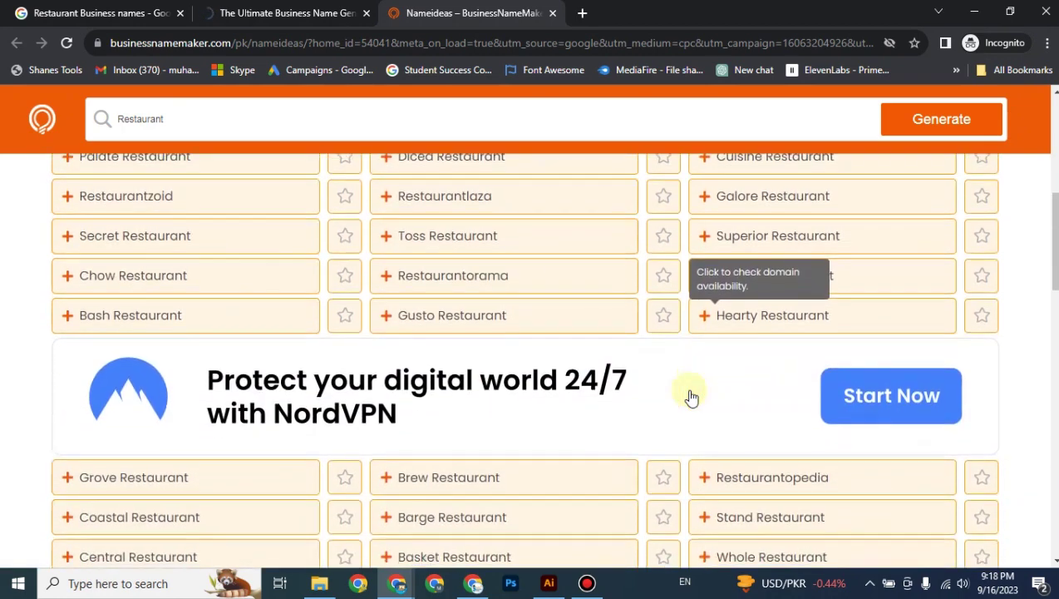
pyautogui.scroll(-1, 320, 436)
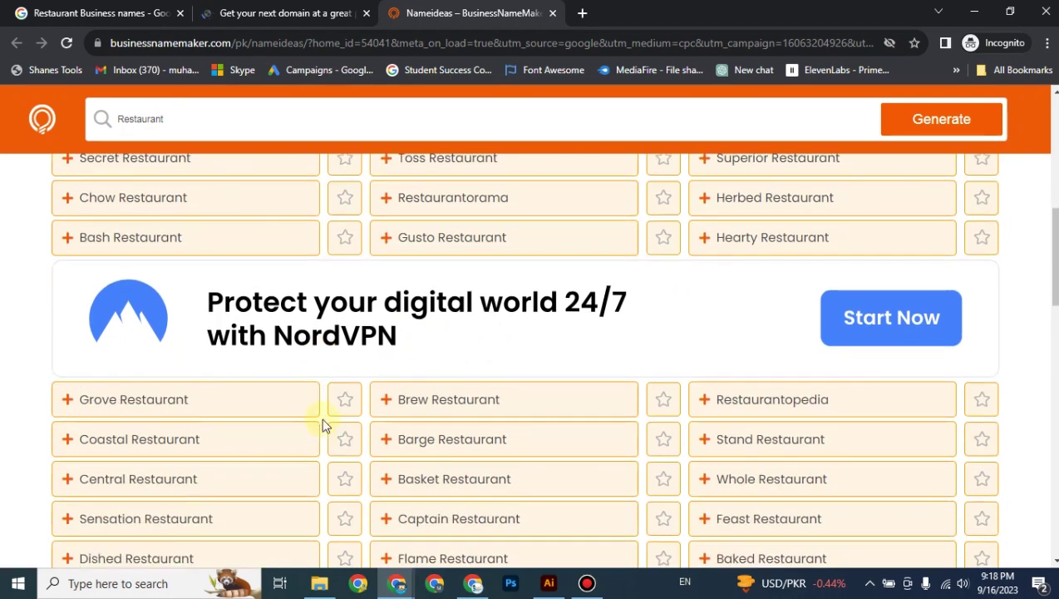
pyautogui.scroll(7, 324, 425)
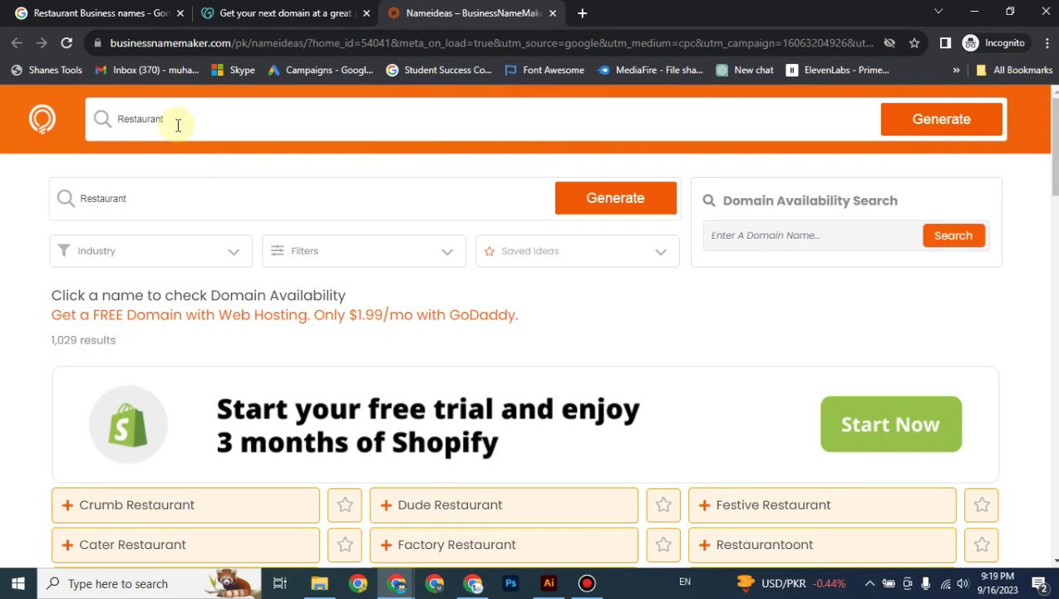
# Step: Return to the "Restaurant Business names" search results and open Budget Branders' "300+ Creative Restaurant Name Ideas" article in a new tab
pyautogui.scroll(-2, 370, 354)
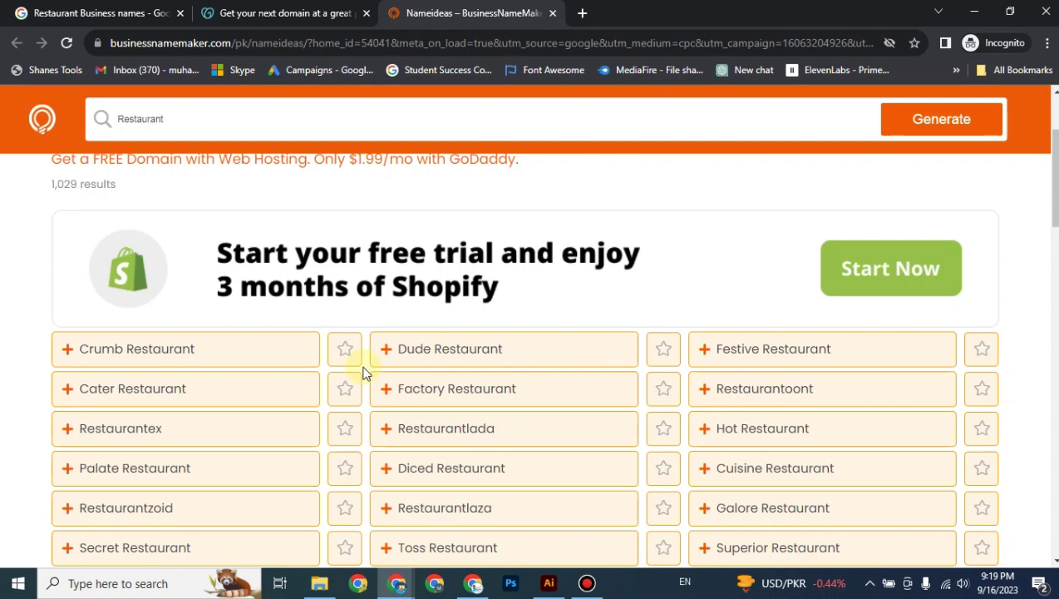
pyautogui.scroll(-2, 364, 372)
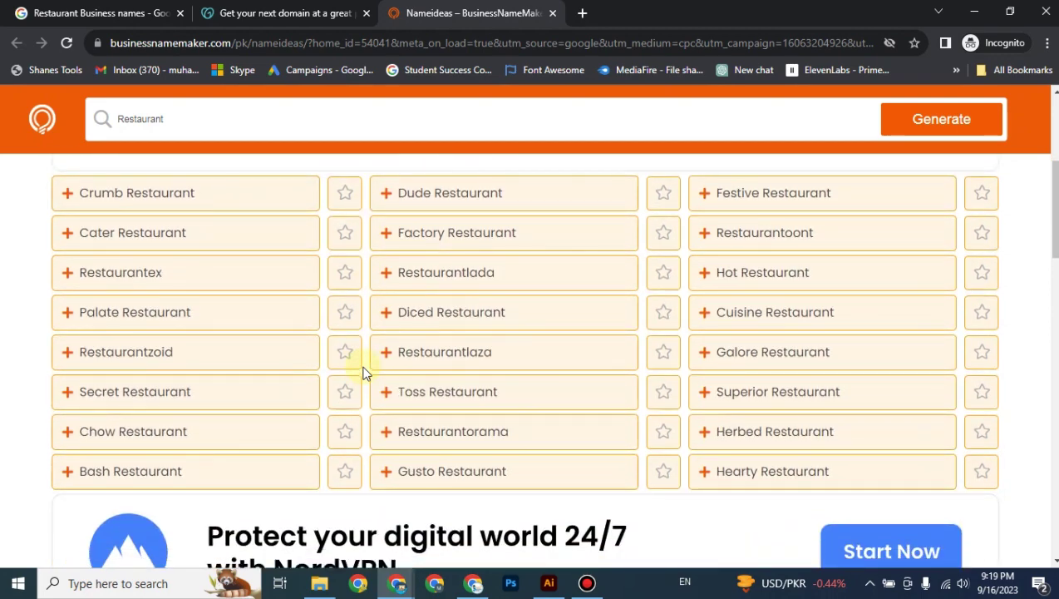
pyautogui.scroll(6, 364, 372)
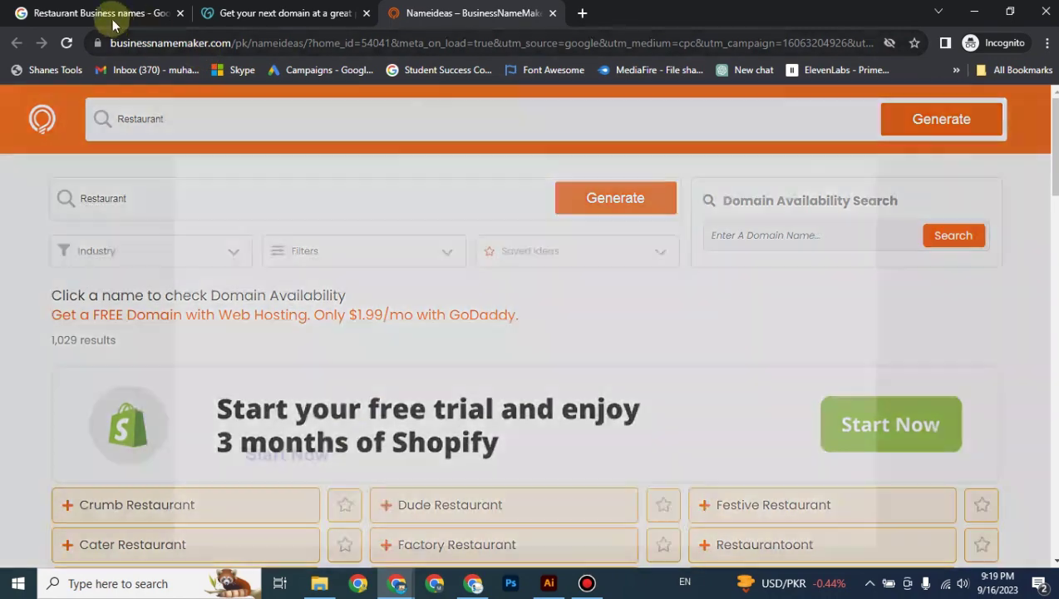
pyautogui.click(84, 18)
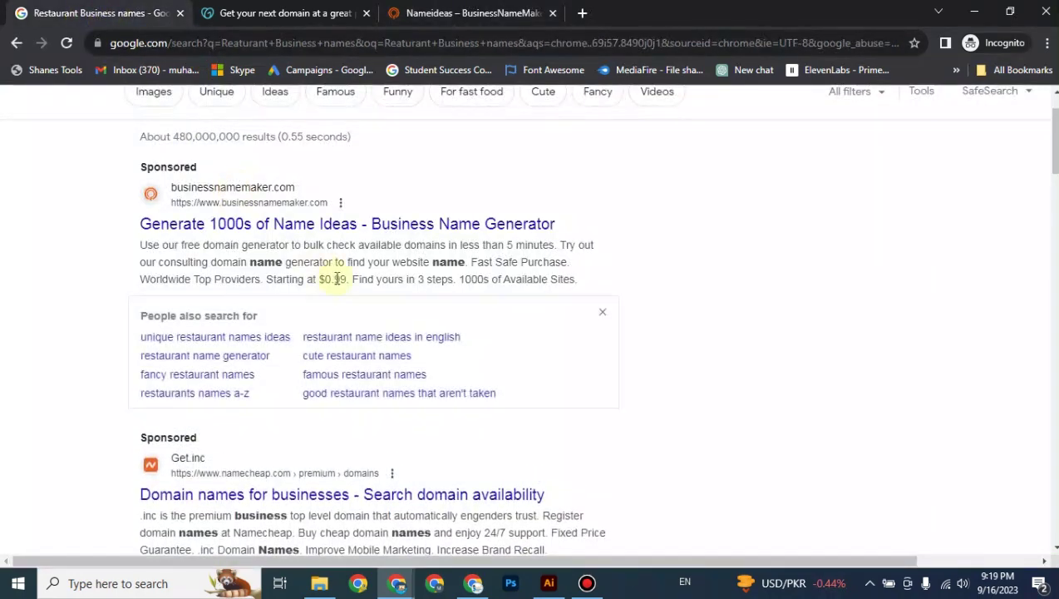
pyautogui.scroll(-3, 345, 287)
pyautogui.scroll(4, 355, 304)
pyautogui.scroll(-3, 333, 312)
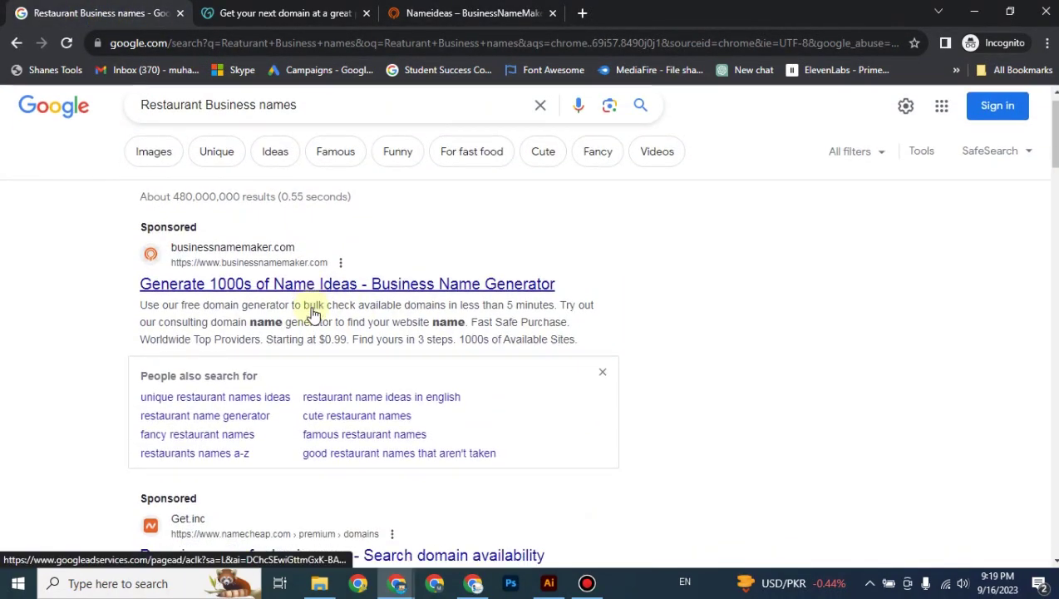
pyautogui.scroll(-2, 272, 331)
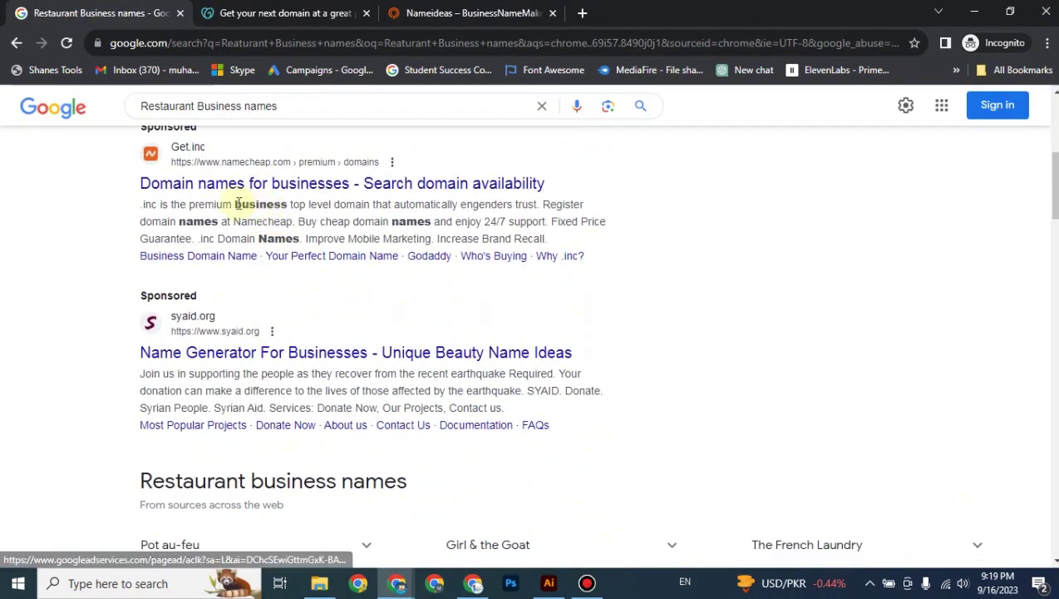
pyautogui.scroll(-6, 279, 208)
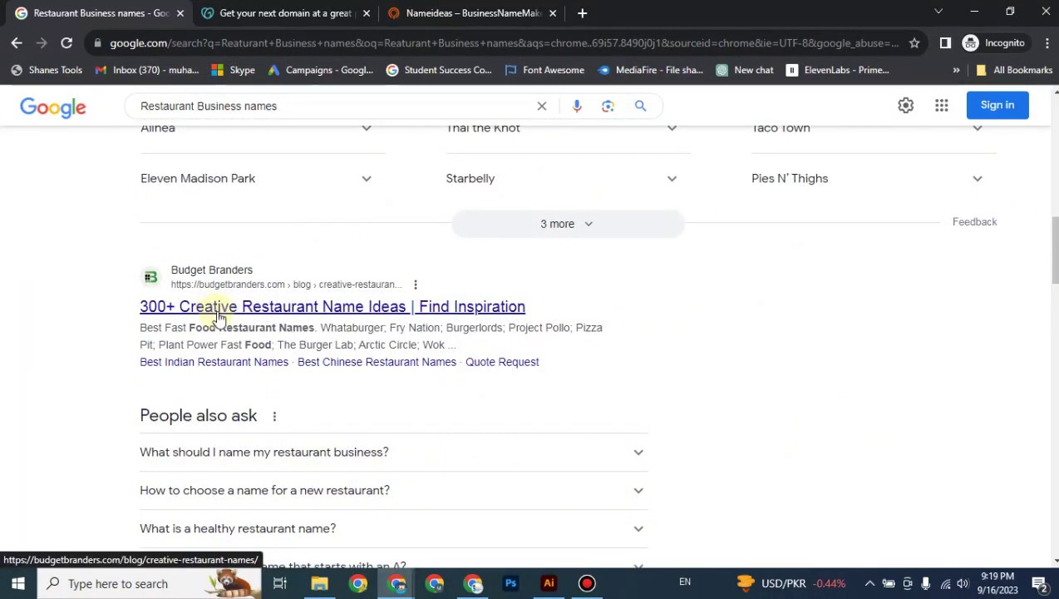
pyautogui.middleClick(214, 309)
pyautogui.click(283, 9)
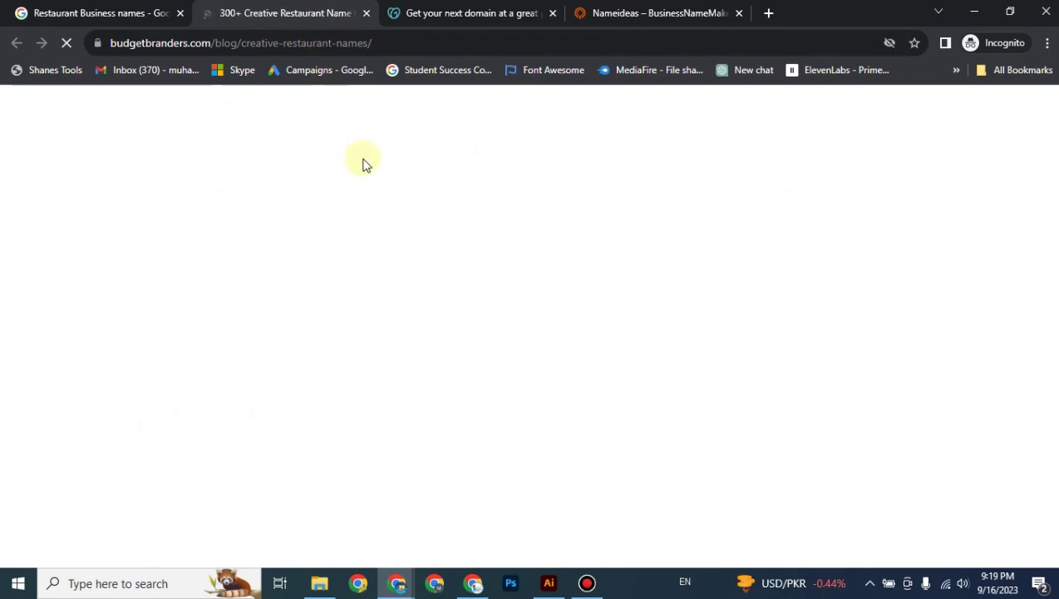
# Step: Read through the article's lists of restaurant names, from cultural references and puns to Chinese, Japanese and Thai names
pyautogui.scroll(-2, 399, 218)
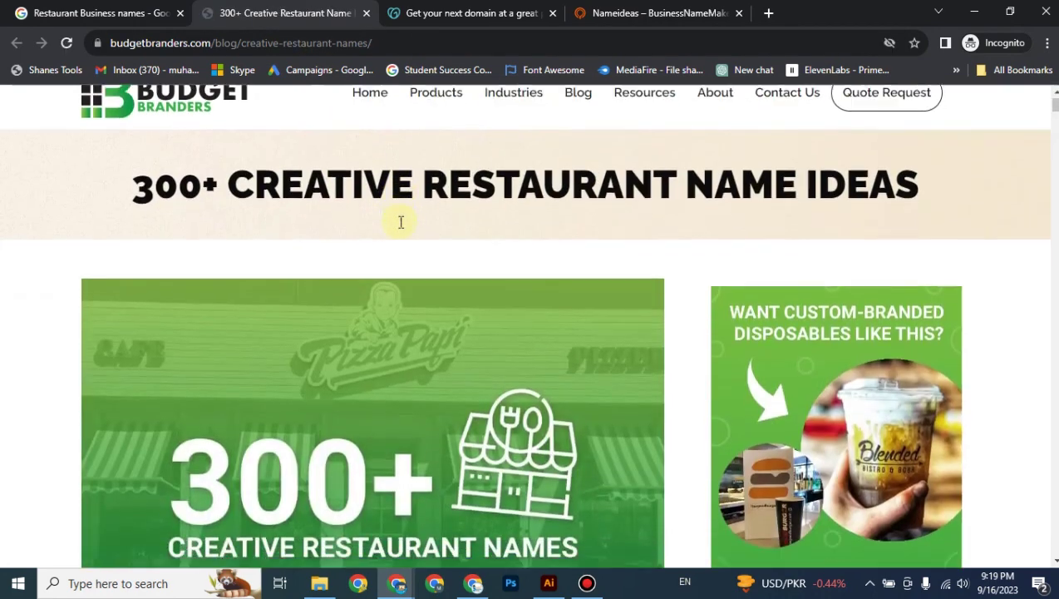
pyautogui.scroll(-10, 400, 222)
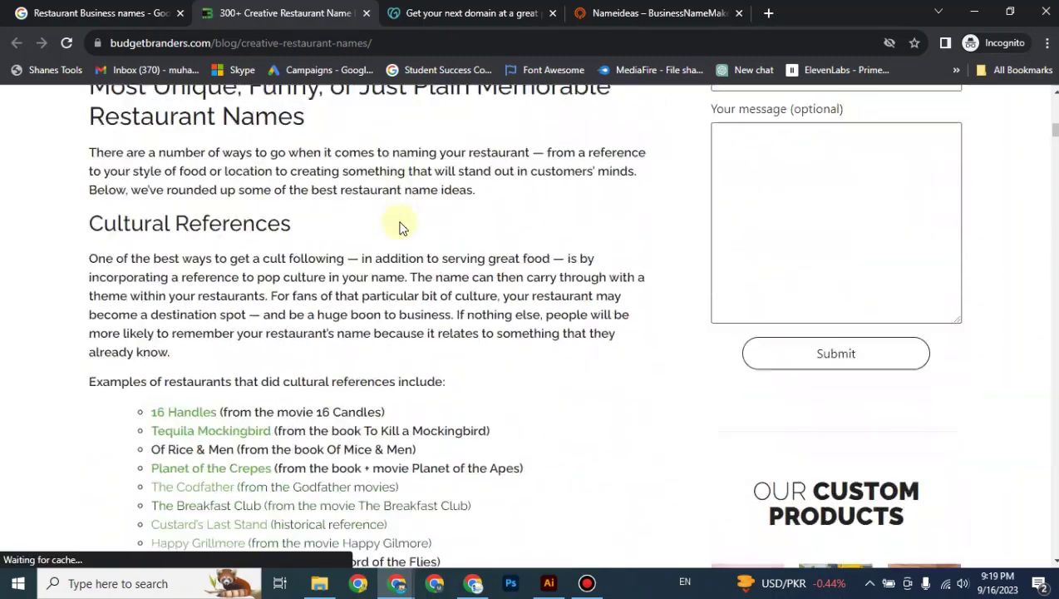
pyautogui.scroll(-12, 401, 227)
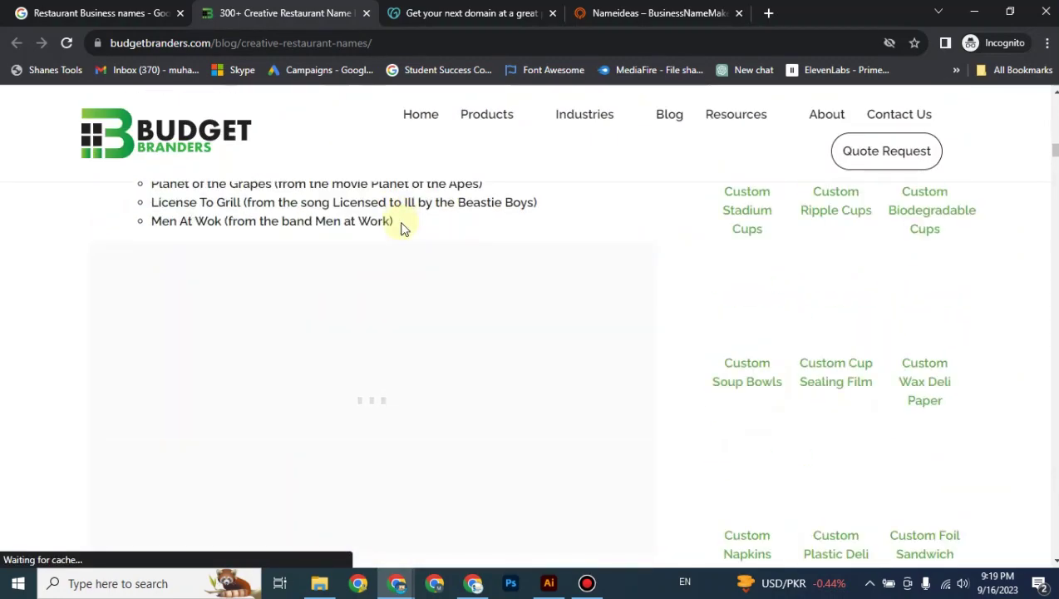
pyautogui.scroll(-5, 402, 227)
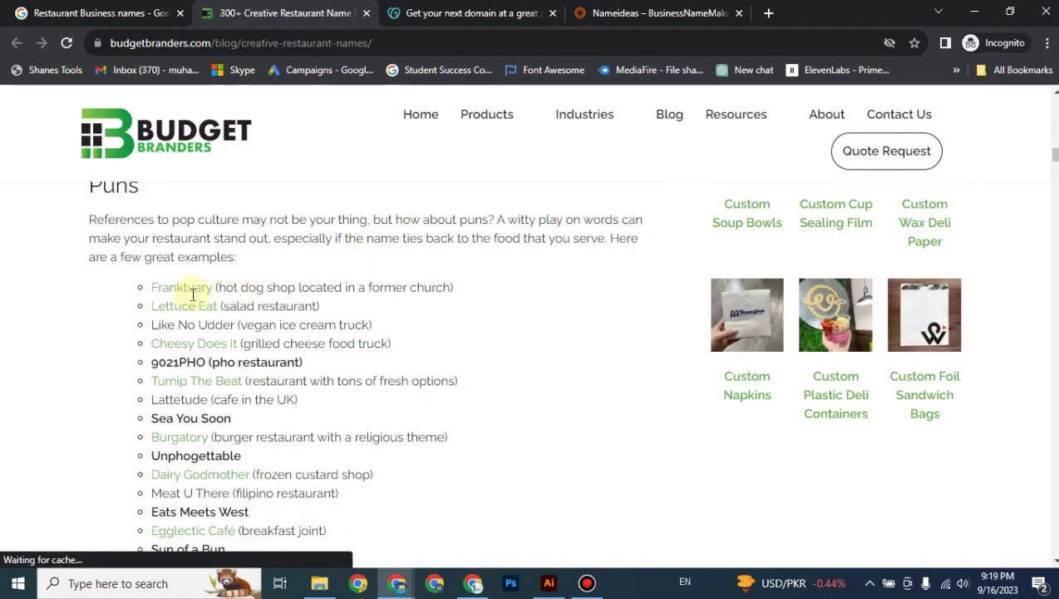
pyautogui.scroll(-4, 333, 303)
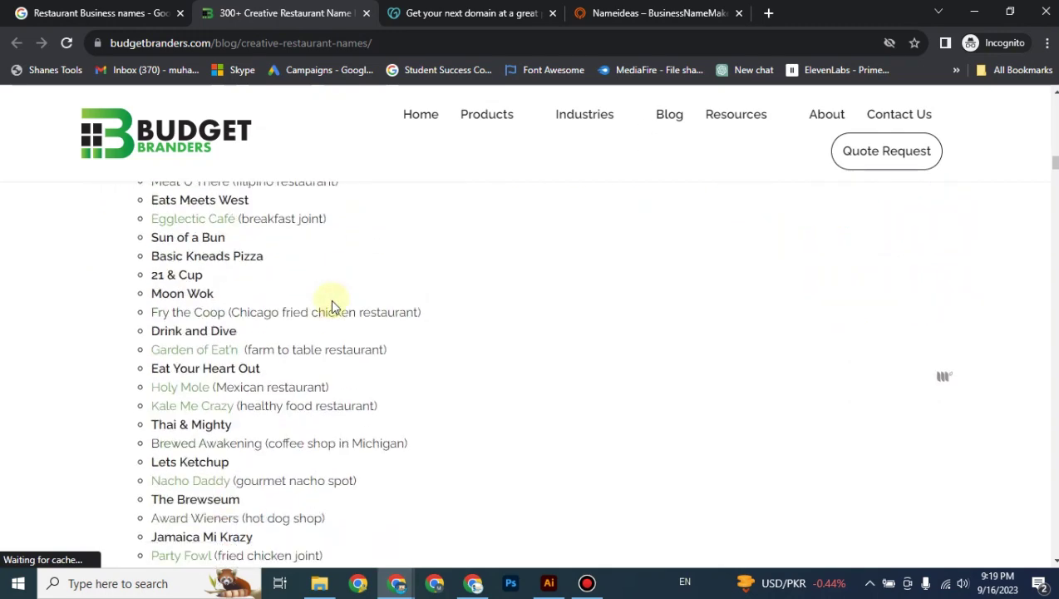
pyautogui.scroll(-10, 331, 304)
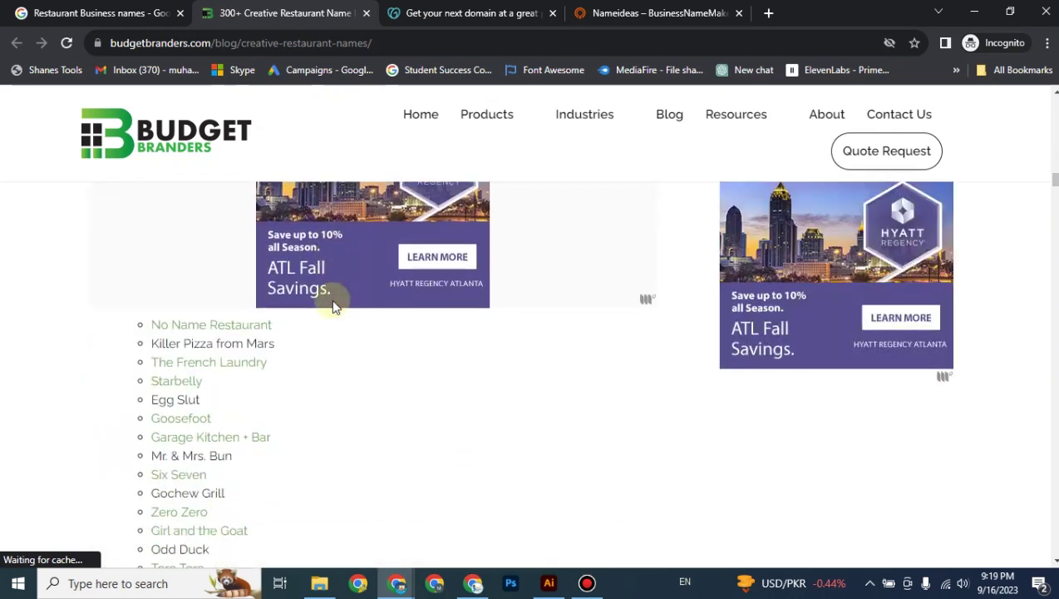
pyautogui.scroll(-1, 216, 303)
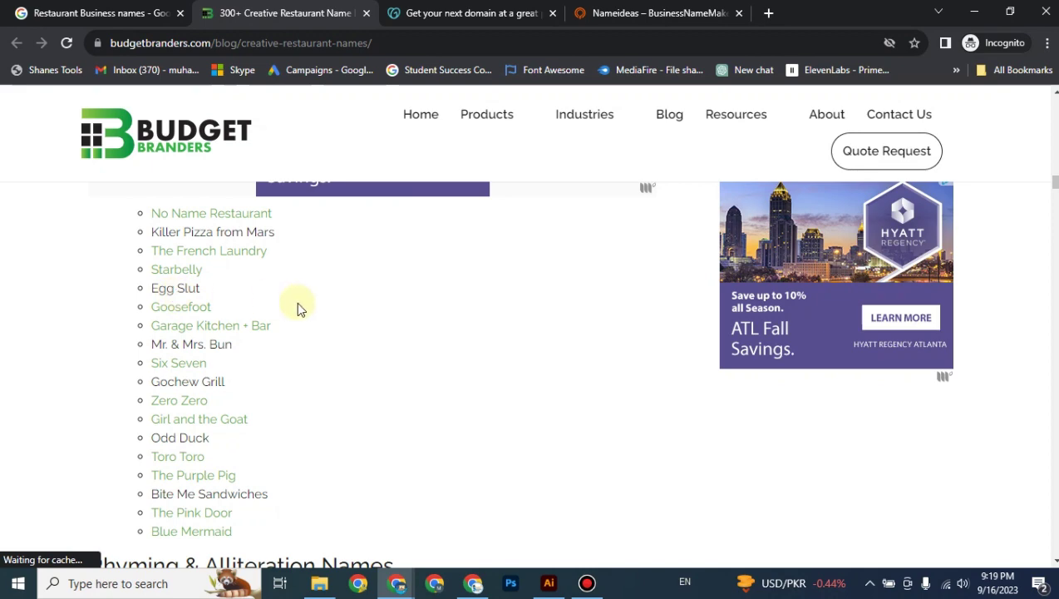
pyautogui.scroll(-5, 298, 306)
pyautogui.scroll(-6, 300, 308)
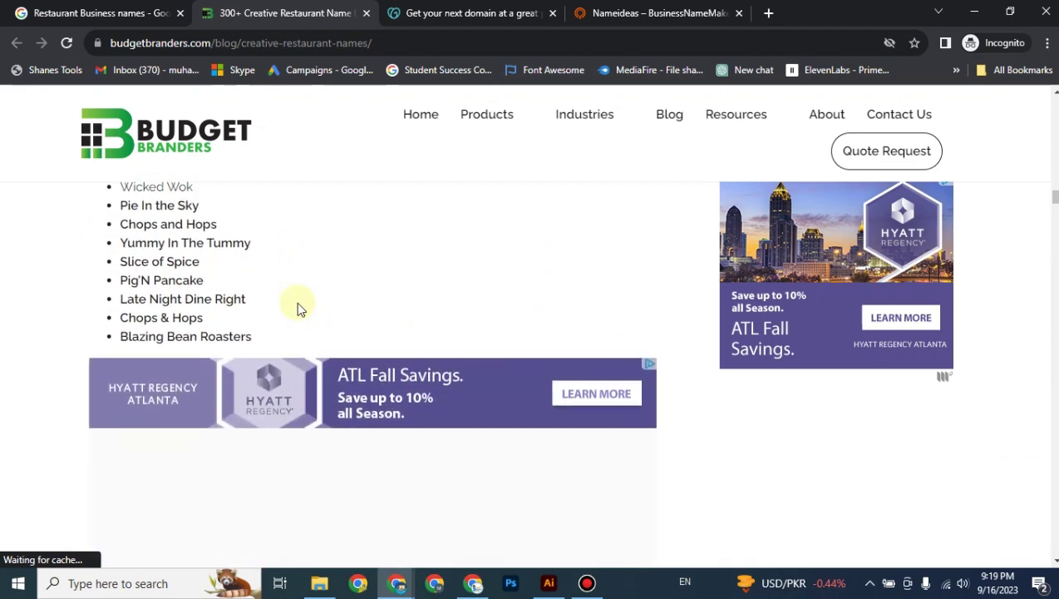
pyautogui.scroll(-4, 369, 314)
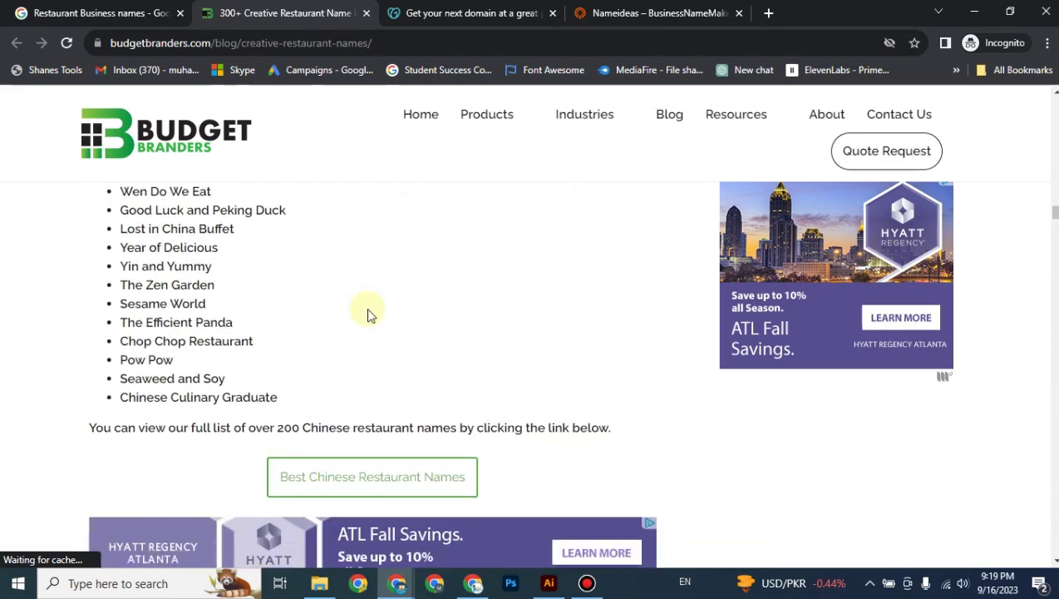
pyautogui.scroll(-5, 370, 313)
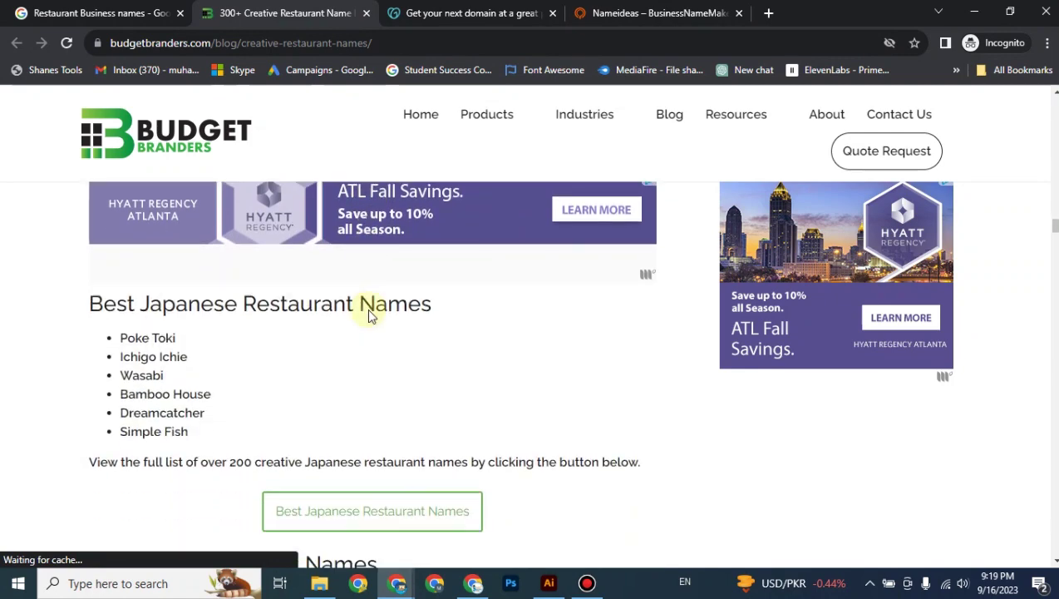
pyautogui.scroll(-1, 370, 311)
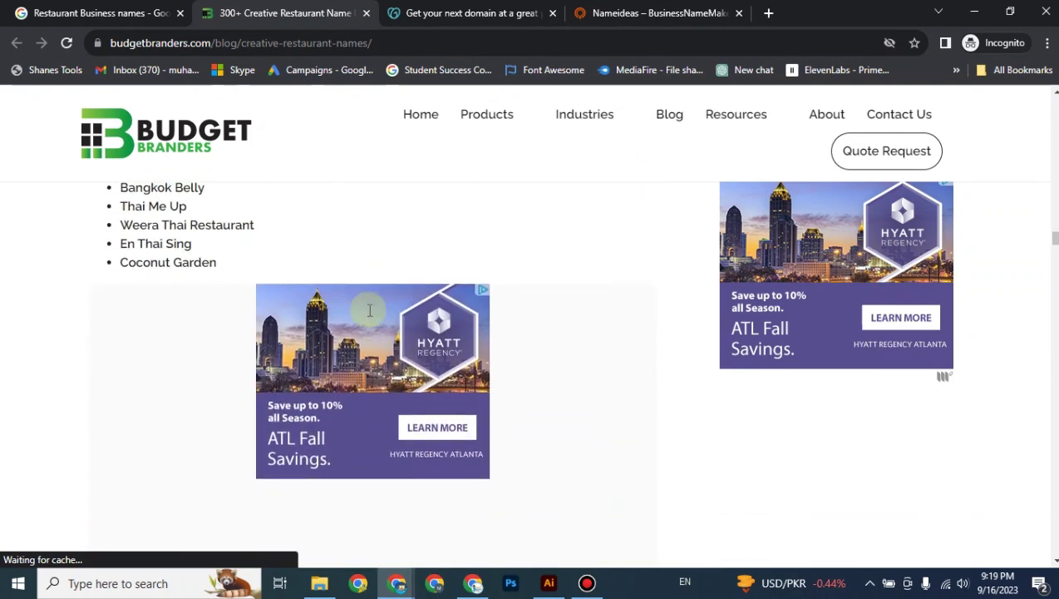
# Step: Switch to Illustrator and add the point text "Kings Grill" in the upper-left area of the artboard
pyautogui.click(552, 585)
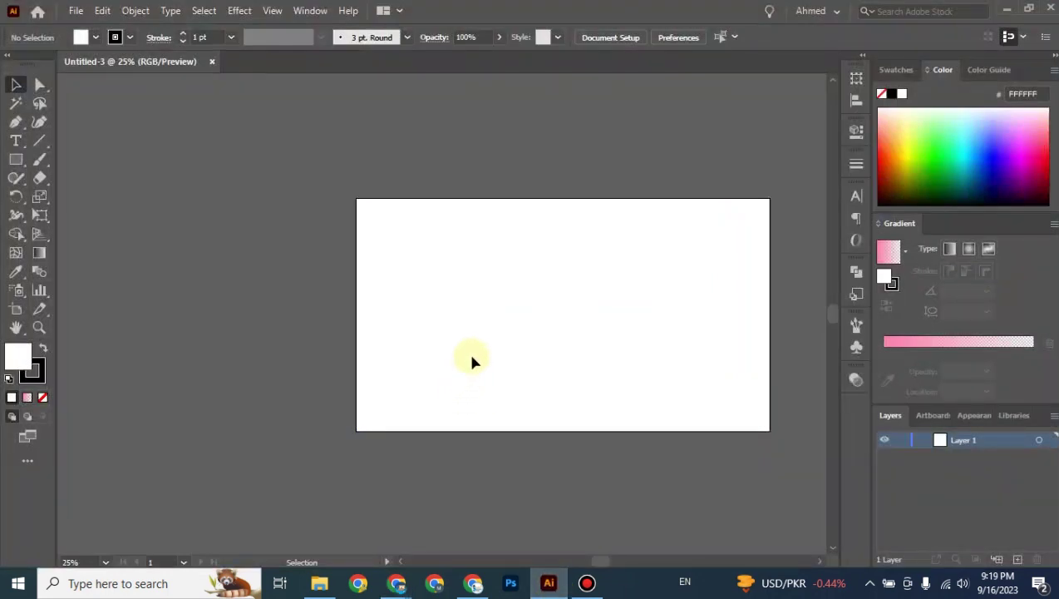
pyautogui.scroll(1, 472, 353)
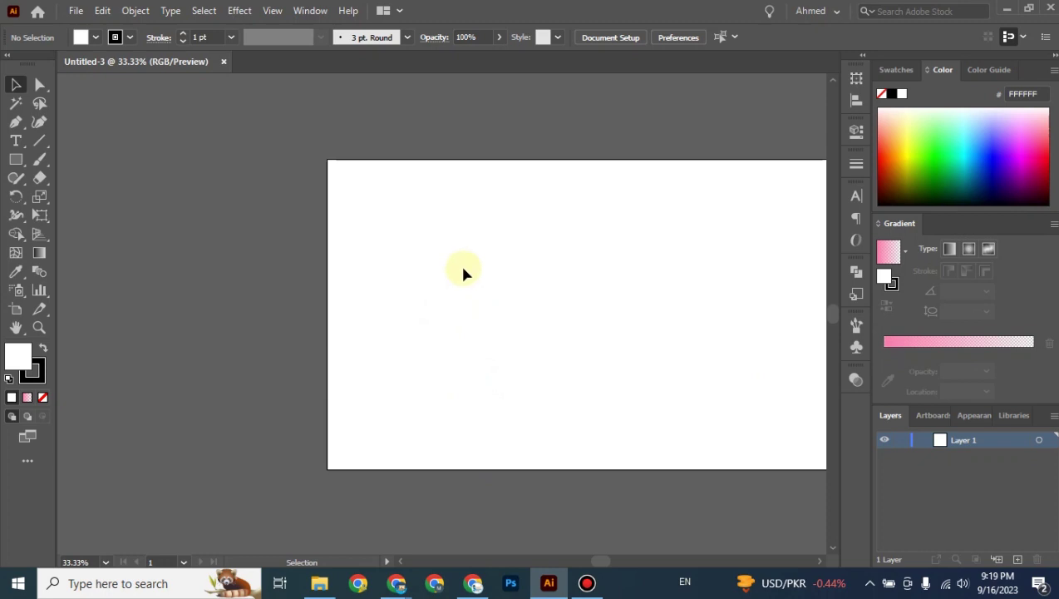
pyautogui.press('t')
pyautogui.click(418, 218)
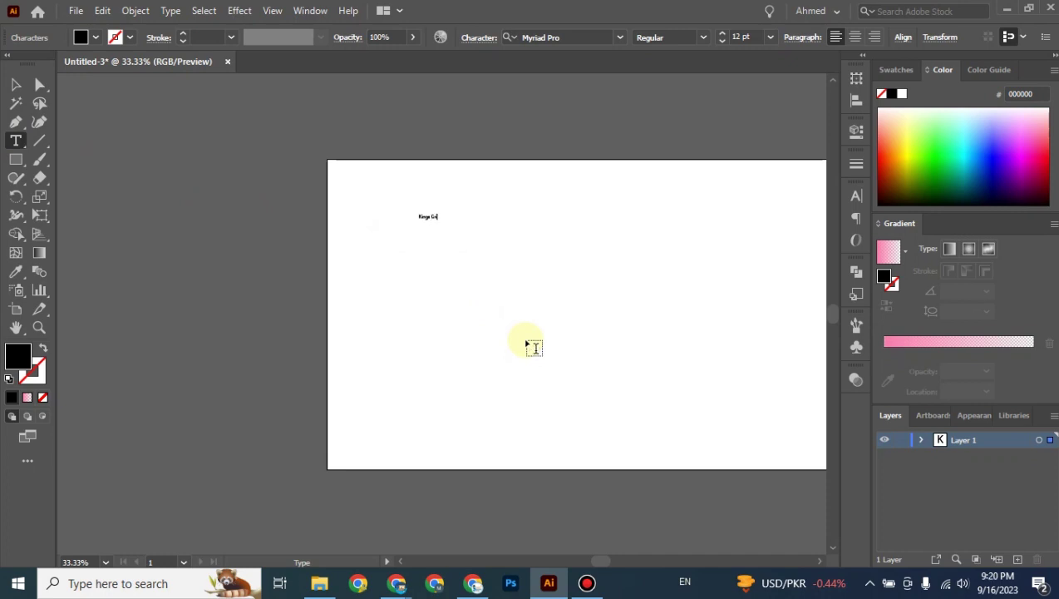
pyautogui.click(12, 86)
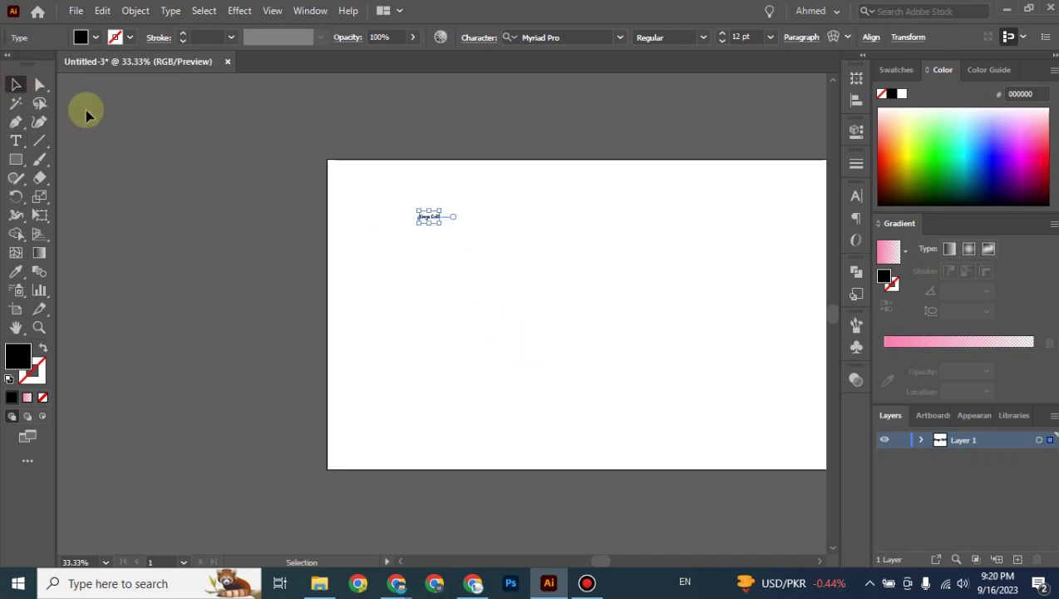
# Step: Scale the "Kings Grill" text up to about 134 pt and place it near the artboard's upper-left corner
pyautogui.moveTo(441, 223); pyautogui.dragTo(532, 223)
pyautogui.click(686, 288)
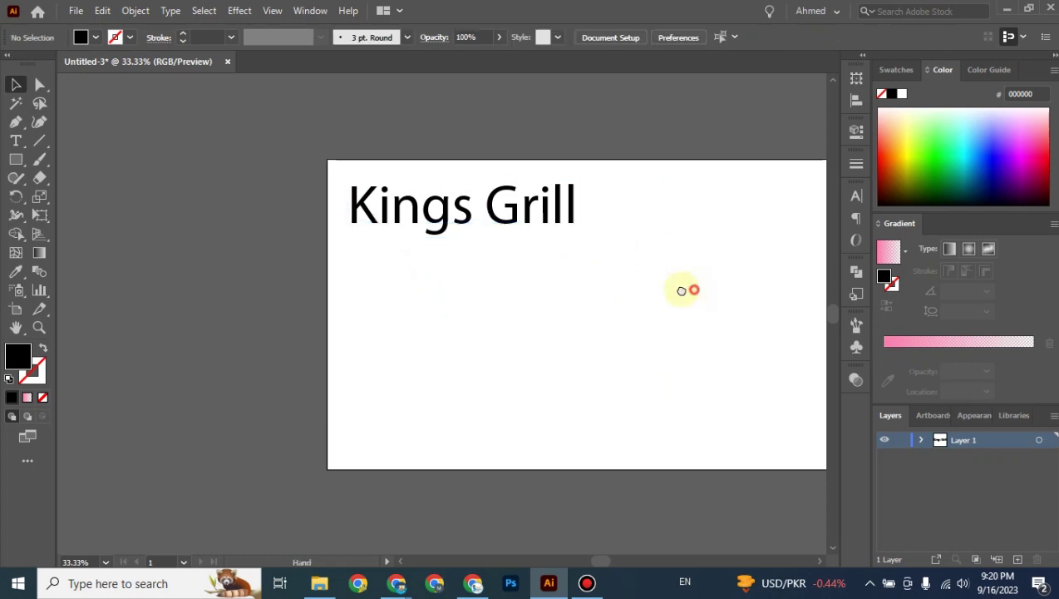
pyautogui.moveTo(686, 289); pyautogui.dragTo(584, 290)
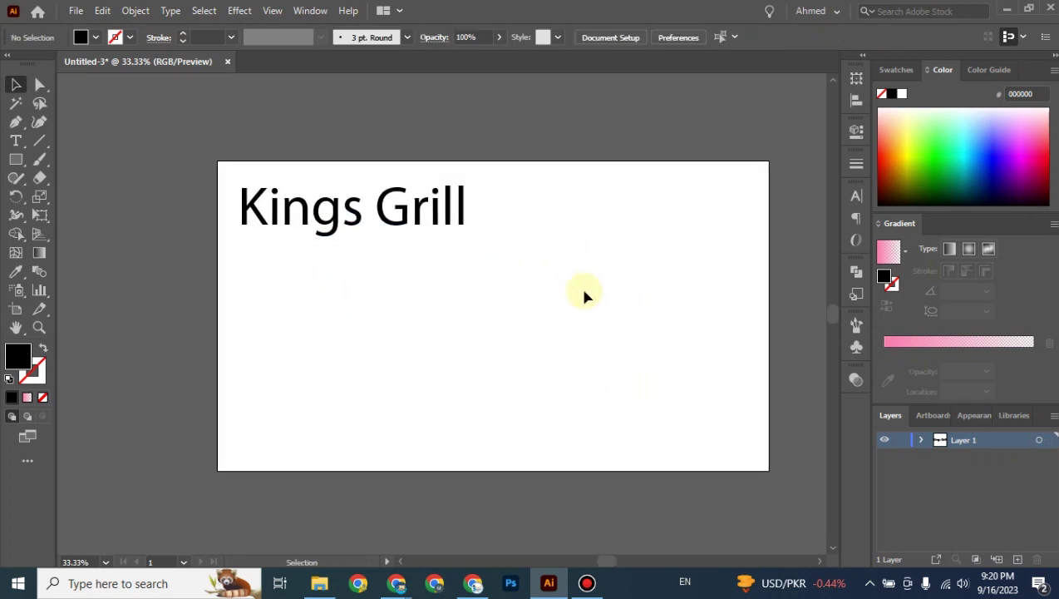
pyautogui.scroll(1, 585, 295)
pyautogui.scroll(-2, 585, 295)
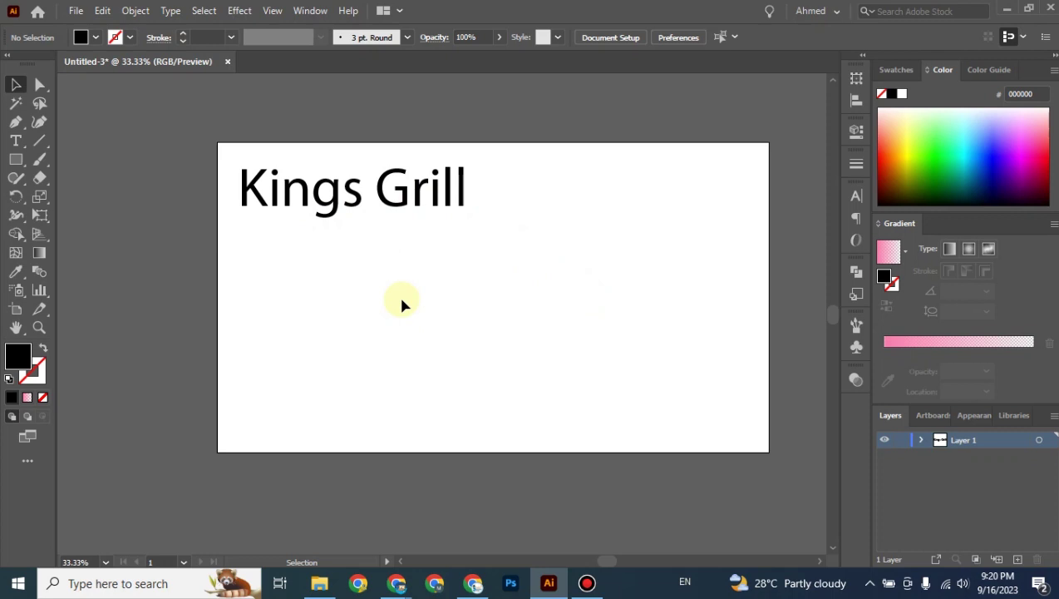
pyautogui.click(401, 206)
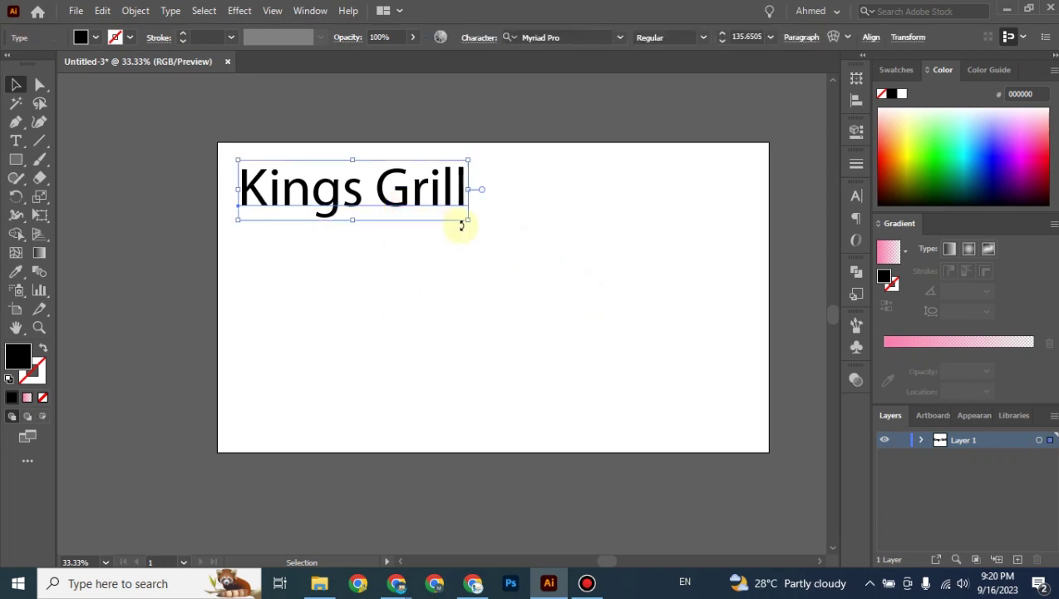
pyautogui.moveTo(470, 223)
pyautogui.mouseDown()
pyautogui.moveTo(442, 213)
pyautogui.moveTo(464, 226)
pyautogui.mouseUp()
pyautogui.click(461, 246)
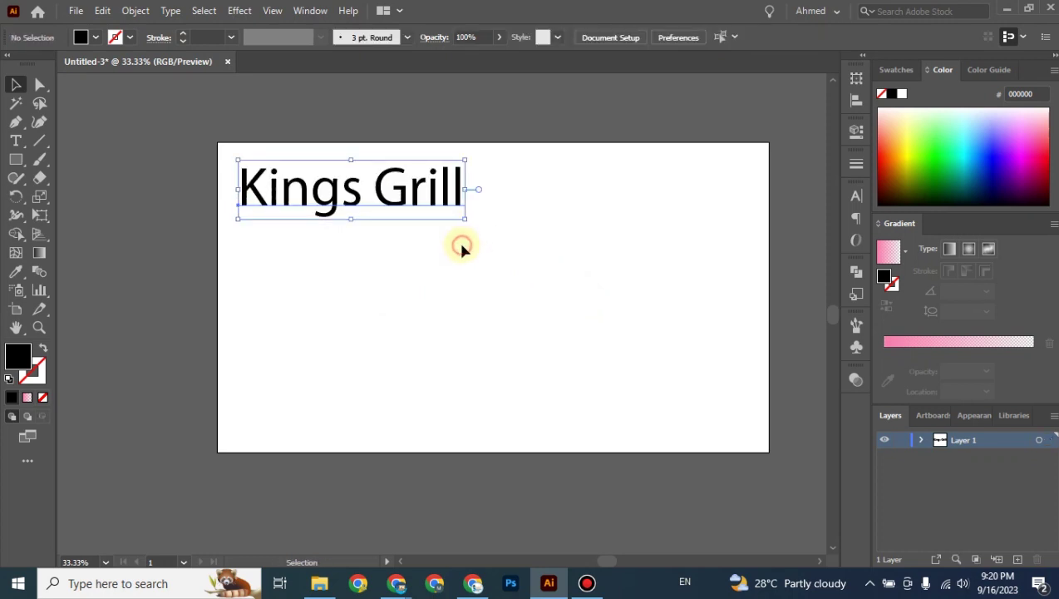
# Step: Nudge the "Kings Grill" text slightly upward toward the artboard's top edge and deselect it
pyautogui.click(359, 198)
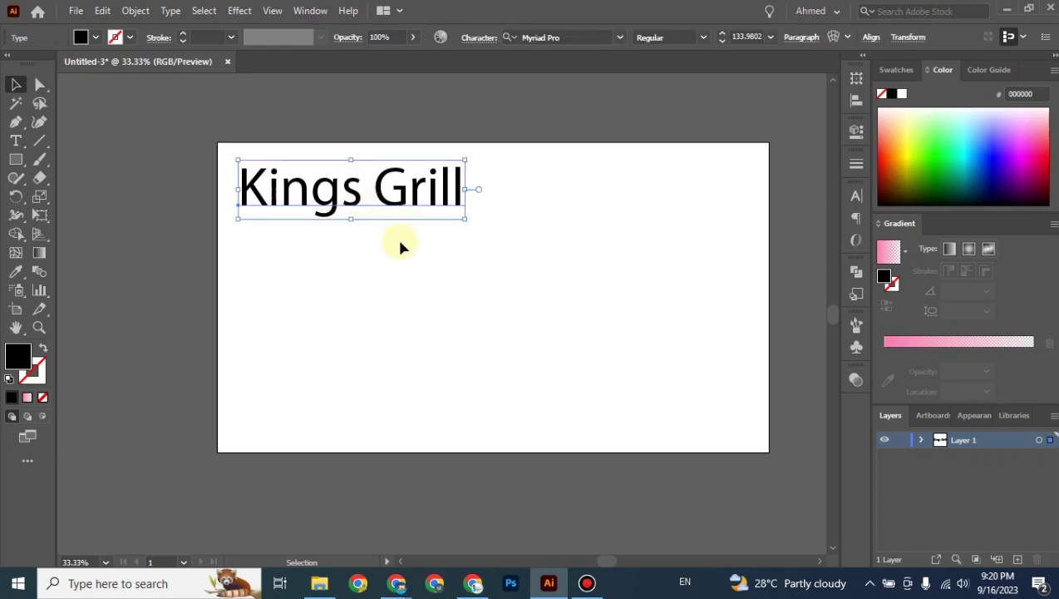
pyautogui.press('Up')
pyautogui.press('Up')
pyautogui.press('Up')
pyautogui.press('Up')
pyautogui.press('Up')
pyautogui.press('Up')
pyautogui.press('Up')
pyautogui.press('Up')
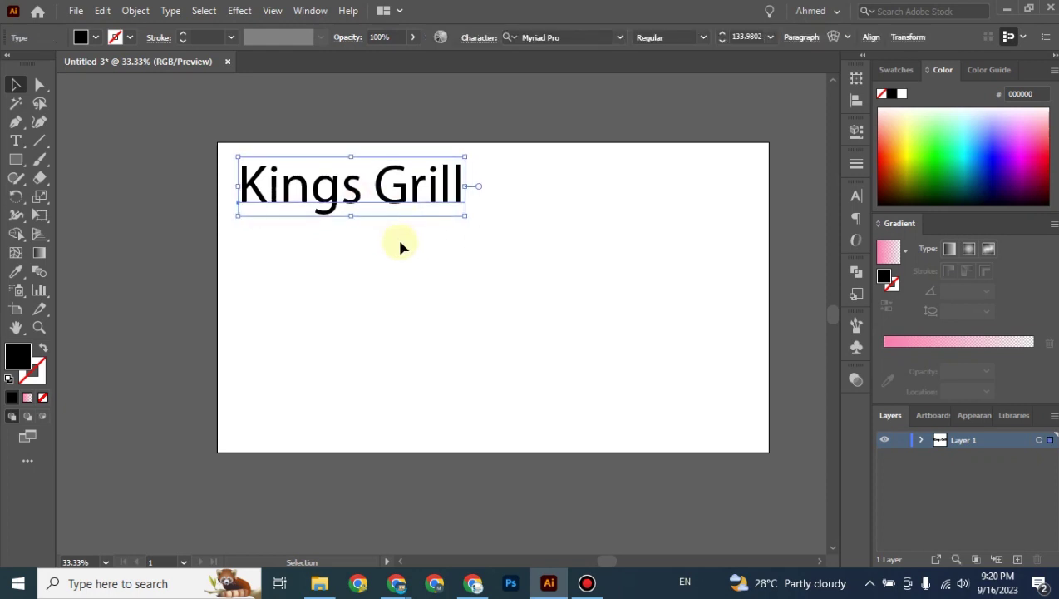
pyautogui.press('Up')
pyautogui.press('Up')
pyautogui.press('Up')
pyautogui.press('Up')
pyautogui.press('Up')
pyautogui.press('Up')
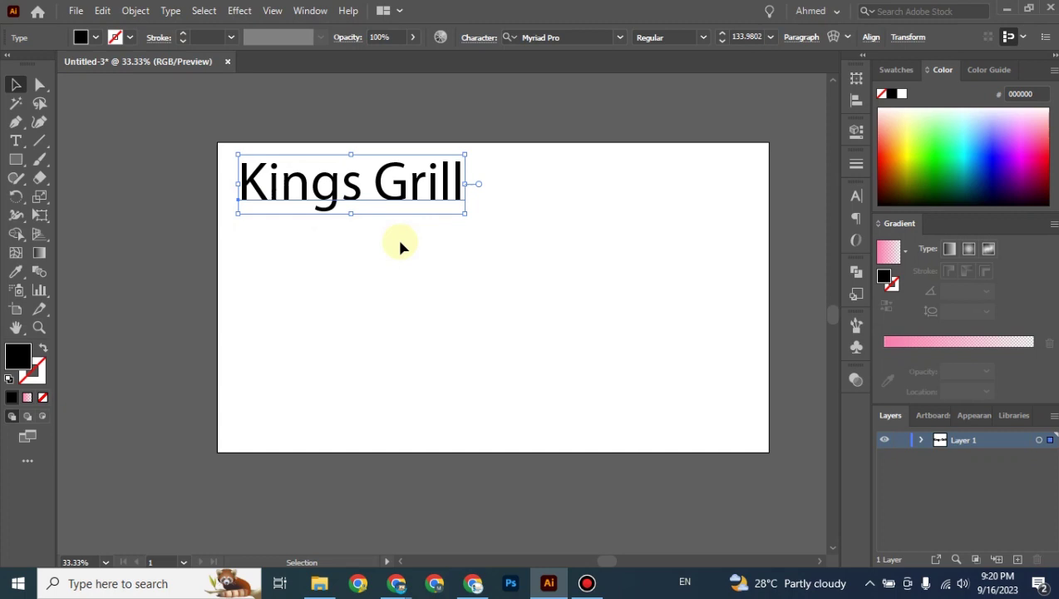
pyautogui.click(539, 244)
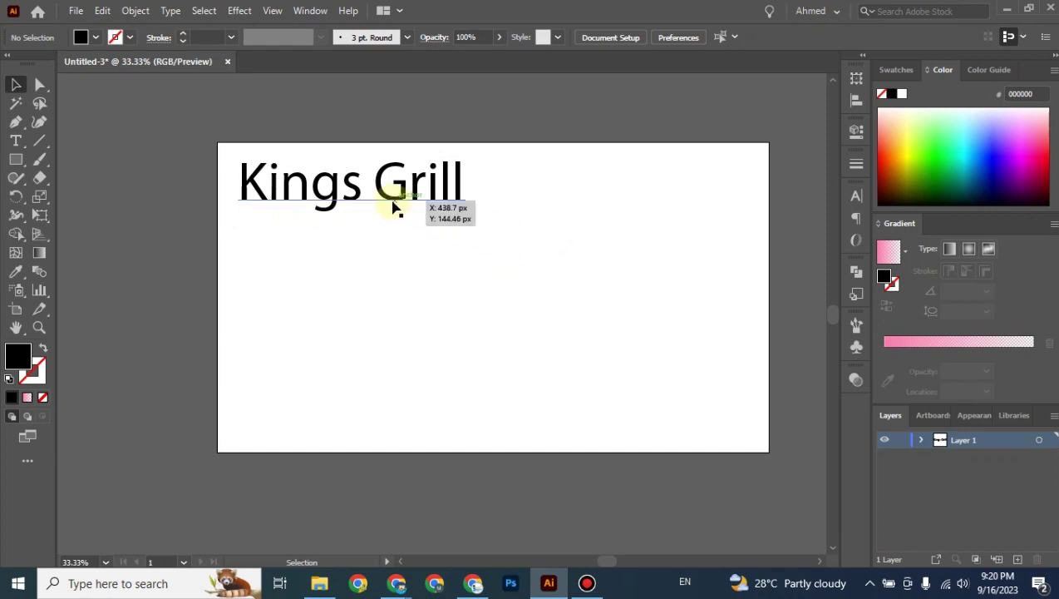
# Step: Select the "Kings Grill" text and switch to the Chrome window showing the creative restaurant names article
pyautogui.click(396, 208)
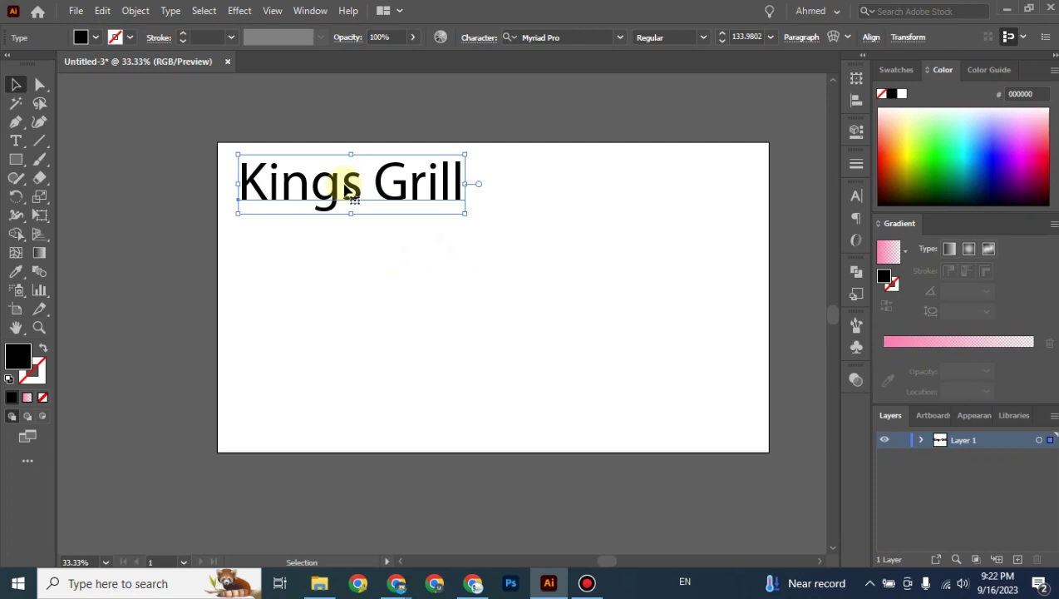
pyautogui.click(335, 191)
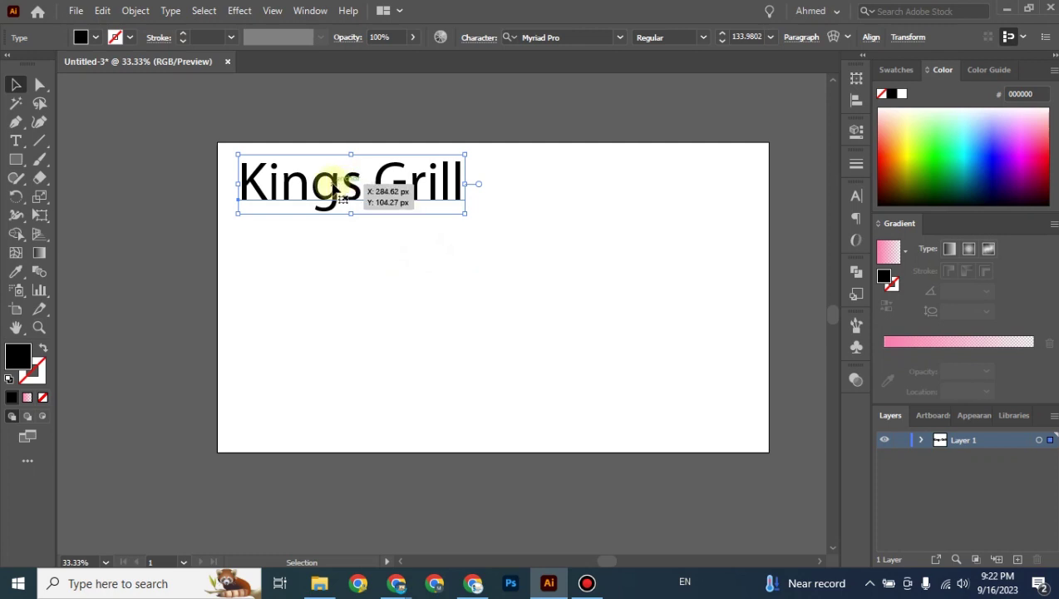
pyautogui.moveTo(396, 585)
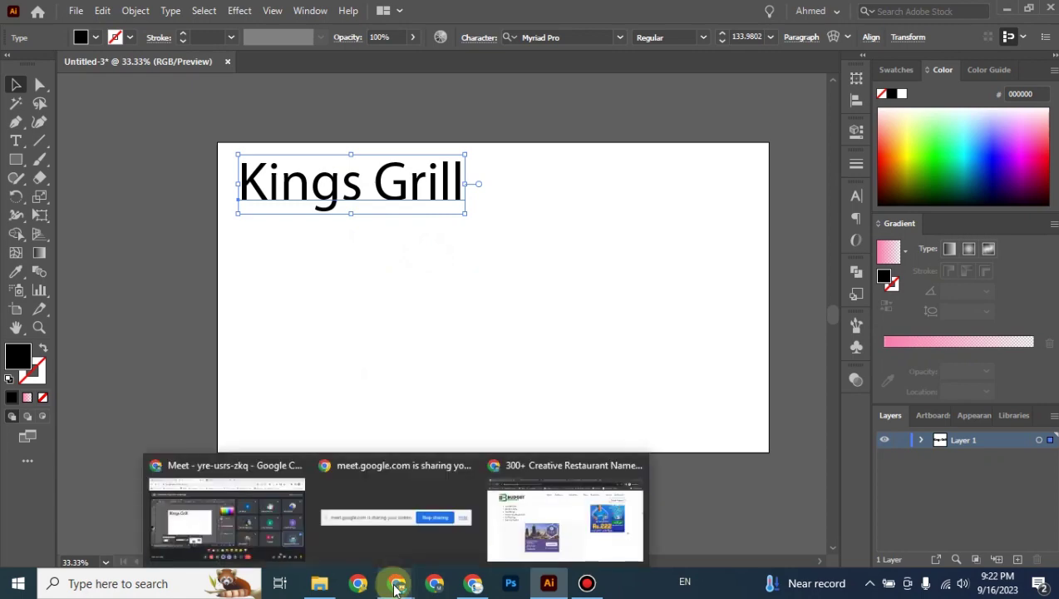
pyautogui.click(566, 516)
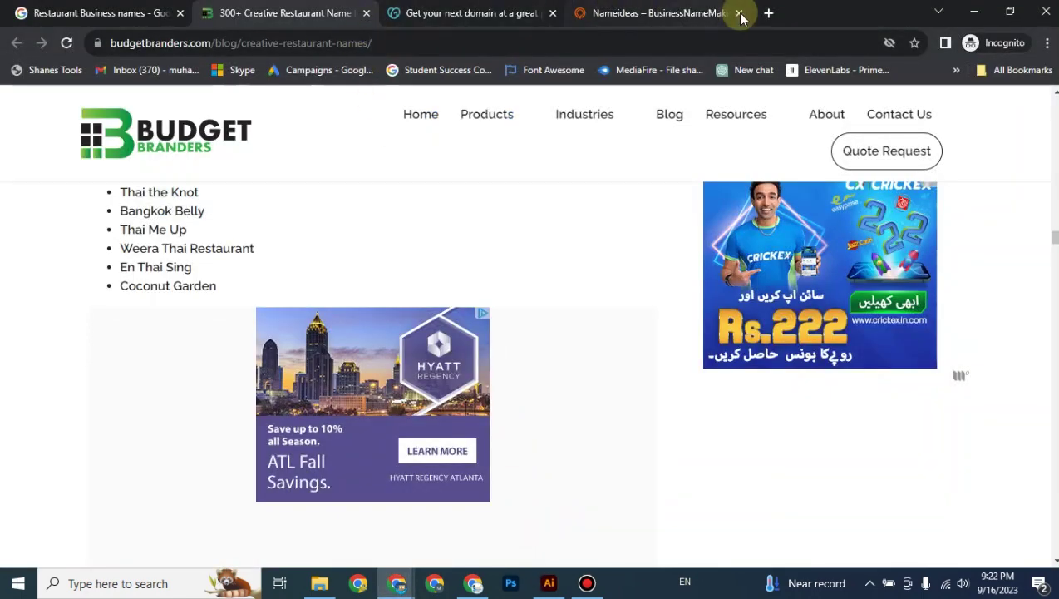
# Step: Search Google for "restaurant tagline" in a new tab
pyautogui.hotkey('ctrl', 't')
pyautogui.write('ta')
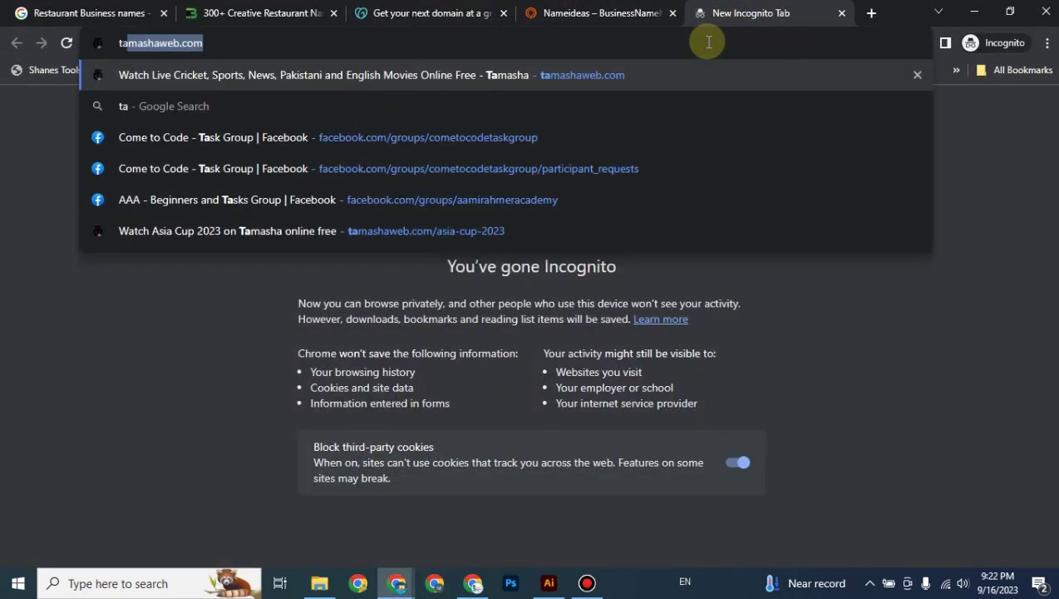
pyautogui.write('g')
pyautogui.press('BackSpace')
pyautogui.press('BackSpace')
pyautogui.press('BackSpace')
pyautogui.write('res')
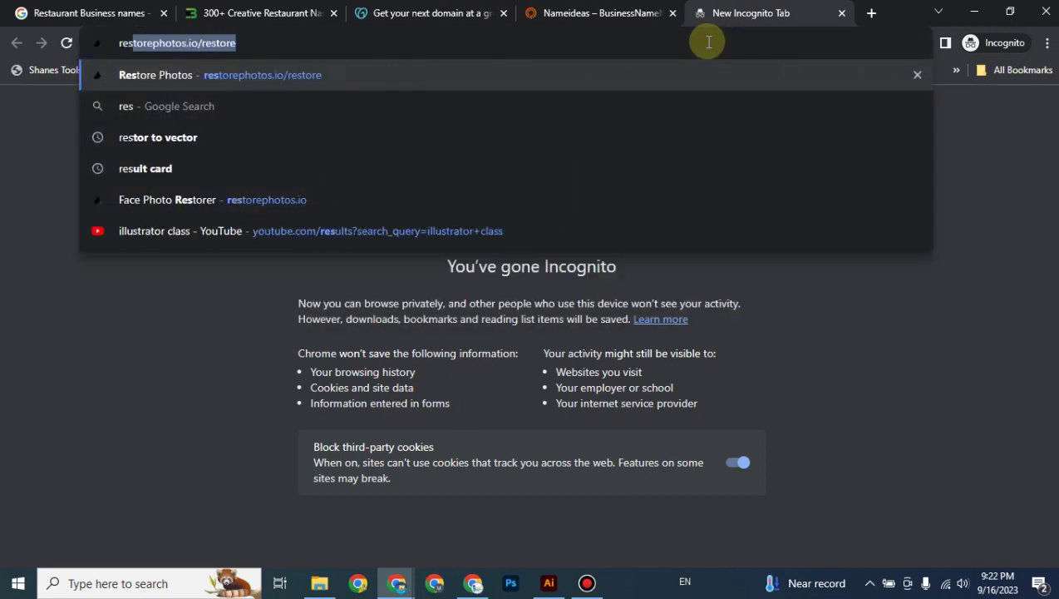
pyautogui.write('taurant tag')
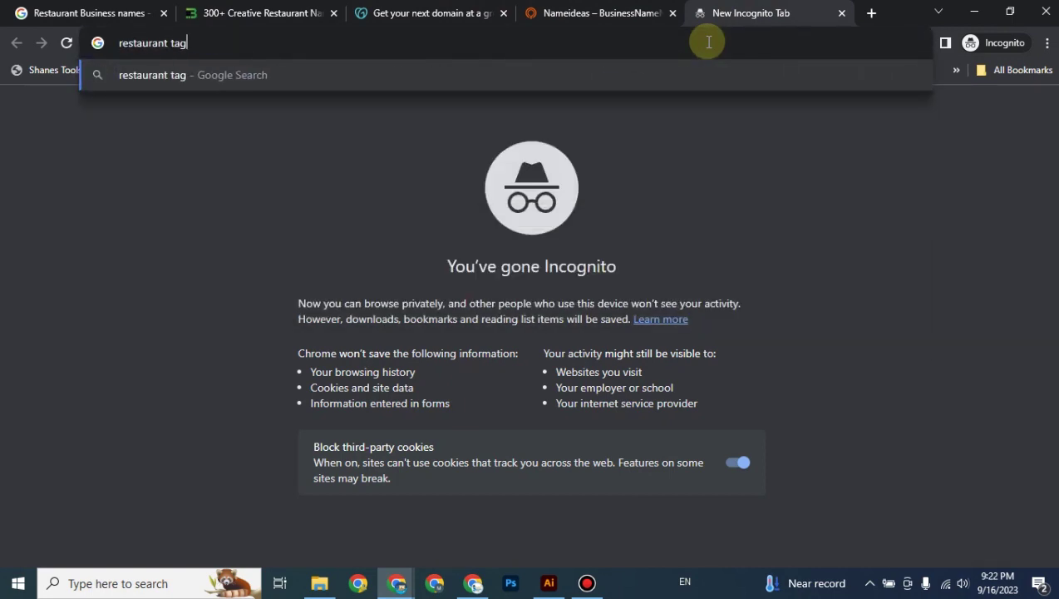
pyautogui.write(':line')
pyautogui.hotkey('shift', 'Left')
pyautogui.hotkey('shift', 'Left')
pyautogui.hotkey('shift', 'Left')
pyautogui.hotkey('shift', 'Left')
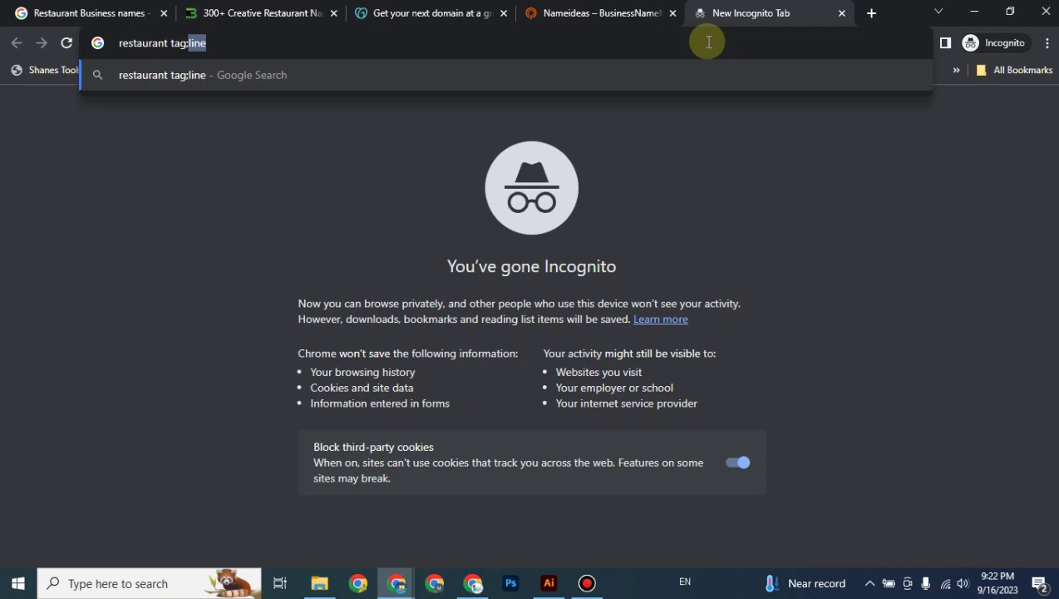
pyautogui.press('BackSpace')
pyautogui.press('BackSpace')
pyautogui.write('line')
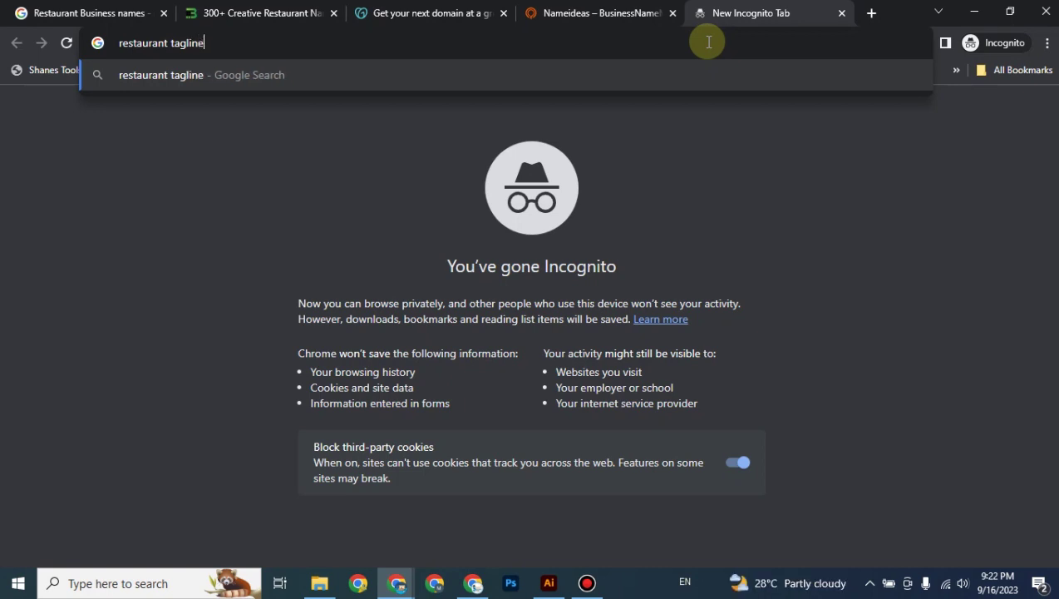
pyautogui.press('Return')
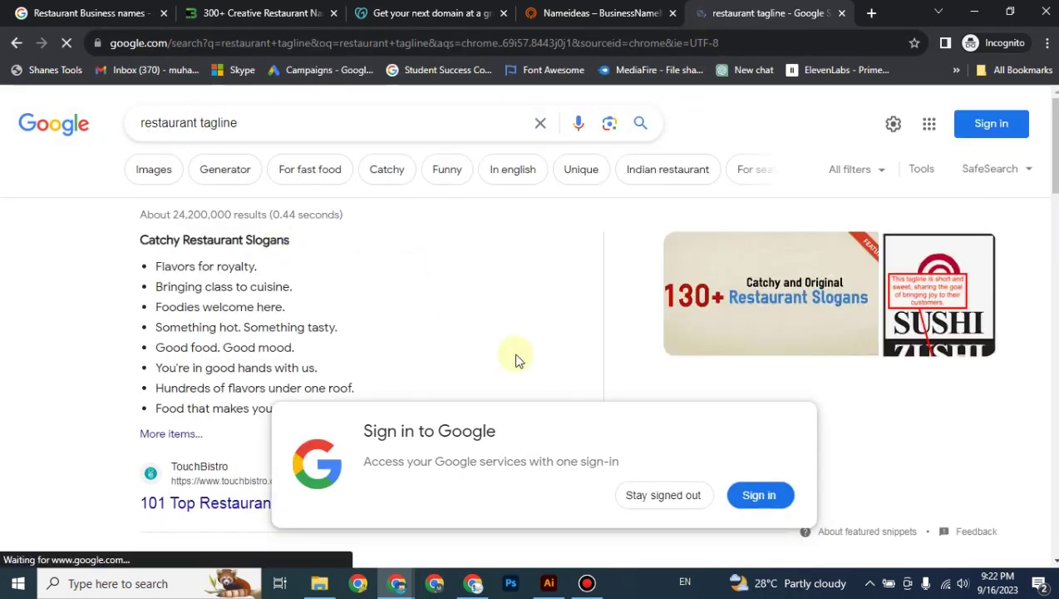
# Step: Dismiss the Google sign-in prompt by staying signed out and highlight the slogan "Good food. Good mood" in the featured list
pyautogui.scroll(-2, 405, 298)
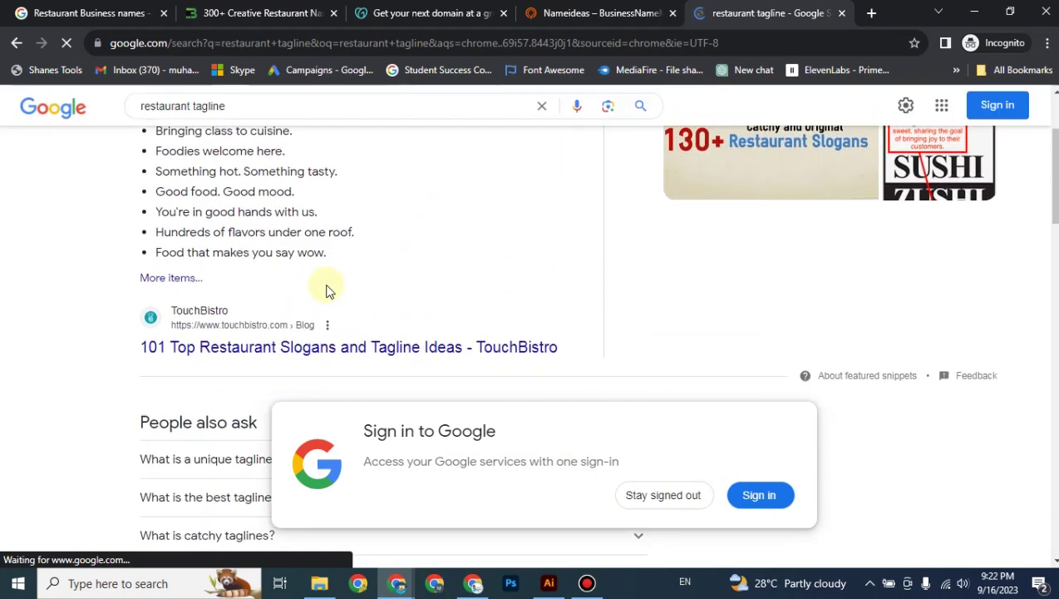
pyautogui.scroll(2, 330, 308)
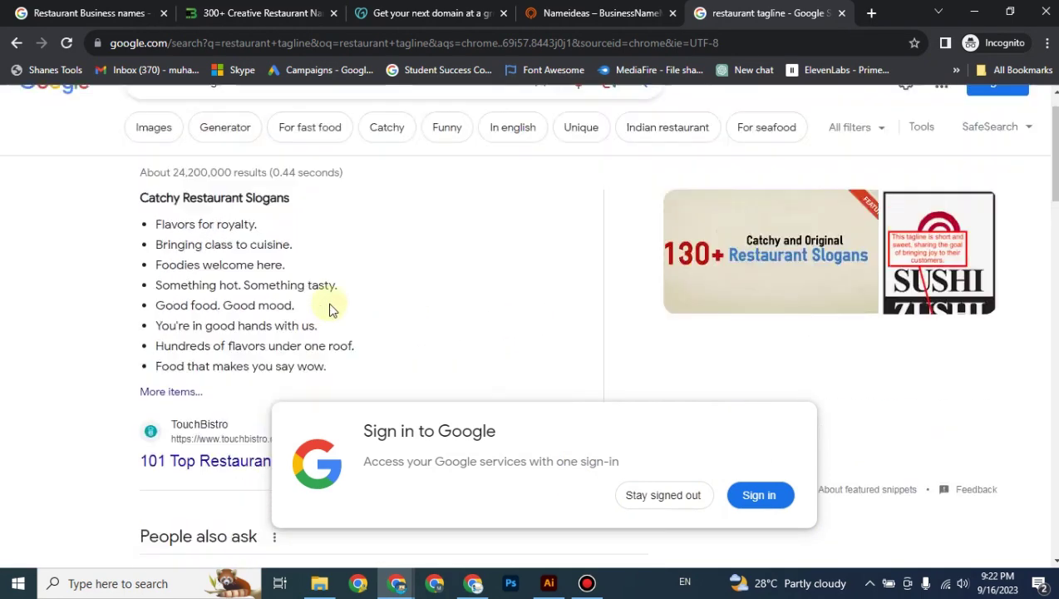
pyautogui.scroll(1, 329, 309)
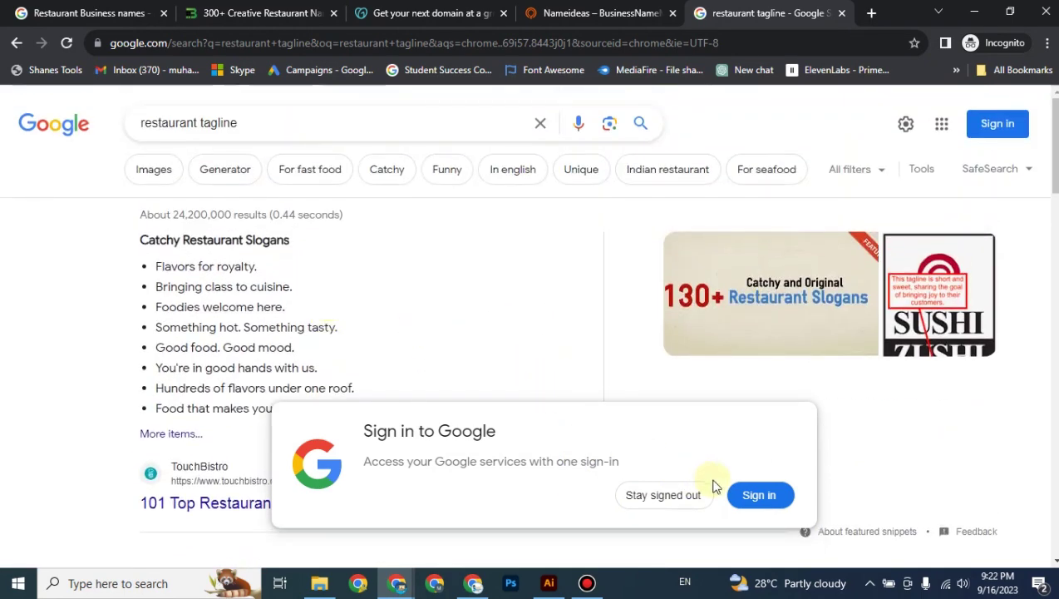
pyautogui.click(664, 494)
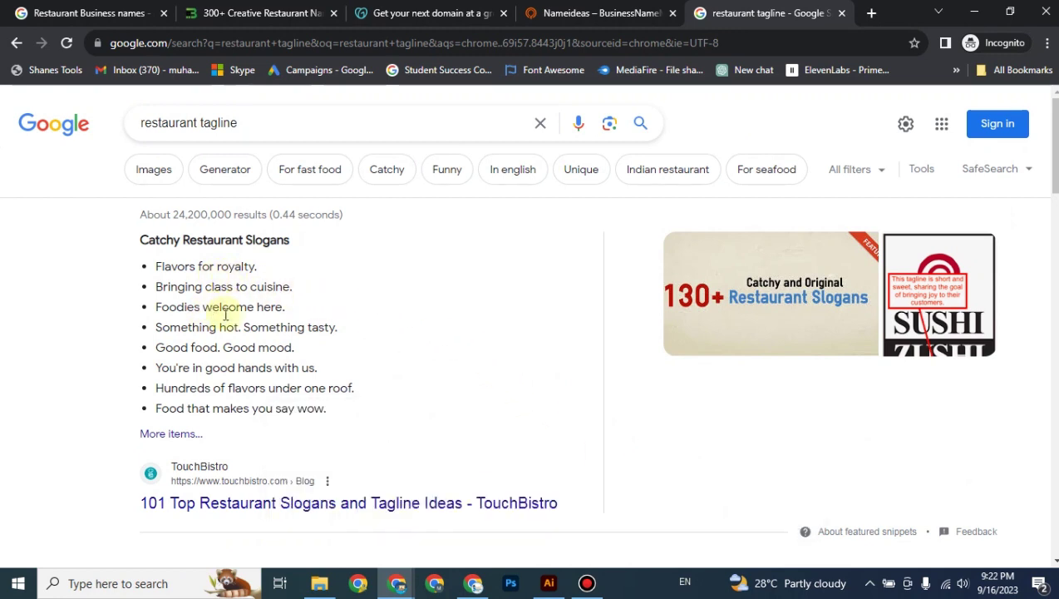
pyautogui.scroll(-1, 245, 321)
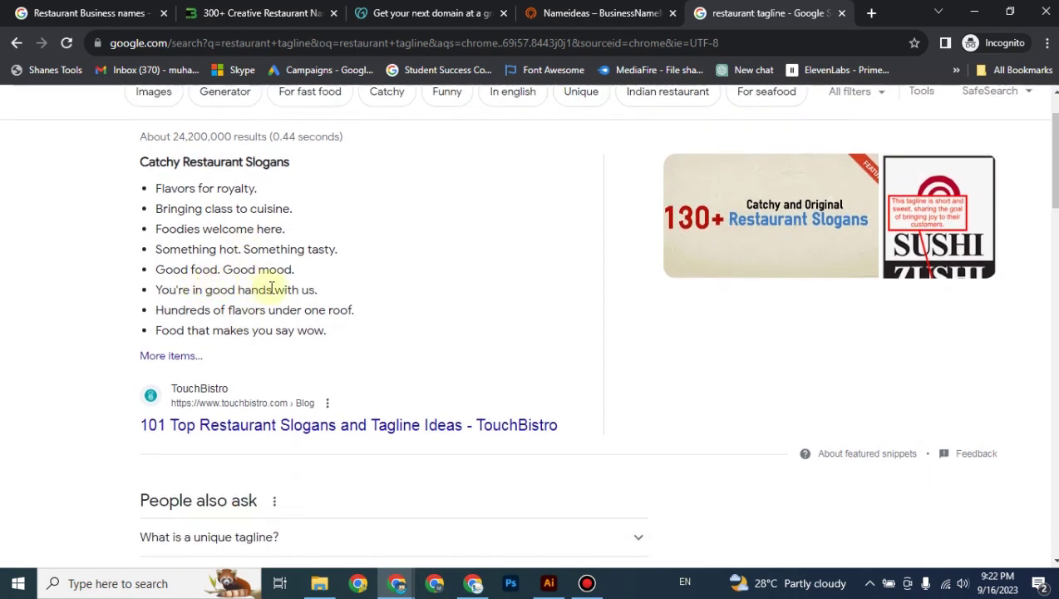
pyautogui.moveTo(303, 271); pyautogui.dragTo(158, 270)
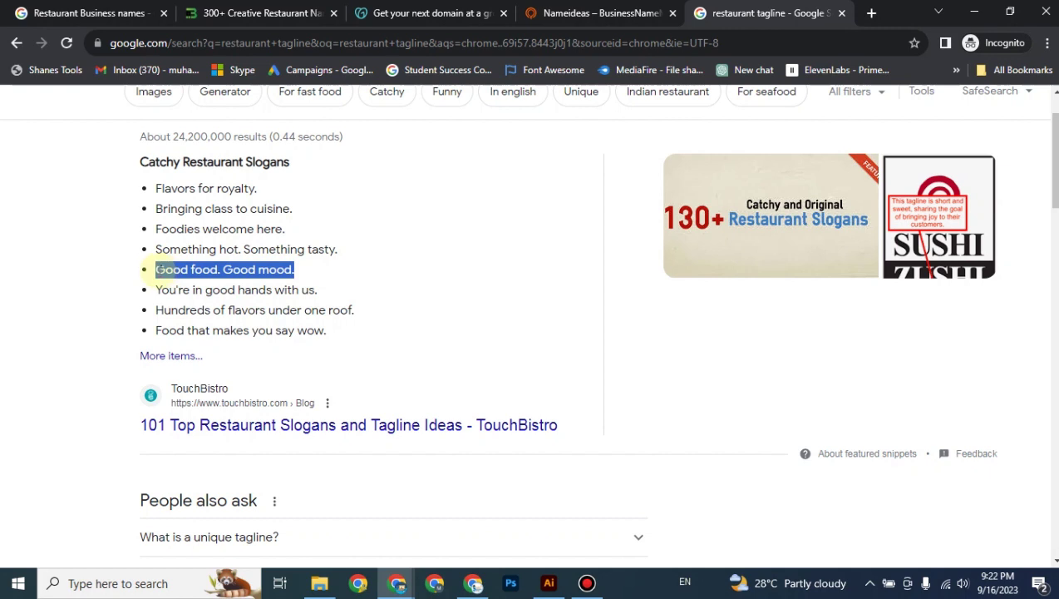
pyautogui.moveTo(156, 270); pyautogui.dragTo(283, 277)
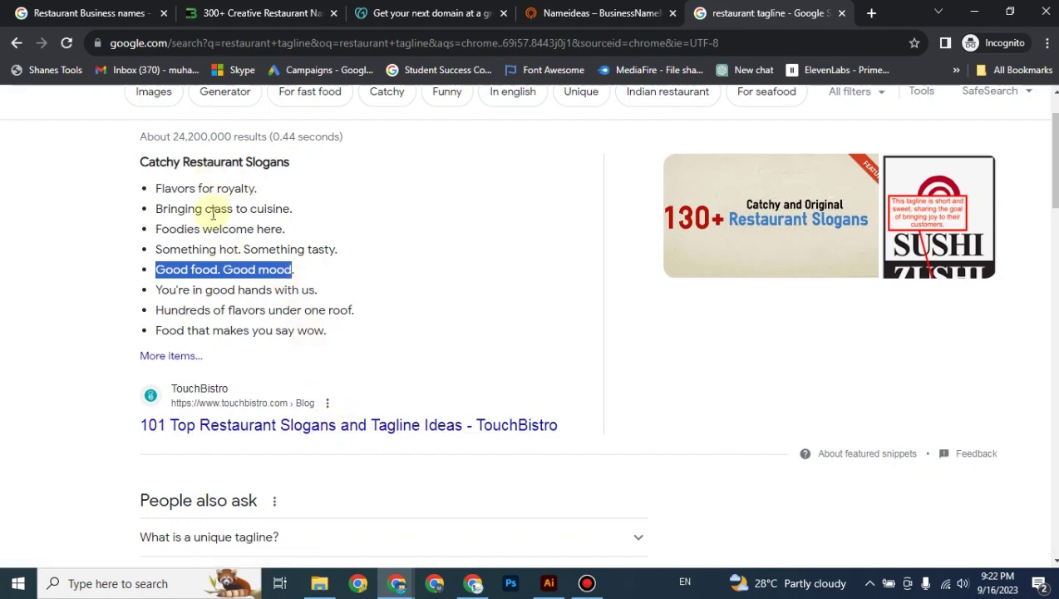
# Step: Open TouchBistro's "101 Top Restaurant Slogans and Tagline Ideas" result in a new tab and bring that tab forward
pyautogui.scroll(-5, 279, 326)
pyautogui.scroll(-2, 279, 326)
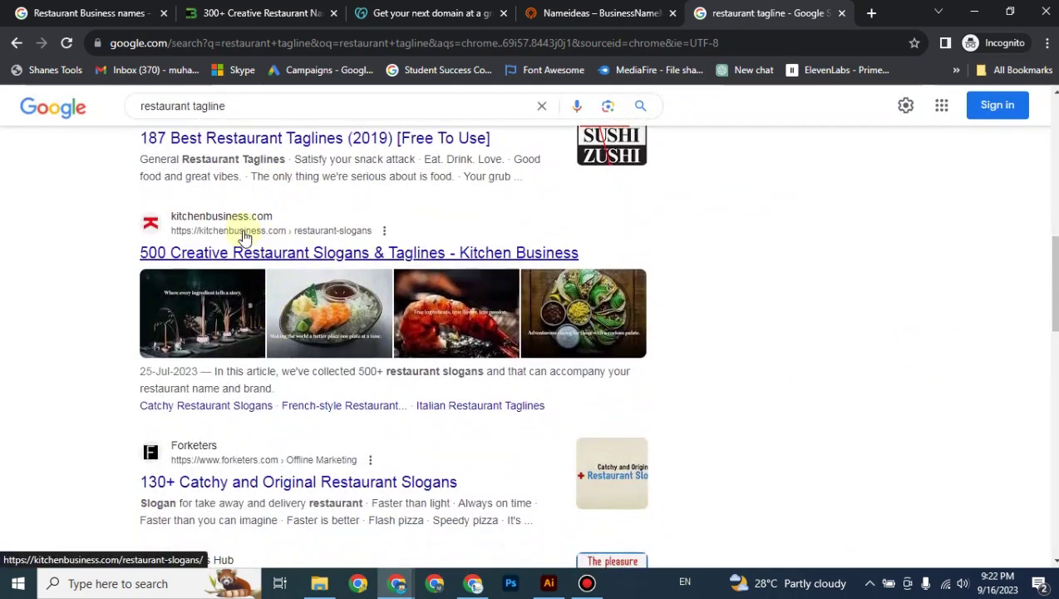
pyautogui.scroll(2, 241, 237)
pyautogui.scroll(3, 273, 301)
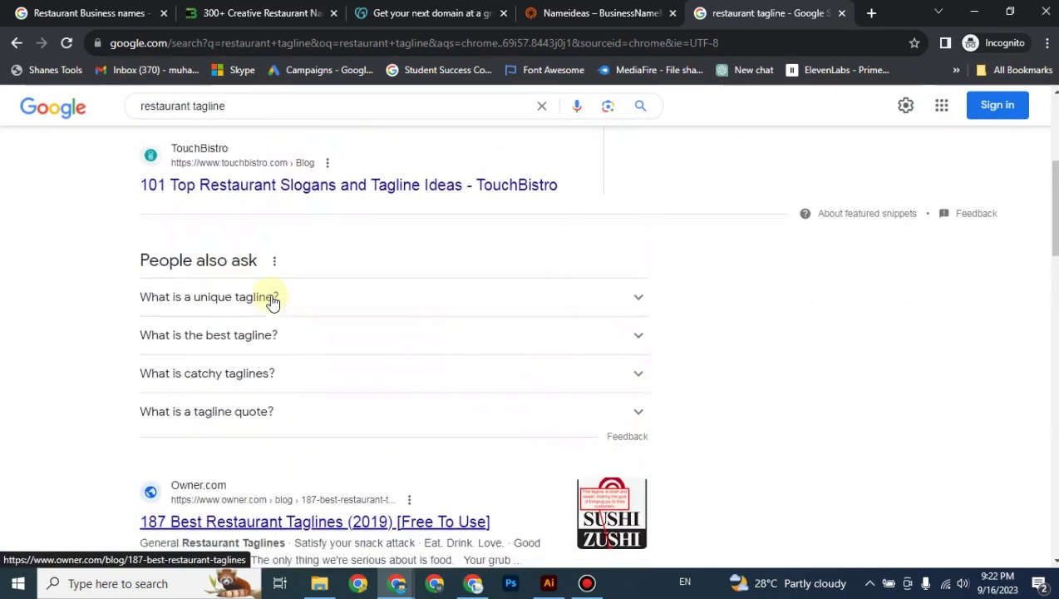
pyautogui.middleClick(262, 196)
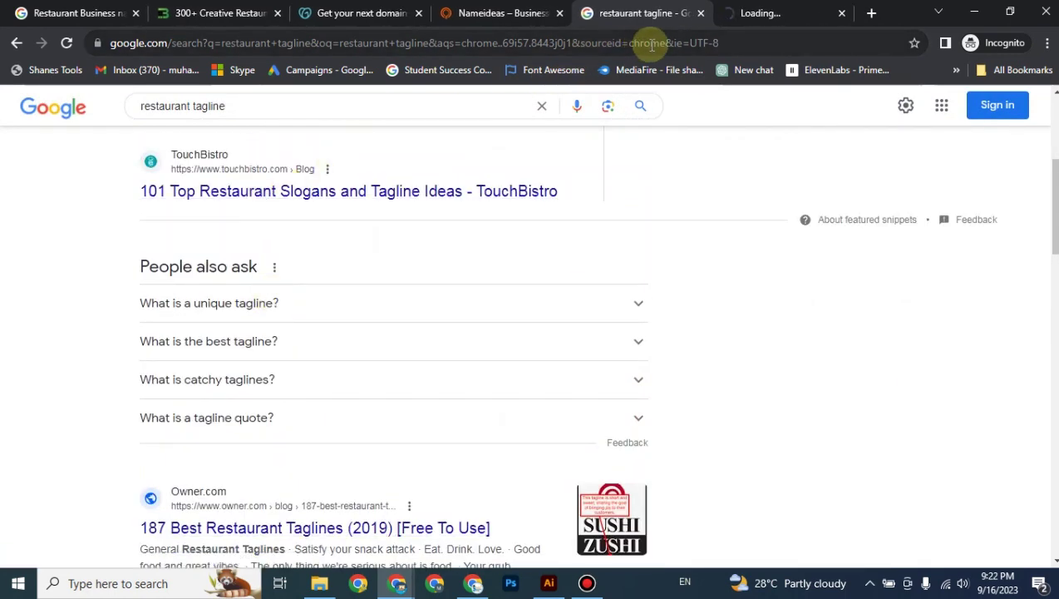
pyautogui.click(774, 15)
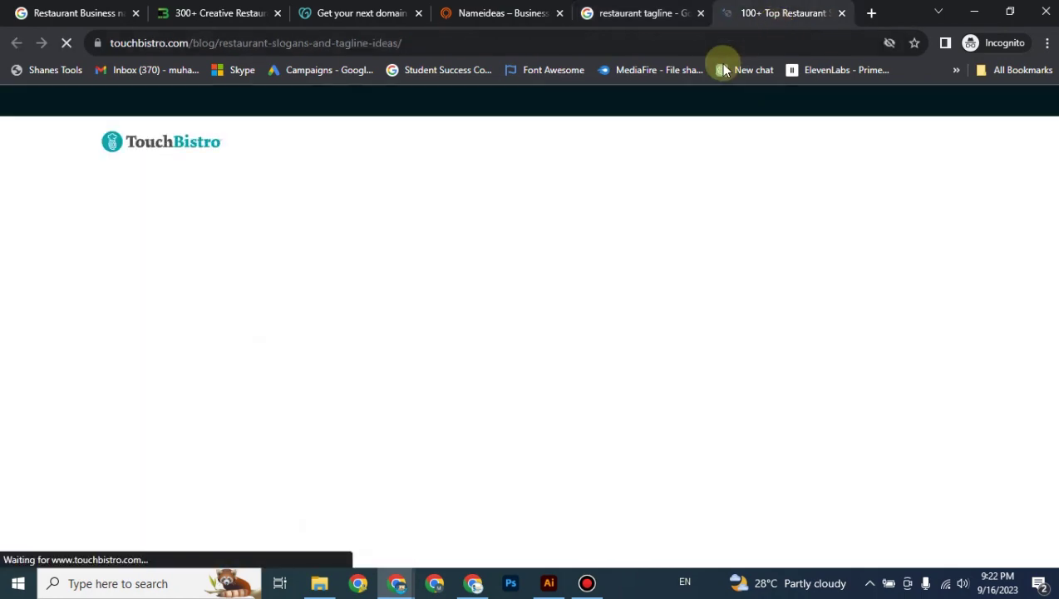
# Step: Read through the TouchBistro article's creative and funny restaurant slogan lists
pyautogui.scroll(-4, 515, 183)
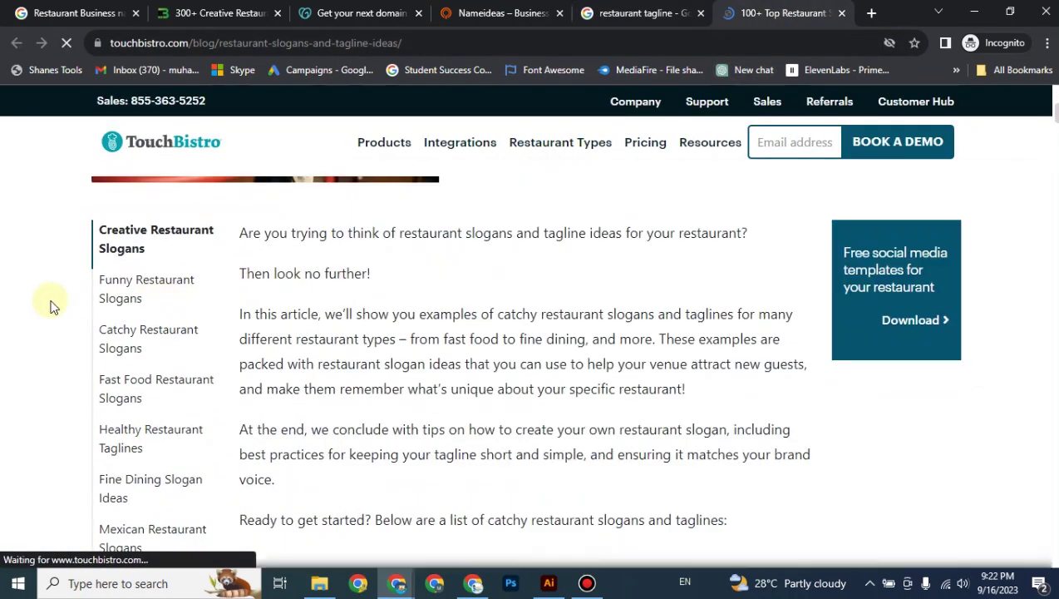
pyautogui.scroll(-1, 91, 274)
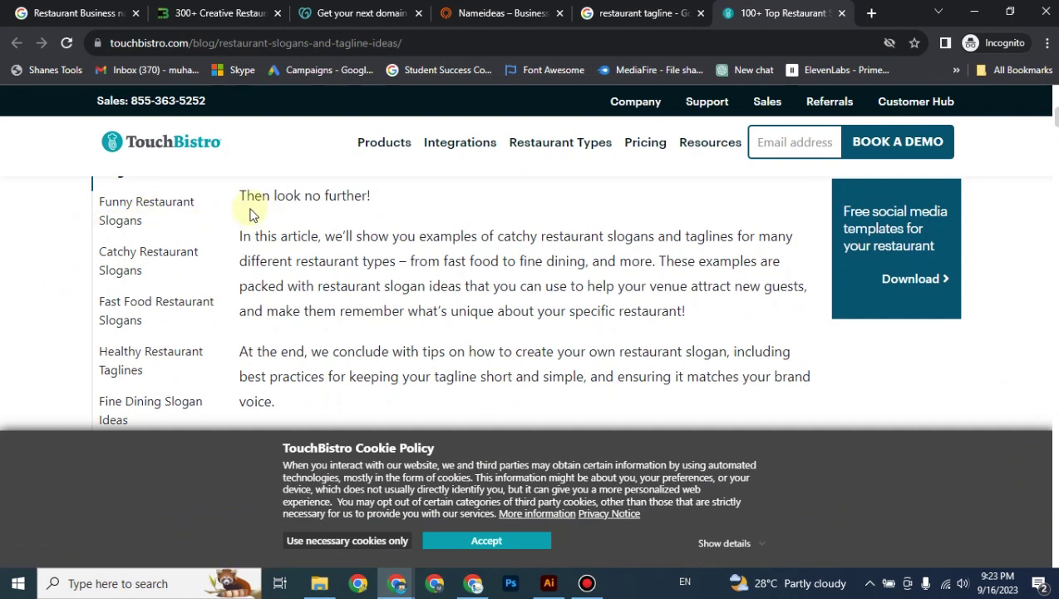
pyautogui.scroll(-4, 269, 234)
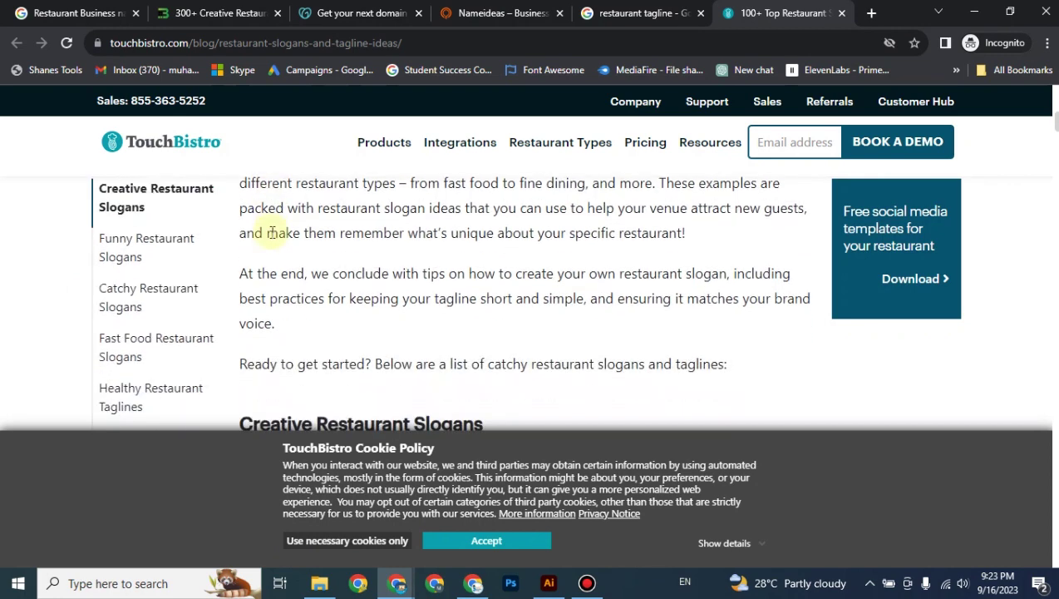
pyautogui.scroll(-3, 269, 235)
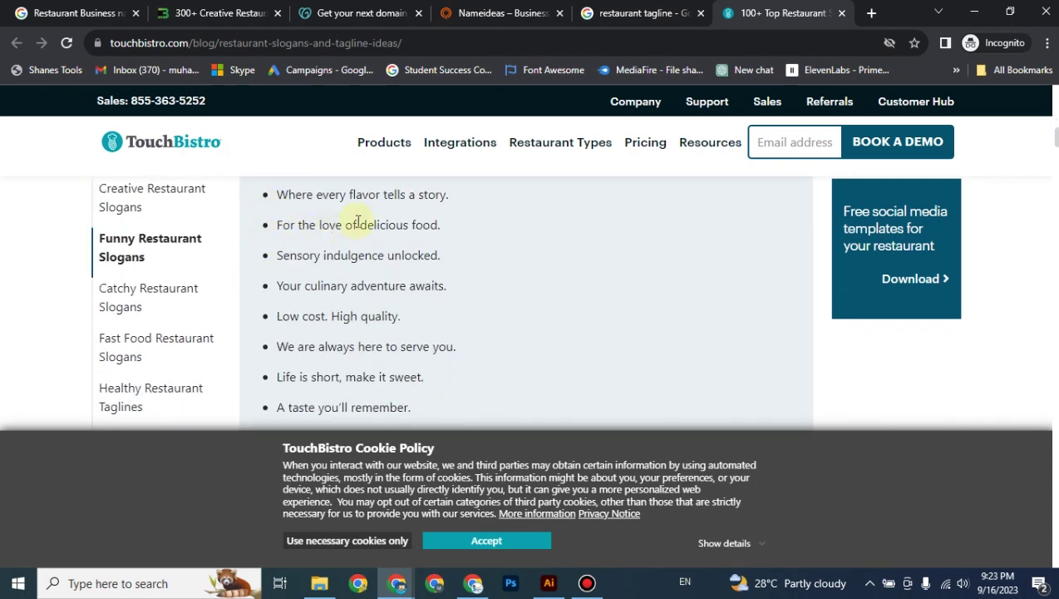
pyautogui.scroll(-1, 177, 287)
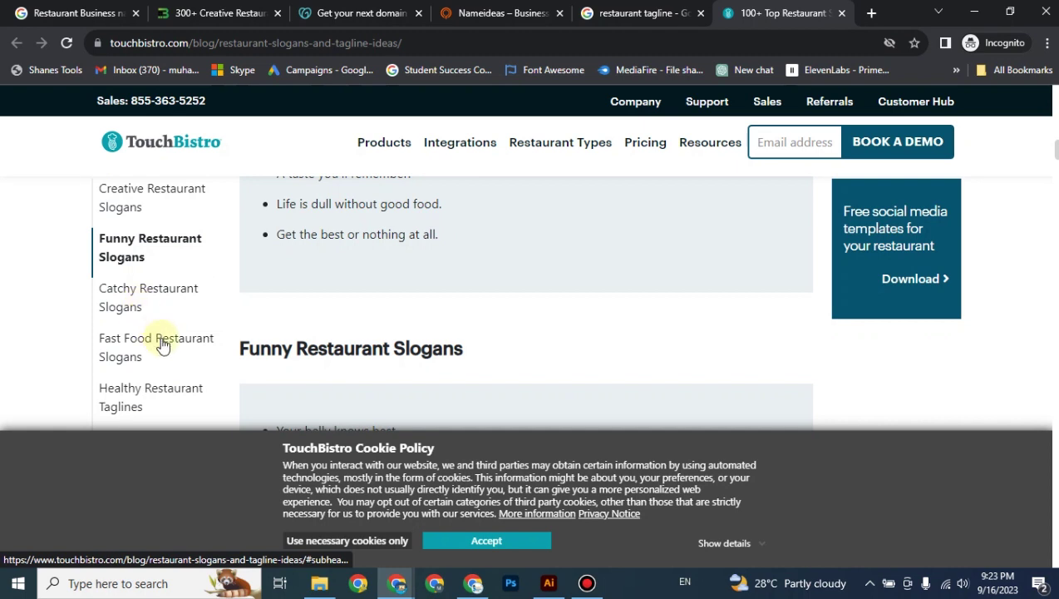
pyautogui.scroll(-2, 162, 345)
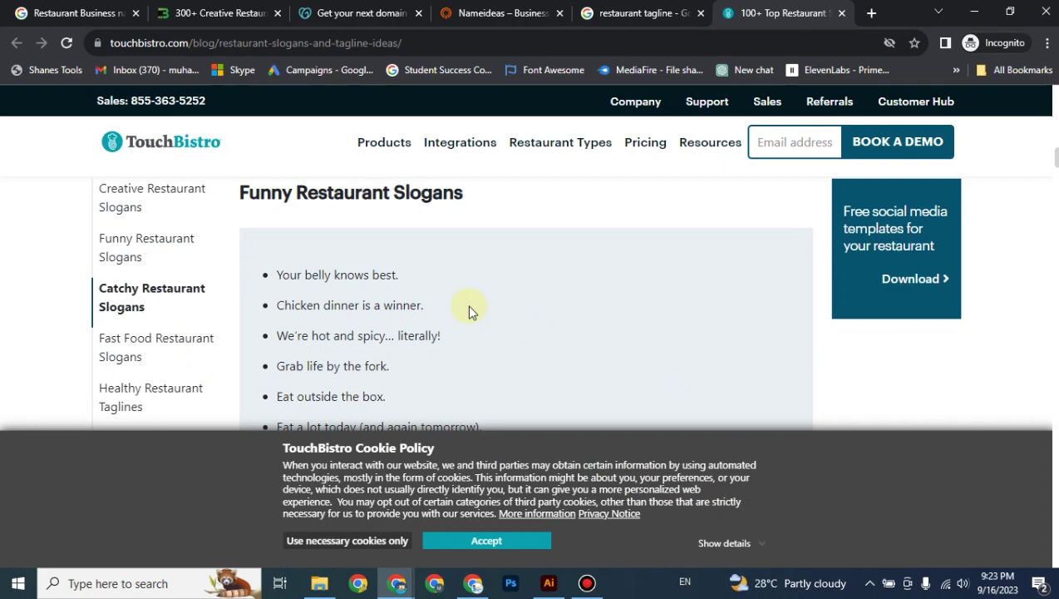
# Step: Look through the remaining "restaurant tagline" search results for other slogan lists, and switch back to Illustrator
pyautogui.click(639, 13)
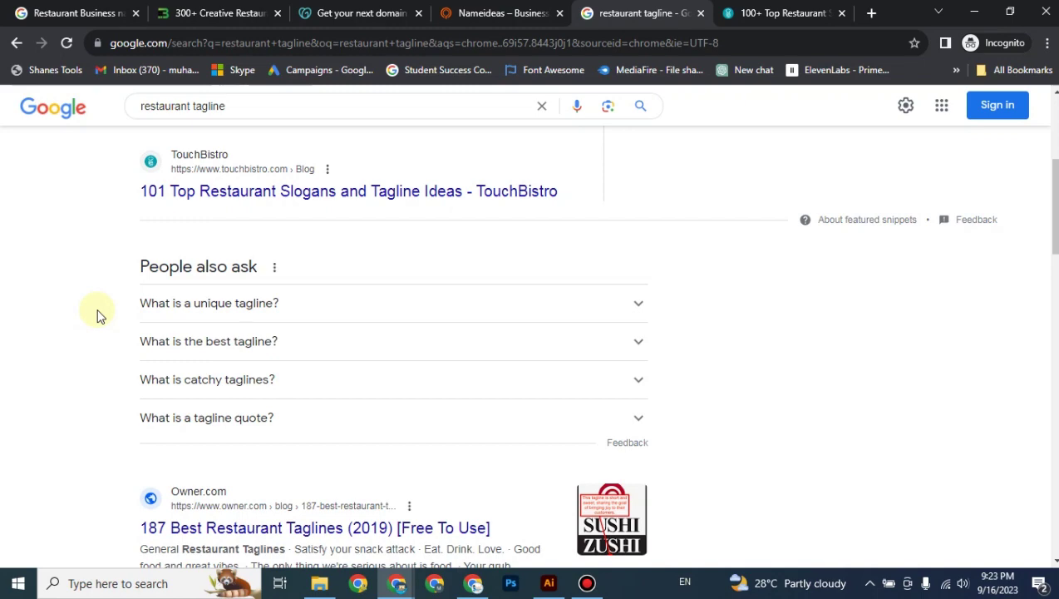
pyautogui.scroll(-3, 106, 311)
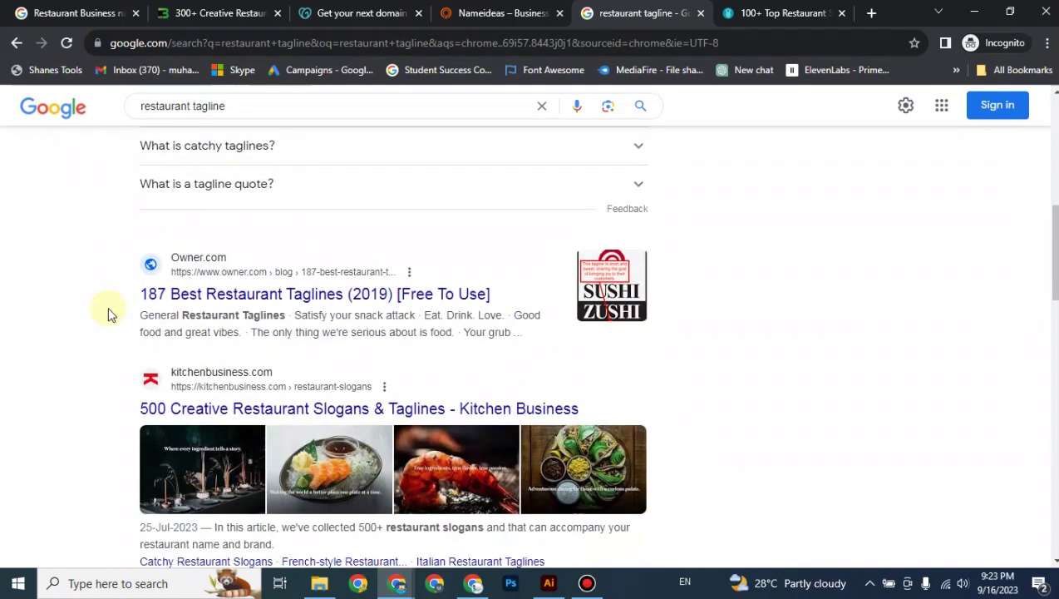
pyautogui.scroll(-4, 108, 314)
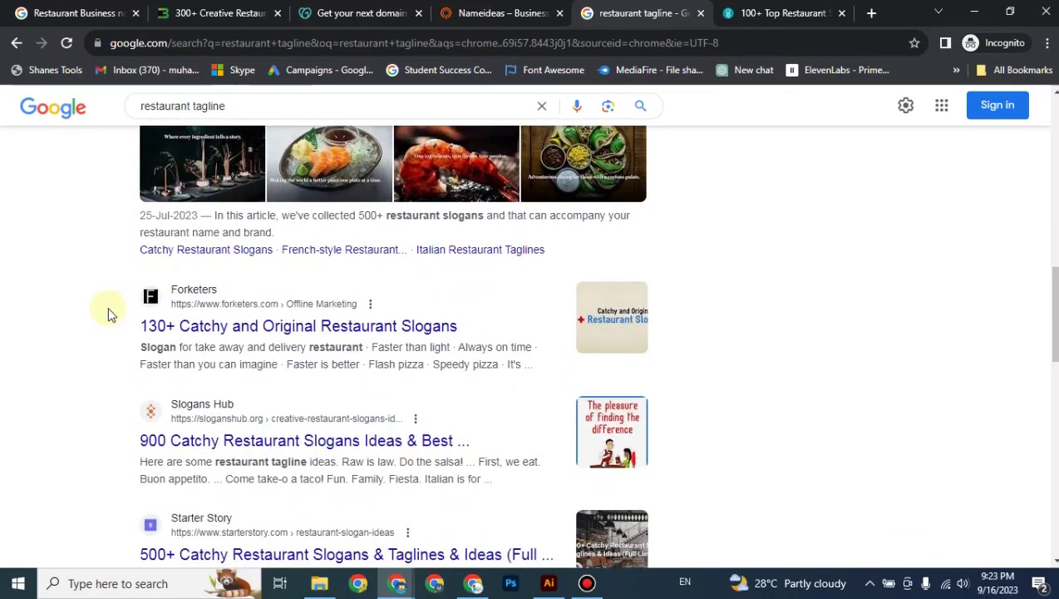
pyautogui.scroll(-1, 111, 314)
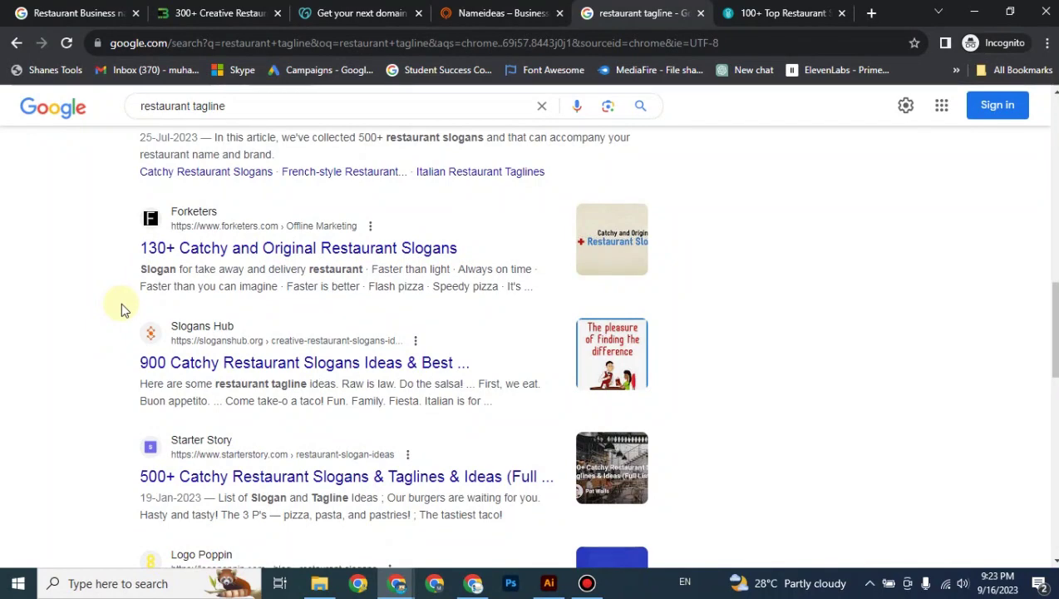
pyautogui.scroll(-1, 120, 306)
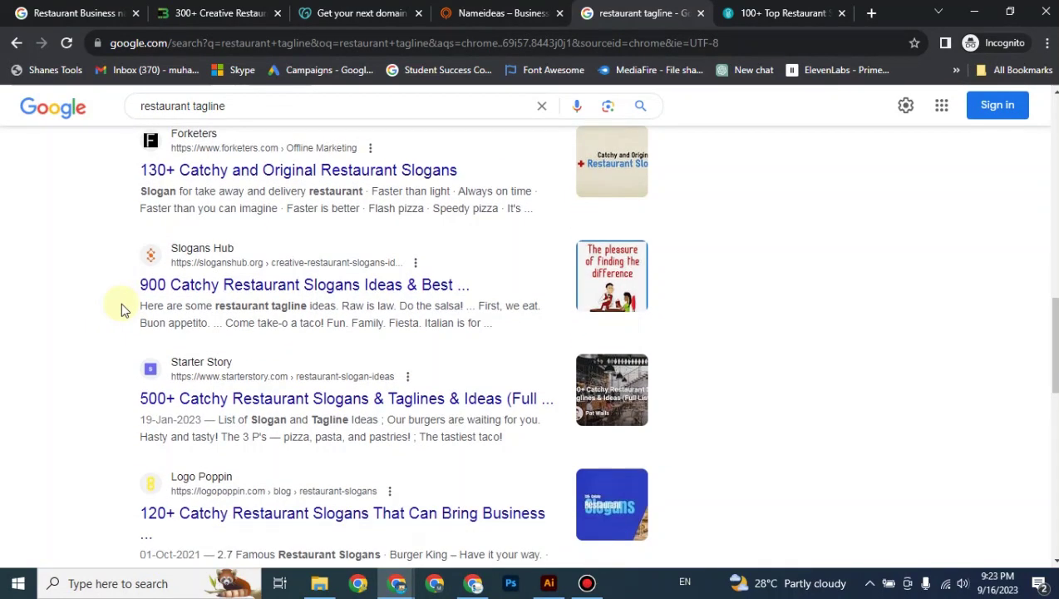
pyautogui.scroll(-2, 121, 306)
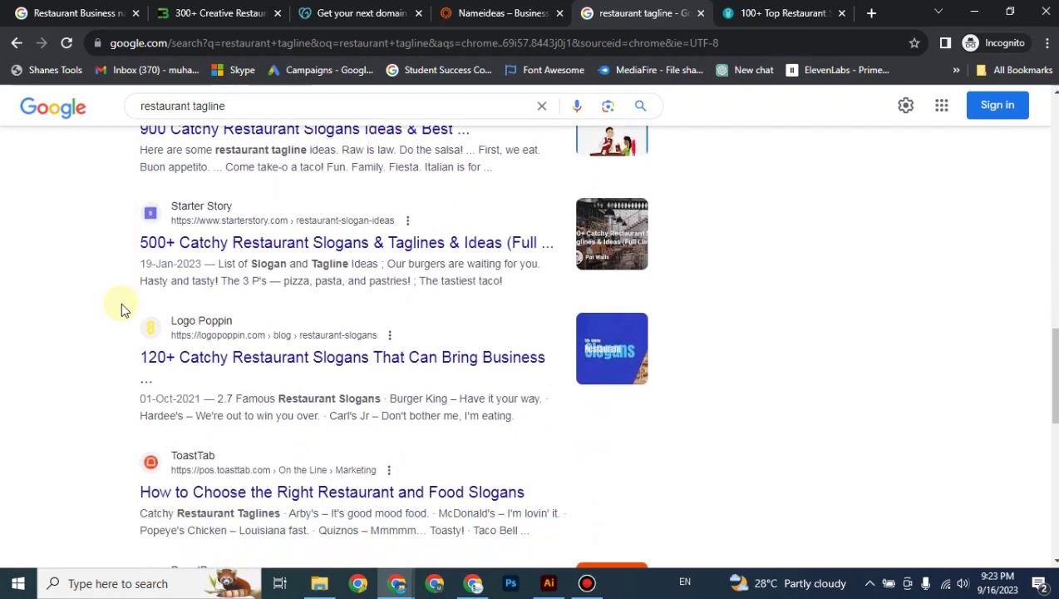
pyautogui.scroll(-2, 120, 310)
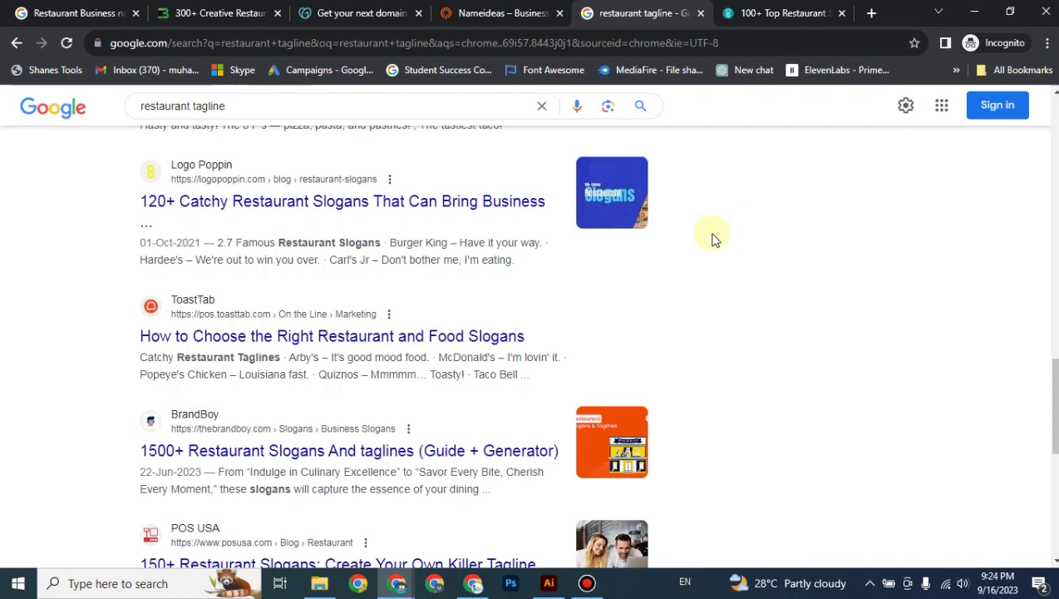
pyautogui.click(548, 585)
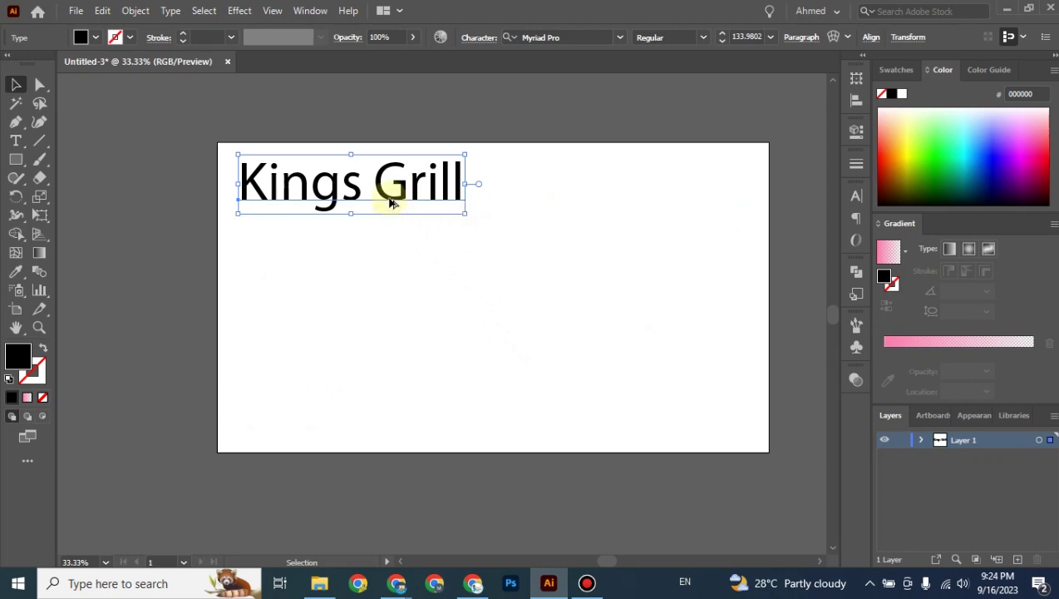
# Step: Duplicate the "Kings Grill" text directly below the original and change the copy to "Kings of the Grill"
pyautogui.moveTo(390, 201); pyautogui.dragTo(378, 249)
pyautogui.press('t')
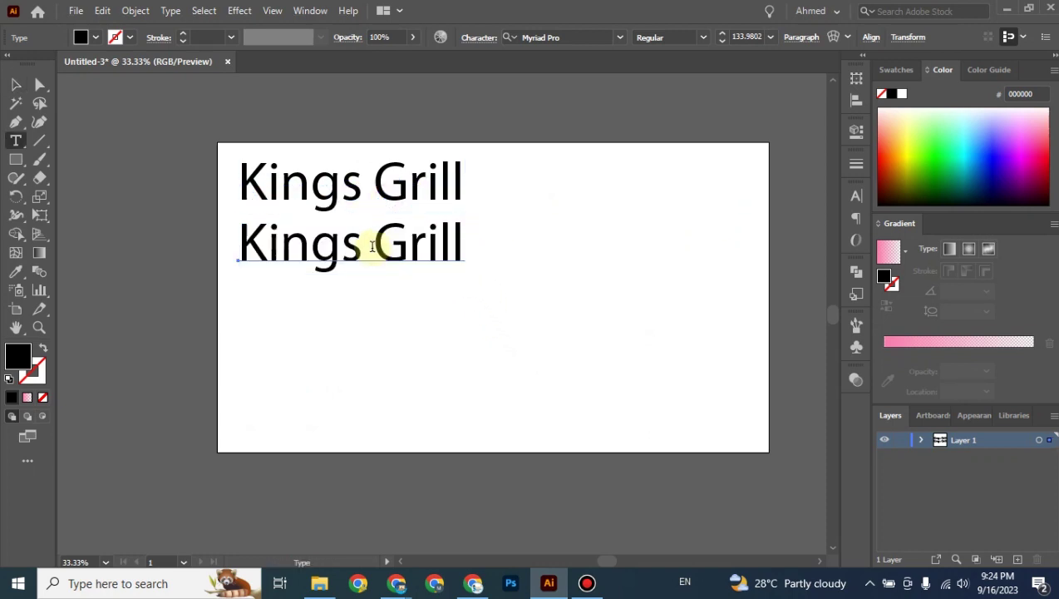
pyautogui.tripleClick(372, 247)
pyautogui.write('Kings')
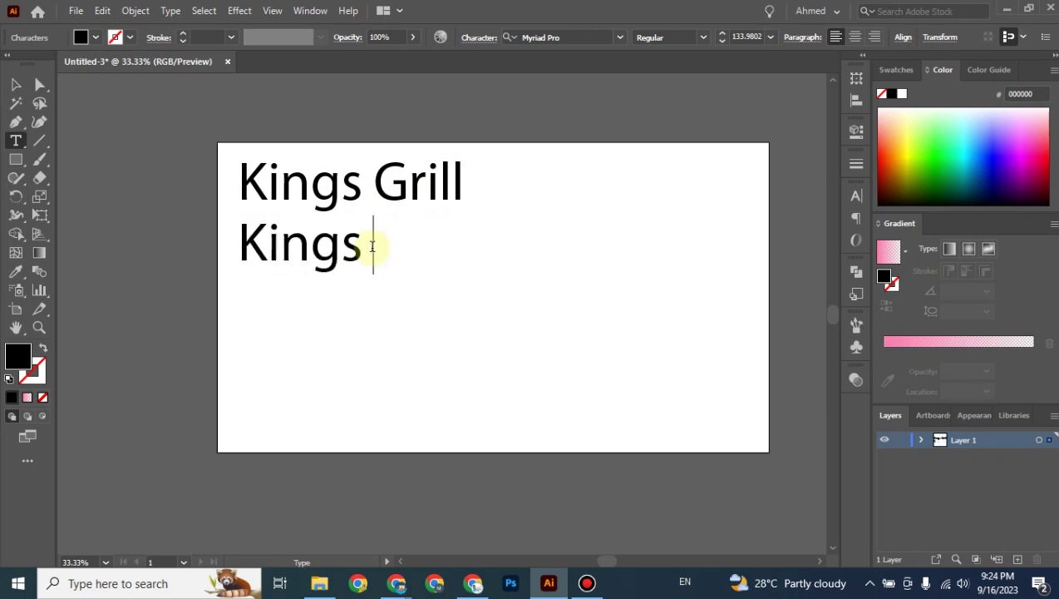
pyautogui.write('of the Grill')
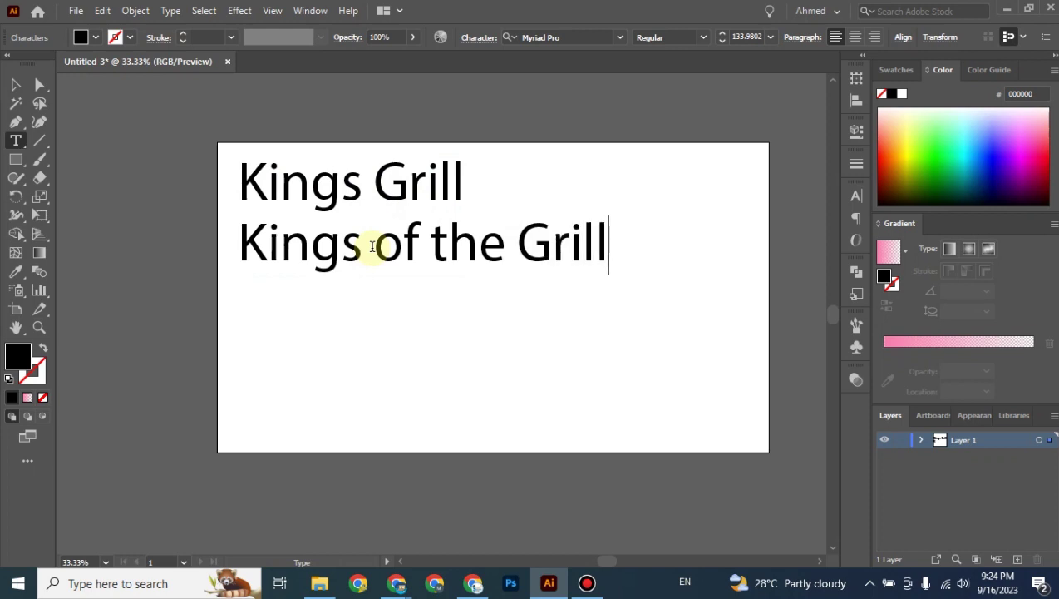
pyautogui.click(15, 84)
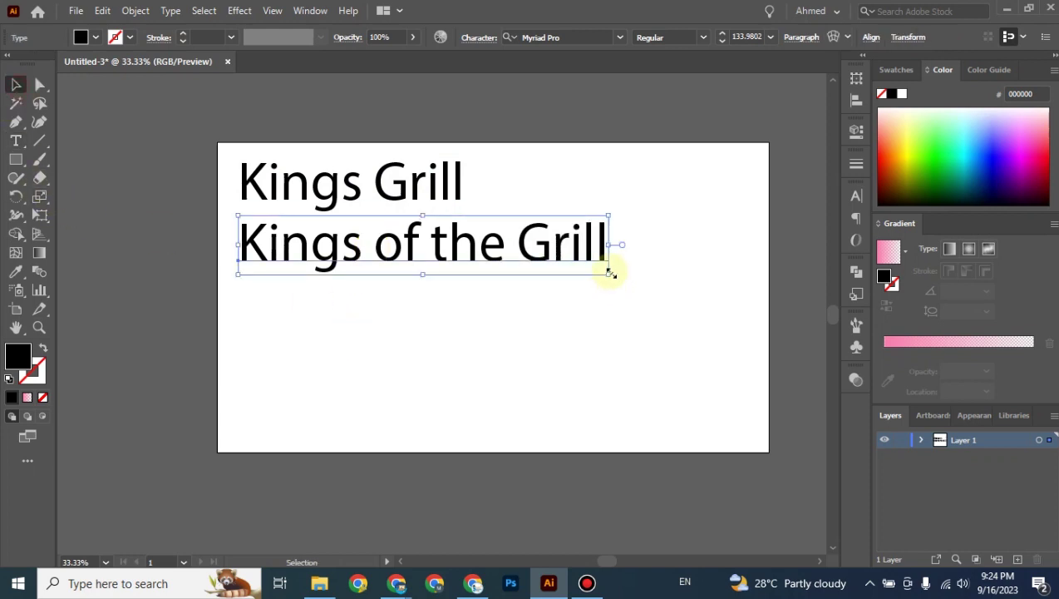
# Step: Scale the "Kings of the Grill" tagline down to a font size of about 80.6 to match the name's width, and nudge it up closer
pyautogui.moveTo(611, 273); pyautogui.dragTo(460, 251)
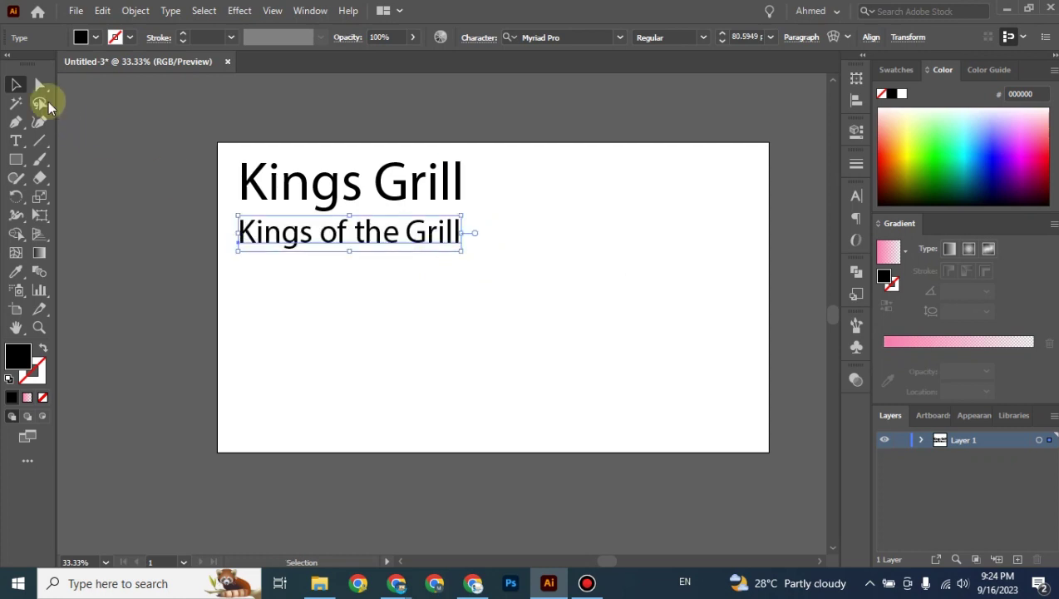
pyautogui.click(16, 85)
pyautogui.press('Up')
pyautogui.press('Up')
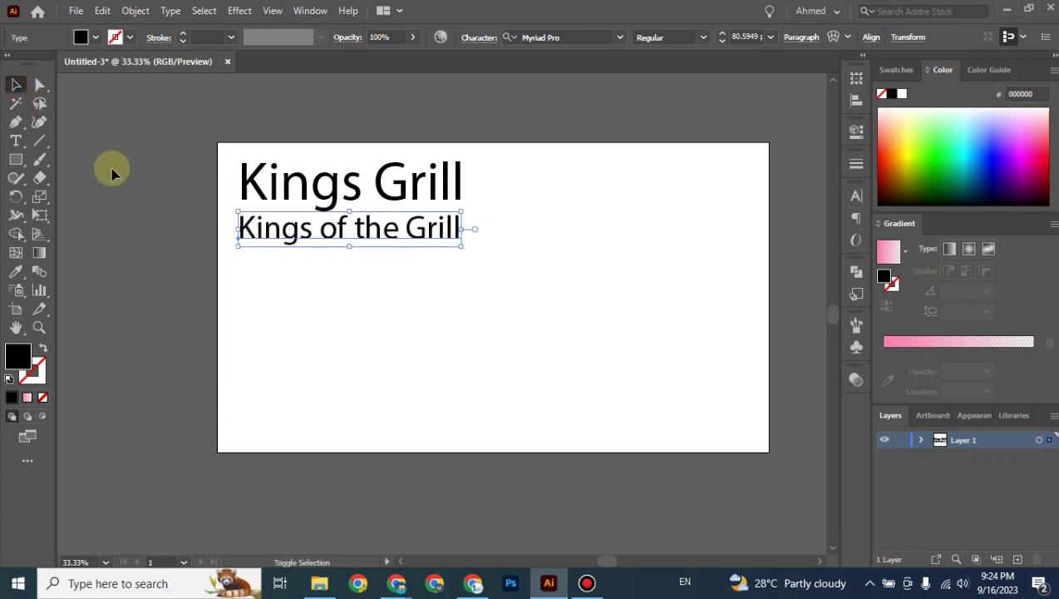
pyautogui.click(113, 171)
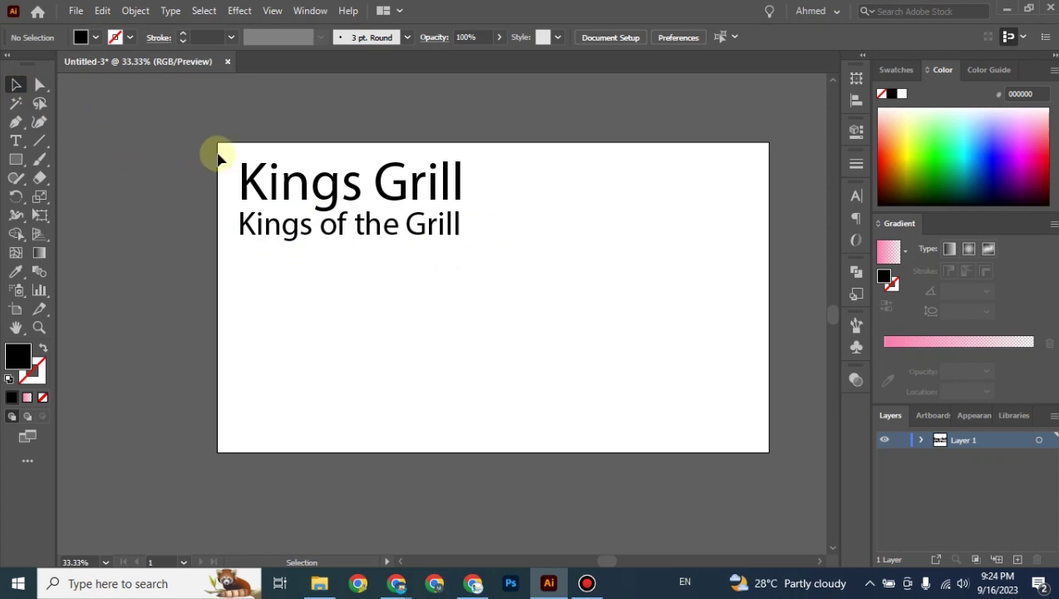
pyautogui.moveTo(218, 155); pyautogui.dragTo(484, 259)
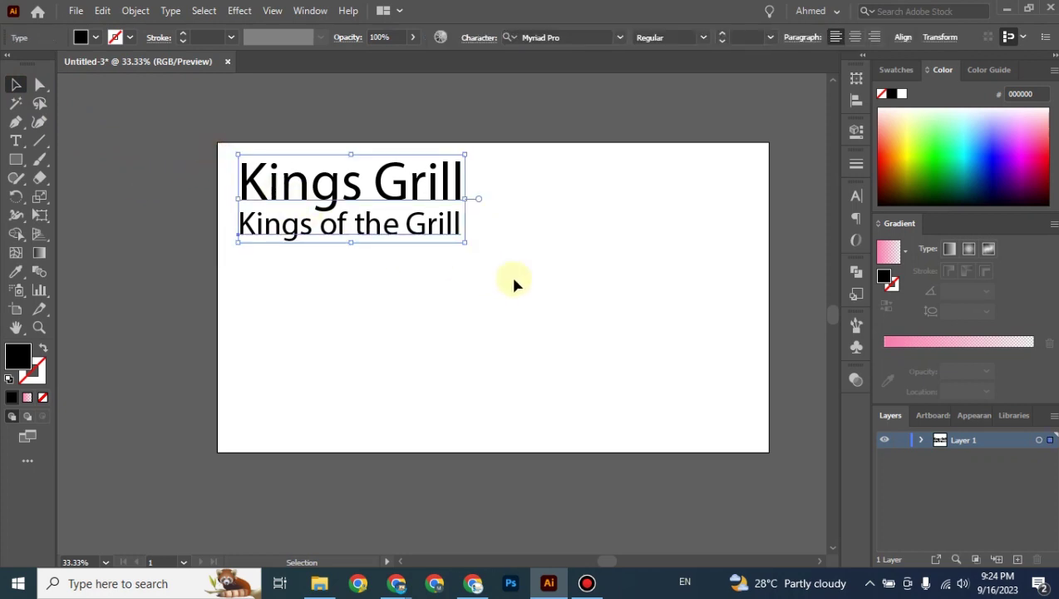
pyautogui.click(513, 281)
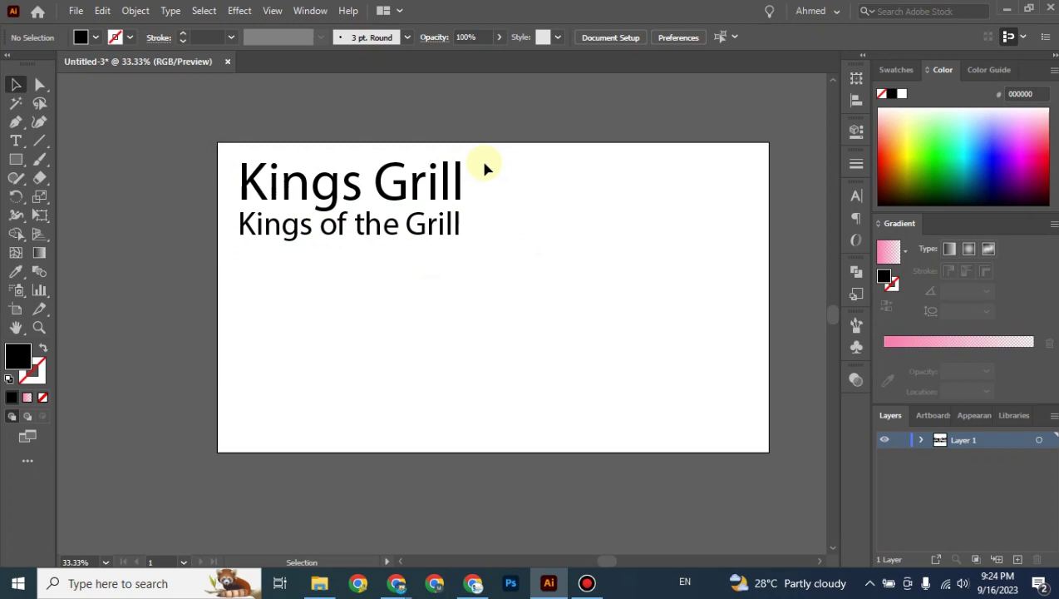
pyautogui.moveTo(411, 574)
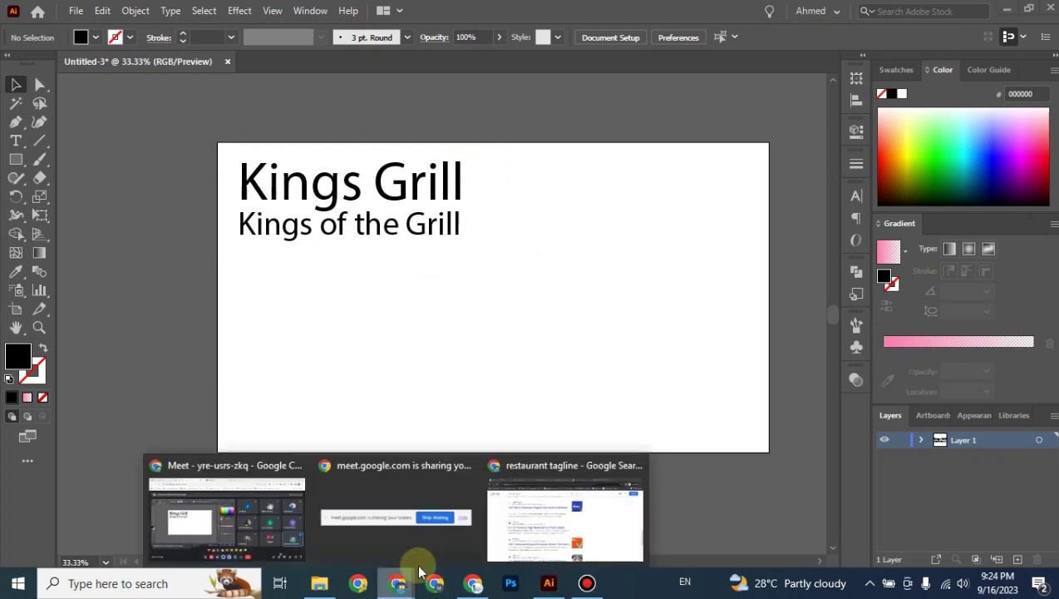
pyautogui.click(553, 541)
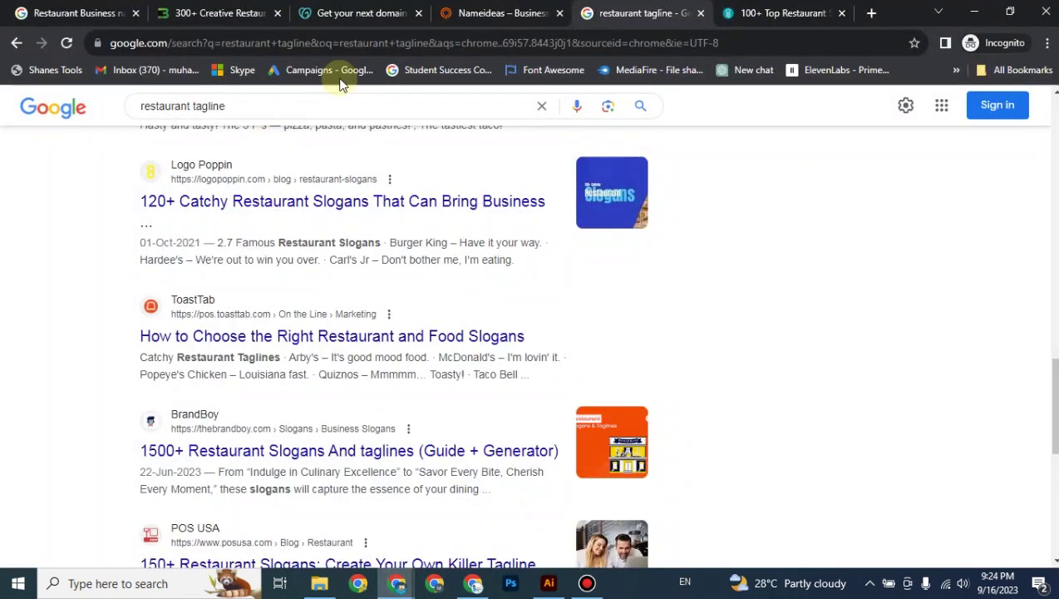
pyautogui.click(870, 14)
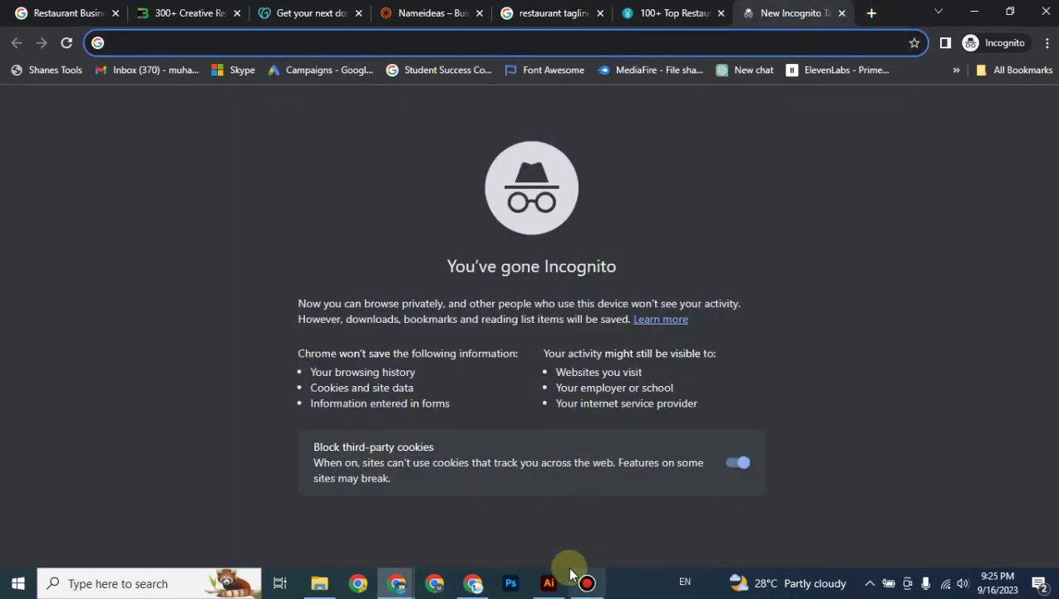
pyautogui.moveTo(562, 587)
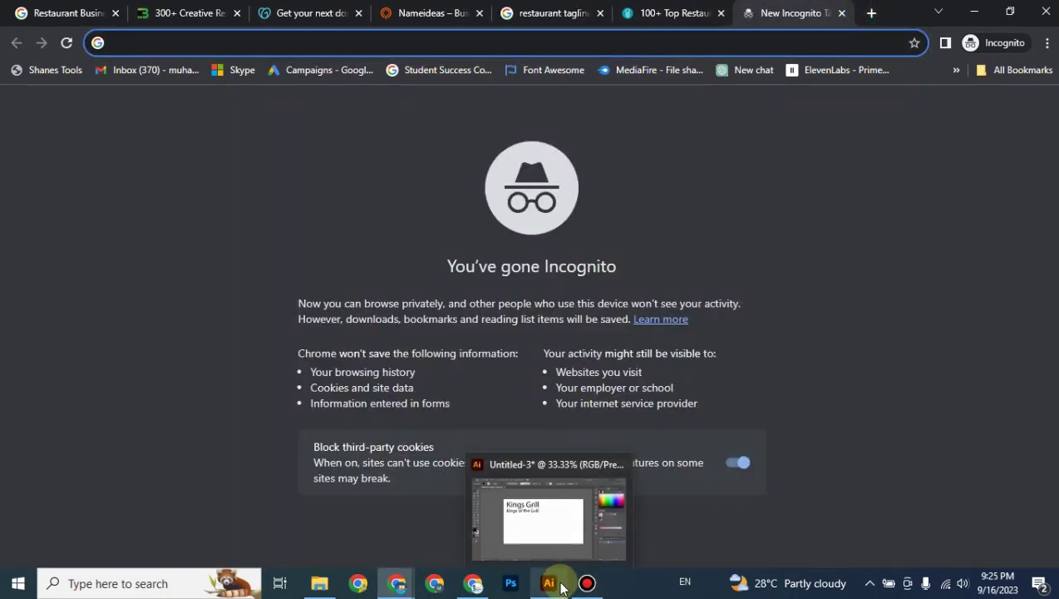
pyautogui.click(556, 539)
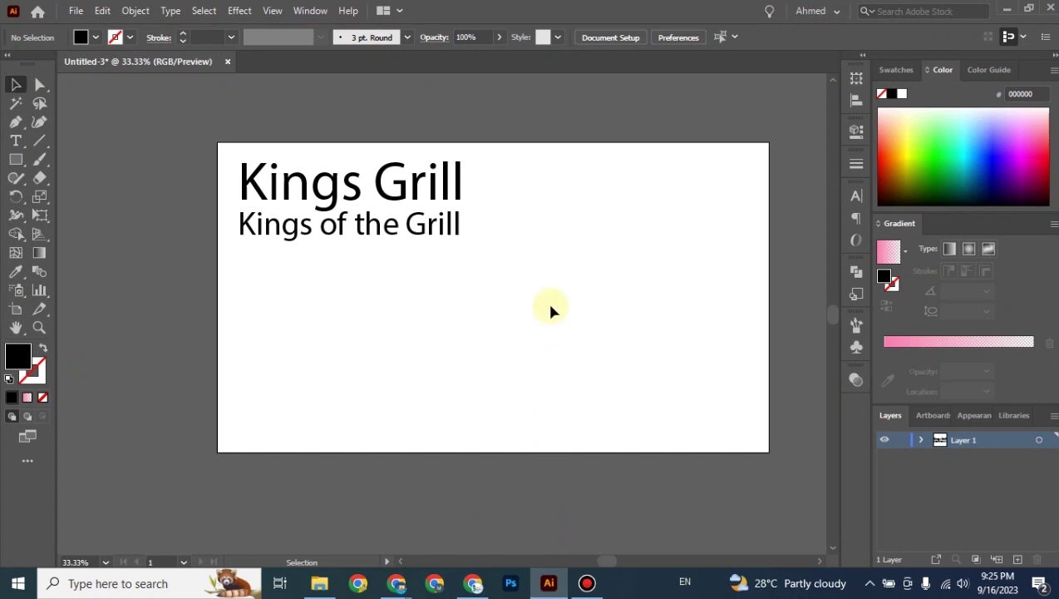
# Step: Duplicate the tagline into the blank area beside it and replace the copy's text with "Mind Mapping"
pyautogui.press('t')
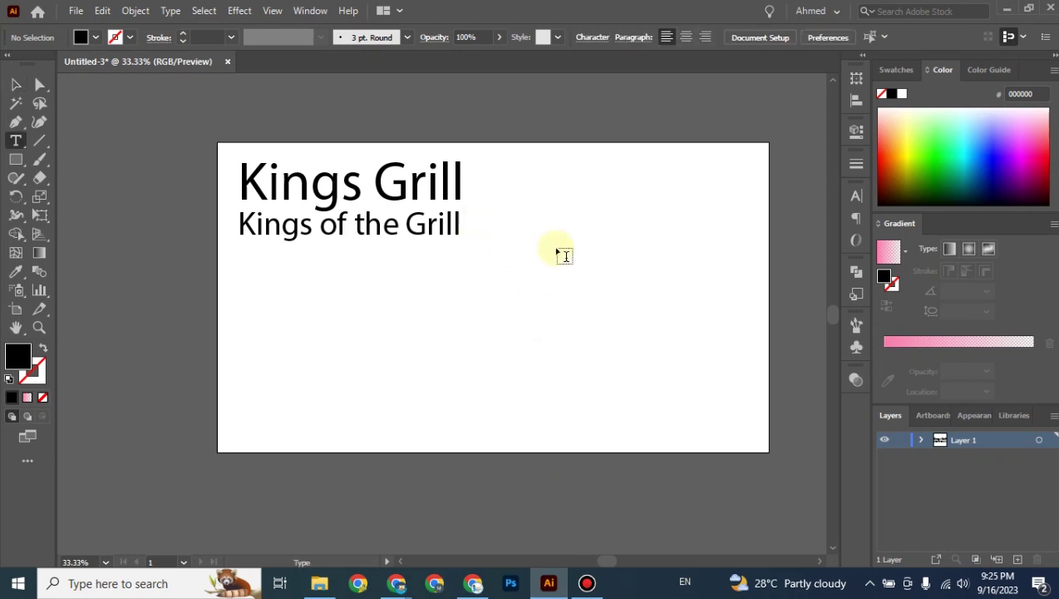
pyautogui.click(18, 85)
pyautogui.moveTo(337, 226); pyautogui.dragTo(596, 252)
pyautogui.press('t')
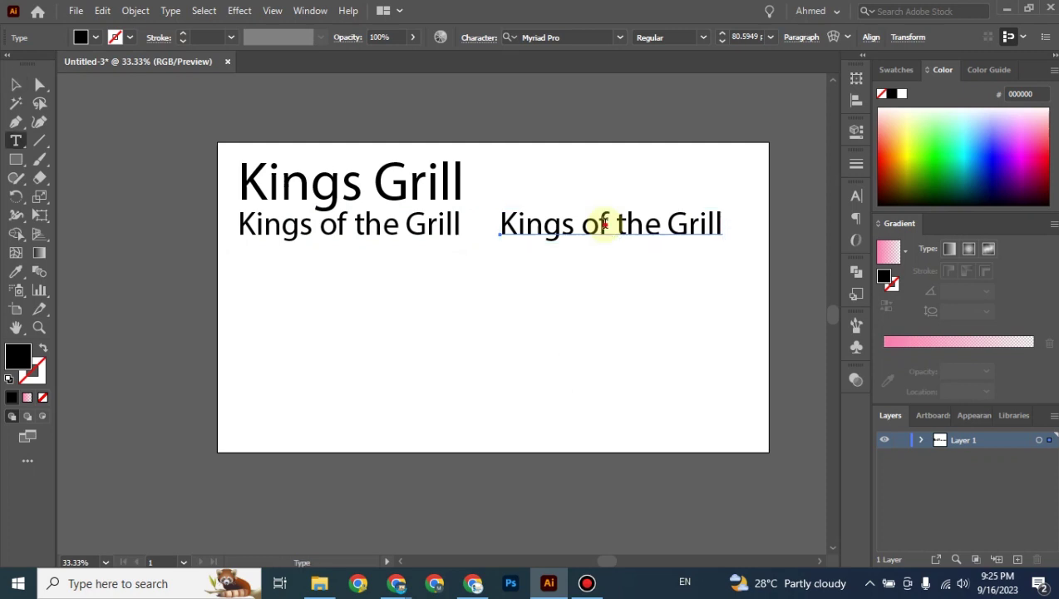
pyautogui.tripleClick(605, 223)
pyautogui.write('Min')
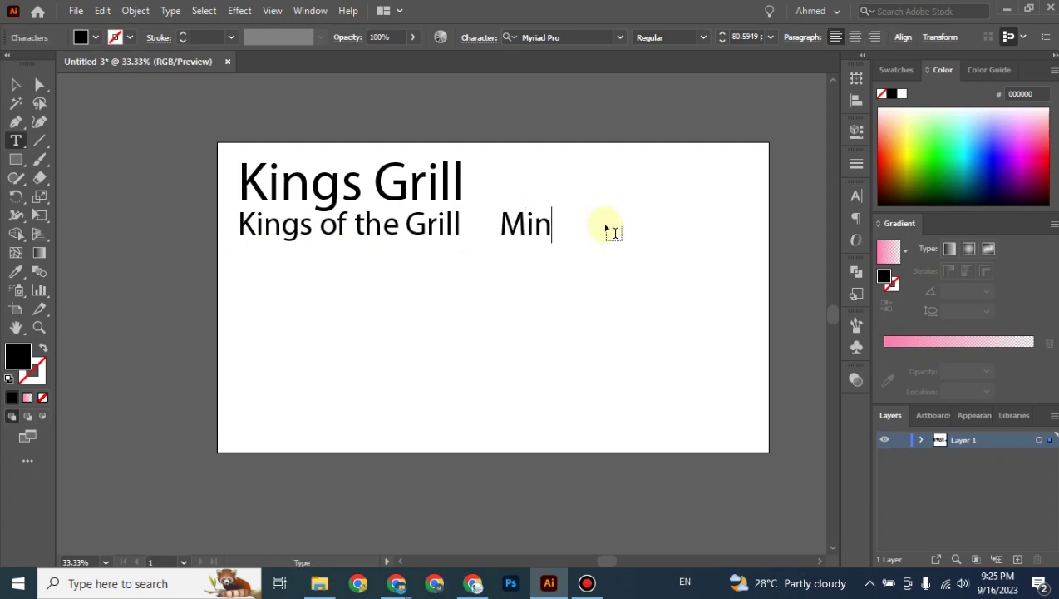
pyautogui.write('d   Mapping')
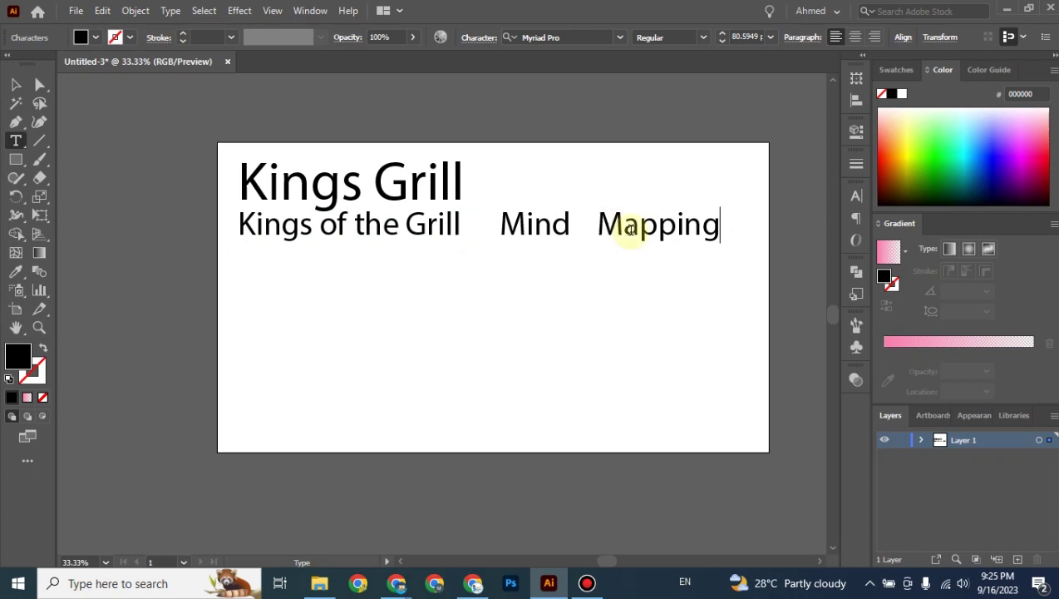
pyautogui.click(16, 84)
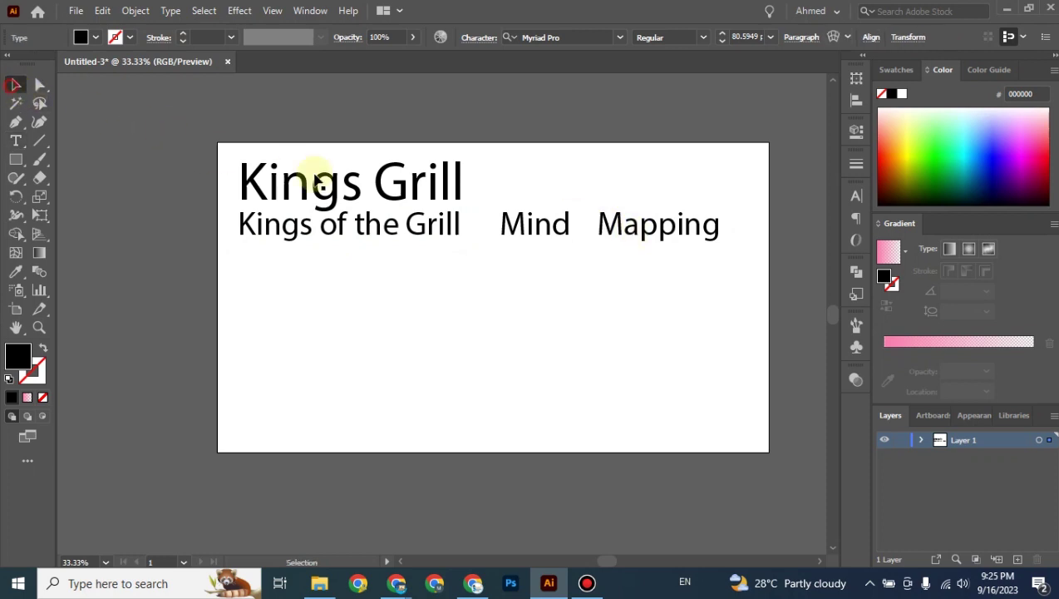
# Step: Move the "Mind Mapping" text down into the empty area below the name and tagline
pyautogui.click(630, 231)
pyautogui.moveTo(631, 231); pyautogui.dragTo(641, 287)
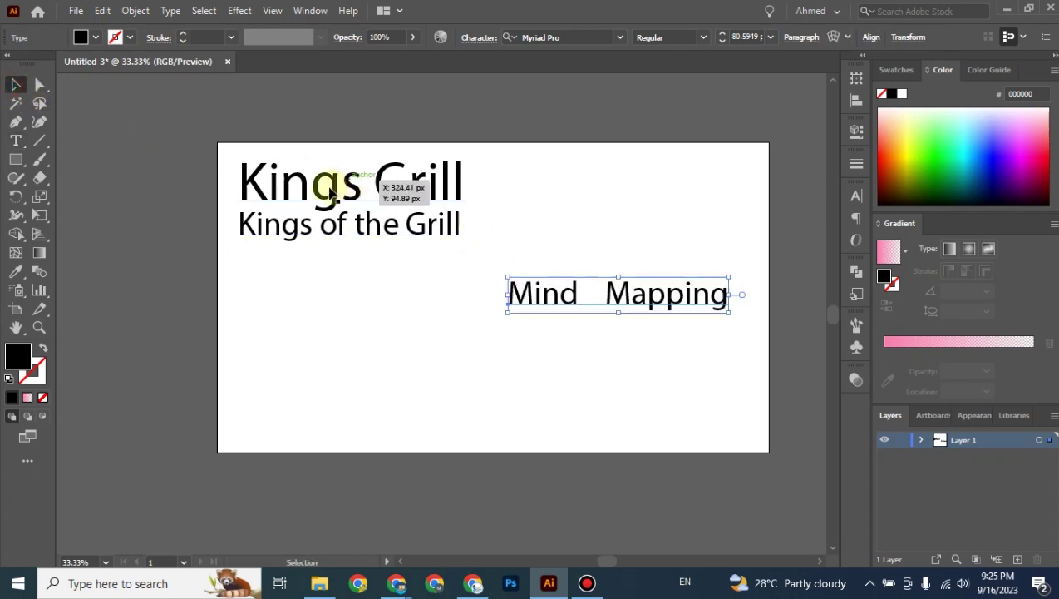
pyautogui.click(520, 200)
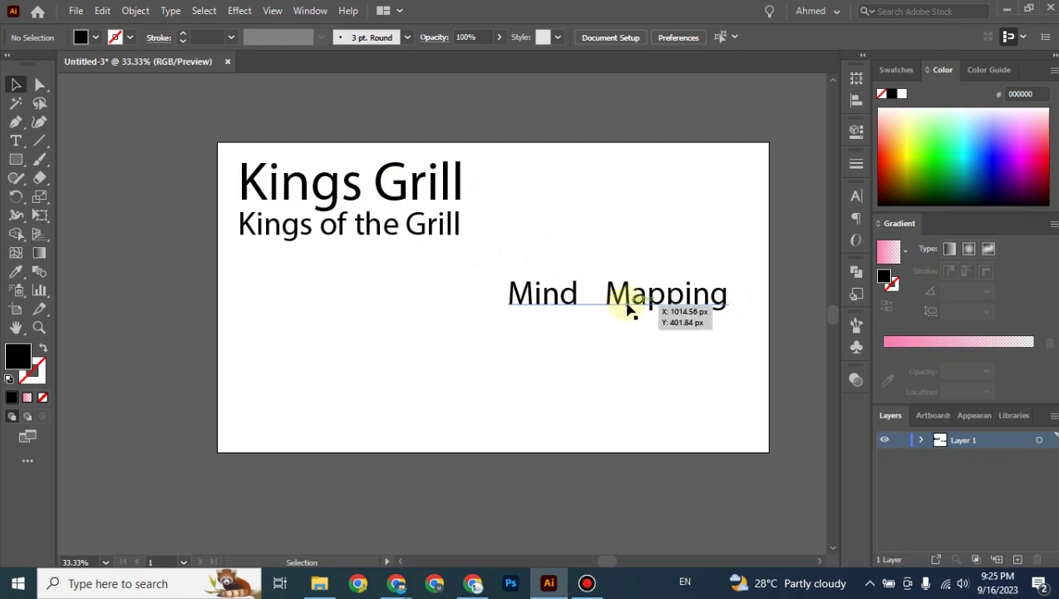
pyautogui.moveTo(631, 304); pyautogui.dragTo(599, 300)
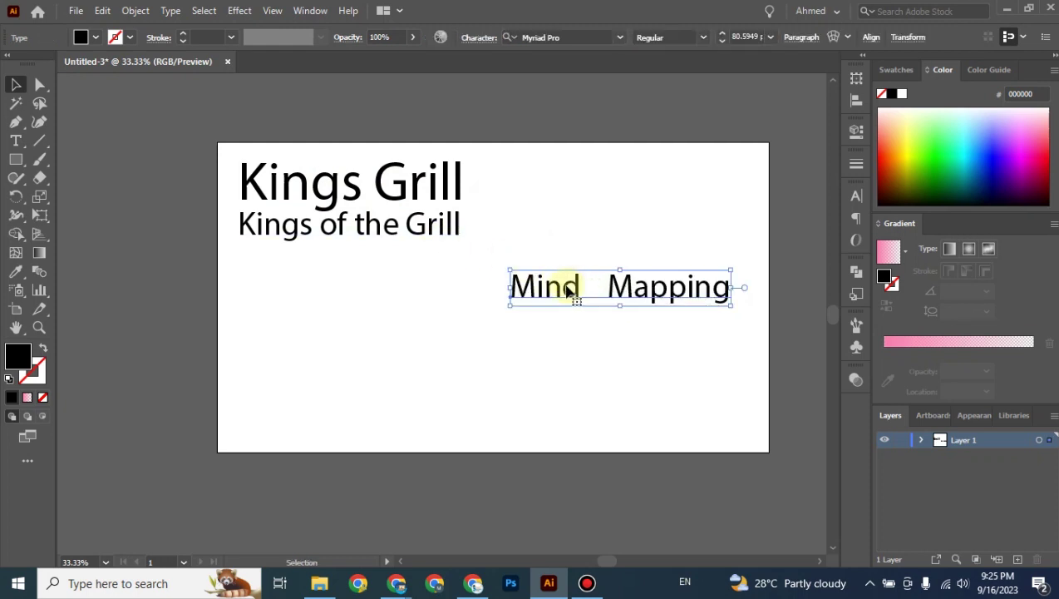
# Step: Duplicate the "Mind Mapping" text just below itself and replace "Mind" with "Kings" in the copy
pyautogui.hotkey('ctrl', 'shift', 'a')
pyautogui.click(16, 102)
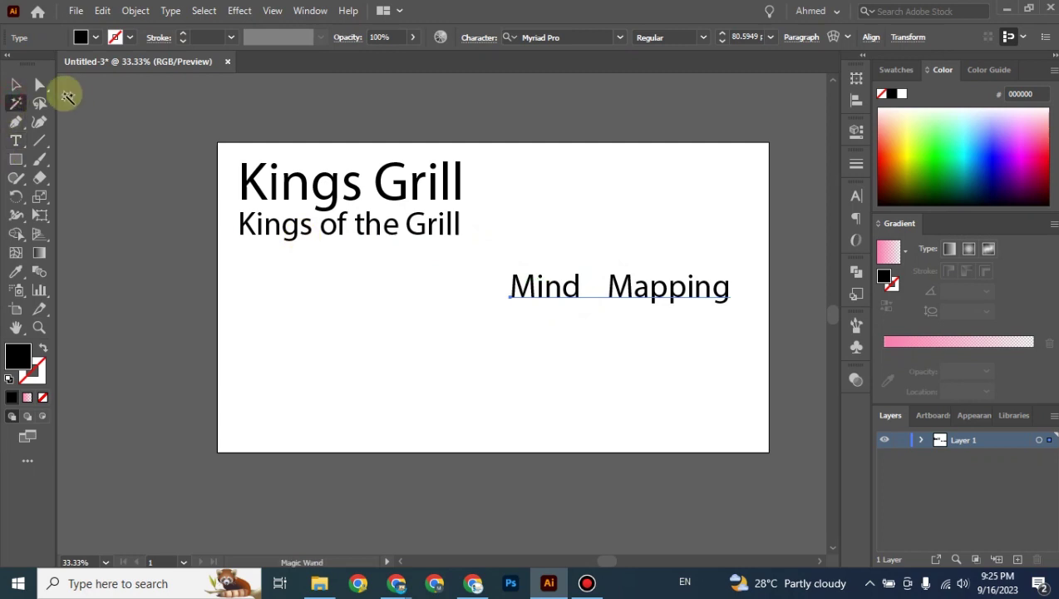
pyautogui.click(16, 84)
pyautogui.click(619, 286)
pyautogui.moveTo(577, 283); pyautogui.dragTo(582, 314)
pyautogui.press('t')
pyautogui.hotkey('ctrl', 'shift', 'a')
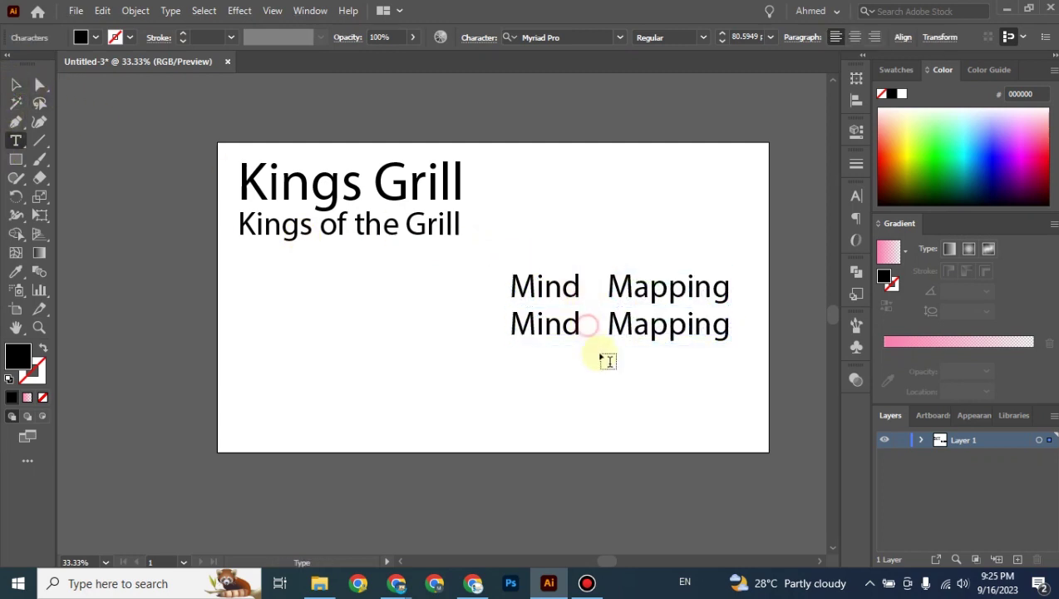
pyautogui.hotkey('ctrl', 'shift', 'Left')
pyautogui.write('Kings')
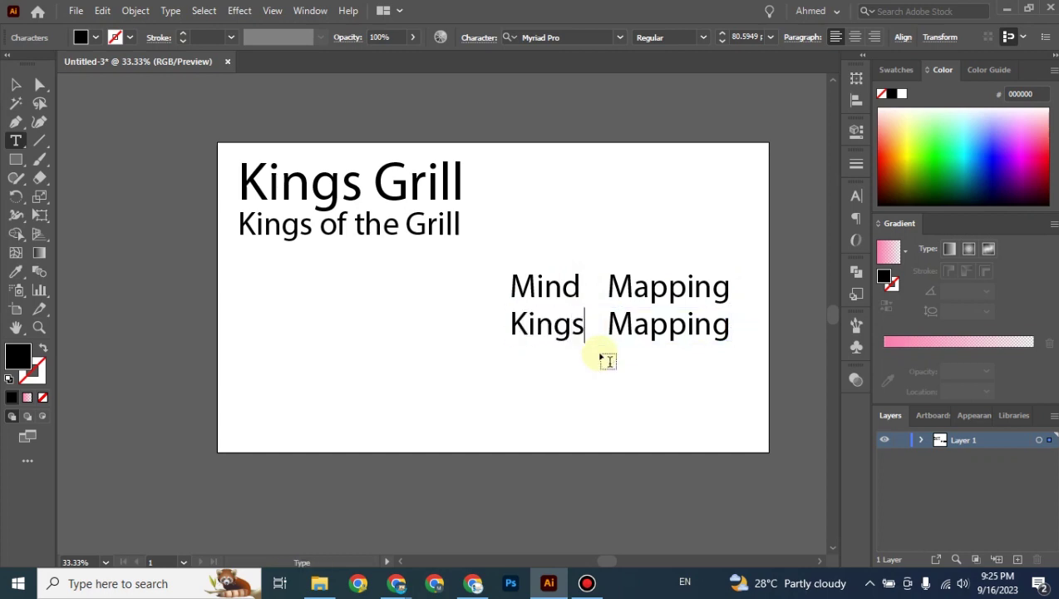
# Step: Replace "Mapping" with "Grill" in the second mind-map line
pyautogui.hotkey('ctrl', 'Right')
pyautogui.hotkey('ctrl', 'shift', 'Right')
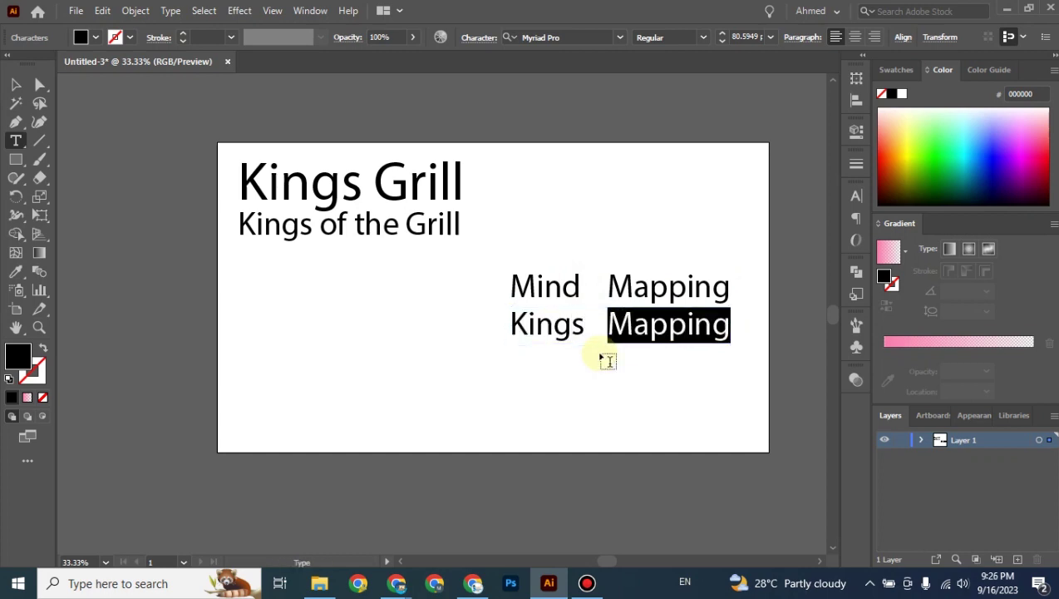
pyautogui.press('BackSpace')
pyautogui.write('Gr')
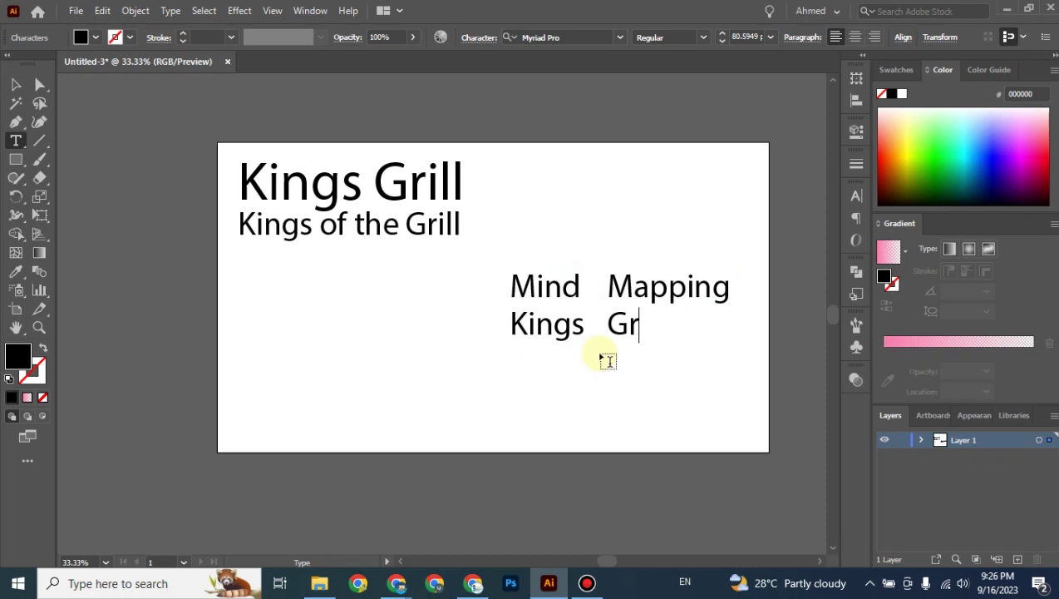
pyautogui.write('ill')
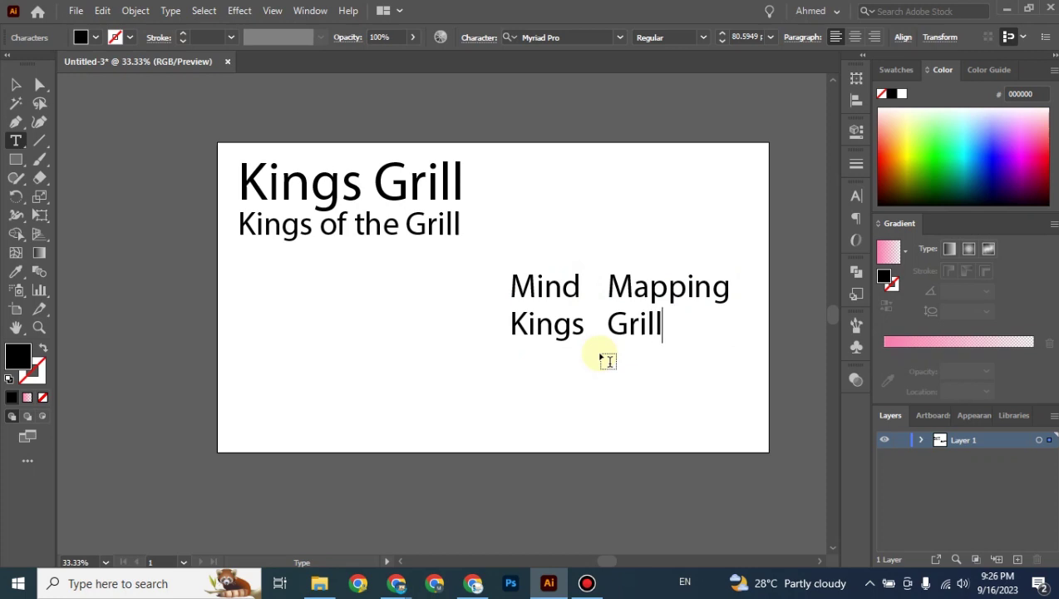
pyautogui.click(15, 84)
pyautogui.moveTo(562, 321); pyautogui.dragTo(564, 322)
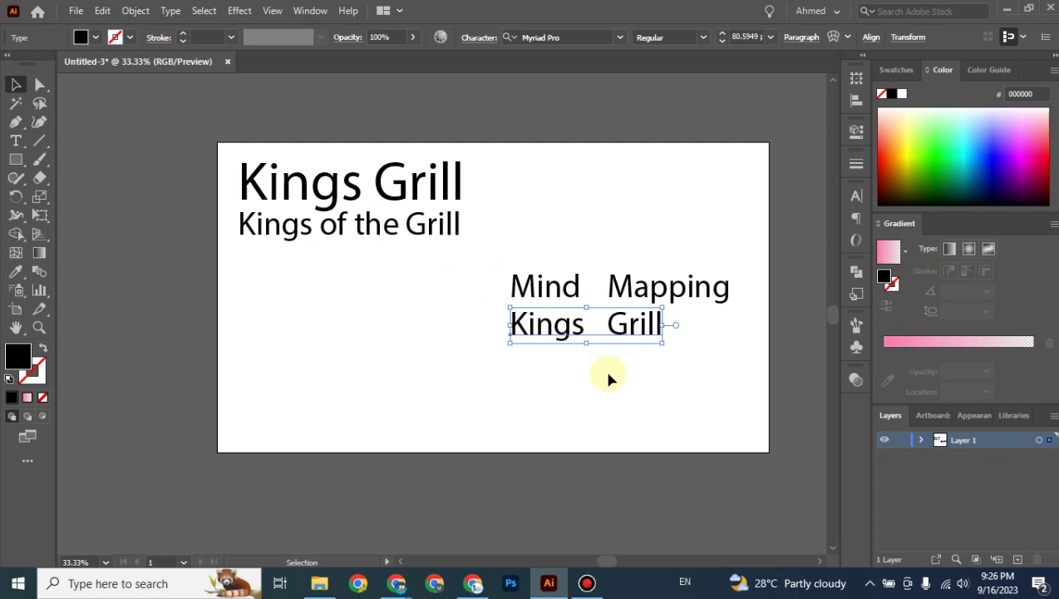
# Step: Duplicate the mind map's "Kings Grill" line below itself and scale the copy down to a font size of about 47.5
pyautogui.moveTo(582, 324); pyautogui.dragTo(562, 341)
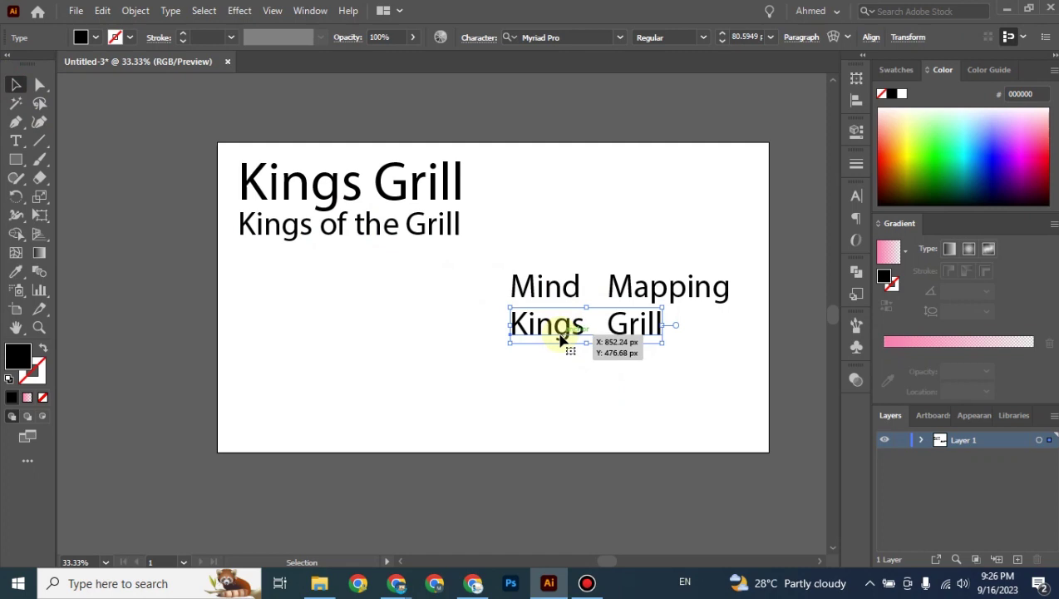
pyautogui.moveTo(562, 341); pyautogui.dragTo(561, 369)
pyautogui.moveTo(662, 363); pyautogui.dragTo(579, 358)
# Step: Widen the gap between the two words of the small line with a tab and replace "Kings" with "Crown"
pyautogui.press('t')
pyautogui.click(574, 356)
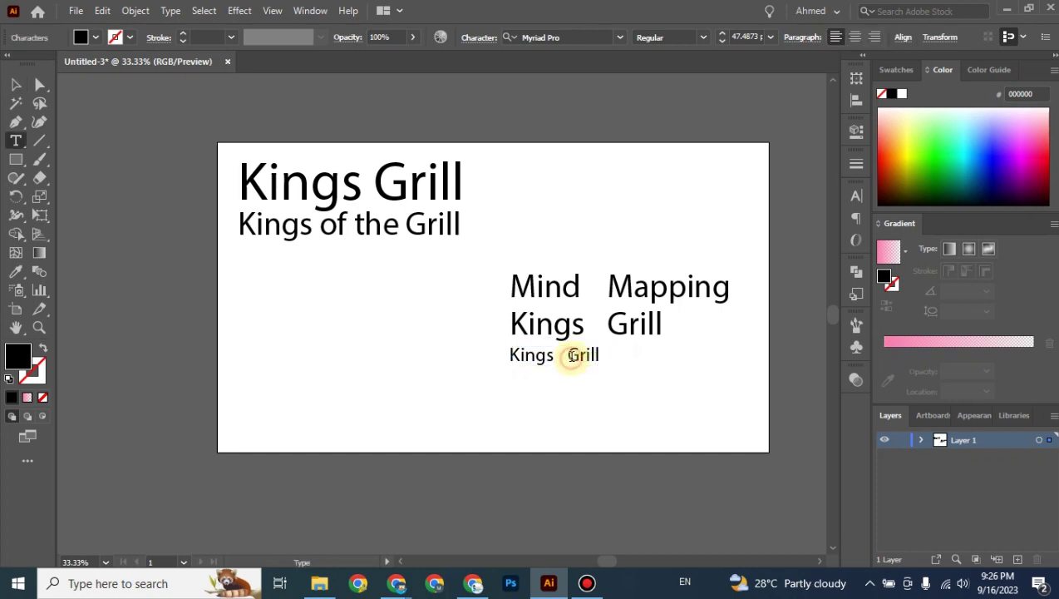
pyautogui.press('Tab')
pyautogui.press('Home')
pyautogui.hotkey('ctrl', 'shift', 'Right')
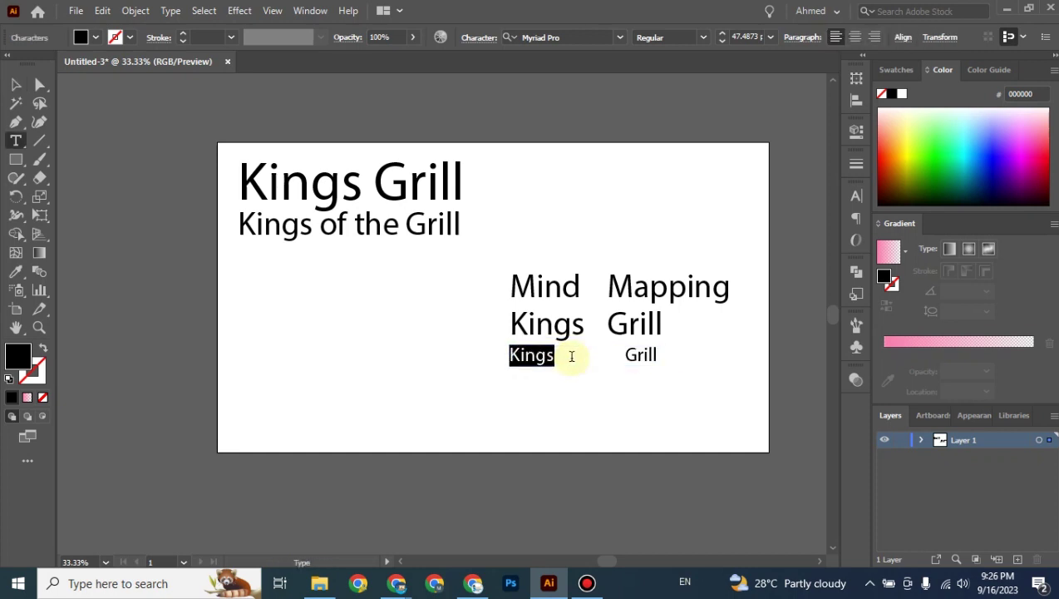
pyautogui.write('Crown')
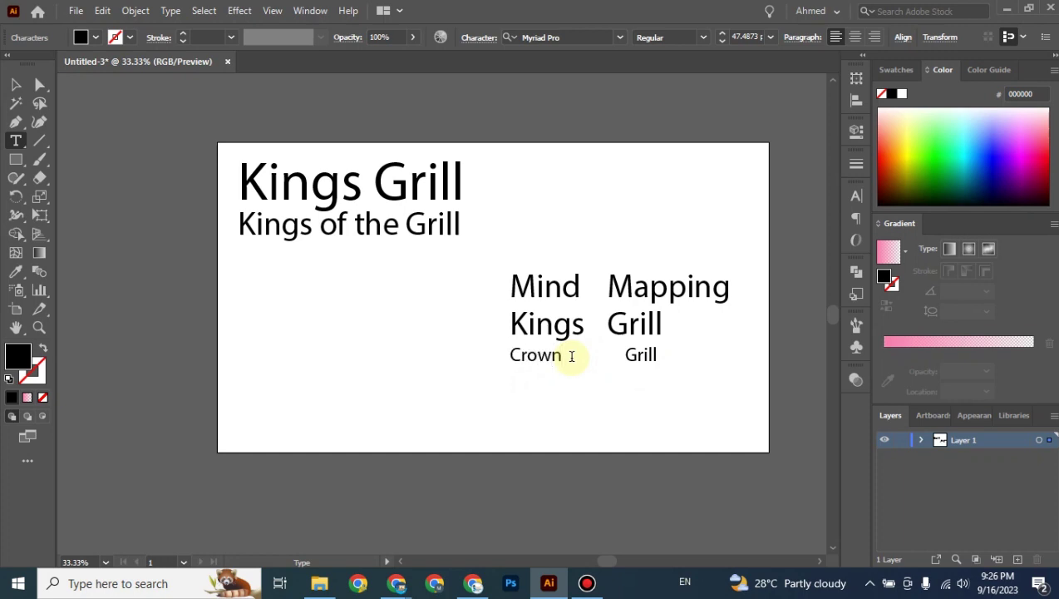
# Step: Replace "Grill" with "Flame" in the small line beside "Crown"
pyautogui.press('End')
pyautogui.press('ctrl')
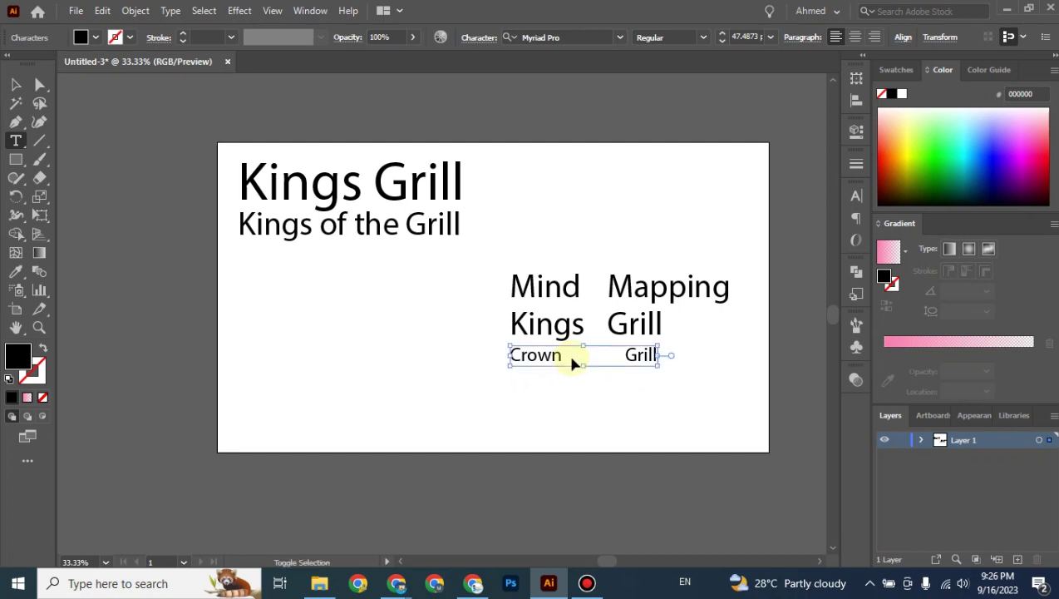
pyautogui.hotkey('ctrl', 'shift', 'Left')
pyautogui.write('Flame')
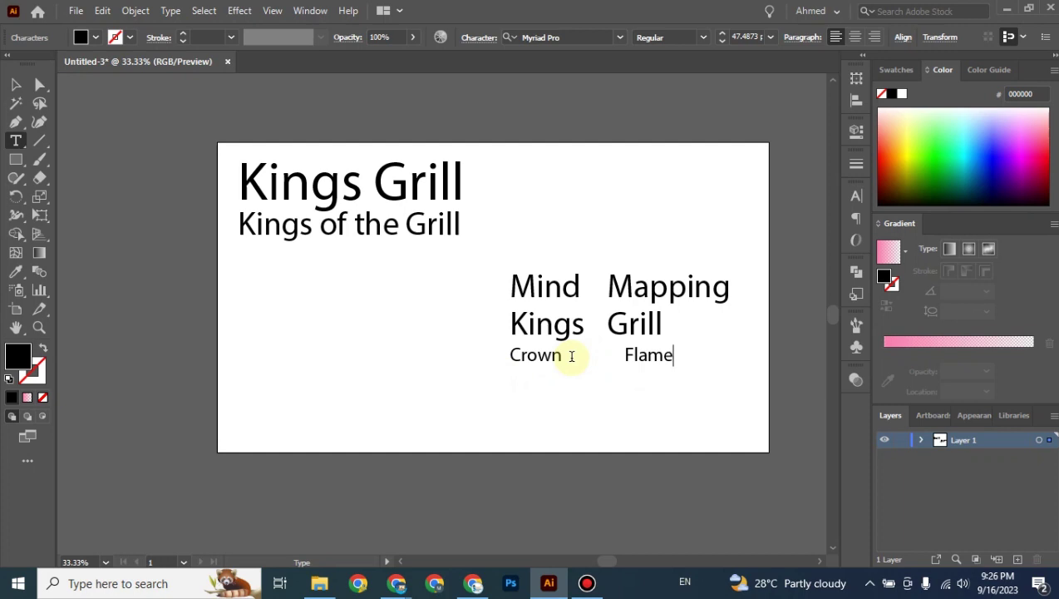
# Step: Add a line to the mind map with "Golden" under "Crown" and "Red" under "Flame"
pyautogui.press('Return')
pyautogui.write('Golden')
pyautogui.press('Tab')
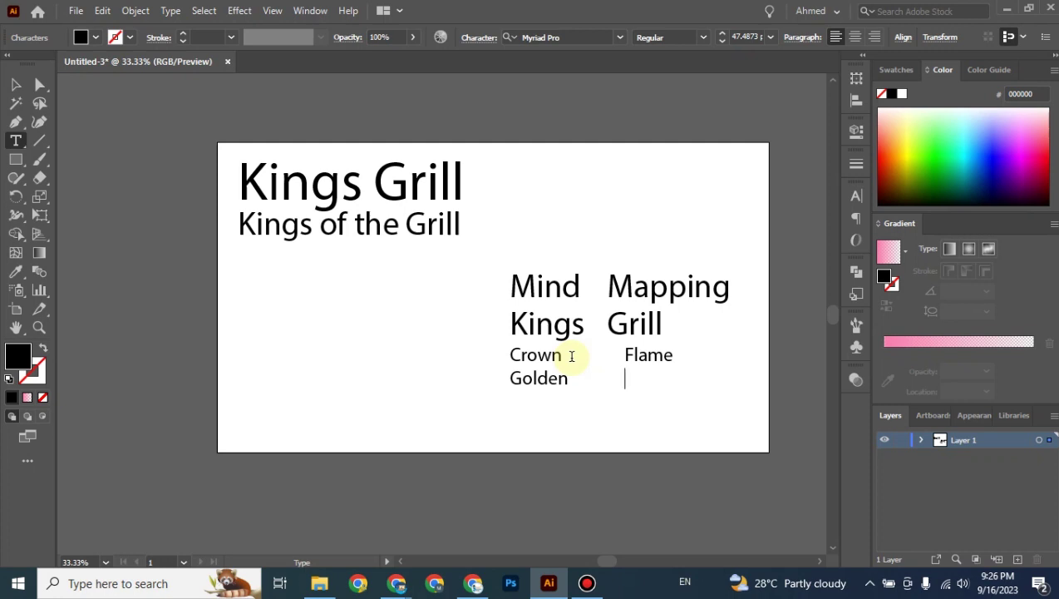
pyautogui.write('Red')
pyautogui.press('Tab')
pyautogui.press('BackSpace')
# Step: Add a third idea line with "Lion" under "Golden" and "Charchoal" under "Red", and finish editing the text
pyautogui.press('Return')
pyautogui.write('Lion')
pyautogui.press('Tab')
pyautogui.press('Tab')
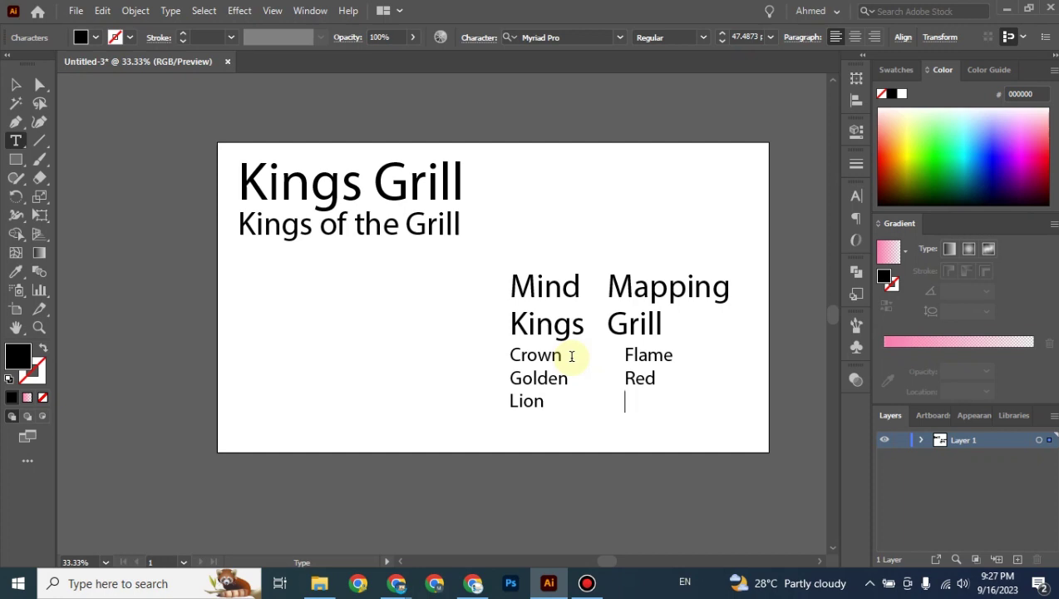
pyautogui.write('Charchoal')
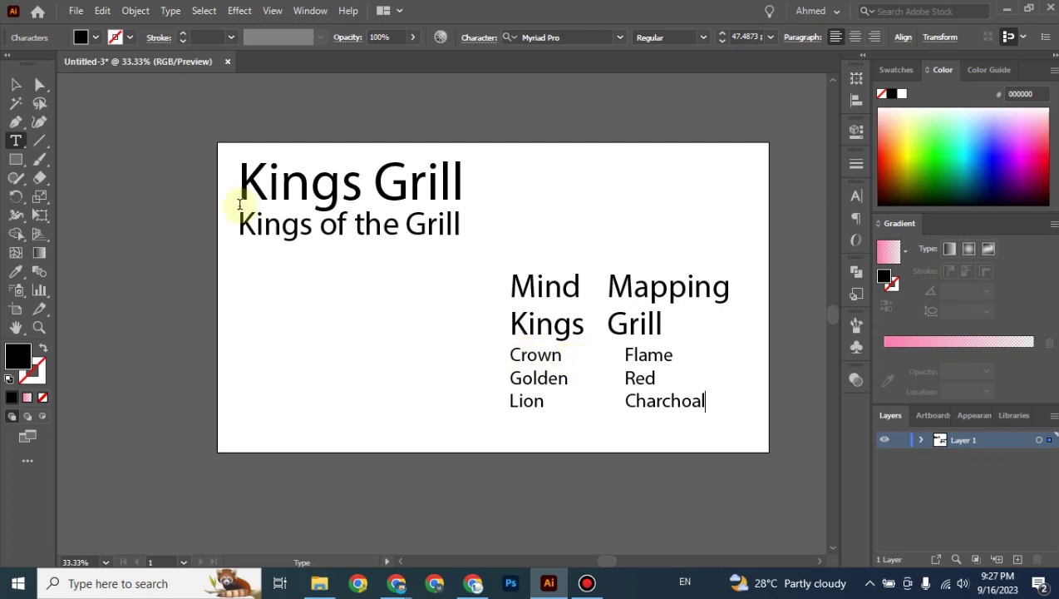
pyautogui.click(16, 84)
pyautogui.click(471, 112)
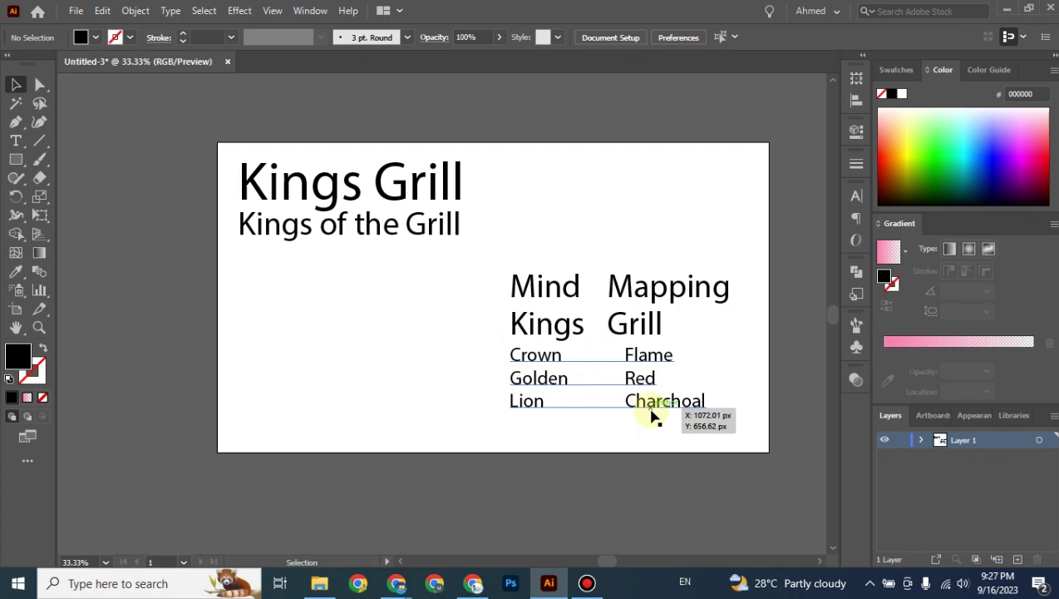
# Step: Switch to the Chrome incognito window, search Google Images for "Lion logo" and browse the results for crowned and stylised lion designs
pyautogui.moveTo(396, 582)
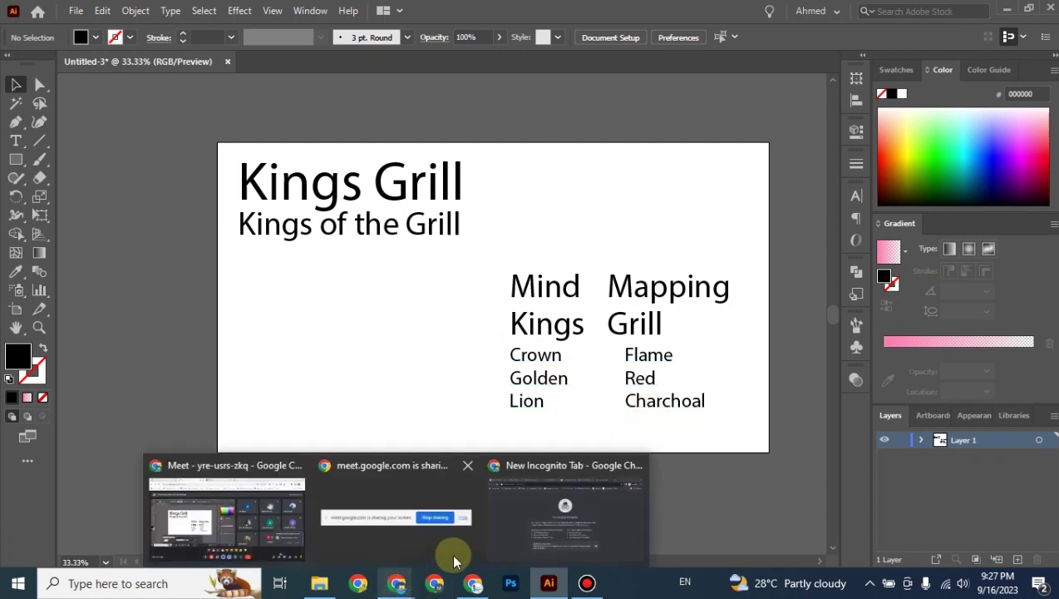
pyautogui.click(529, 542)
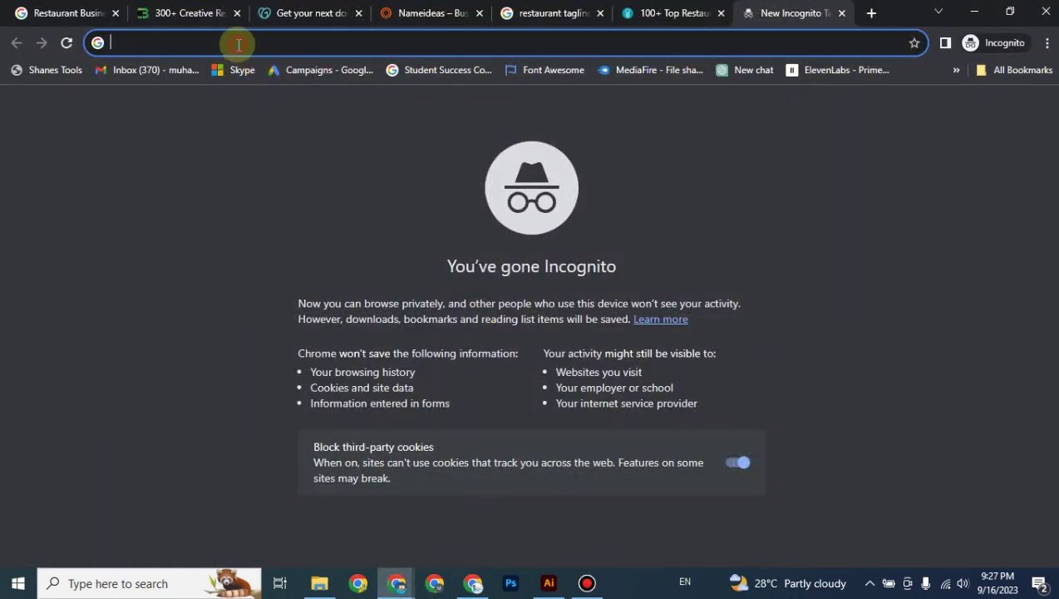
pyautogui.write('L')
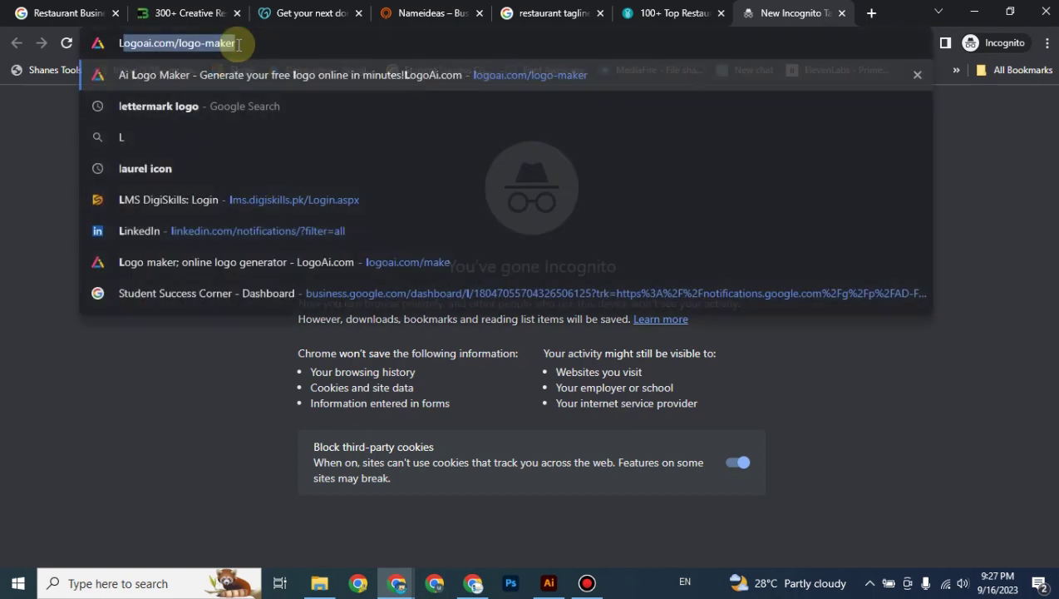
pyautogui.write('ion logo')
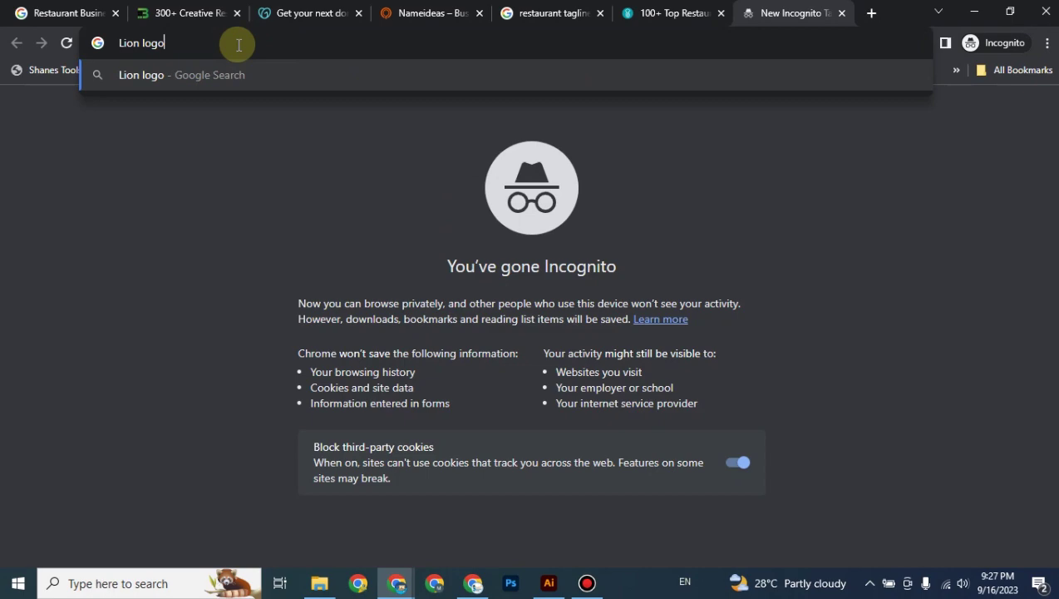
pyautogui.press('Return')
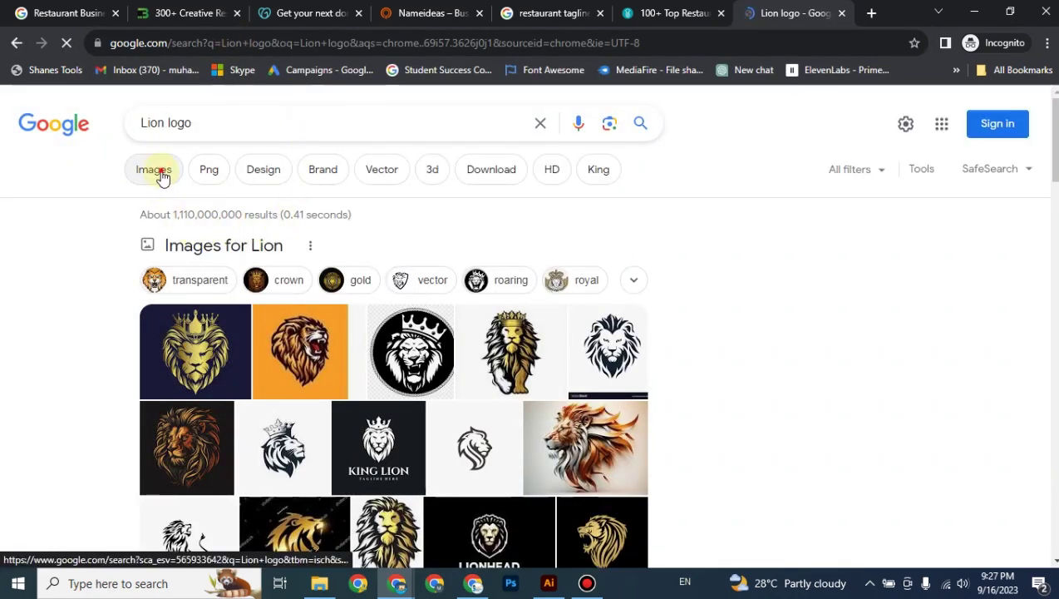
pyautogui.click(155, 171)
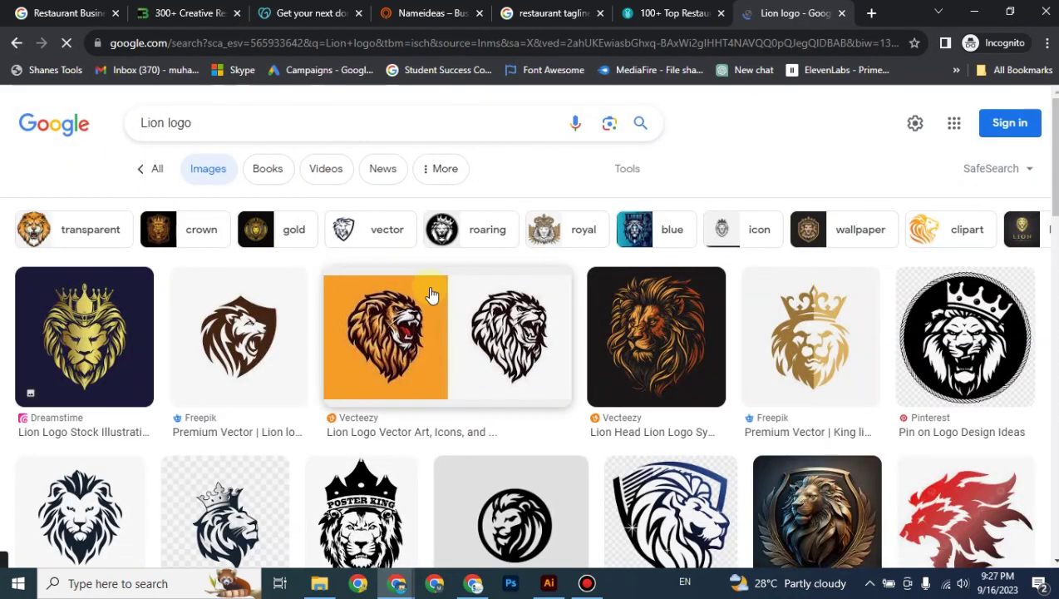
pyautogui.scroll(-3, 428, 287)
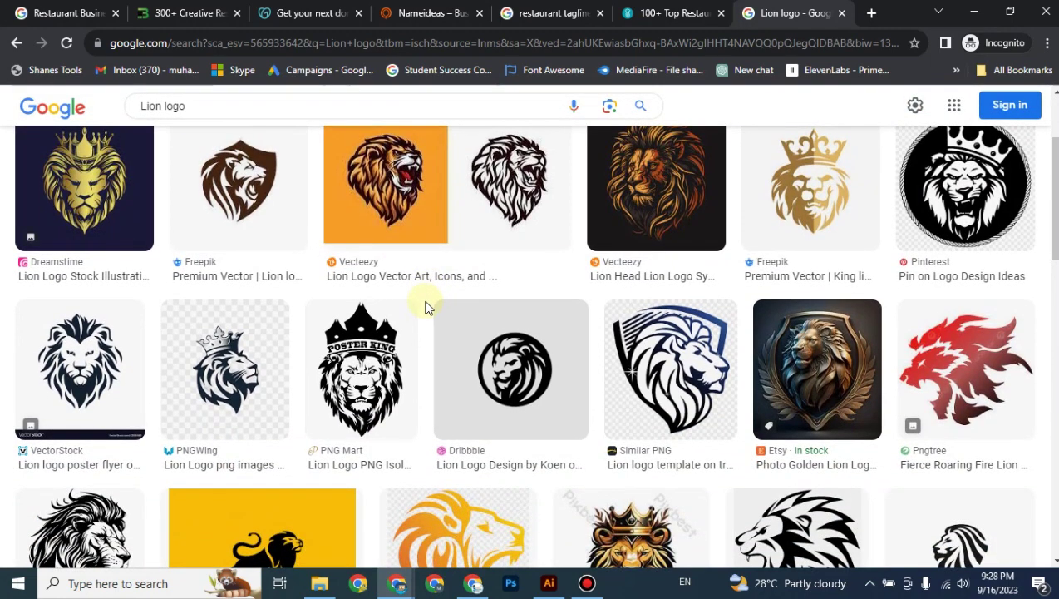
pyautogui.scroll(-2, 425, 306)
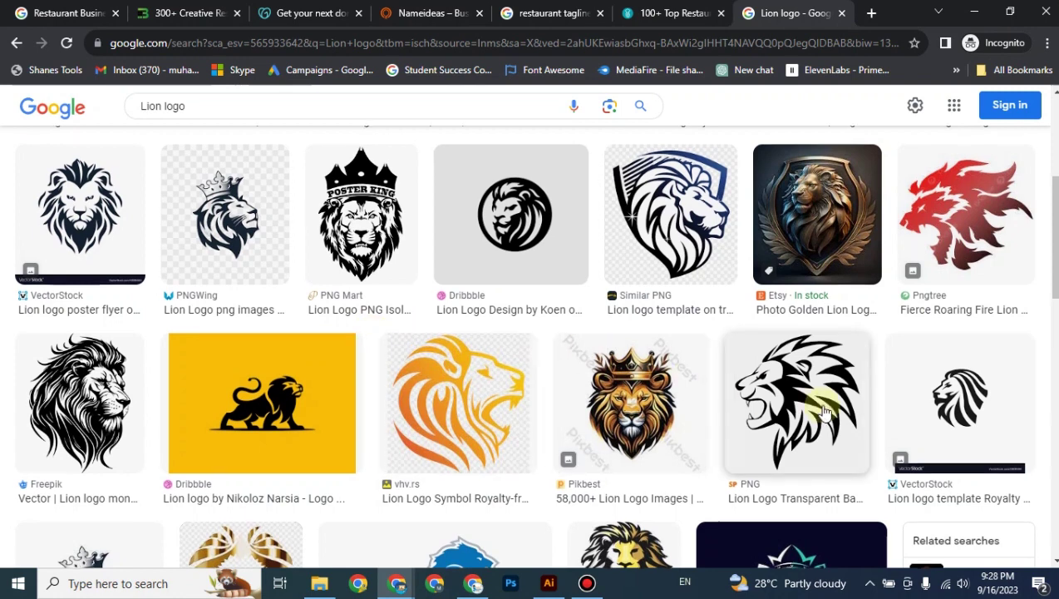
pyautogui.scroll(1, 825, 412)
pyautogui.scroll(2, 825, 412)
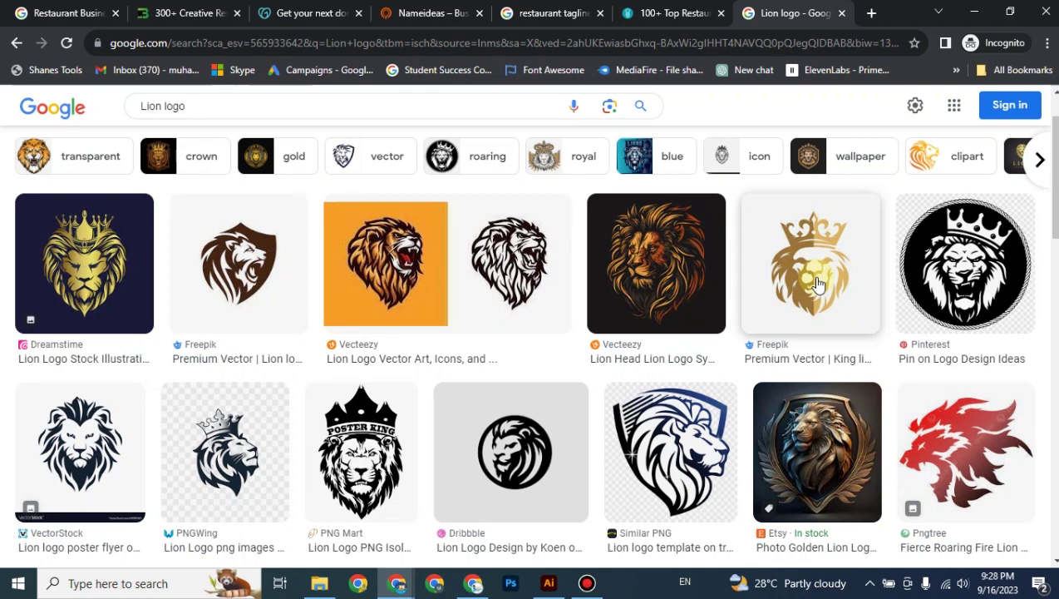
# Step: Search Google Images for "restaurant logo" in a new browser tab
pyautogui.click(873, 11)
pyautogui.write('res')
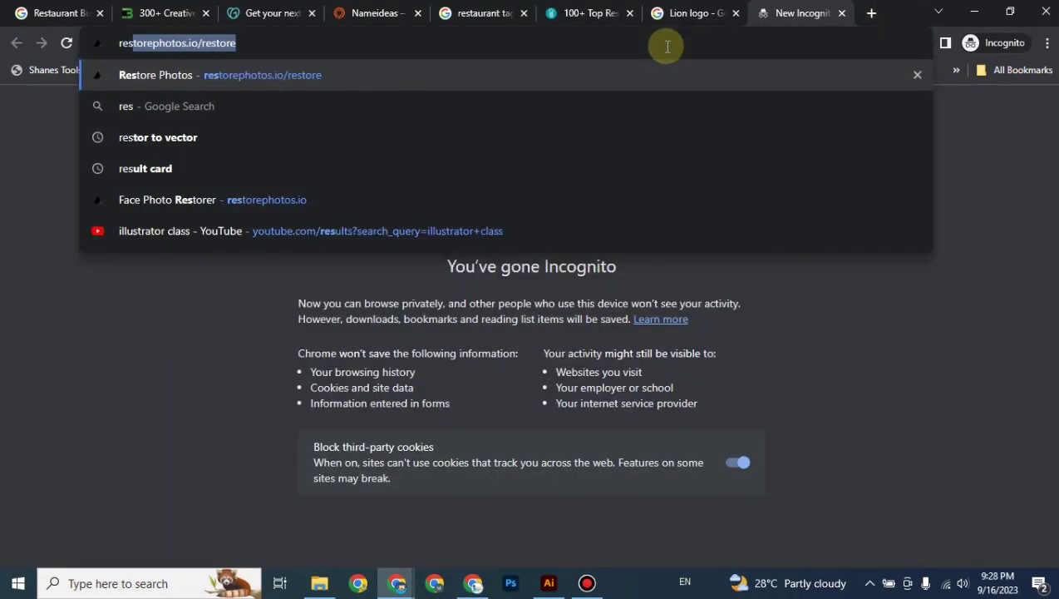
pyautogui.write('taurant logo')
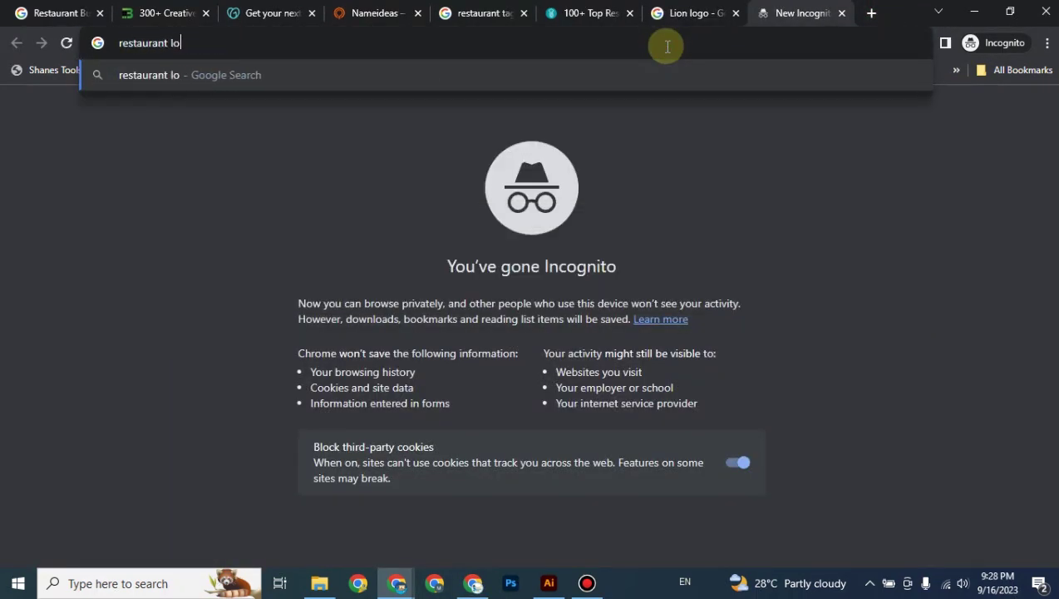
pyautogui.press('Return')
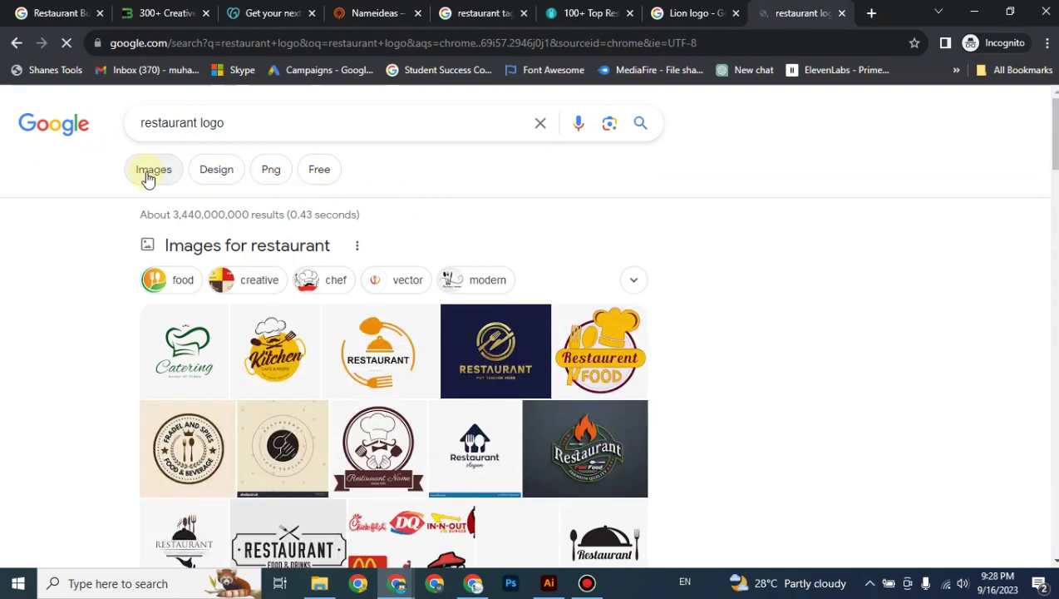
pyautogui.click(148, 173)
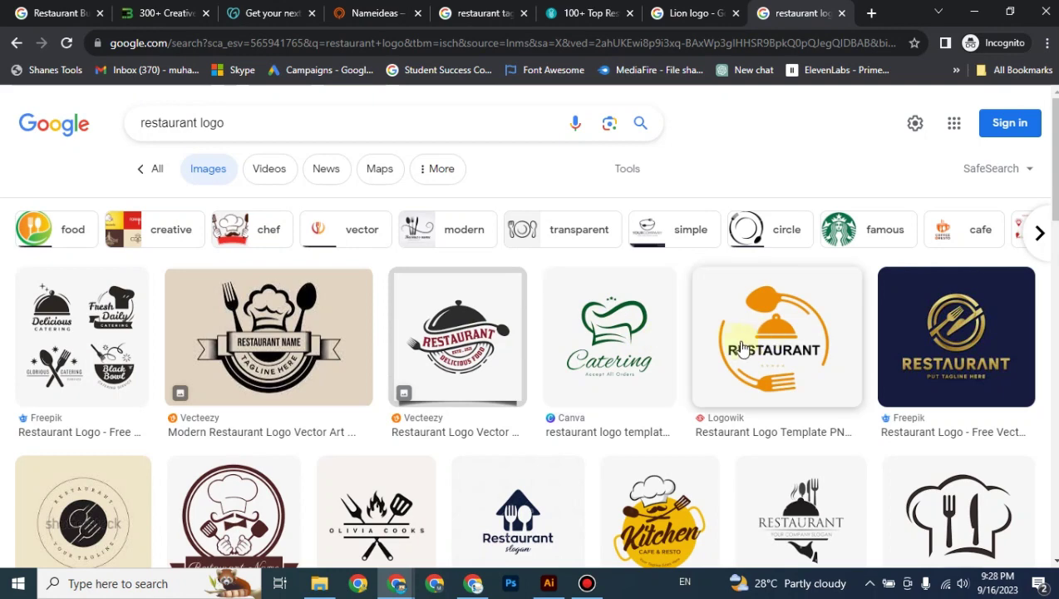
# Step: Examine the restaurant logo image results for layout, icon and lettering ideas
pyautogui.scroll(-2, 732, 348)
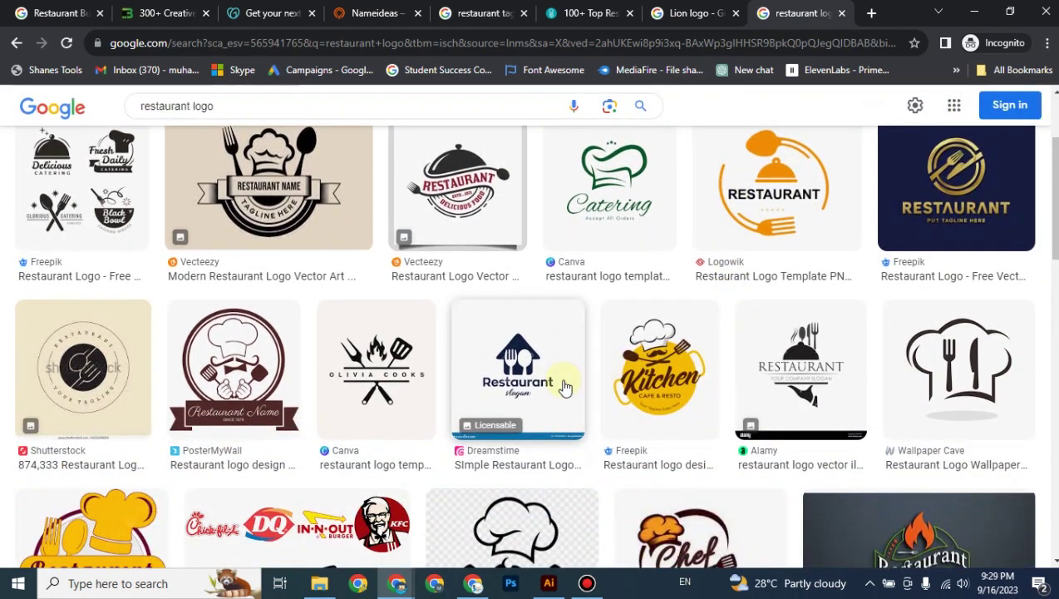
pyautogui.scroll(-2, 564, 387)
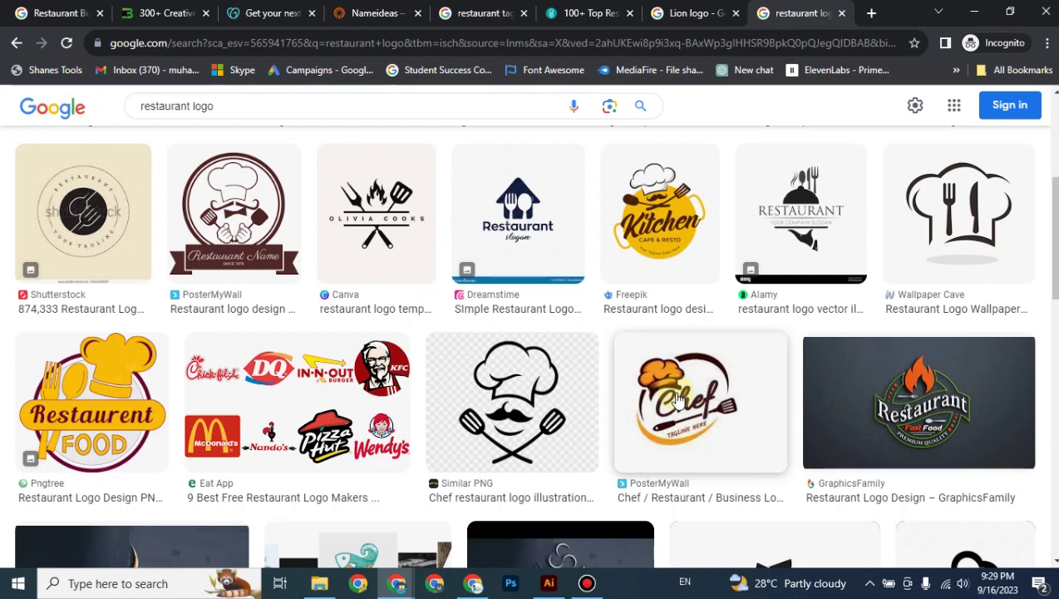
pyautogui.scroll(-4, 678, 400)
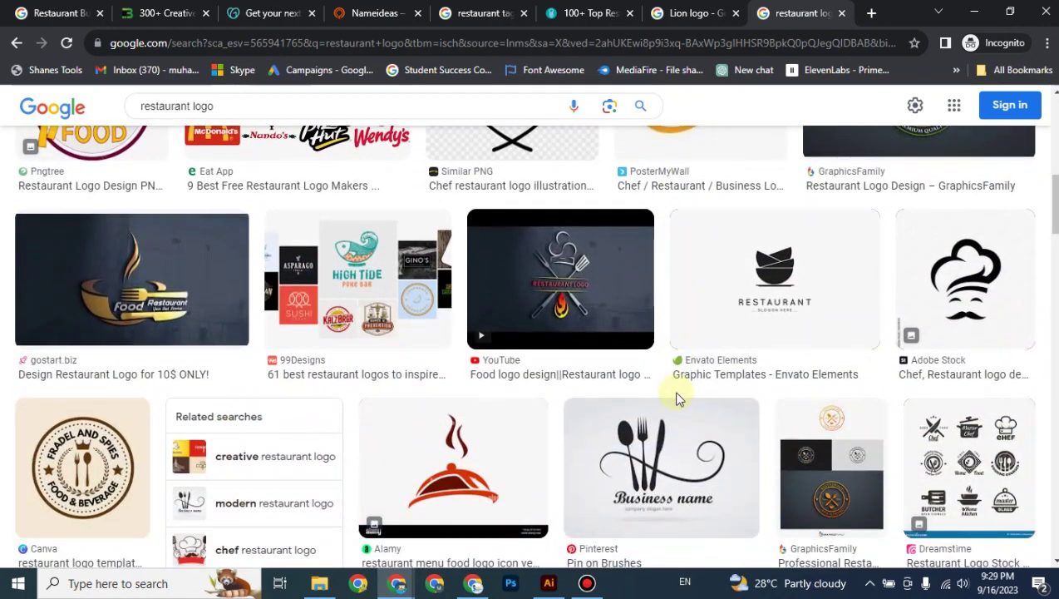
pyautogui.scroll(1, 677, 399)
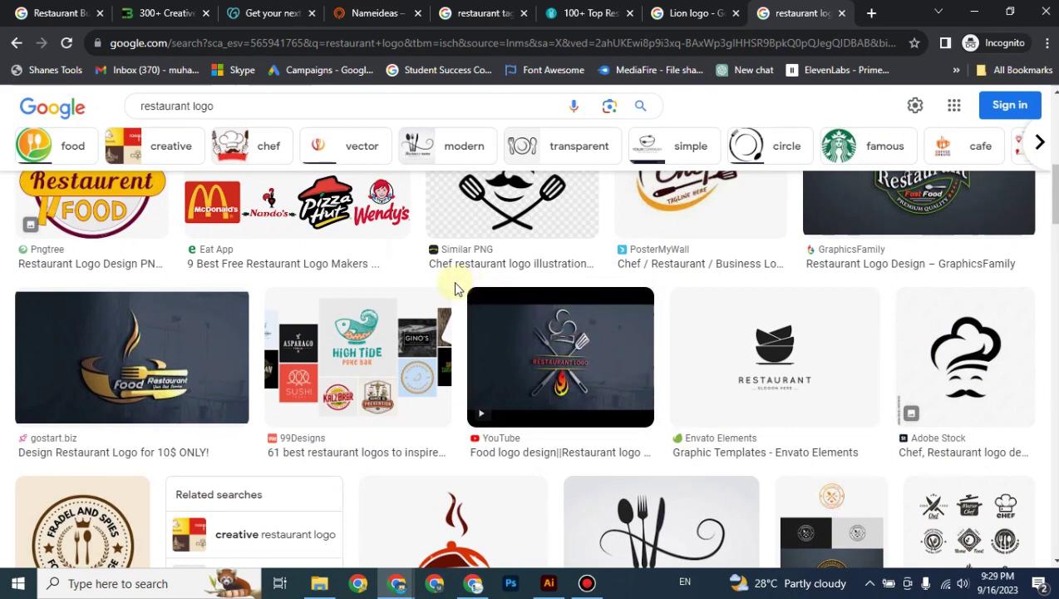
pyautogui.scroll(-3, 455, 288)
pyautogui.scroll(-1, 455, 287)
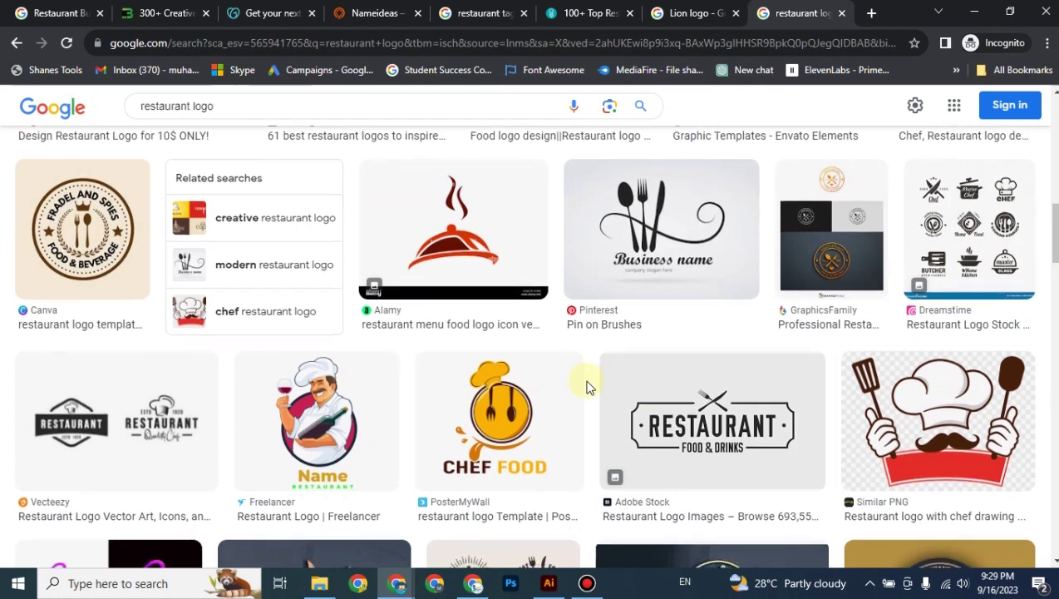
pyautogui.scroll(-3, 586, 385)
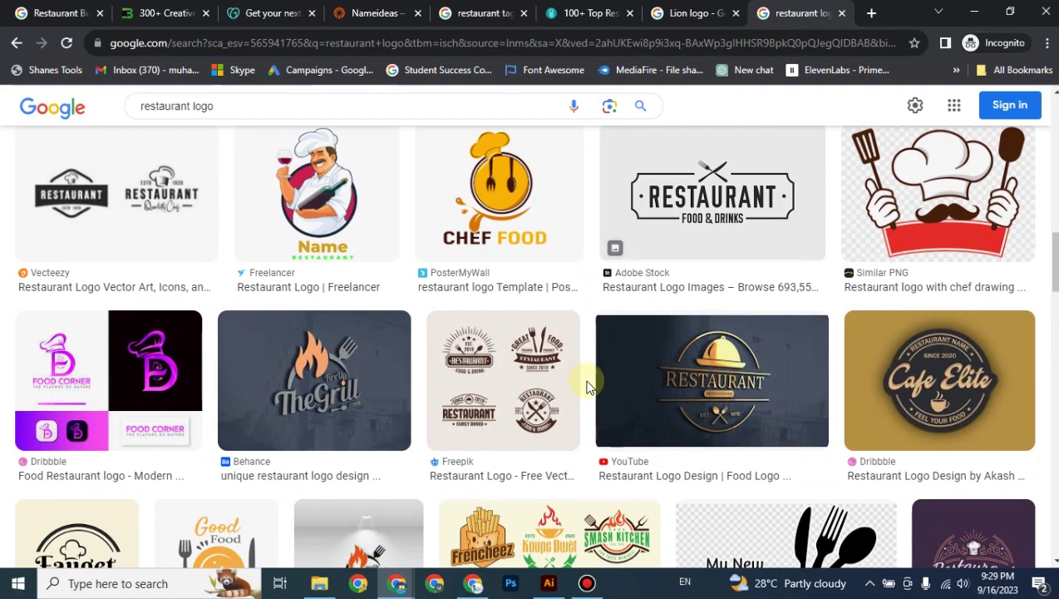
pyautogui.scroll(-2, 586, 385)
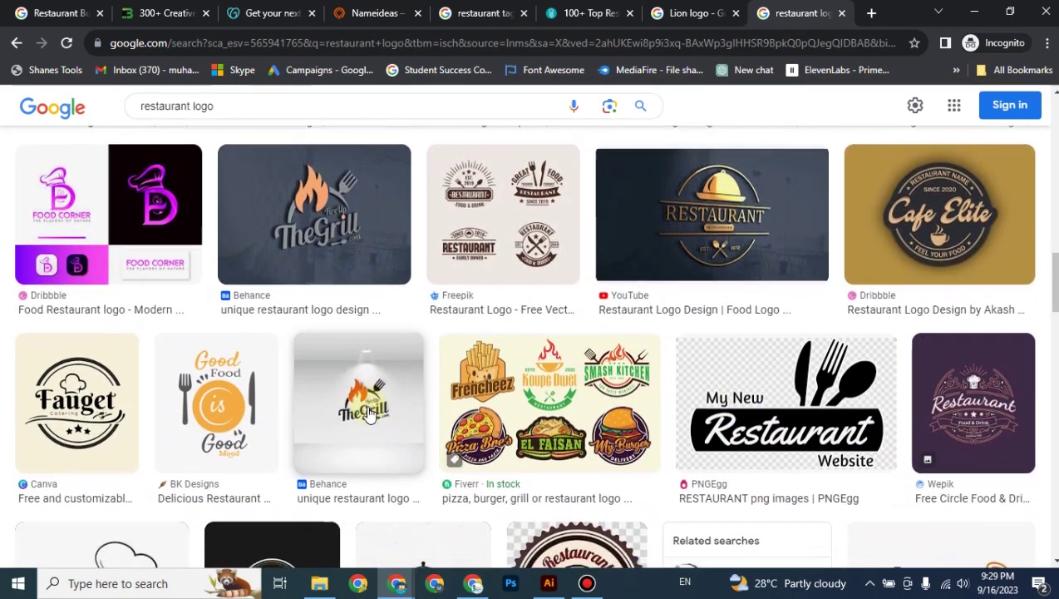
pyautogui.scroll(-2, 370, 416)
pyautogui.scroll(5, 390, 312)
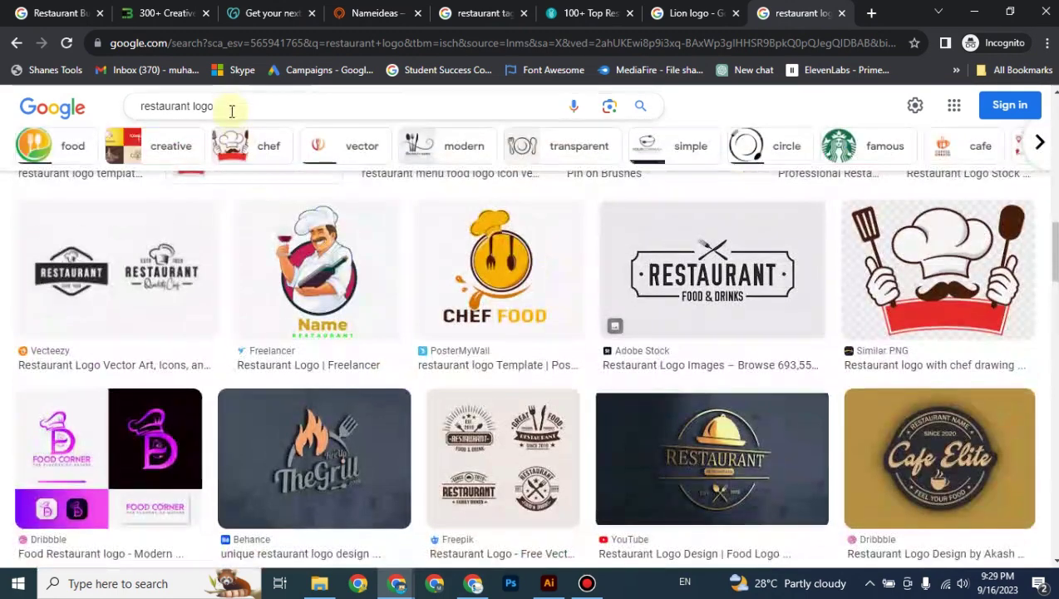
# Step: Refine the image search to "grill restaurant logo" and review the flame, utensil and lettering treatments in the results
pyautogui.click(232, 111)
pyautogui.press('Home')
pyautogui.write('gr')
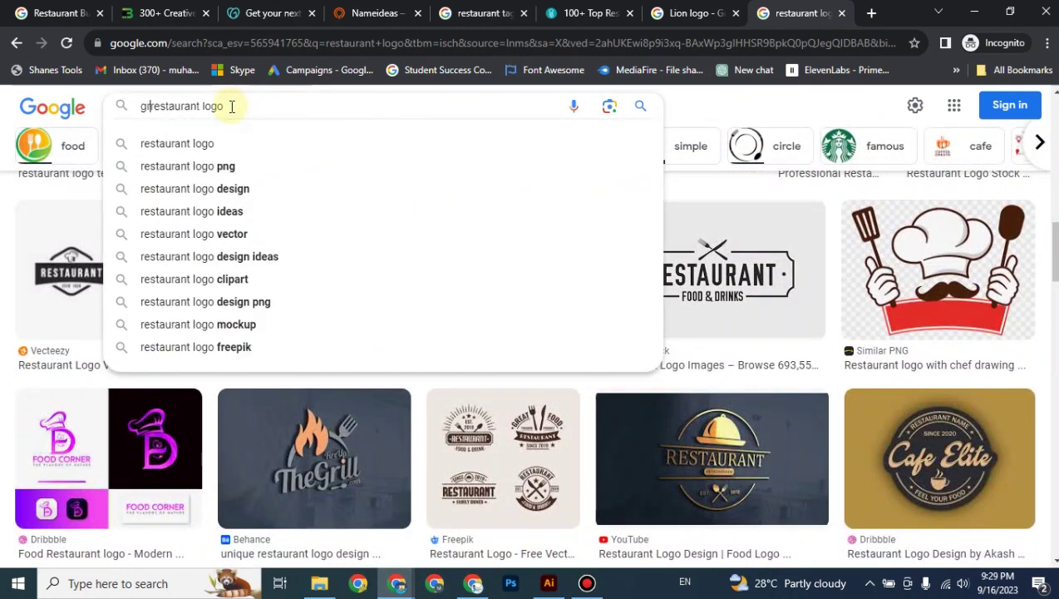
pyautogui.write('ill')
pyautogui.press('Return')
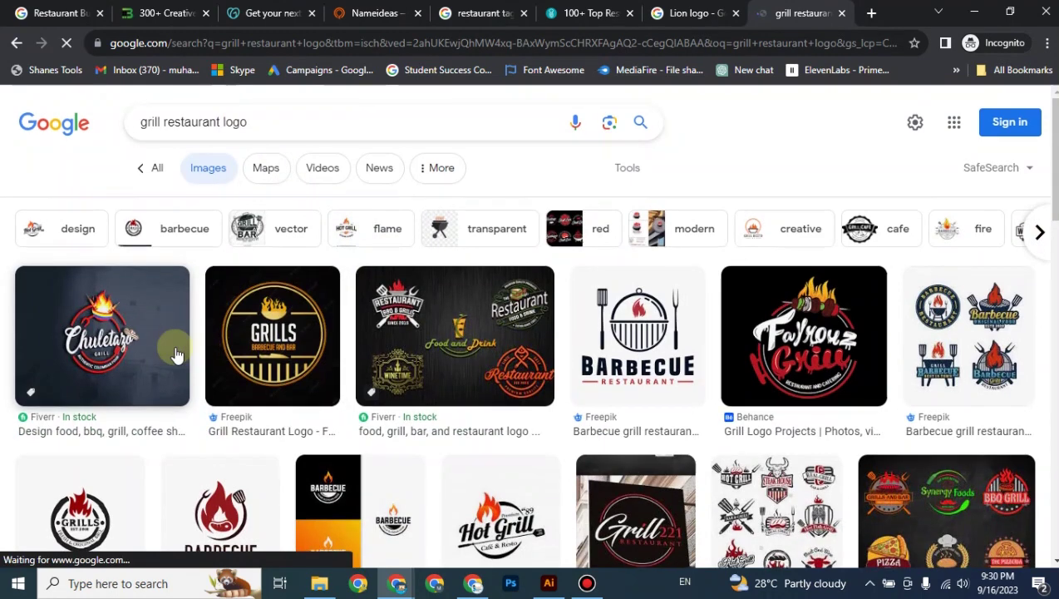
pyautogui.scroll(-2, 177, 355)
pyautogui.scroll(2, 250, 333)
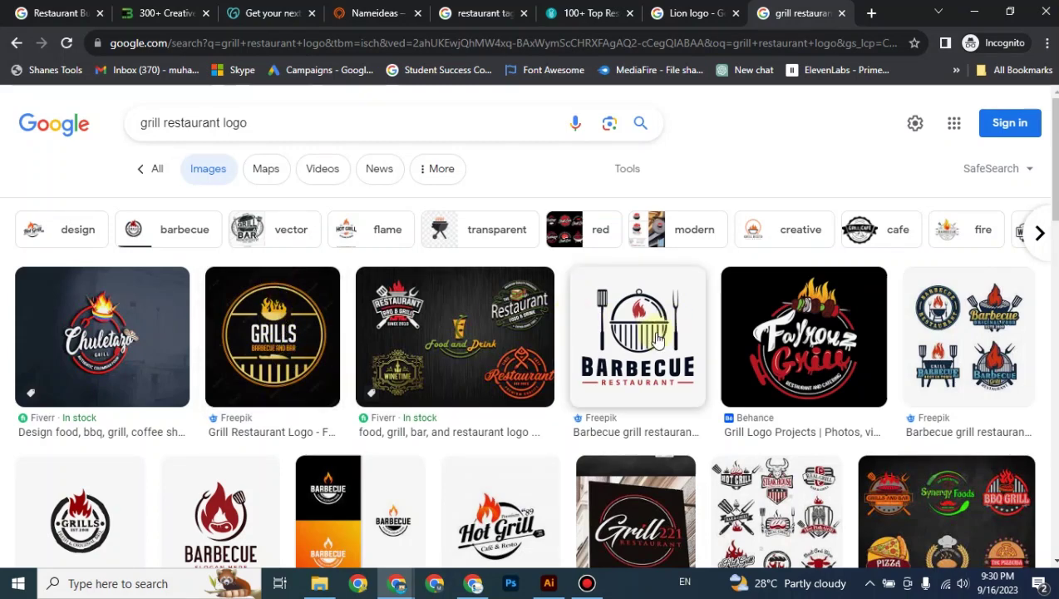
pyautogui.scroll(-2, 624, 341)
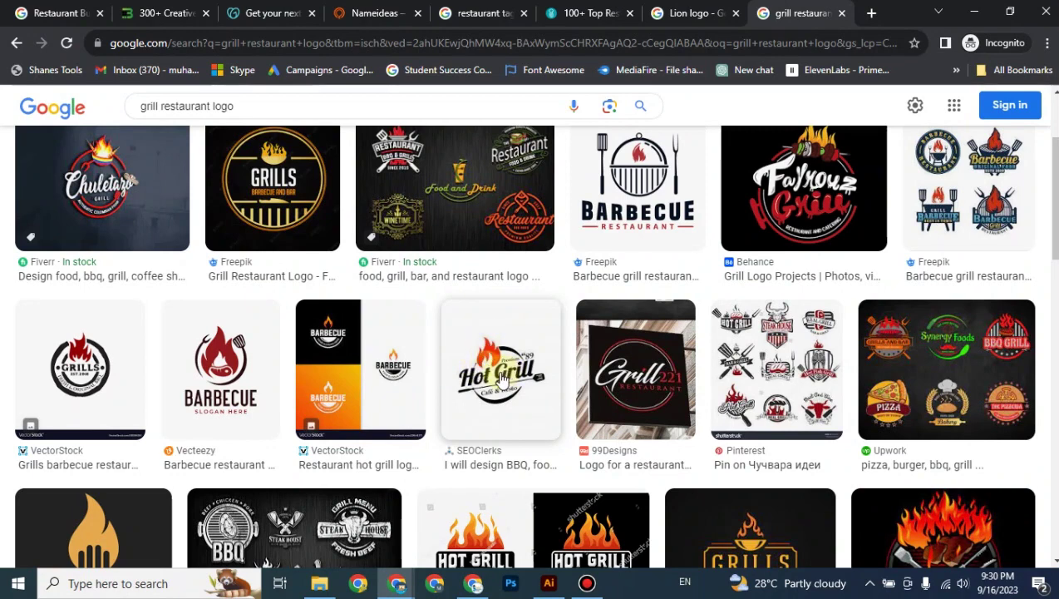
pyautogui.scroll(-2, 242, 379)
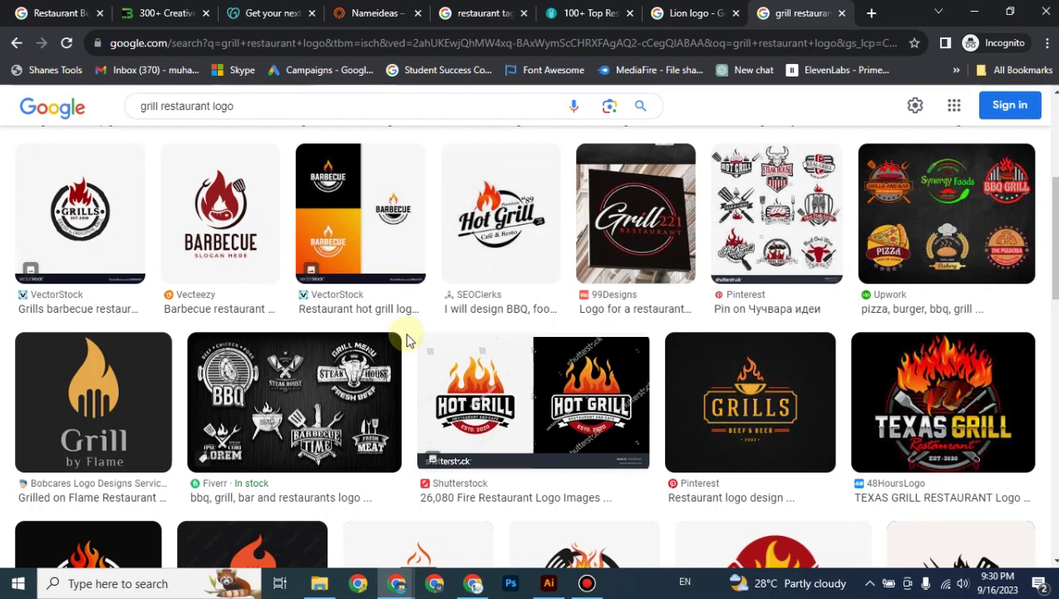
pyautogui.scroll(-1, 407, 339)
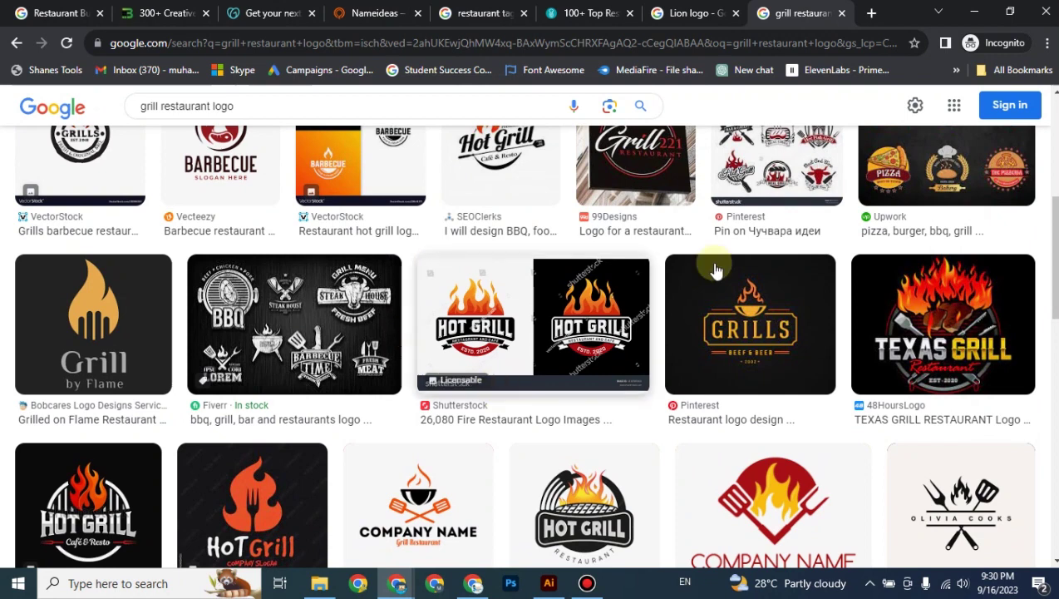
# Step: Open pinterest.com in a new browser tab and look over its landing page
pyautogui.click(872, 14)
pyautogui.write('pin')
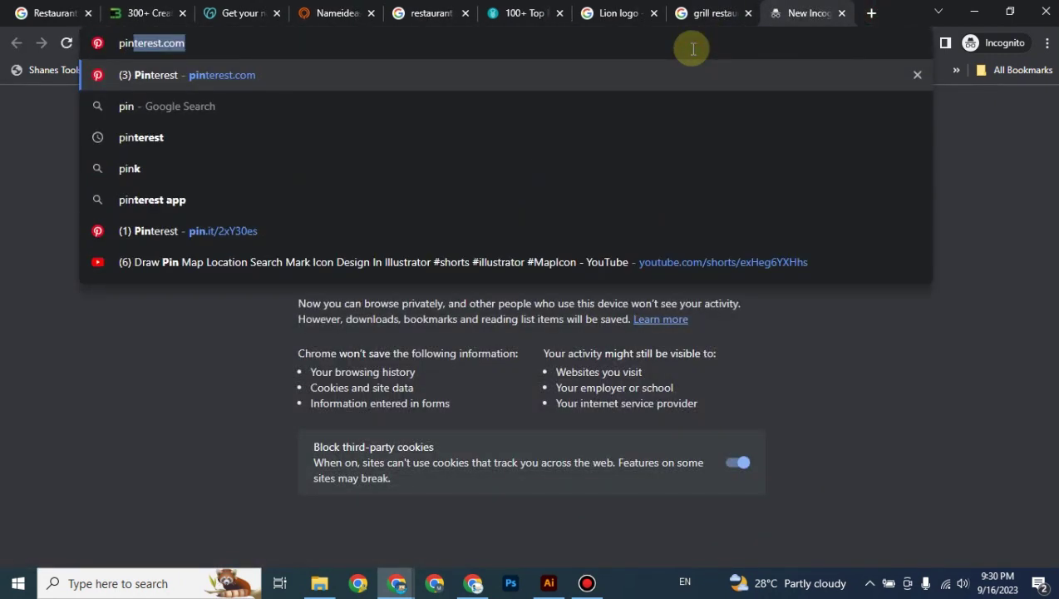
pyautogui.press('Return')
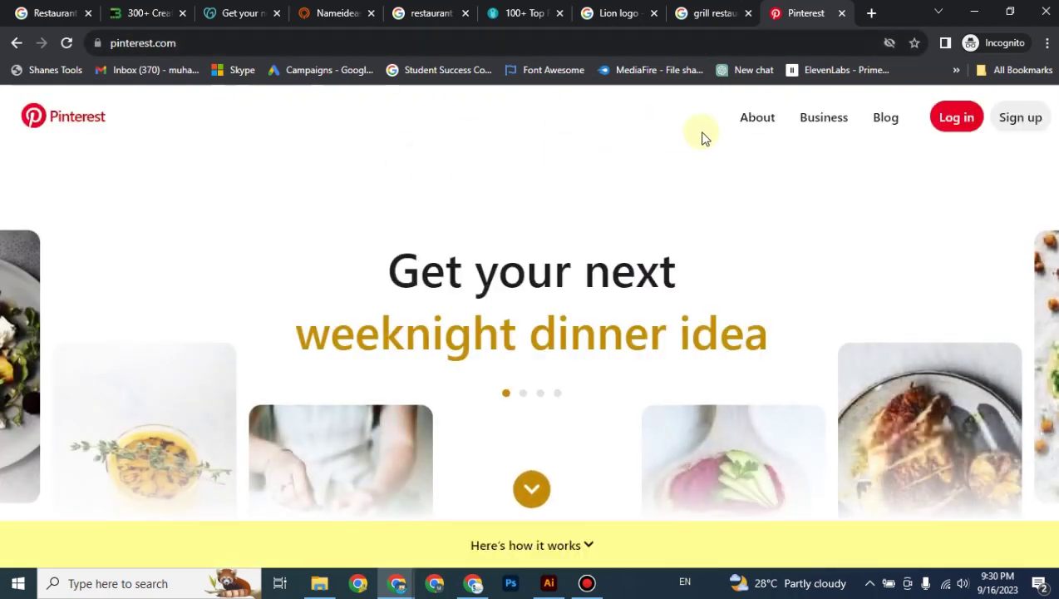
pyautogui.scroll(-2, 594, 244)
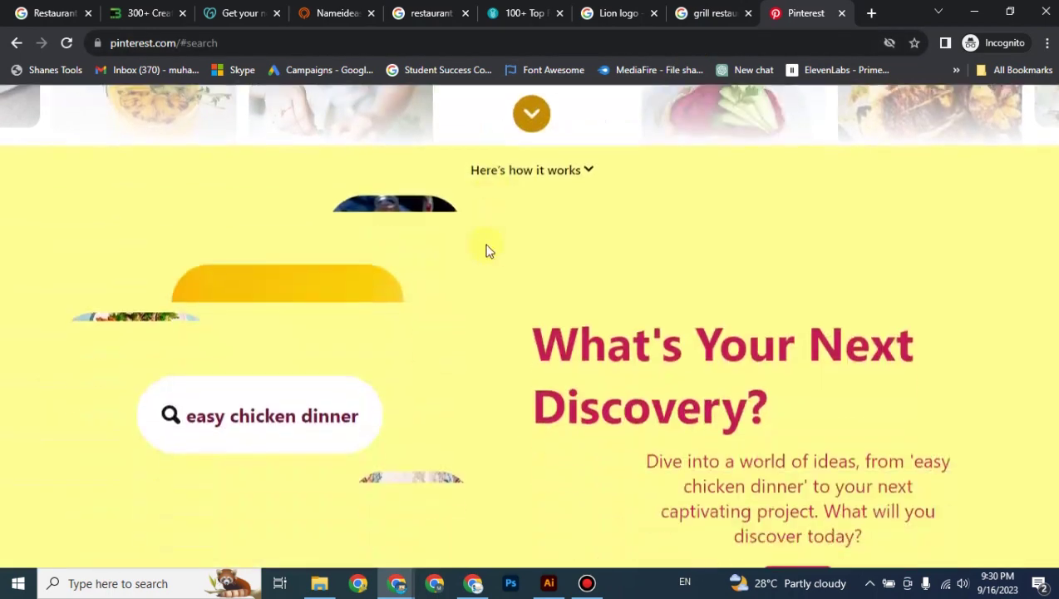
pyautogui.scroll(2, 489, 251)
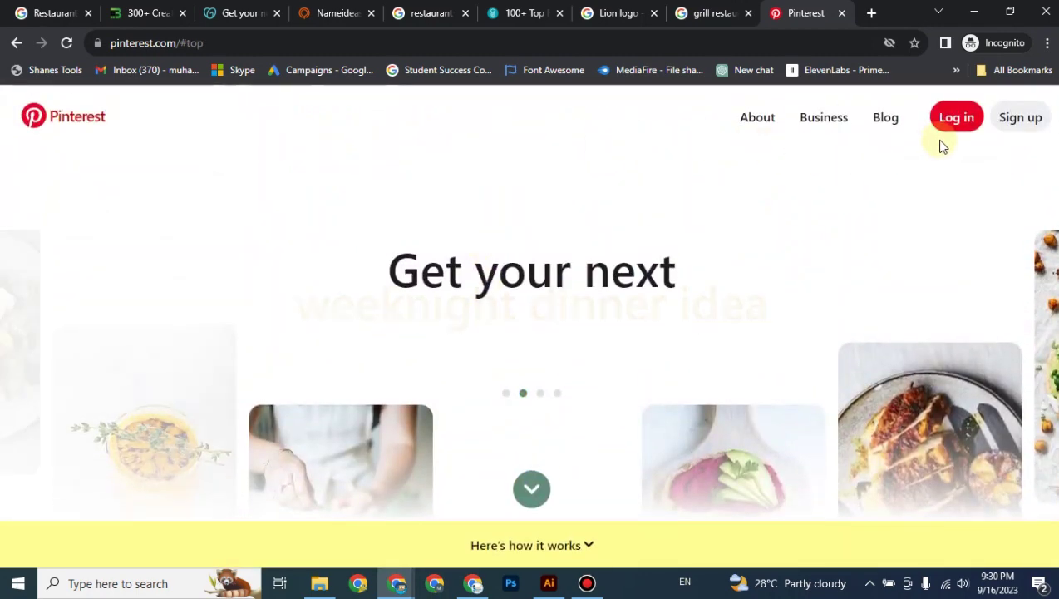
pyautogui.scroll(-2, 610, 329)
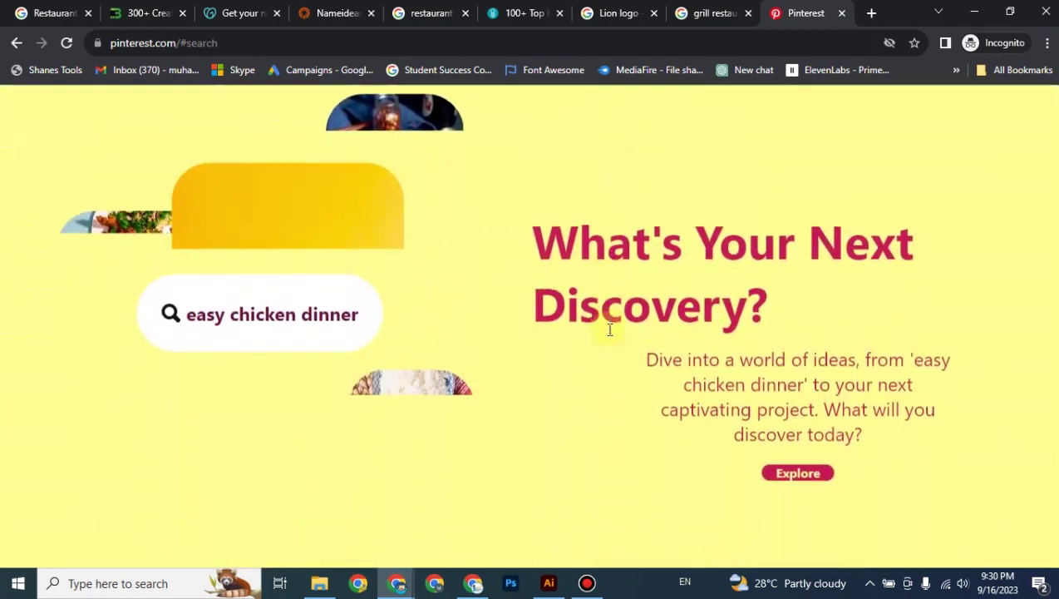
pyautogui.scroll(2, 804, 218)
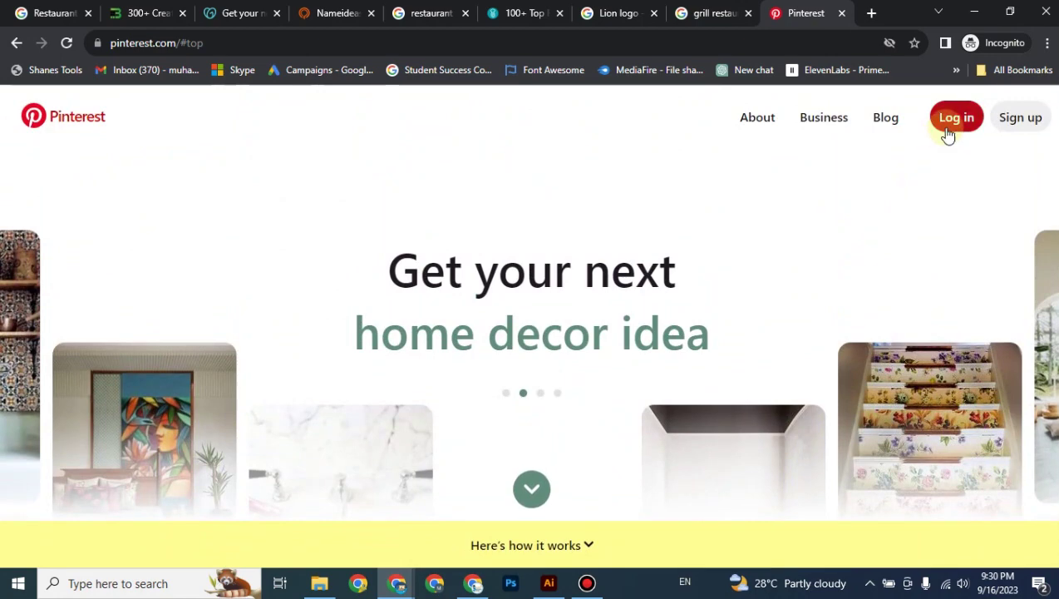
pyautogui.click(950, 132)
pyautogui.click(683, 113)
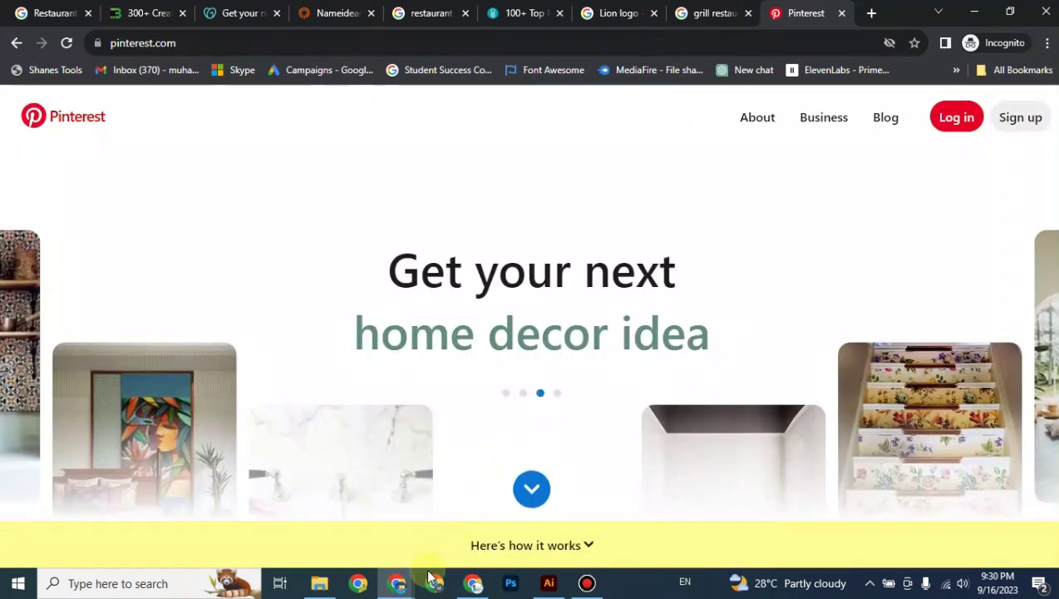
# Step: Switch to the signed-in Chrome window and open pinterest.com in its new tab
pyautogui.moveTo(433, 582)
pyautogui.click(225, 508)
pyautogui.click(509, 14)
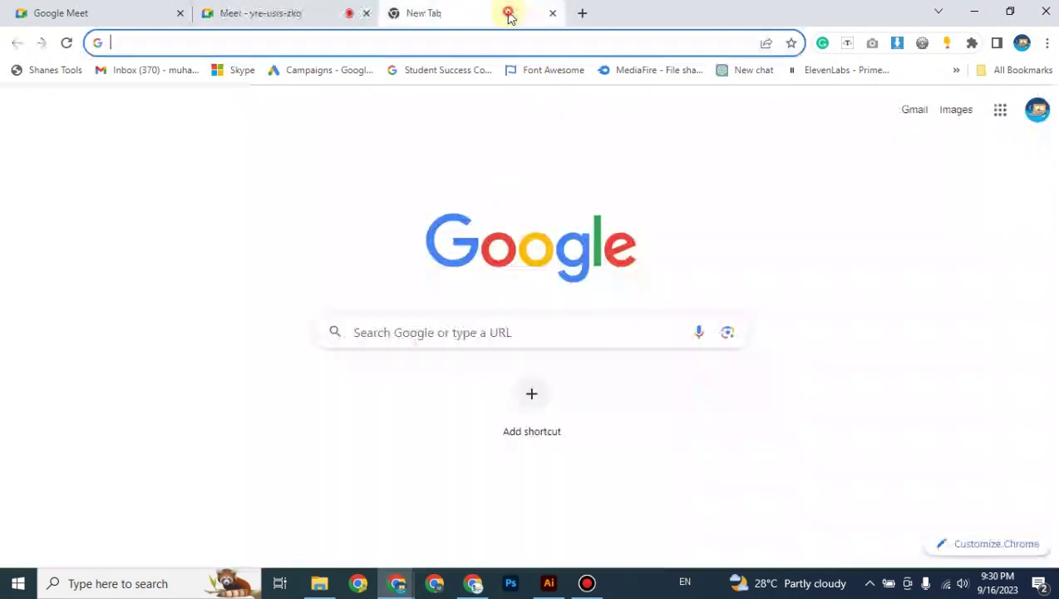
pyautogui.click(496, 38)
pyautogui.write('pint')
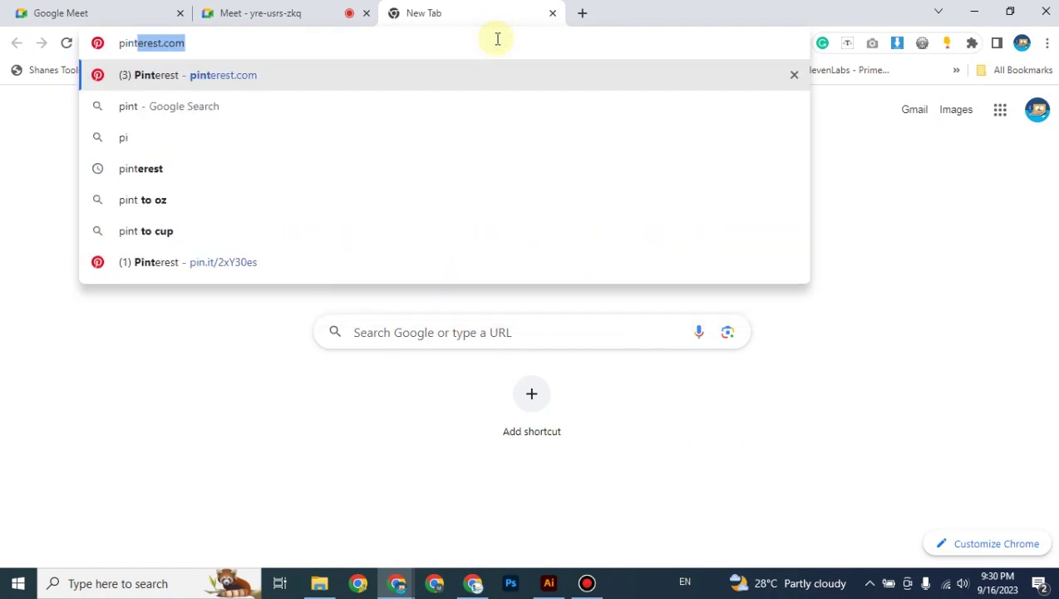
pyautogui.press('Return')
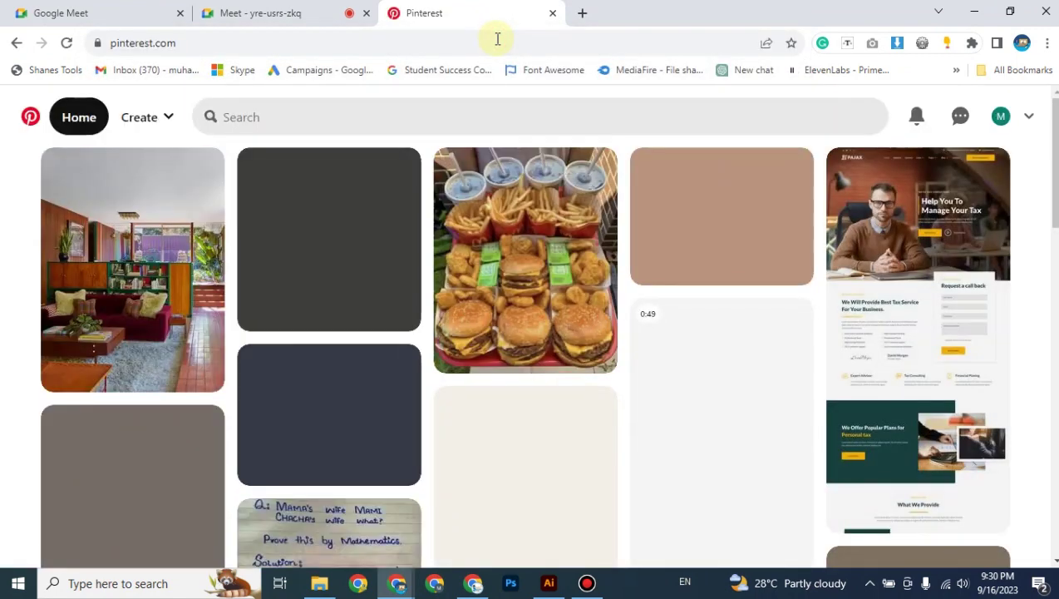
# Step: Search Pinterest for "king logo"
pyautogui.click(308, 124)
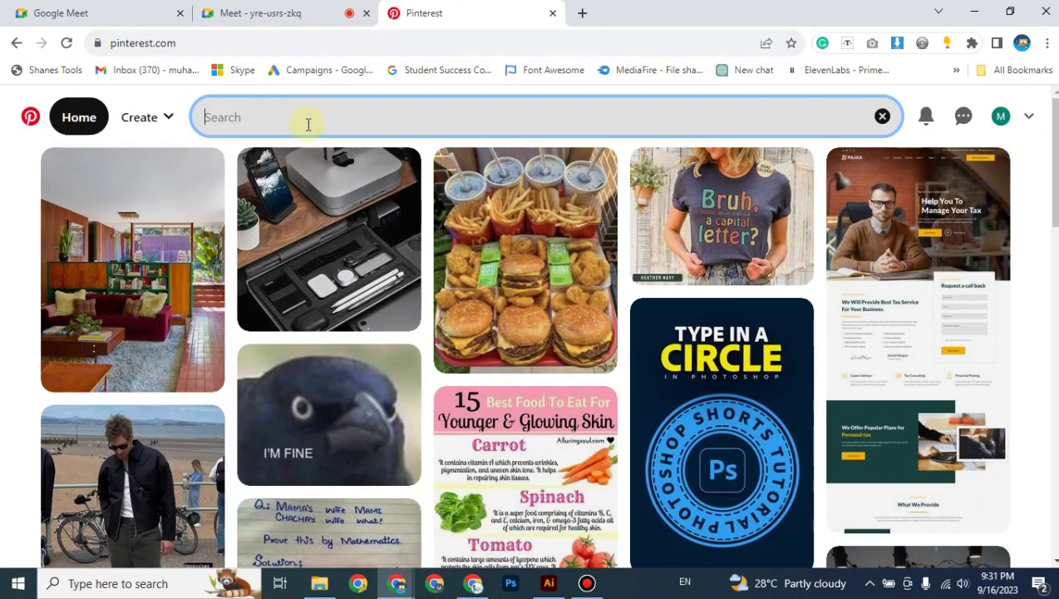
pyautogui.write('kings')
pyautogui.press('BackSpace')
pyautogui.write('logo')
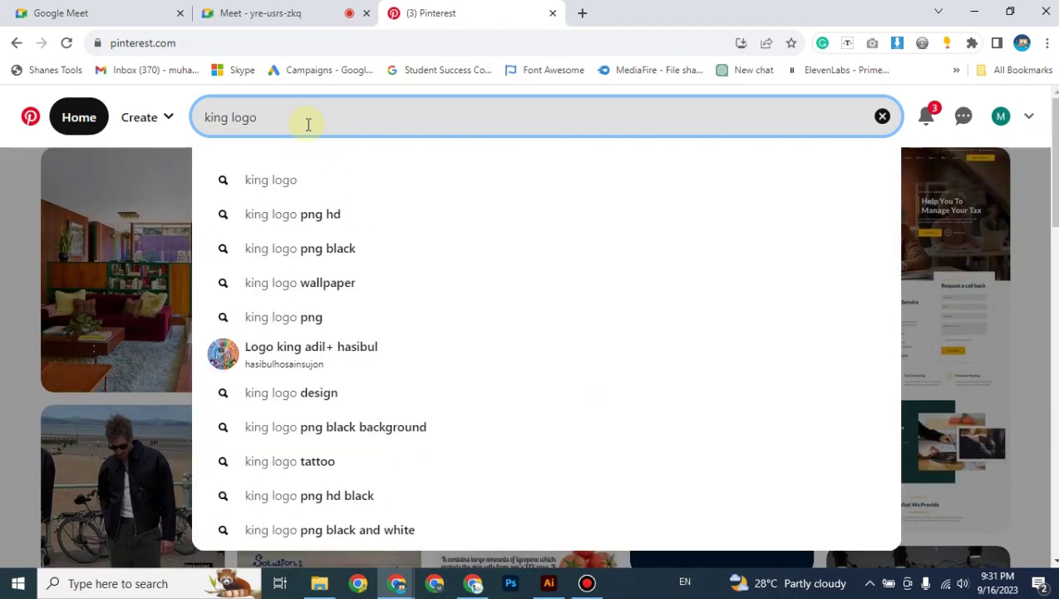
pyautogui.press('Return')
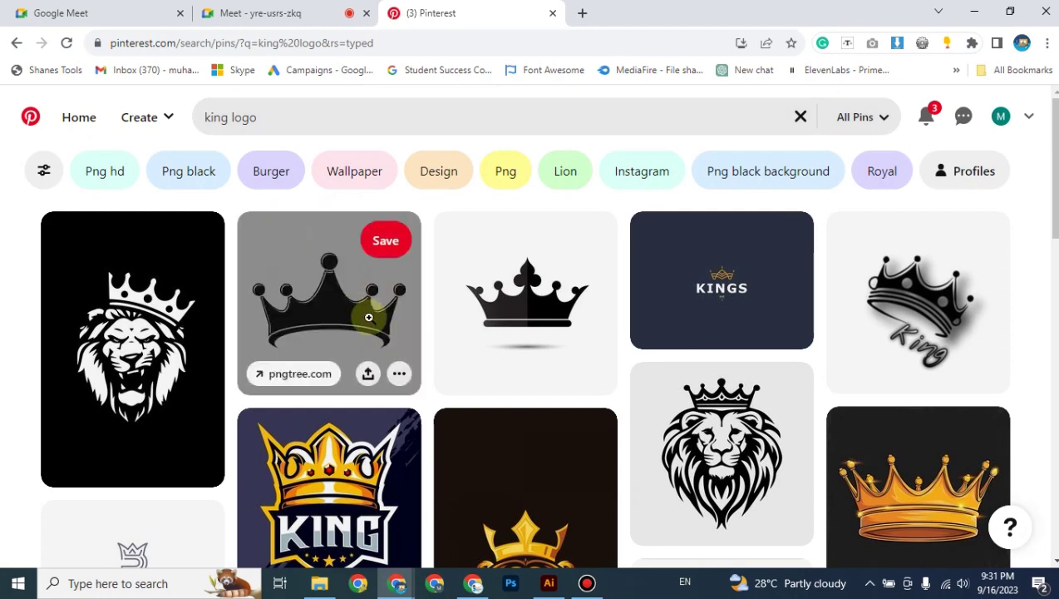
# Step: Examine the king logo pins for crown, lion and king-figure ideas and lettering styles
pyautogui.scroll(-1, 366, 314)
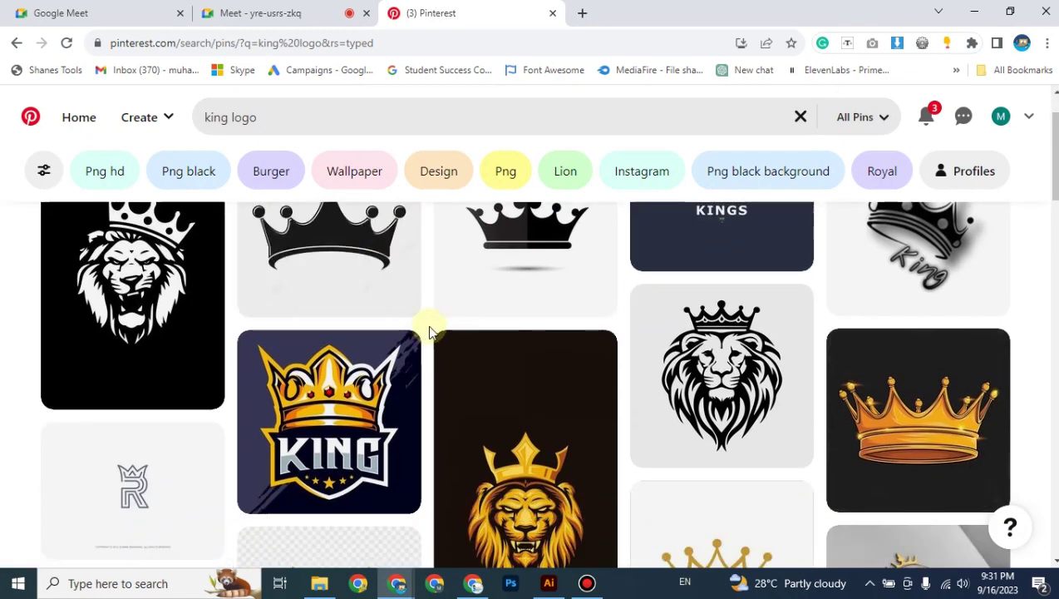
pyautogui.scroll(-3, 426, 329)
pyautogui.scroll(-3, 423, 331)
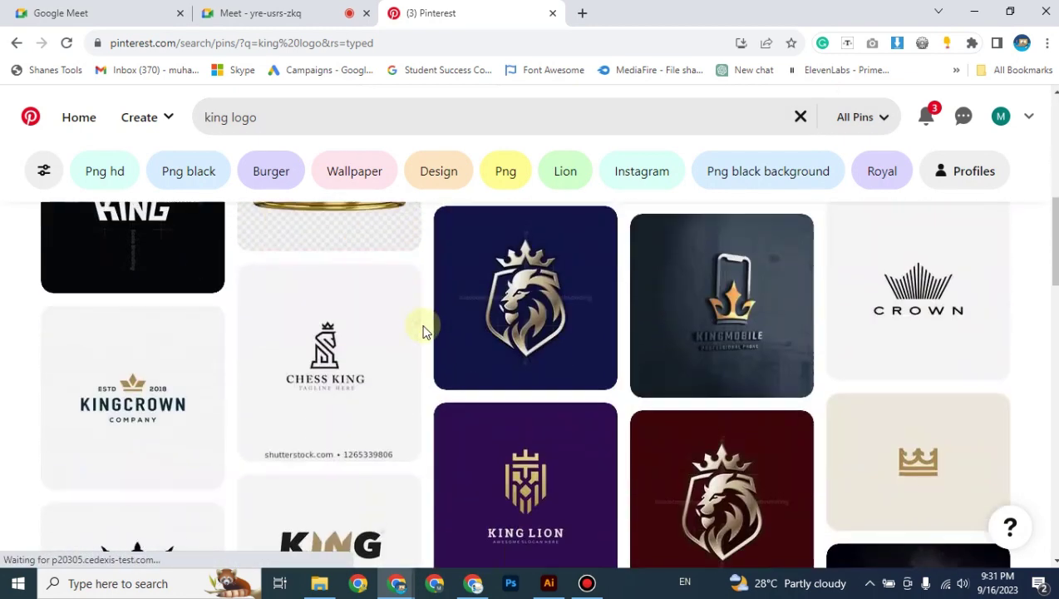
pyautogui.scroll(-3, 423, 331)
pyautogui.scroll(-2, 424, 328)
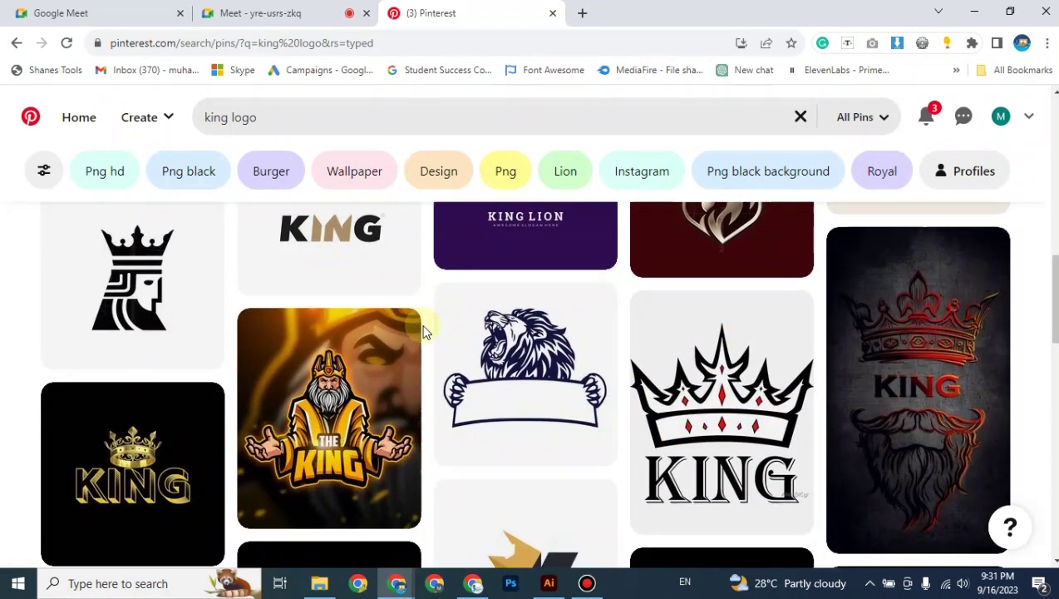
pyautogui.scroll(1, 422, 324)
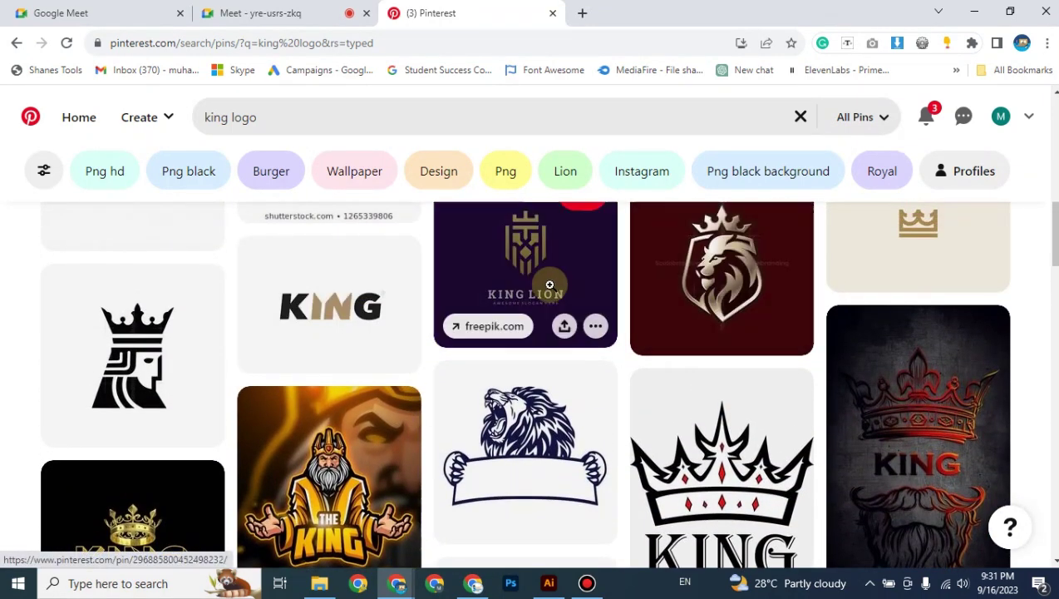
pyautogui.scroll(1, 546, 283)
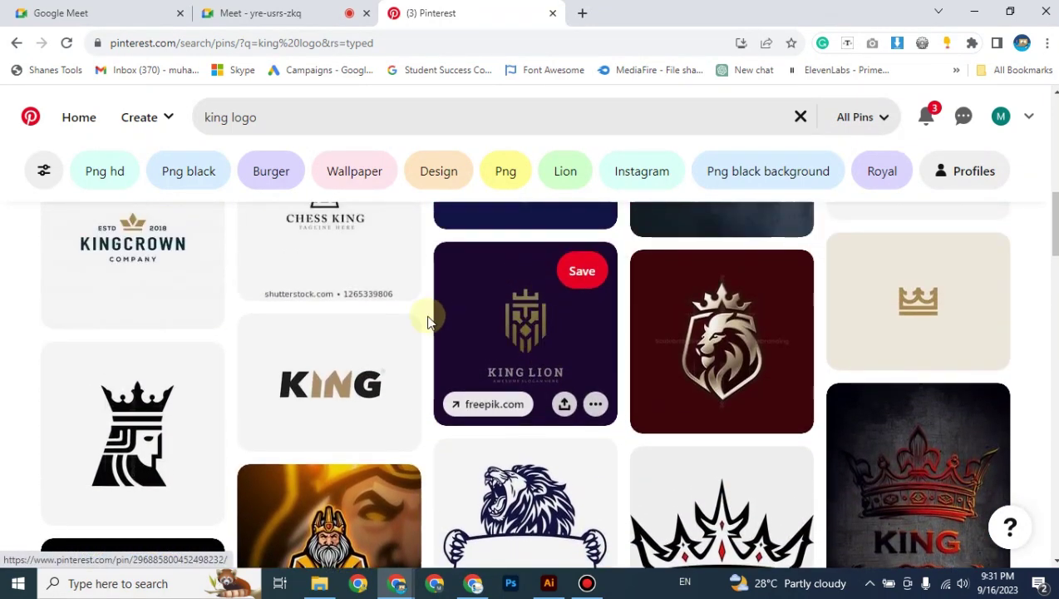
pyautogui.scroll(-3, 507, 323)
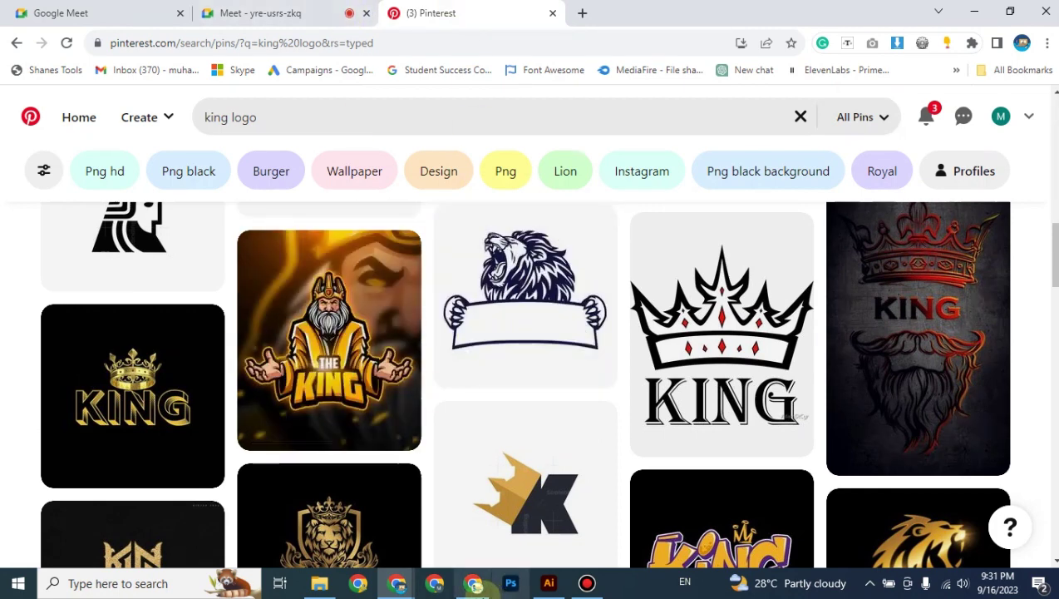
# Step: Return to the Incognito window's "grill restaurant logo" image results and review their flame and utensil designs
pyautogui.moveTo(407, 582)
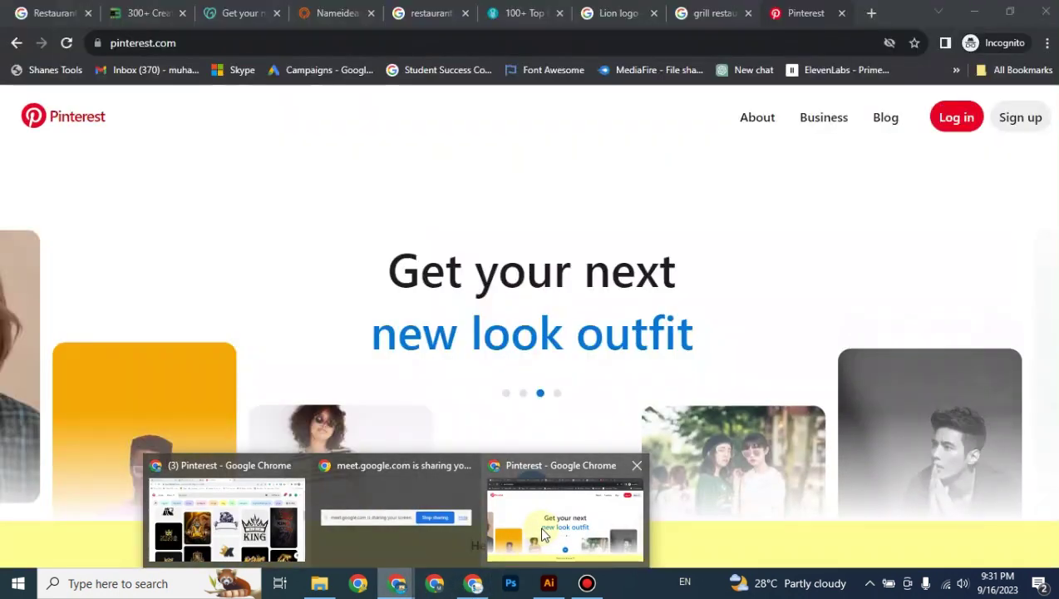
pyautogui.click(543, 534)
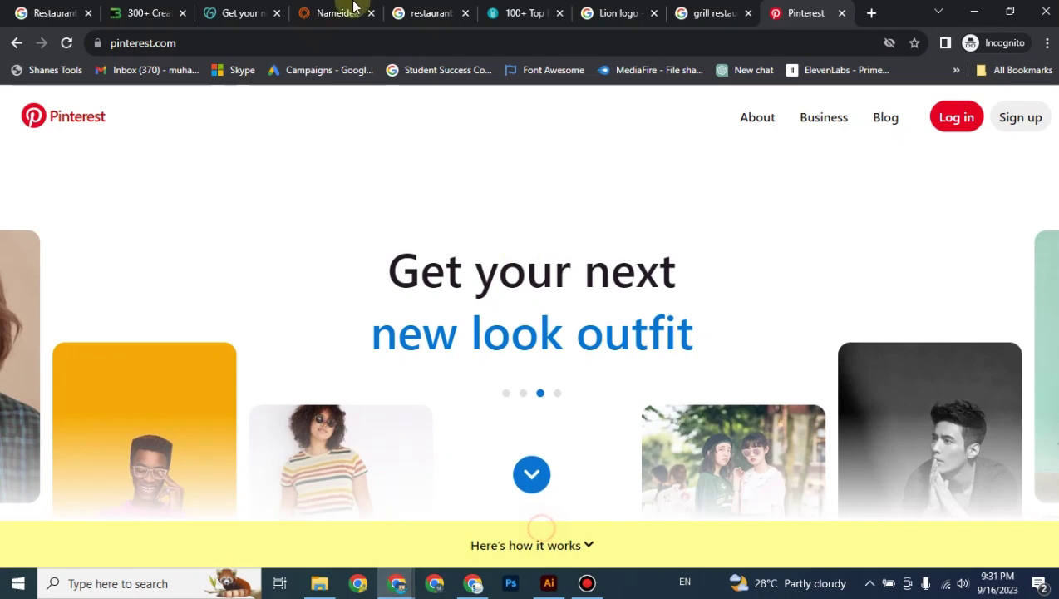
pyautogui.click(707, 12)
pyautogui.scroll(-3, 437, 330)
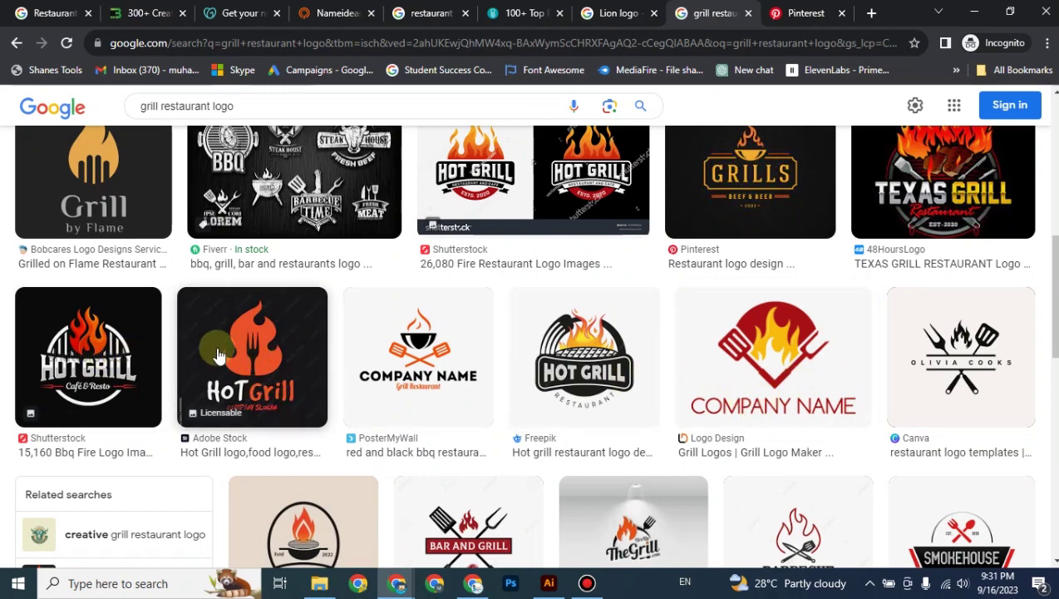
pyautogui.scroll(6, 221, 358)
pyautogui.scroll(4, 220, 356)
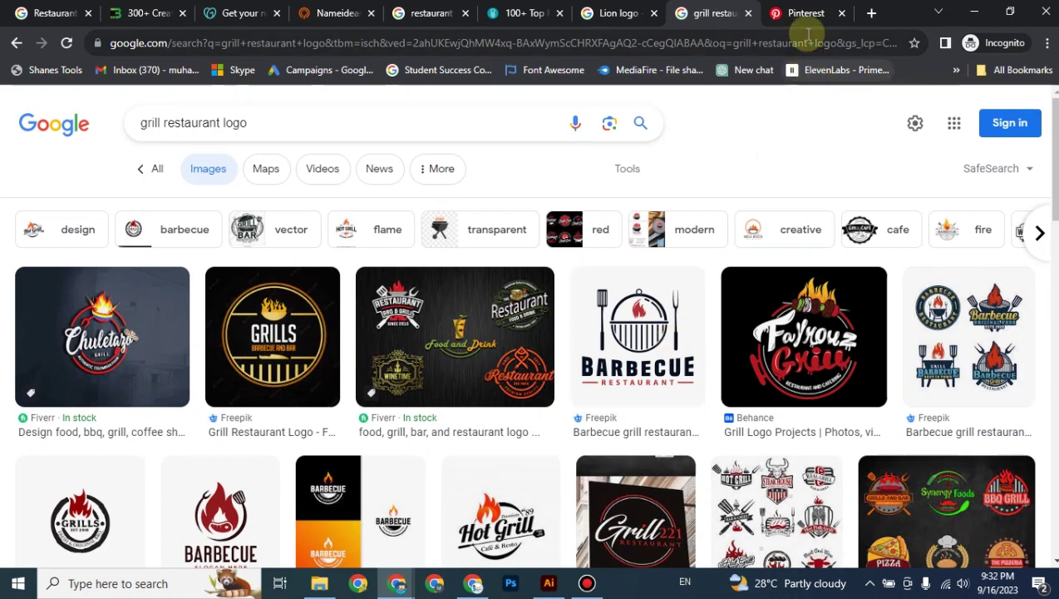
# Step: Replace the Google Images query with "real estate logo" and run the search
pyautogui.click(297, 122)
pyautogui.hotkey('ctrl', 'shift', 'Left')
pyautogui.hotkey('ctrl', 'shift', 'Left')
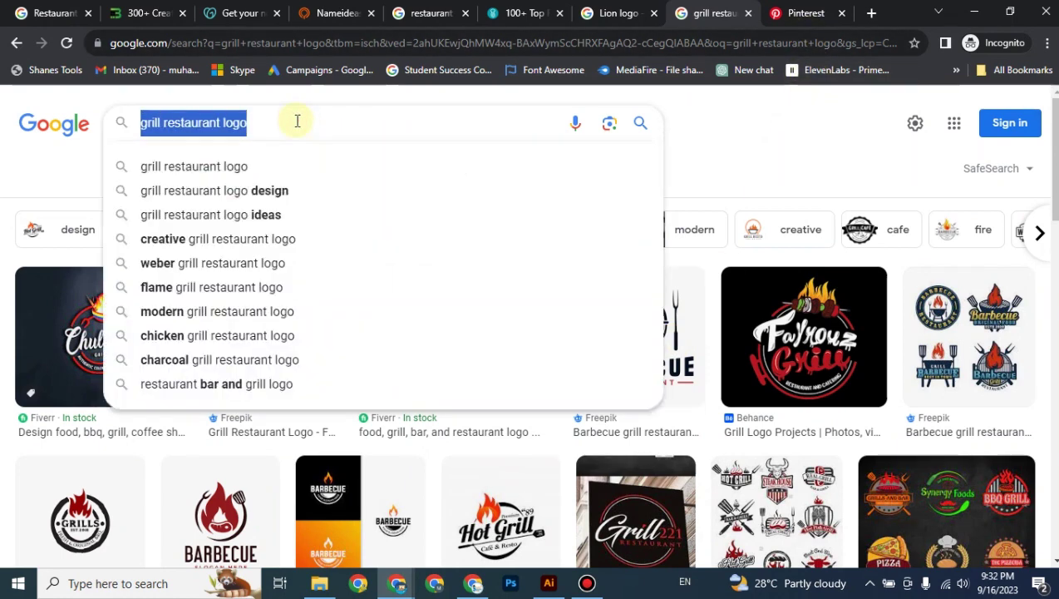
pyautogui.write('real estate')
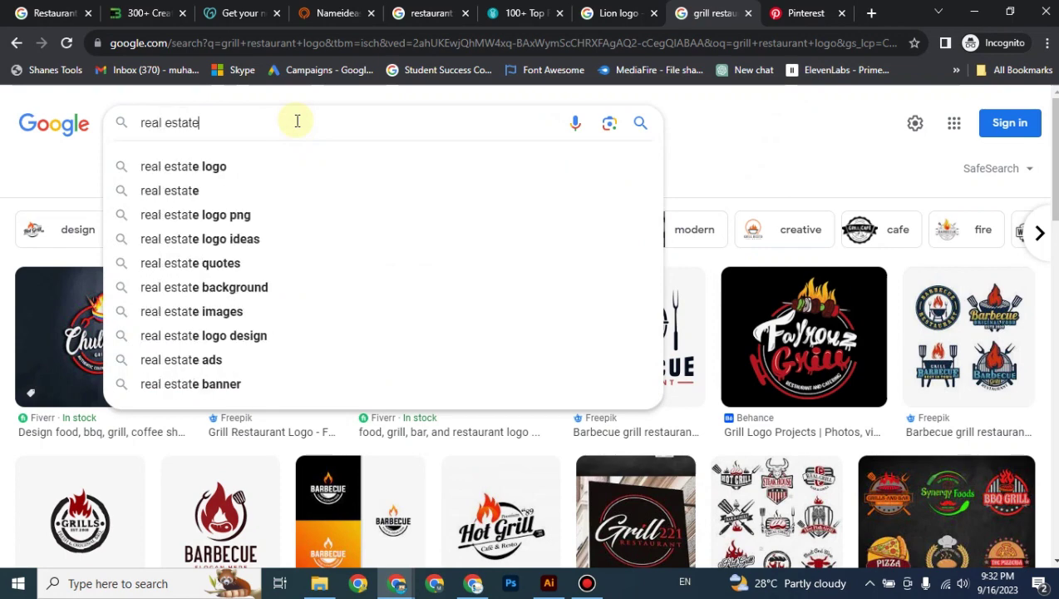
pyautogui.press('Down')
pyautogui.press('Return')
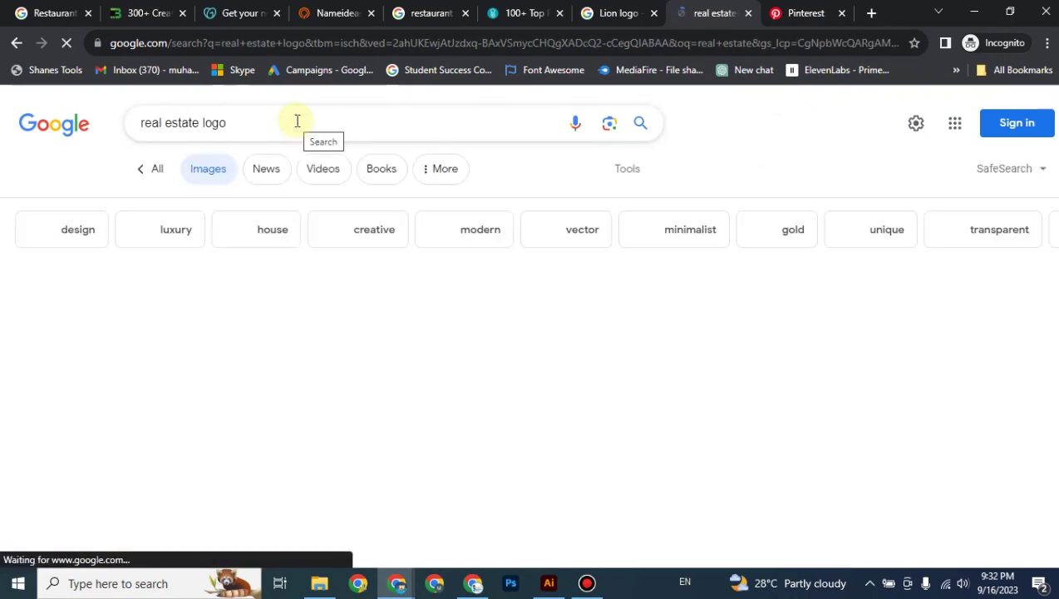
# Step: Examine the real estate logo results for how houses, roofs, buildings and keys are combined with lettering
pyautogui.scroll(-1, 374, 316)
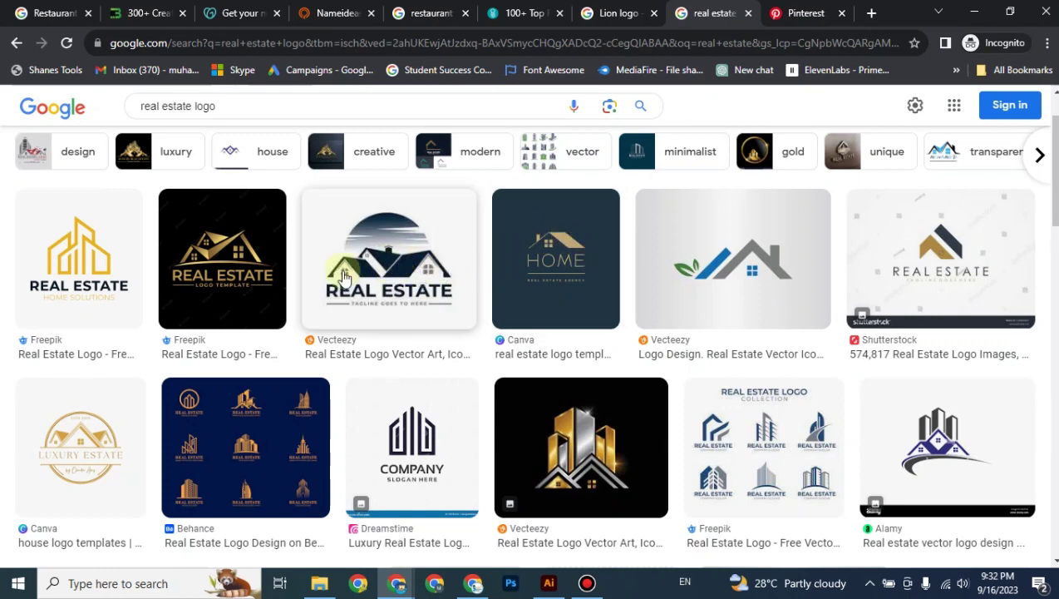
pyautogui.scroll(-1, 877, 336)
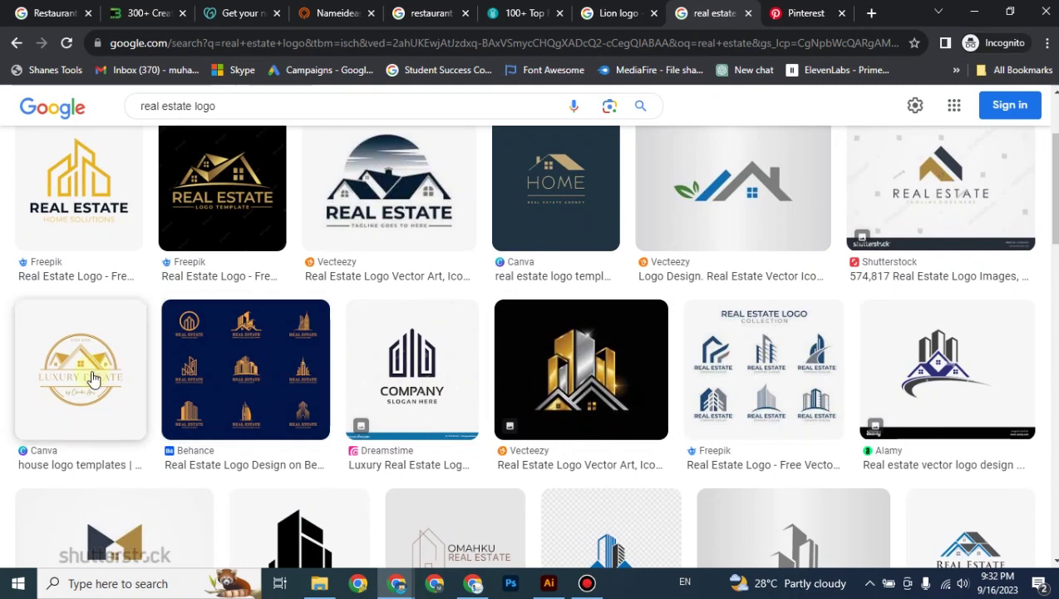
pyautogui.scroll(-3, 92, 379)
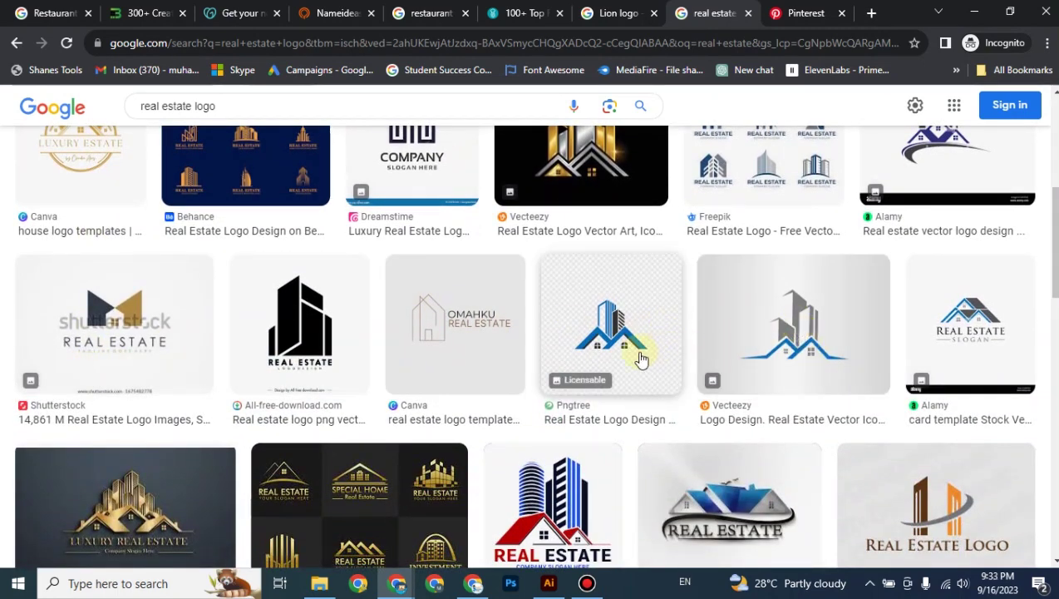
pyautogui.scroll(-2, 640, 358)
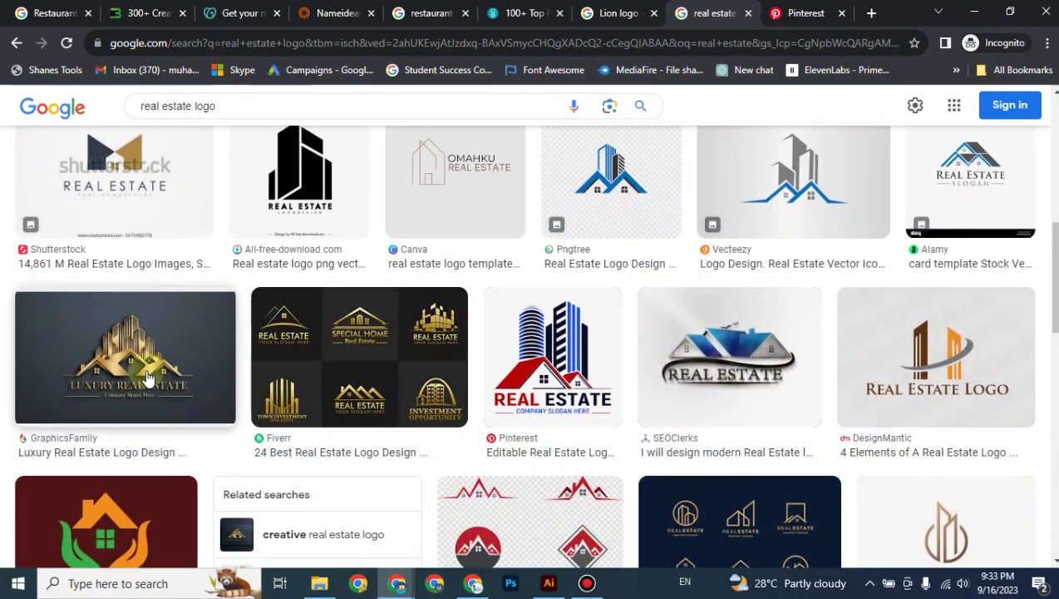
pyautogui.scroll(-3, 148, 378)
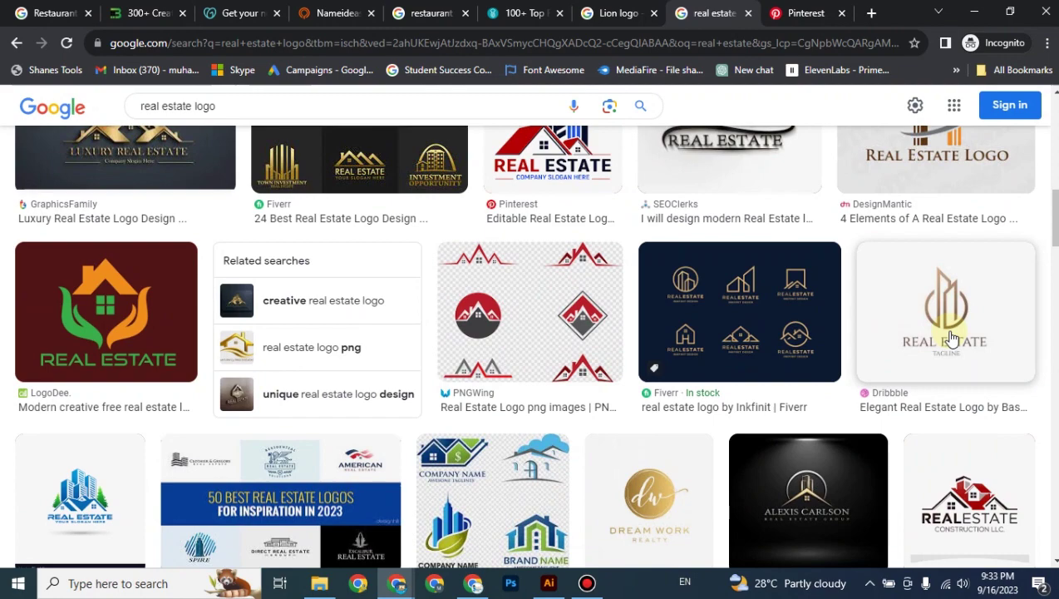
pyautogui.scroll(-3, 191, 365)
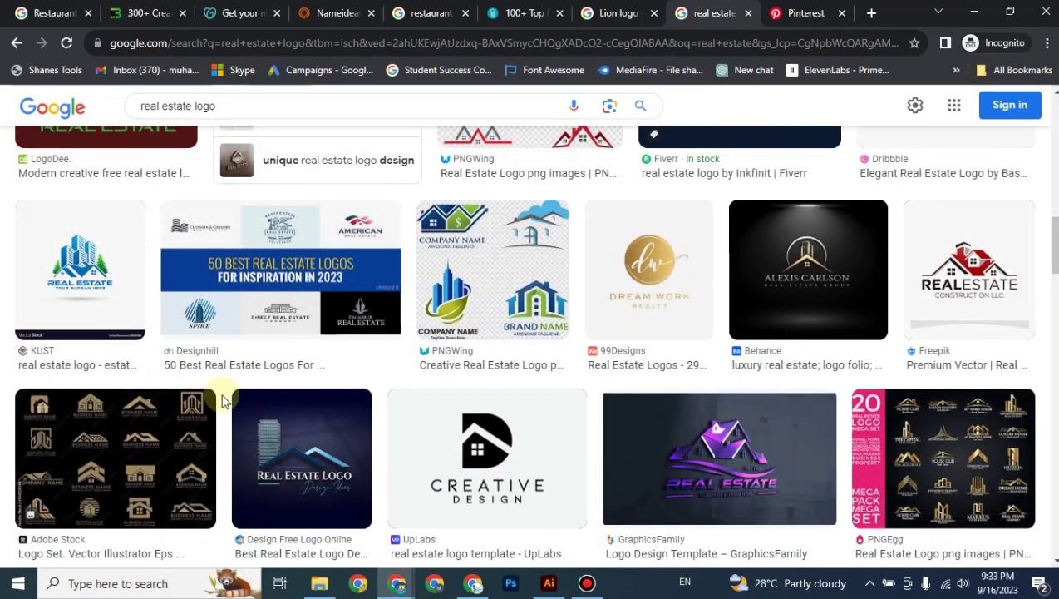
pyautogui.scroll(4, 840, 376)
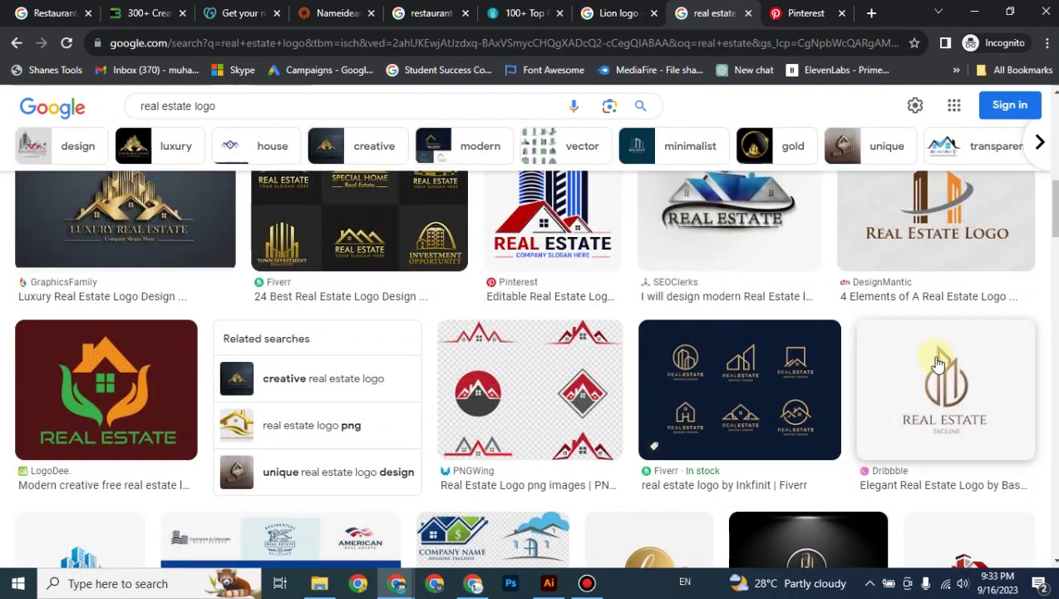
pyautogui.scroll(-6, 938, 363)
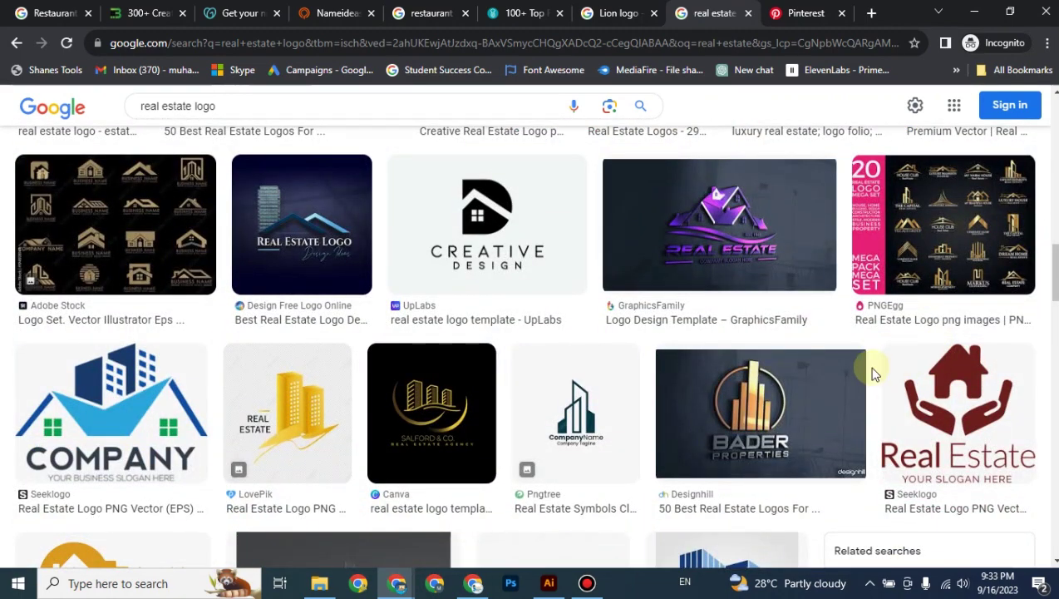
pyautogui.scroll(-2, 873, 374)
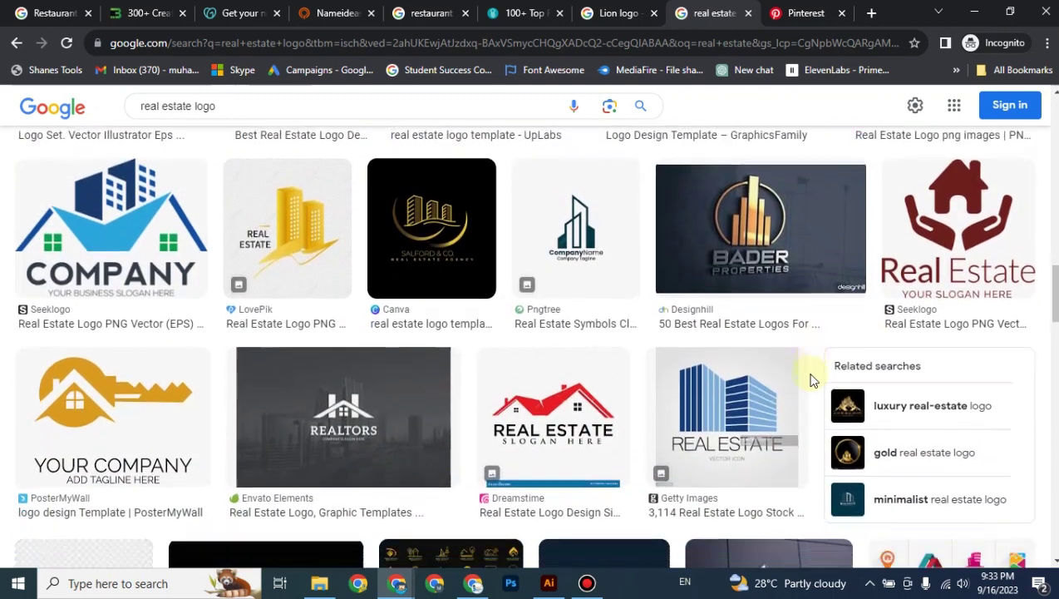
pyautogui.scroll(-2, 813, 380)
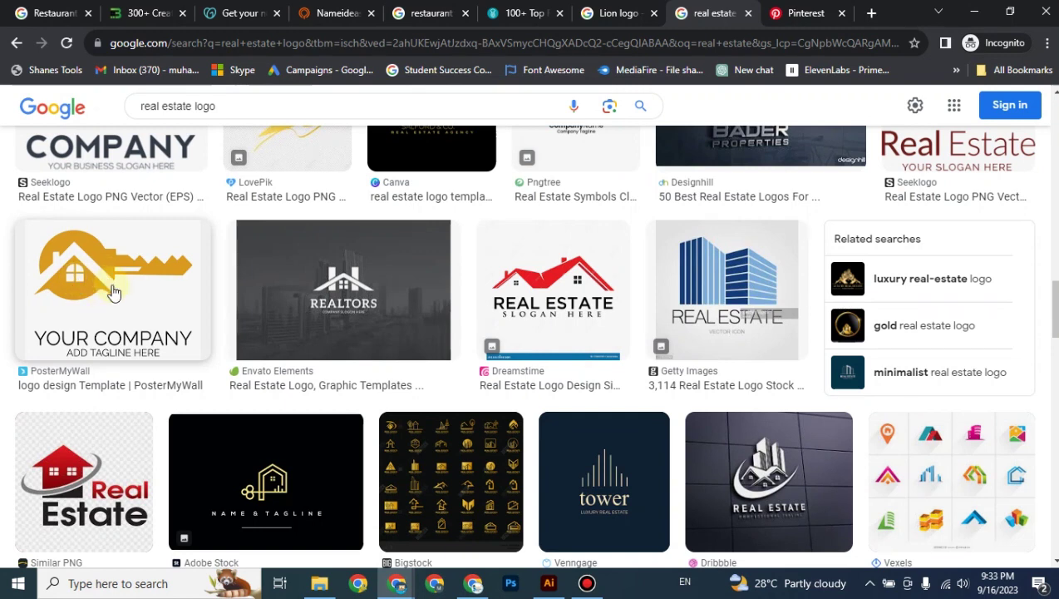
pyautogui.scroll(-2, 114, 291)
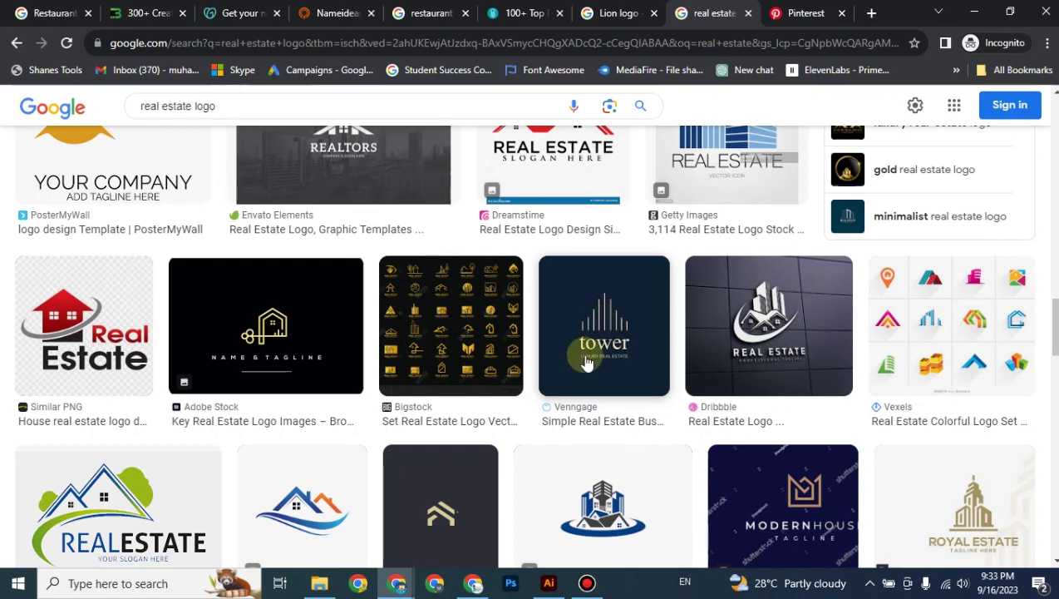
pyautogui.scroll(-2, 586, 363)
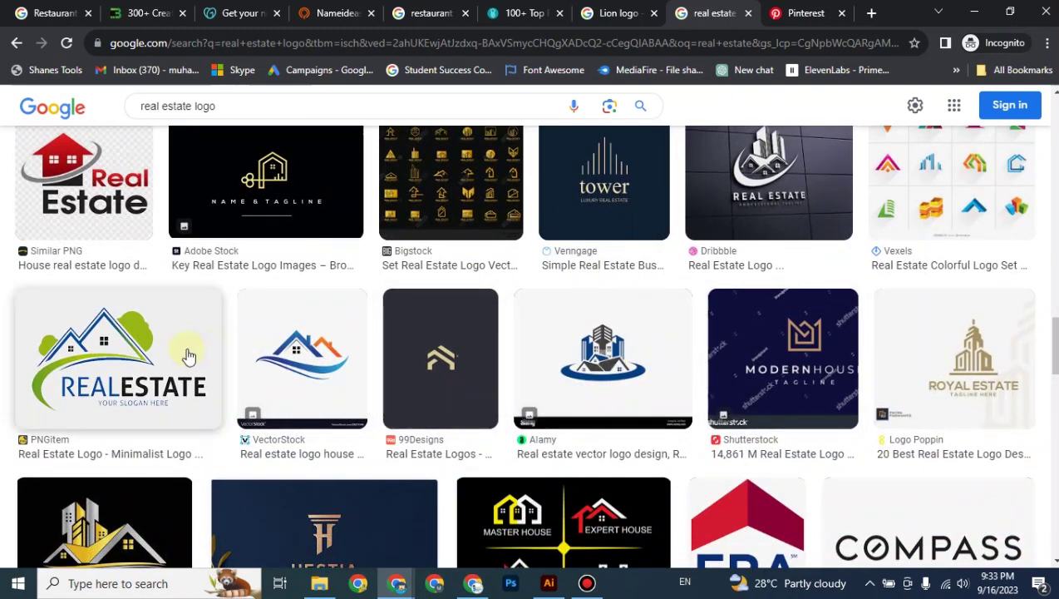
pyautogui.scroll(-1, 316, 373)
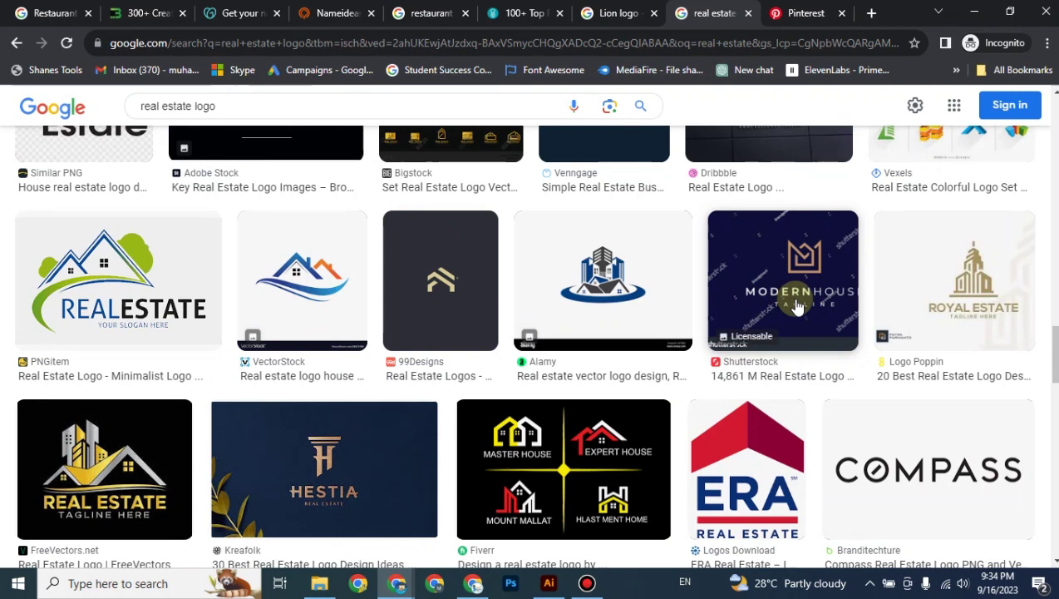
# Step: Preview the "Royal Estate" logo, then review its related designs and more of the real estate logo results
pyautogui.click(962, 288)
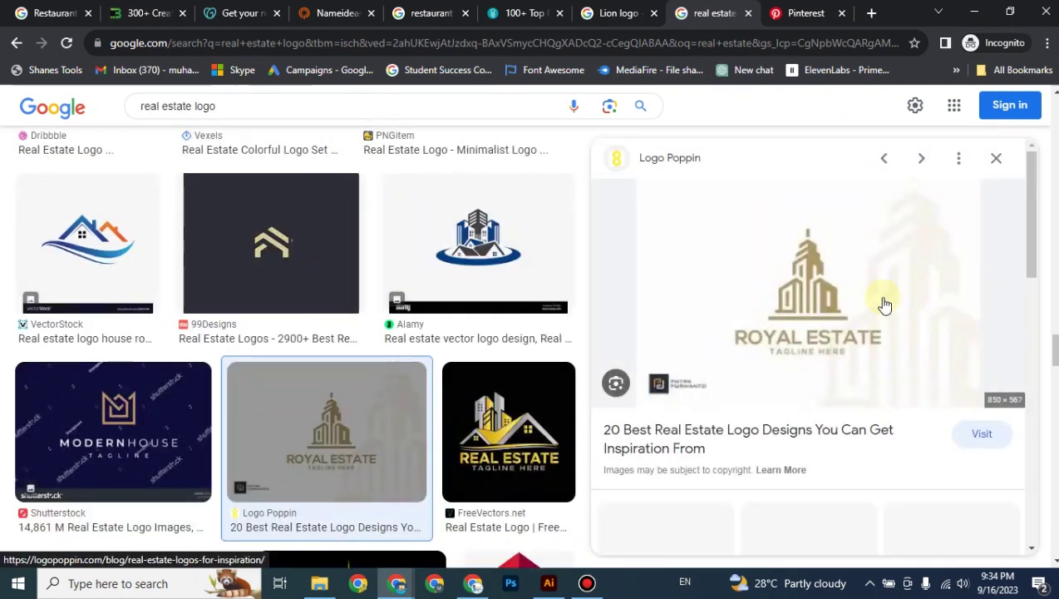
pyautogui.scroll(-2, 814, 310)
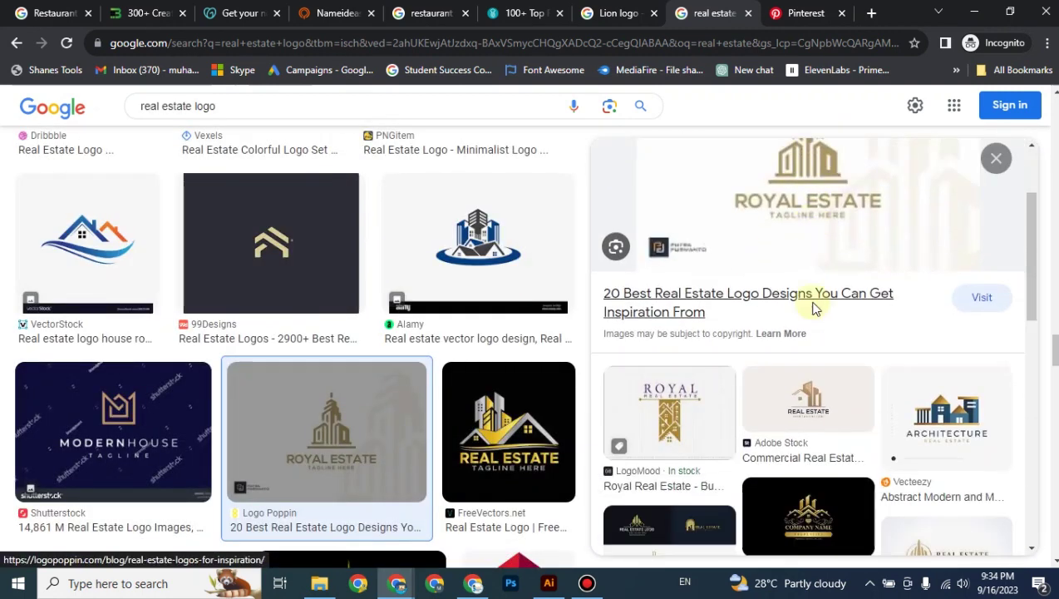
pyautogui.scroll(-2, 364, 309)
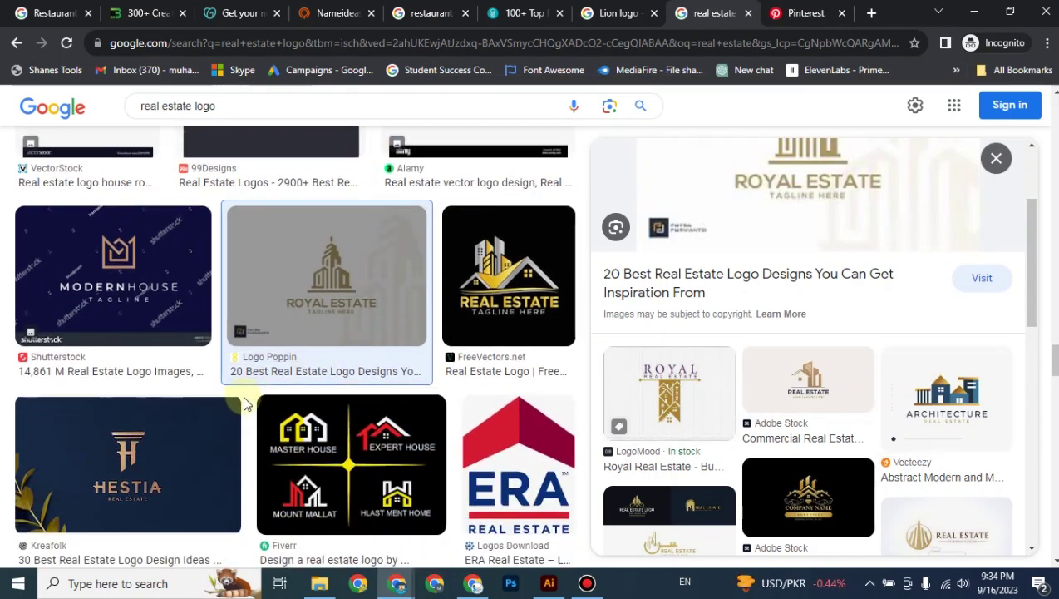
pyautogui.scroll(-5, 243, 395)
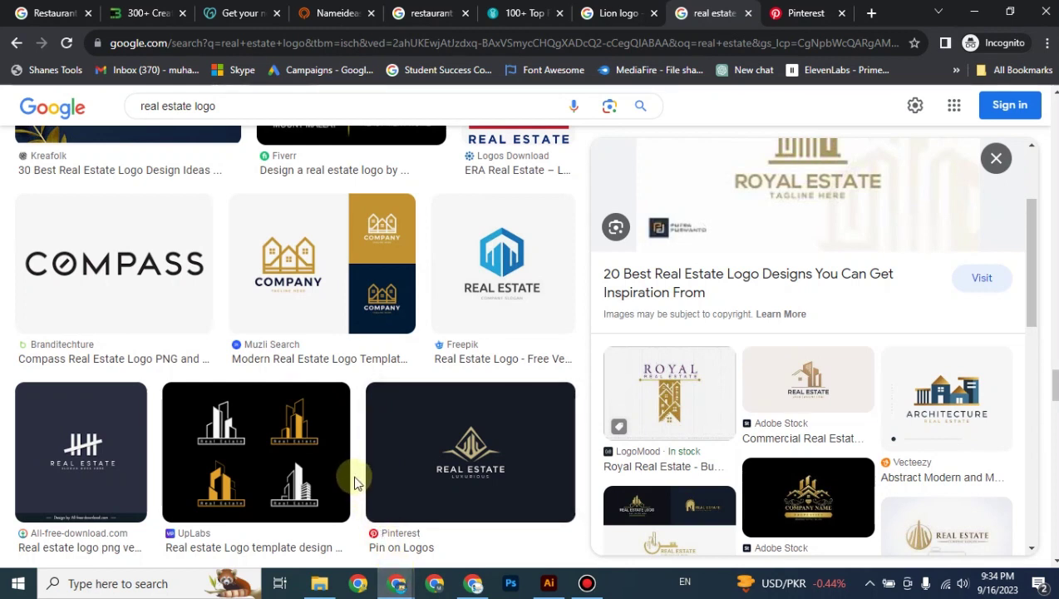
# Step: Check the mind-map keywords in Illustrator, then switch to the Pinterest window in Chrome
pyautogui.click(547, 582)
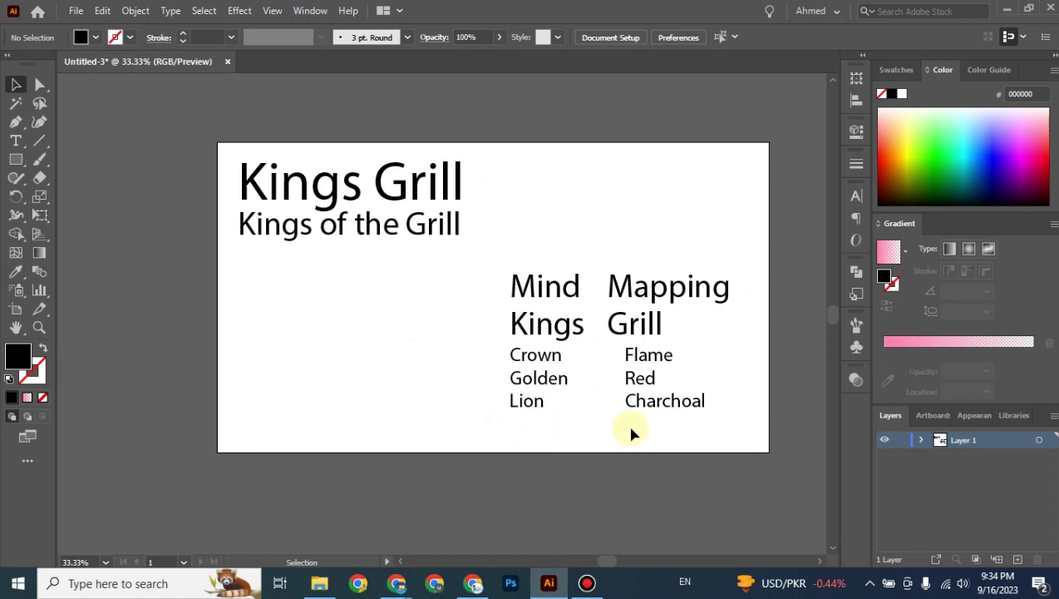
pyautogui.moveTo(396, 585)
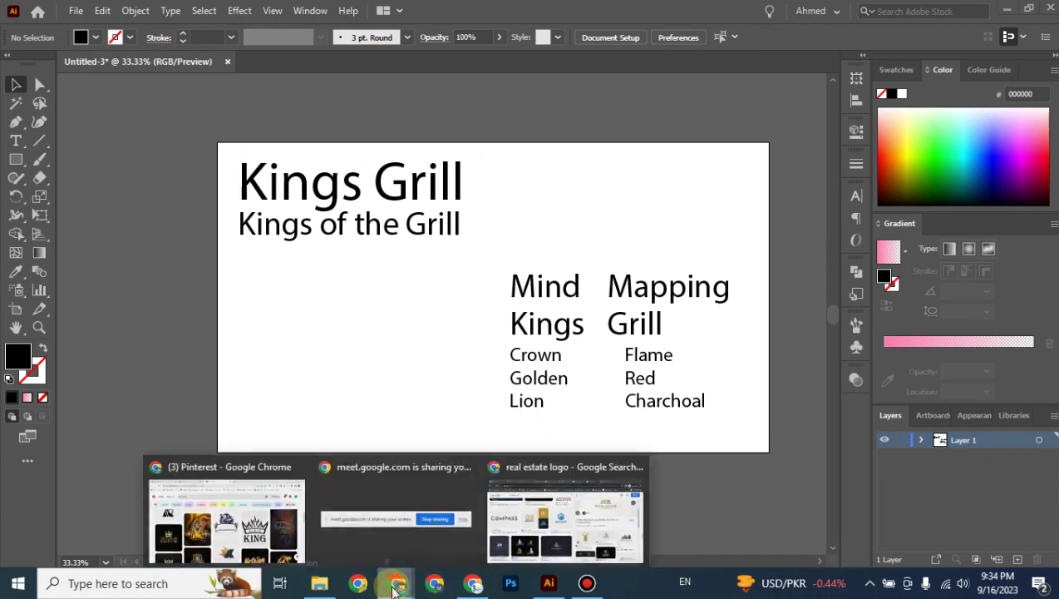
pyautogui.click(275, 541)
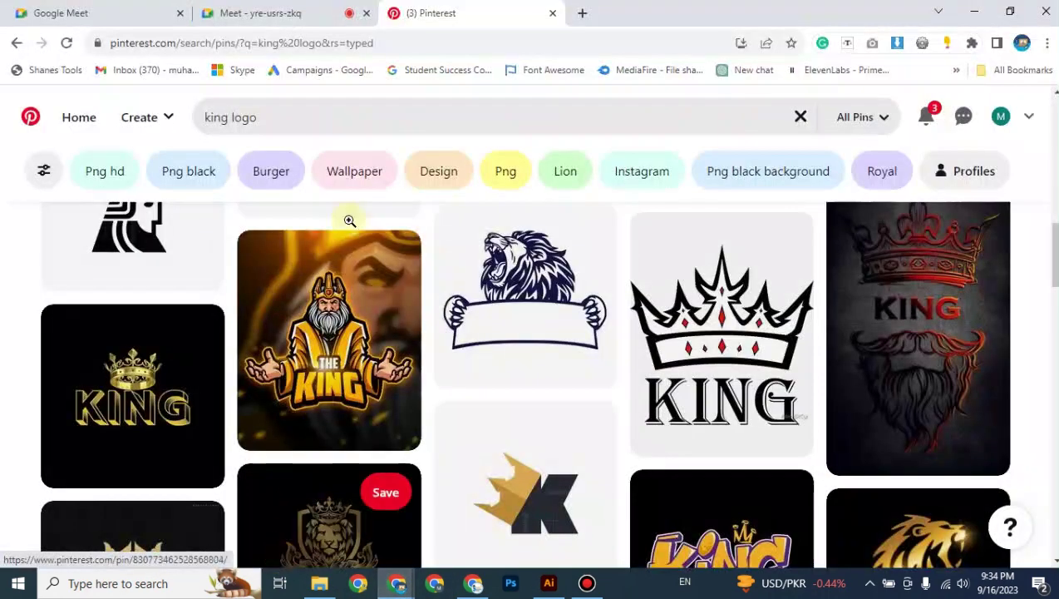
# Step: Replace the Pinterest query with "lion logo design" and run the search
pyautogui.doubleClick(277, 111)
pyautogui.press('BackSpace')
pyautogui.write('lion')
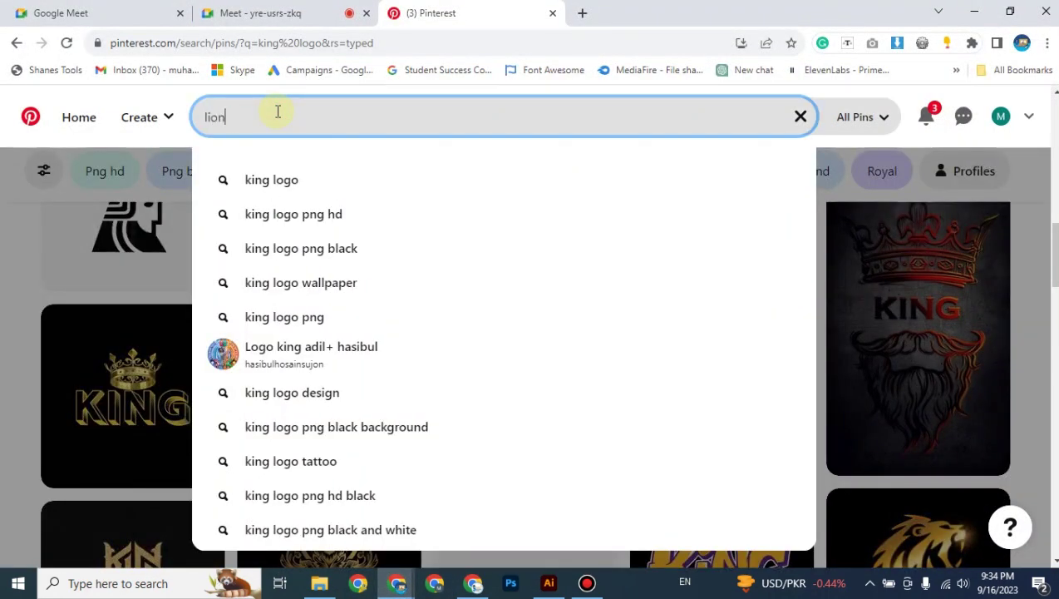
pyautogui.write(' logo des')
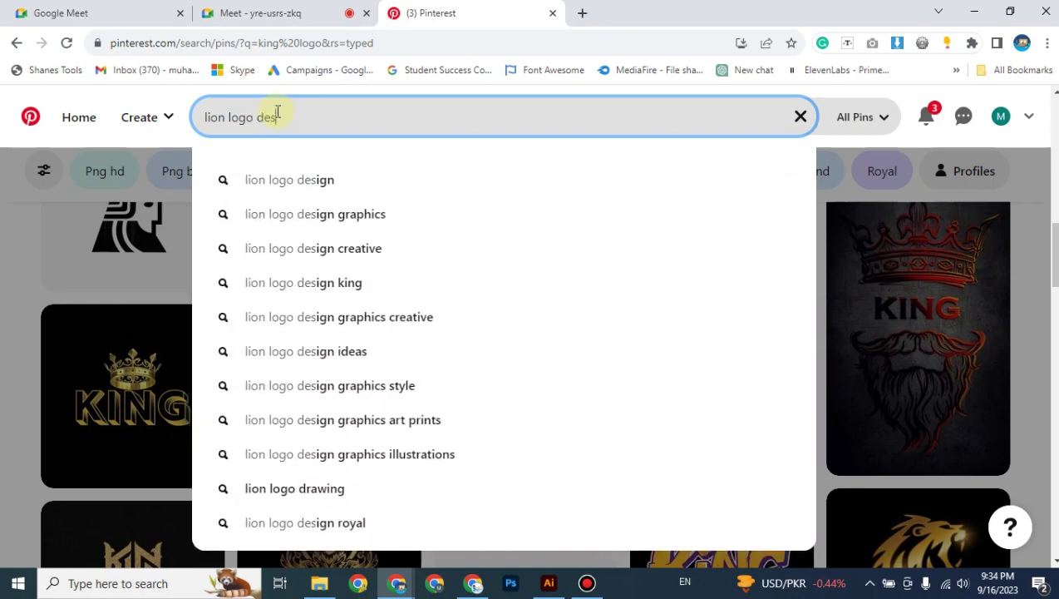
pyautogui.write('ign')
pyautogui.press('Return')
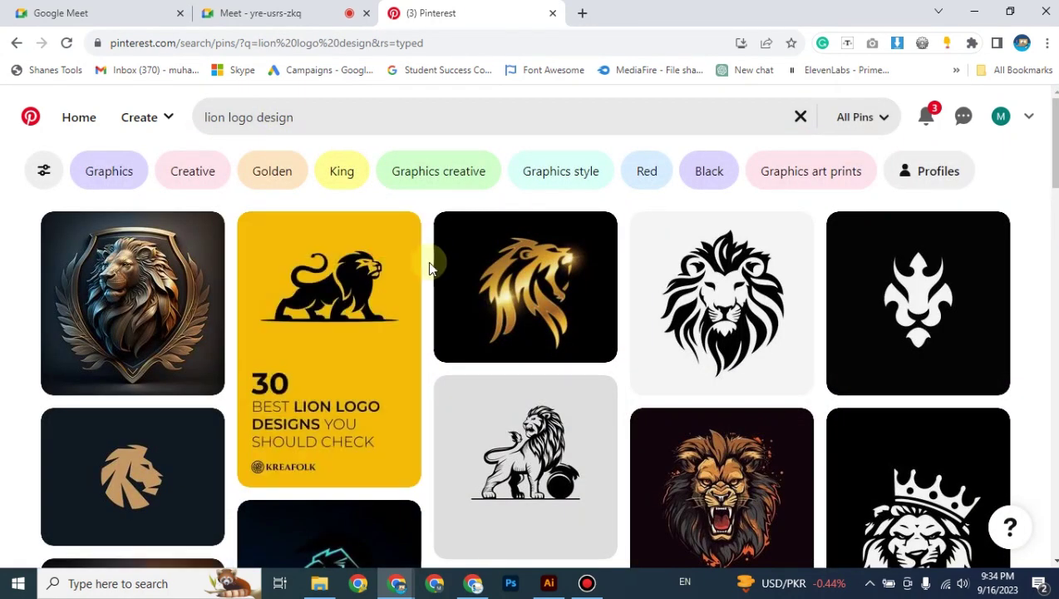
# Step: Examine the lion logo pins for head, full-body and crowned variations, including the minimalist striped lion with a crown
pyautogui.scroll(-5, 429, 266)
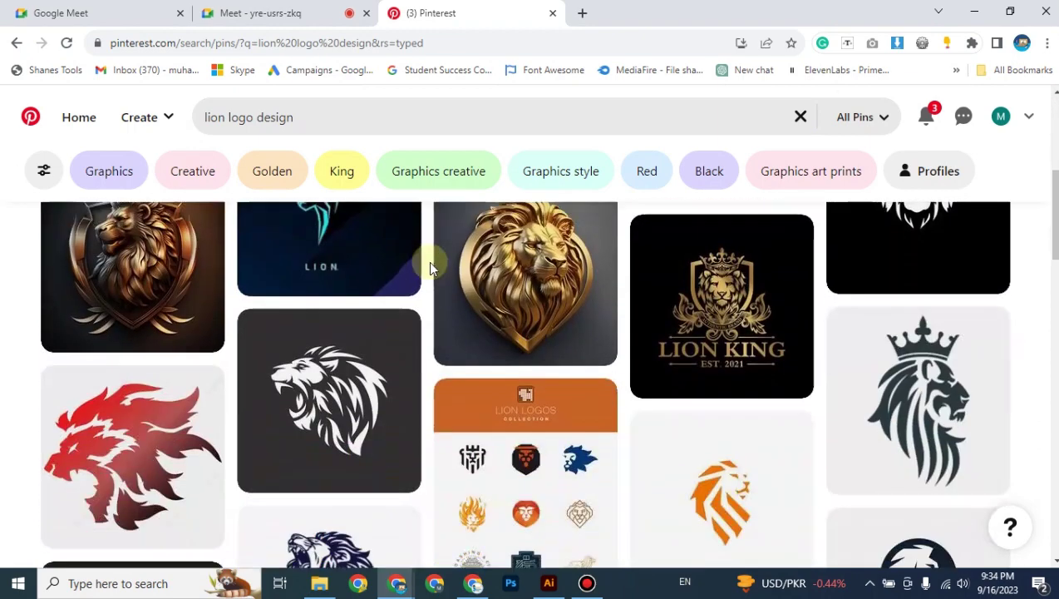
pyautogui.scroll(-4, 430, 262)
pyautogui.scroll(2, 787, 359)
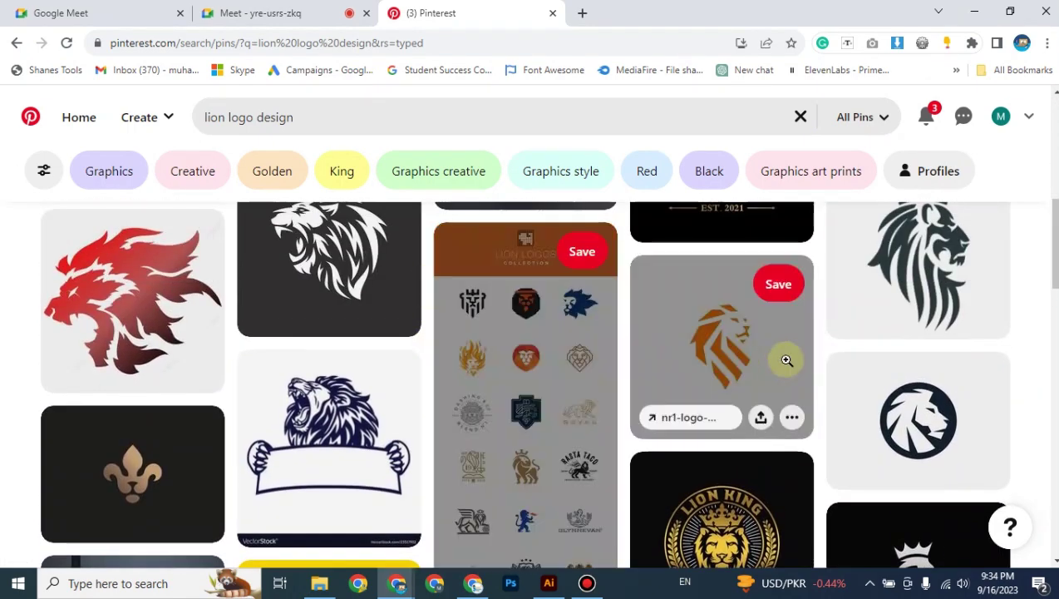
pyautogui.scroll(-3, 420, 358)
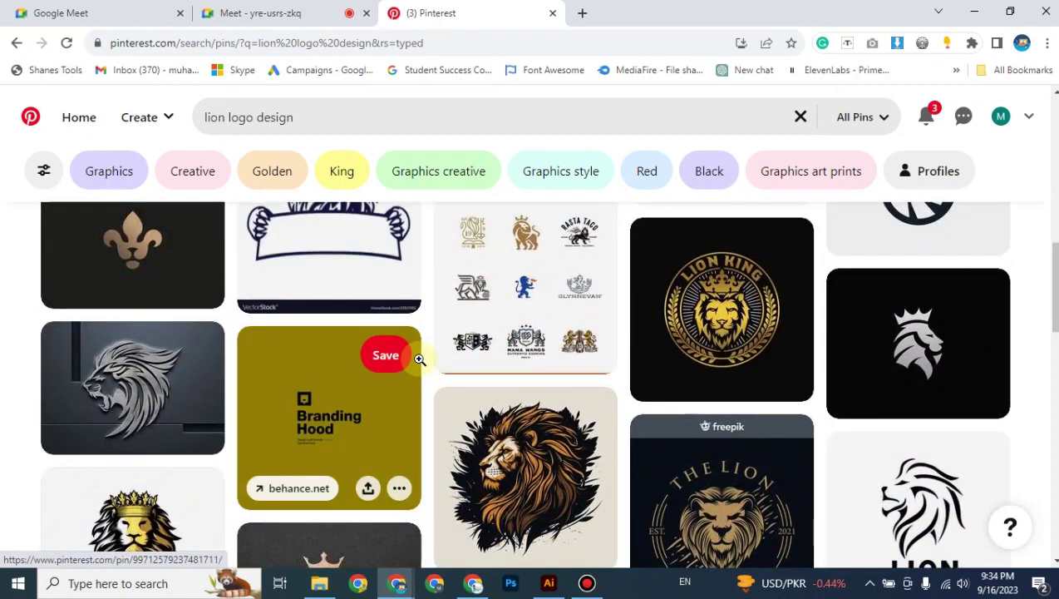
pyautogui.scroll(-2, 424, 357)
pyautogui.scroll(-2, 425, 355)
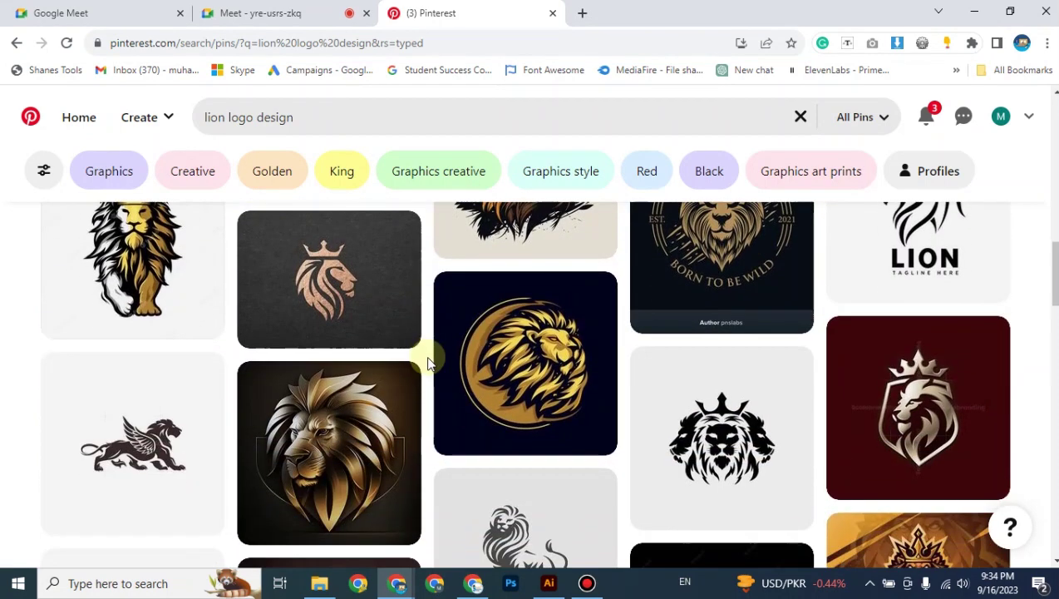
pyautogui.scroll(-5, 424, 364)
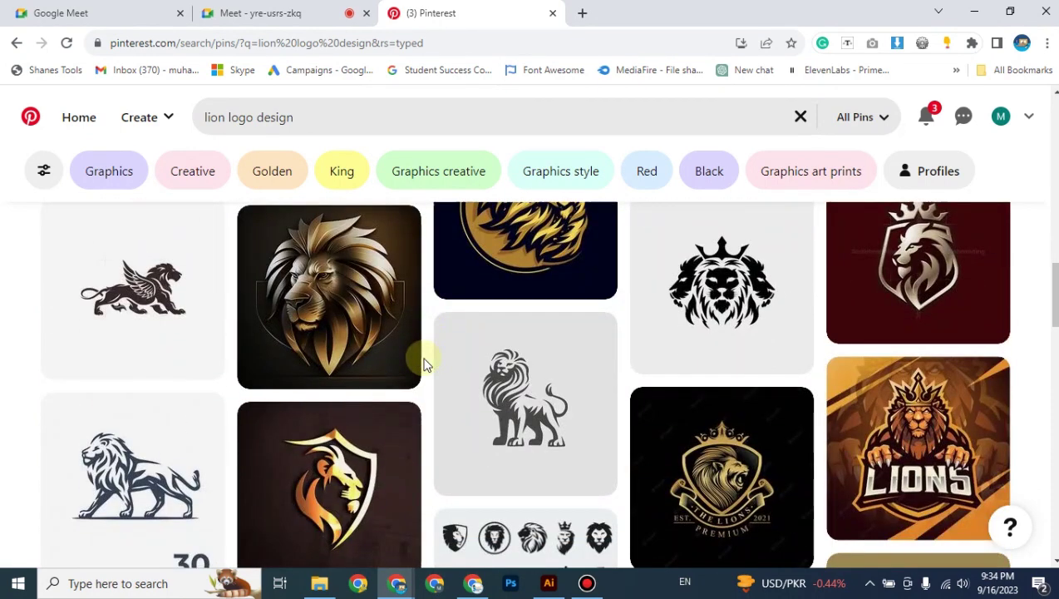
pyautogui.scroll(-6, 424, 364)
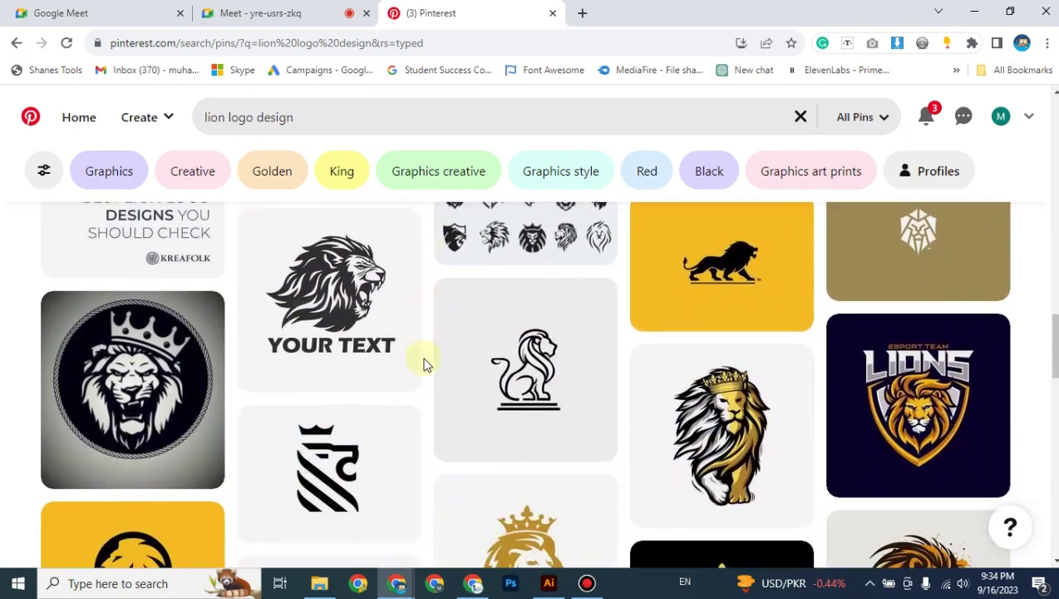
pyautogui.scroll(2, 425, 363)
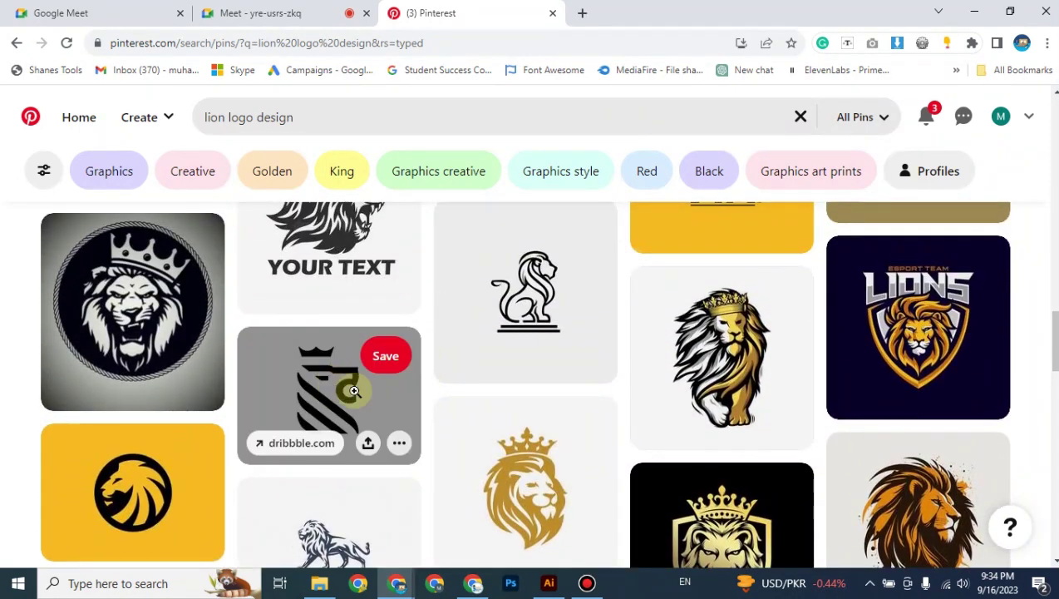
pyautogui.moveTo(355, 402)
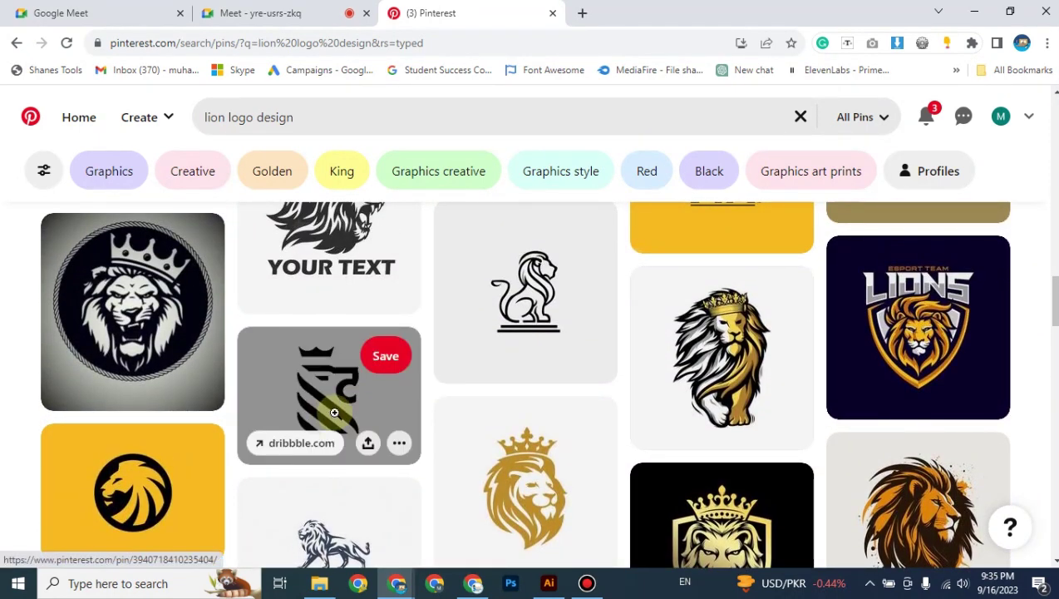
# Step: Examine further lion pins for simplified shapes, focusing on the gold geometric crowned lion and the letter R lion mark
pyautogui.scroll(-3, 425, 401)
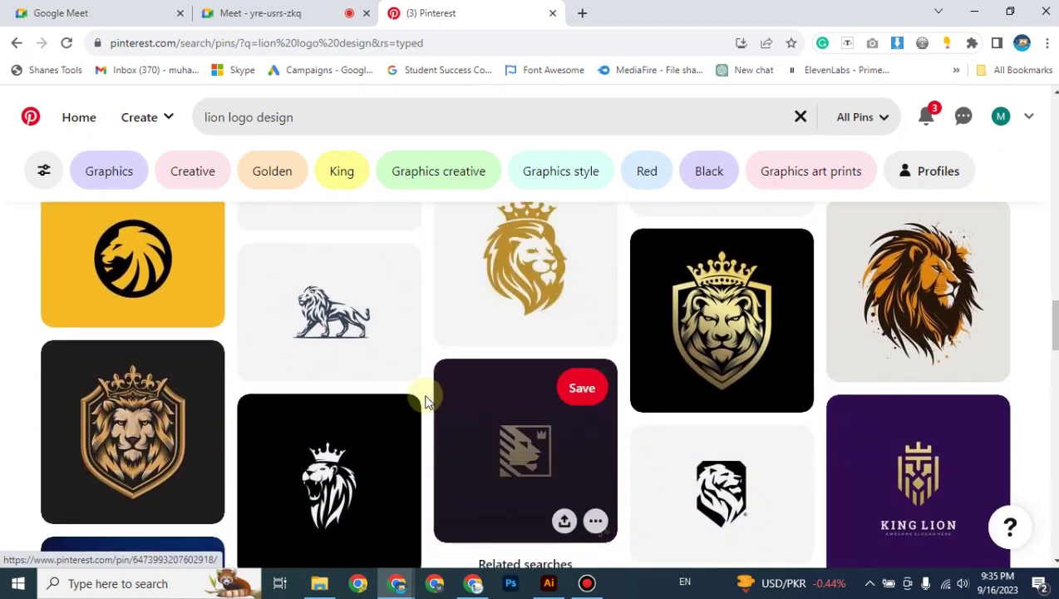
pyautogui.scroll(-6, 424, 402)
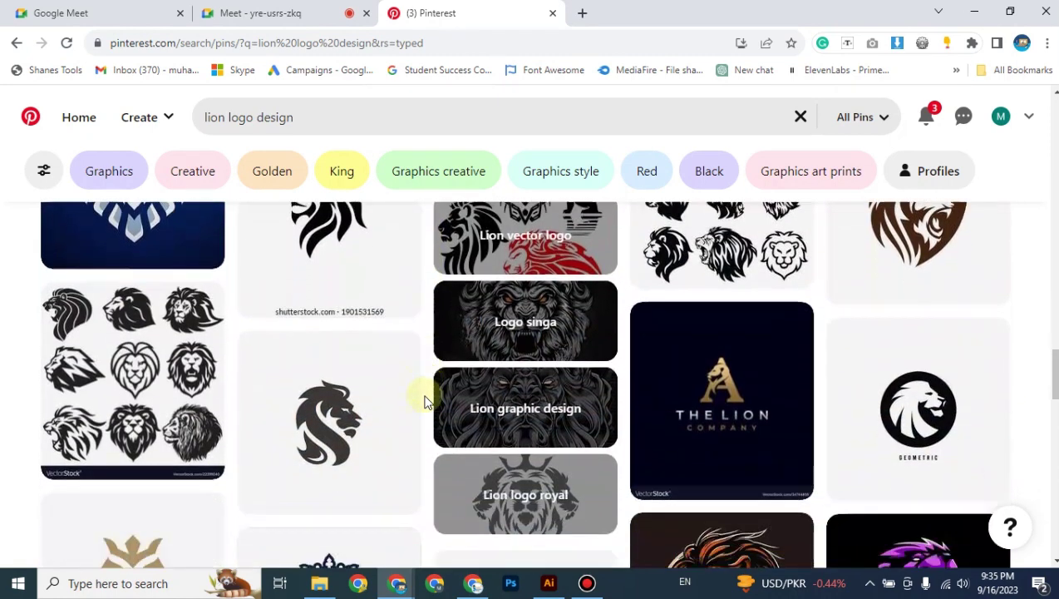
pyautogui.scroll(-1, 382, 350)
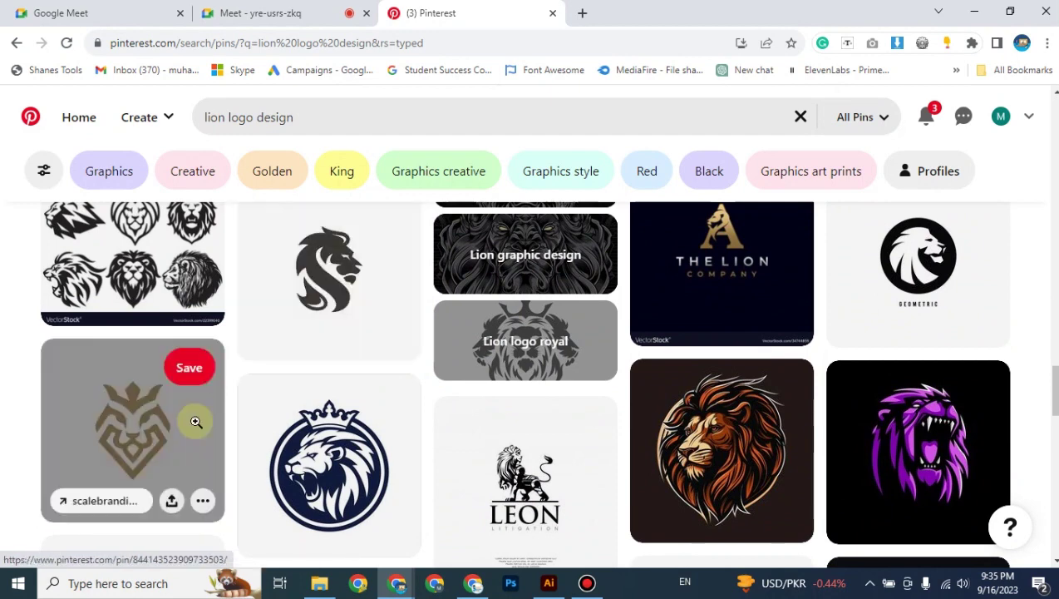
pyautogui.scroll(-1, 197, 422)
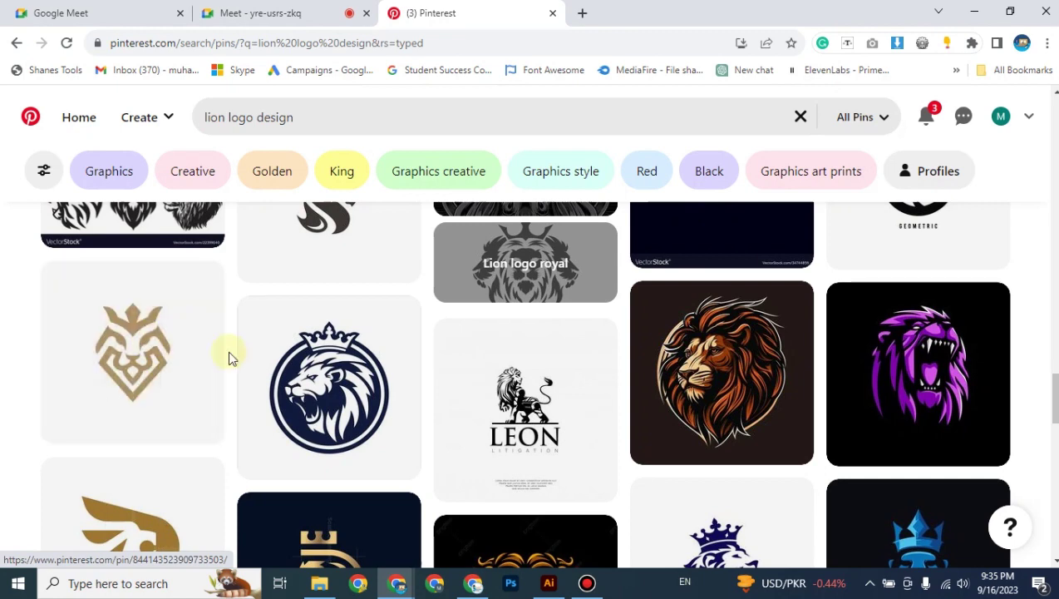
pyautogui.moveTo(161, 350)
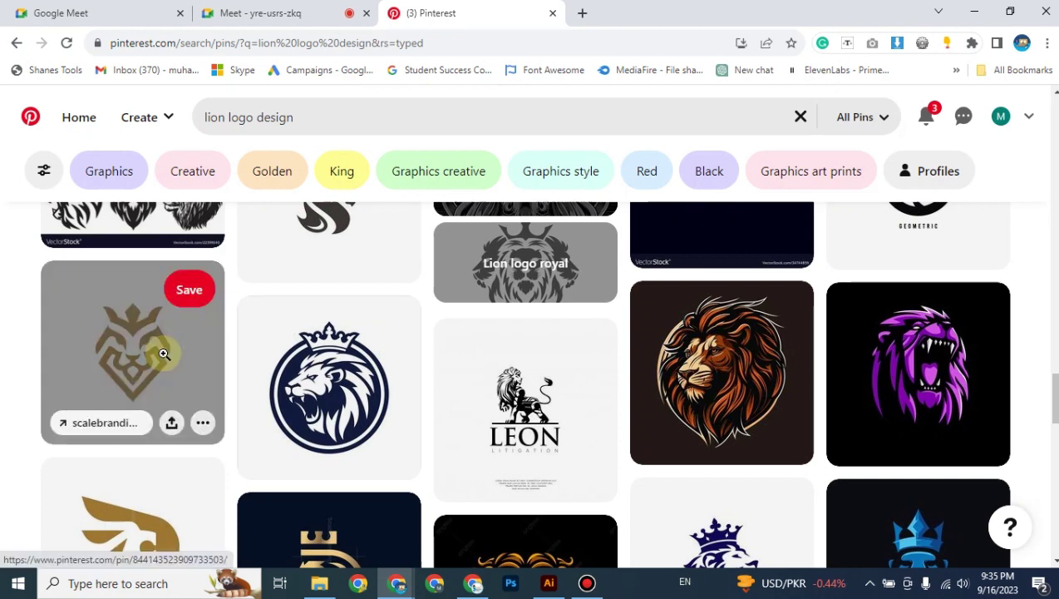
pyautogui.scroll(-1, 164, 354)
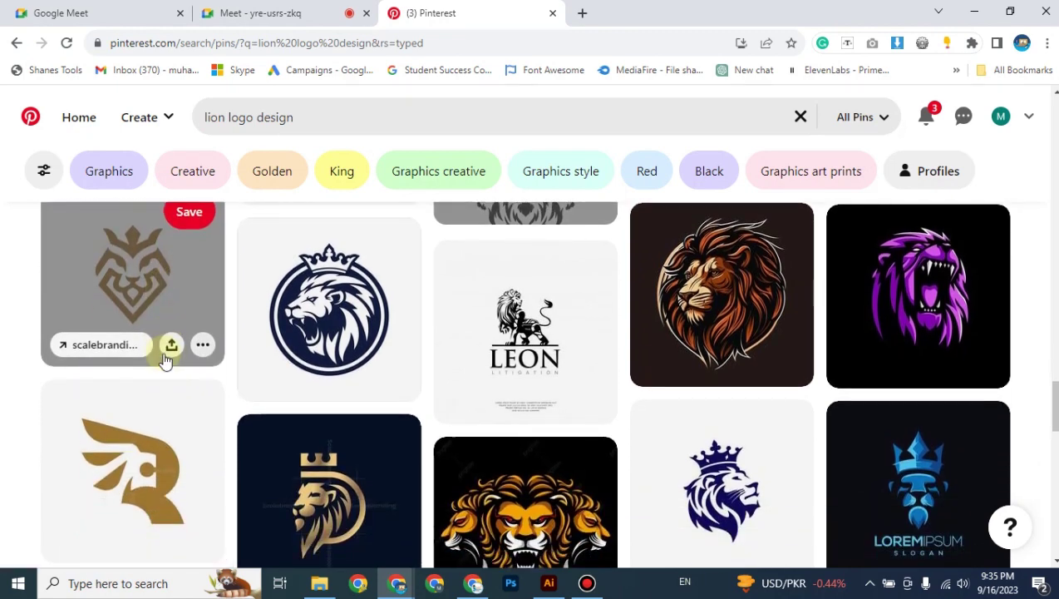
pyautogui.scroll(-2, 191, 383)
pyautogui.scroll(-3, 230, 410)
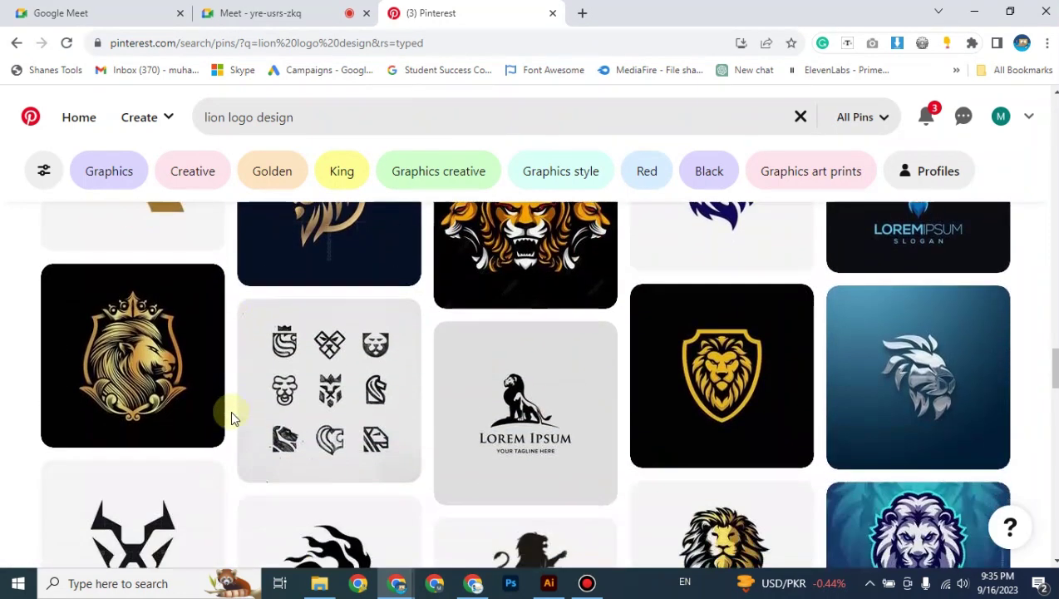
pyautogui.scroll(3, 233, 416)
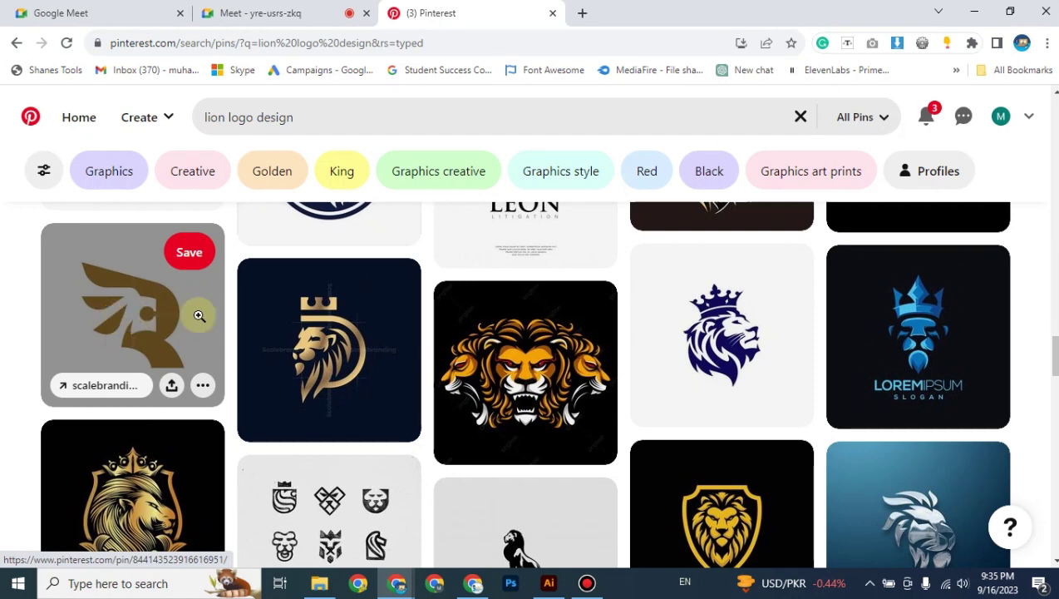
pyautogui.scroll(-2, 230, 316)
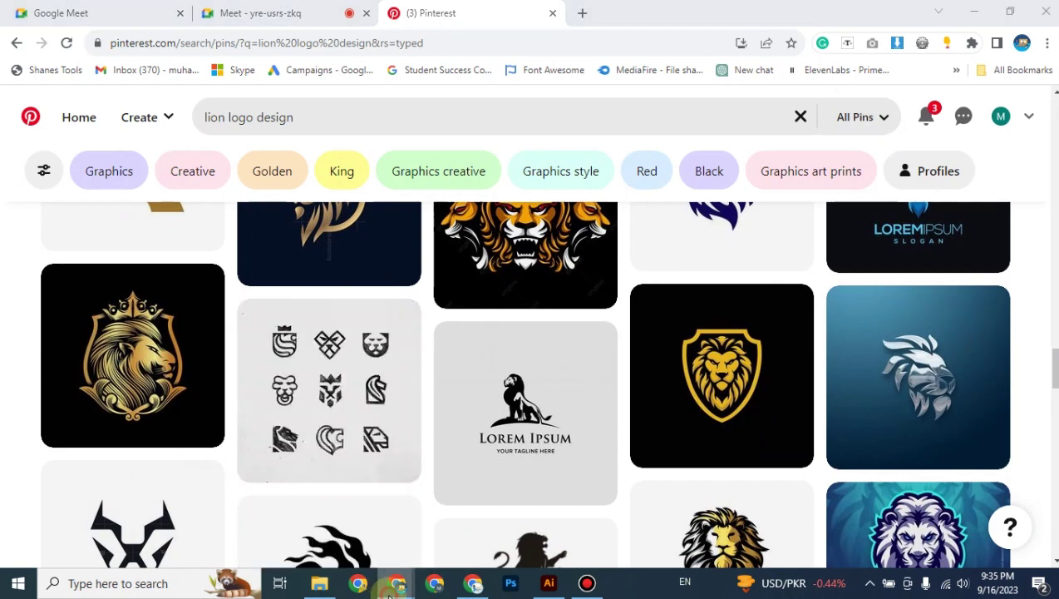
# Step: Switch to the Google Meet call, read the participants' in-call messages, and close the chat
pyautogui.moveTo(397, 583)
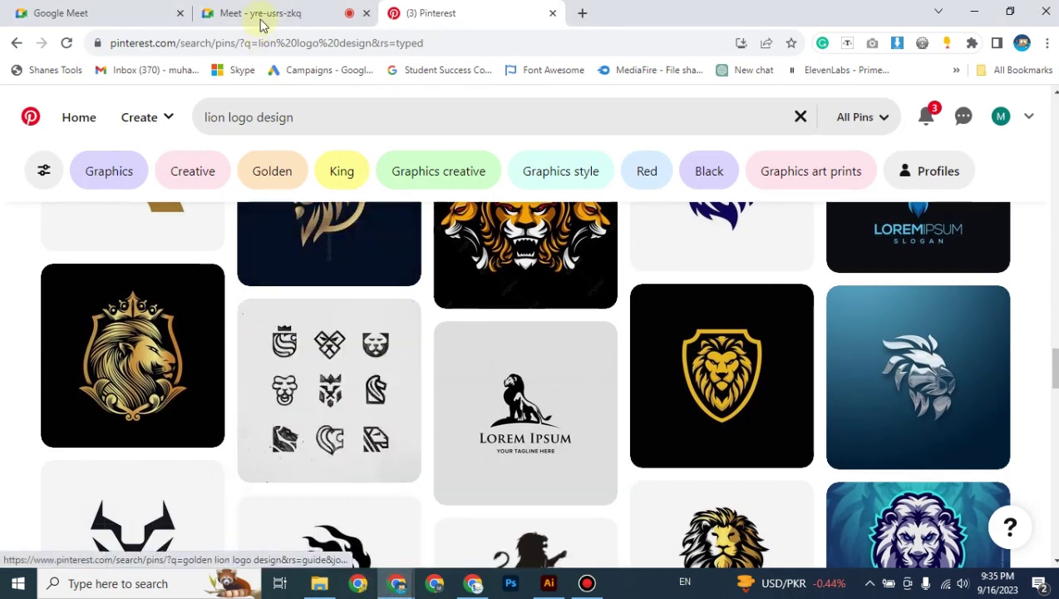
pyautogui.click(260, 14)
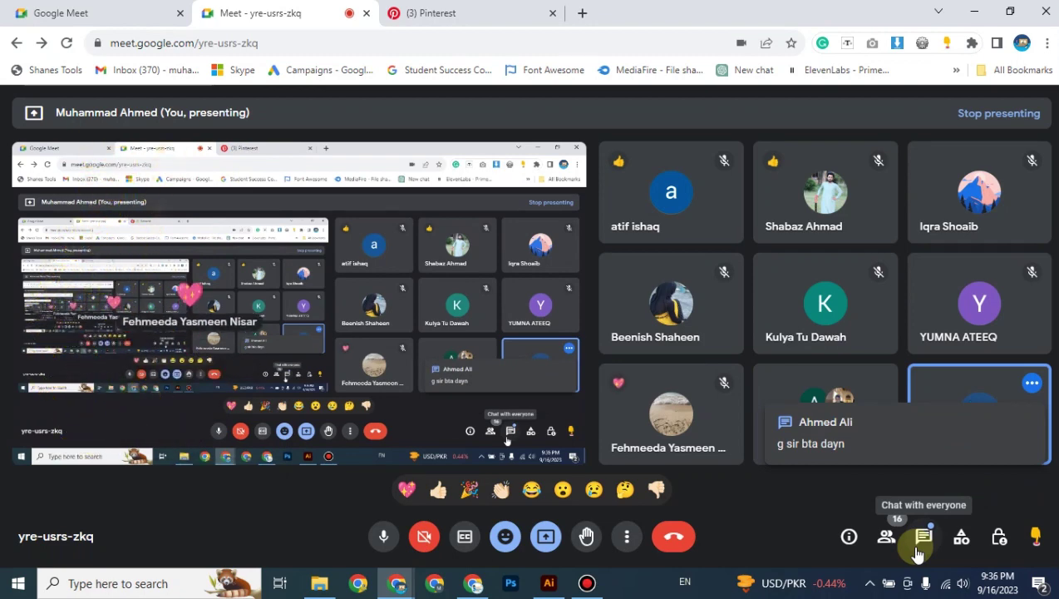
pyautogui.click(919, 549)
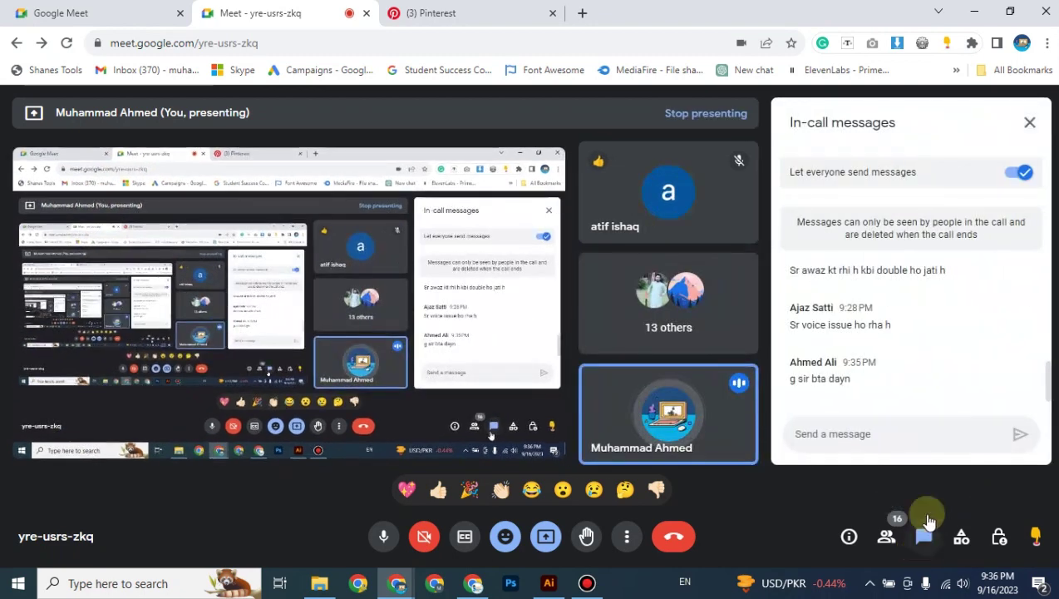
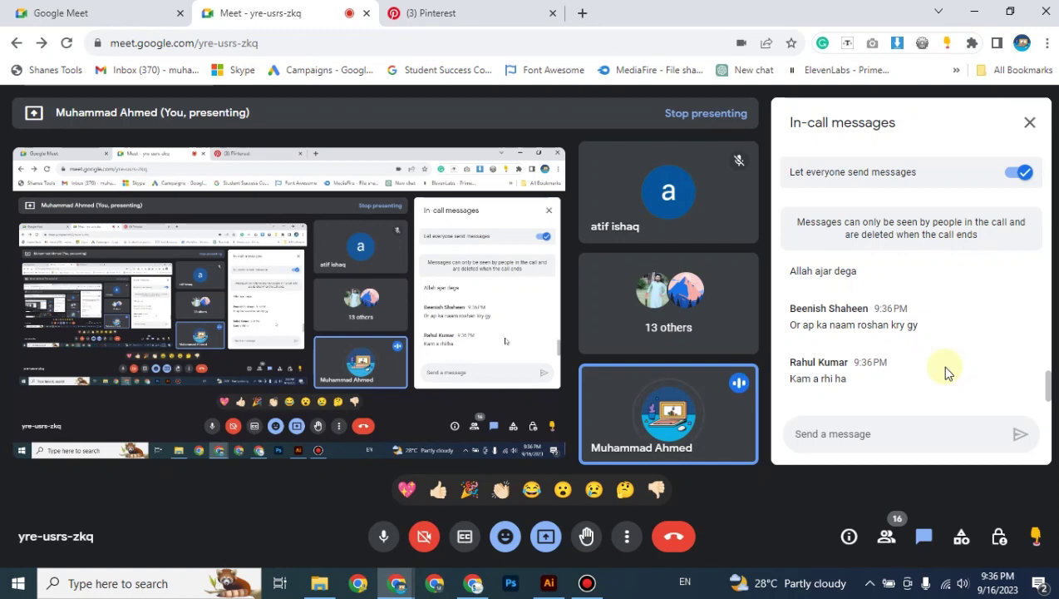
pyautogui.click(1029, 122)
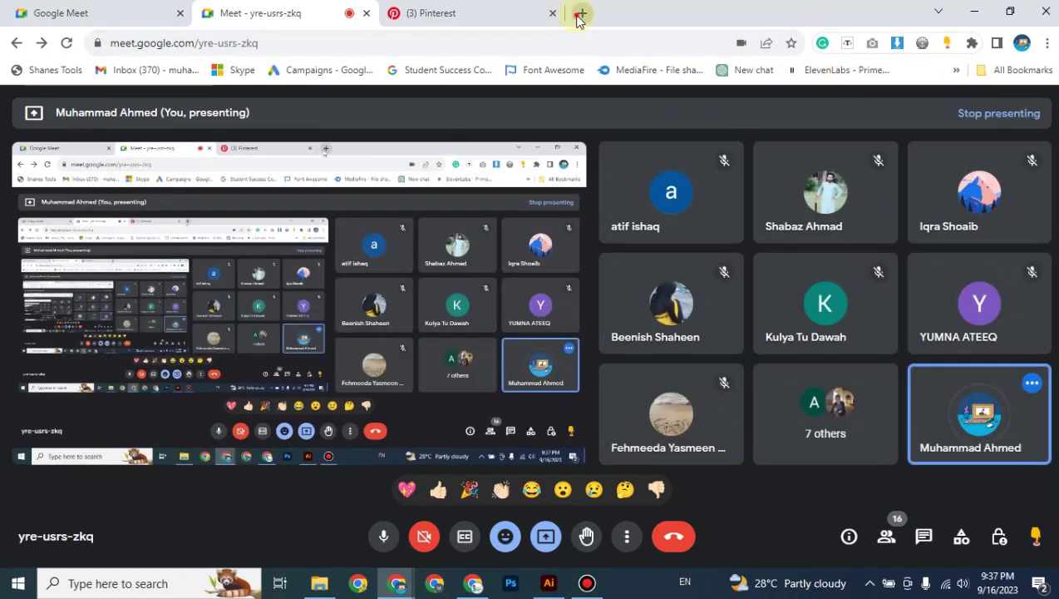
# Step: Open freepik.com in a new tab, check the Google Meet call for replies, and return to the Freepik home page
pyautogui.click(579, 13)
pyautogui.write('fre')
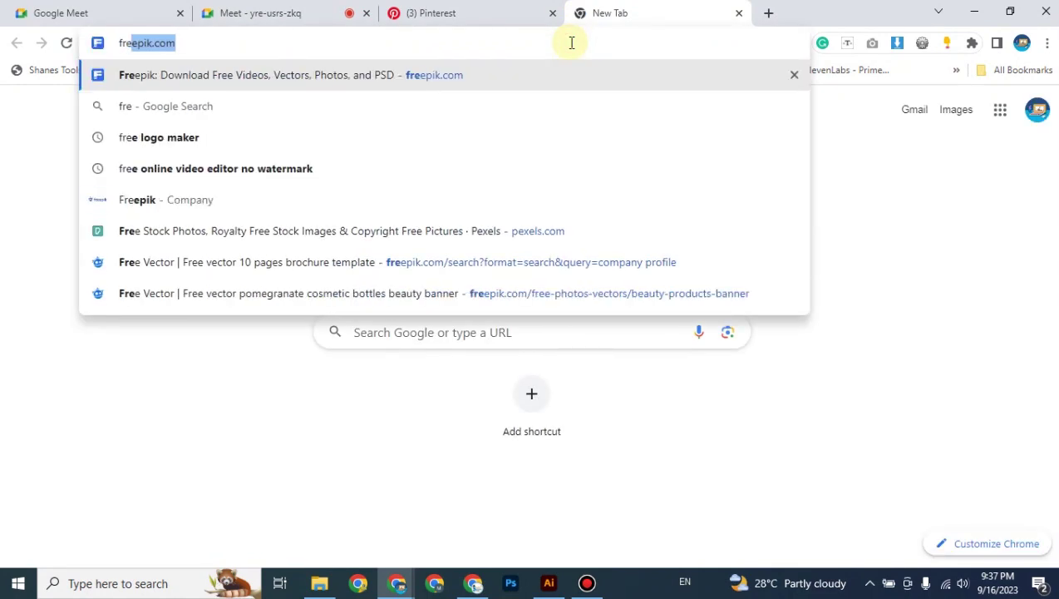
pyautogui.press('Return')
pyautogui.click(268, 14)
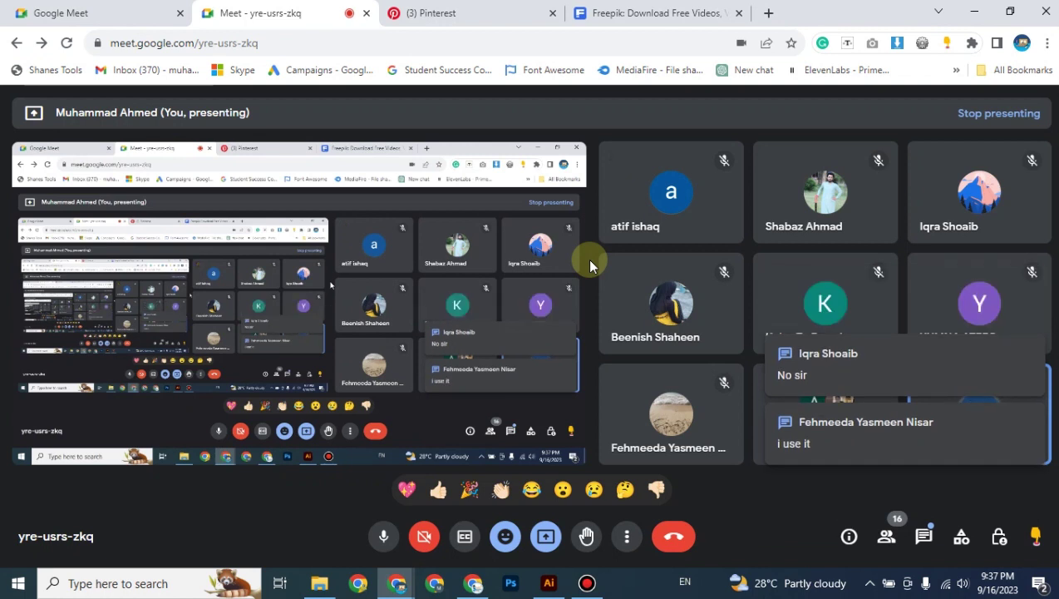
pyautogui.click(698, 23)
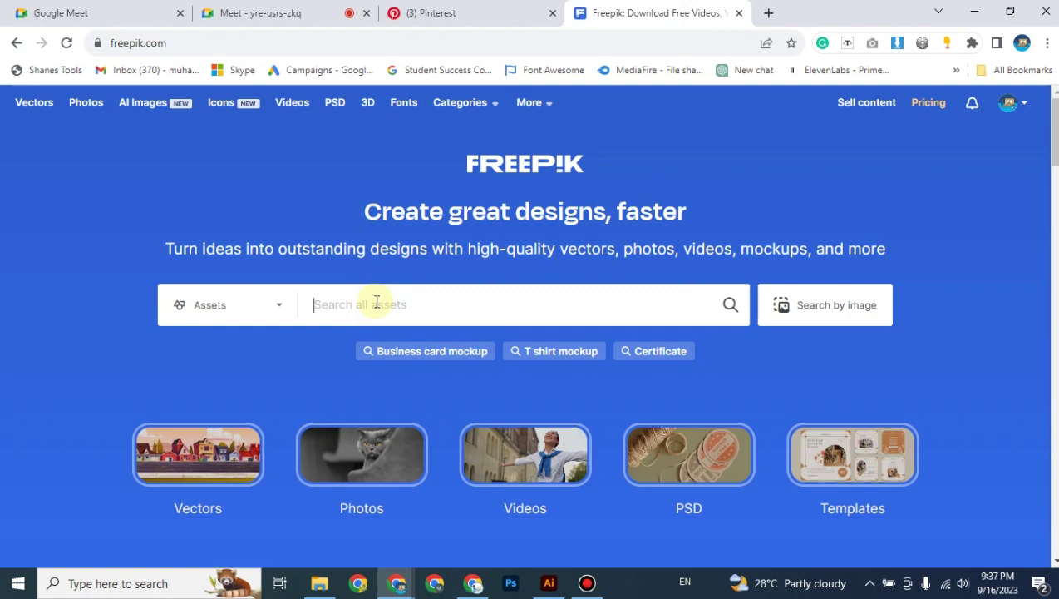
# Step: Search Freepik's assets for "Grill Restaurant logo"
pyautogui.write('Gril')
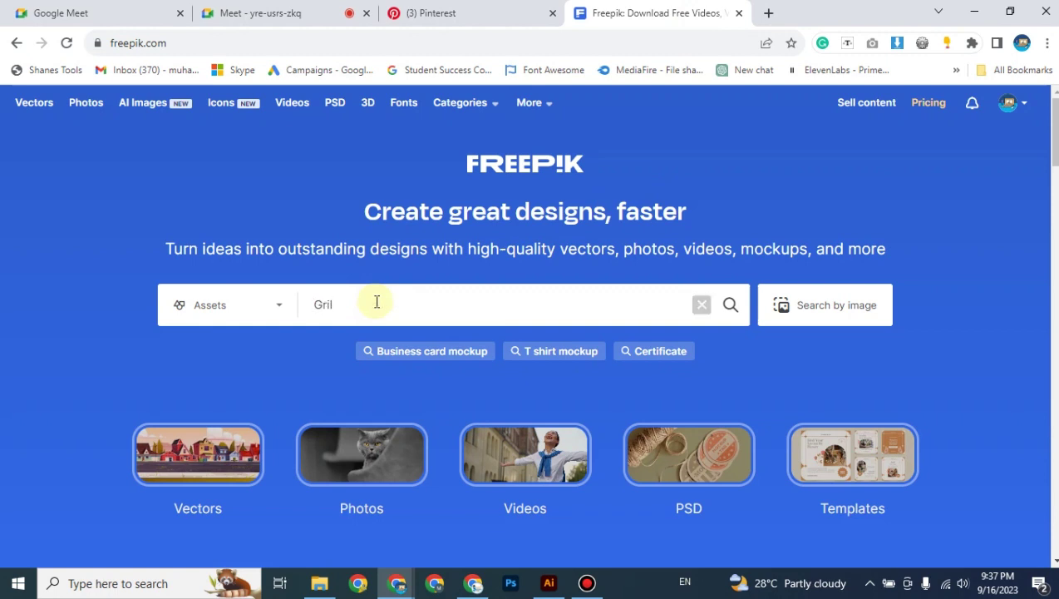
pyautogui.write('l Restaurant logo')
pyautogui.press('Return')
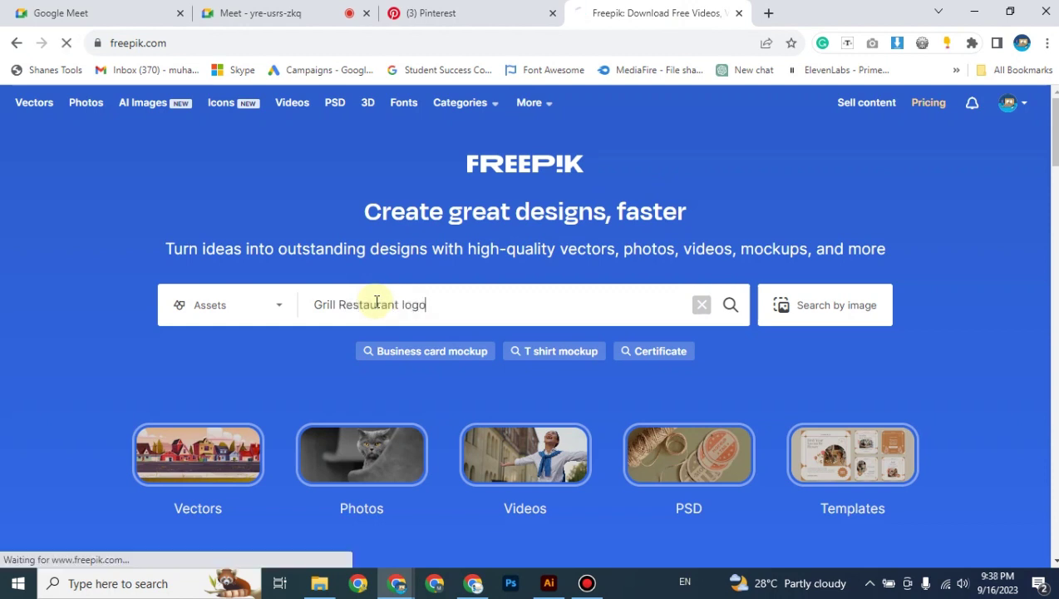
# Step: Examine the first grill restaurant logo results for flame, fork, spatula and meat motifs in the barbecue and steak house designs
pyautogui.scroll(-3, 420, 287)
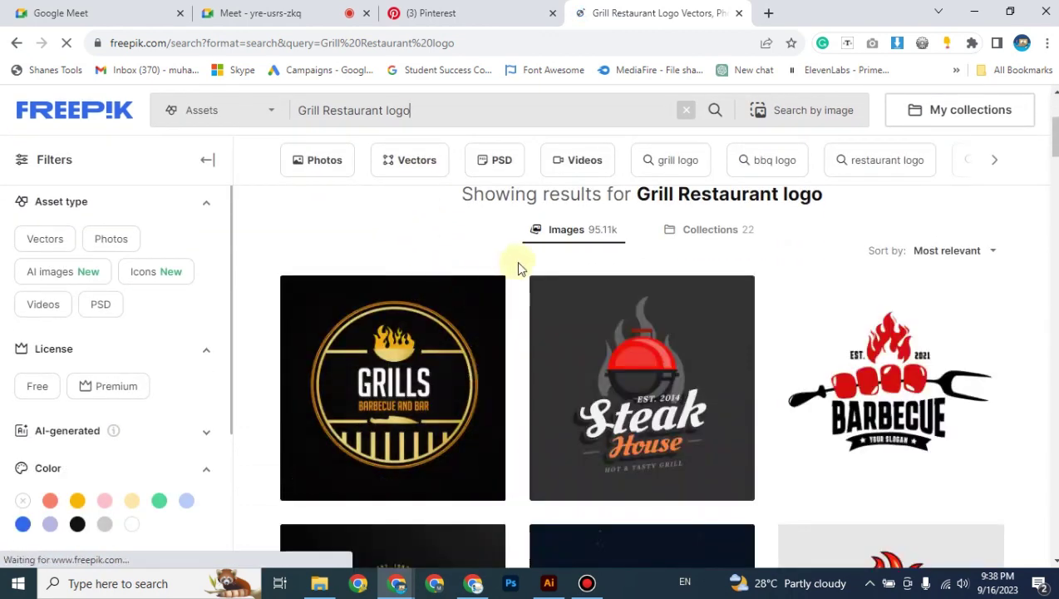
pyautogui.scroll(-2, 518, 265)
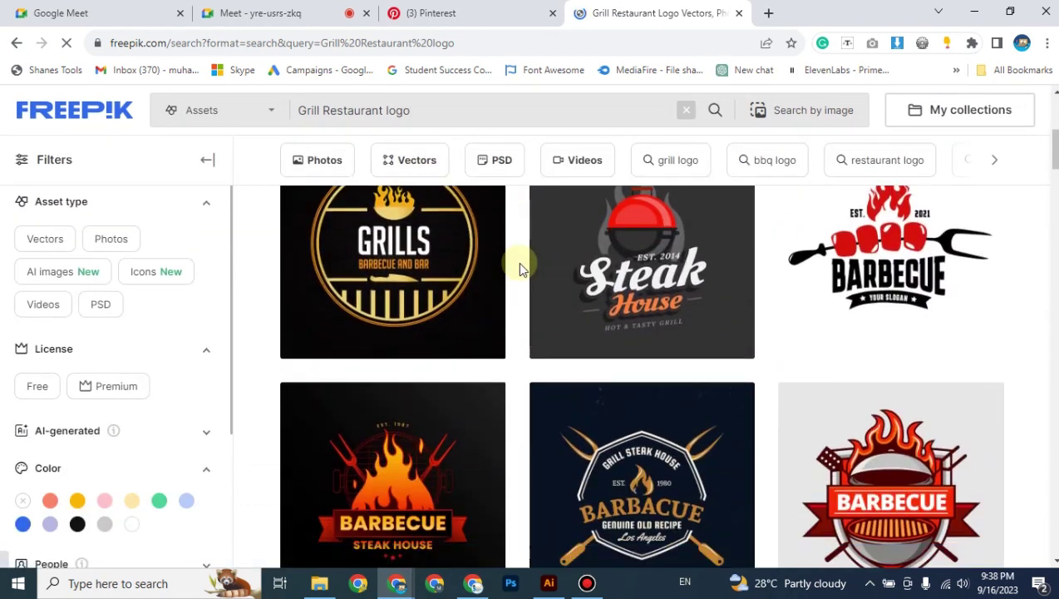
pyautogui.scroll(-1, 513, 297)
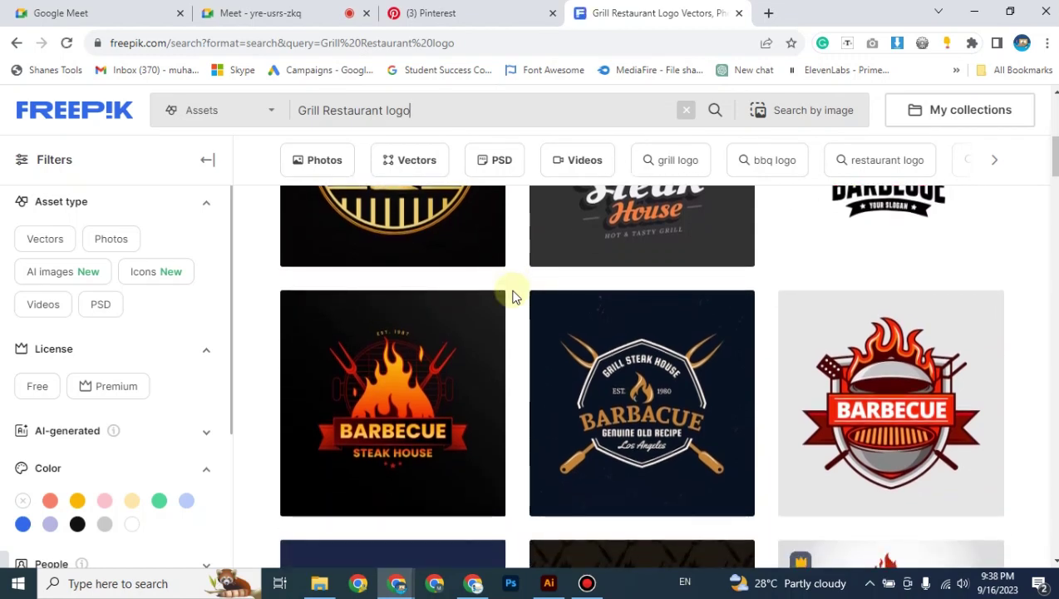
pyautogui.scroll(-3, 514, 297)
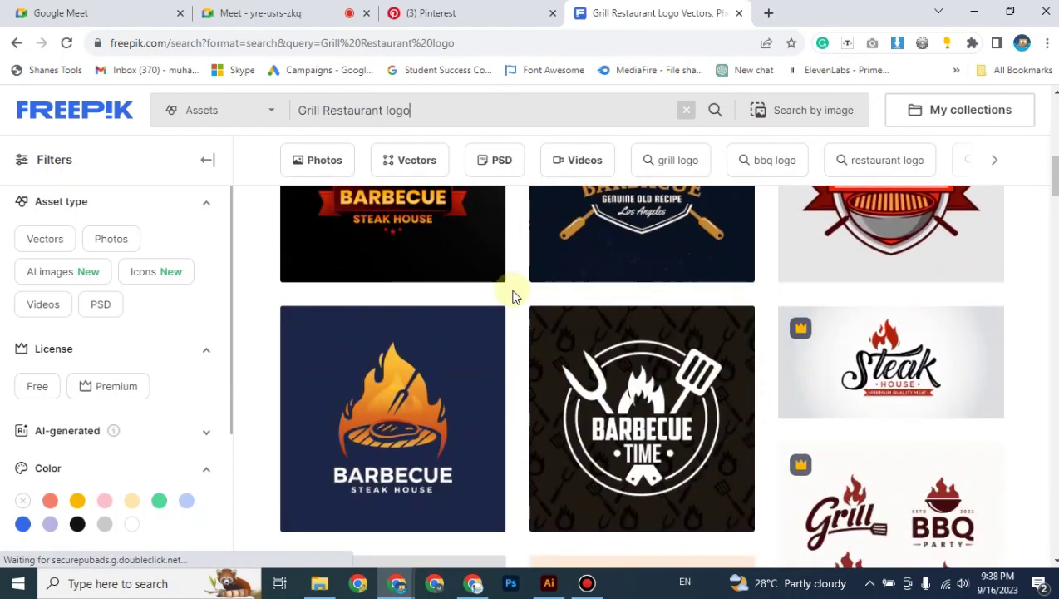
pyautogui.scroll(-2, 514, 297)
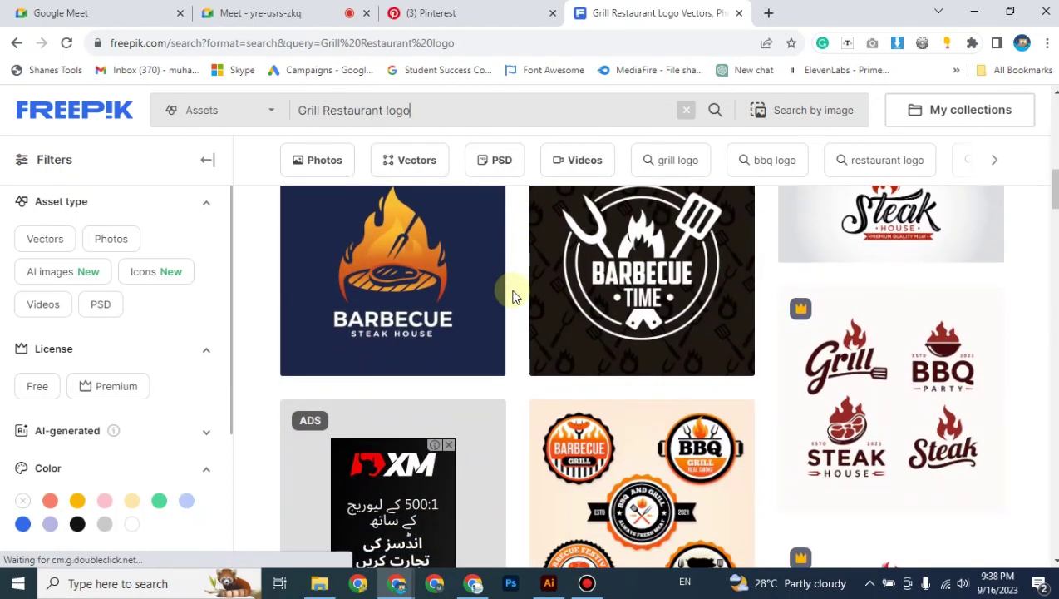
pyautogui.scroll(2, 513, 297)
pyautogui.scroll(-2, 513, 297)
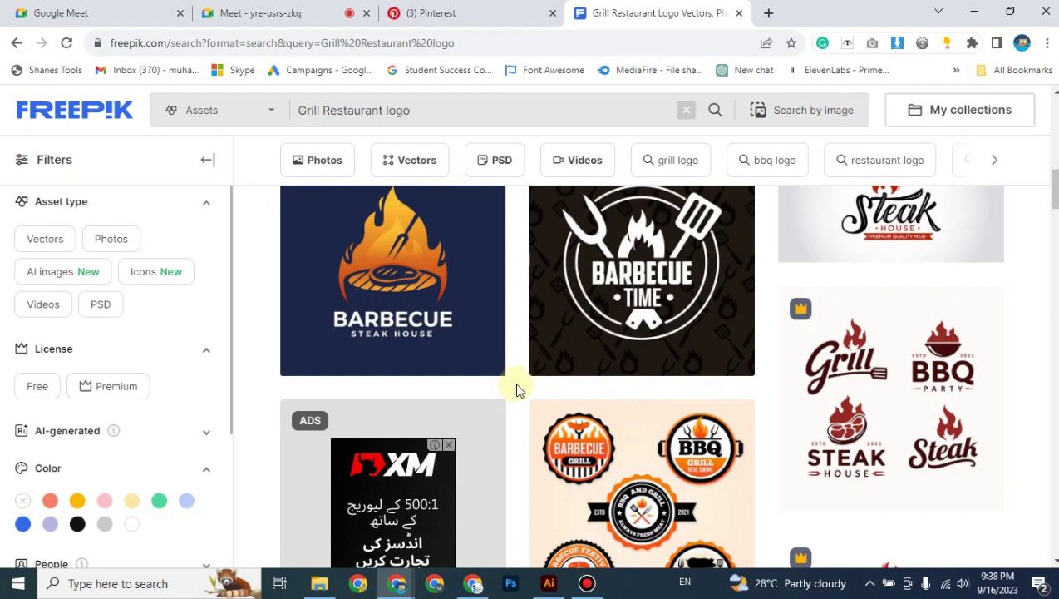
pyautogui.scroll(-3, 516, 388)
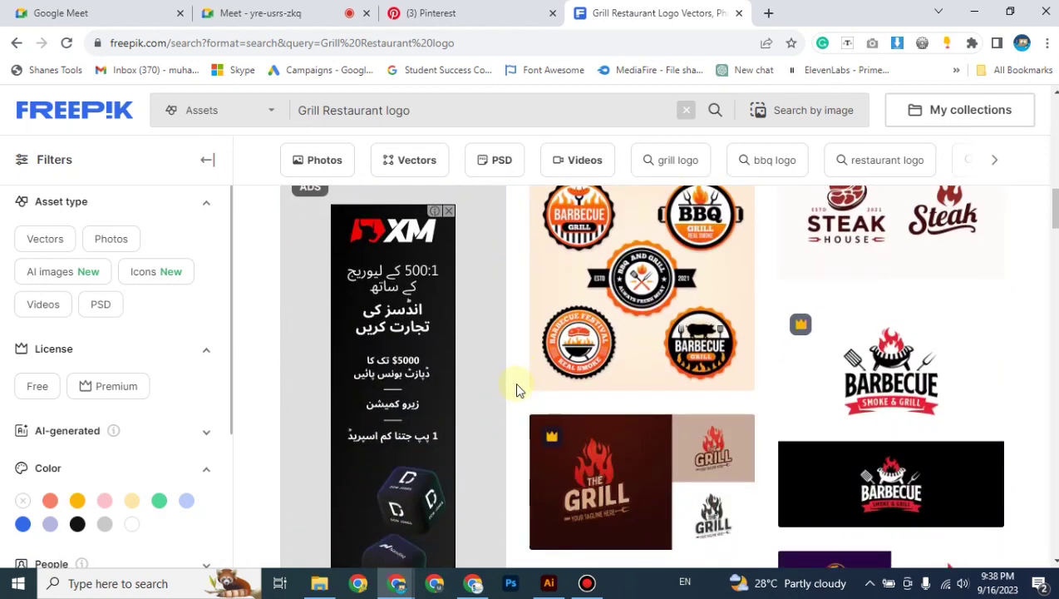
pyautogui.scroll(-2, 516, 389)
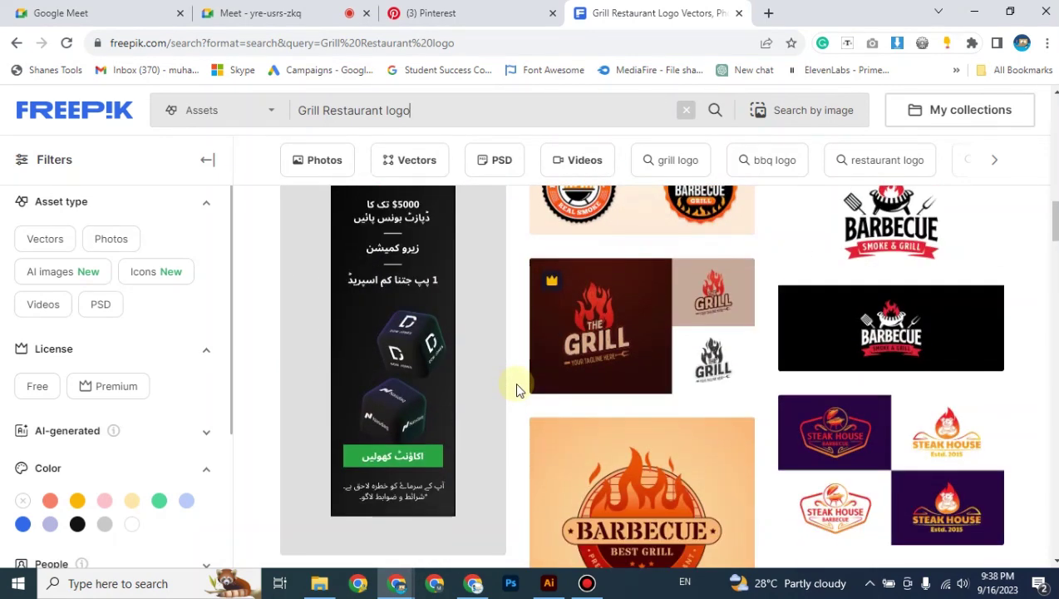
# Step: Examine further grill logo results, comparing badge layouts, colours and ways flames are combined with lettering, meat and utensils
pyautogui.scroll(-1, 515, 389)
pyautogui.scroll(-2, 516, 389)
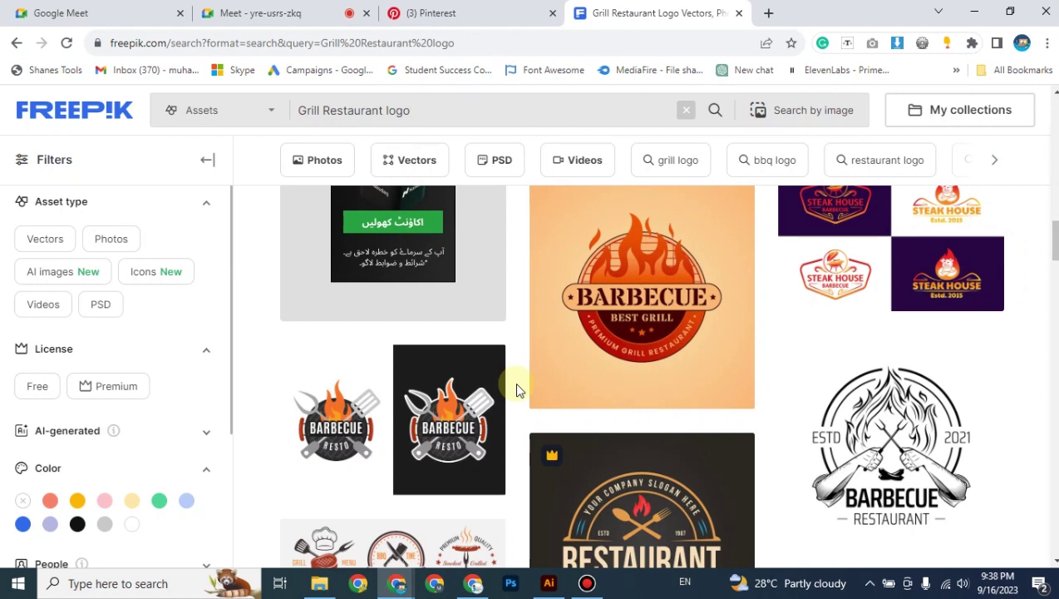
pyautogui.scroll(-2, 515, 389)
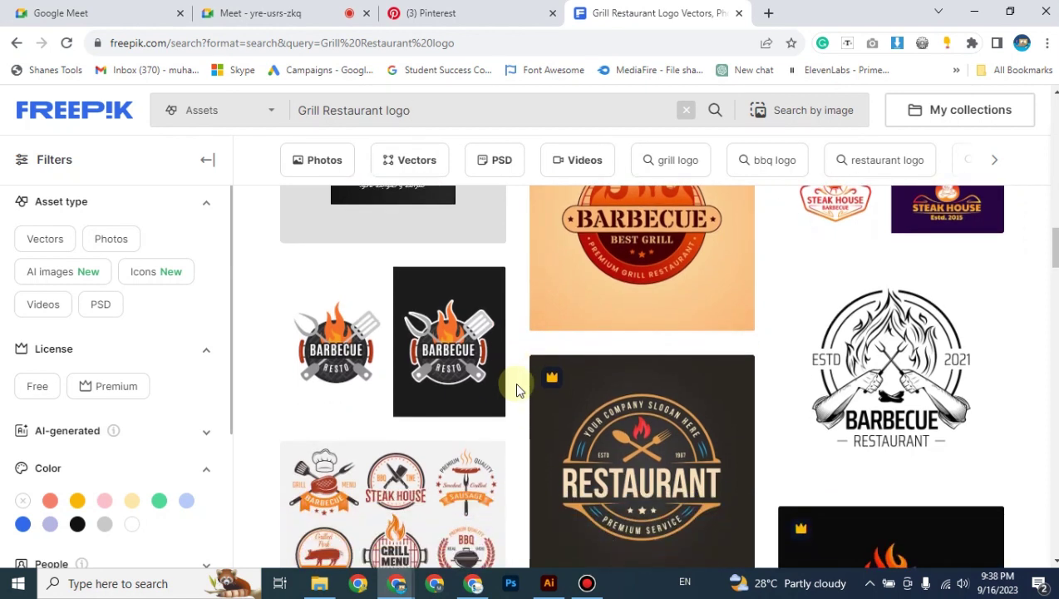
pyautogui.scroll(-2, 517, 390)
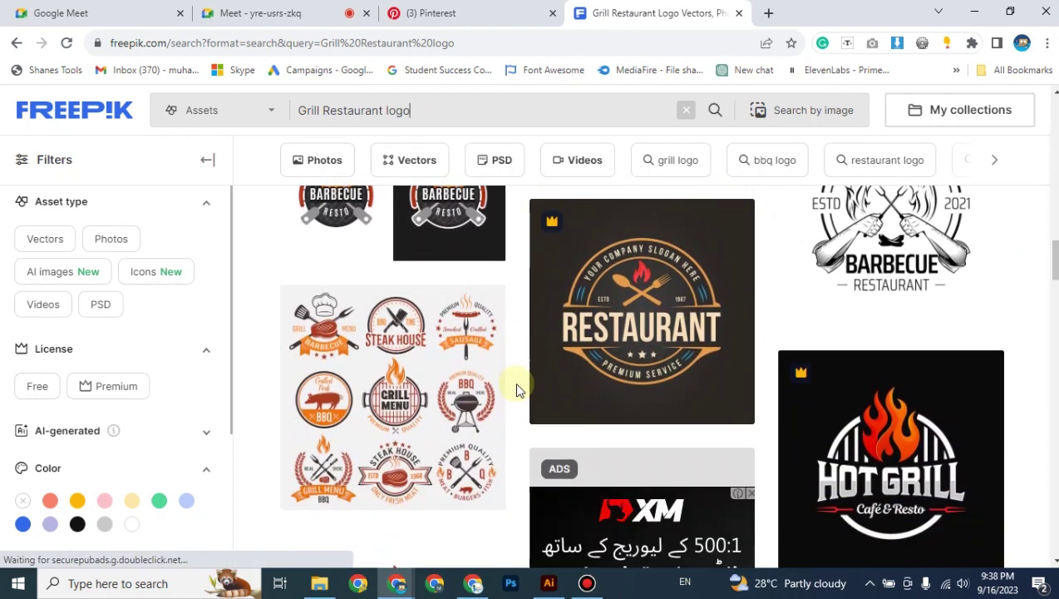
pyautogui.scroll(-3, 516, 389)
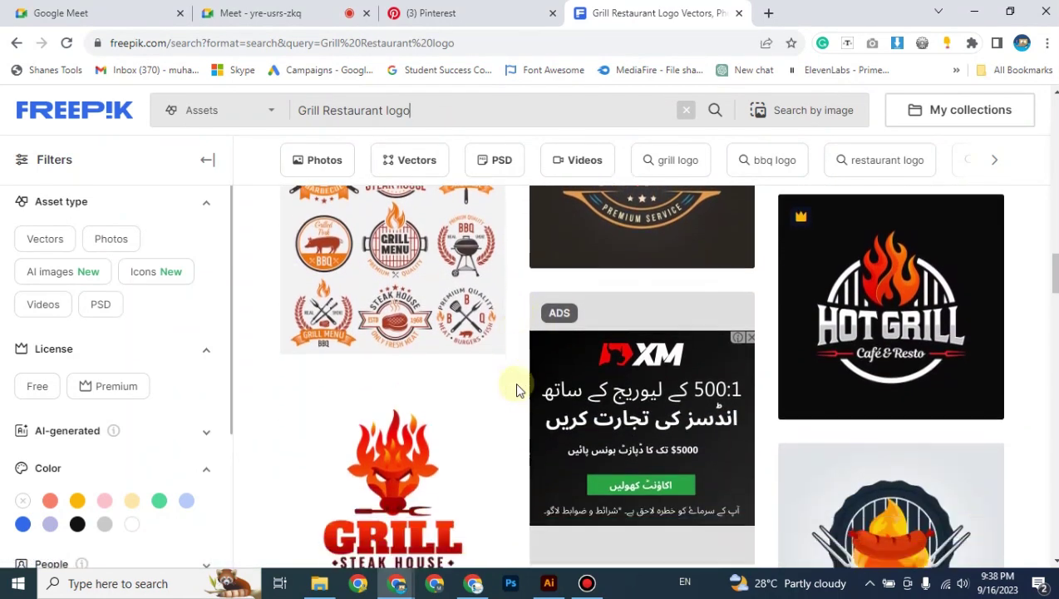
pyautogui.scroll(-2, 517, 389)
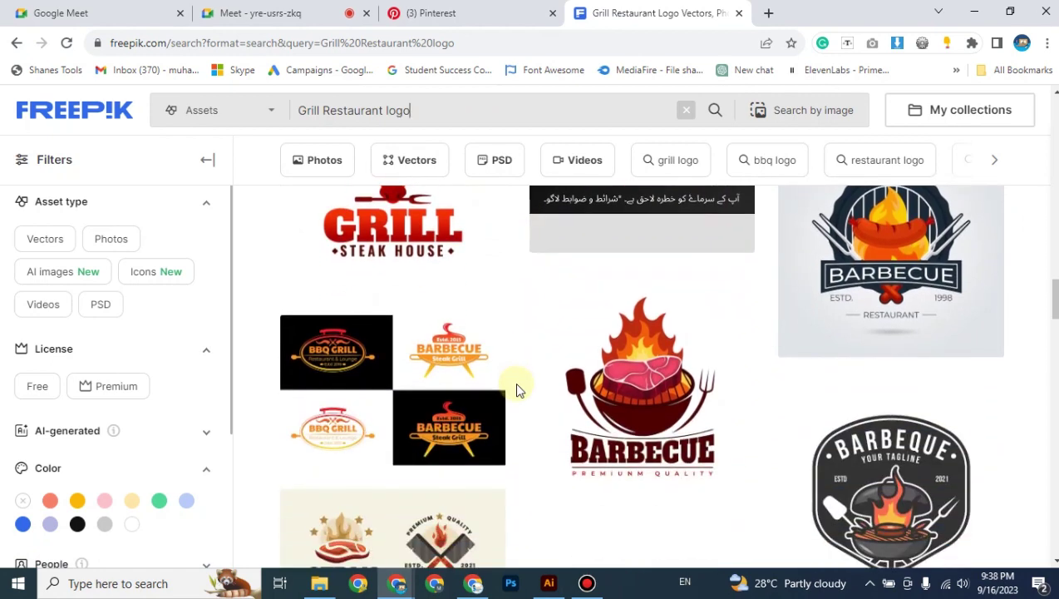
pyautogui.scroll(-2, 517, 389)
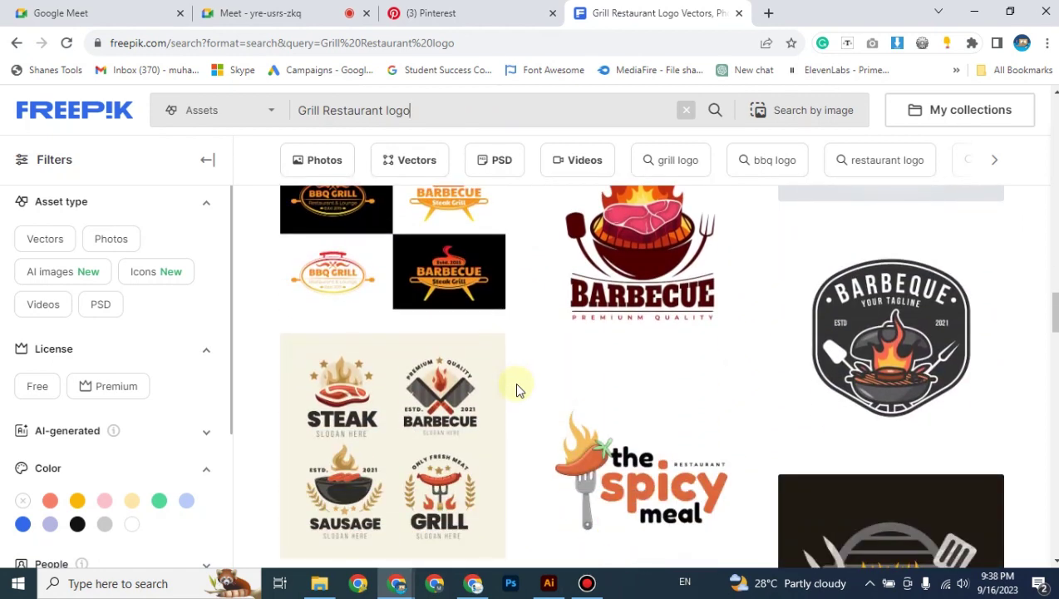
pyautogui.scroll(-2, 516, 389)
pyautogui.scroll(-1, 517, 389)
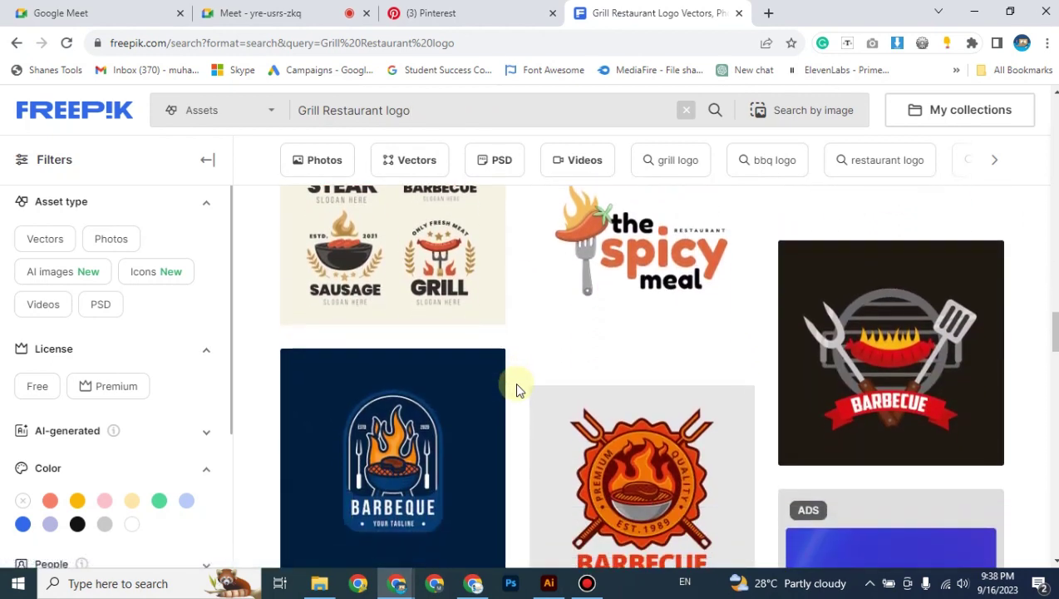
pyautogui.scroll(-2, 516, 387)
pyautogui.moveTo(432, 351)
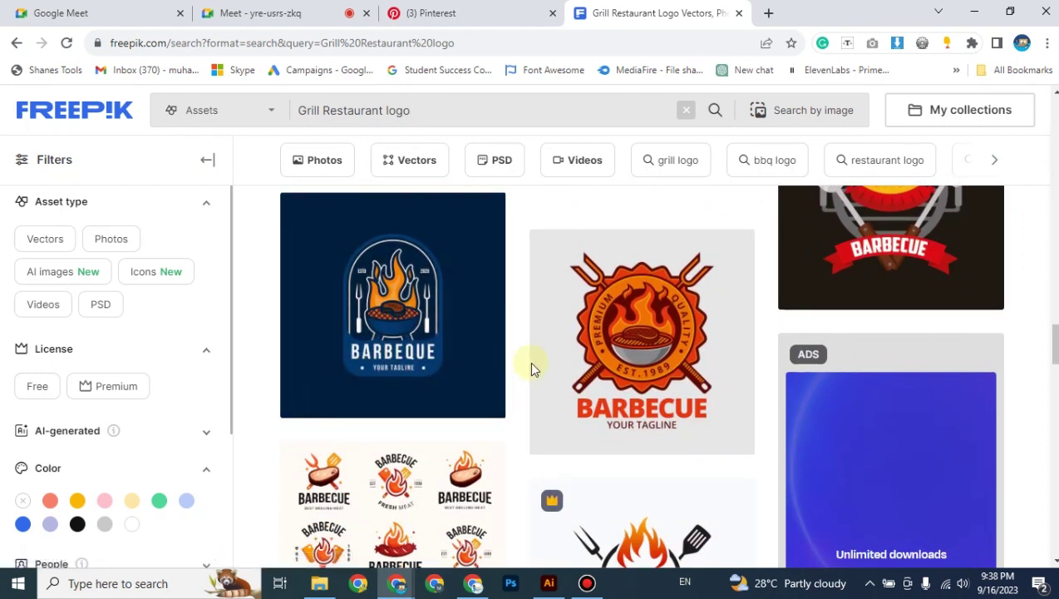
# Step: Open the free detailed barbecue logo template with six designs, examine its download option and file types, and close the preview
pyautogui.scroll(-2, 516, 358)
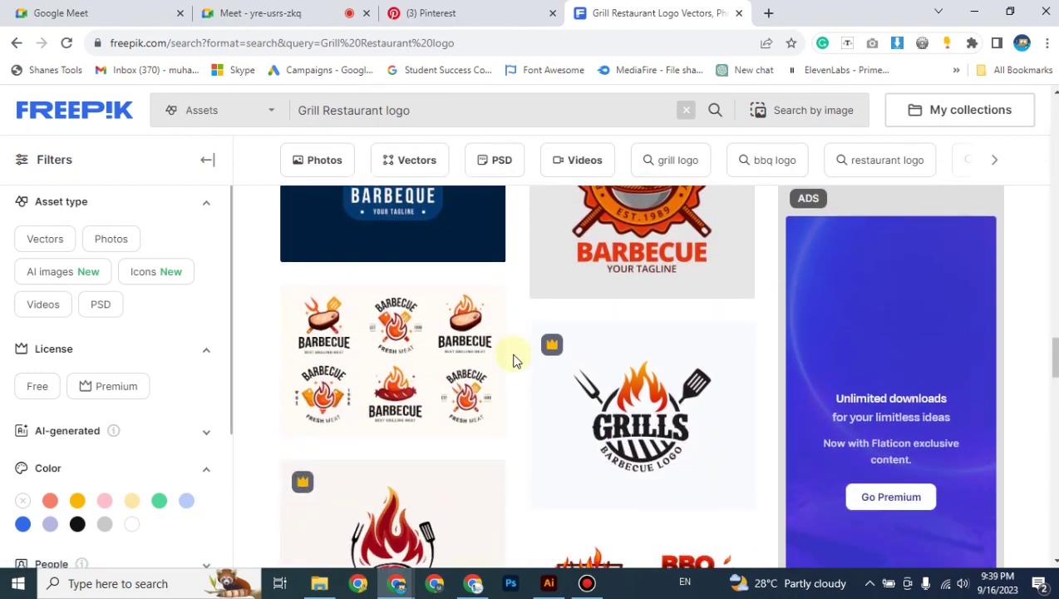
pyautogui.click(406, 362)
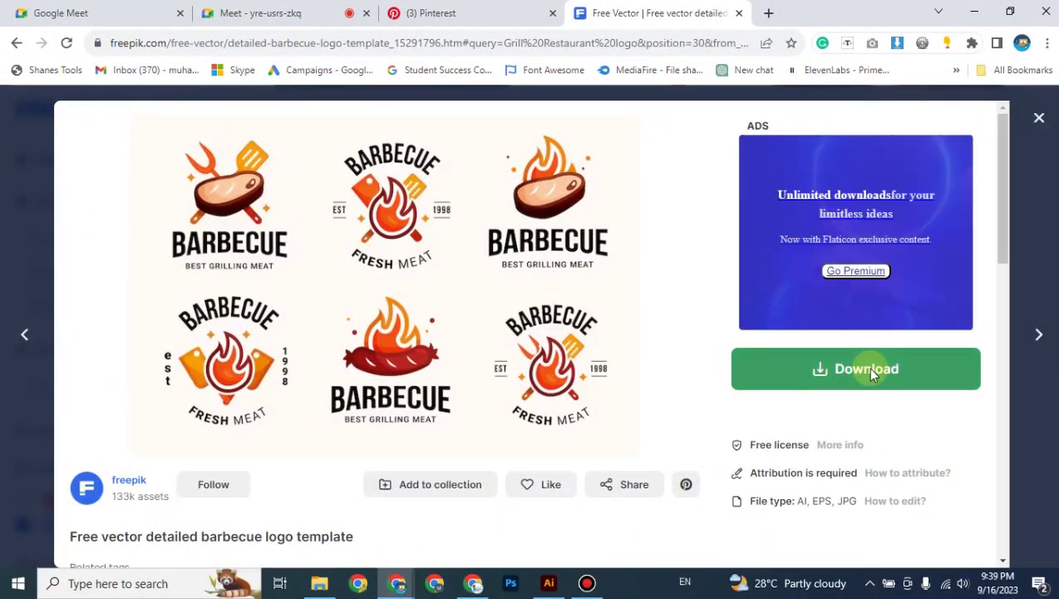
pyautogui.click(870, 373)
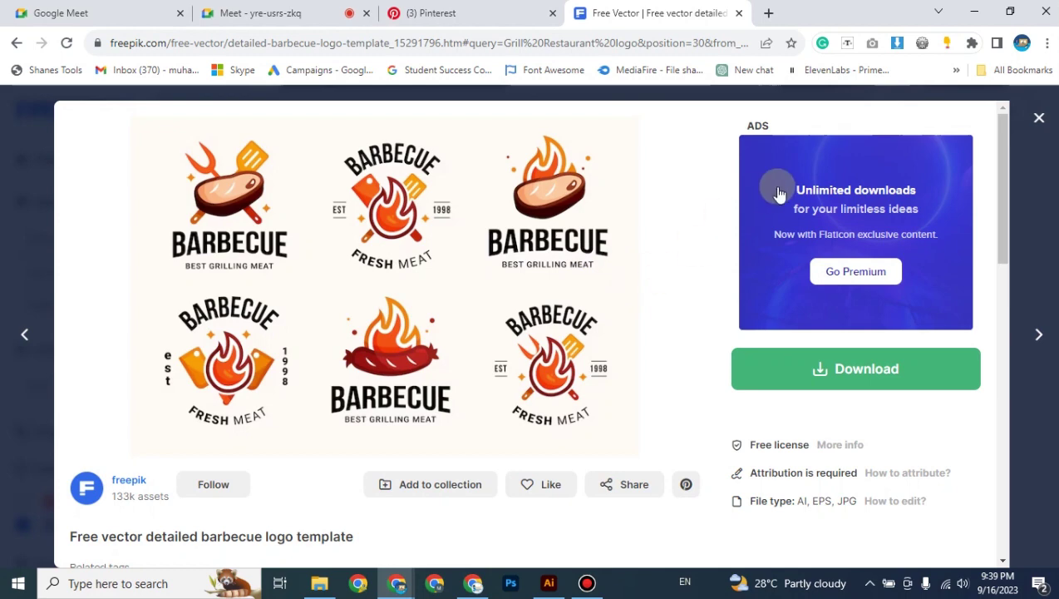
pyautogui.click(1039, 117)
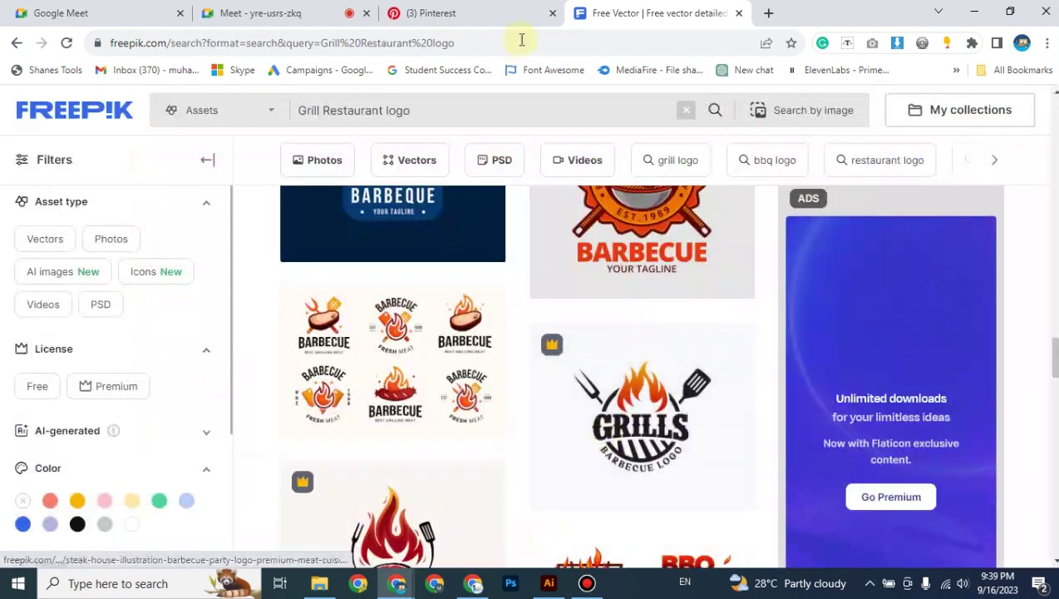
# Step: Return to the Pinterest lion logo design results and look through the pins for lion head, full-body and crowned variations
pyautogui.click(504, 11)
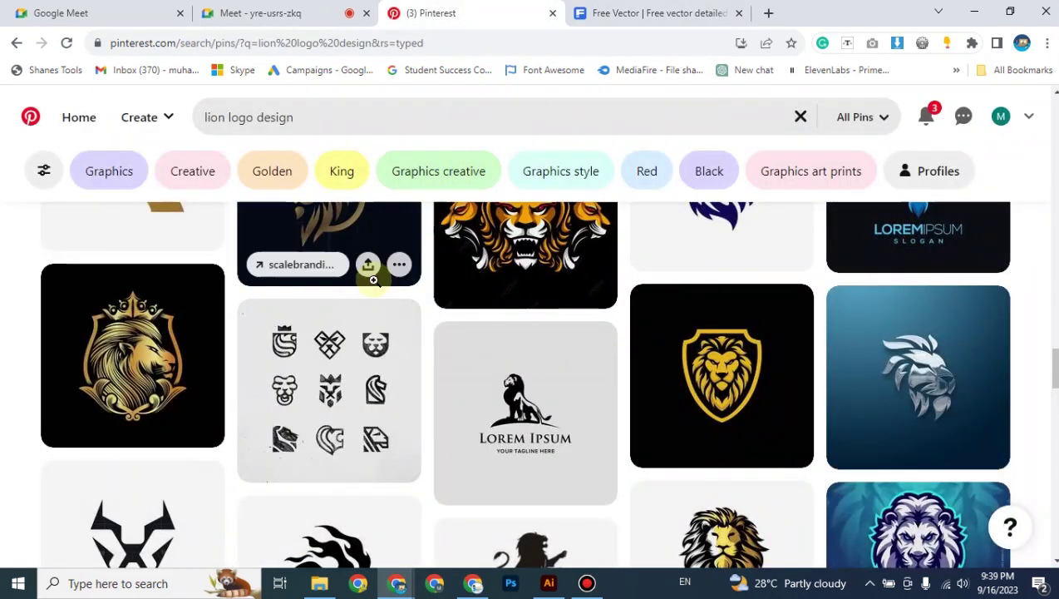
pyautogui.scroll(-2, 430, 316)
pyautogui.scroll(-2, 430, 321)
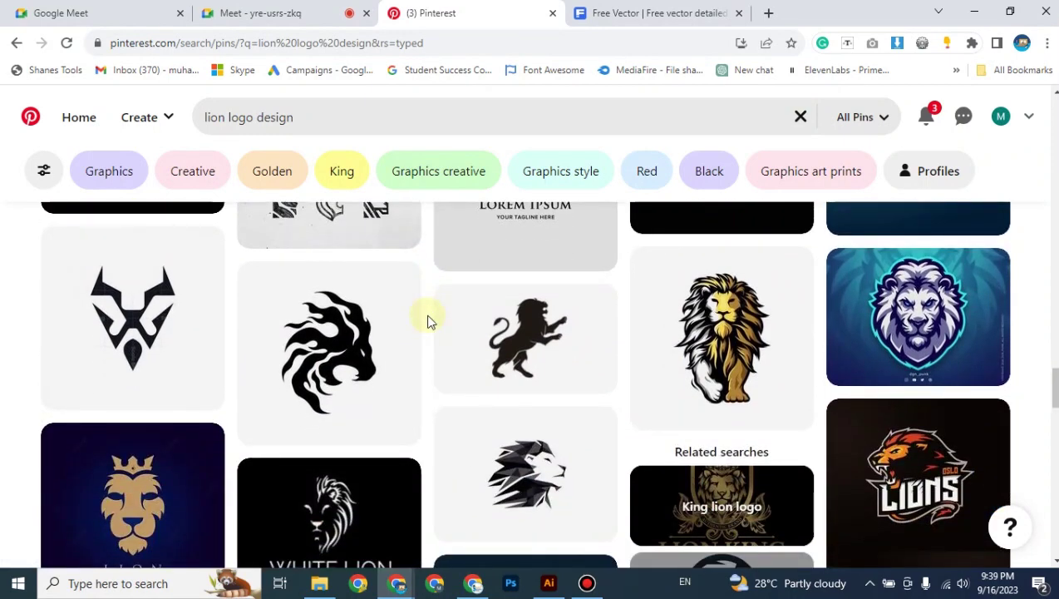
pyautogui.scroll(-2, 430, 321)
pyautogui.scroll(-1, 430, 321)
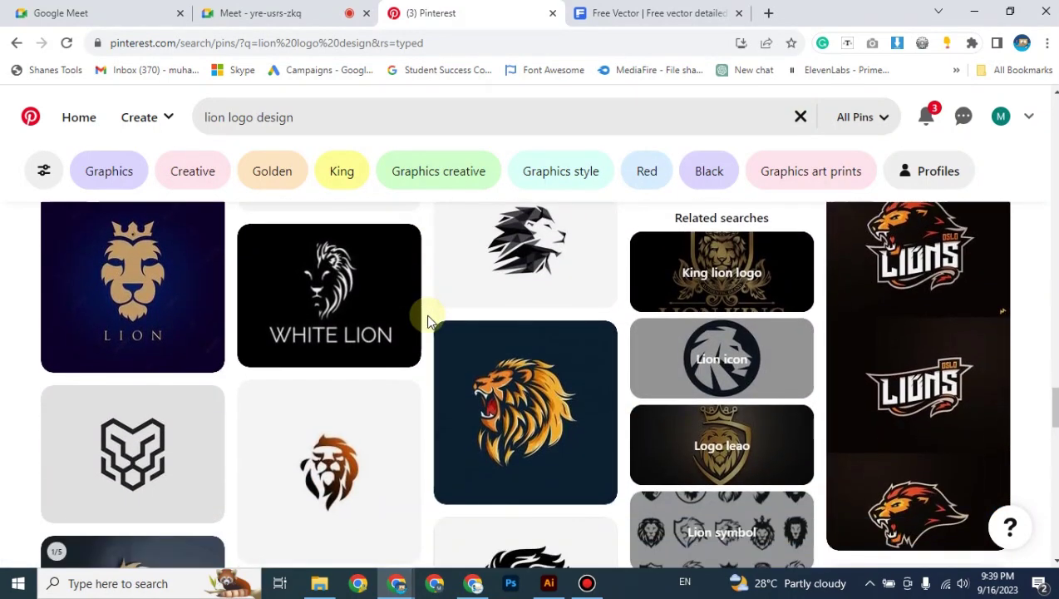
pyautogui.scroll(9, 430, 321)
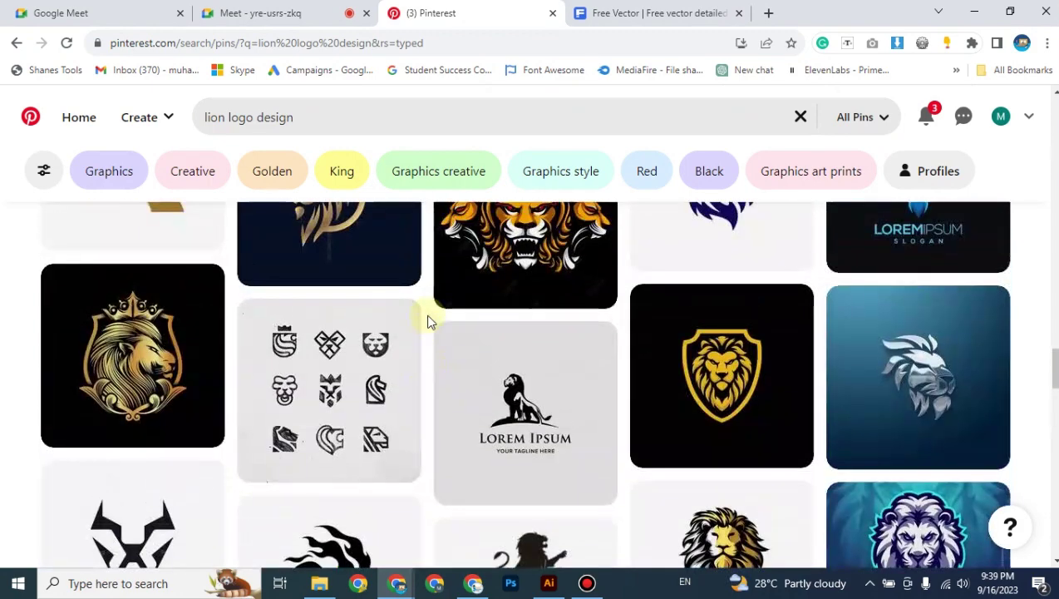
pyautogui.scroll(8, 430, 321)
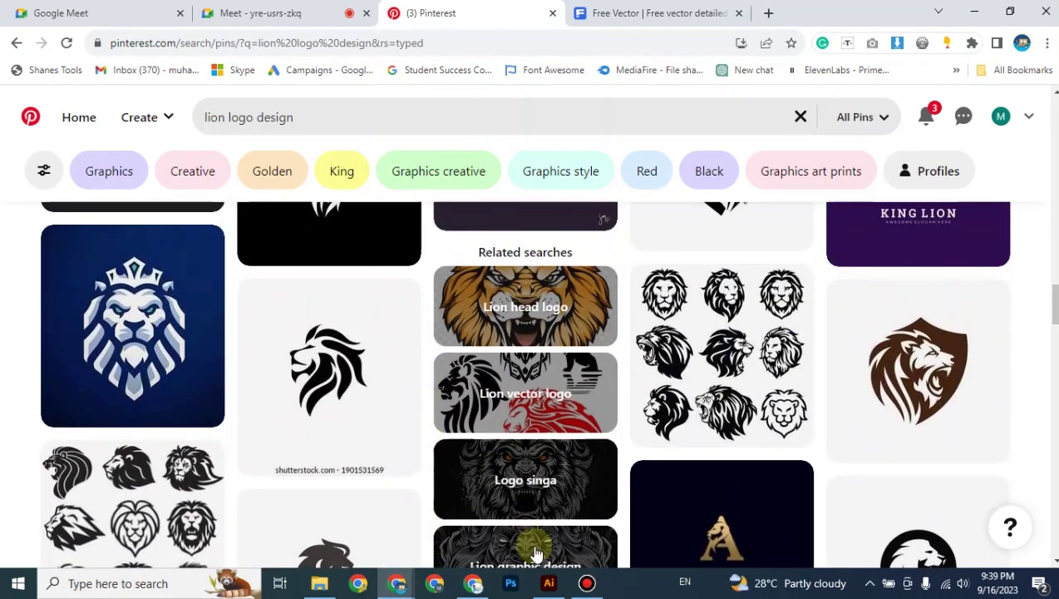
# Step: Switch to Illustrator and add a blank portrait artboard about 833 × 1227 px to the left of the mind-mapping artboard
pyautogui.click(549, 583)
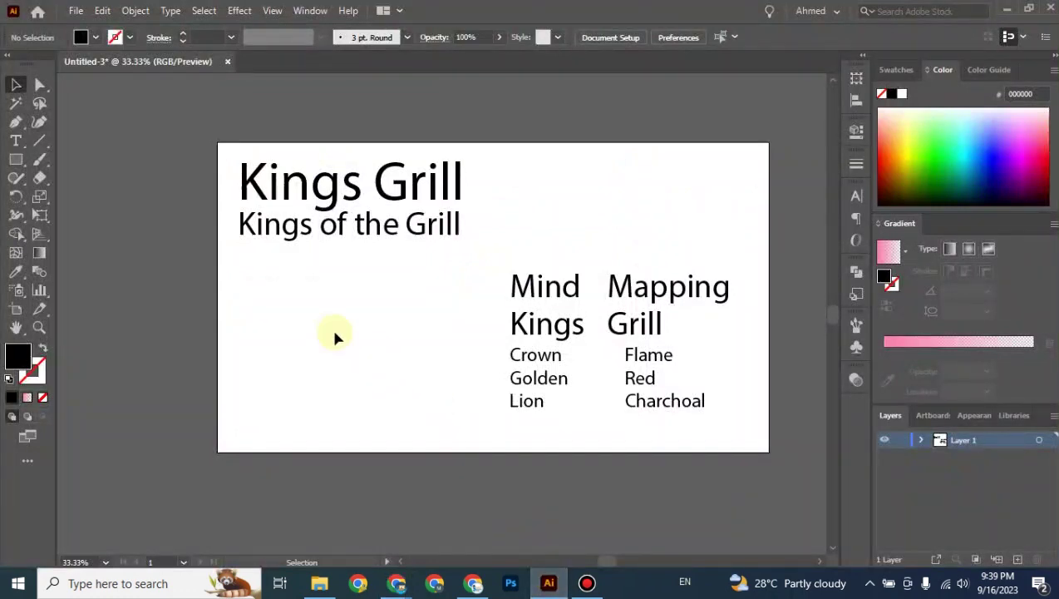
pyautogui.moveTo(336, 336); pyautogui.dragTo(491, 318)
pyautogui.hotkey('ctrl', '-')
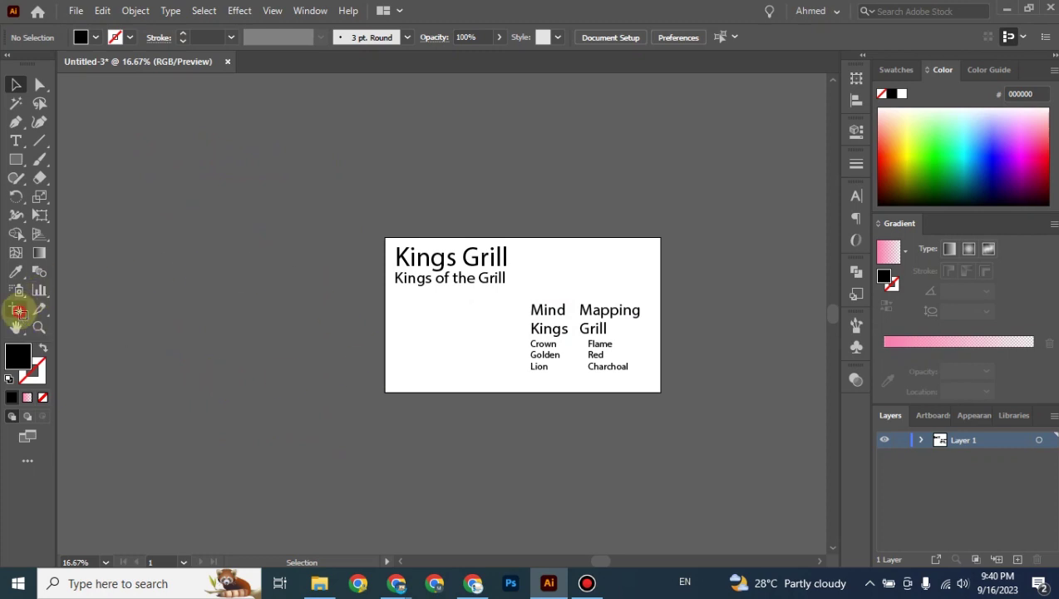
pyautogui.click(17, 310)
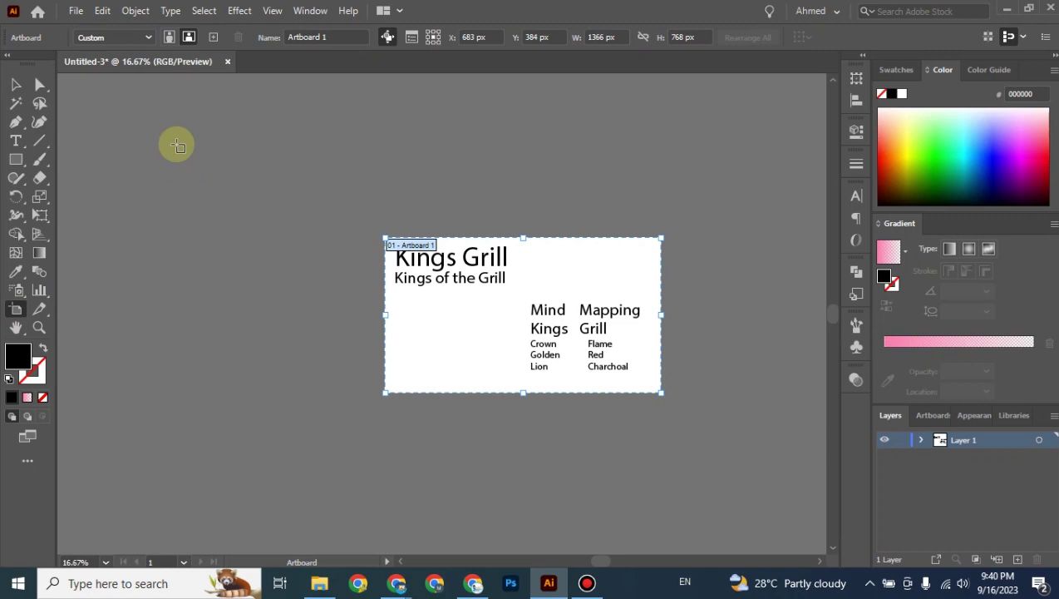
pyautogui.moveTo(177, 145); pyautogui.dragTo(346, 392)
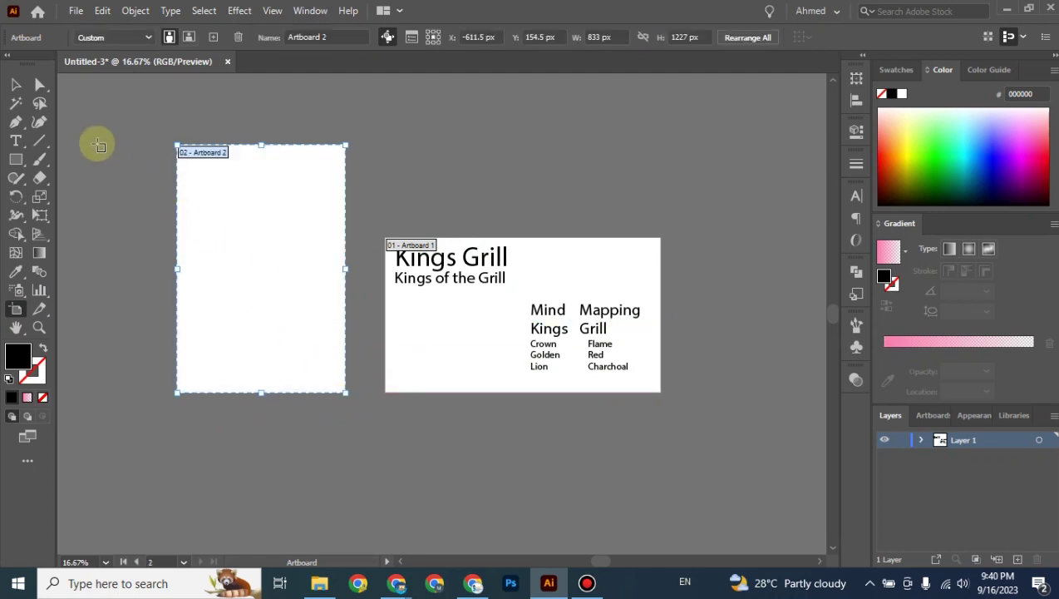
pyautogui.click(16, 86)
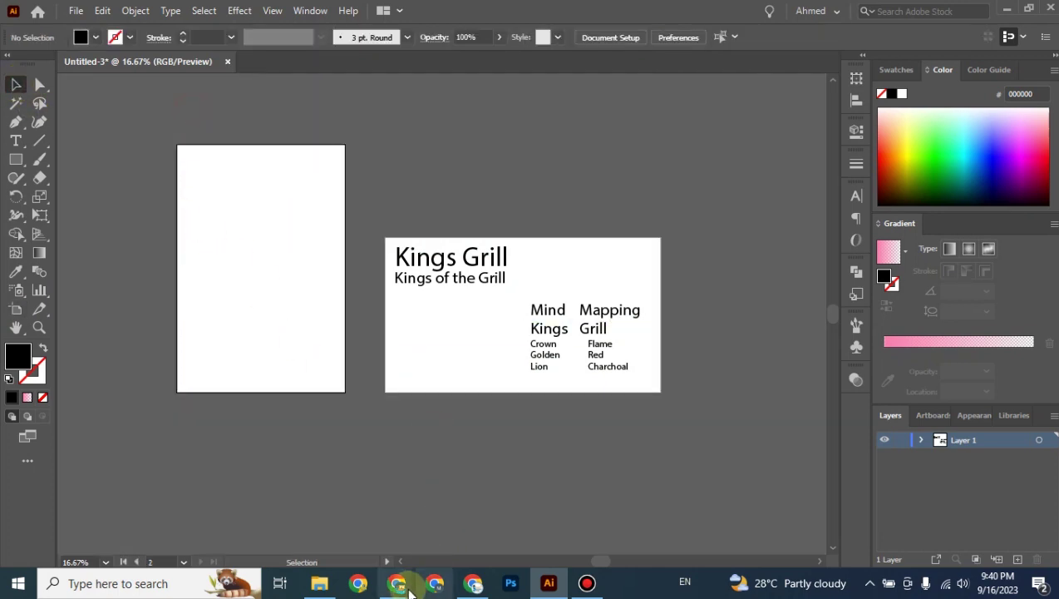
# Step: Switch to the incognito Chrome window and revisit the restaurant tagline search results, returning to the catchy slogans list
pyautogui.moveTo(400, 584)
pyautogui.click(250, 532)
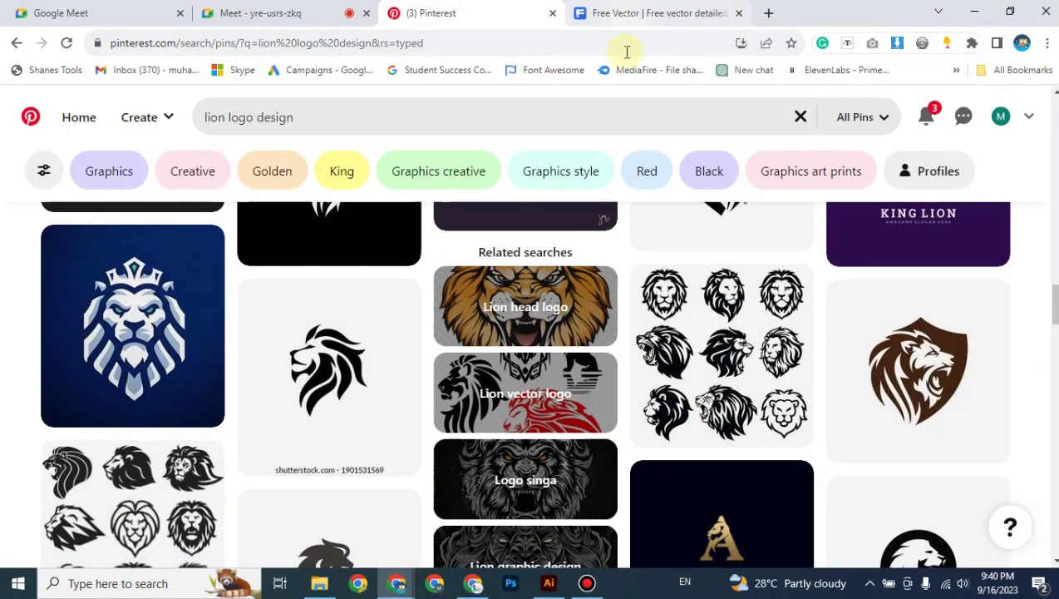
pyautogui.moveTo(399, 584)
pyautogui.click(504, 532)
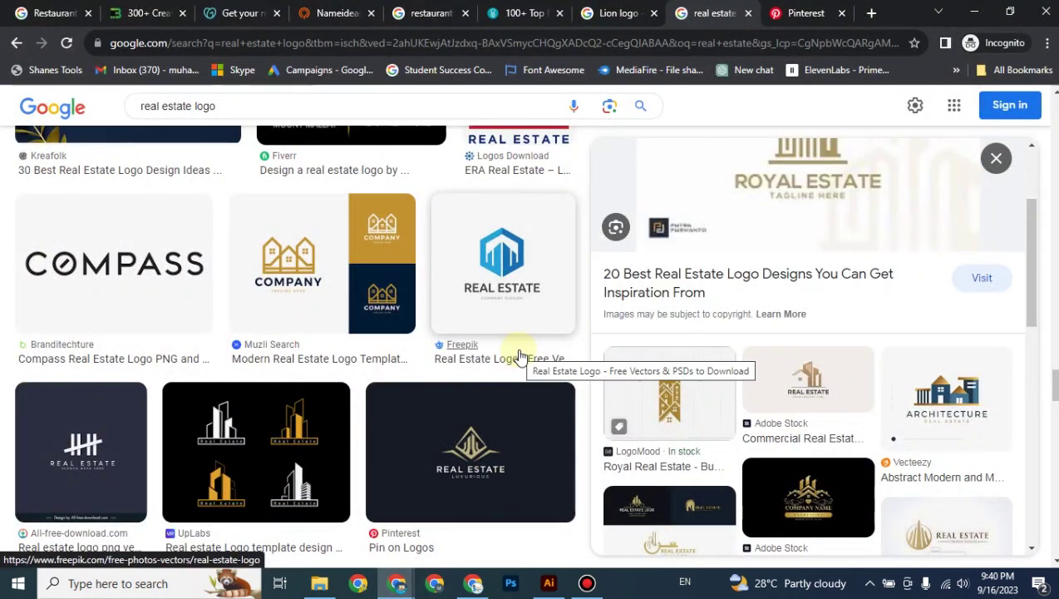
pyautogui.click(441, 14)
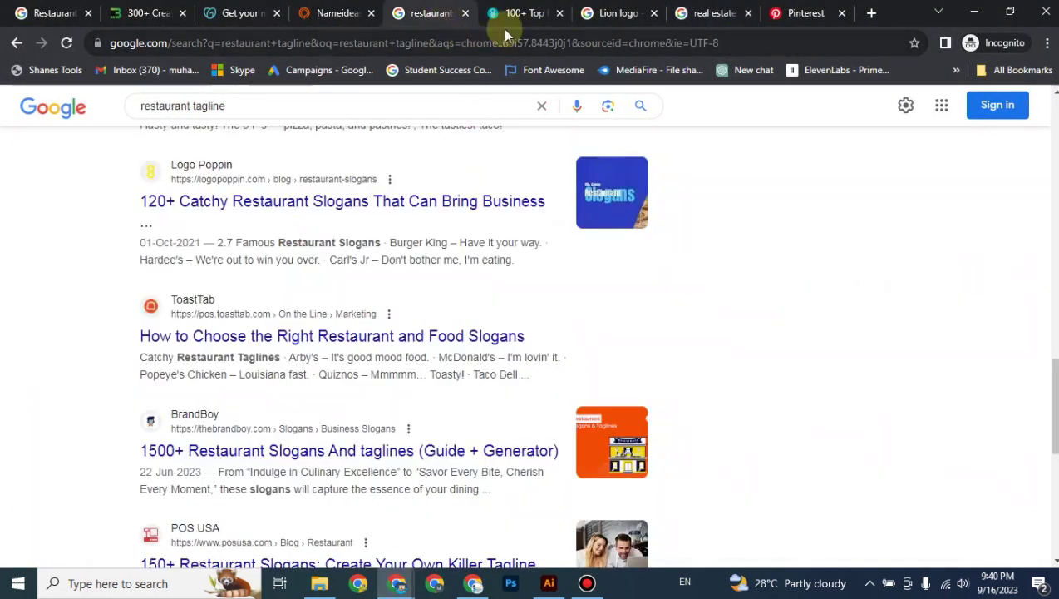
pyautogui.click(614, 14)
pyautogui.click(712, 13)
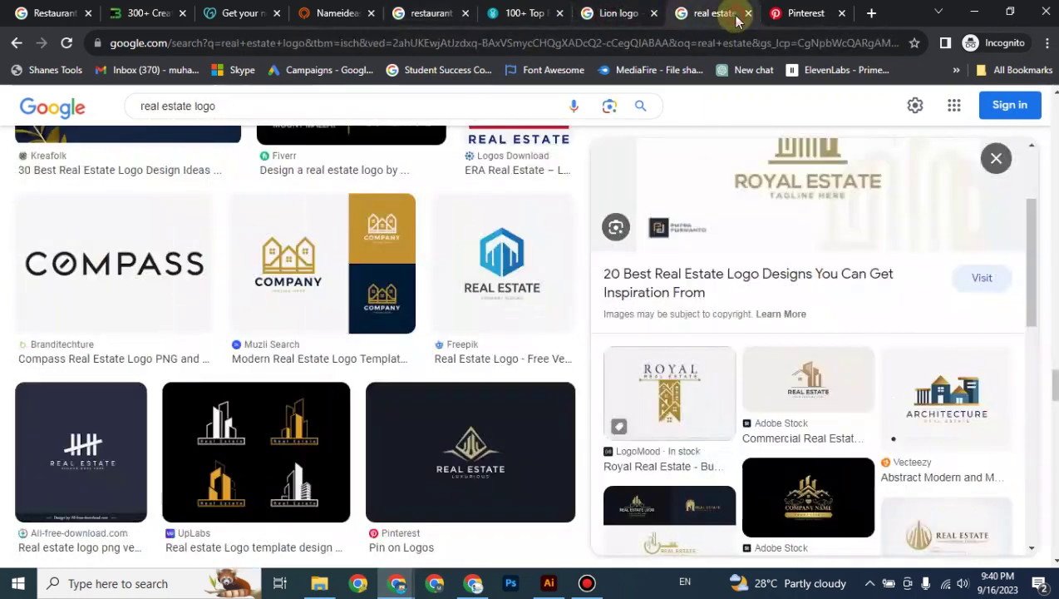
pyautogui.click(437, 14)
pyautogui.scroll(1, 463, 277)
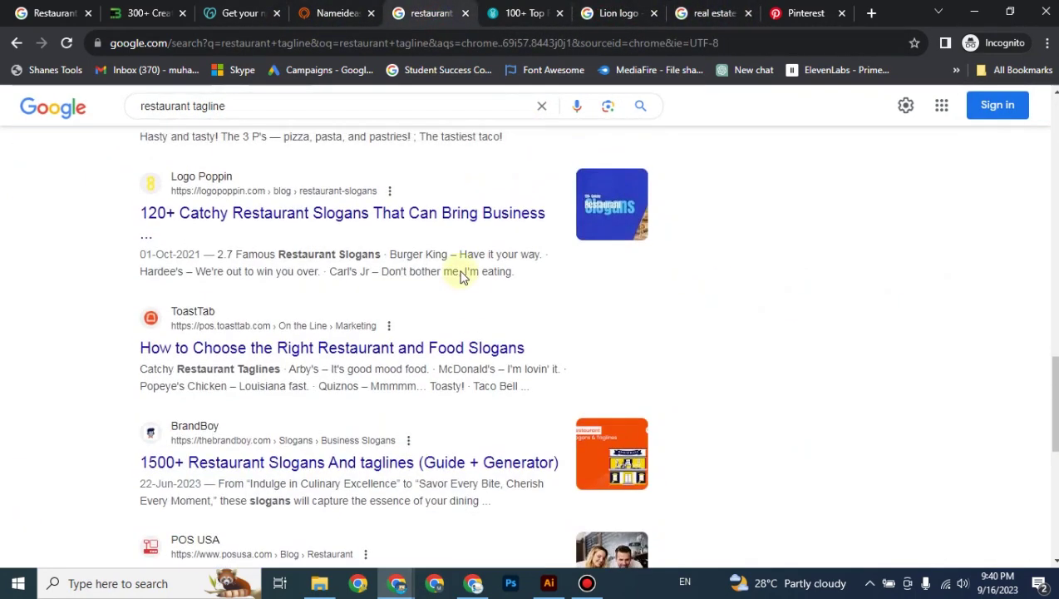
pyautogui.scroll(20, 463, 277)
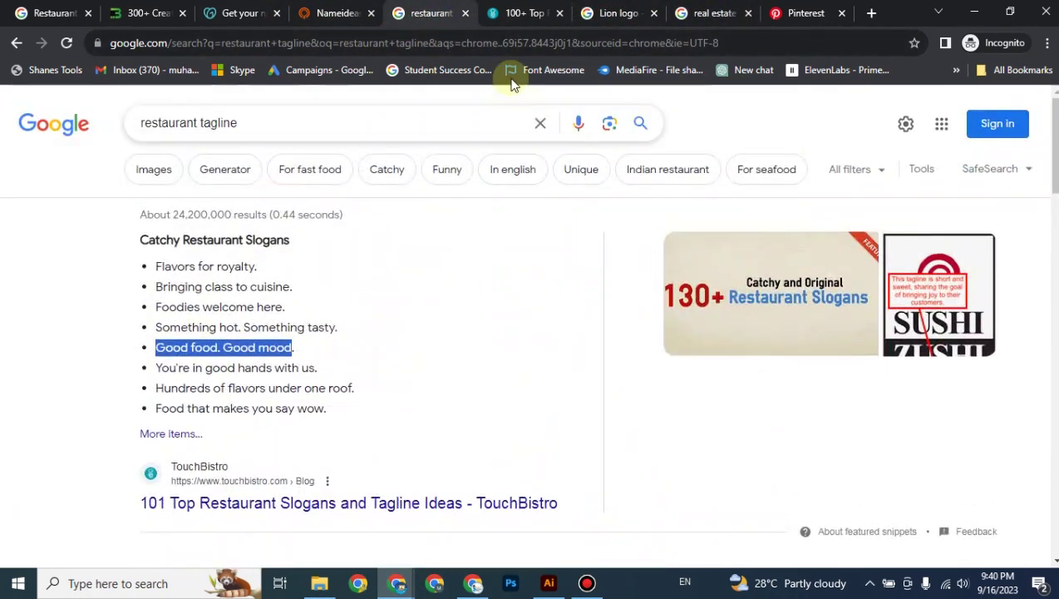
# Step: Go back from the real estate logo image search to the earlier Google Images results for "restaurant logo"
pyautogui.click(716, 13)
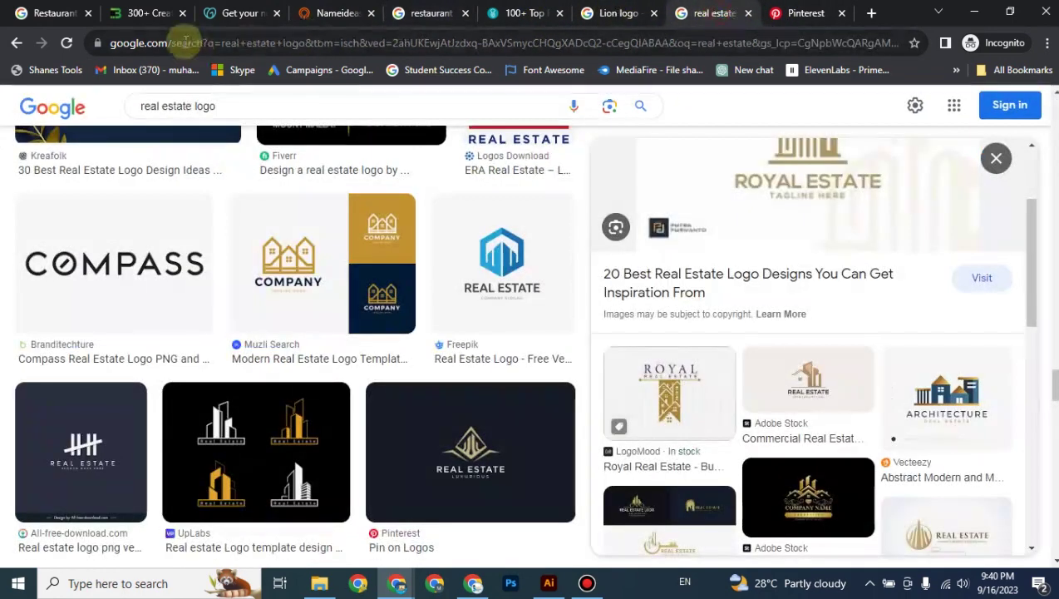
pyautogui.click(17, 43)
pyautogui.click(16, 46)
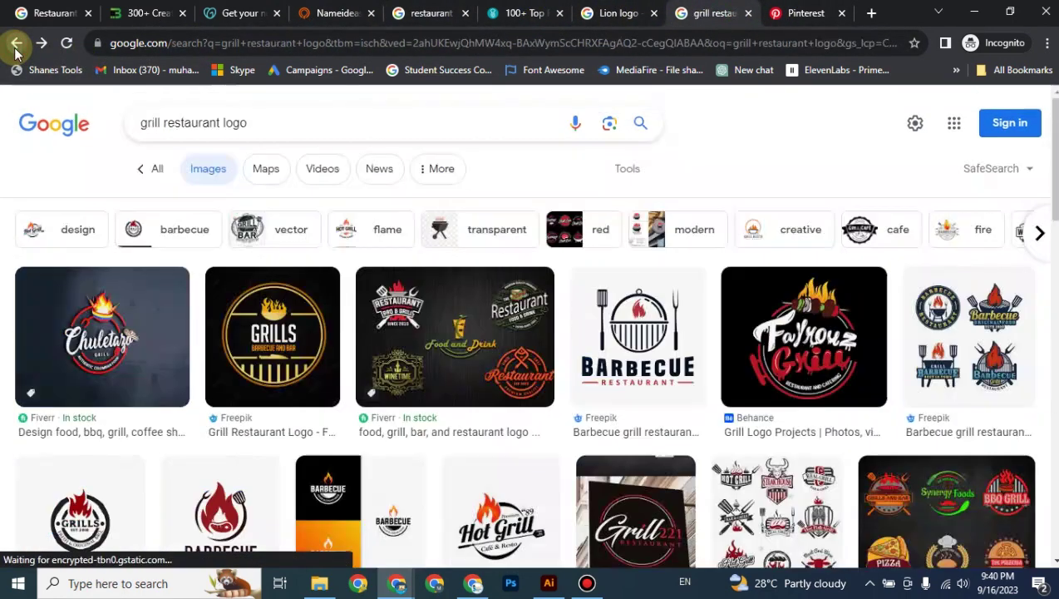
pyautogui.click(15, 45)
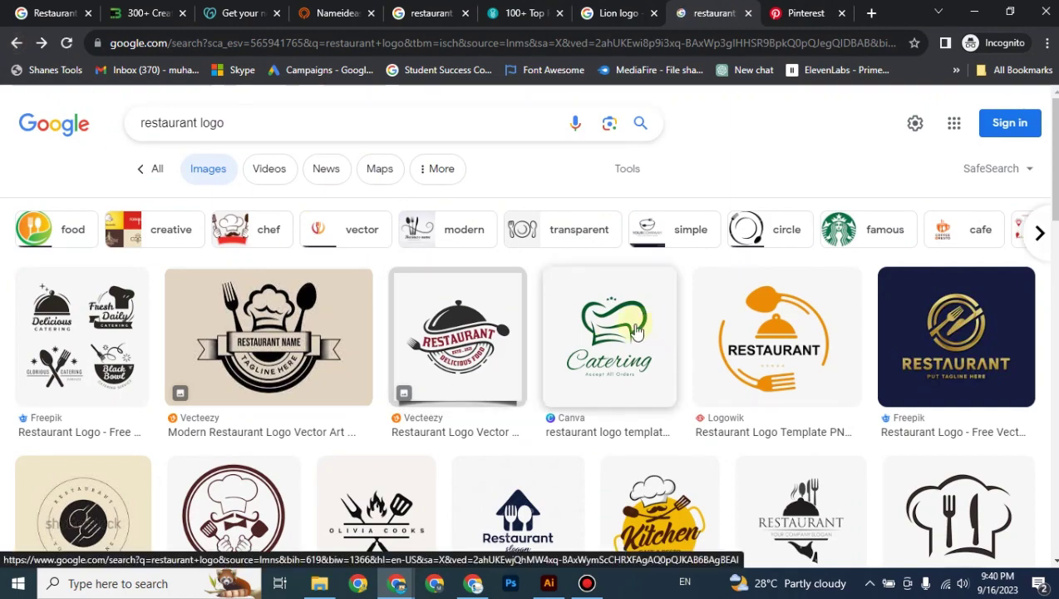
# Step: Examine the restaurant logo image results, comparing chef, utensil, flame and badge designs, and return to the first results
pyautogui.scroll(-5, 244, 378)
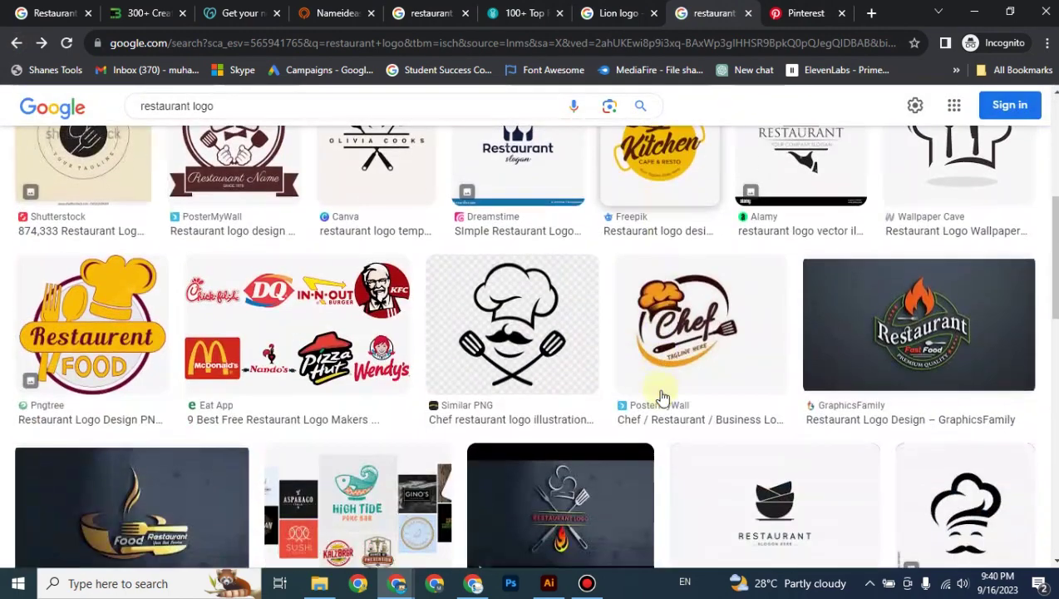
pyautogui.scroll(-4, 208, 332)
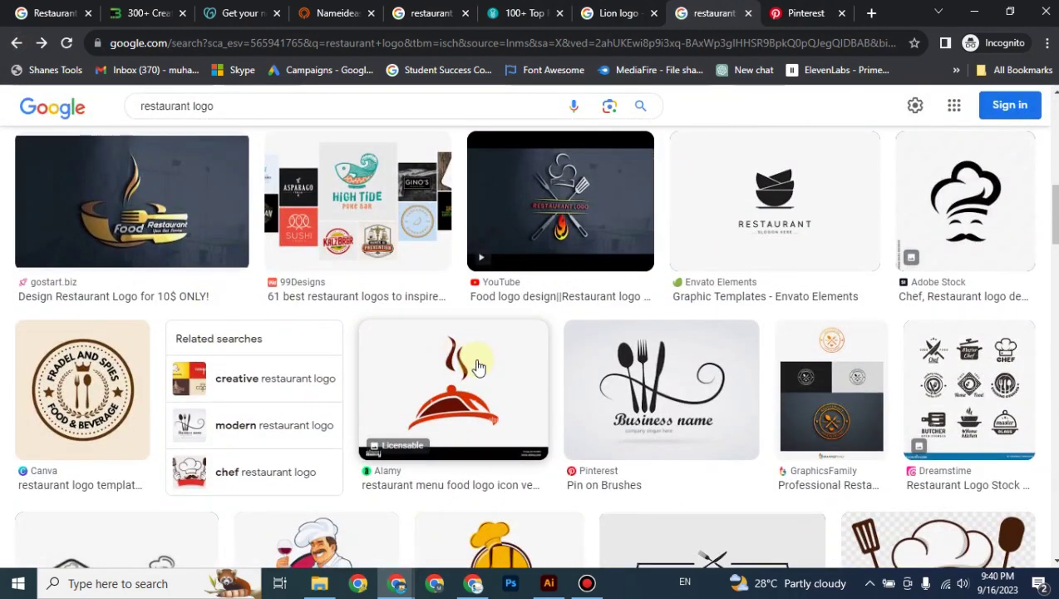
pyautogui.scroll(-4, 478, 366)
pyautogui.scroll(-4, 481, 316)
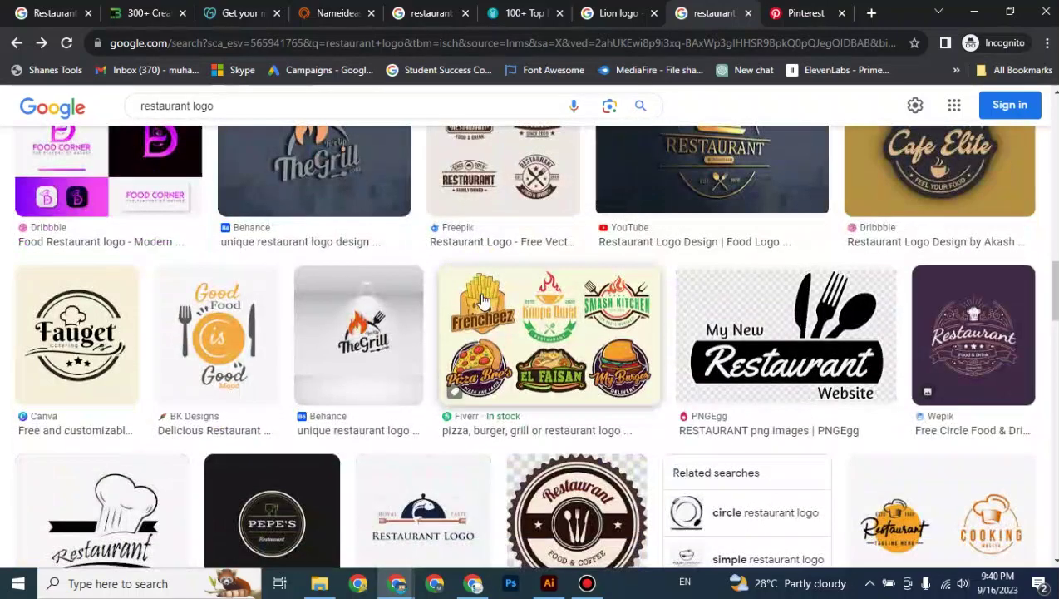
pyautogui.scroll(-4, 362, 344)
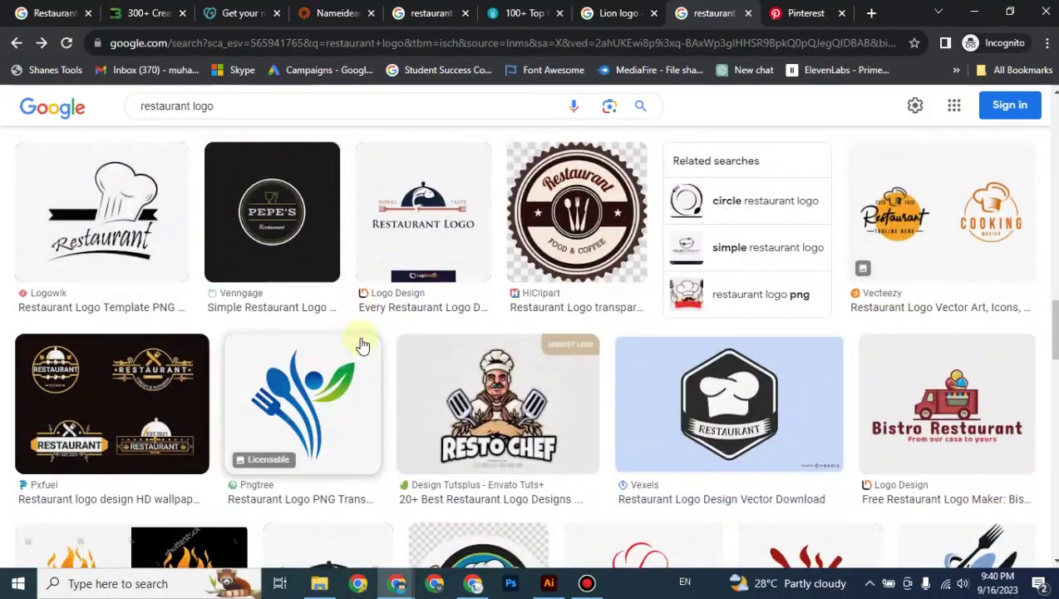
pyautogui.scroll(-5, 363, 345)
pyautogui.scroll(2, 494, 327)
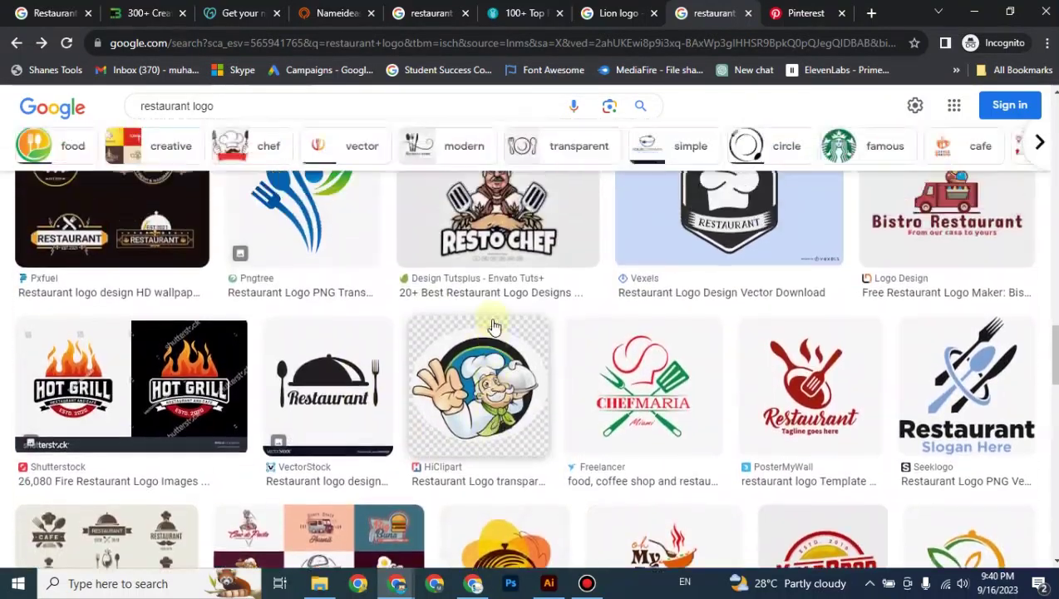
pyautogui.scroll(1, 494, 327)
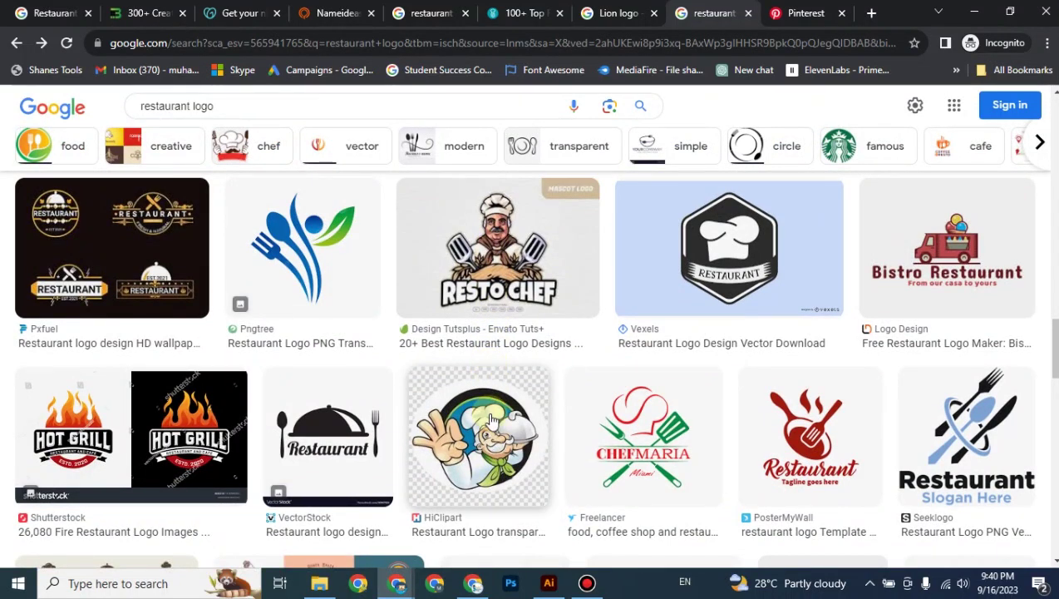
pyautogui.scroll(-2, 490, 372)
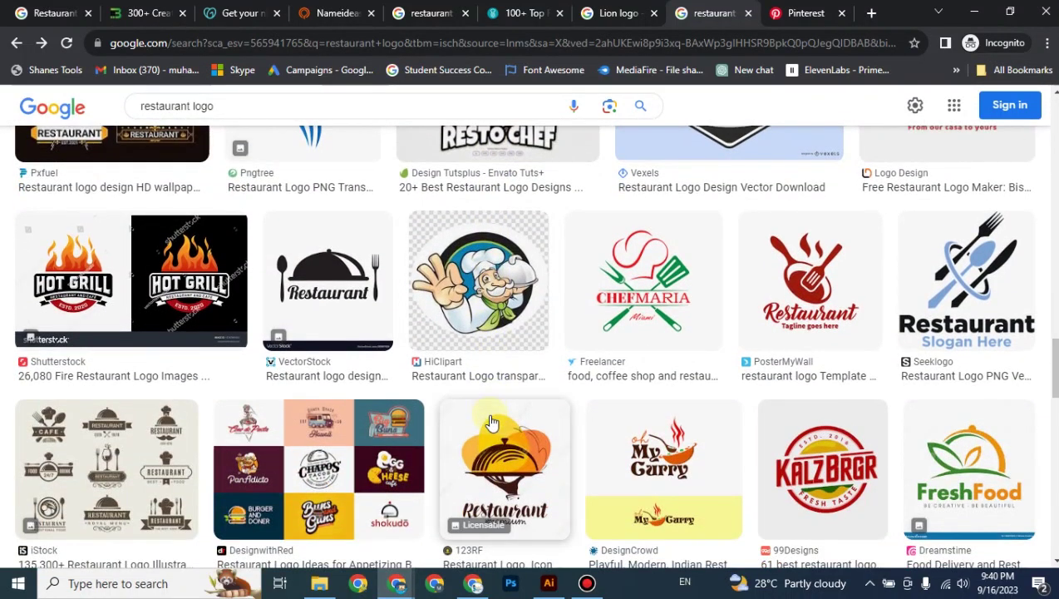
pyautogui.scroll(-1, 492, 424)
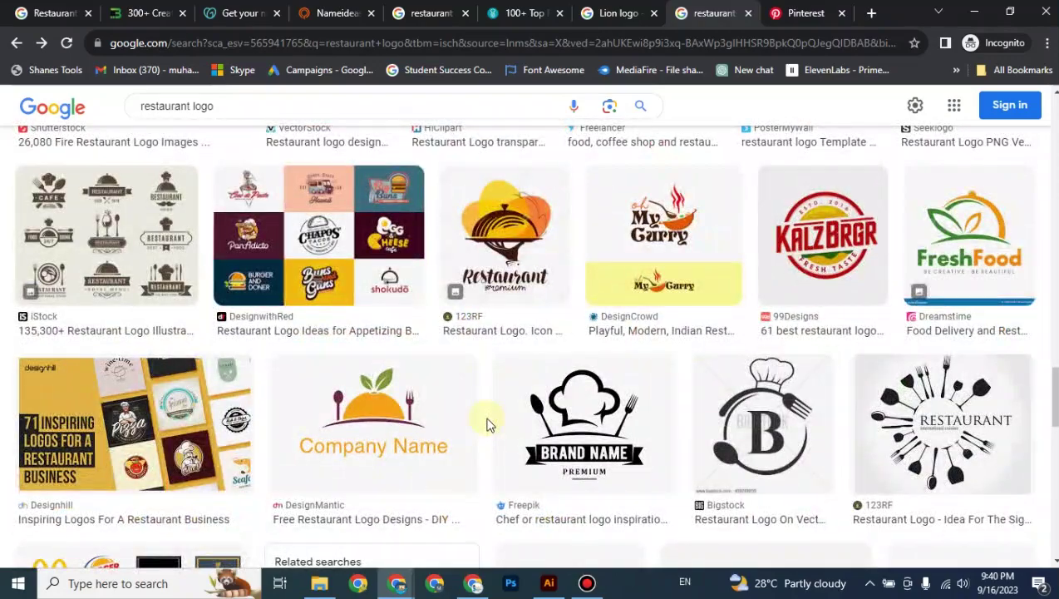
pyautogui.scroll(-4, 488, 425)
pyautogui.scroll(-10, 486, 425)
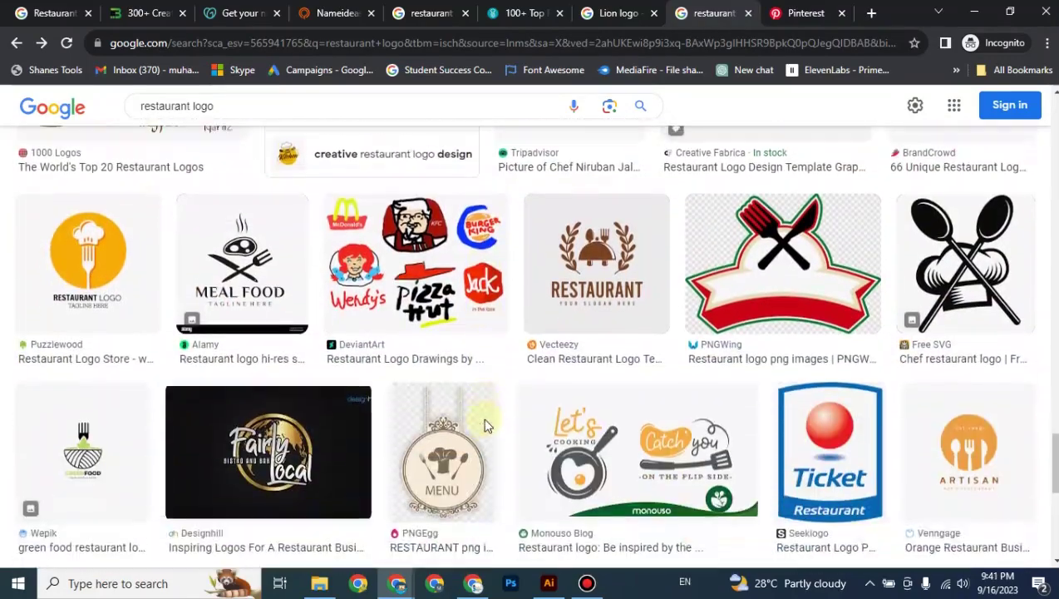
pyautogui.scroll(11, 485, 426)
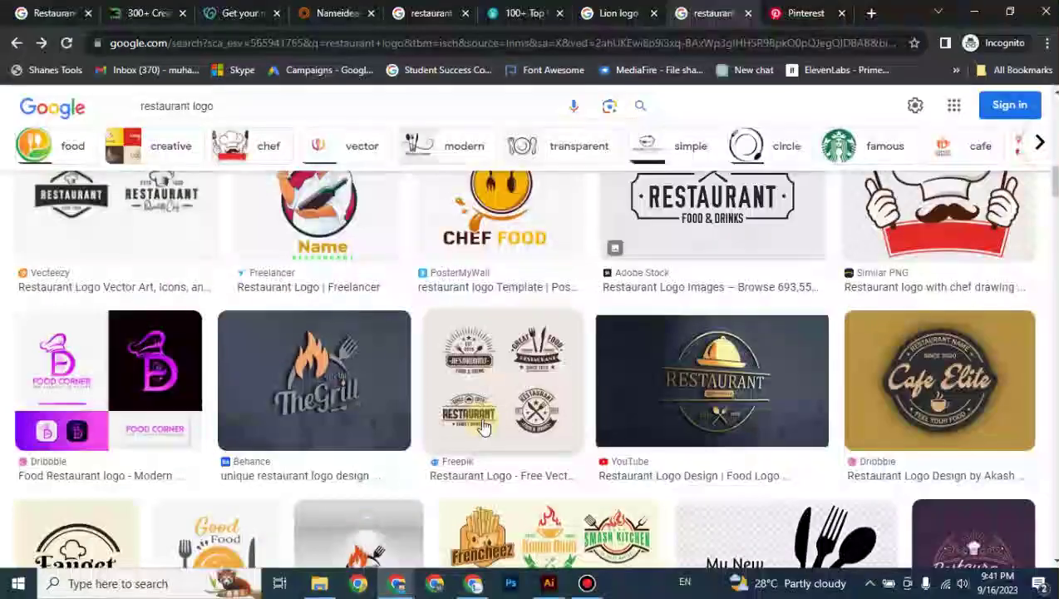
pyautogui.scroll(8, 485, 426)
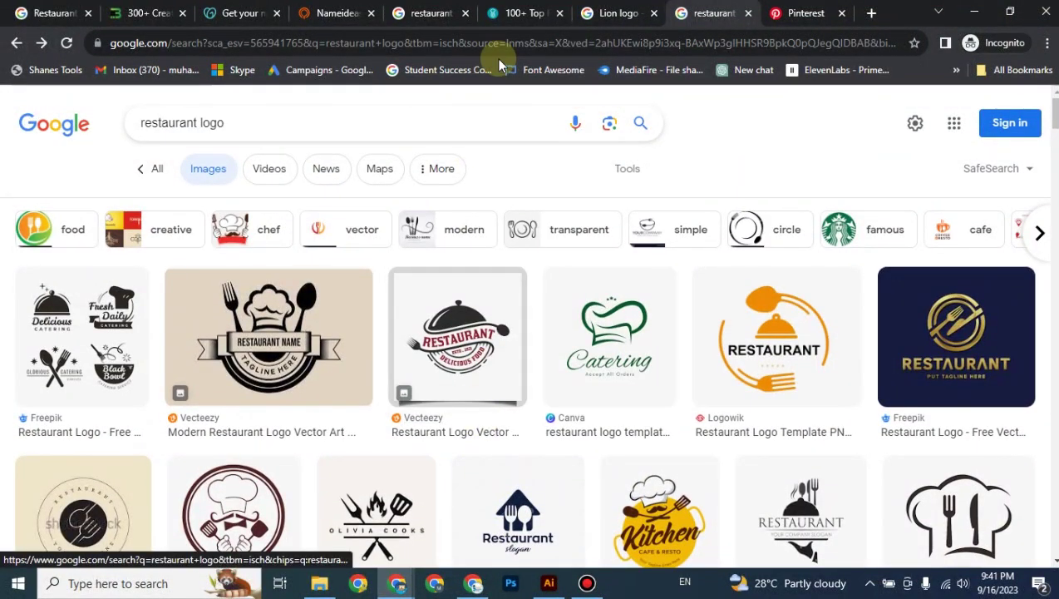
# Step: Return to the Freepik results for "Grill Restaurant logo" in the other Chrome window and look through the barbecue designs
pyautogui.moveTo(403, 591)
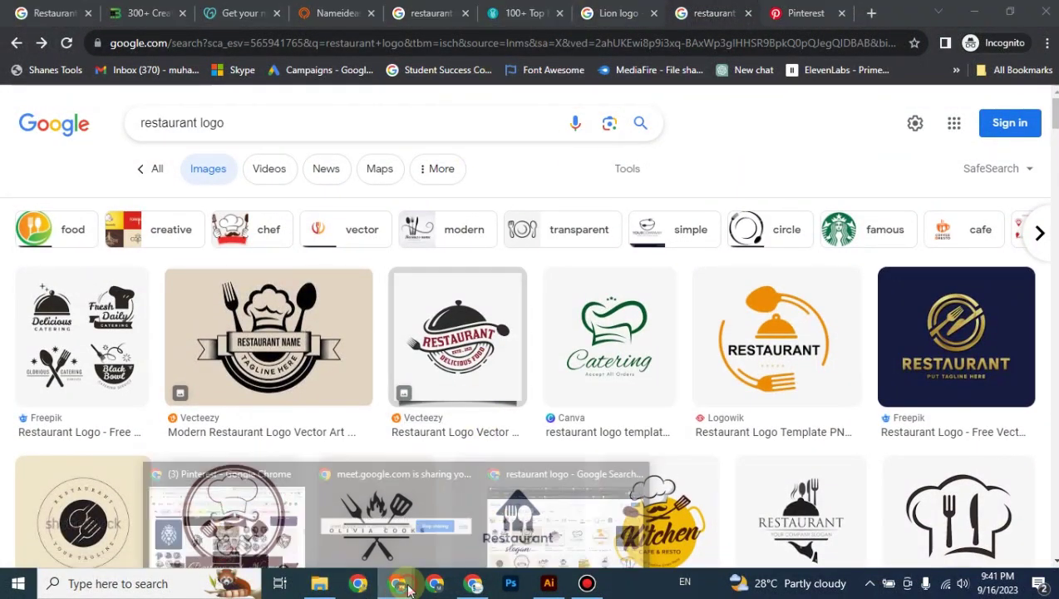
pyautogui.click(223, 508)
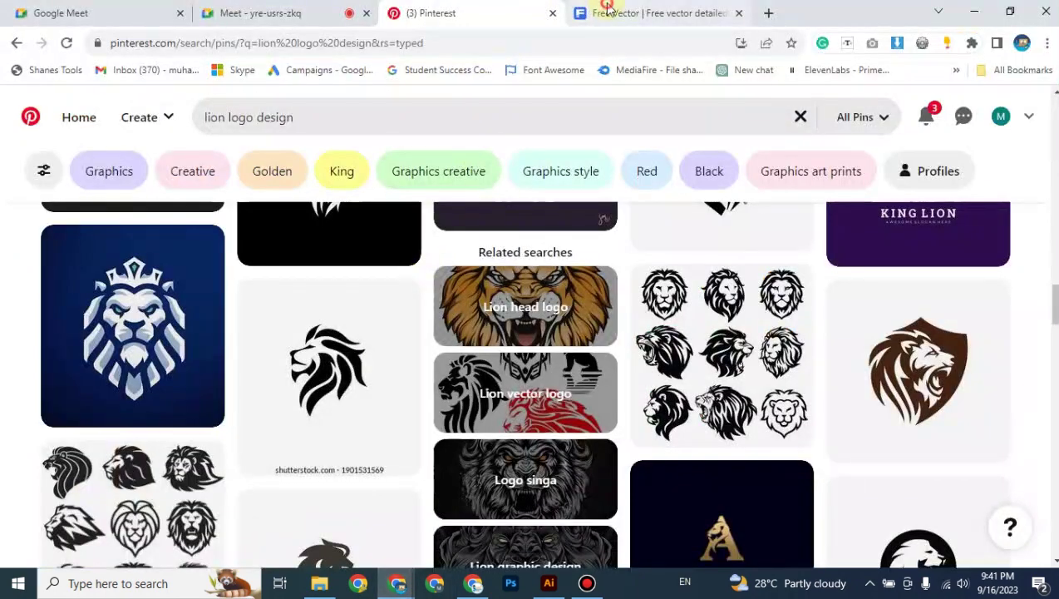
pyautogui.click(632, 13)
pyautogui.scroll(2, 489, 287)
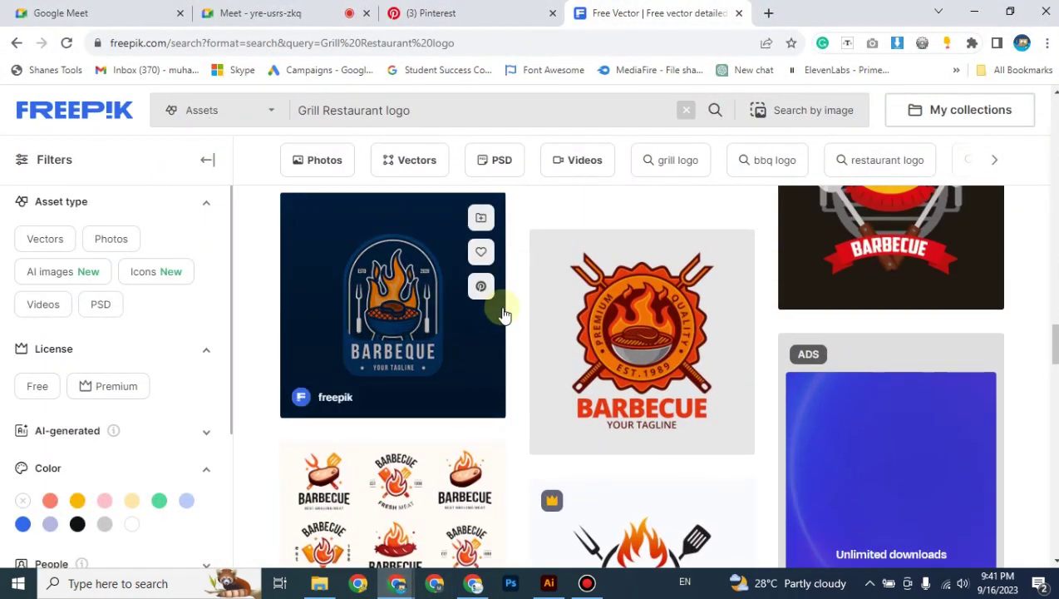
# Step: Find the Barbeque Steak House flame logo among the Grill Restaurant logo results and capture a screen snip of it
pyautogui.scroll(-3, 501, 309)
pyautogui.scroll(-2, 514, 333)
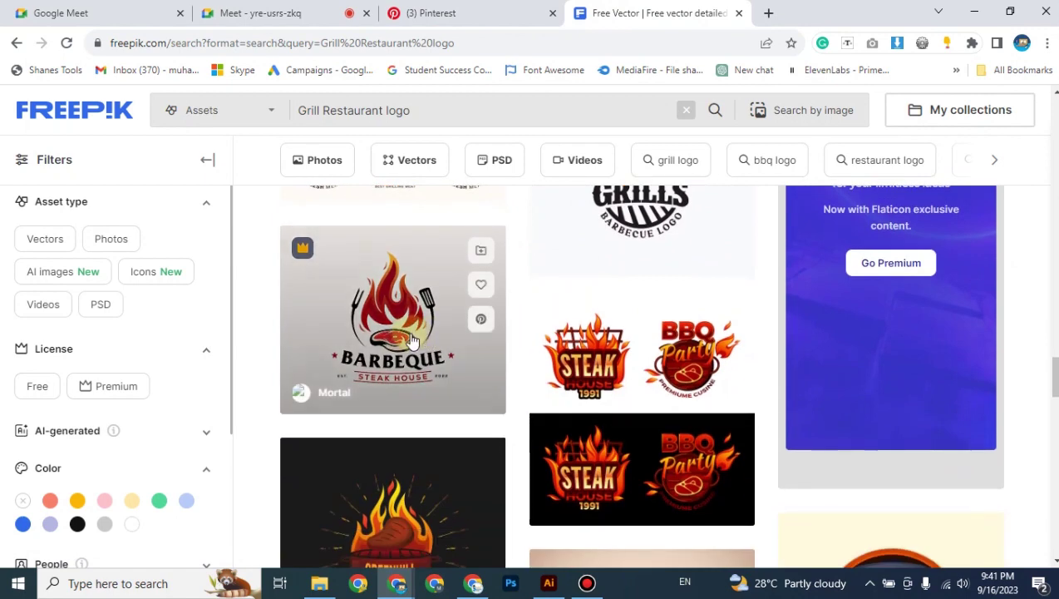
pyautogui.click(408, 337)
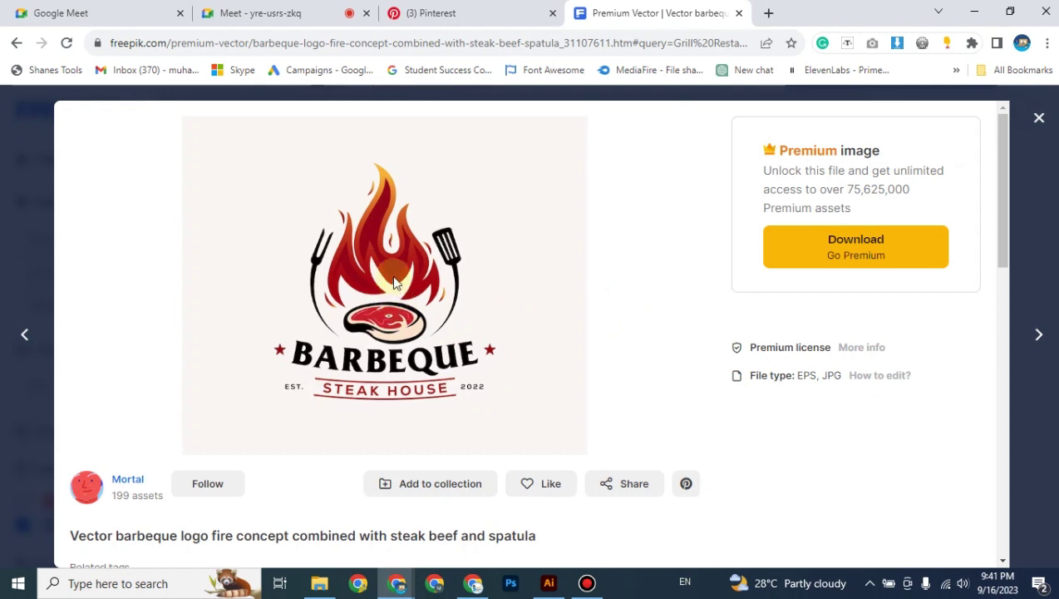
pyautogui.press('super+shift+s')
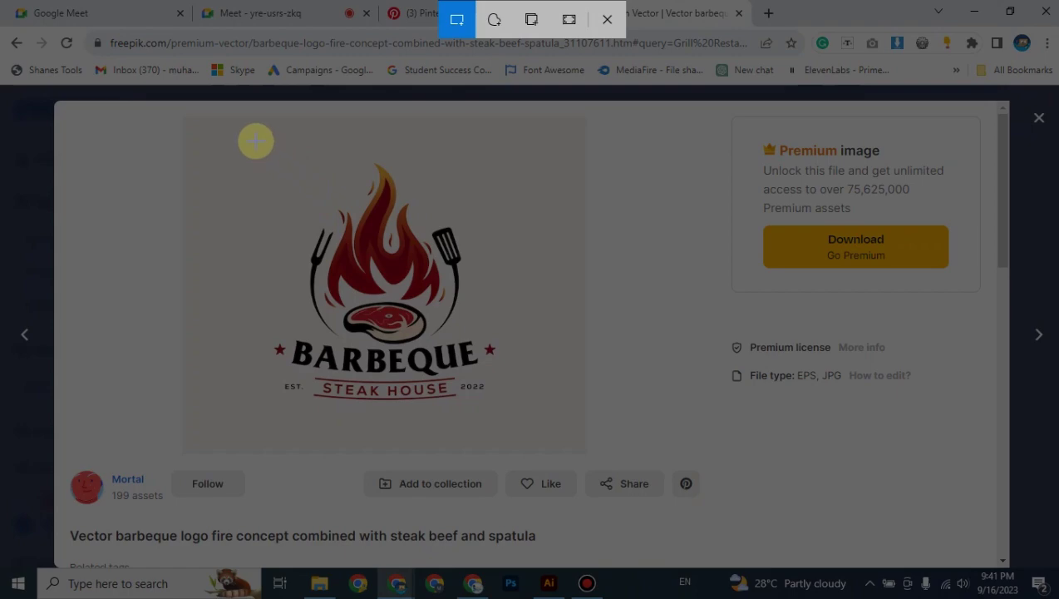
pyautogui.moveTo(253, 138); pyautogui.dragTo(516, 432)
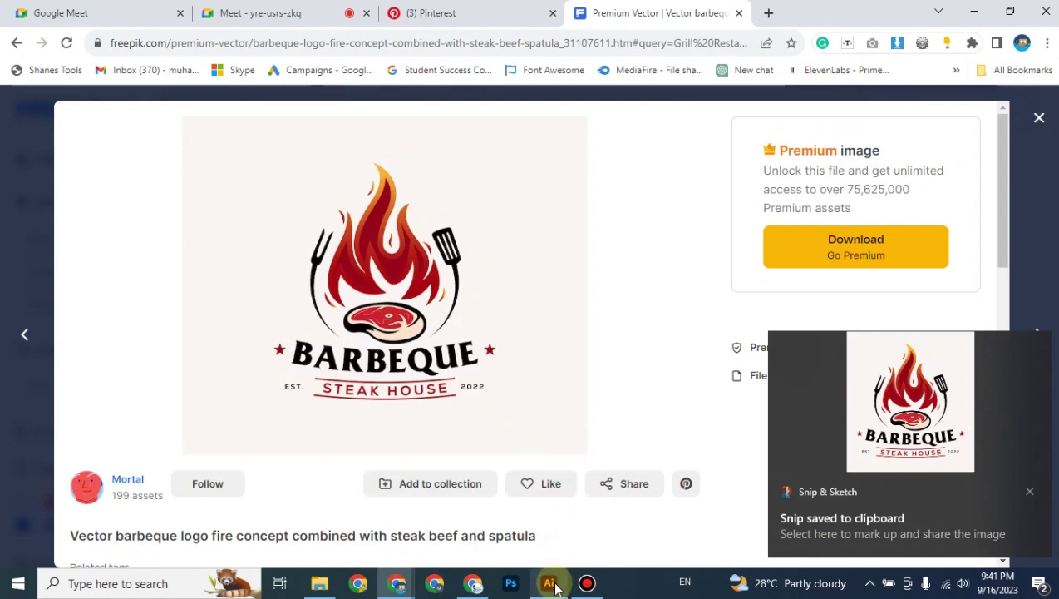
# Step: Switch to Illustrator, paste the captured logo and place it in the upper-left corner of the blank portrait artboard
pyautogui.moveTo(549, 583)
pyautogui.click(541, 522)
pyautogui.hotkey('ctrl', 'v')
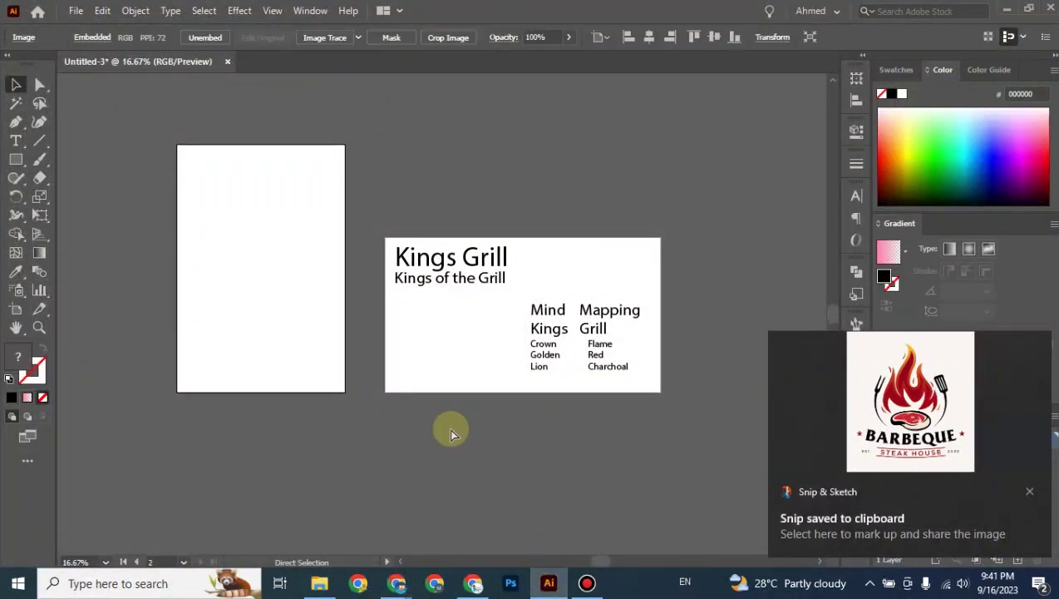
pyautogui.moveTo(440, 316); pyautogui.dragTo(210, 196)
pyautogui.click(402, 168)
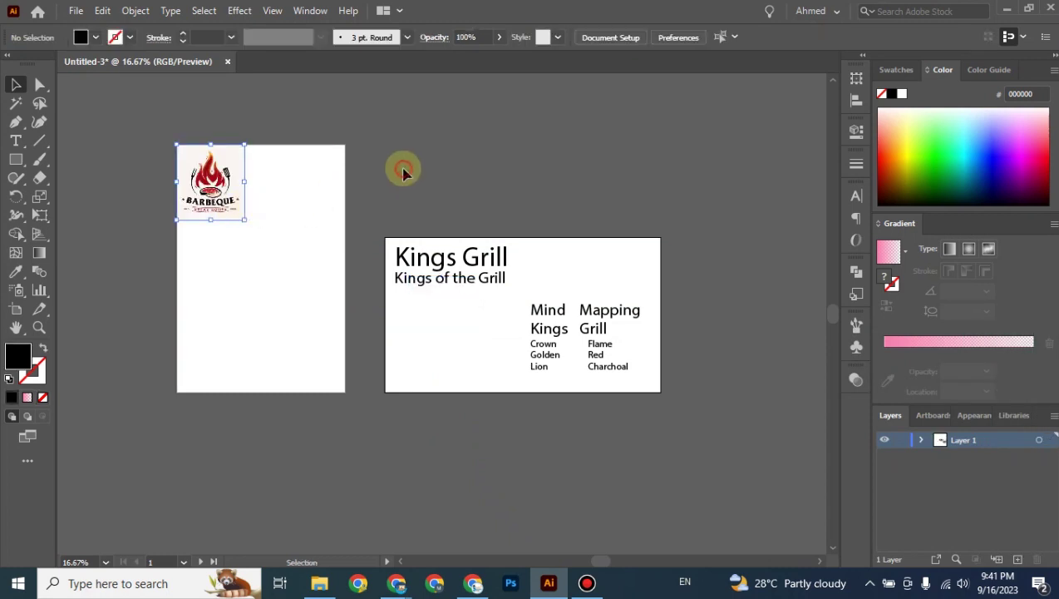
# Step: Draw a tall rectangle beside the logo at the same height and fill it with the flame's dark red, 95031A
pyautogui.hscroll(-2, 333, 208)
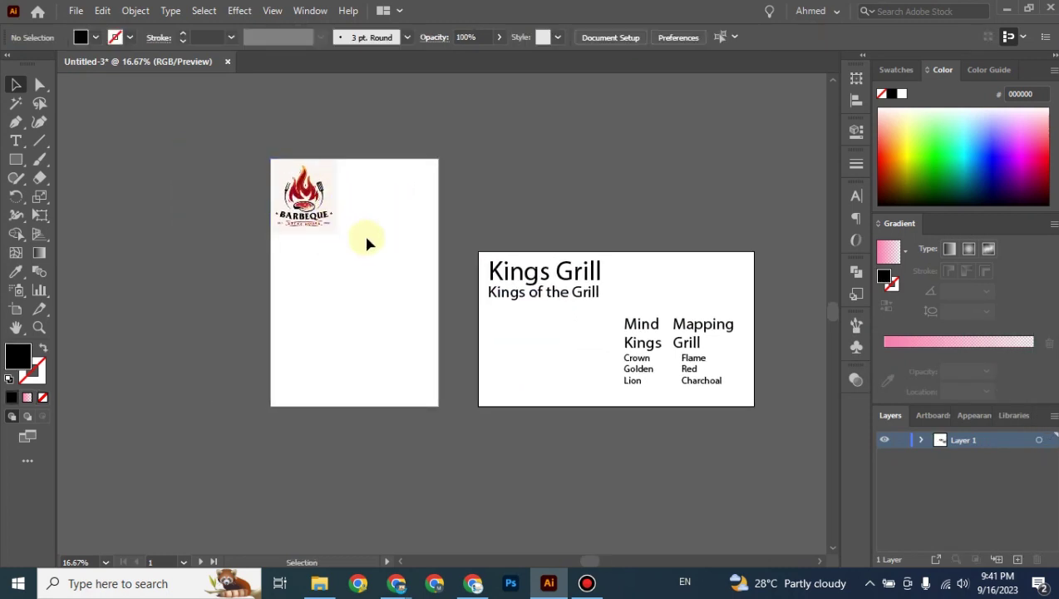
pyautogui.hotkey('ctrl', '+')
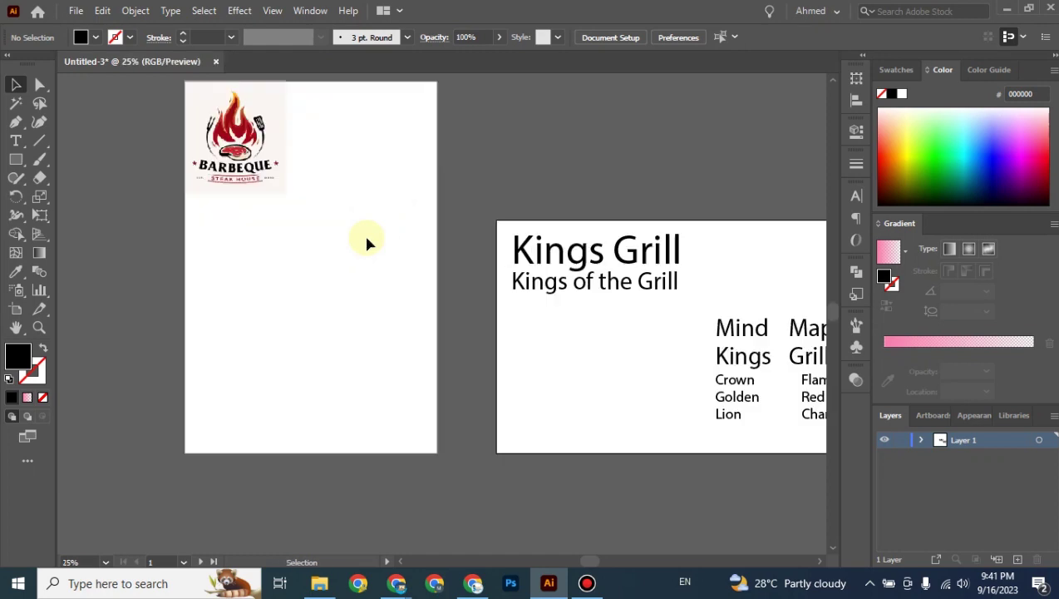
pyautogui.moveTo(320, 209); pyautogui.dragTo(326, 285)
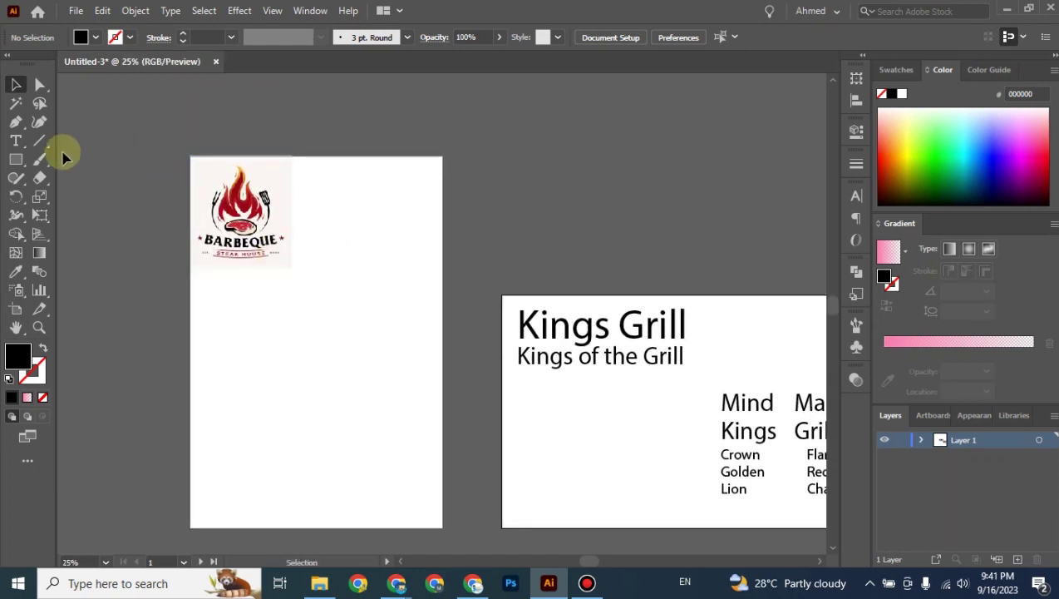
pyautogui.click(15, 159)
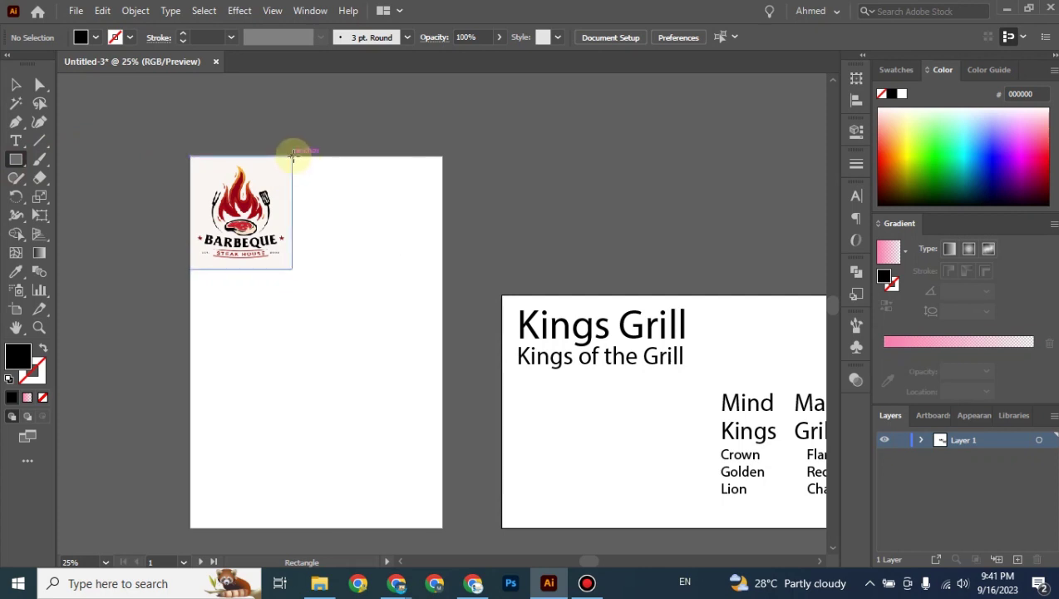
pyautogui.moveTo(292, 156); pyautogui.dragTo(356, 269)
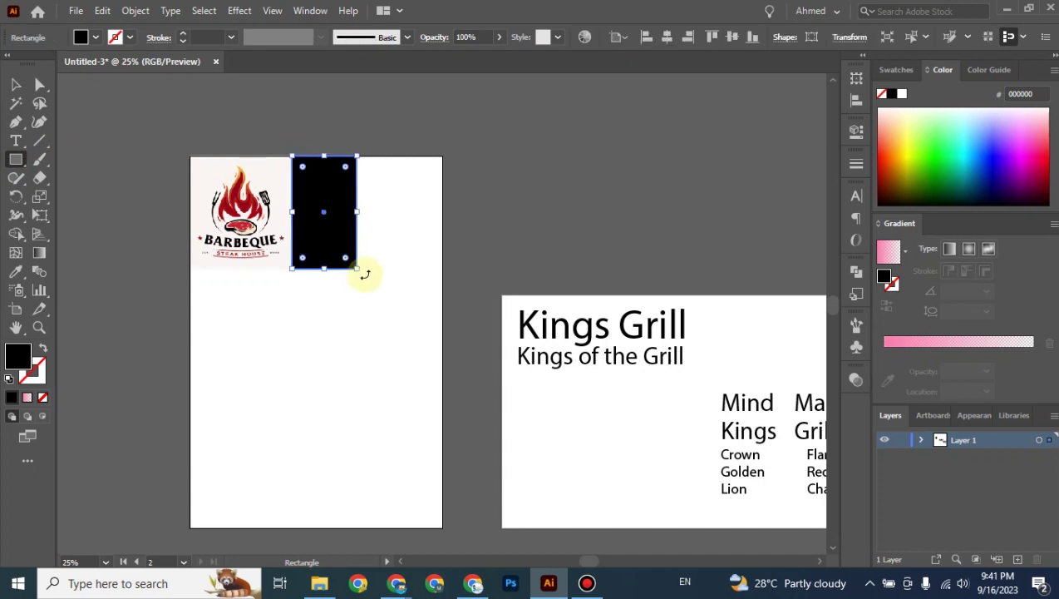
pyautogui.hotkey('ctrl', '=')
pyautogui.hotkey('ctrl', '=')
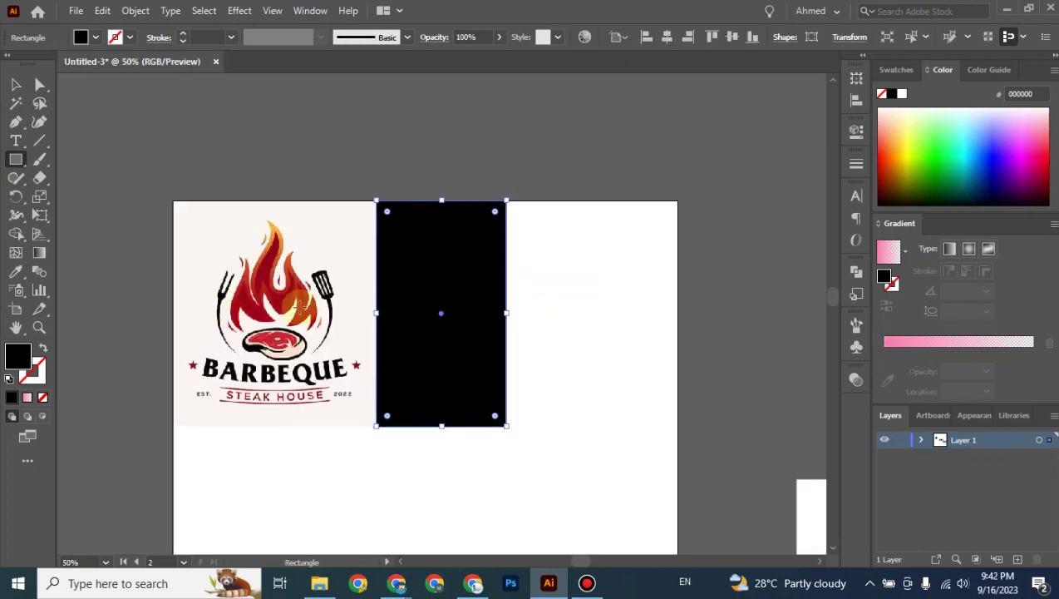
pyautogui.press('i')
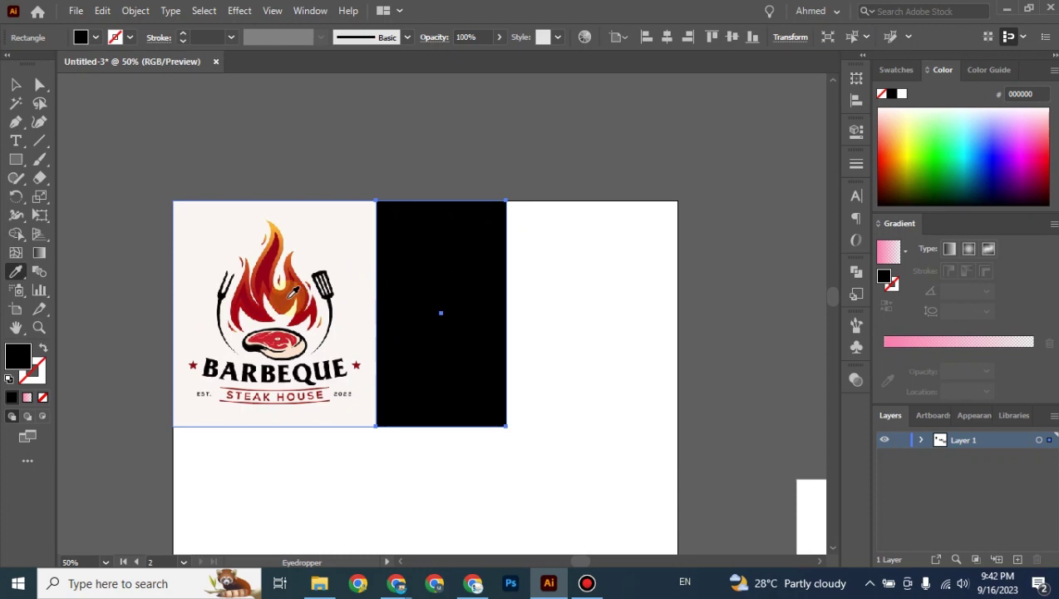
pyautogui.click(290, 294)
pyautogui.click(16, 84)
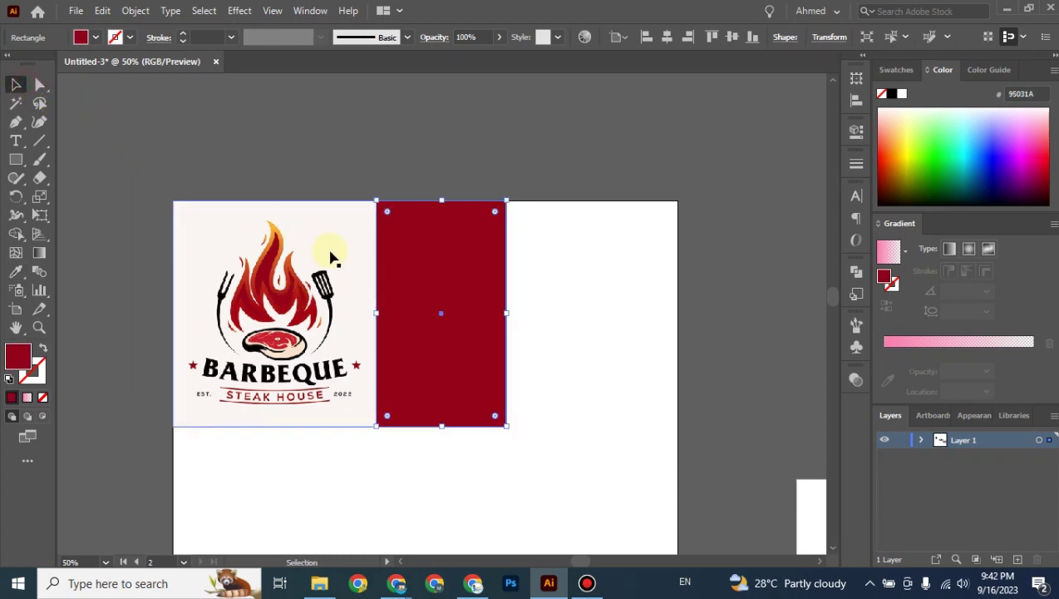
# Step: Duplicate the dark red rectangle directly to its right and fill the copy with the flame's orange-red, C03420
pyautogui.click(409, 260)
pyautogui.moveTo(409, 260); pyautogui.dragTo(541, 264)
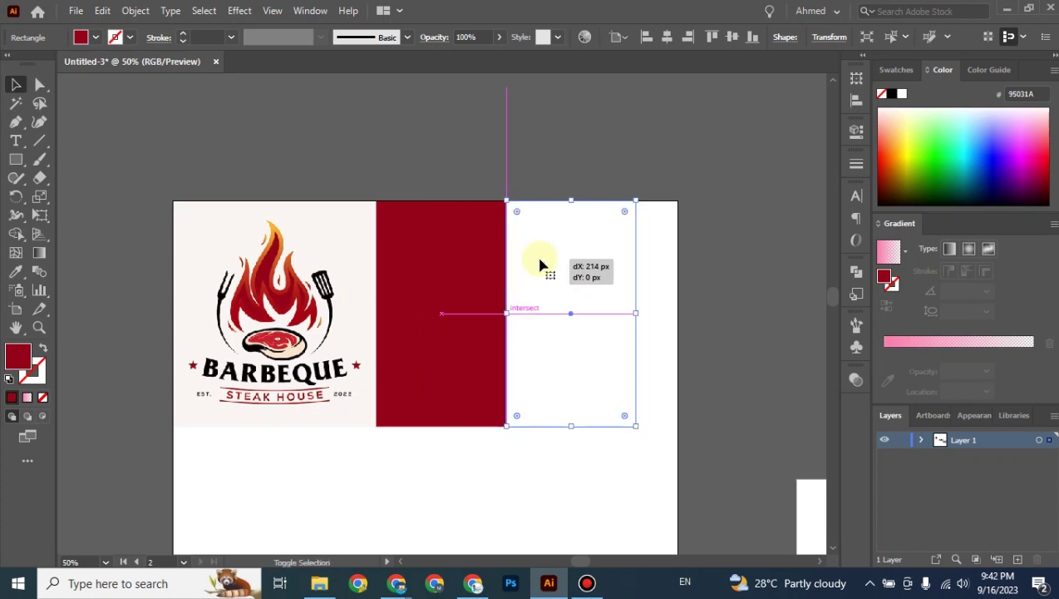
pyautogui.press('i')
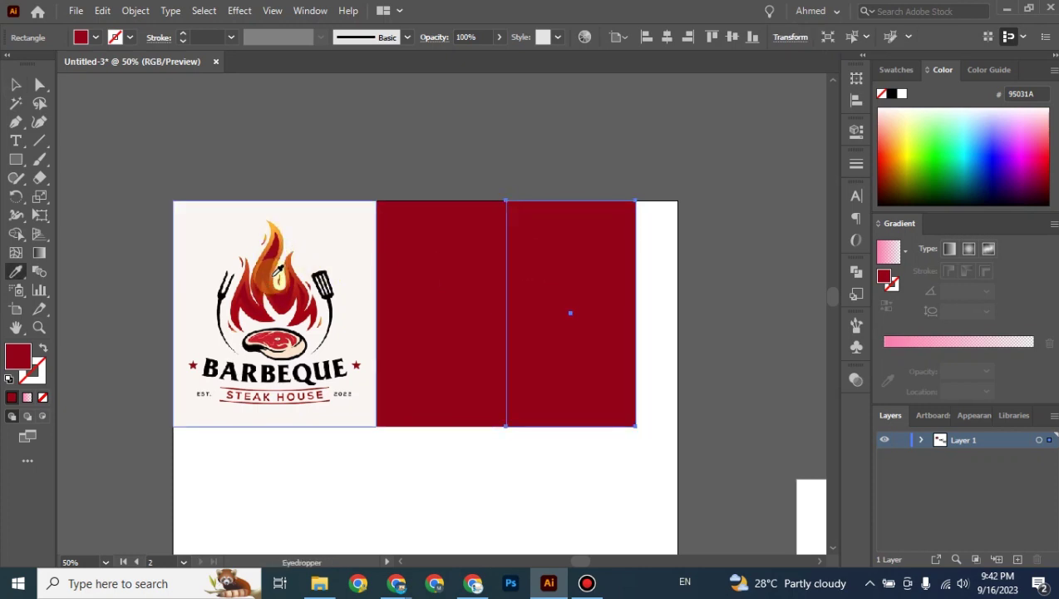
pyautogui.click(273, 285)
pyautogui.click(15, 84)
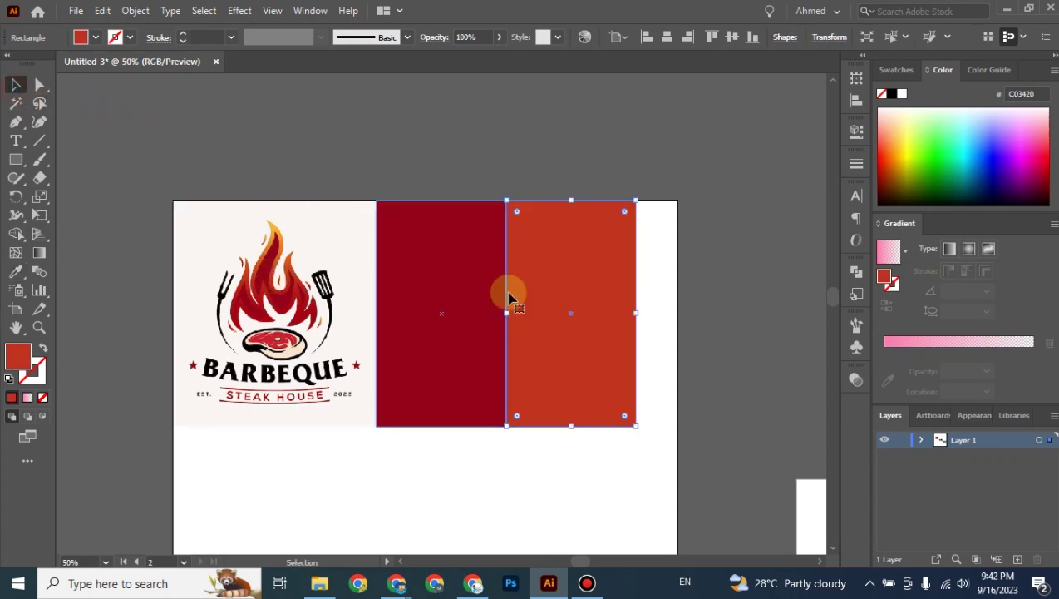
# Step: Duplicate the orange-red rectangle to its right and fill the copy with the yellow-orange of the flame's tip, F4A235
pyautogui.click(560, 297)
pyautogui.moveTo(548, 286); pyautogui.dragTo(679, 286)
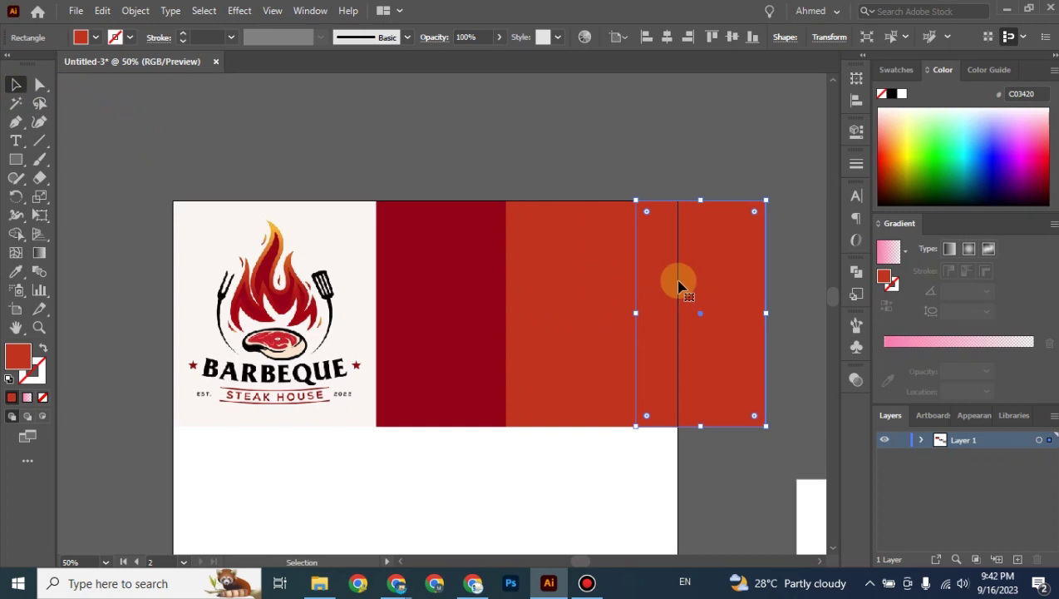
pyautogui.press('i')
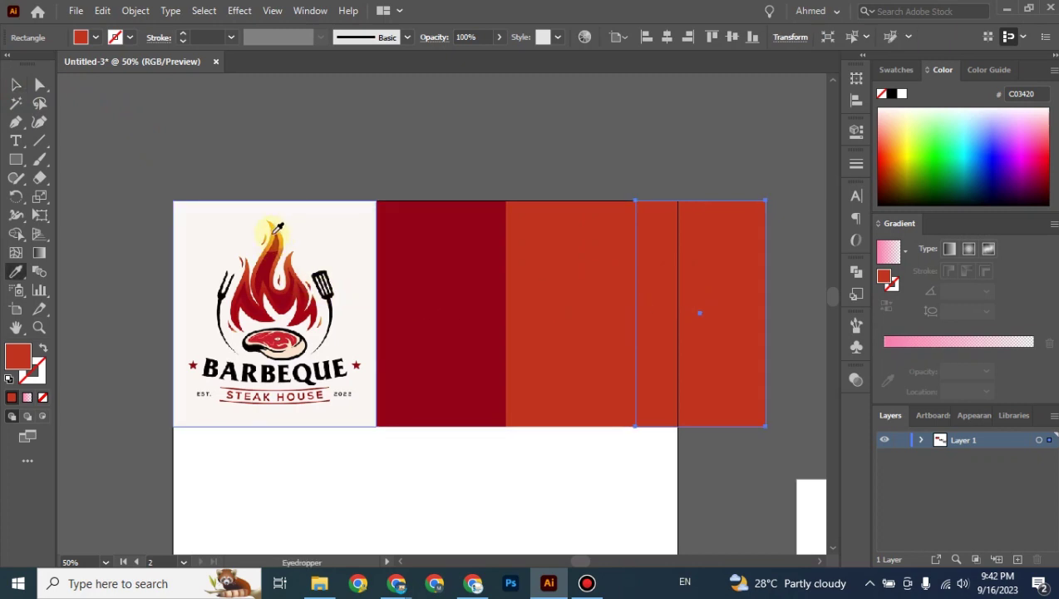
pyautogui.click(276, 232)
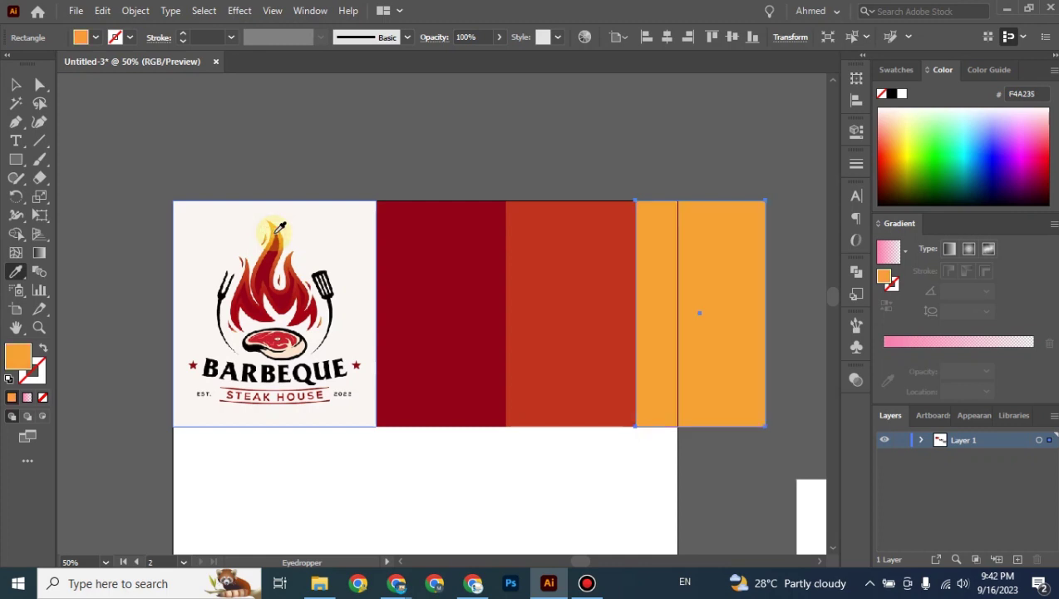
pyautogui.click(16, 84)
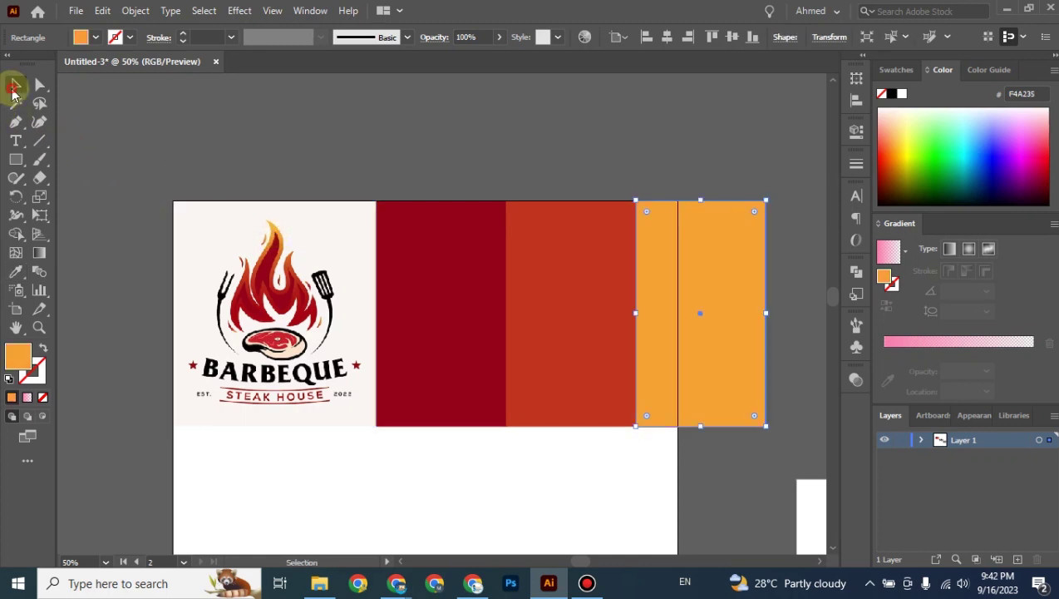
# Step: Select all three colour rectangles and narrow them together so they end at the artboard's right edge
pyautogui.click(276, 148)
pyautogui.click(693, 319)
pyautogui.keyDown('shift'); pyautogui.click(582, 325); pyautogui.keyUp('shift')
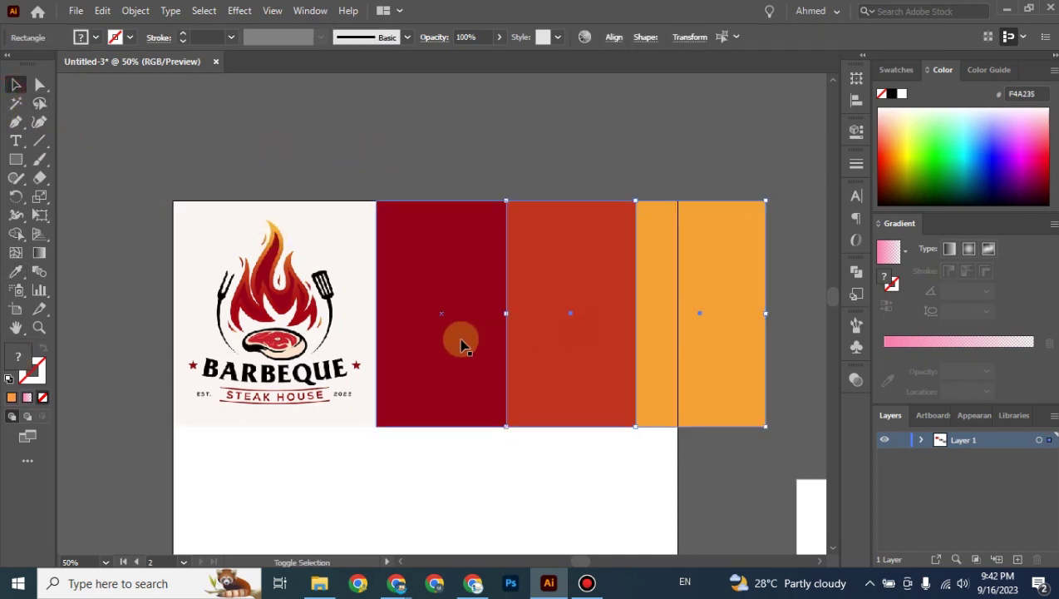
pyautogui.keyDown('shift'); pyautogui.click(463, 345); pyautogui.keyUp('shift')
pyautogui.moveTo(765, 313); pyautogui.dragTo(678, 305)
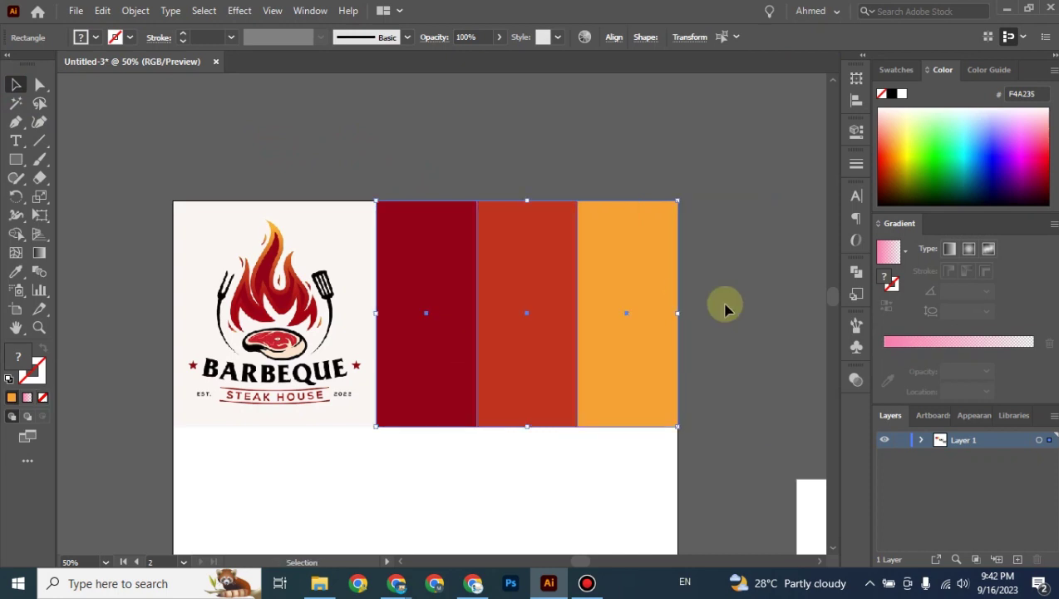
pyautogui.click(729, 303)
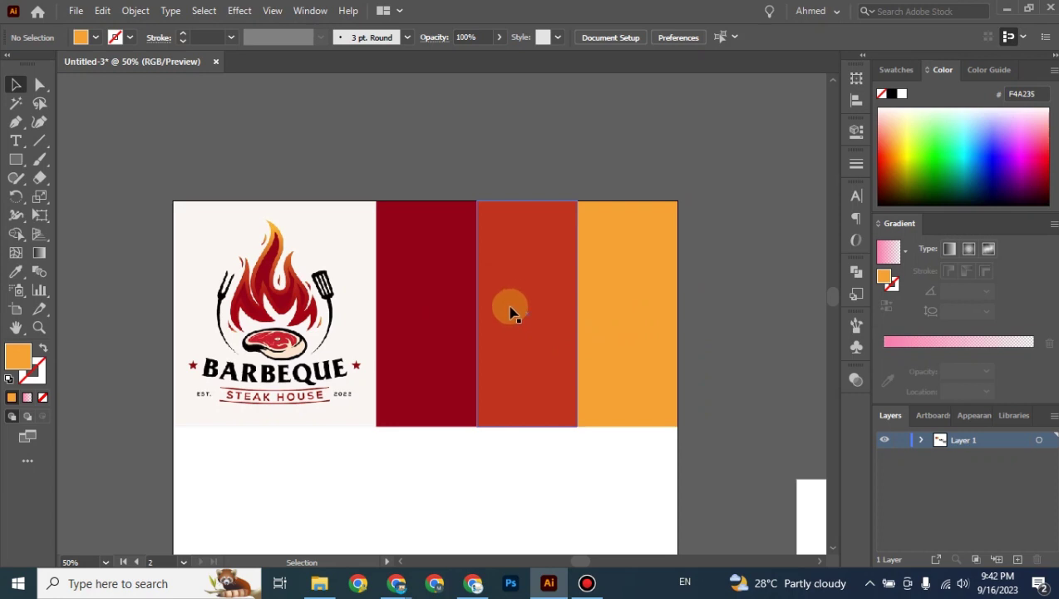
# Step: Draw a small horizontal rectangle across the middle of the colour swatches and fill it with the spatula's black, 090605
pyautogui.click(16, 160)
pyautogui.moveTo(456, 297); pyautogui.dragTo(593, 337)
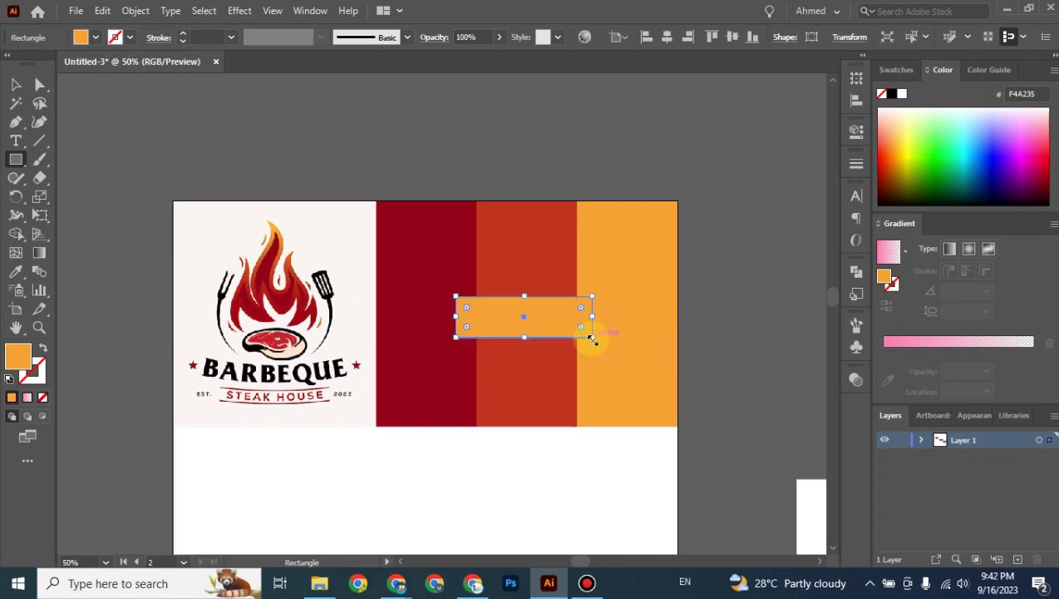
pyautogui.press('i')
pyautogui.click(324, 290)
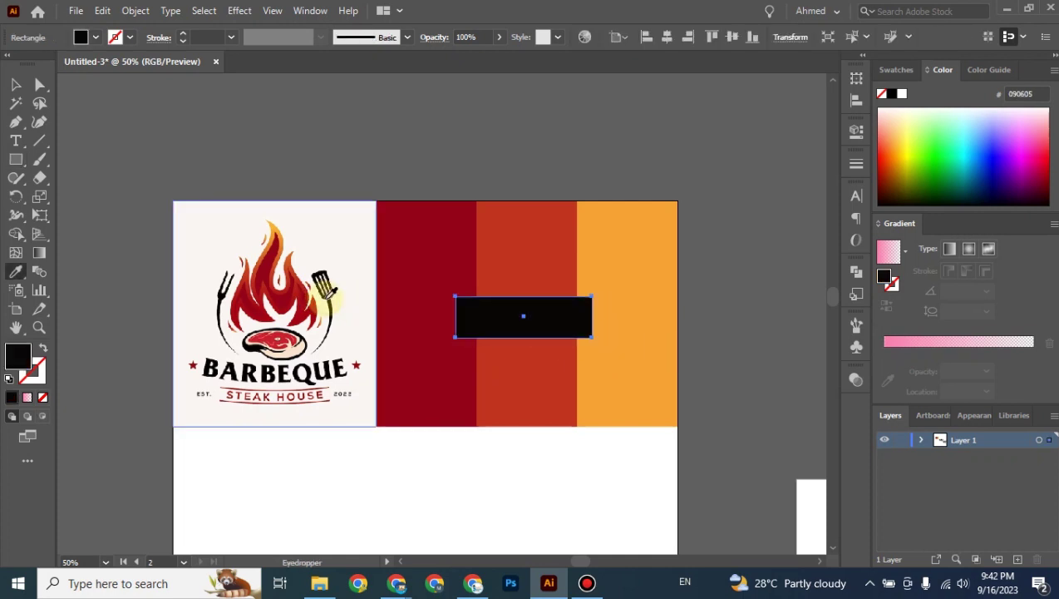
pyautogui.click(15, 85)
pyautogui.click(351, 148)
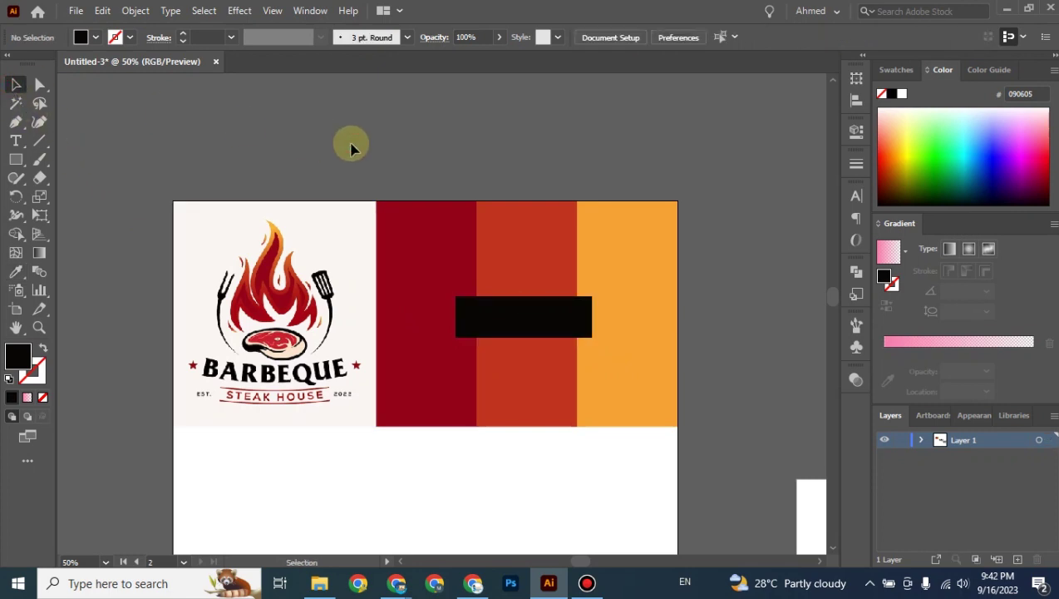
pyautogui.hotkey('ctrl', '-')
pyautogui.hotkey('ctrl', '-')
pyautogui.hotkey('ctrl', '+')
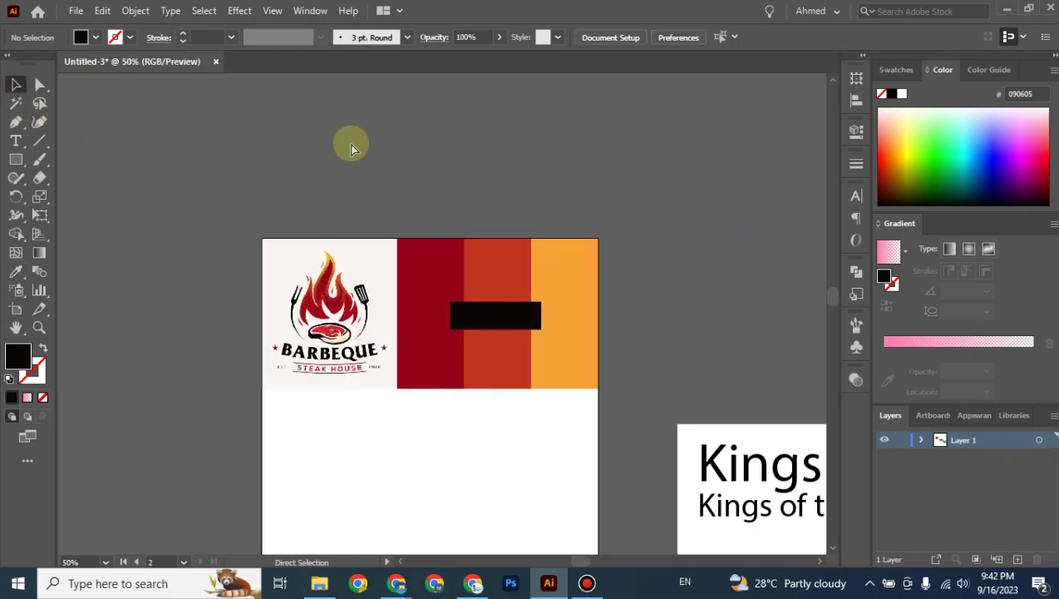
pyautogui.hotkey('ctrl', '+')
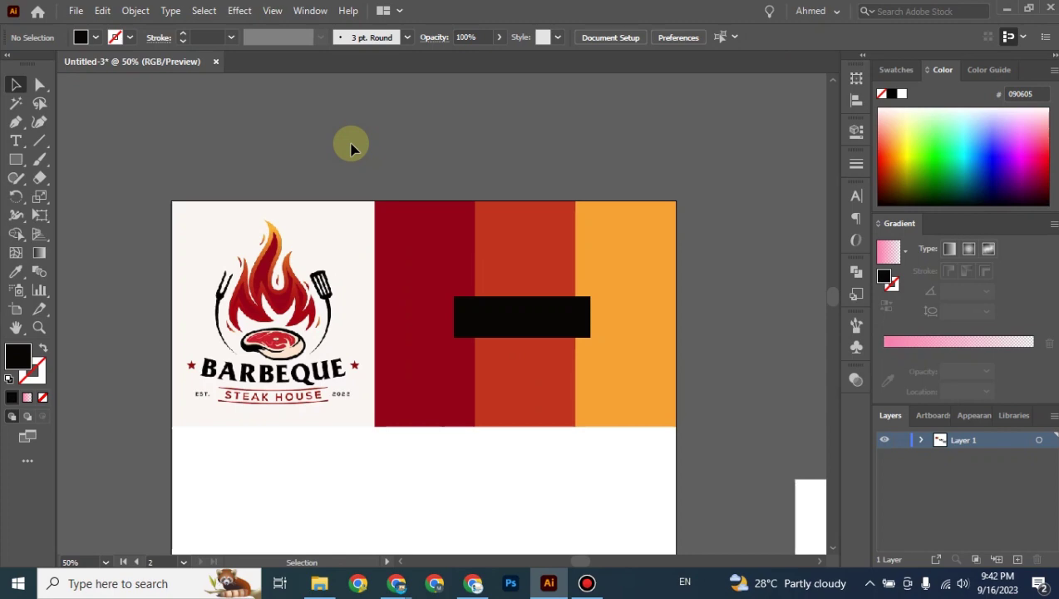
pyautogui.hotkey('ctrl', '-')
pyautogui.hotkey('ctrl', '-')
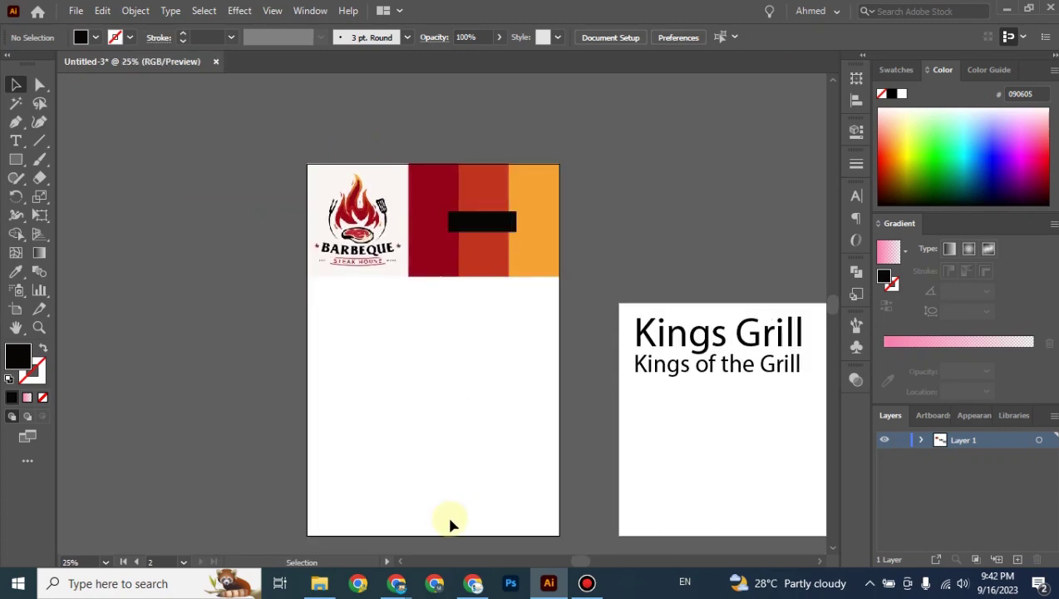
# Step: Switch to the Pinterest lion logo results in Chrome and copy the image of the Elegant Lion Logo pin
pyautogui.moveTo(396, 582)
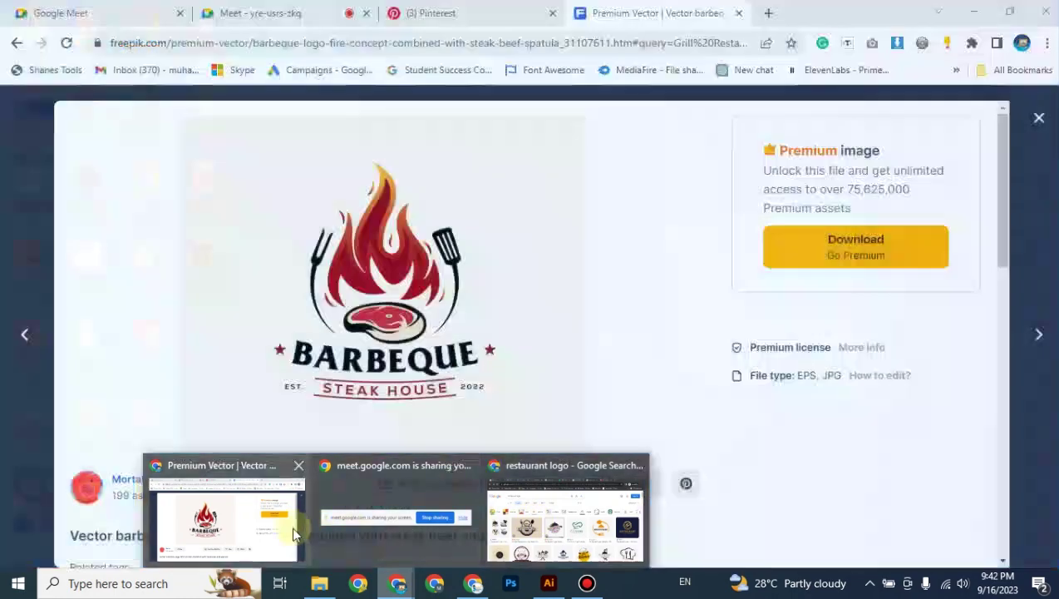
pyautogui.click(287, 524)
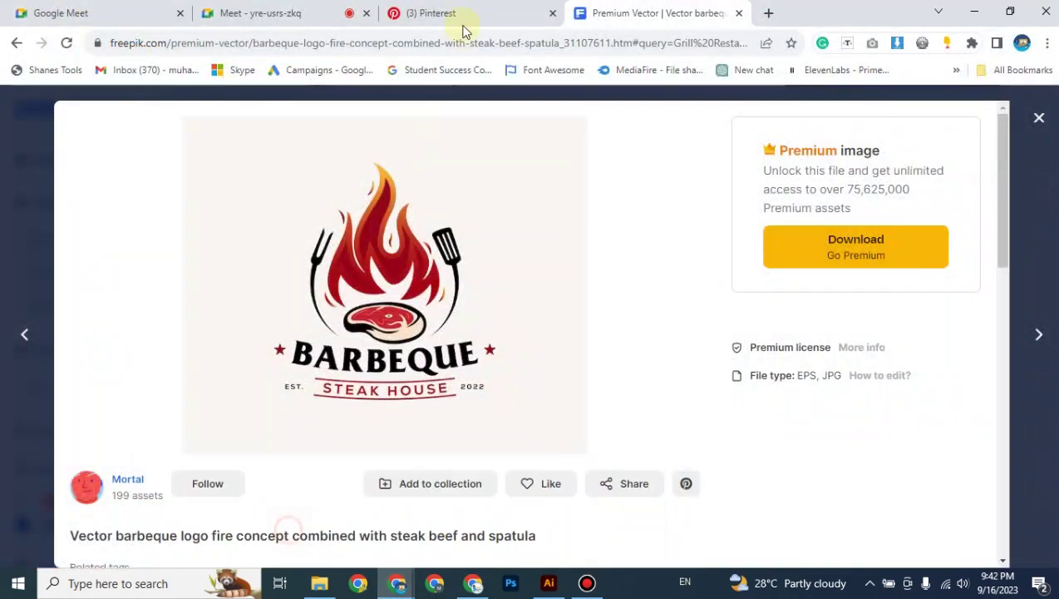
pyautogui.click(463, 23)
pyautogui.scroll(-5, 296, 331)
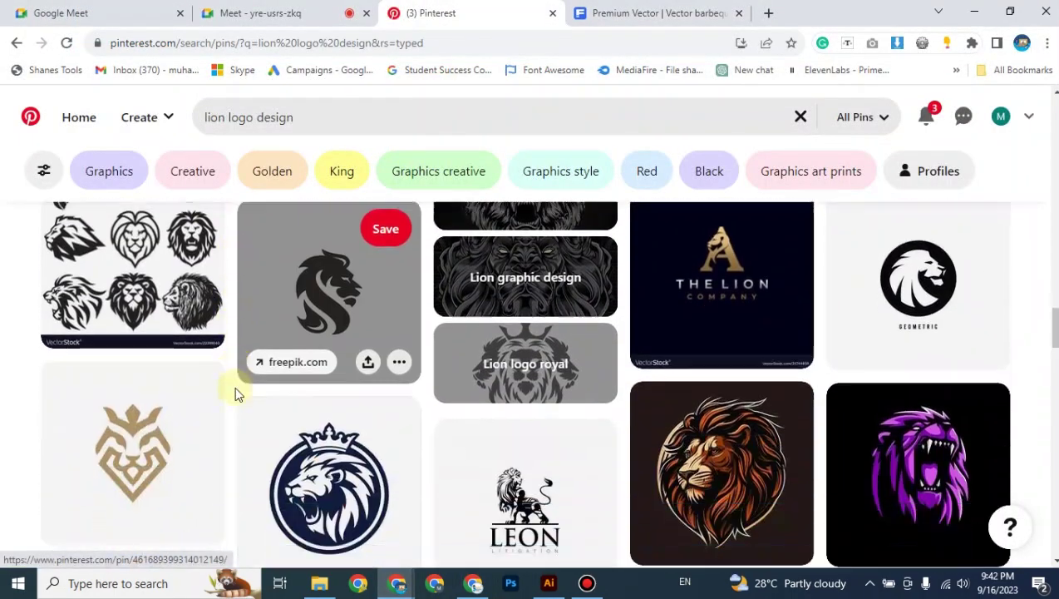
pyautogui.scroll(-3, 133, 387)
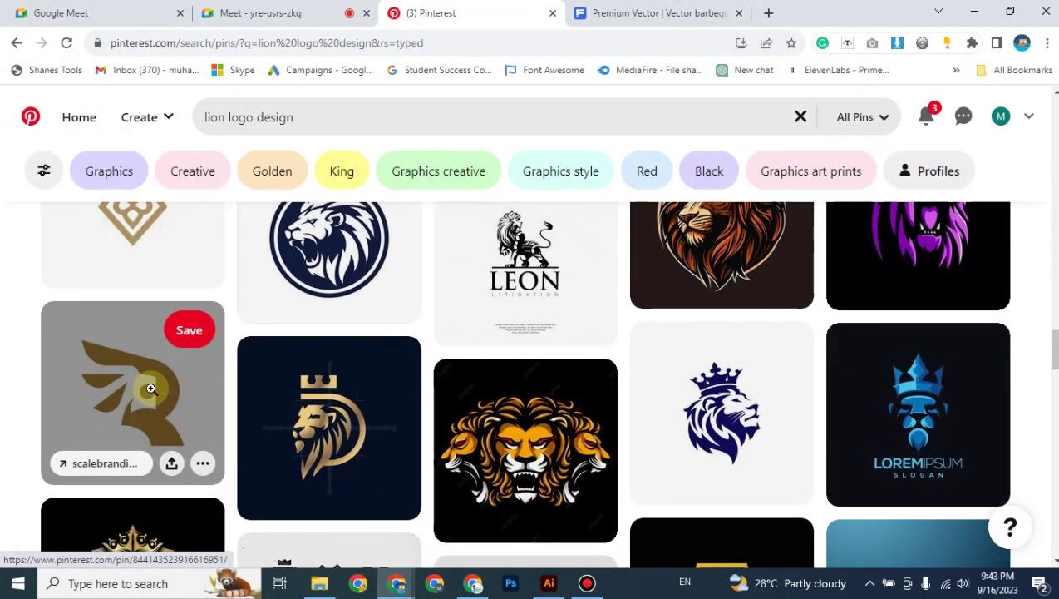
pyautogui.scroll(-6, 150, 389)
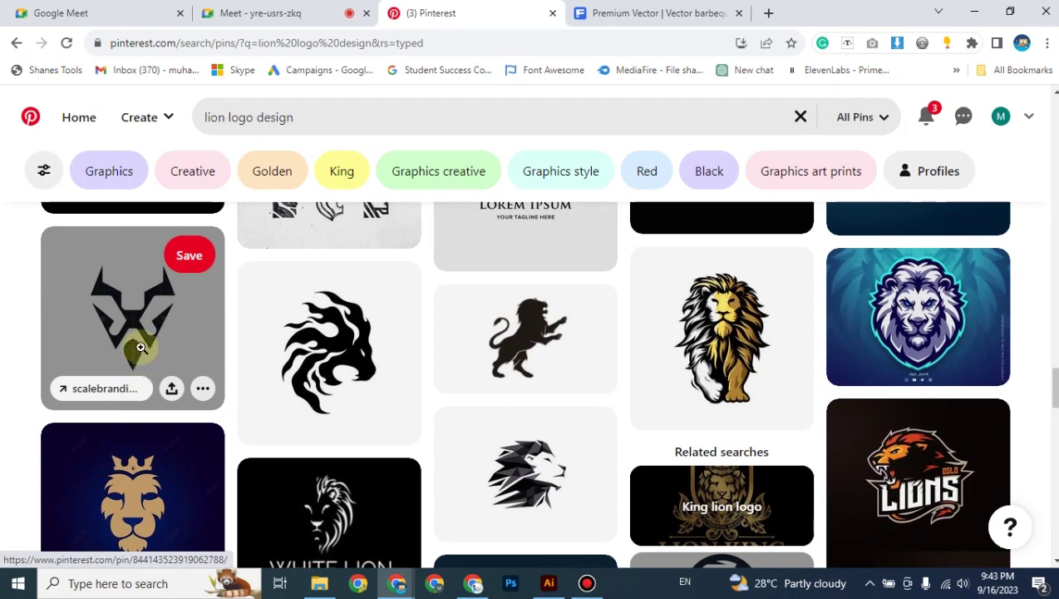
pyautogui.click(140, 347)
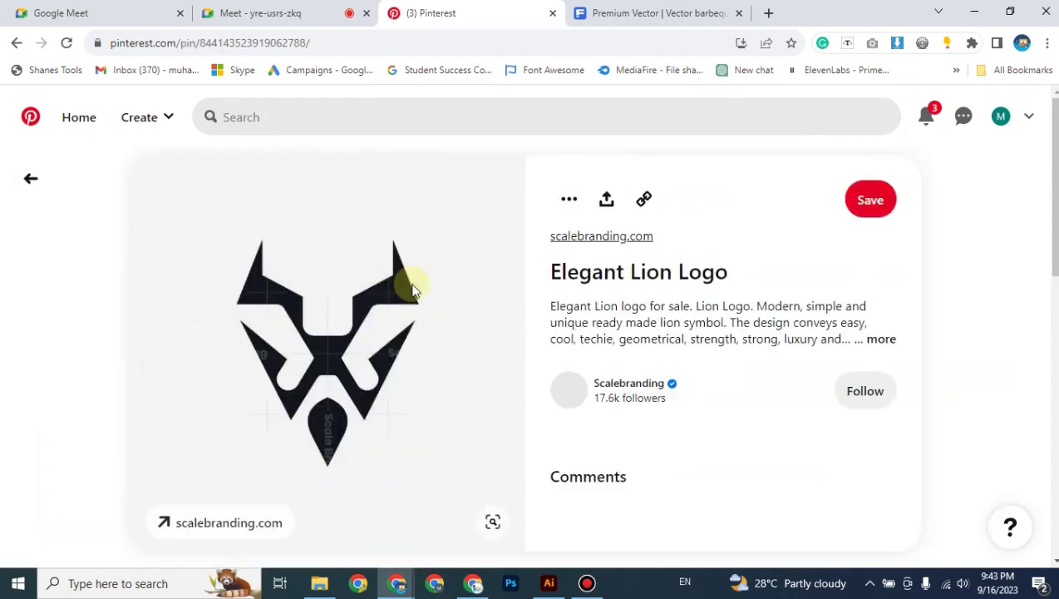
pyautogui.rightClick(313, 272)
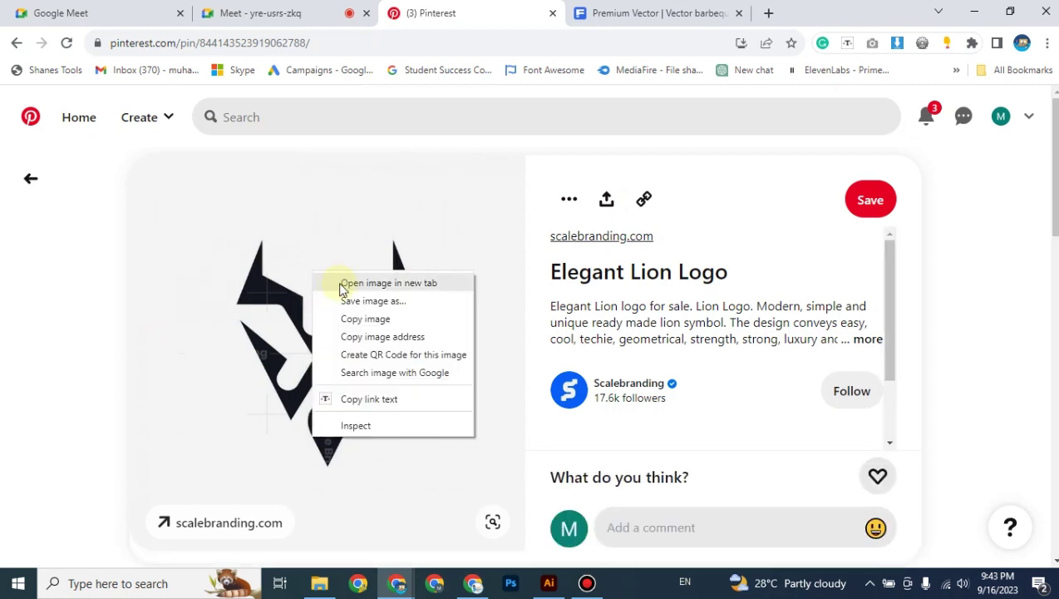
pyautogui.click(366, 318)
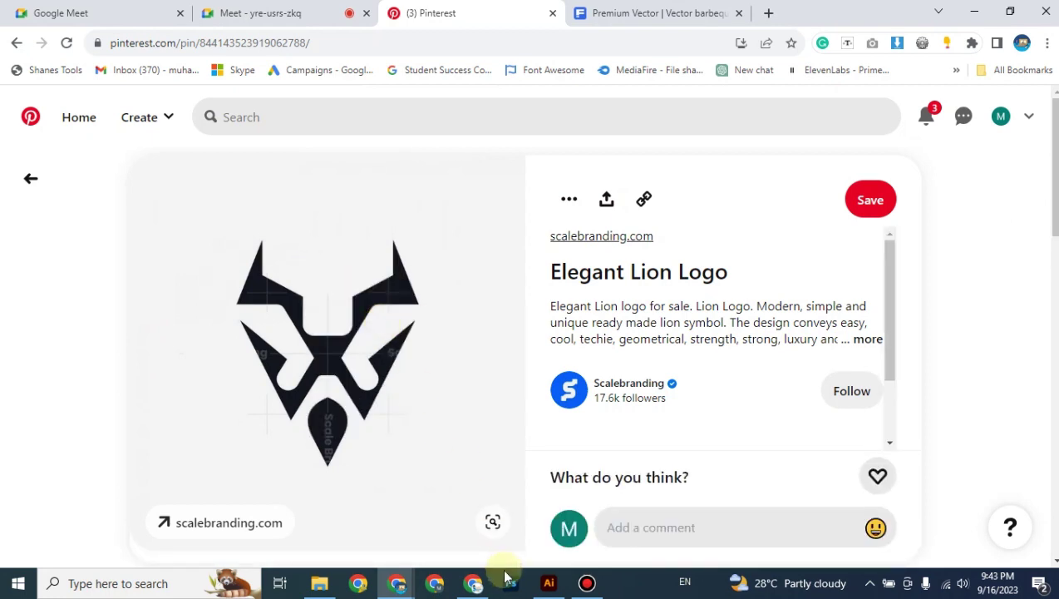
# Step: Paste the lion image in Illustrator, align it directly beneath the Barbeque image at the artboard's left edge, and scale it down
pyautogui.click(548, 582)
pyautogui.hotkey('ctrl', 'v')
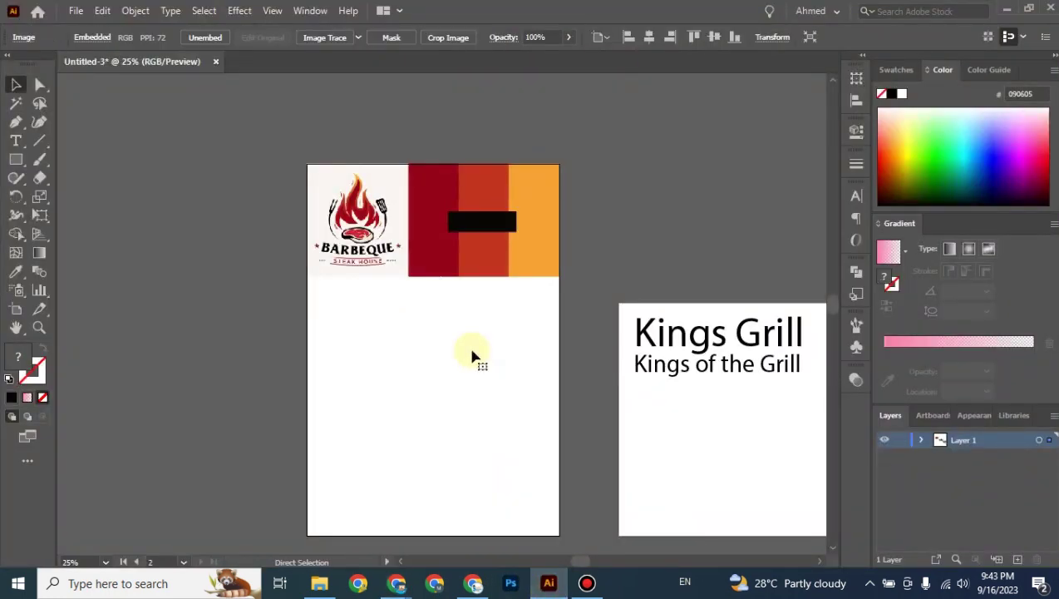
pyautogui.moveTo(471, 349); pyautogui.dragTo(358, 428)
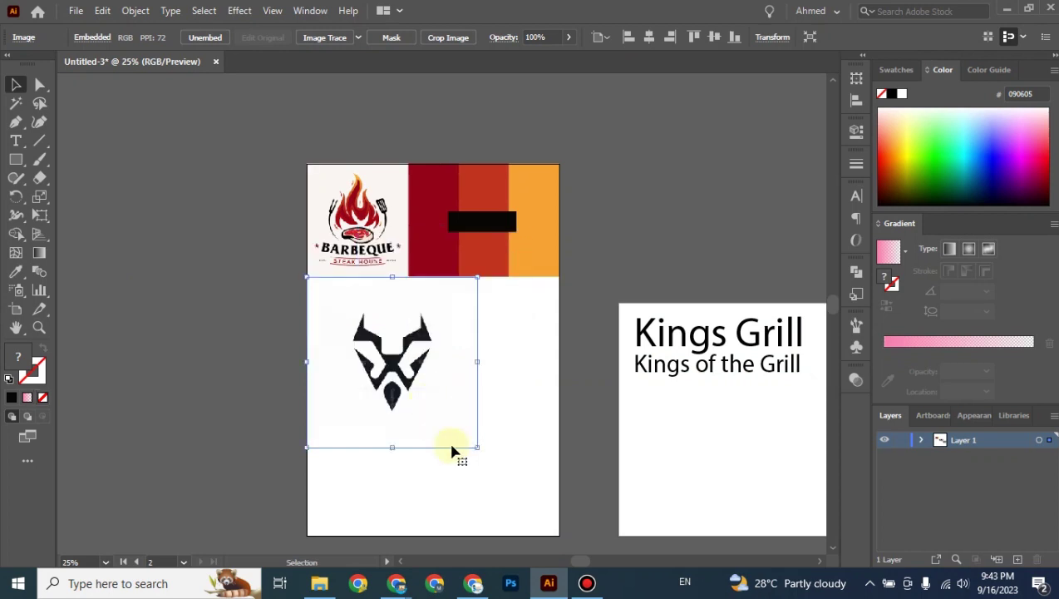
pyautogui.moveTo(477, 445); pyautogui.dragTo(443, 413)
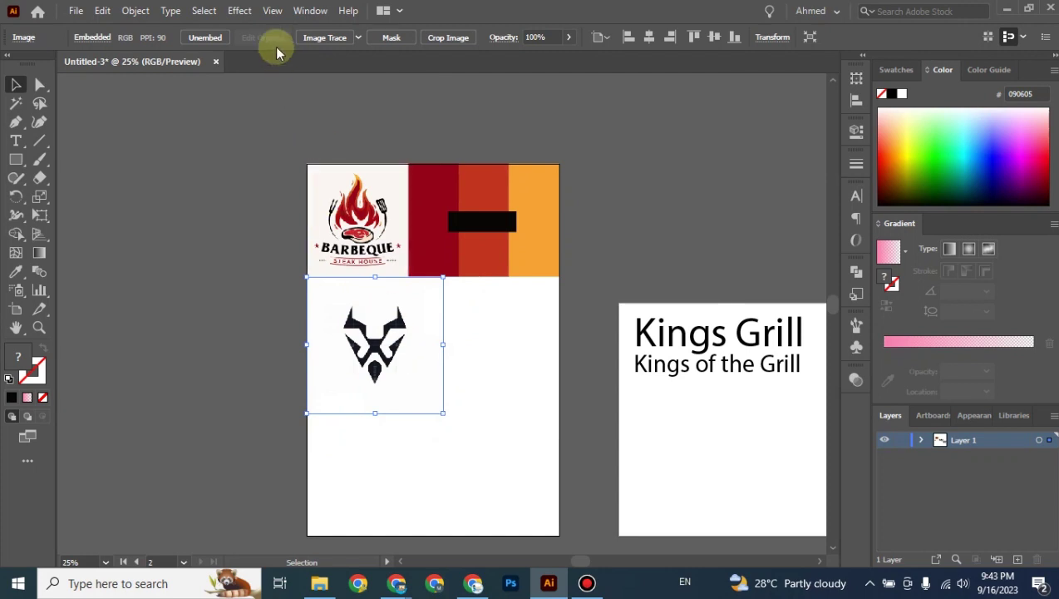
# Step: Shrink the lion image further so its width matches the Barbeque image above it
pyautogui.hotkey('ctrl', '+')
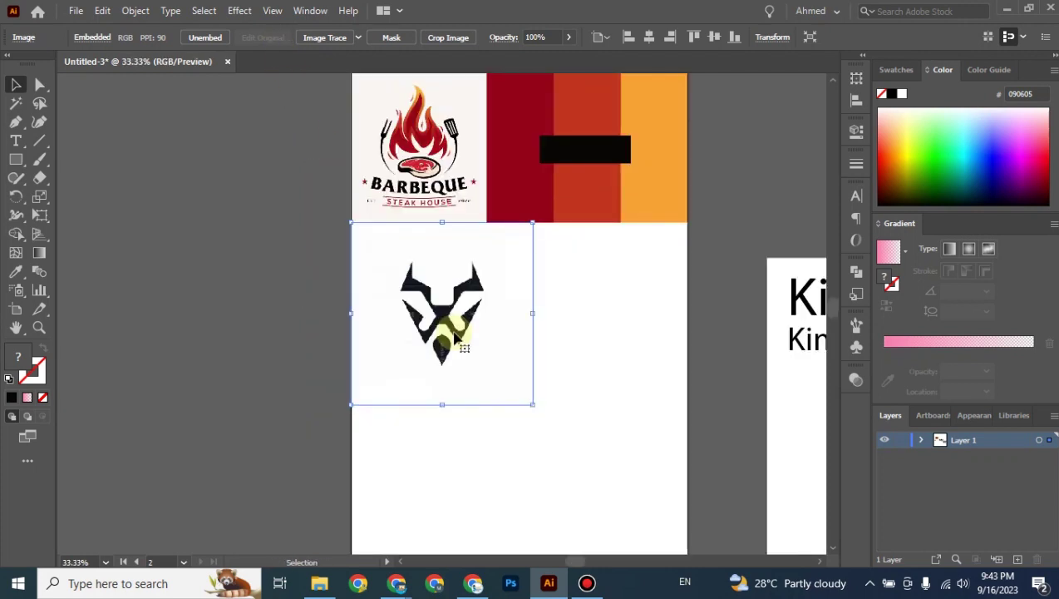
pyautogui.click(564, 316)
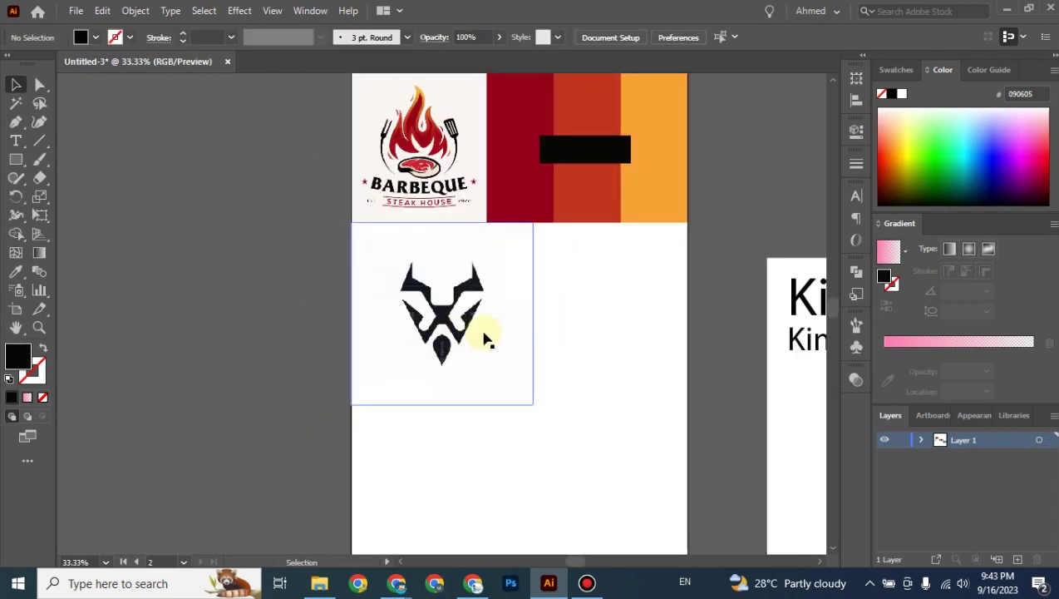
pyautogui.click(484, 337)
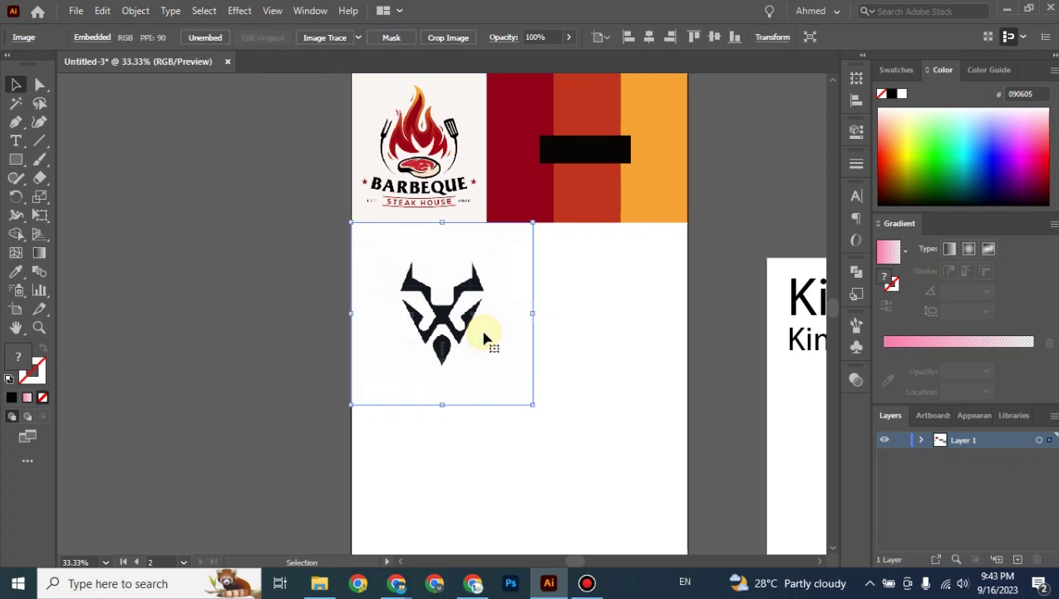
pyautogui.moveTo(530, 407); pyautogui.dragTo(345, 320)
pyautogui.click(532, 364)
pyautogui.click(465, 312)
pyautogui.click(569, 324)
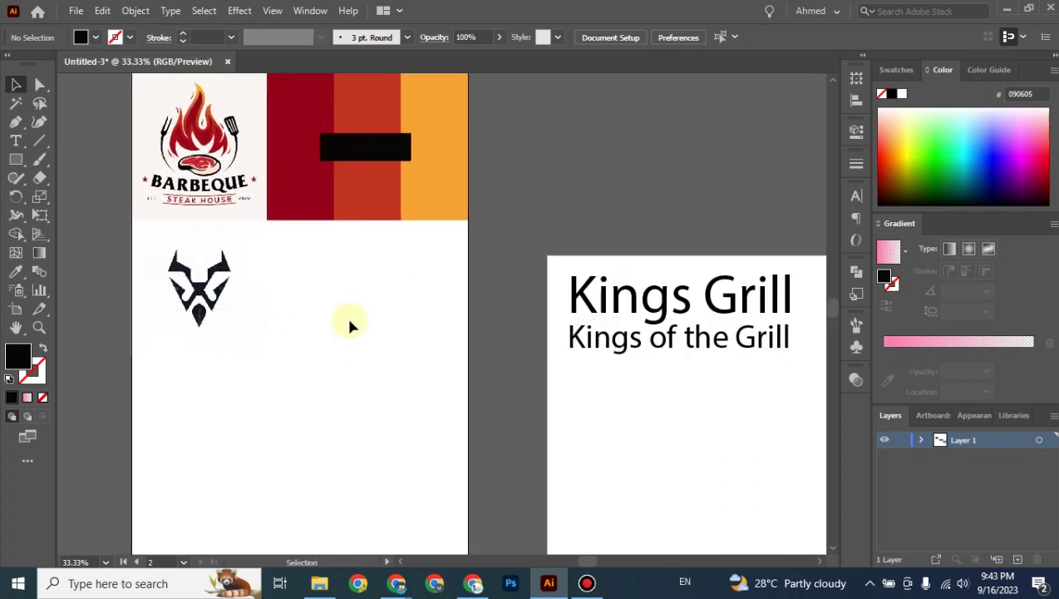
# Step: Move the Kings Grill and Kings of the Grill text onto the mood board beneath the lion image, scaled down to fit
pyautogui.hotkey('ctrl', '-')
pyautogui.hotkey('ctrl', '-')
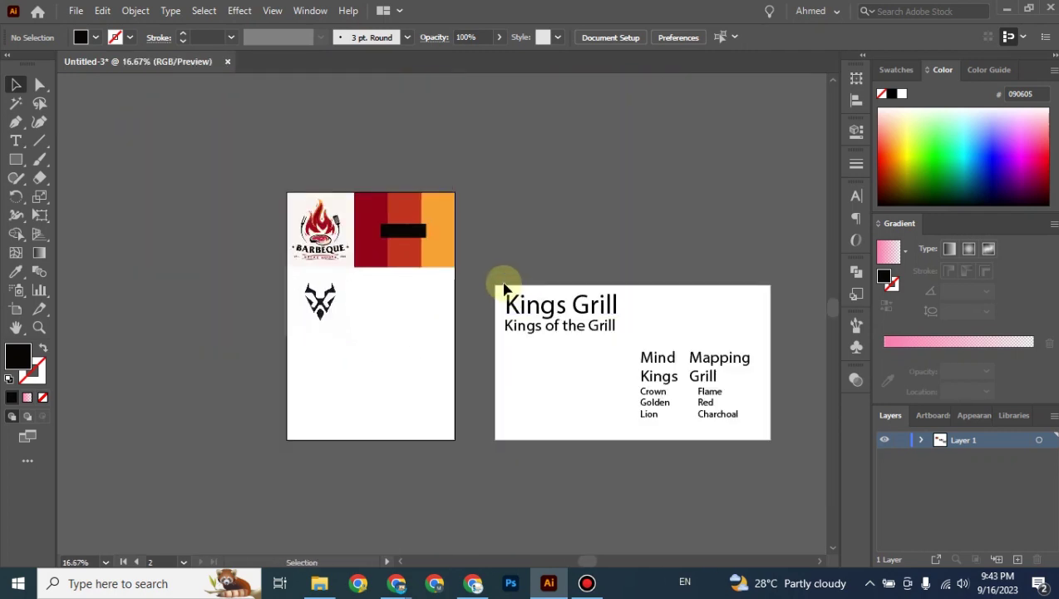
pyautogui.moveTo(612, 337)
pyautogui.mouseDown()
pyautogui.moveTo(410, 367)
pyautogui.moveTo(386, 354)
pyautogui.moveTo(405, 374)
pyautogui.moveTo(397, 367)
pyautogui.moveTo(395, 380)
pyautogui.mouseUp()
pyautogui.click(547, 341)
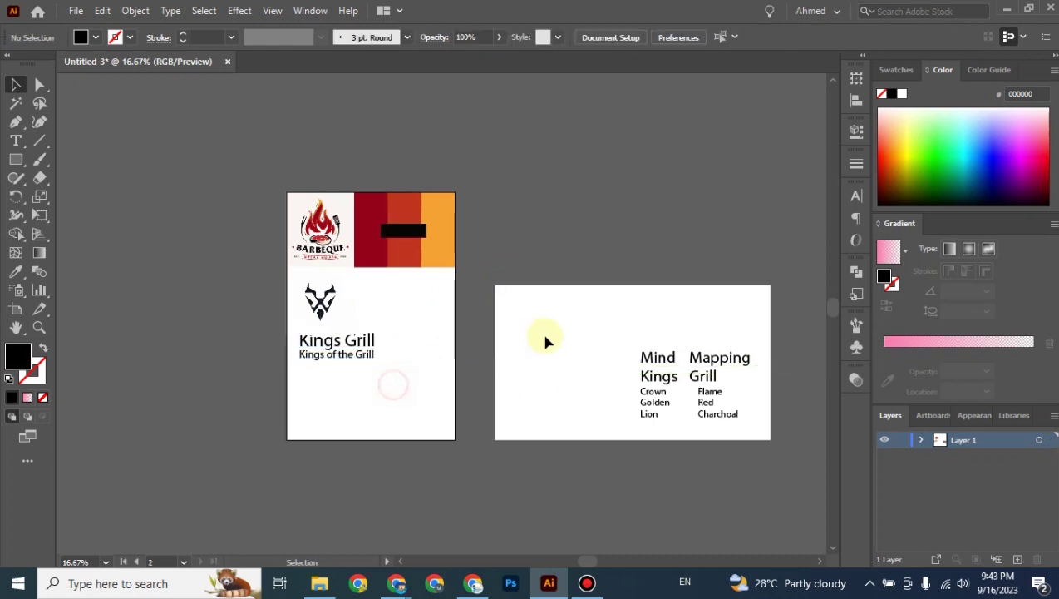
# Step: Move the Mind Mapping word lists onto the mood board beneath the Kings of the Grill text, scaled down to fit
pyautogui.click(594, 332)
pyautogui.moveTo(625, 368); pyautogui.dragTo(344, 395)
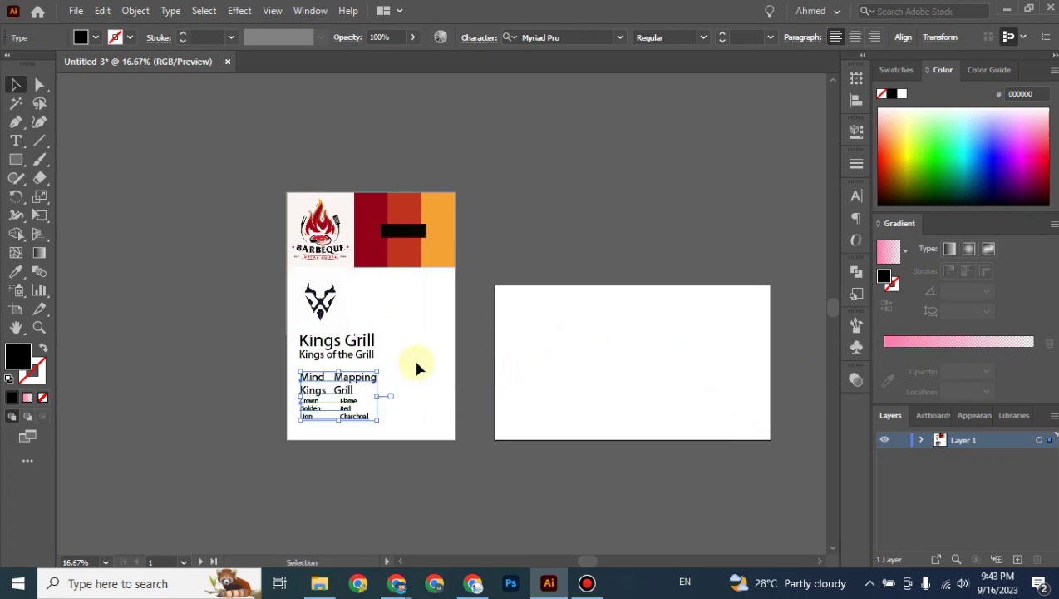
pyautogui.click(417, 369)
# Step: Duplicate the lion image from the mood board onto the empty landscape artboard
pyautogui.hotkey('ctrl', '+')
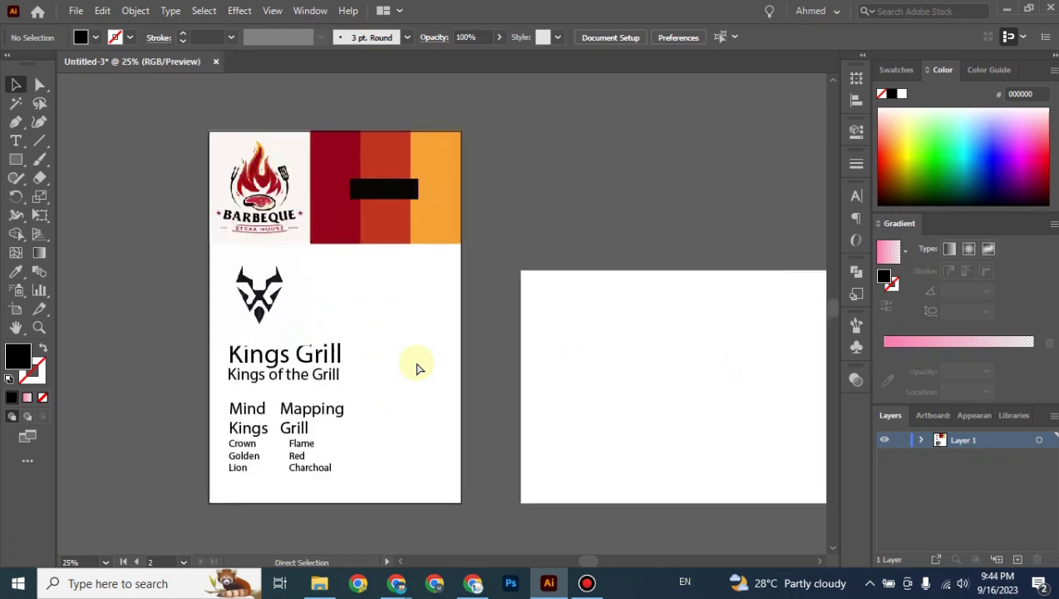
pyautogui.hotkey('ctrl', '+')
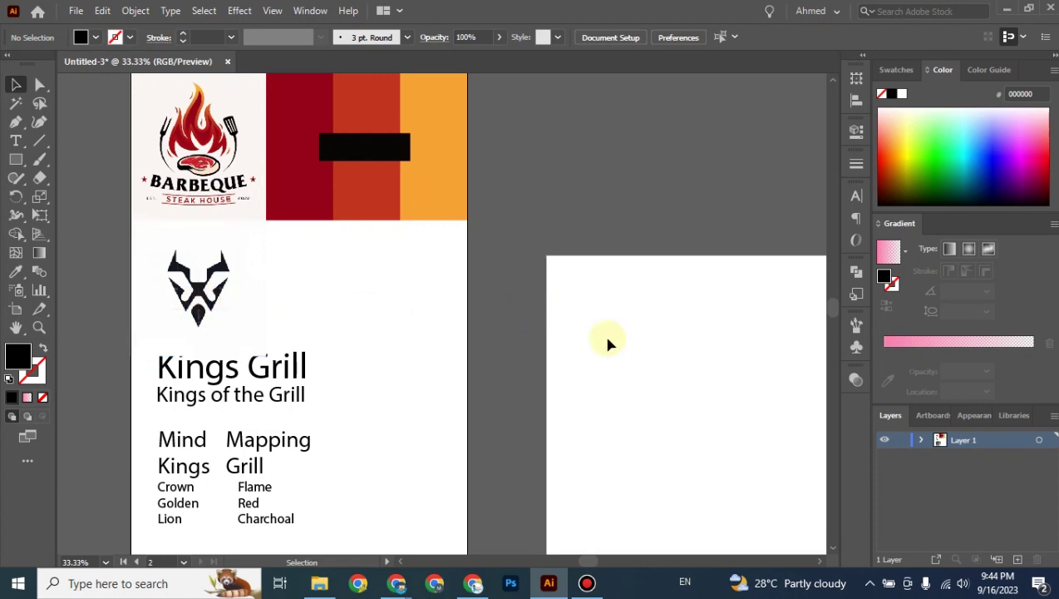
pyautogui.click(218, 313)
pyautogui.moveTo(204, 311); pyautogui.dragTo(674, 416)
pyautogui.click(570, 341)
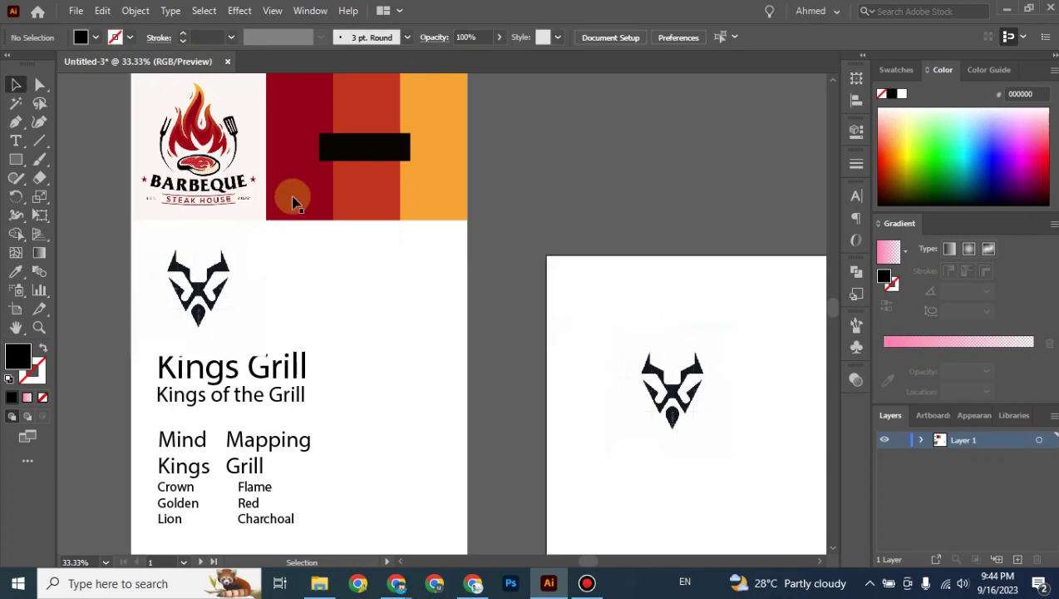
# Step: Duplicate the Barbeque image and place the copy over the landscape artboard's upper-right corner
pyautogui.click(230, 141)
pyautogui.moveTo(229, 141); pyautogui.dragTo(723, 246)
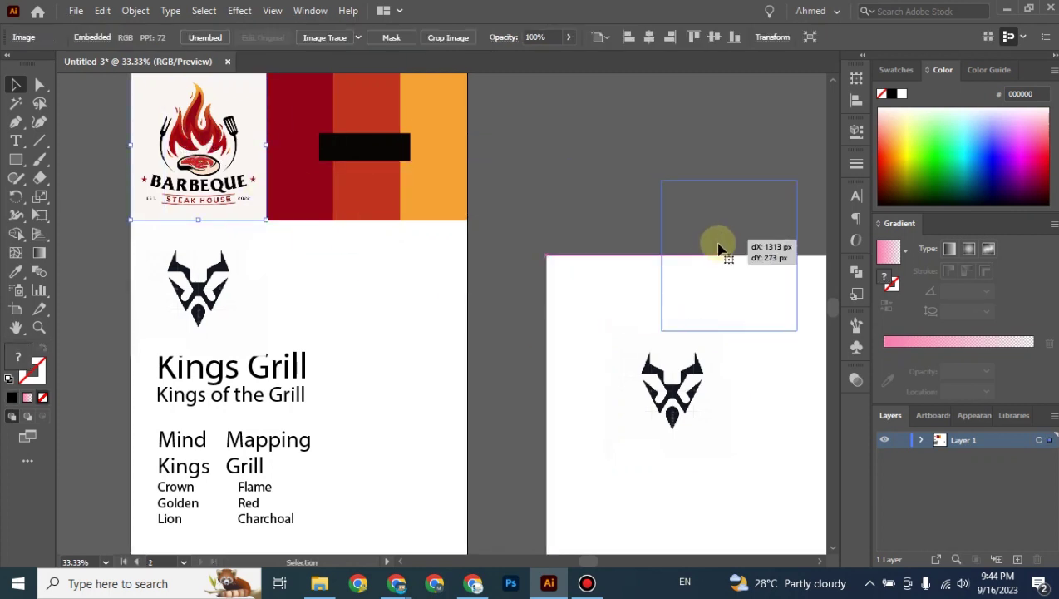
pyautogui.hscroll(5, 480, 350)
pyautogui.scroll(-2, 480, 350)
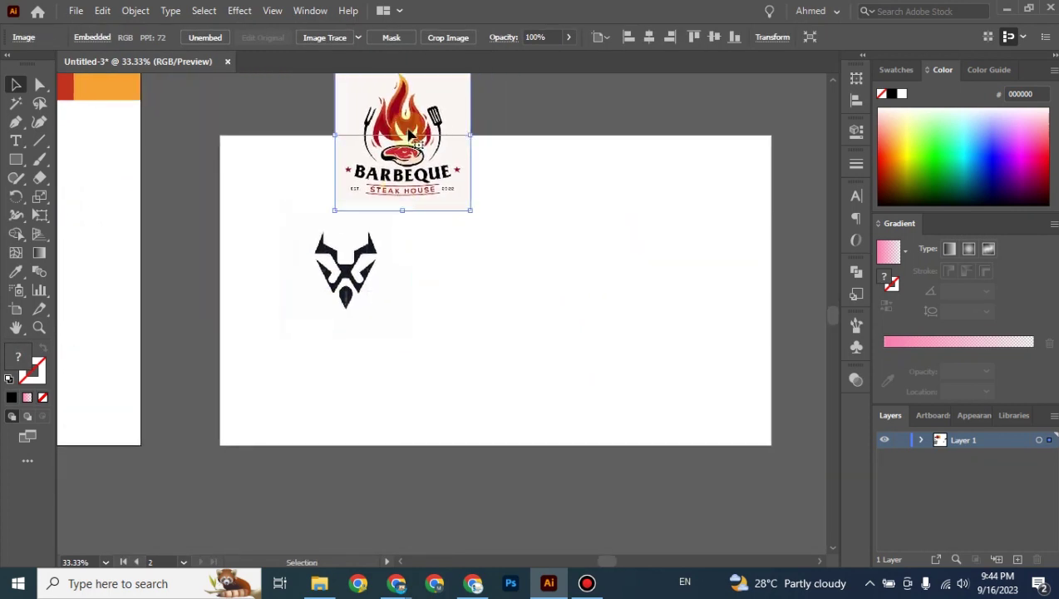
pyautogui.moveTo(407, 115); pyautogui.dragTo(749, 175)
# Step: Move the lion copy to the middle of the landscape artboard and lock that image inside Layer 1
pyautogui.moveTo(374, 286); pyautogui.dragTo(510, 306)
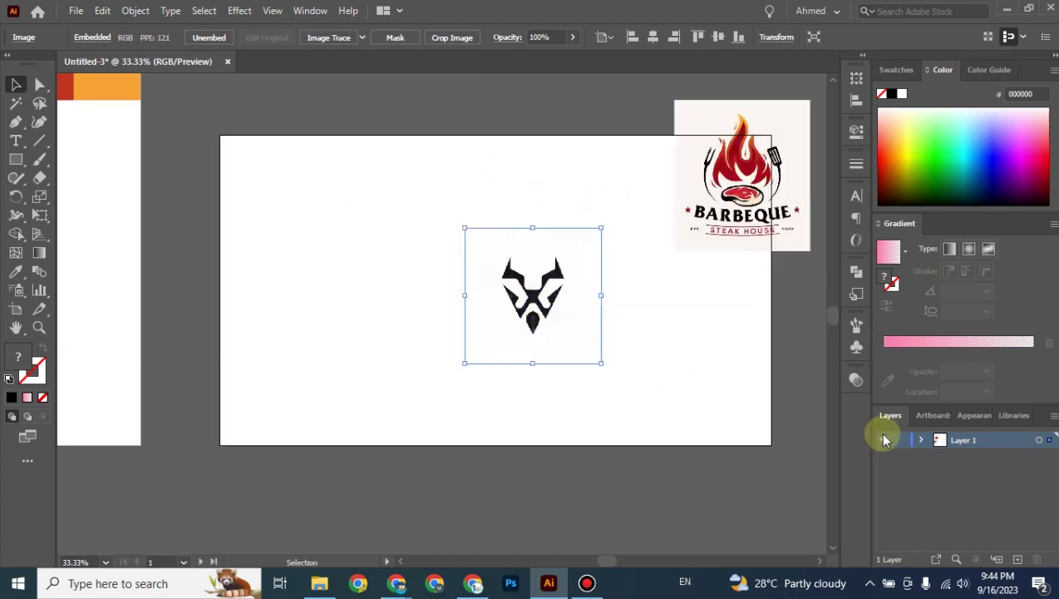
pyautogui.click(921, 439)
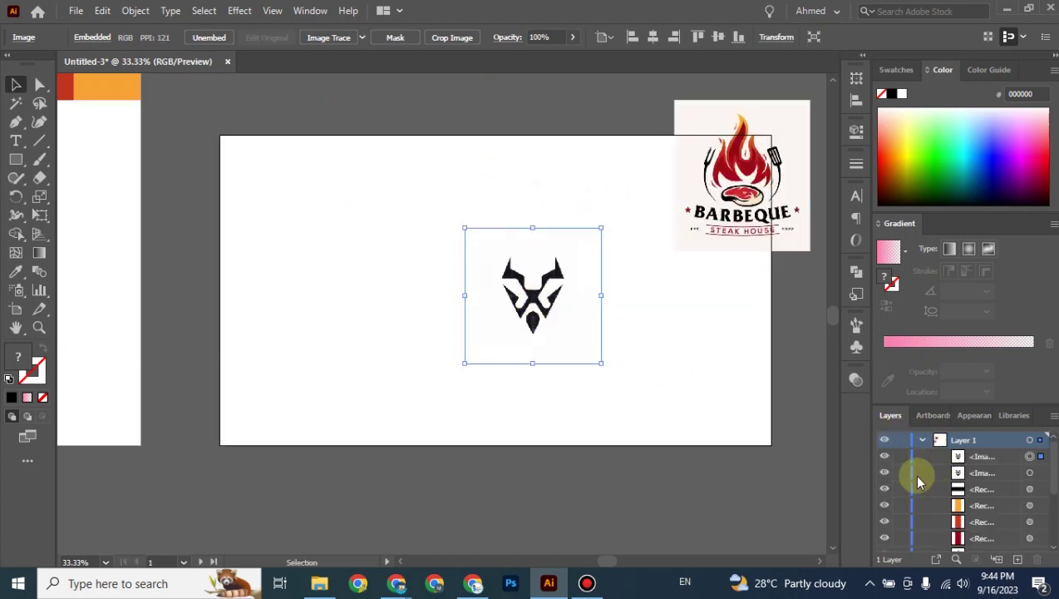
pyautogui.click(903, 457)
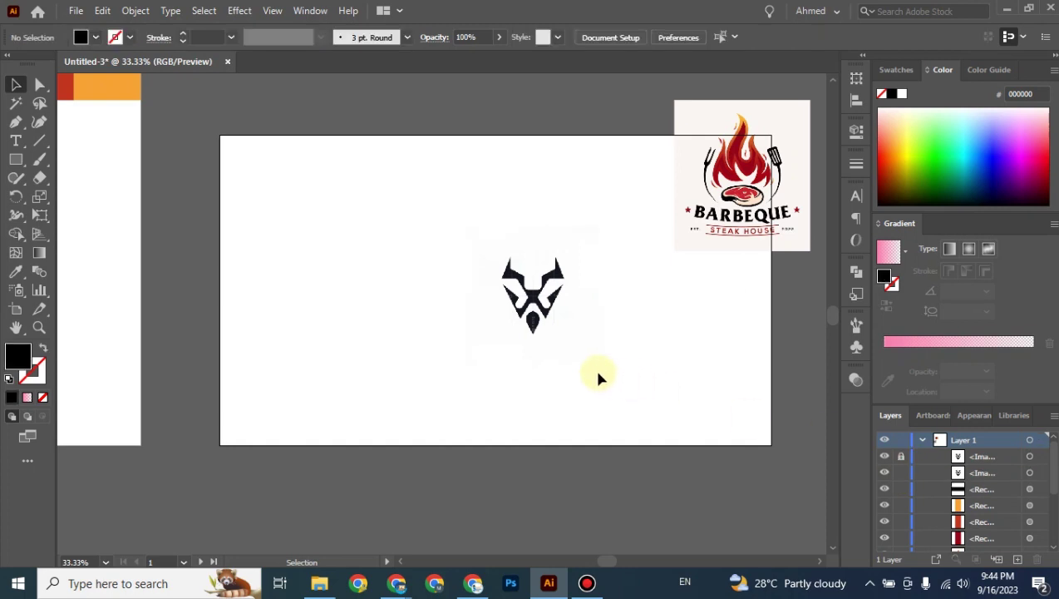
# Step: Set up the Pen tool for tracing the lion with no fill and a red E70006 stroke
pyautogui.hotkey('ctrl', '=')
pyautogui.hotkey('ctrl', '=')
pyautogui.moveTo(640, 364); pyautogui.dragTo(395, 357)
pyautogui.press('p')
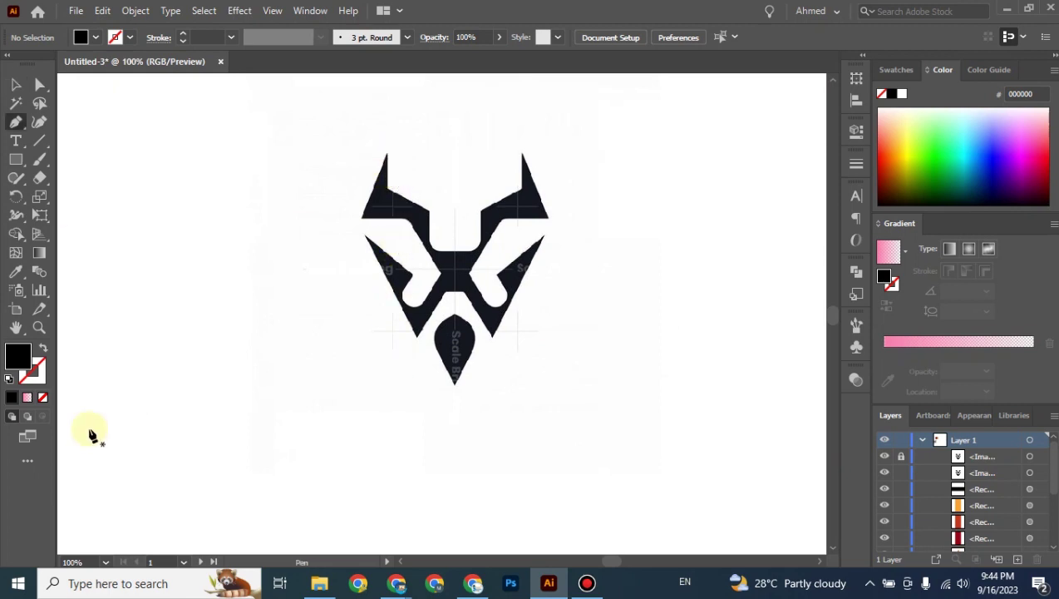
pyautogui.click(44, 349)
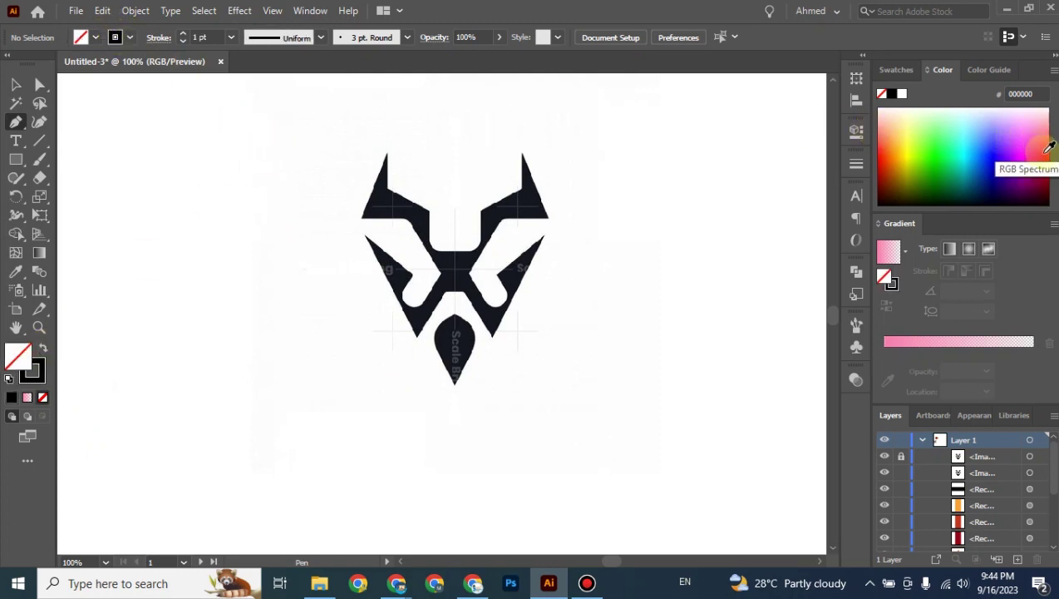
pyautogui.click(33, 371)
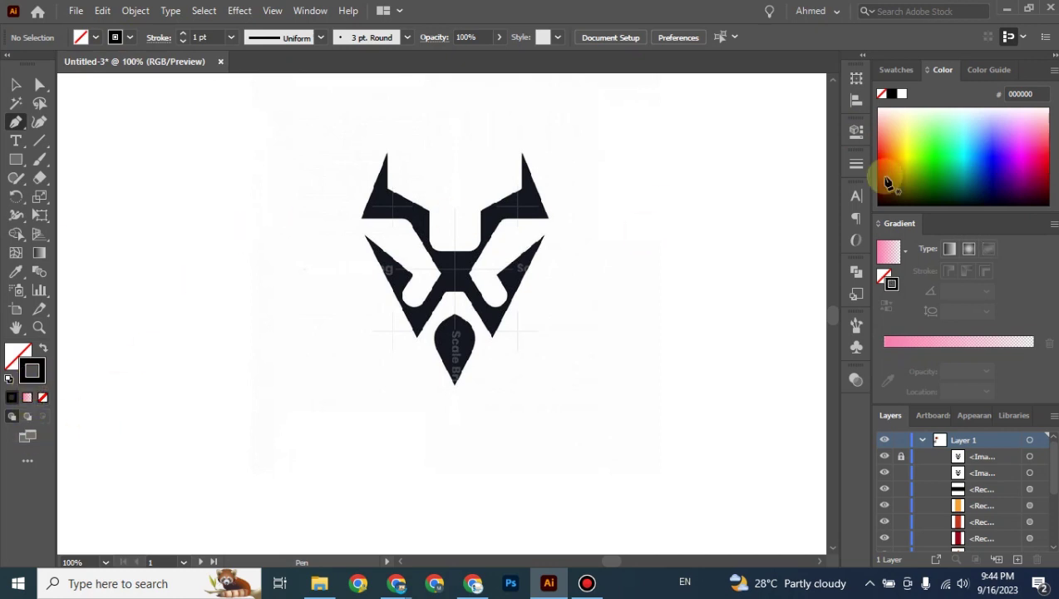
pyautogui.click(1051, 153)
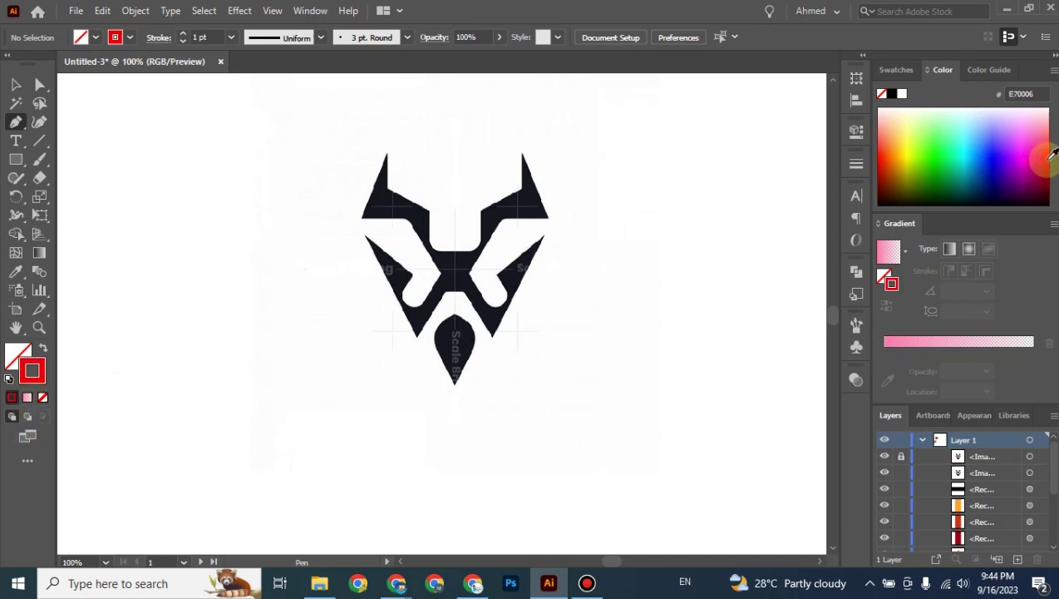
# Step: Trace the lion's left horn from its tip along the outer edge and underside, continuing down the inner side of the left eye
pyautogui.click(385, 154)
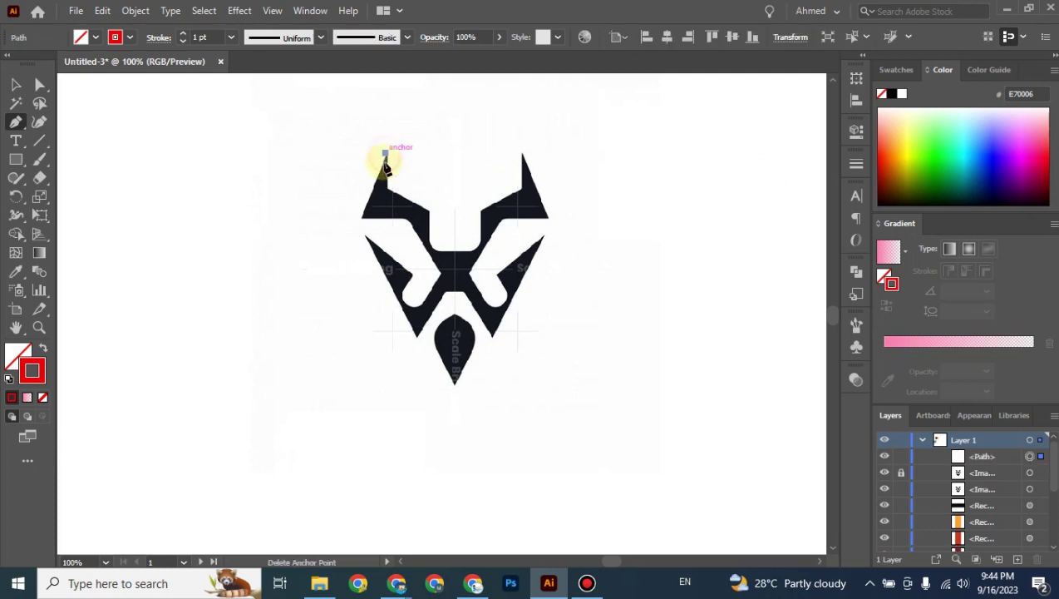
pyautogui.click(361, 217)
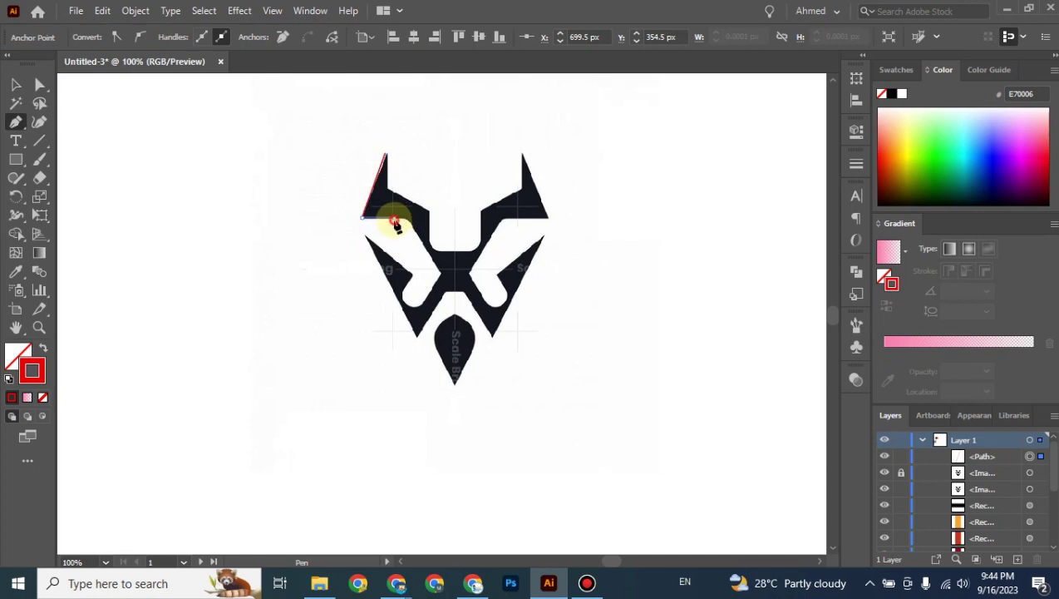
pyautogui.click(393, 217)
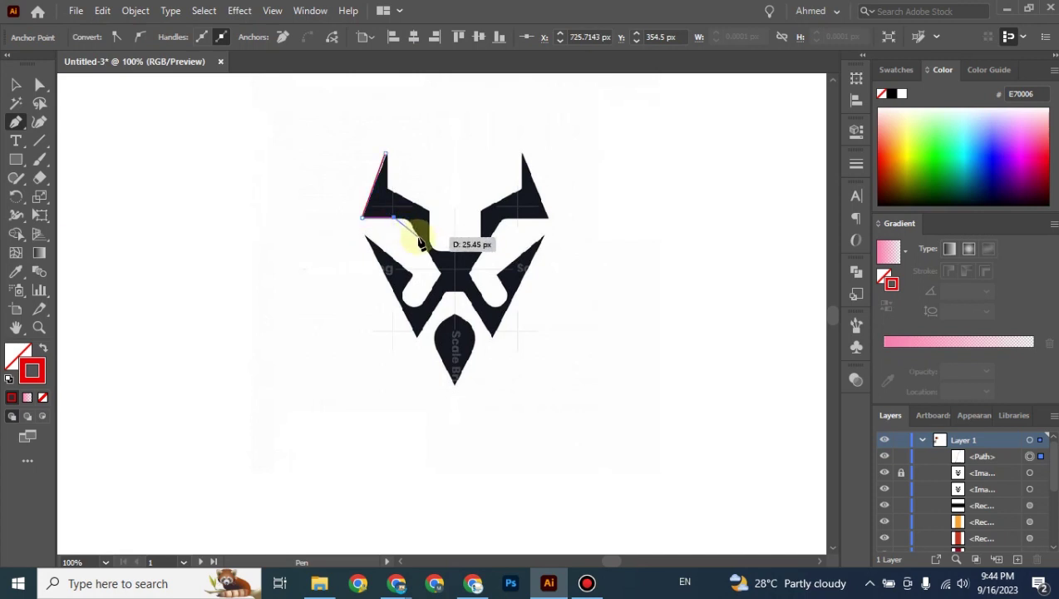
pyautogui.moveTo(419, 239); pyautogui.dragTo(443, 282)
pyautogui.moveTo(440, 272); pyautogui.dragTo(396, 310)
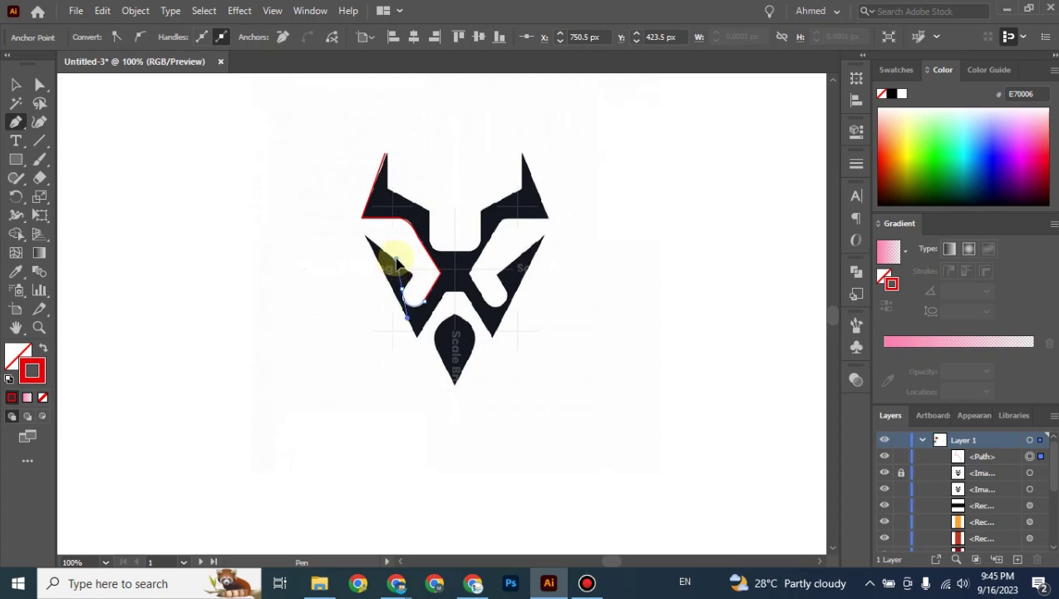
# Step: Continue the path around the left eye's rounded lower end and up to the outer tip of the left cheek
pyautogui.scroll(3, 397, 265)
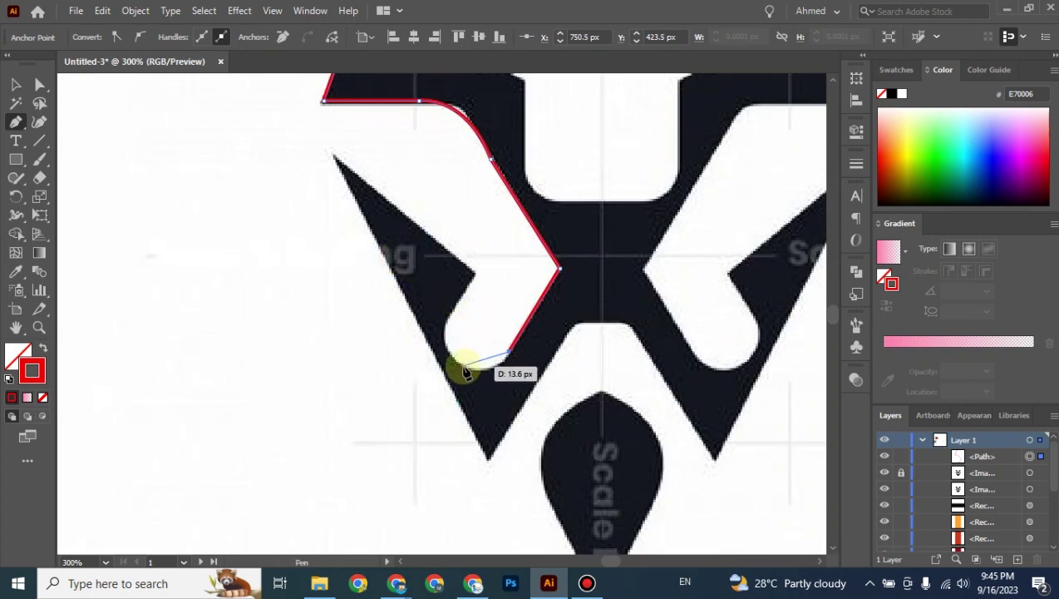
pyautogui.moveTo(453, 366); pyautogui.dragTo(432, 358)
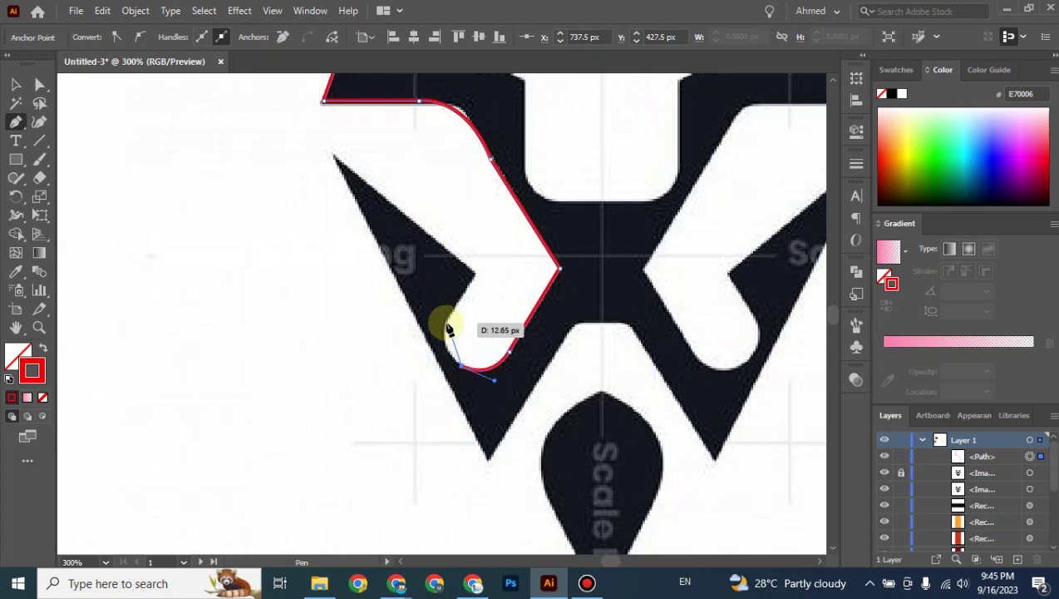
pyautogui.moveTo(449, 321); pyautogui.dragTo(460, 299)
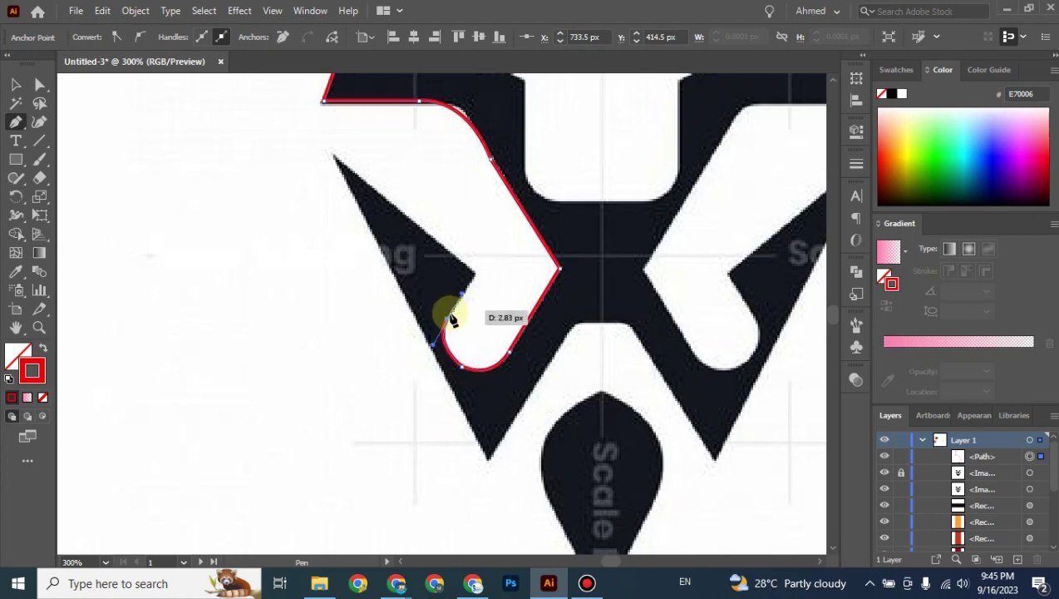
pyautogui.click(476, 276)
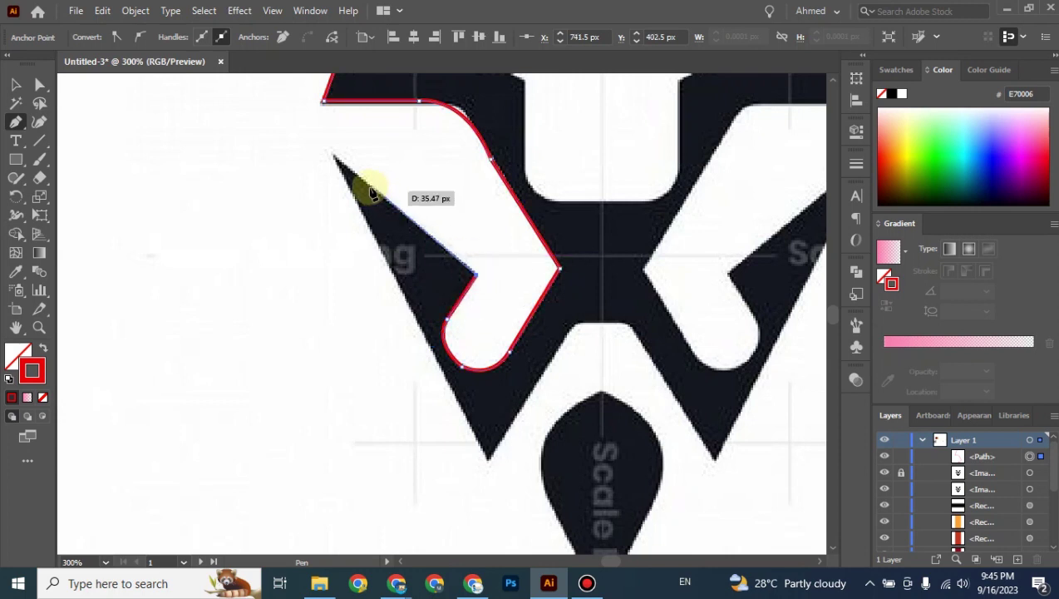
pyautogui.click(335, 157)
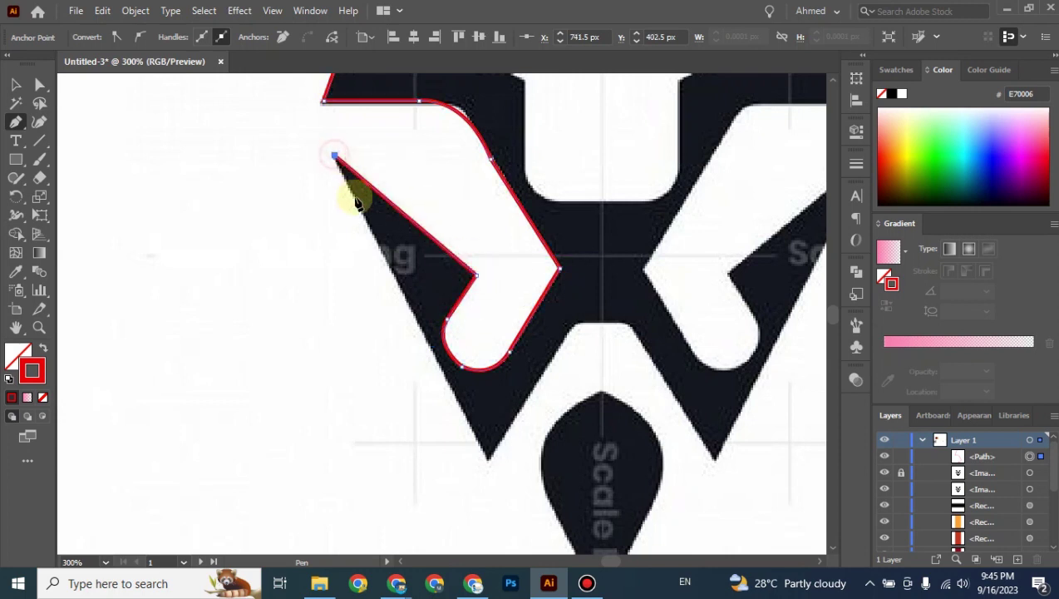
# Step: Trace the left cheek down to its lower point, up to the central arch, and straight up the face's centre line
pyautogui.click(488, 458)
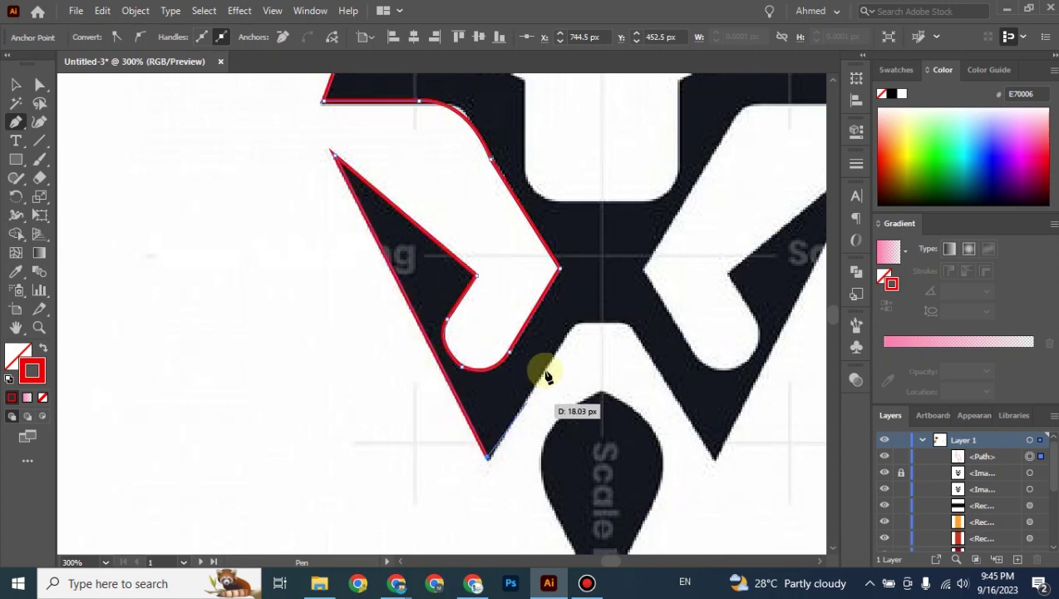
pyautogui.click(568, 332)
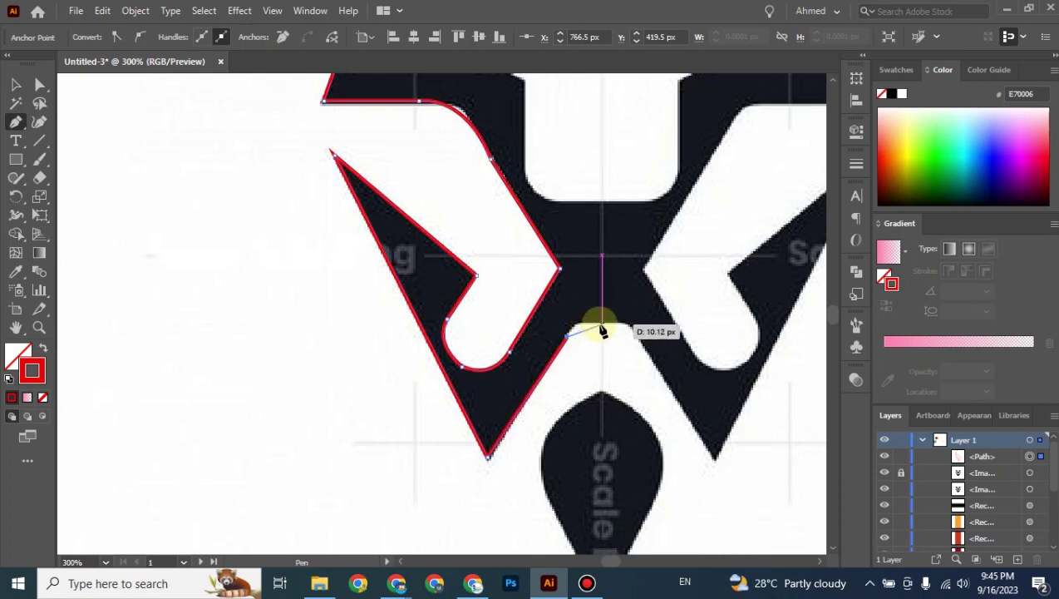
pyautogui.moveTo(601, 326); pyautogui.dragTo(629, 333)
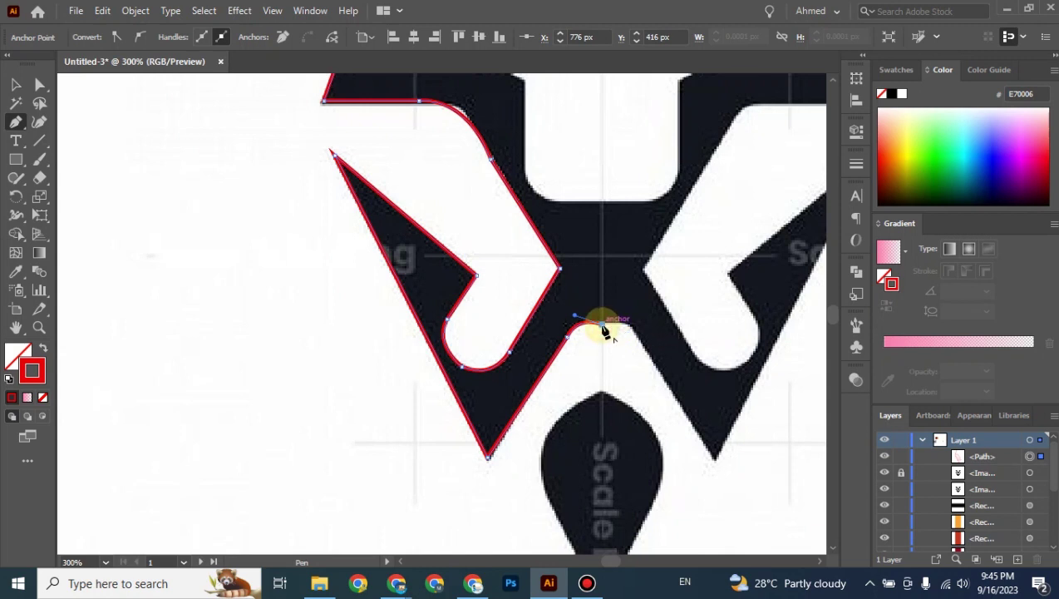
pyautogui.scroll(4, 605, 330)
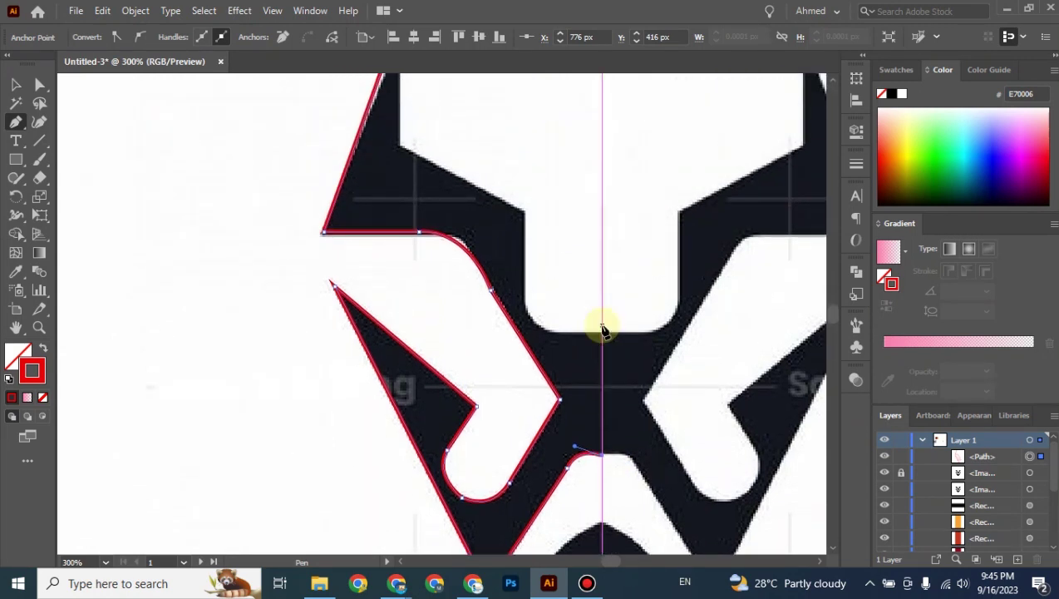
pyautogui.click(604, 337)
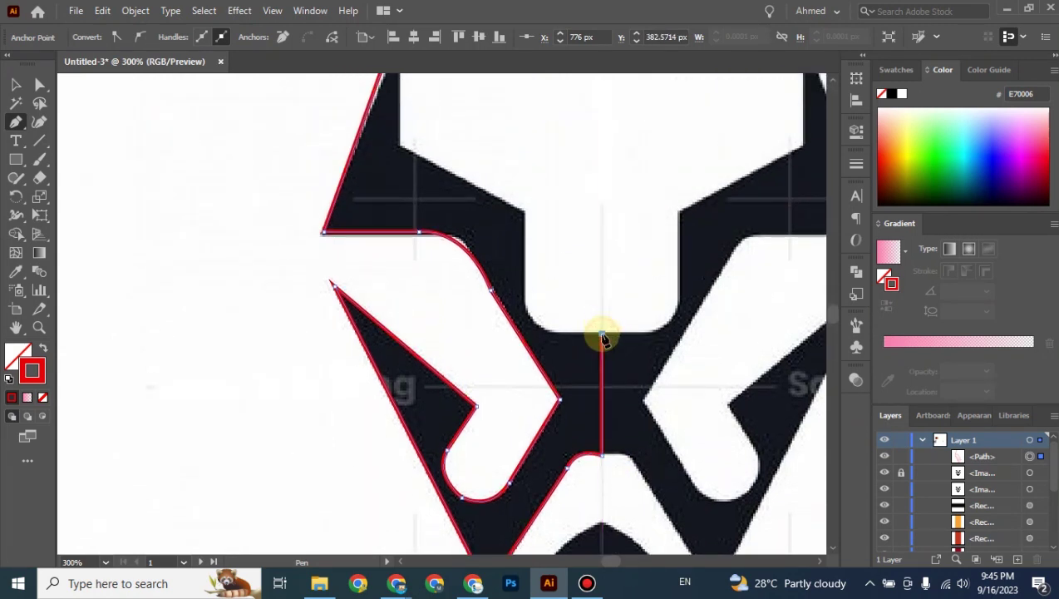
# Step: Trace the rounded forehead notch and the left horn's inner edge, closing the path at the horn's tip
pyautogui.click(555, 333)
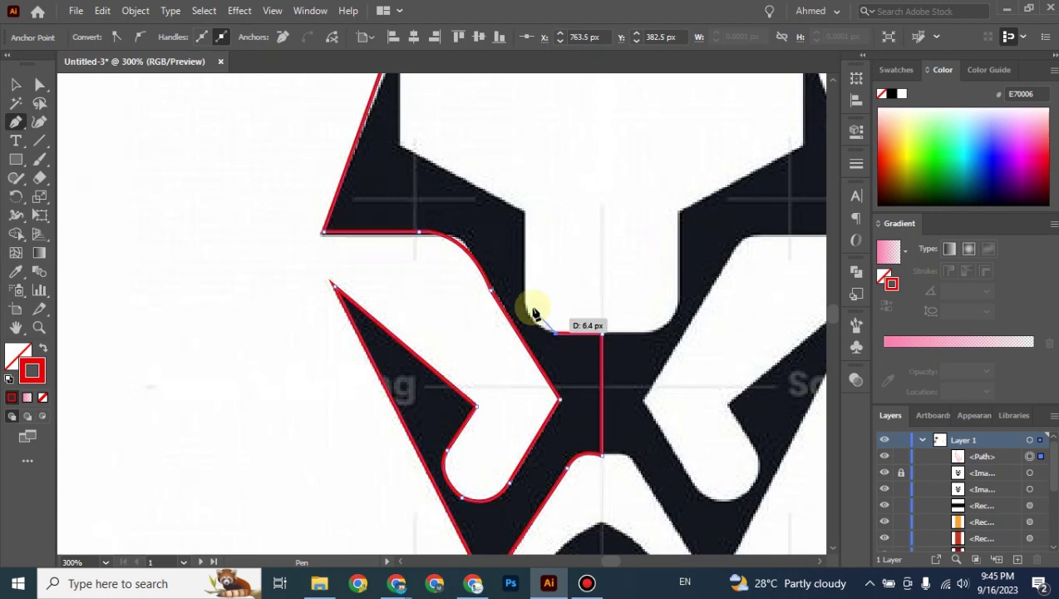
pyautogui.moveTo(521, 325); pyautogui.dragTo(526, 218)
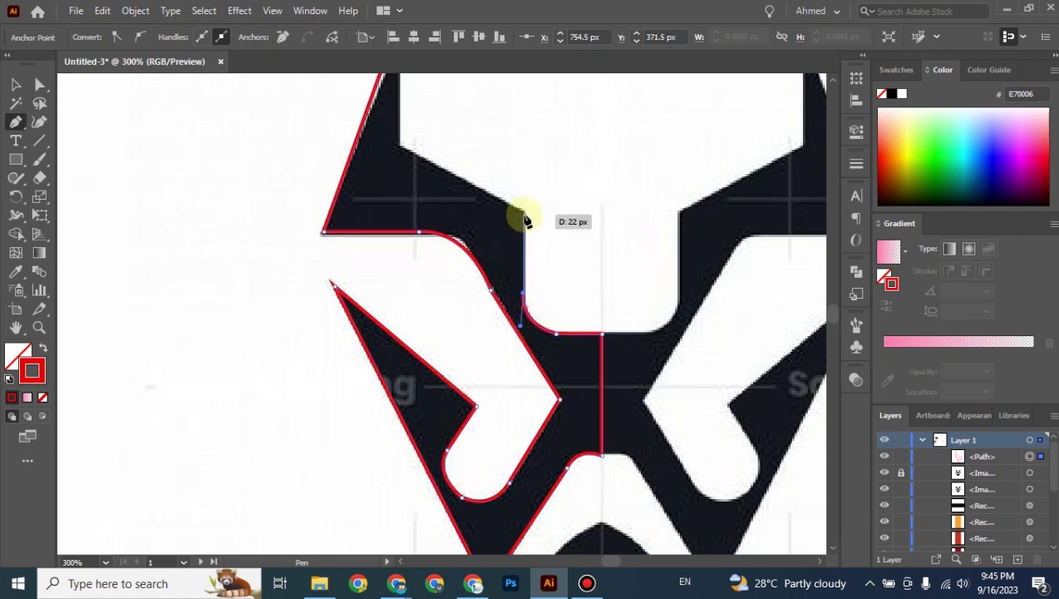
pyautogui.click(525, 215)
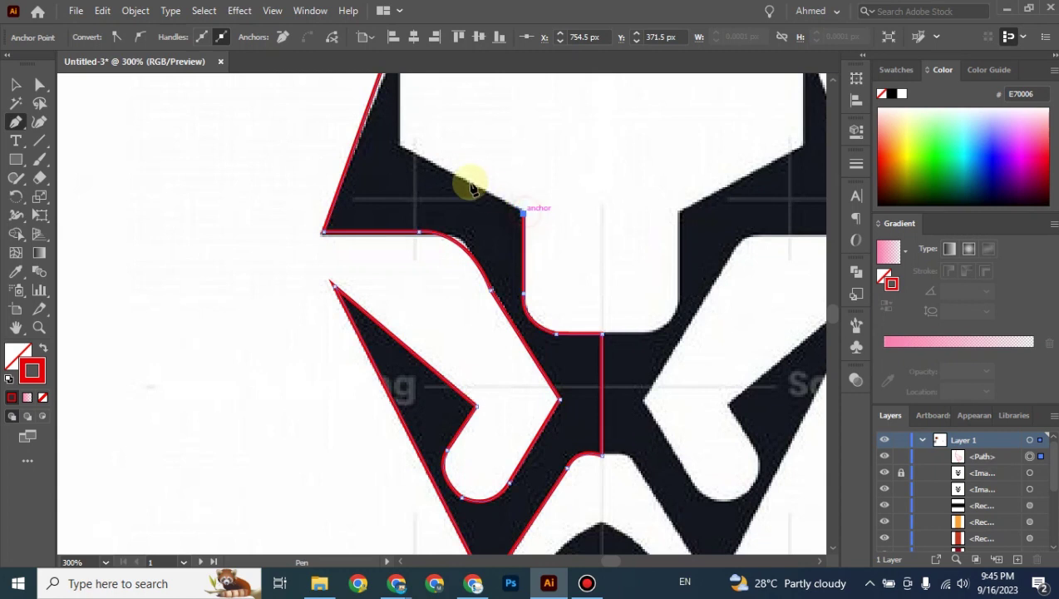
pyautogui.click(402, 148)
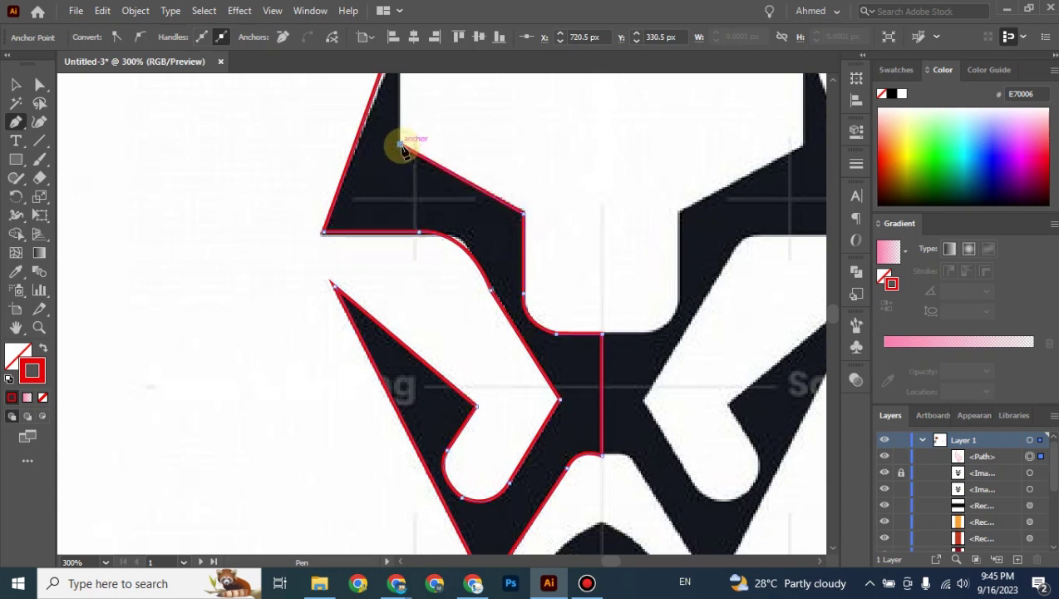
pyautogui.scroll(3, 401, 148)
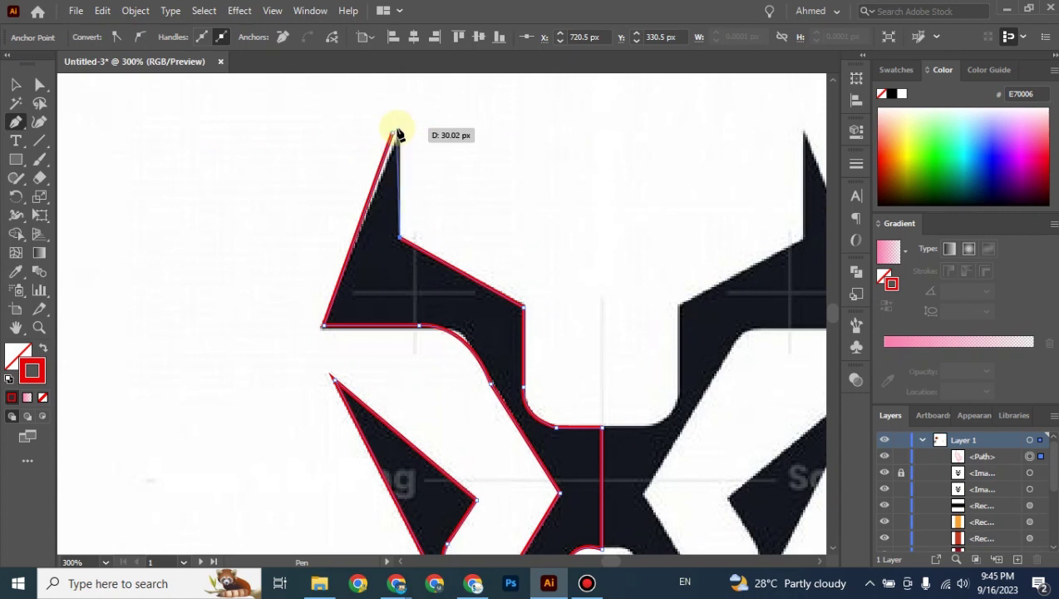
pyautogui.moveTo(397, 133); pyautogui.dragTo(395, 133)
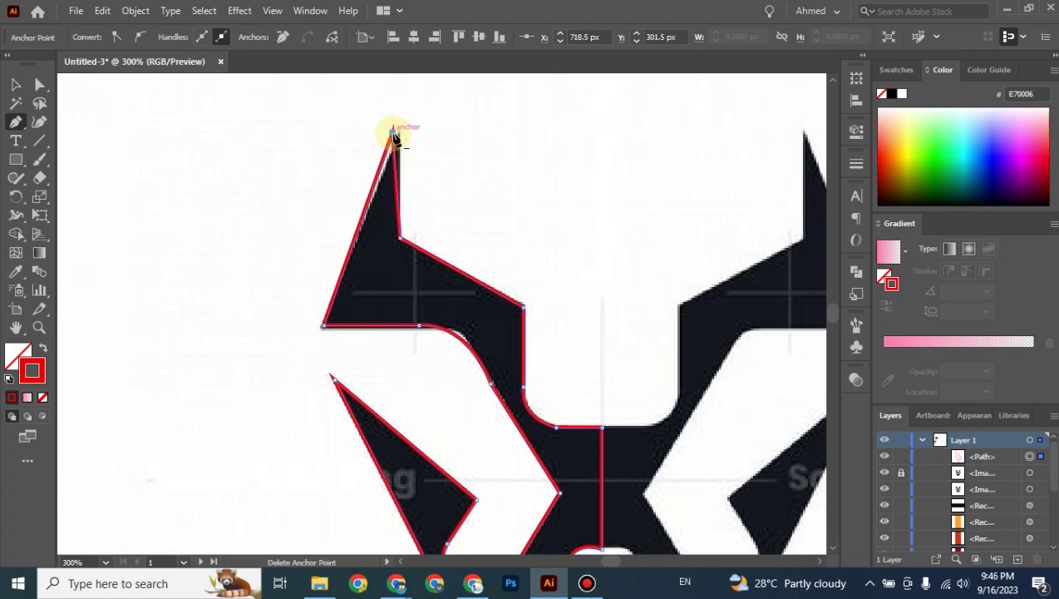
# Step: Move the traced half-face outline off the reference into the empty space to its left
pyautogui.click(14, 86)
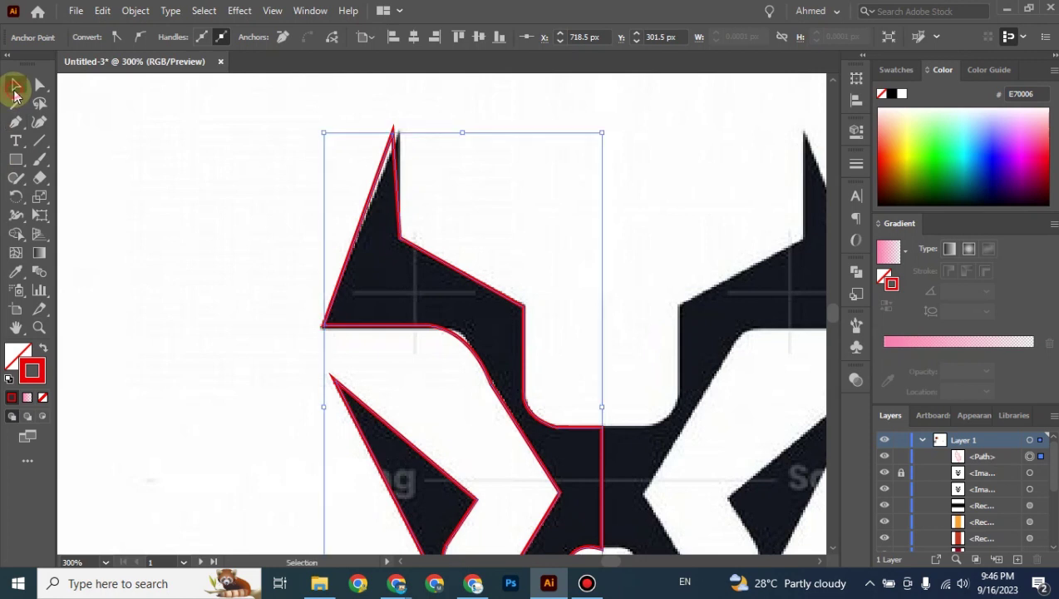
pyautogui.click(208, 260)
pyautogui.hotkey('ctrl', '-')
pyautogui.hotkey('ctrl', '-')
pyautogui.hotkey('ctrl', '-')
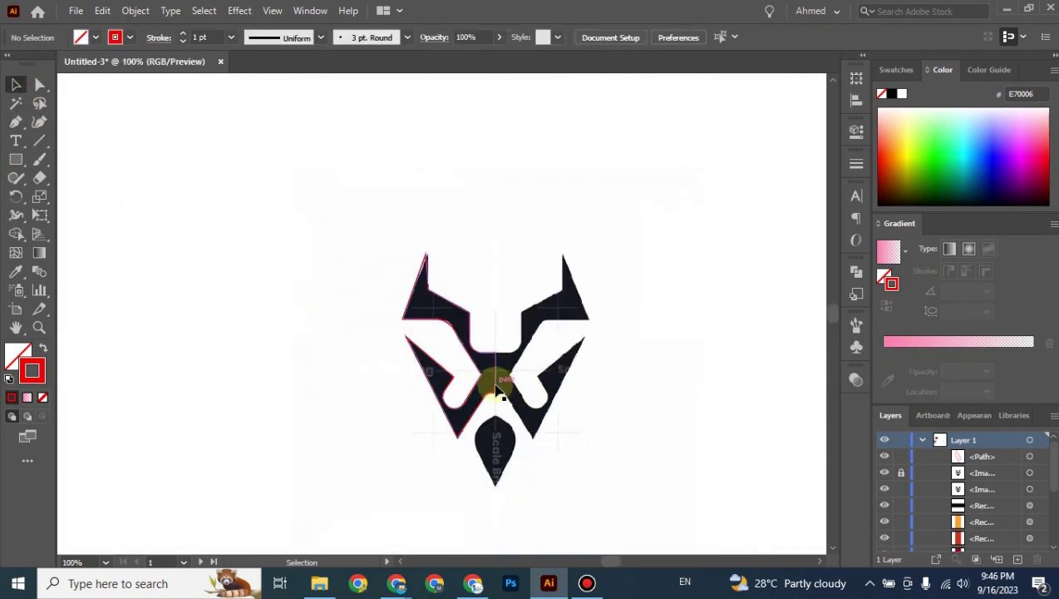
pyautogui.moveTo(496, 388); pyautogui.dragTo(345, 331)
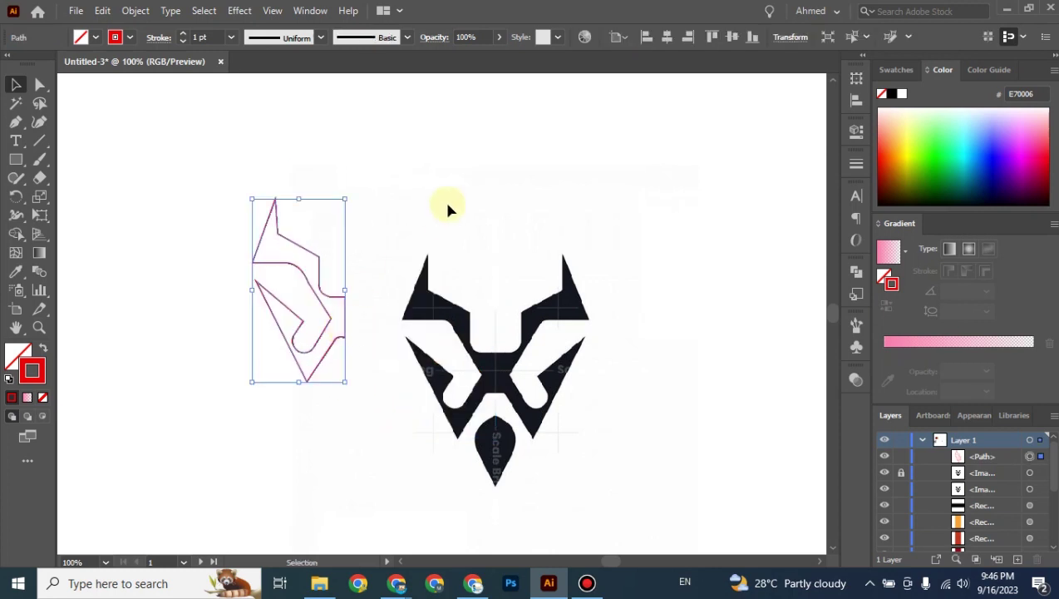
pyautogui.click(450, 204)
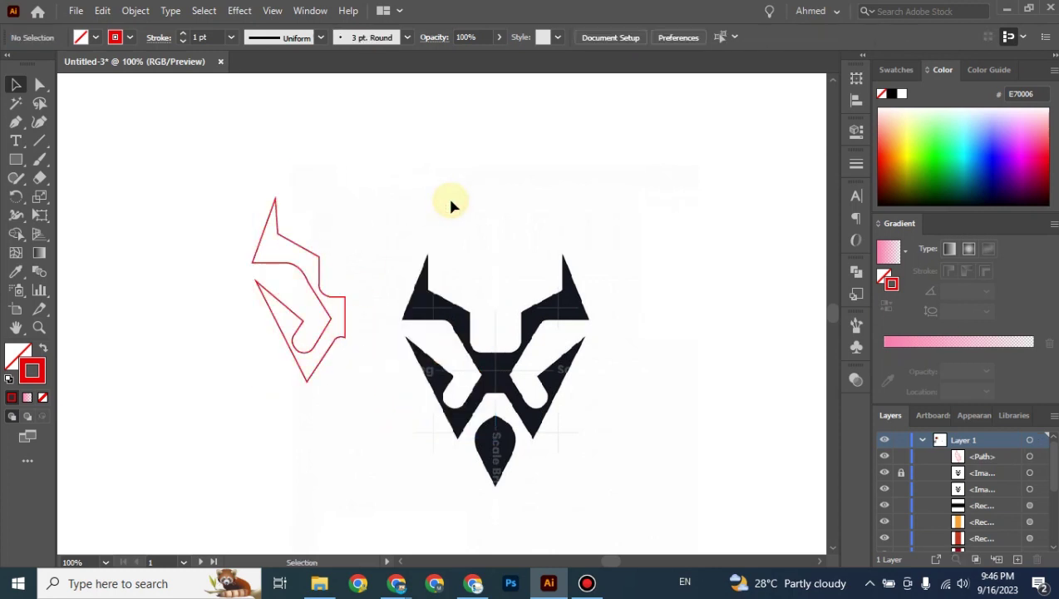
# Step: Swap the half-face path's fill and stroke to give it a solid red fill and no stroke
pyautogui.click(314, 256)
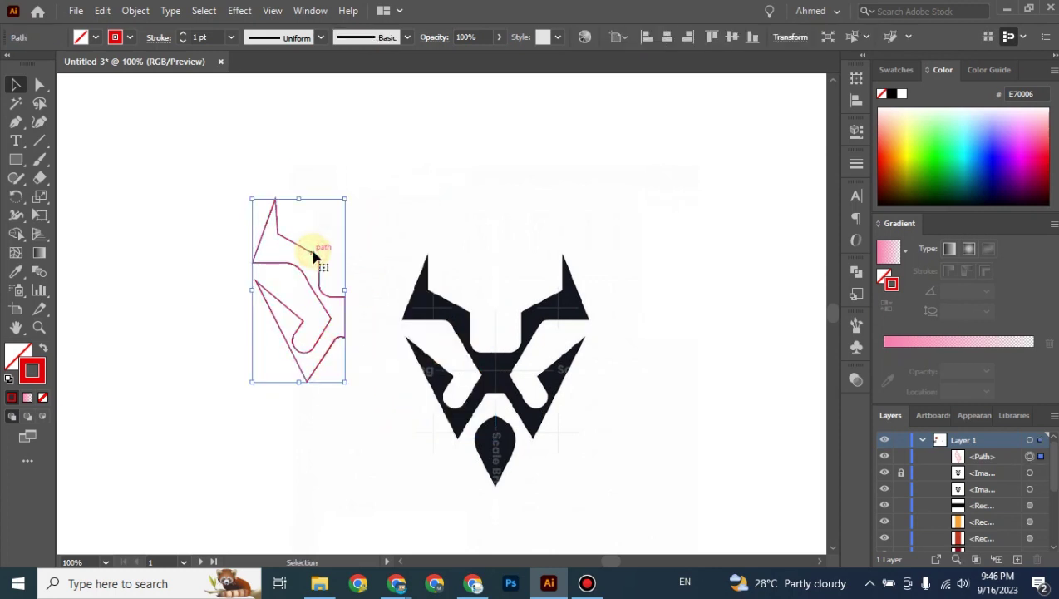
pyautogui.click(42, 348)
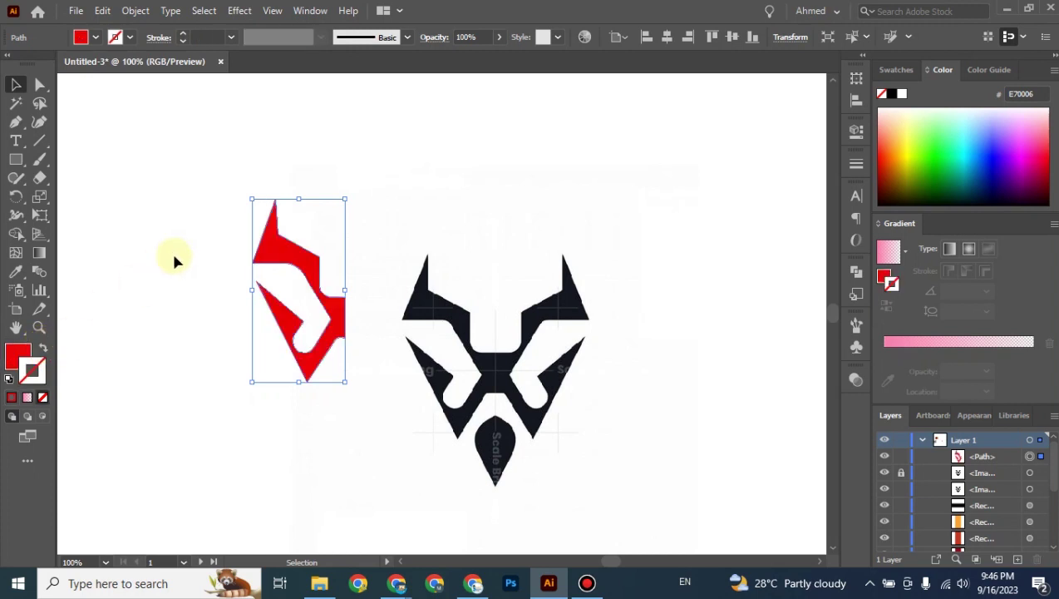
pyautogui.click(223, 261)
# Step: Create a mirrored copy of the red half-face with Reflect across the vertical axis
pyautogui.rightClick(278, 261)
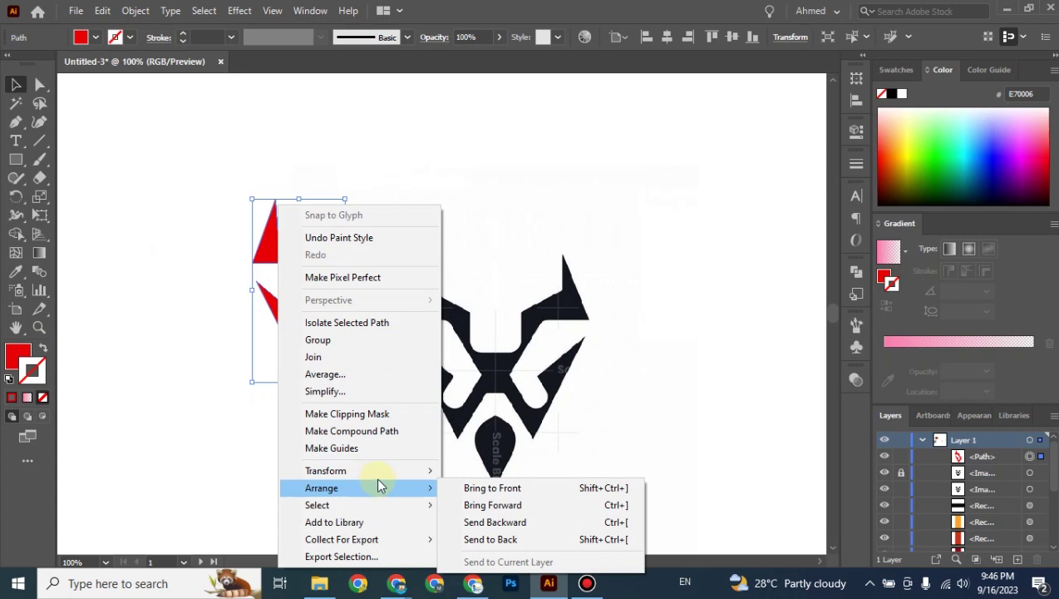
pyautogui.moveTo(380, 477)
pyautogui.click(496, 392)
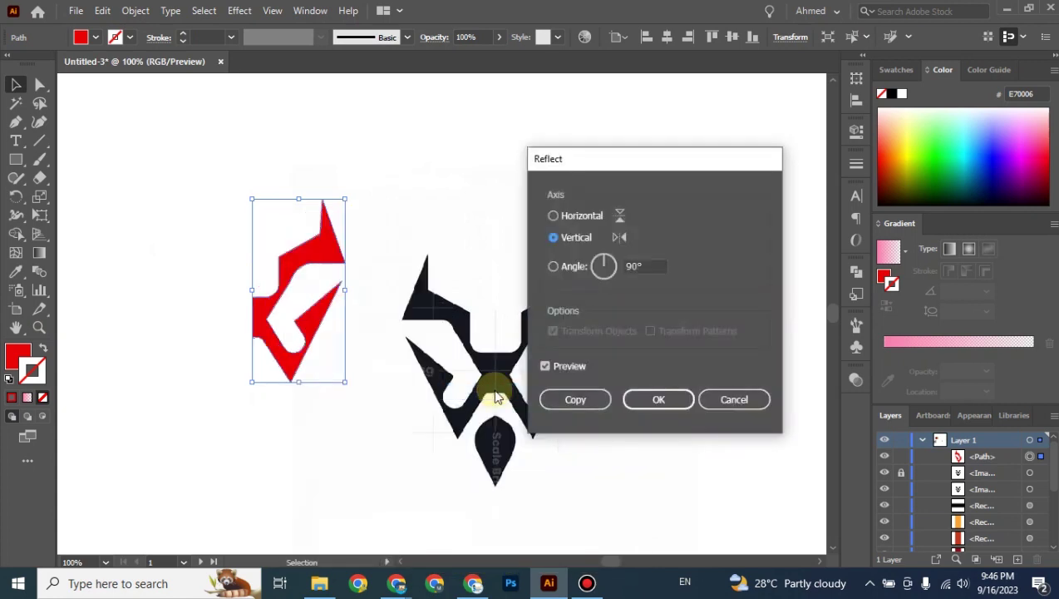
pyautogui.click(575, 399)
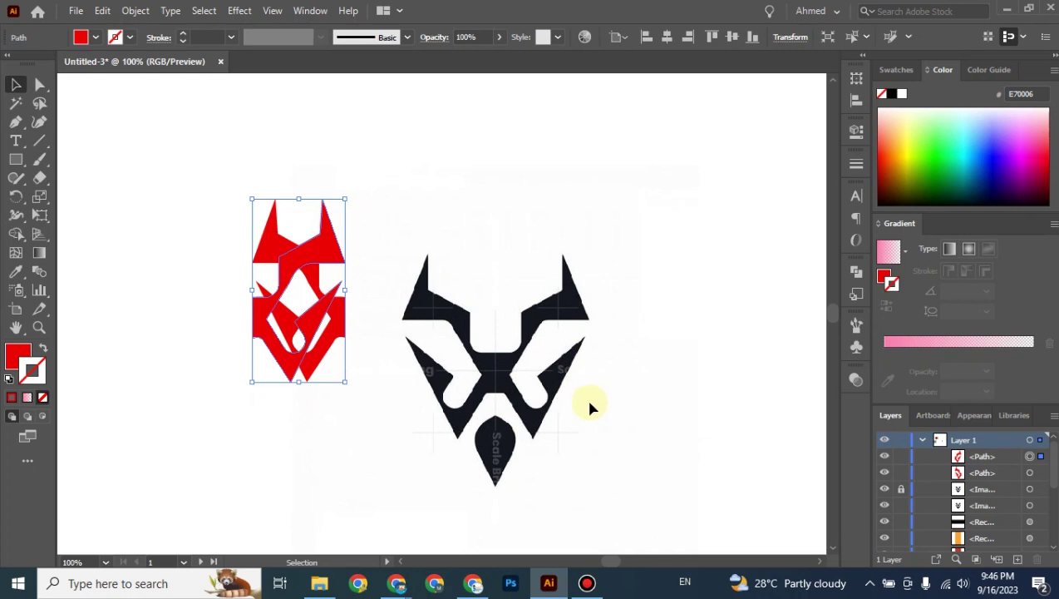
# Step: Shift the mirrored half horizontally to the right until its centre edge meets the original half's centre edge
pyautogui.hotkey('shift', 'Right')
pyautogui.hotkey('shift', 'Right')
pyautogui.hotkey('shift', 'Right')
pyautogui.hotkey('shift', 'Right')
pyautogui.hotkey('shift', 'Right')
pyautogui.hotkey('shift', 'Right')
pyautogui.hotkey('shift', 'Right')
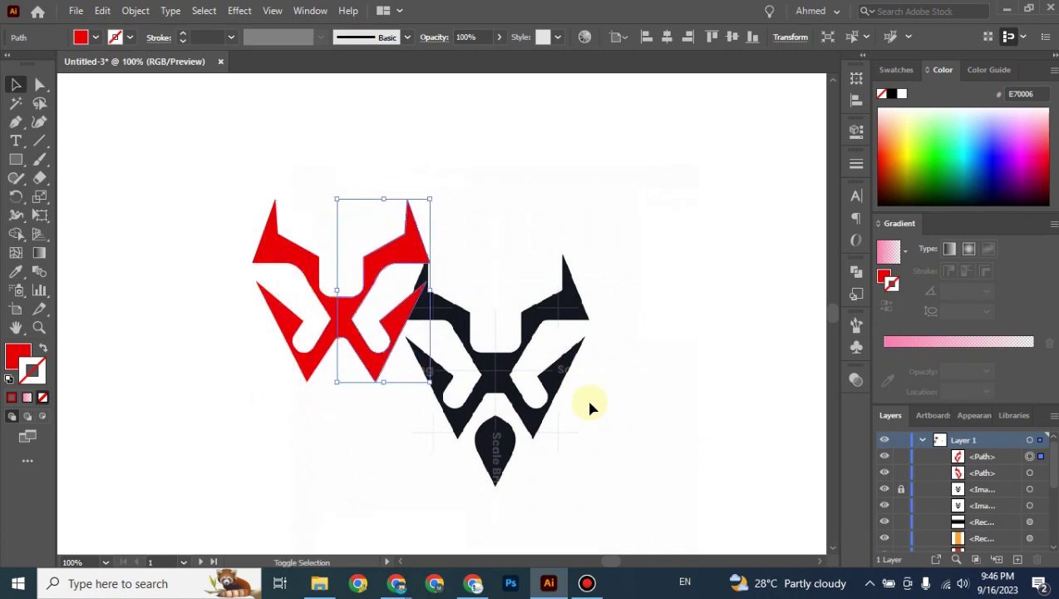
pyautogui.hotkey('shift', 'Right')
pyautogui.hotkey('shift', 'Left')
pyautogui.press('Right')
pyautogui.press('Right')
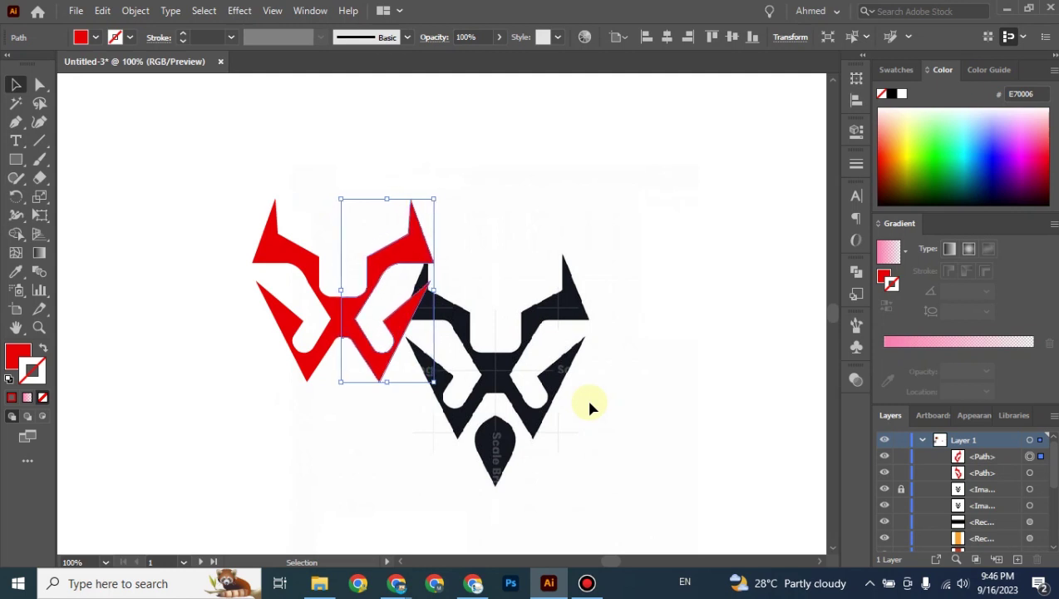
pyautogui.click(632, 238)
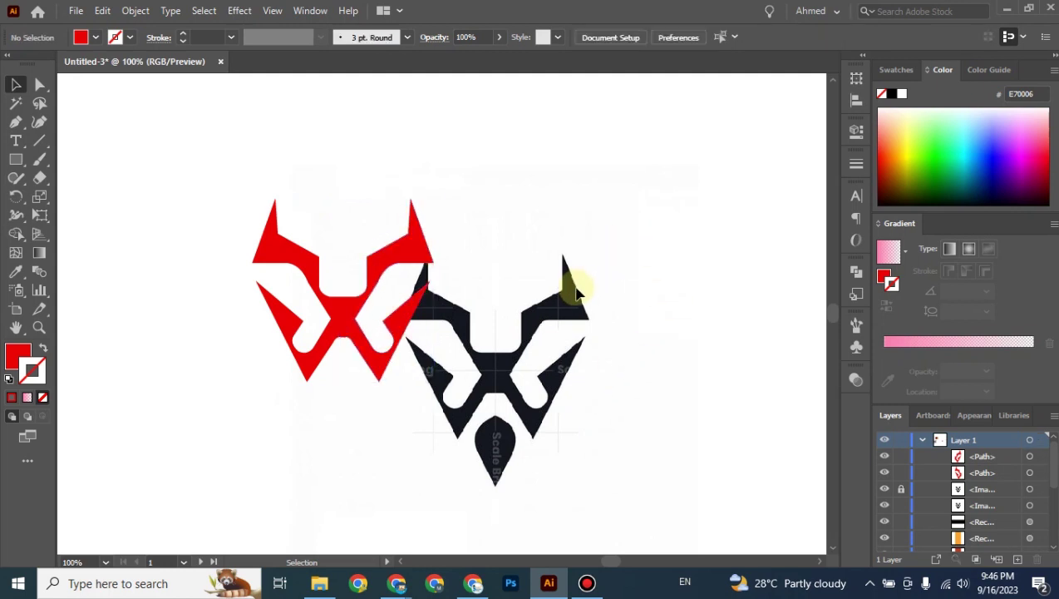
# Step: Group the two red face halves into a single object
pyautogui.moveTo(462, 193); pyautogui.dragTo(243, 426)
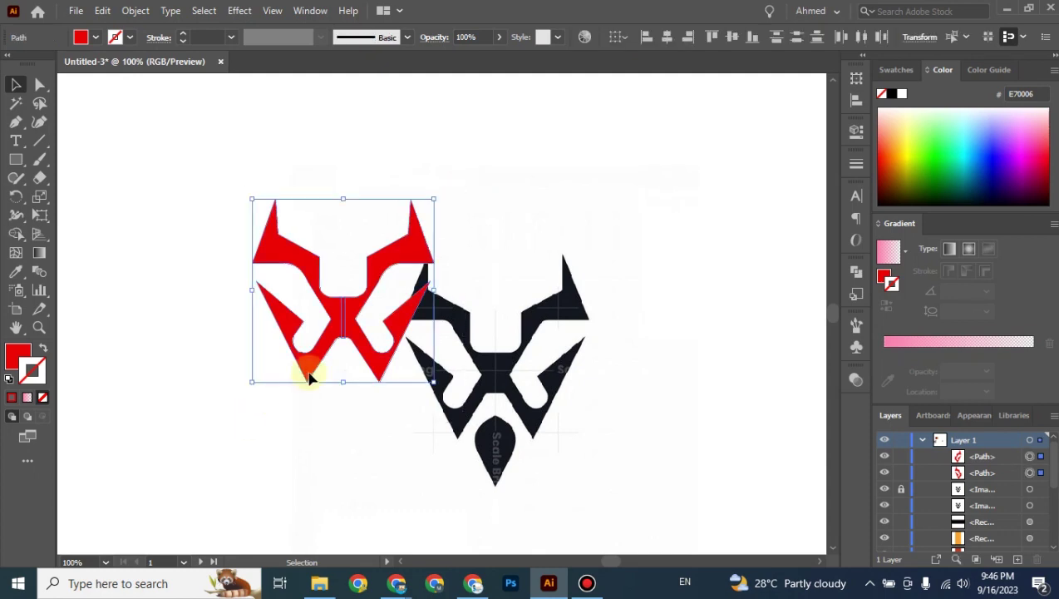
pyautogui.rightClick(359, 336)
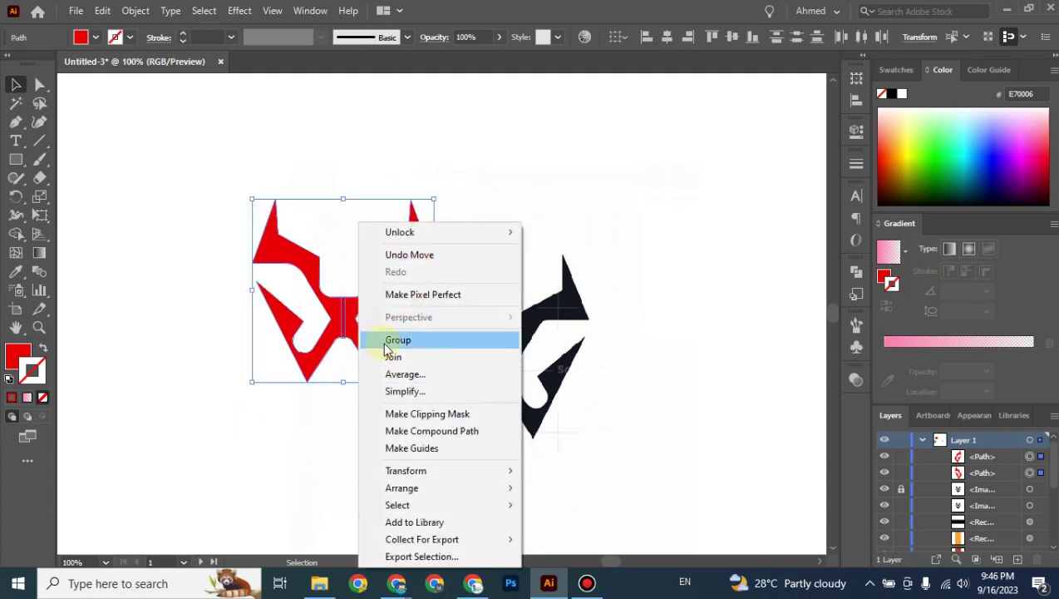
pyautogui.click(392, 356)
pyautogui.rightClick(343, 327)
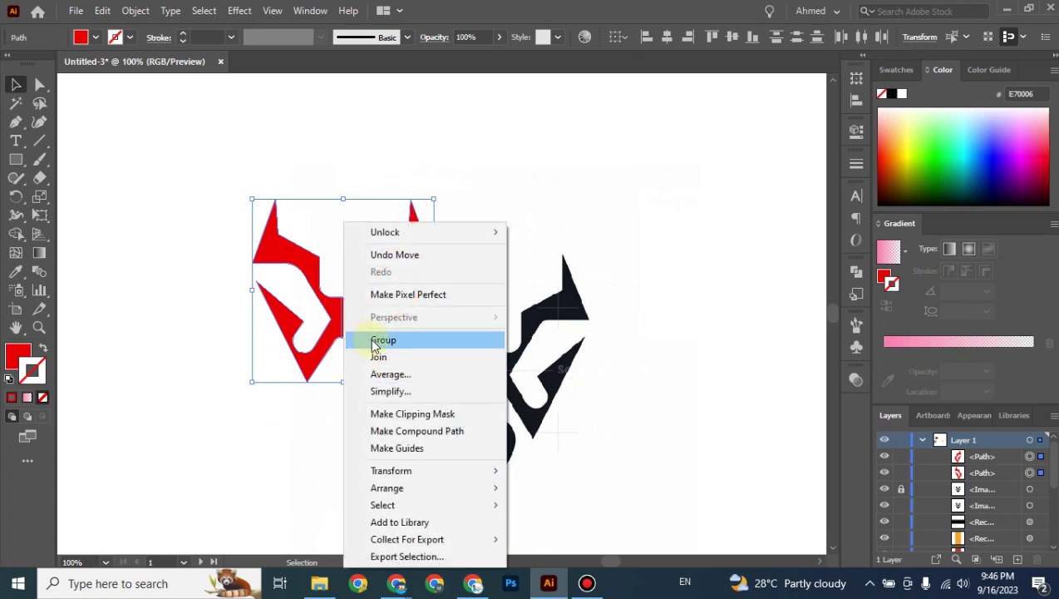
pyautogui.click(378, 341)
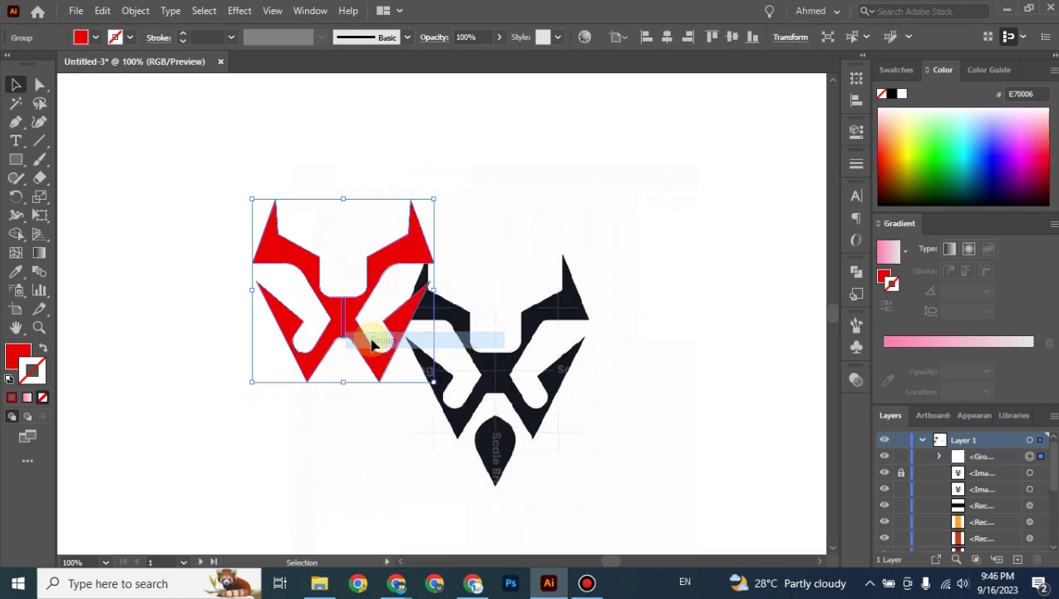
pyautogui.click(548, 267)
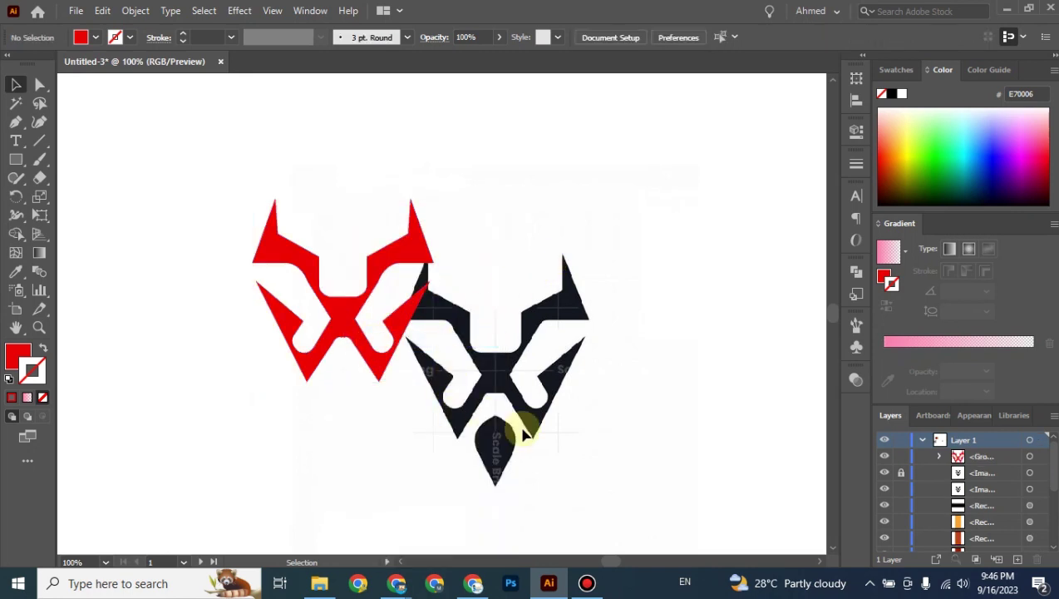
# Step: Trace the left half of the teardrop-shaped chin on the black lion reference with the Pen tool as a closed red shape
pyautogui.scroll(1, 520, 428)
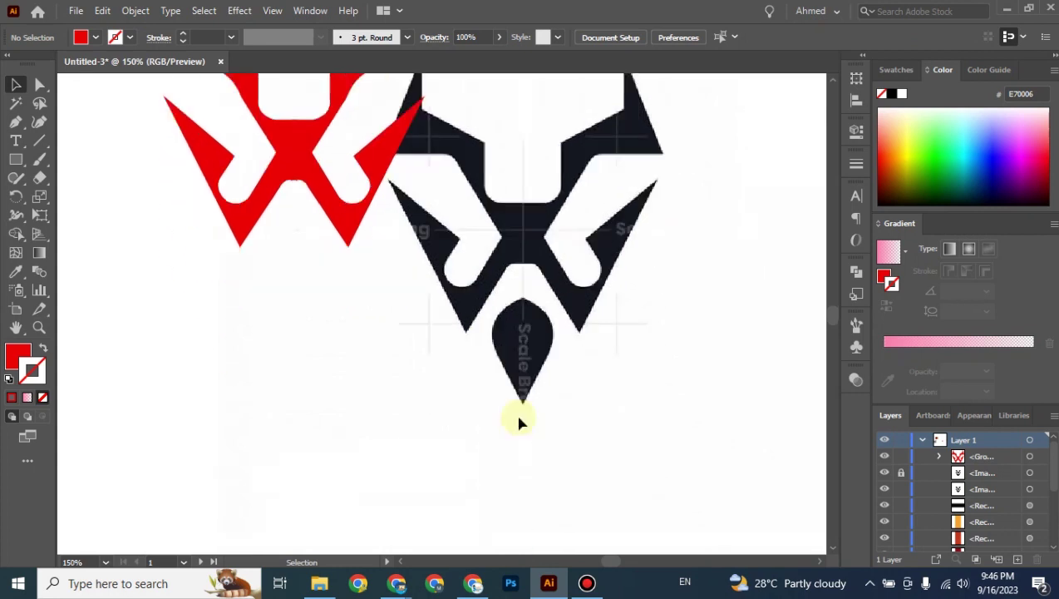
pyautogui.scroll(-1, 516, 416)
pyautogui.hotkey('ctrl', '=')
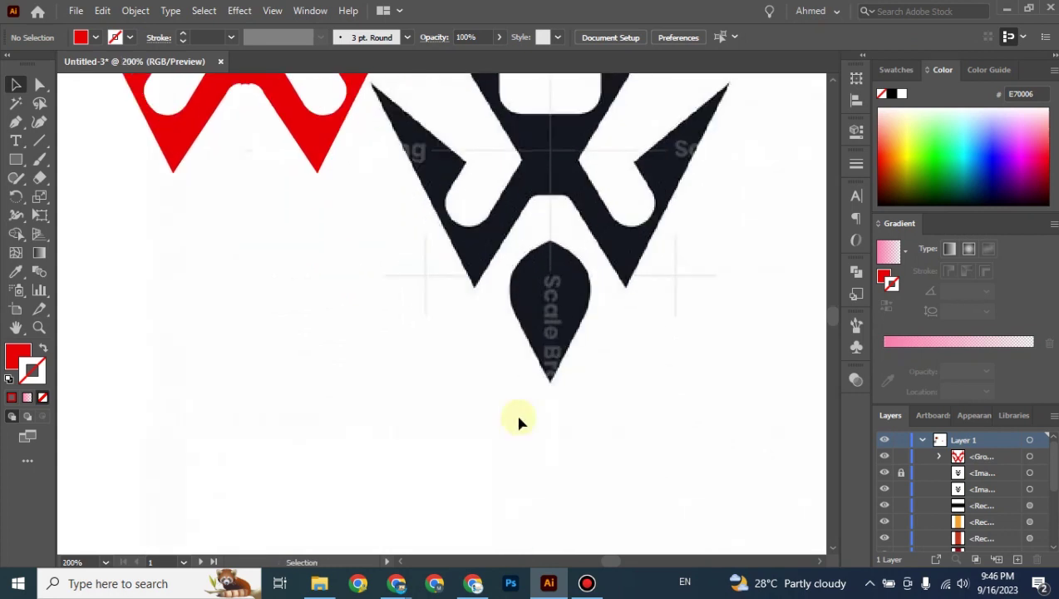
pyautogui.press('p')
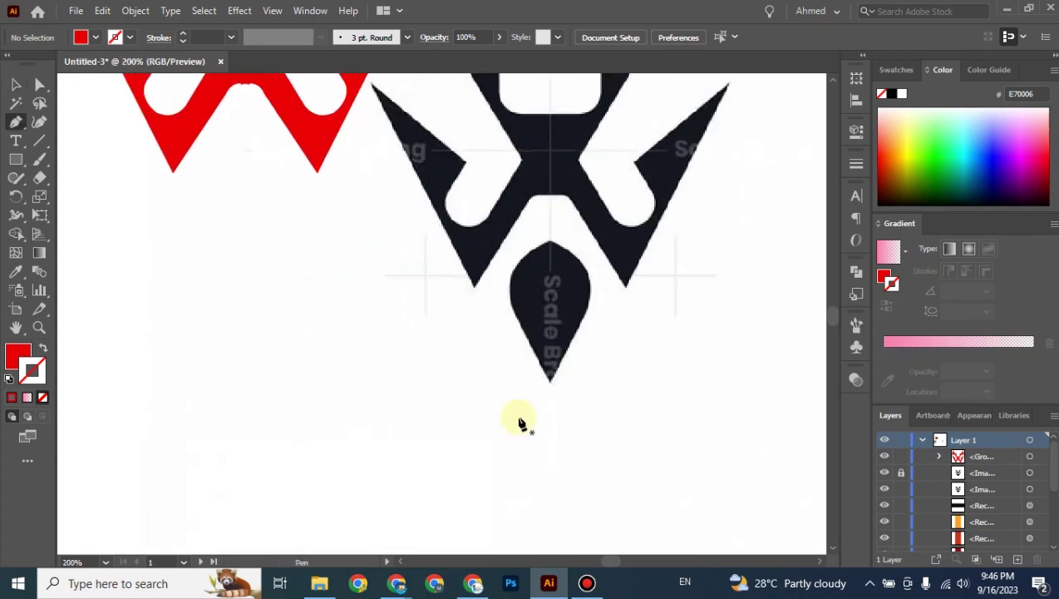
pyautogui.click(549, 242)
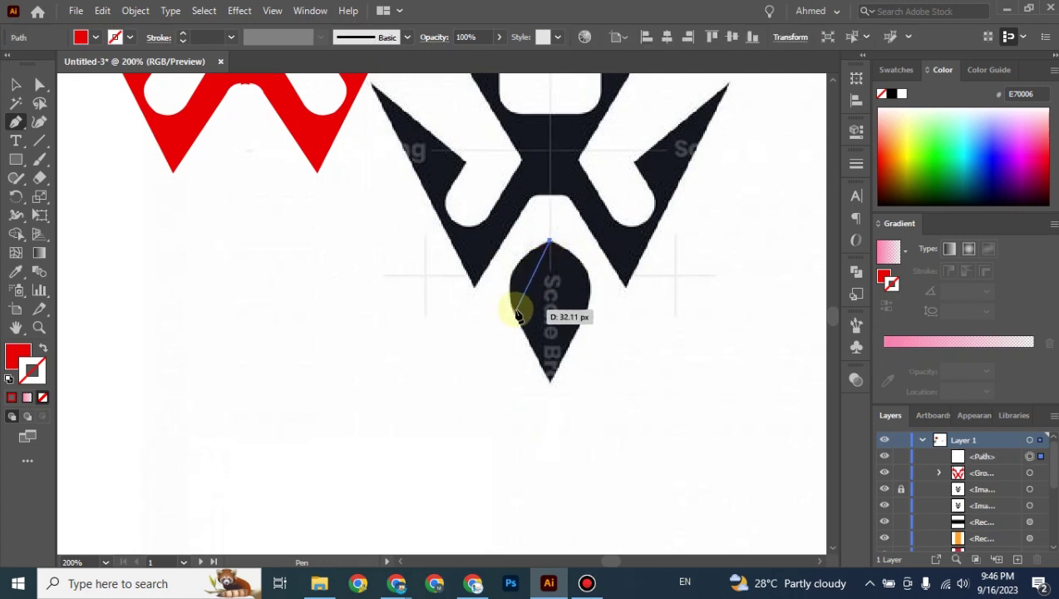
pyautogui.moveTo(516, 312); pyautogui.dragTo(539, 357)
pyautogui.moveTo(515, 312); pyautogui.dragTo(548, 379)
pyautogui.click(549, 378)
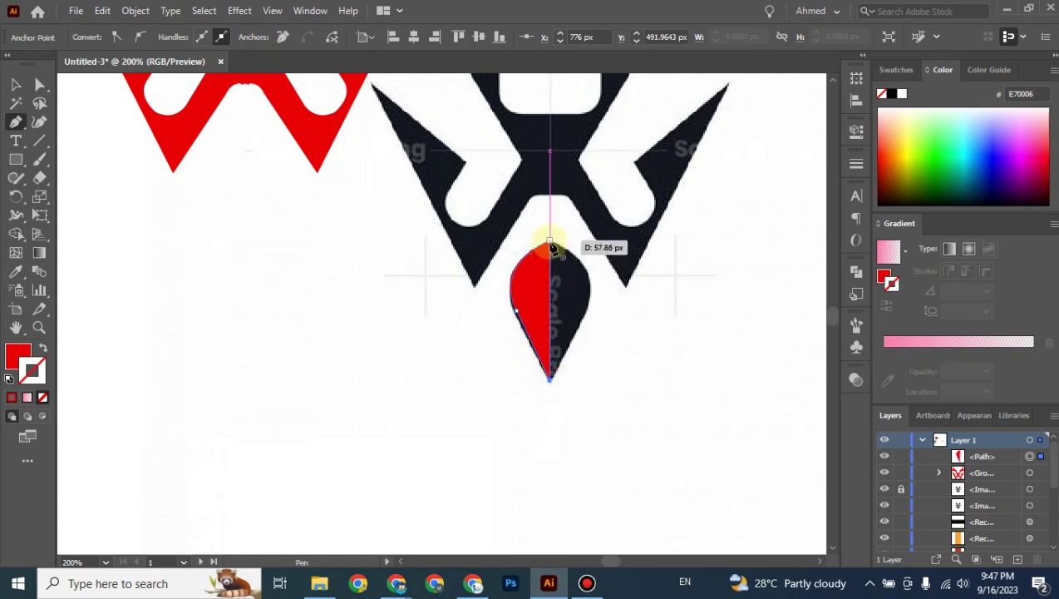
pyautogui.click(550, 242)
# Step: Move the red half-teardrop into the empty space below the red face and make a mirrored copy with Reflect across the vertical axis
pyautogui.click(15, 84)
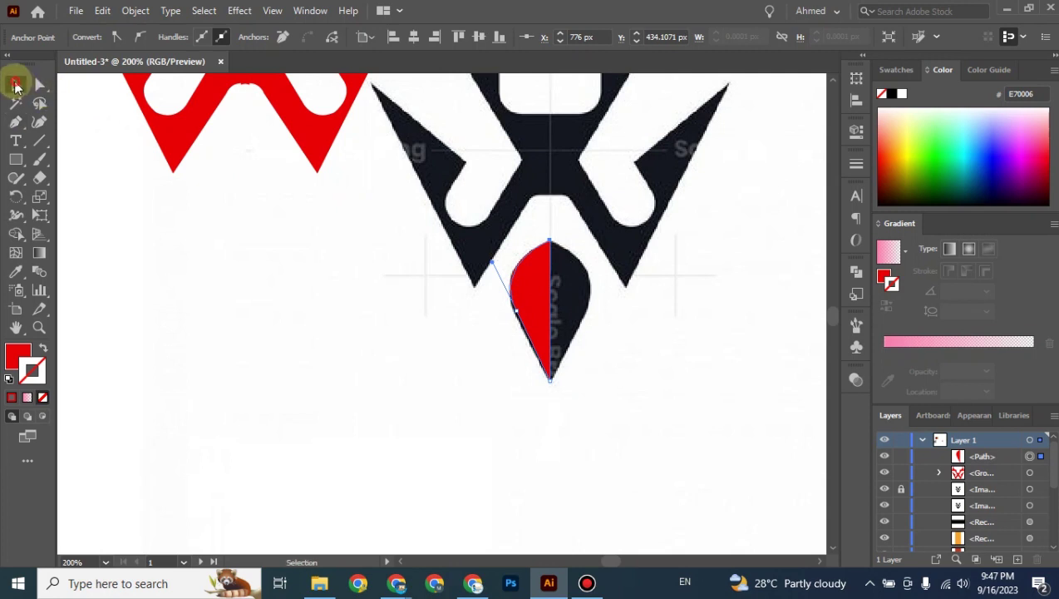
pyautogui.moveTo(533, 300); pyautogui.dragTo(223, 351)
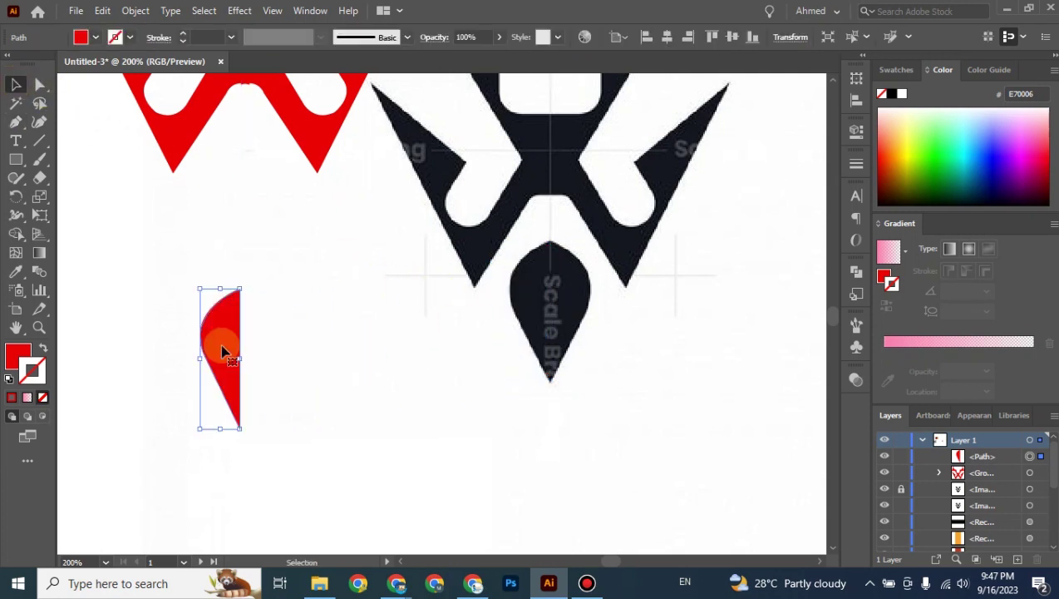
pyautogui.rightClick(222, 351)
pyautogui.moveTo(339, 479)
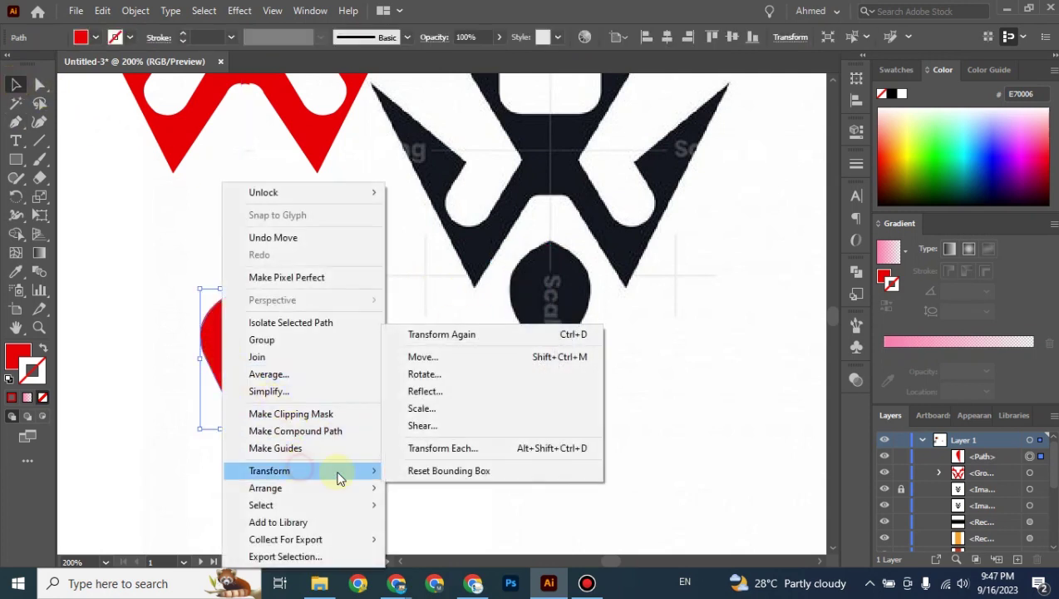
pyautogui.click(468, 398)
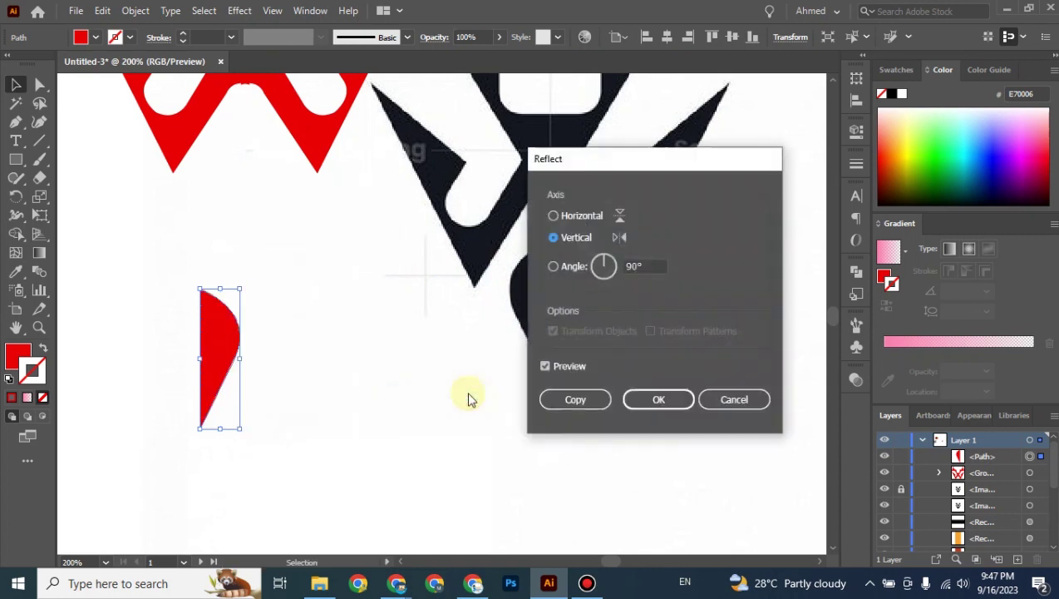
pyautogui.click(552, 395)
# Step: Shift the mirrored half-teardrop horizontally to the right until its straight edge meets the original half's straight edge
pyautogui.hotkey('shift', 'Right')
pyautogui.hotkey('shift', 'Right')
pyautogui.hotkey('shift', 'Right')
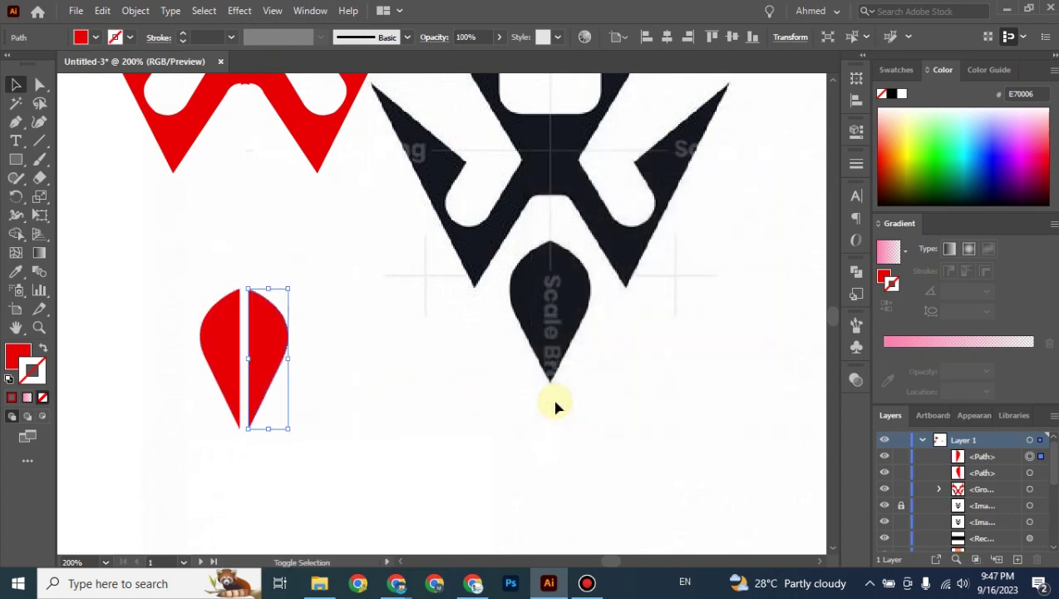
pyautogui.press('Left')
pyautogui.press('Left')
pyautogui.press('Left')
pyautogui.press('Left')
pyautogui.press('Left')
pyautogui.press('Left')
pyautogui.press('Left')
pyautogui.press('Left')
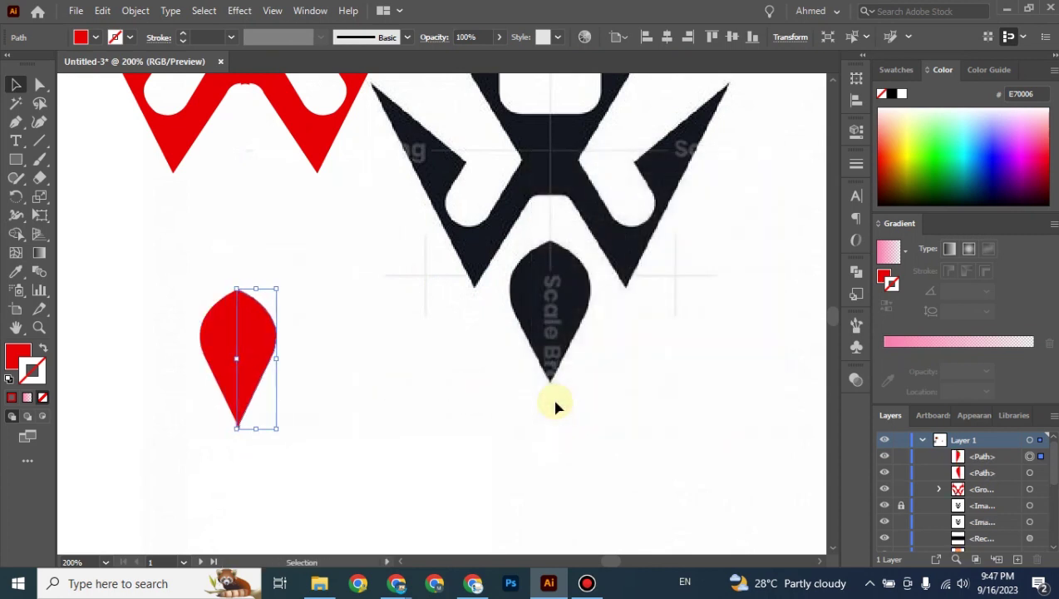
pyautogui.click(549, 406)
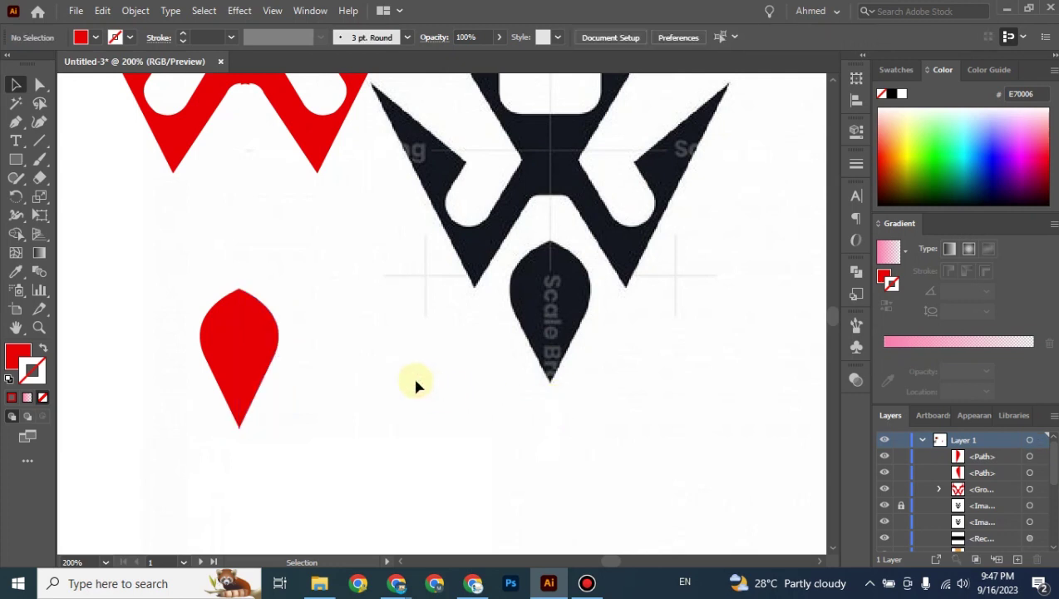
# Step: Group the two teardrop halves and place the group centred beneath the red face as its chin
pyautogui.moveTo(314, 284); pyautogui.dragTo(183, 468)
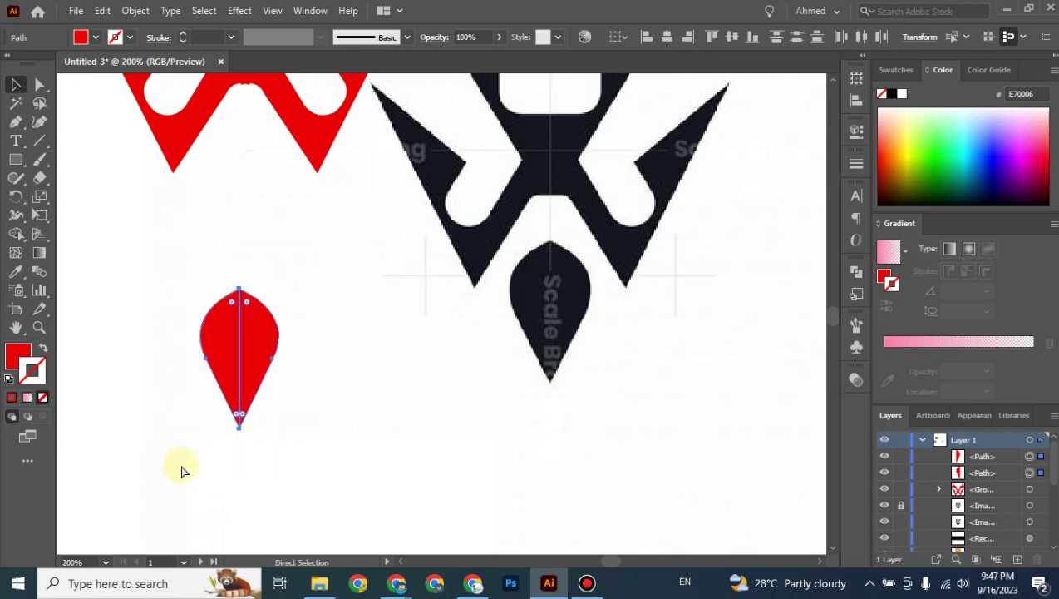
pyautogui.hotkey('ctrl', 'g')
pyautogui.moveTo(258, 305); pyautogui.dragTo(266, 162)
pyautogui.click(381, 269)
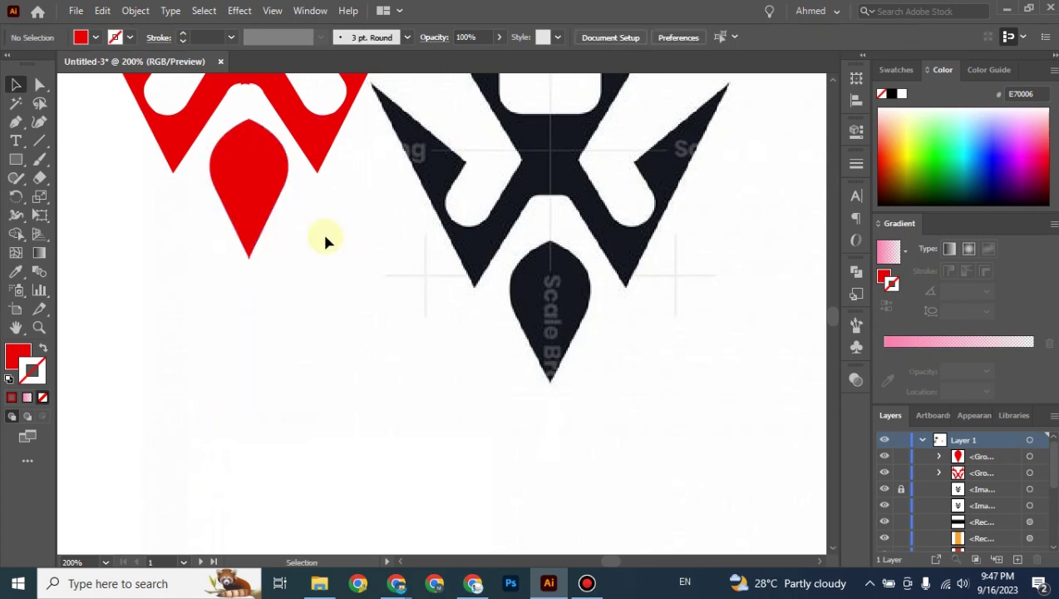
pyautogui.click(265, 190)
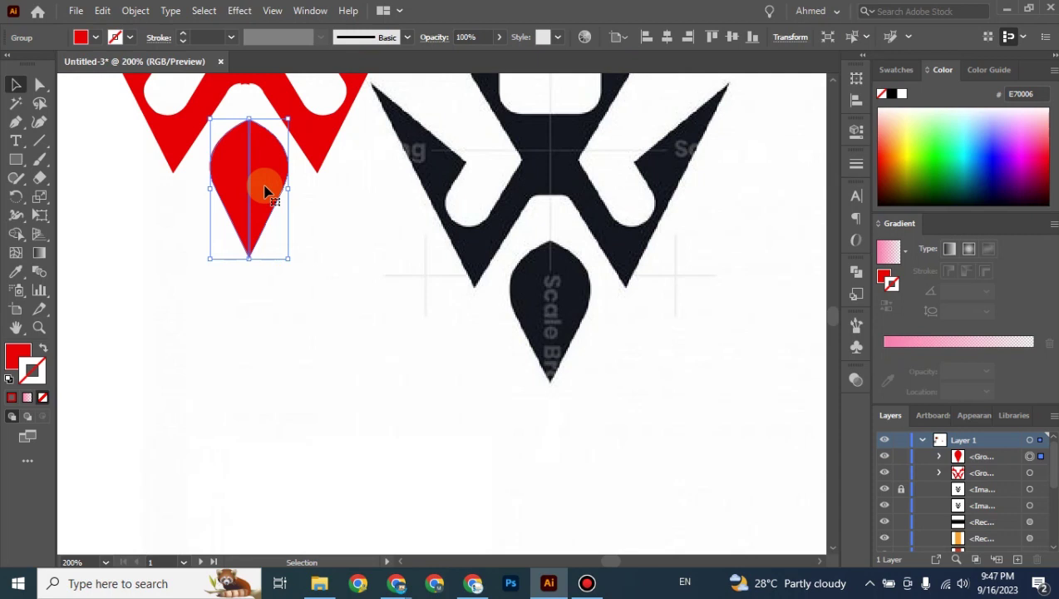
pyautogui.click(345, 364)
# Step: Move the red face together with its chin left and down, clear of the black lion reference
pyautogui.hotkey('ctrl', '-')
pyautogui.hotkey('ctrl', '-')
pyautogui.hotkey('ctrl', '-')
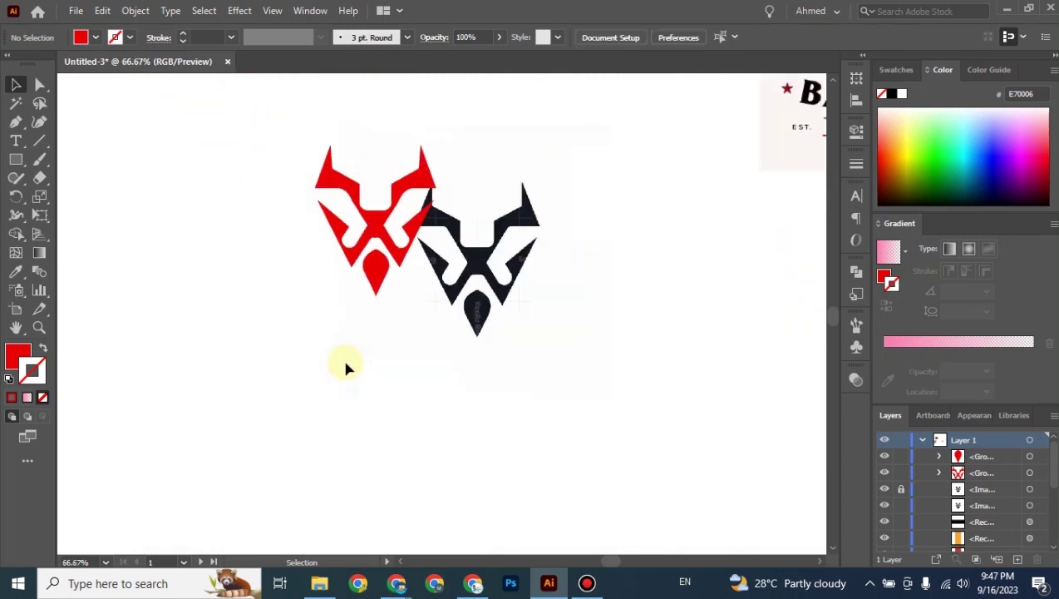
pyautogui.moveTo(289, 133); pyautogui.dragTo(466, 318)
pyautogui.hotkey('shift', 'Left')
pyautogui.hotkey('shift', 'Left')
pyautogui.hotkey('shift', 'Left')
pyautogui.hotkey('shift', 'Left')
pyautogui.hotkey('shift', 'Left')
pyautogui.hotkey('shift', 'Left')
pyautogui.hotkey('shift', 'Left')
pyautogui.hotkey('shift', 'Left')
pyautogui.hotkey('shift', 'Left')
pyautogui.hotkey('shift', 'Left')
pyautogui.hotkey('shift', 'Left')
pyautogui.hotkey('shift', 'Left')
pyautogui.hotkey('shift', 'Left')
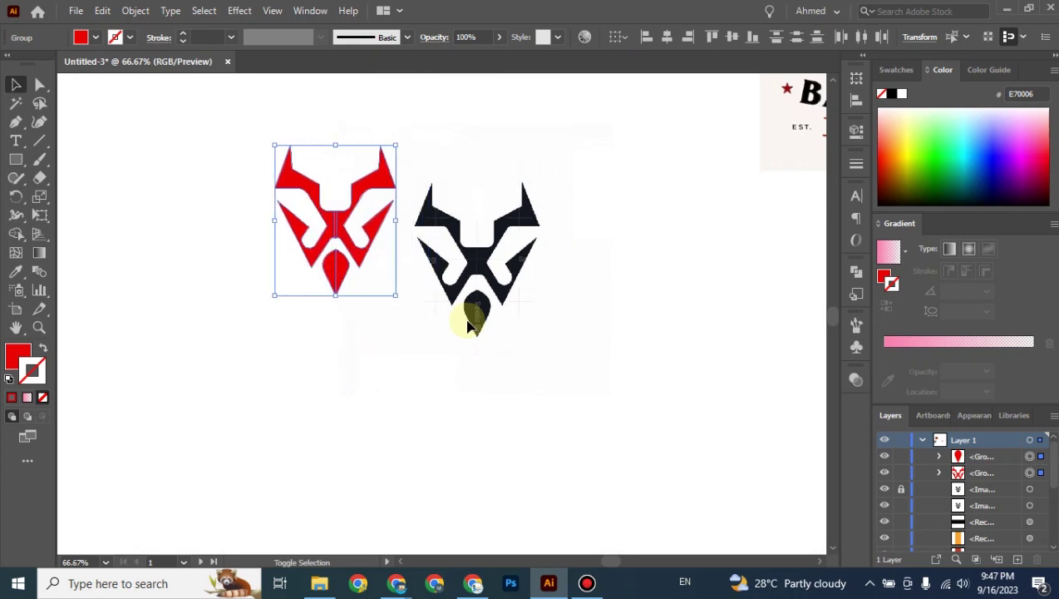
pyautogui.hotkey('shift', 'Down')
pyautogui.hotkey('shift', 'Down')
pyautogui.hotkey('shift', 'Down')
pyautogui.hotkey('shift', 'Down')
pyautogui.hotkey('shift', 'Down')
pyautogui.hotkey('shift', 'Down')
pyautogui.hotkey('shift', 'Down')
pyautogui.hotkey('shift', 'Down')
pyautogui.hotkey('shift', 'Down')
pyautogui.hotkey('shift', 'Down')
pyautogui.hotkey('shift', 'Down')
pyautogui.hotkey('shift', 'Down')
pyautogui.hotkey('shift', 'Down')
pyautogui.hotkey('shift', 'Down')
pyautogui.hotkey('shift', 'Down')
pyautogui.hotkey('shift', 'Down')
pyautogui.hotkey('shift', 'Down')
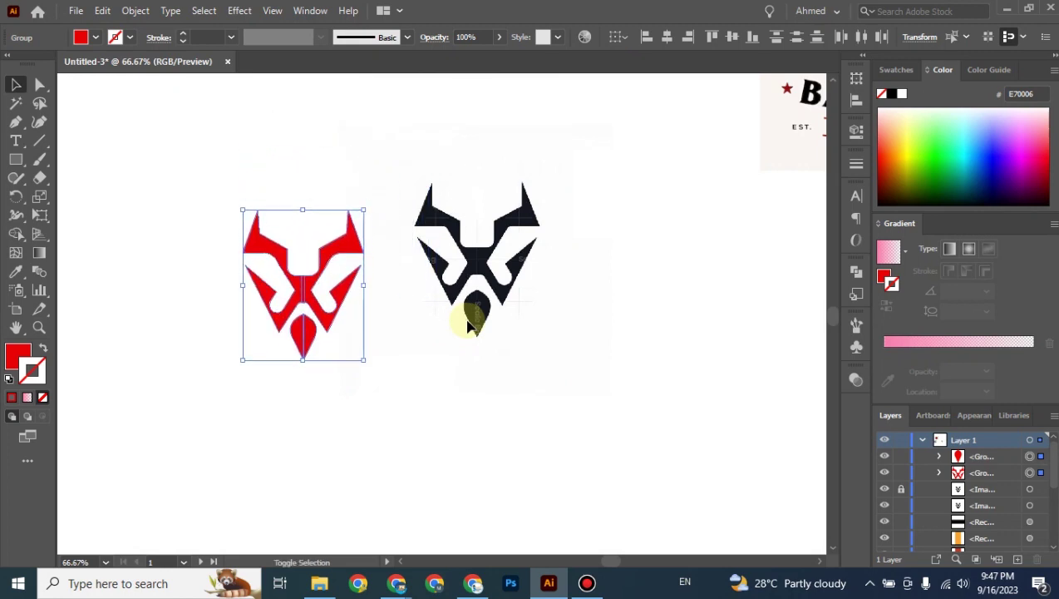
pyautogui.click(517, 382)
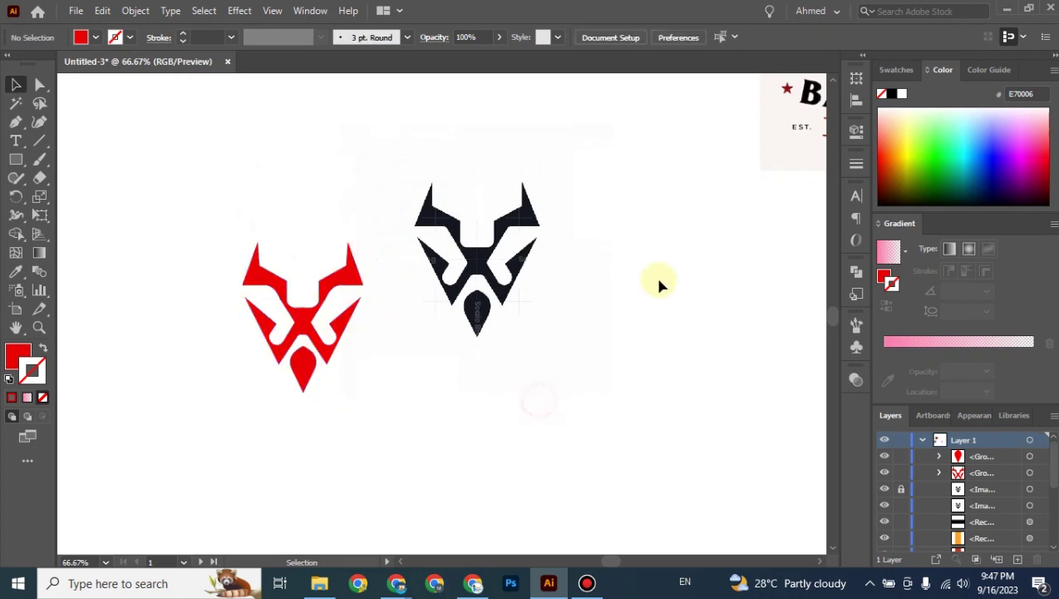
# Step: Start a Pen path at the top tip of the barbeque reference's flame and swap its colours to a red stroke without fill
pyautogui.moveTo(657, 284); pyautogui.dragTo(316, 541)
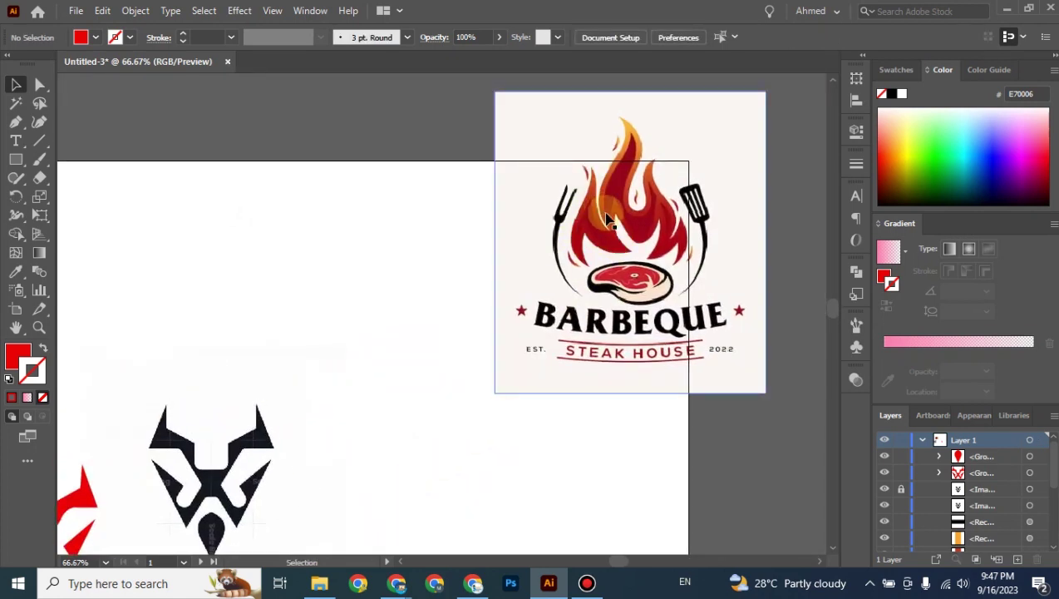
pyautogui.hotkey('ctrl', '=')
pyautogui.hotkey('ctrl', '=')
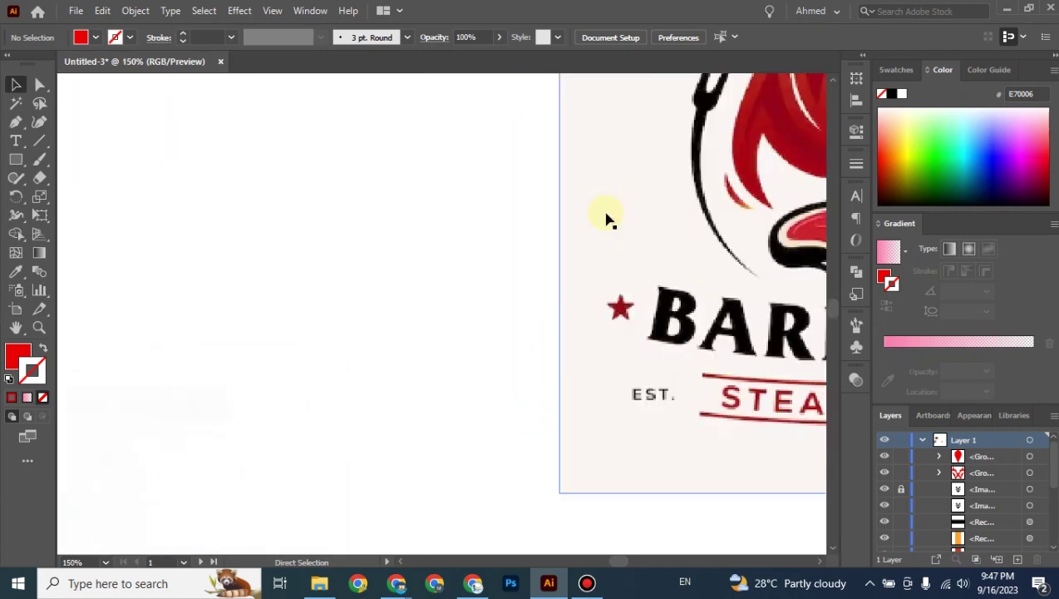
pyautogui.moveTo(605, 218); pyautogui.dragTo(279, 445)
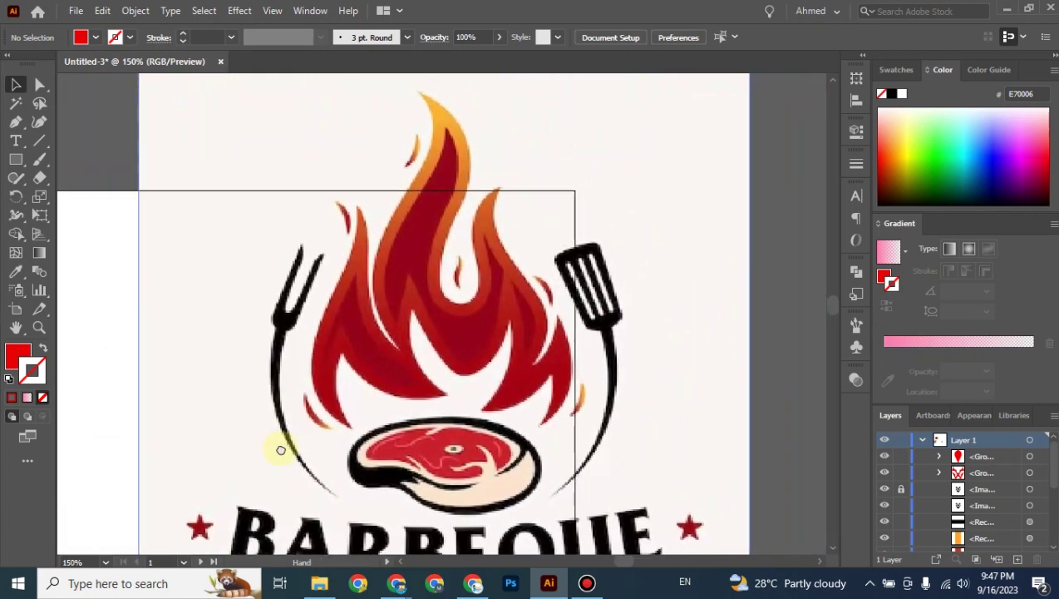
pyautogui.press('p')
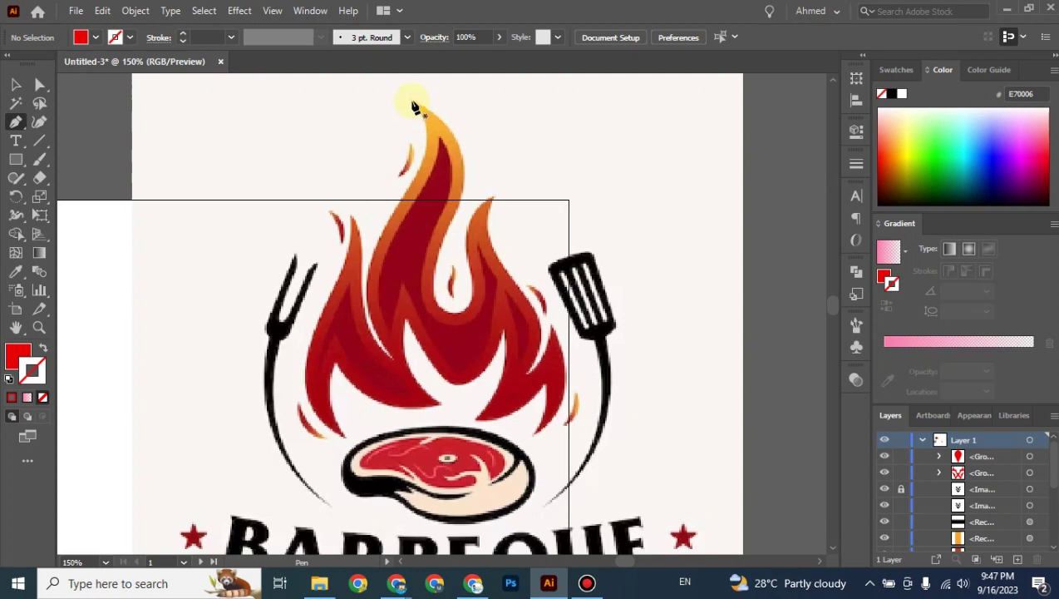
pyautogui.moveTo(411, 99); pyautogui.dragTo(410, 192)
pyautogui.hotkey('ctrl', 'z')
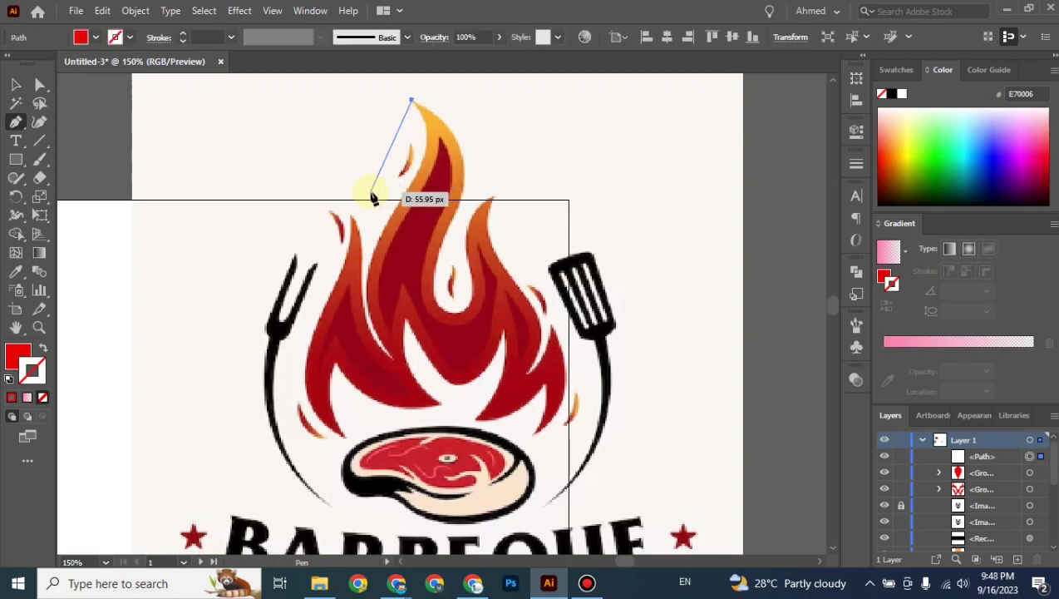
pyautogui.click(45, 349)
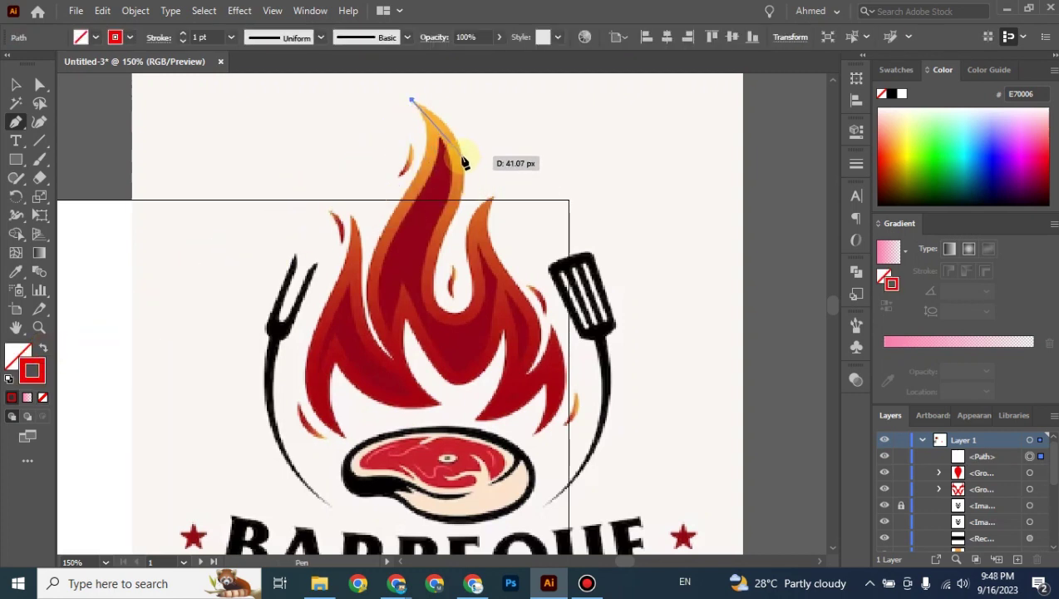
# Step: Trace the flame's right side with curves from the top tip through the U-shaped valley and right tongue to the lower-right tongue's tip
pyautogui.moveTo(462, 156); pyautogui.dragTo(506, 268)
pyautogui.click(470, 310)
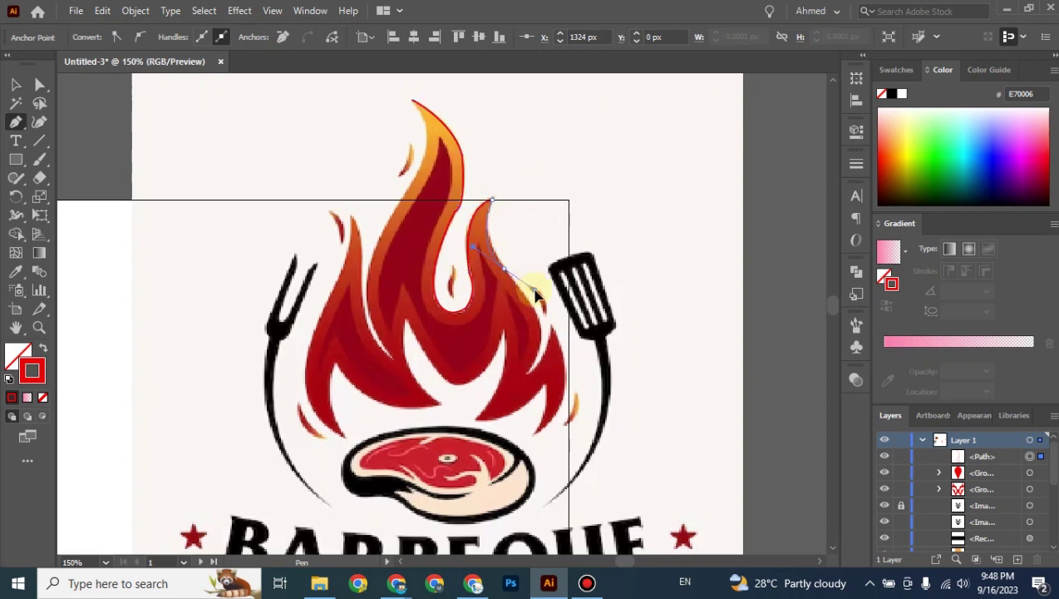
pyautogui.moveTo(530, 292); pyautogui.dragTo(552, 326)
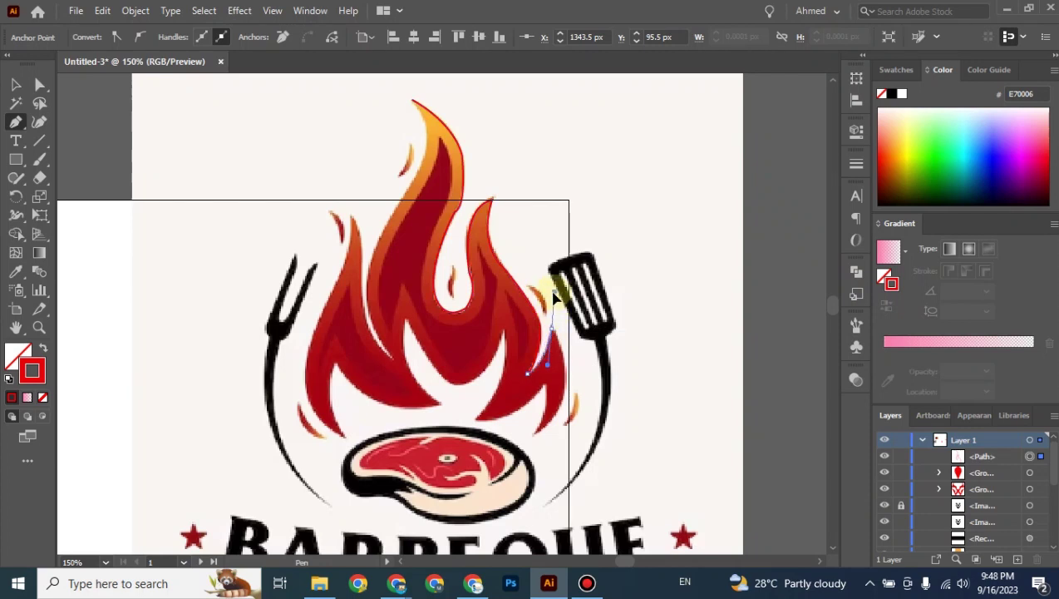
# Step: Continue the flame outline around the lower-right tongue and its two bottom points, then up the inner edge above the steak
pyautogui.moveTo(556, 361); pyautogui.dragTo(485, 460)
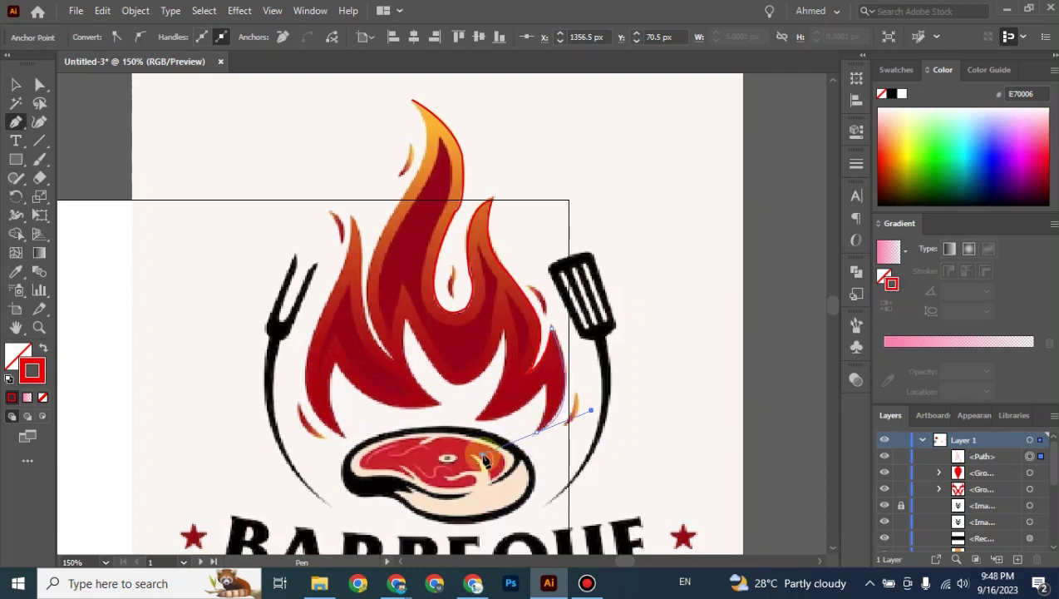
pyautogui.click(537, 434)
pyautogui.moveTo(543, 420); pyautogui.dragTo(490, 294)
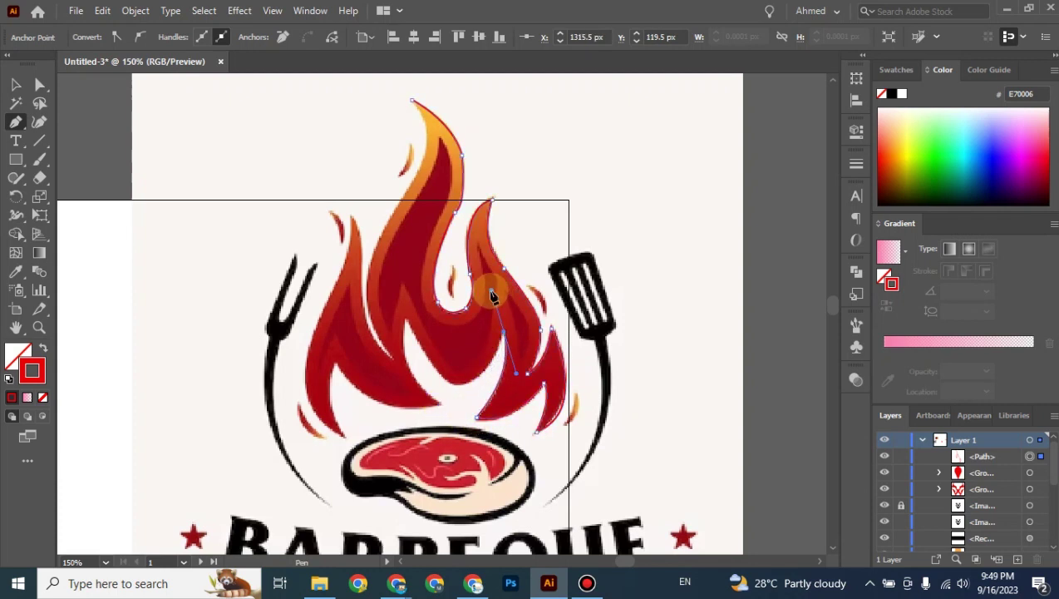
# Step: Continue the flame outline up the outer side of the left tongue to its tip and down its inner side into the valley
pyautogui.moveTo(504, 334); pyautogui.dragTo(335, 247)
pyautogui.moveTo(328, 301); pyautogui.dragTo(350, 219)
pyautogui.moveTo(350, 218); pyautogui.dragTo(363, 296)
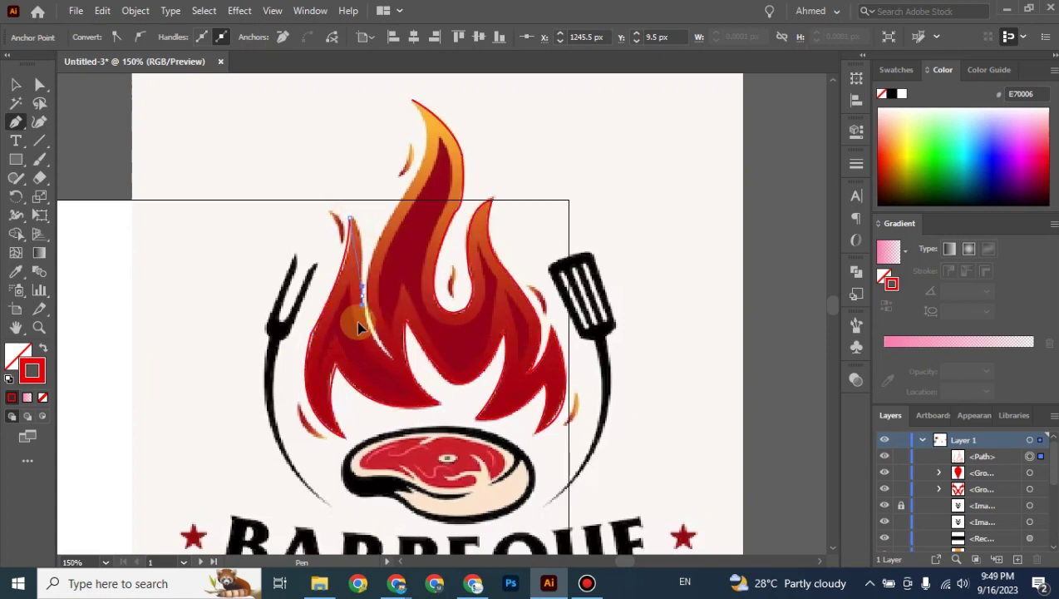
pyautogui.moveTo(360, 360); pyautogui.dragTo(390, 359)
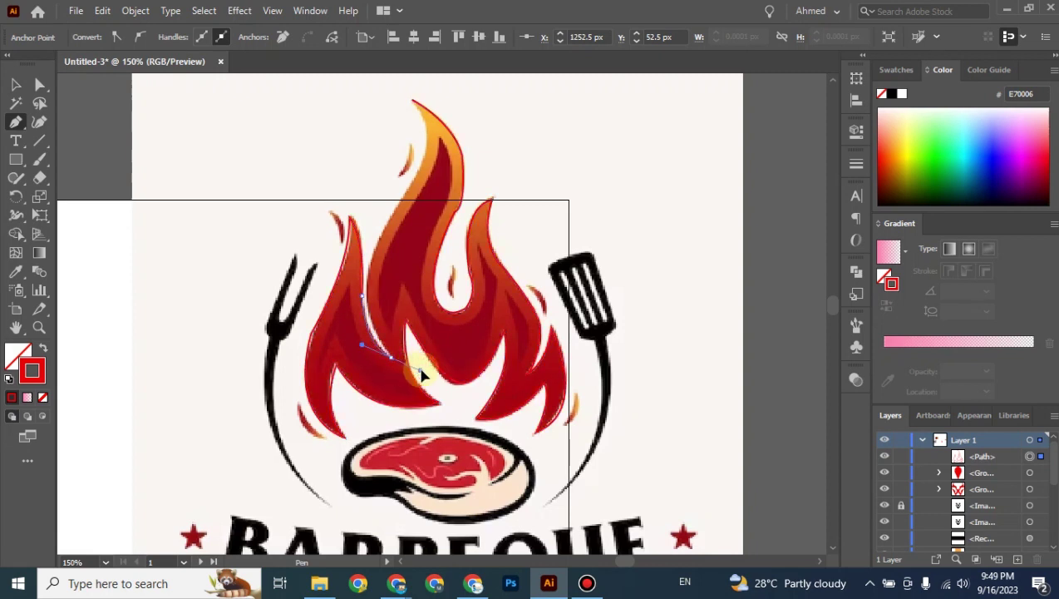
# Step: Trace the left side of the central flame with curves up to the top tip and close the outline at its starting point
pyautogui.moveTo(390, 359); pyautogui.dragTo(367, 279)
pyautogui.moveTo(381, 243); pyautogui.dragTo(370, 276)
pyautogui.moveTo(401, 199)
pyautogui.mouseDown()
pyautogui.moveTo(424, 185)
pyautogui.moveTo(407, 185)
pyautogui.moveTo(401, 201)
pyautogui.mouseUp()
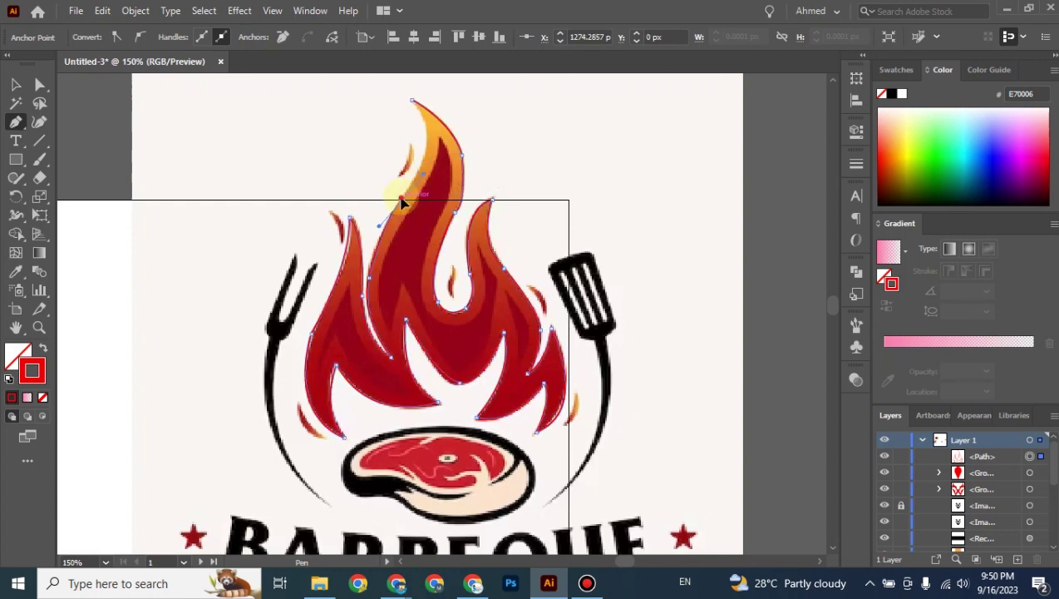
pyautogui.moveTo(411, 99); pyautogui.dragTo(411, 107)
pyautogui.scroll(5, 379, 75)
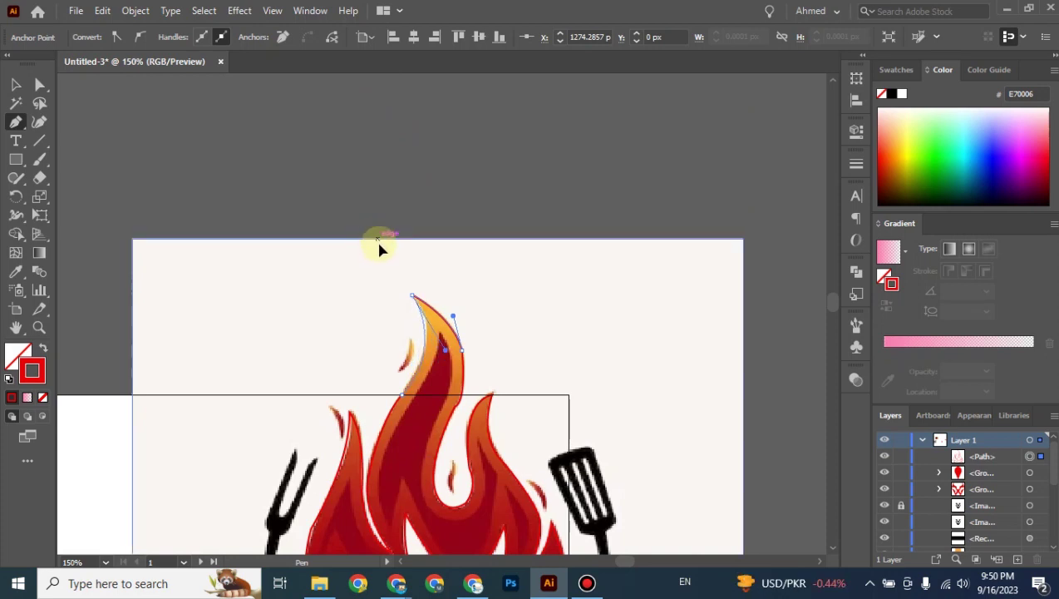
pyautogui.press('Escape')
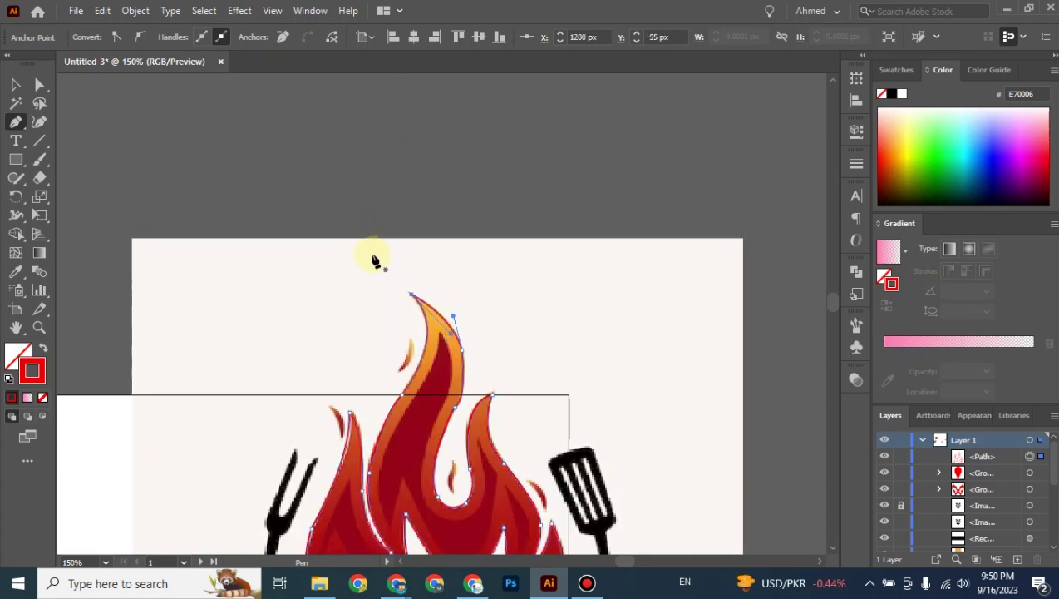
# Step: Lock the finished outer flame path in Layer 1
pyautogui.click(15, 85)
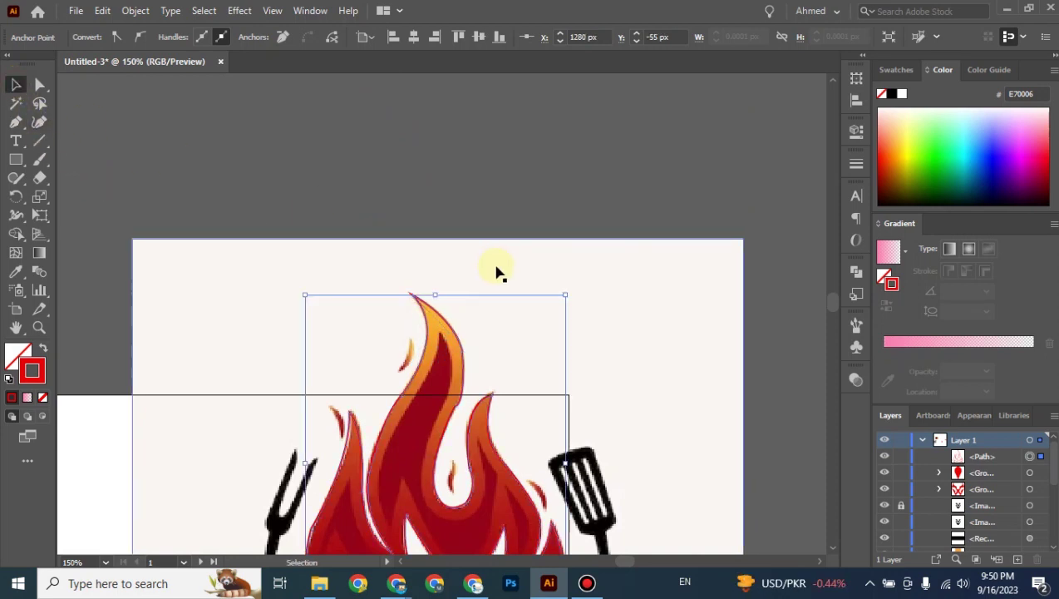
pyautogui.scroll(-5, 496, 272)
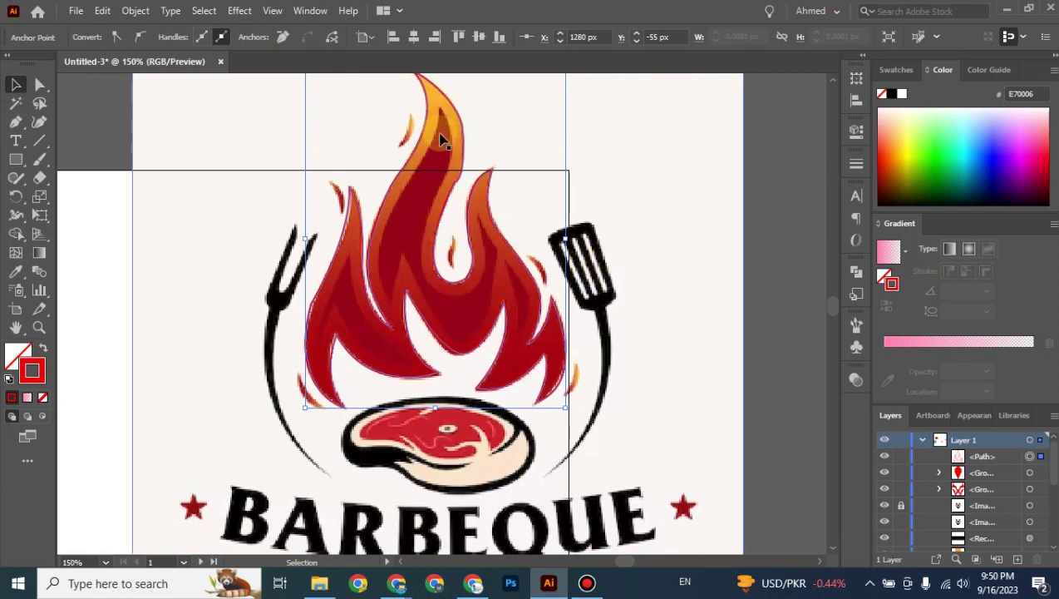
pyautogui.click(407, 231)
pyautogui.press('p')
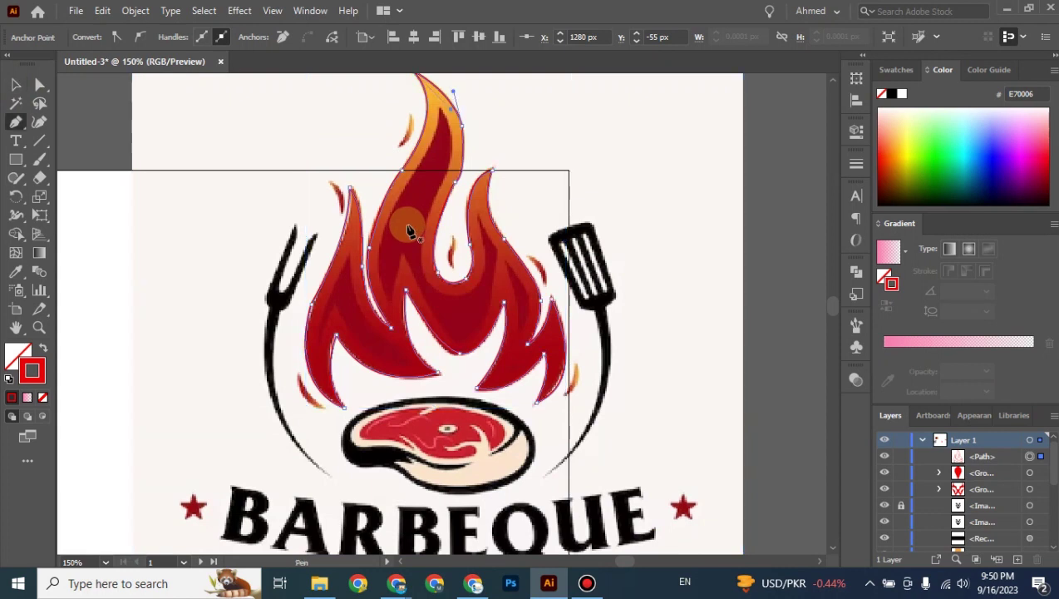
pyautogui.click(16, 84)
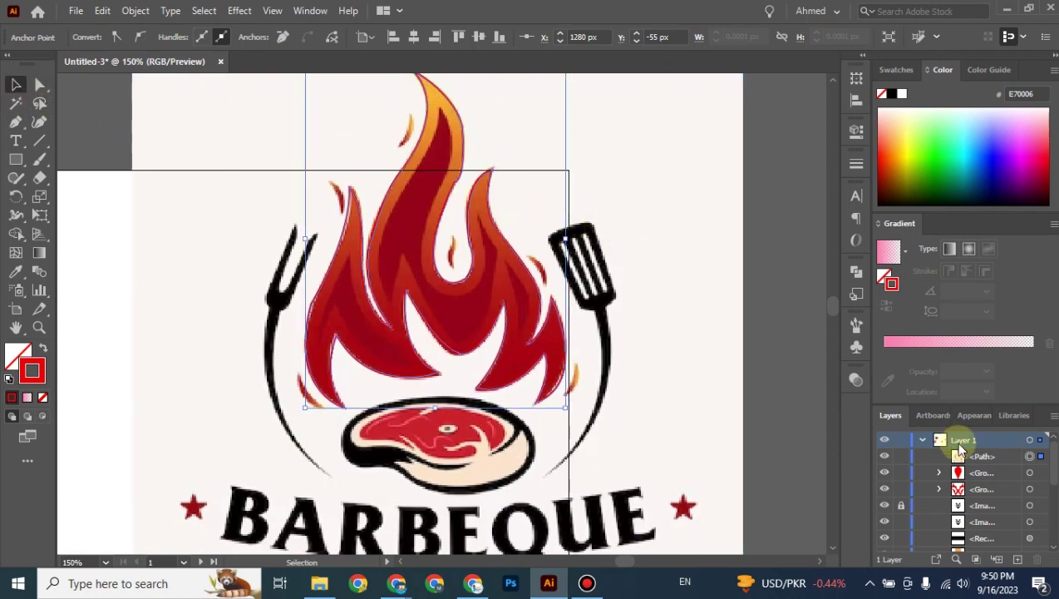
pyautogui.click(900, 457)
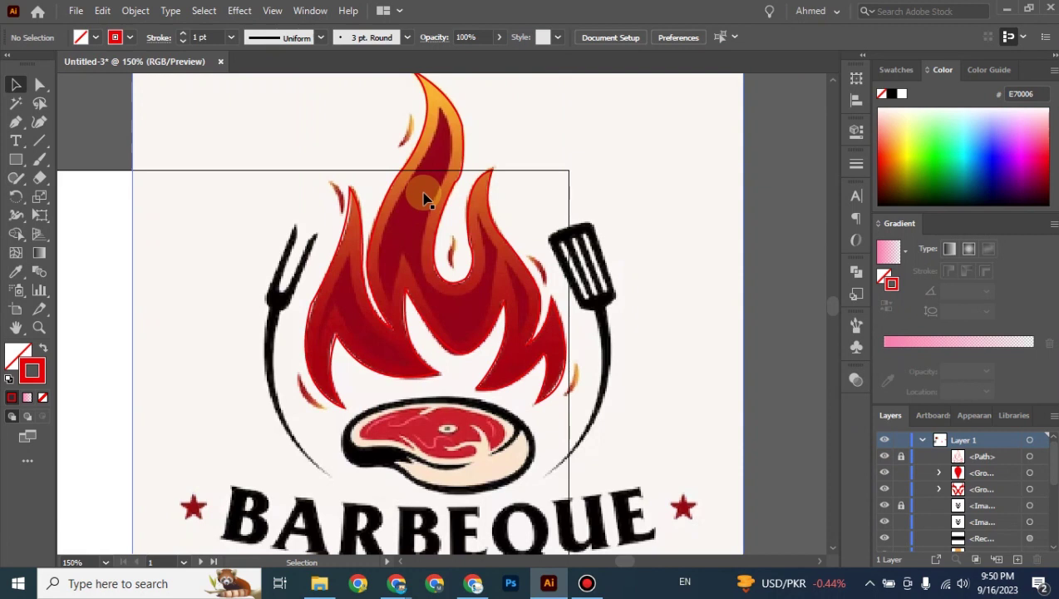
# Step: Trace the central dark-red inner shape of the flame as a closed path with the Pen tool and undo the stray extra point
pyautogui.press('p')
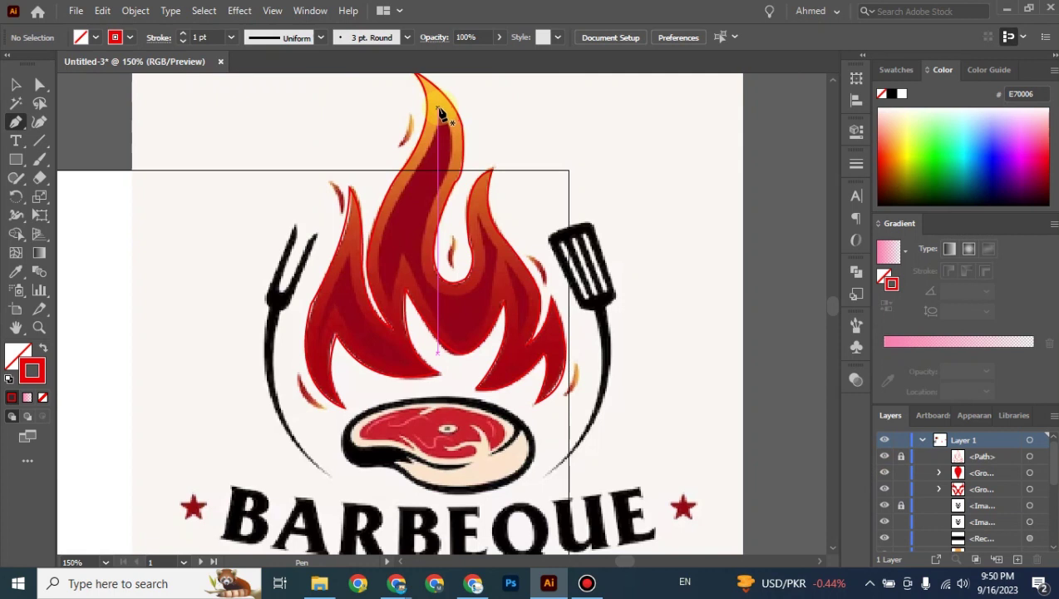
pyautogui.click(436, 108)
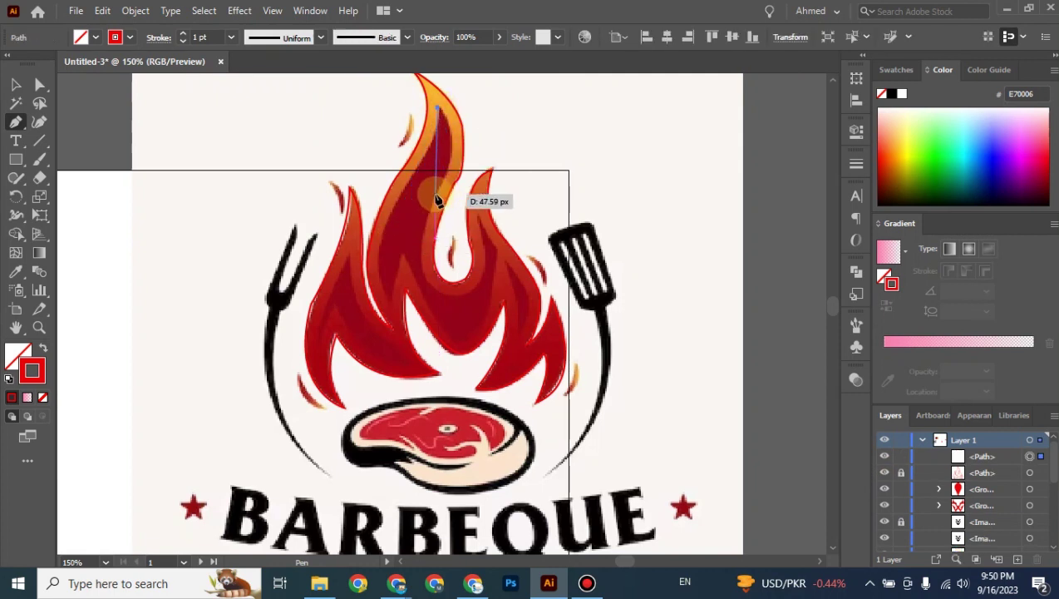
pyautogui.moveTo(435, 196); pyautogui.dragTo(402, 243)
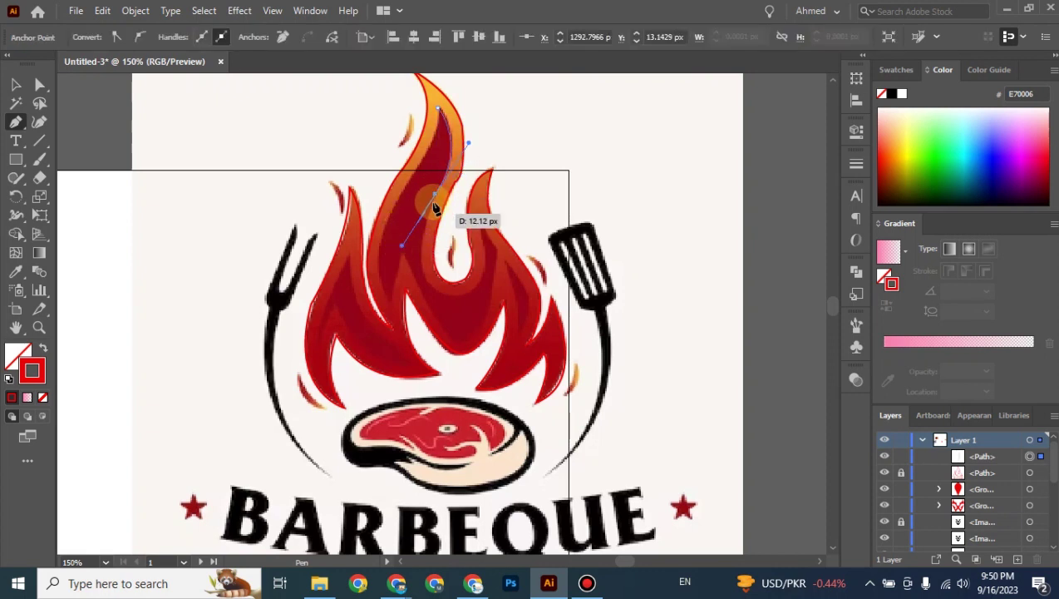
pyautogui.moveTo(435, 287); pyautogui.dragTo(478, 293)
pyautogui.moveTo(476, 292); pyautogui.dragTo(390, 301)
pyautogui.moveTo(391, 301); pyautogui.dragTo(438, 107)
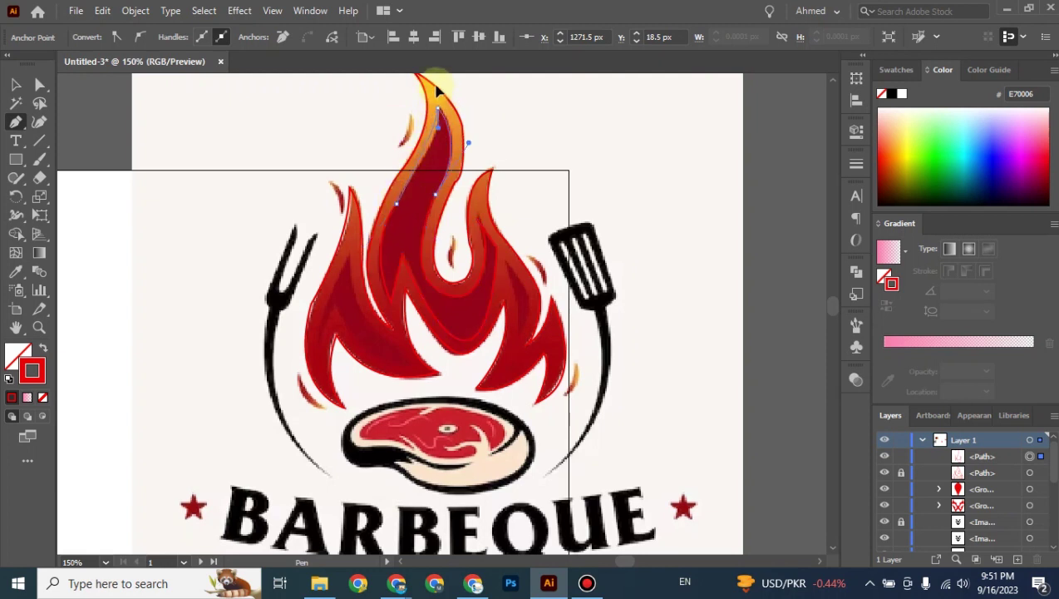
pyautogui.scroll(3, 438, 90)
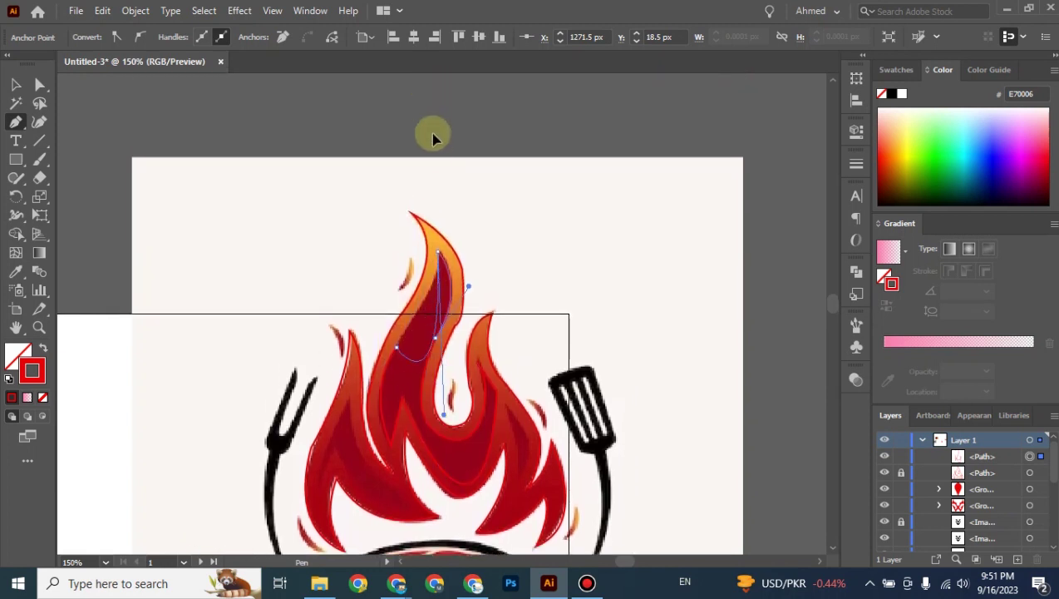
pyautogui.click(434, 230)
pyautogui.scroll(-2, 436, 231)
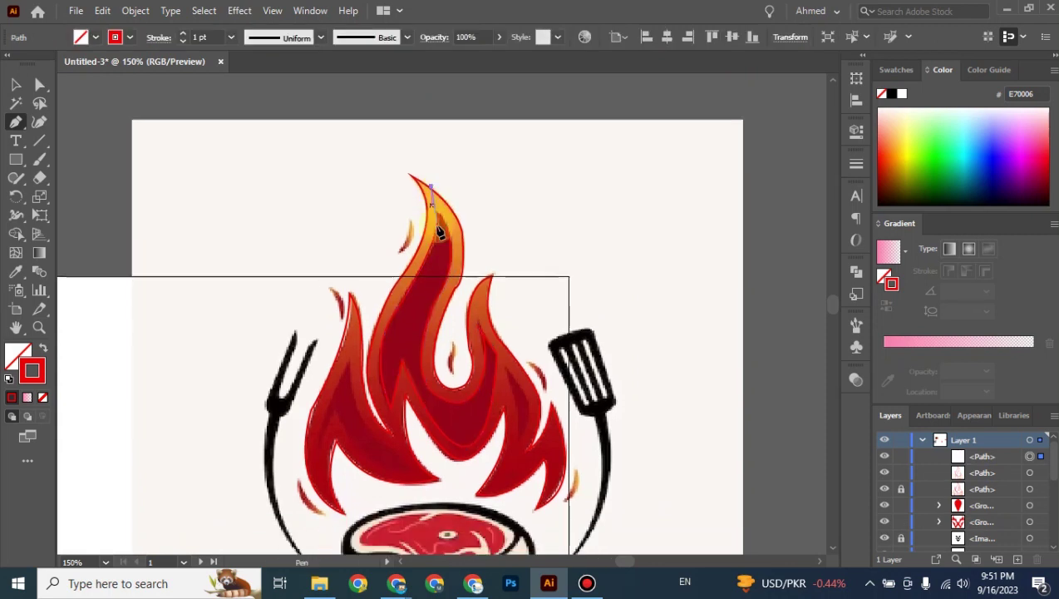
pyautogui.hotkey('ctrl', 'z')
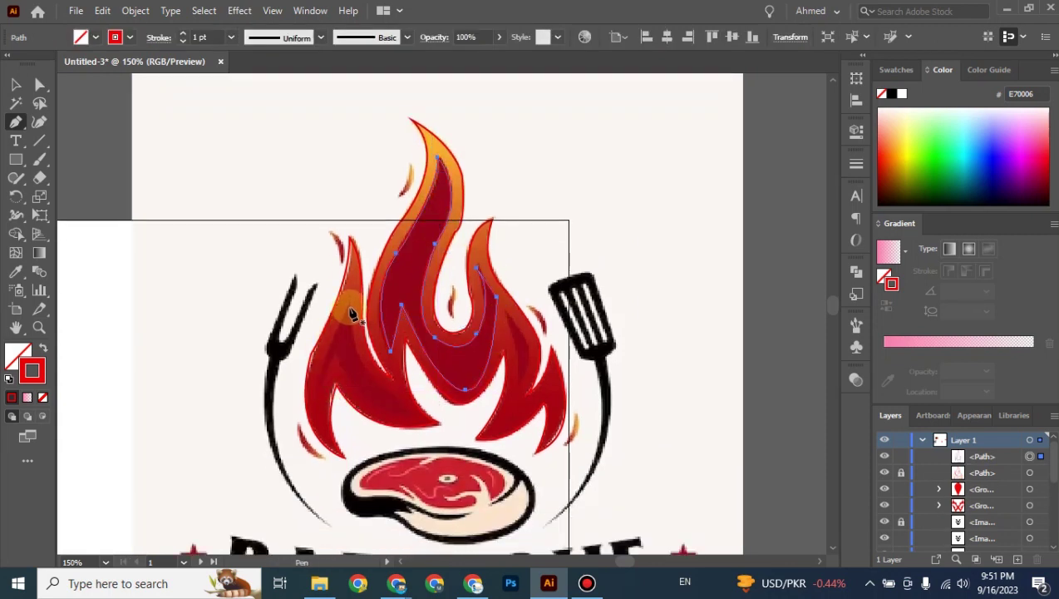
# Step: Trace the dark-red inner shape of the left flame tongue as a closed curved Pen path
pyautogui.click(350, 308)
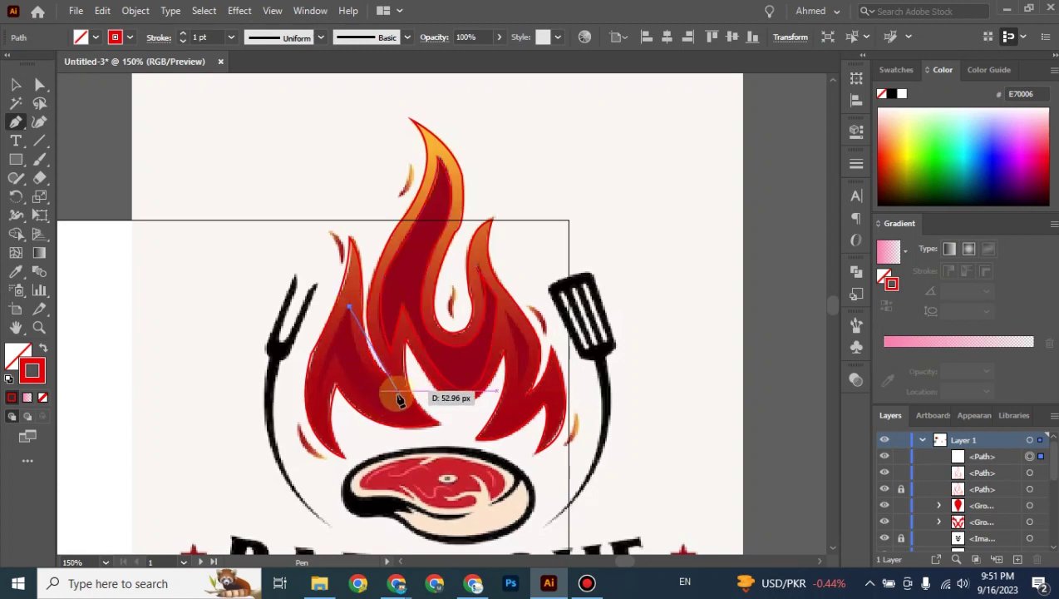
pyautogui.moveTo(398, 395); pyautogui.dragTo(330, 316)
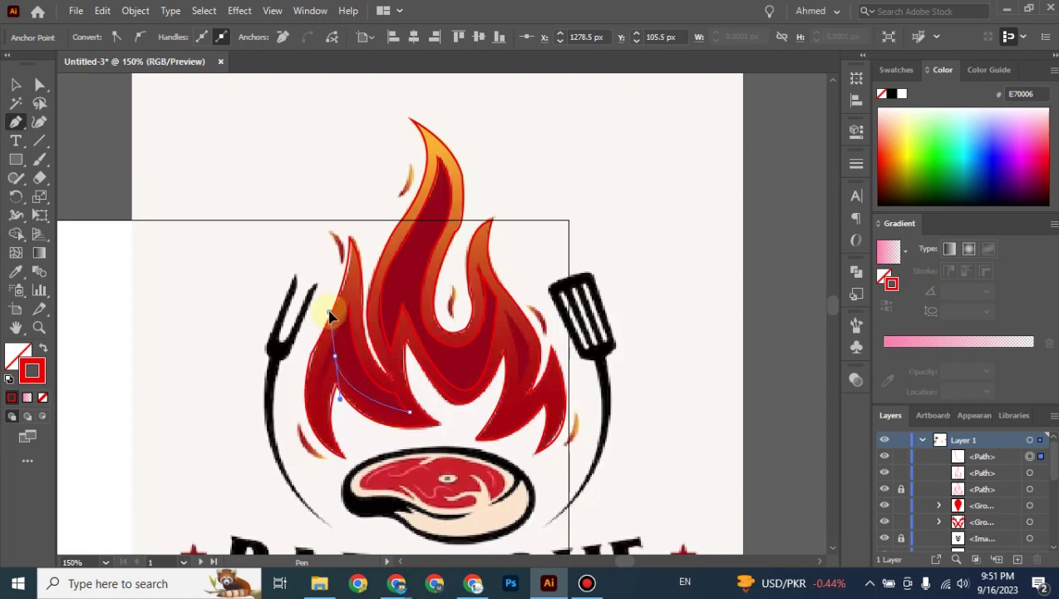
pyautogui.moveTo(334, 356); pyautogui.dragTo(350, 308)
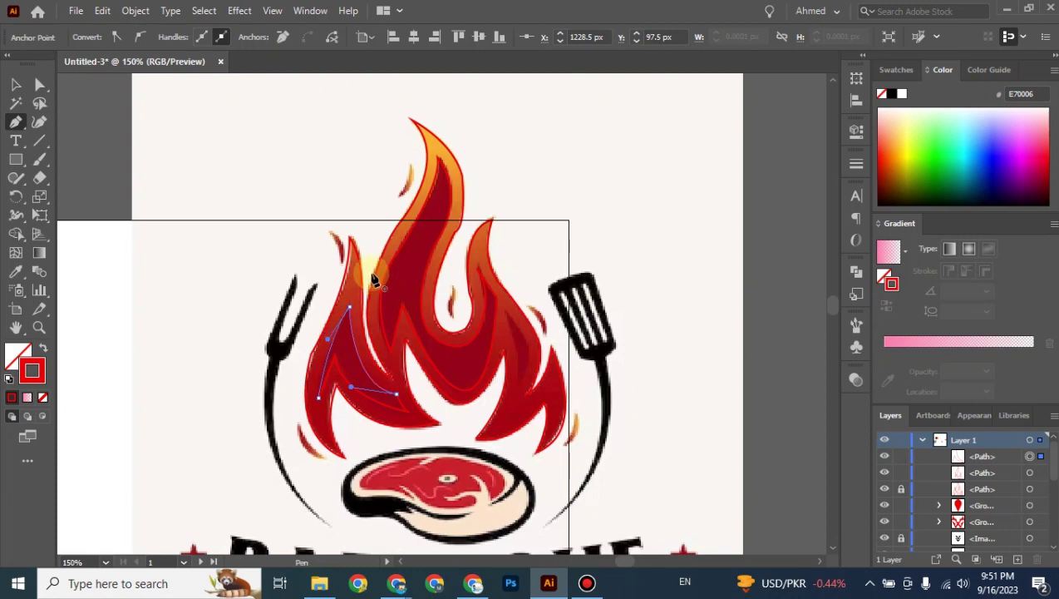
pyautogui.click(16, 84)
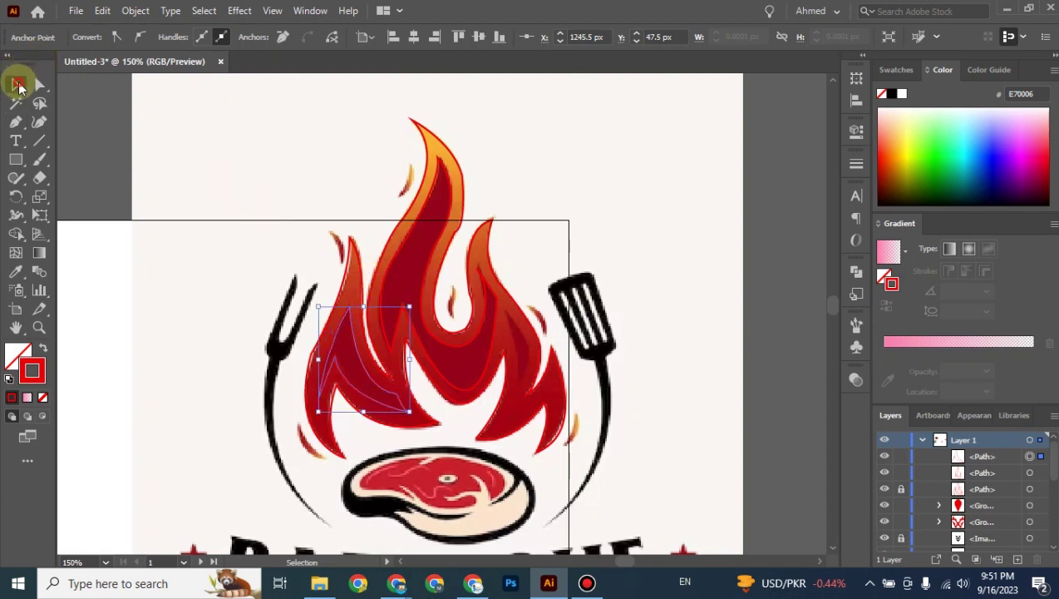
pyautogui.click(212, 152)
# Step: Trace the dark-red inner shape of the right flame tongue as a closed Pen path with a red stroke
pyautogui.press('p')
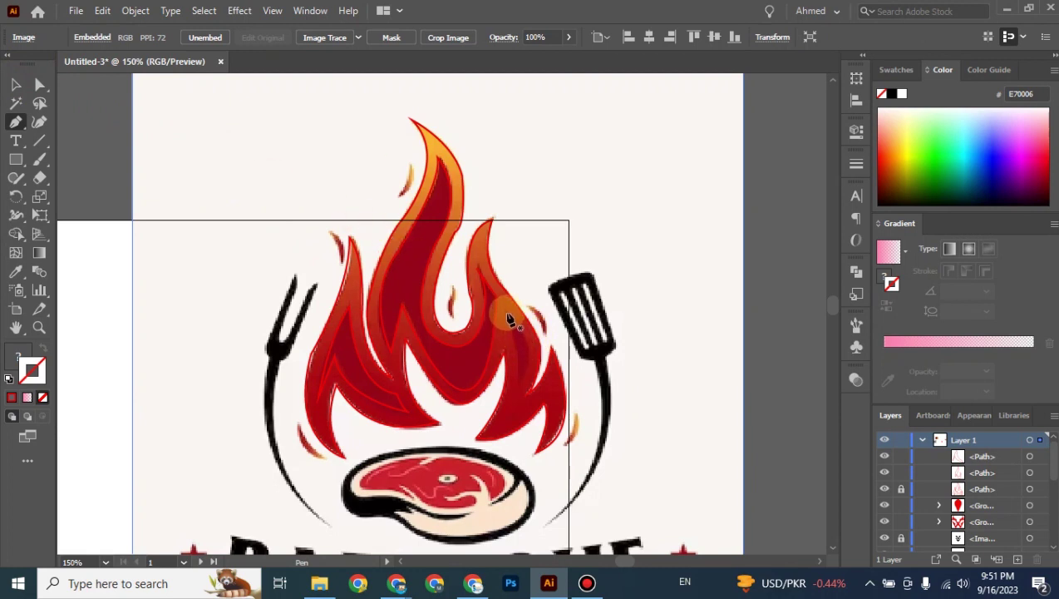
pyautogui.moveTo(506, 312); pyautogui.dragTo(530, 349)
pyautogui.moveTo(530, 349); pyautogui.dragTo(504, 310)
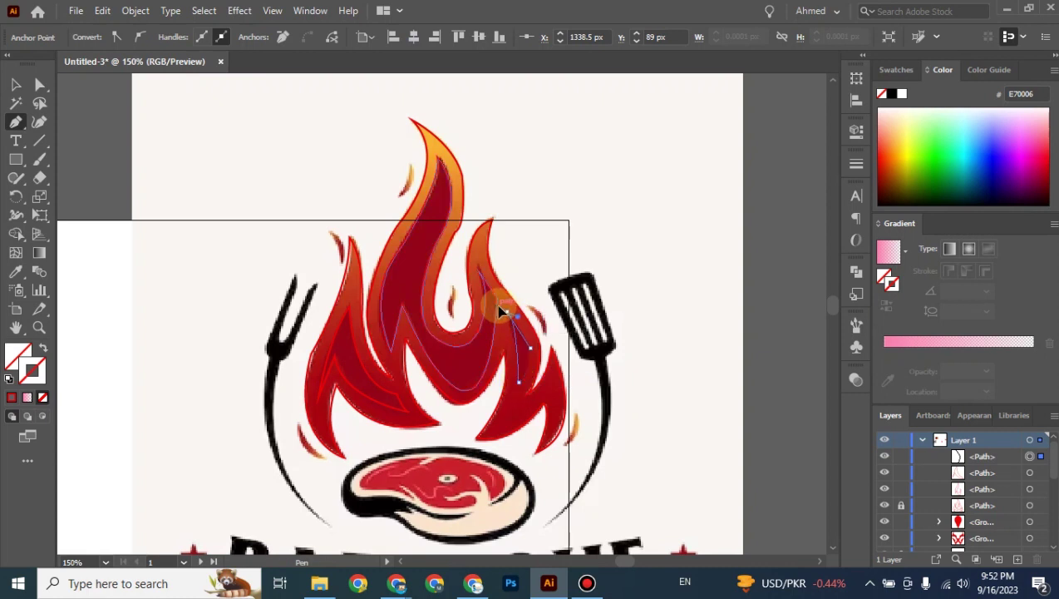
pyautogui.click(12, 398)
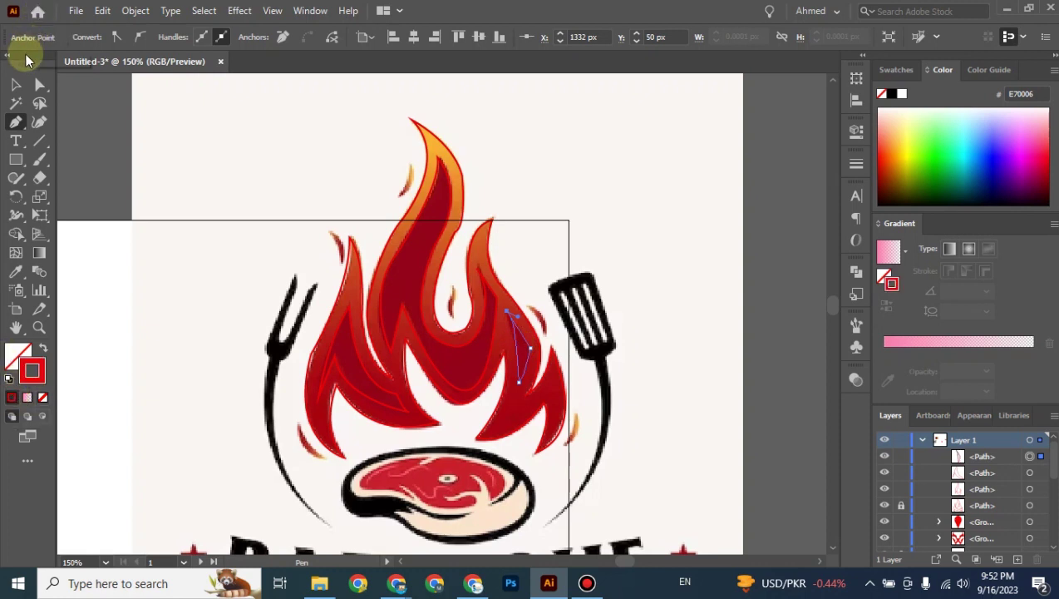
pyautogui.click(19, 81)
pyautogui.click(231, 157)
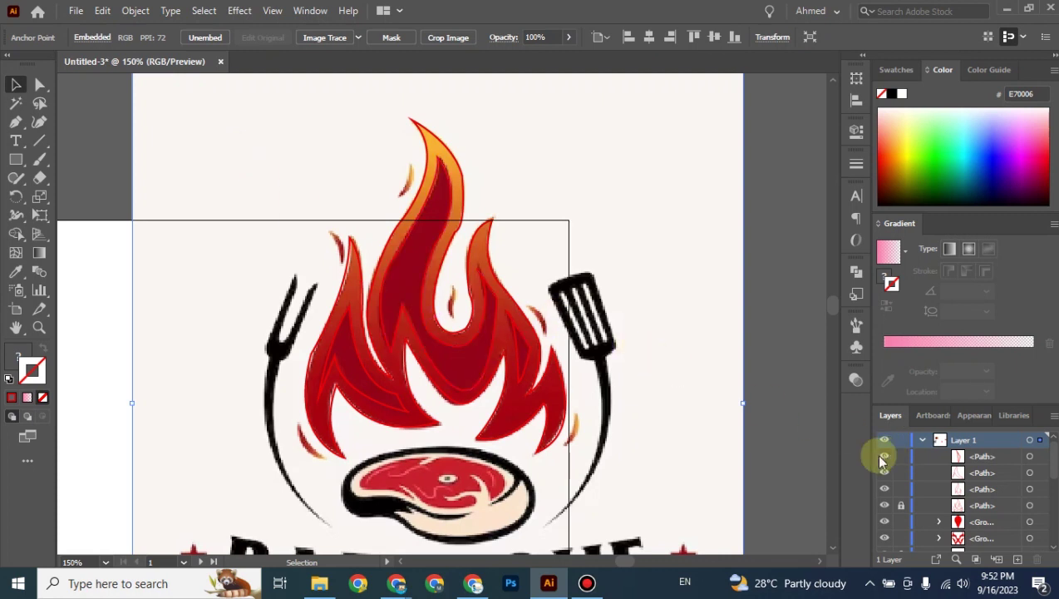
# Step: Move the barbeque reference image to the right, off the artboard and clear of the traced flame paths
pyautogui.hotkey('ctrl', '-')
pyautogui.hotkey('ctrl', '-')
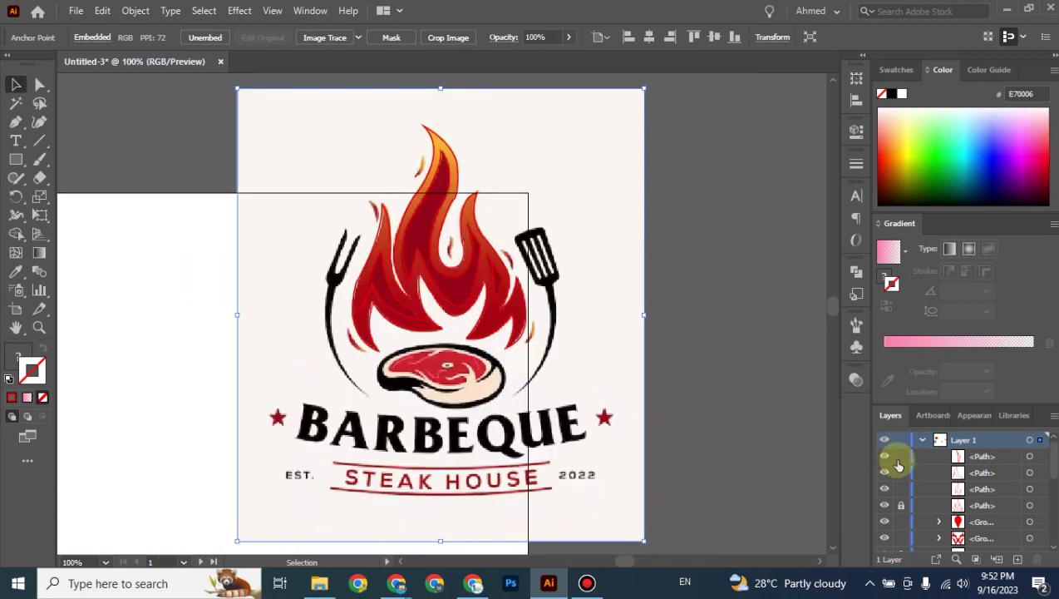
pyautogui.click(796, 306)
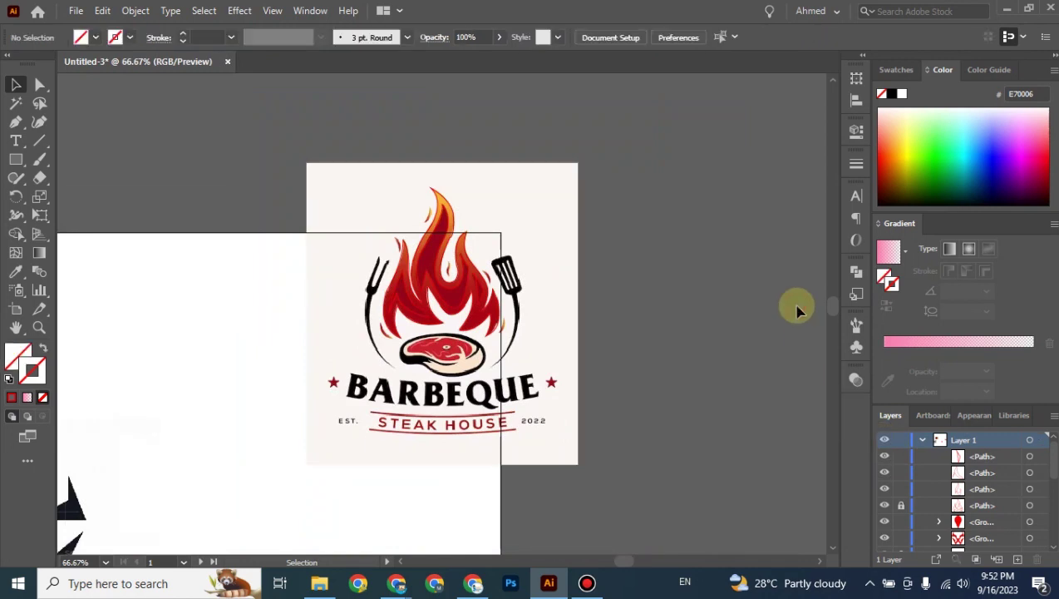
pyautogui.moveTo(574, 225); pyautogui.dragTo(794, 211)
pyautogui.click(423, 163)
# Step: Try to move the three inner flame paths down and left on the artboard, away from the locked outline
pyautogui.moveTo(350, 189); pyautogui.dragTo(529, 385)
pyautogui.moveTo(468, 291); pyautogui.dragTo(209, 461)
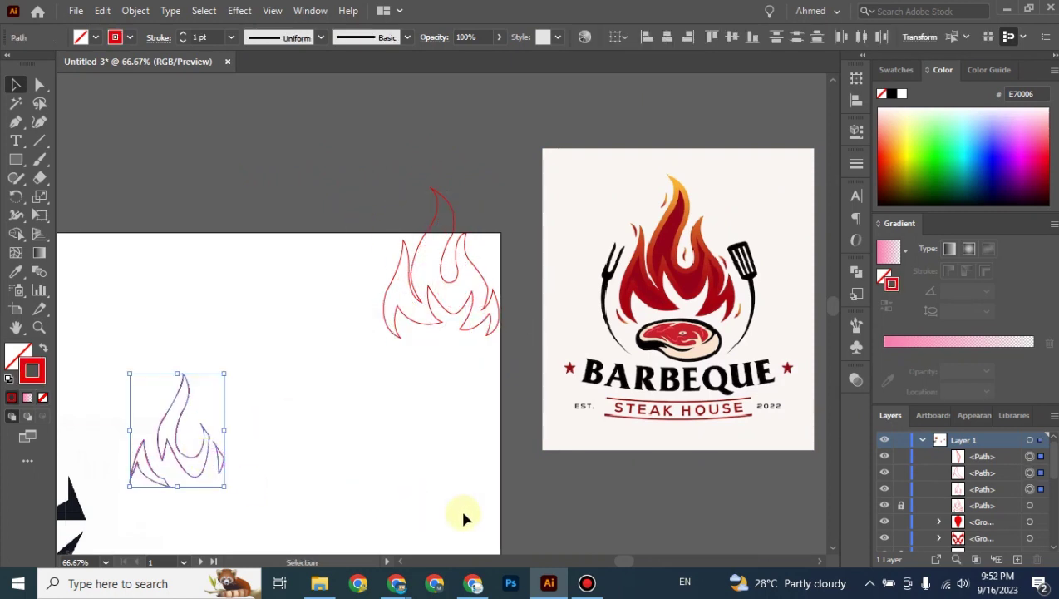
pyautogui.moveTo(610, 563)
pyautogui.mouseDown()
pyautogui.moveTo(599, 562)
pyautogui.moveTo(614, 563)
pyautogui.mouseUp()
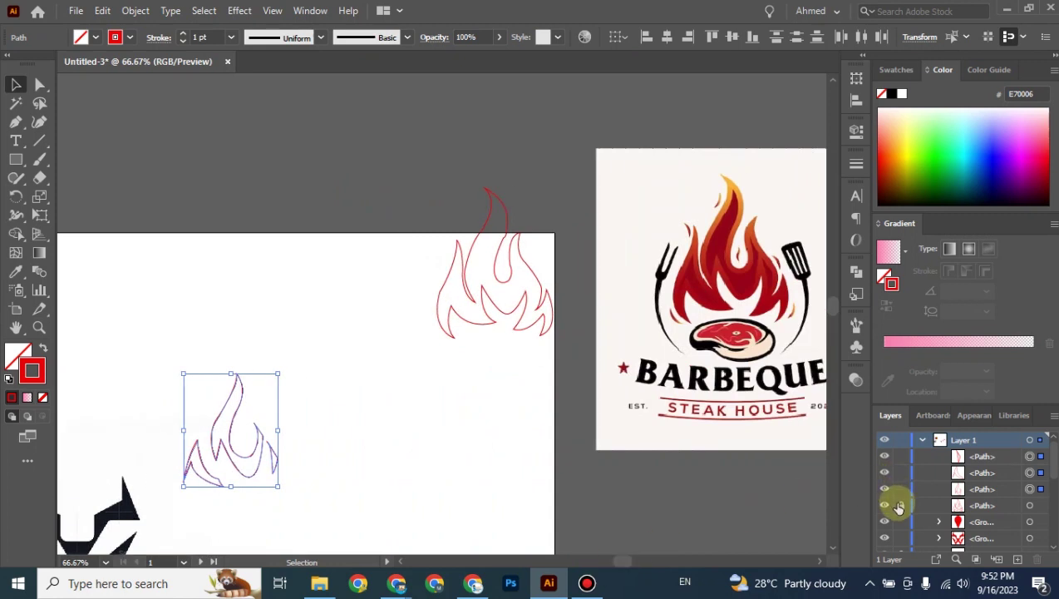
pyautogui.hotkey('ctrl', 'z')
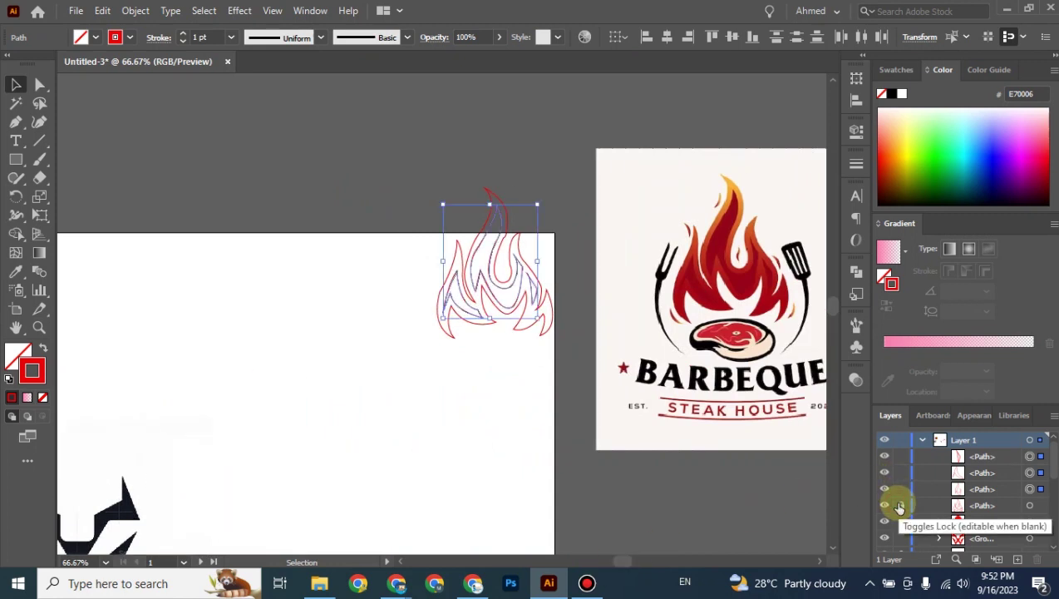
pyautogui.click(508, 420)
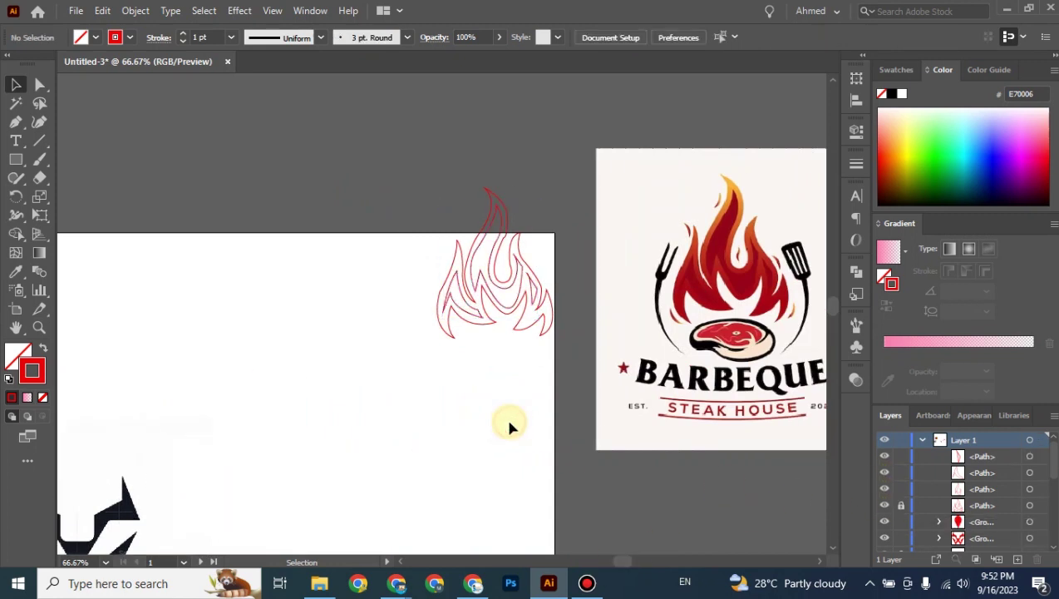
# Step: Unlock the outer flame path and move all four flame paths together down and left onto the artboard, above the lion heads
pyautogui.click(900, 506)
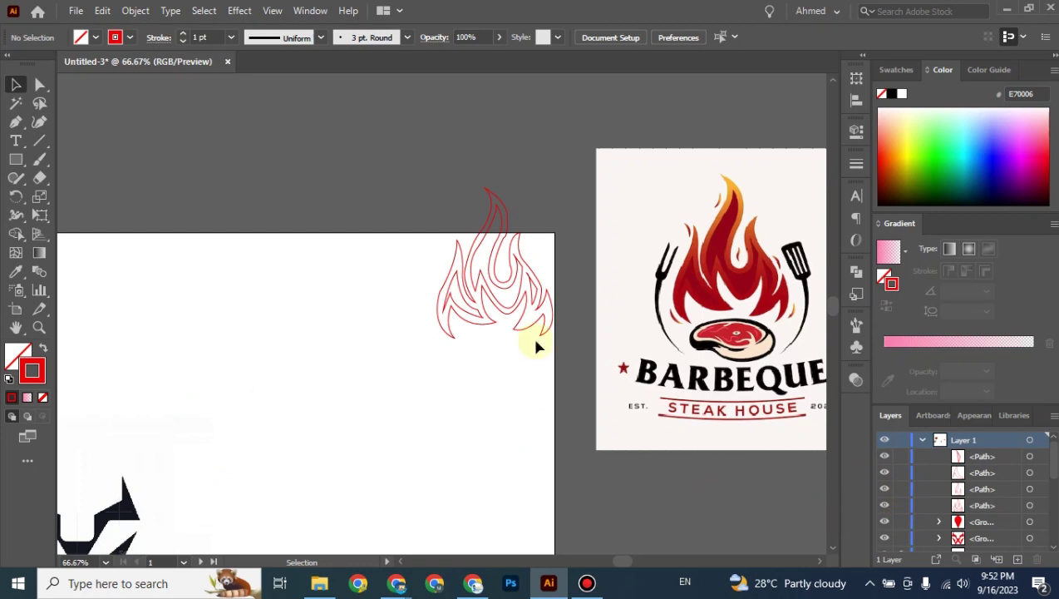
pyautogui.moveTo(435, 206); pyautogui.dragTo(547, 357)
pyautogui.moveTo(536, 306); pyautogui.dragTo(191, 422)
pyautogui.moveTo(619, 563); pyautogui.dragTo(611, 564)
pyautogui.scroll(-5, 568, 358)
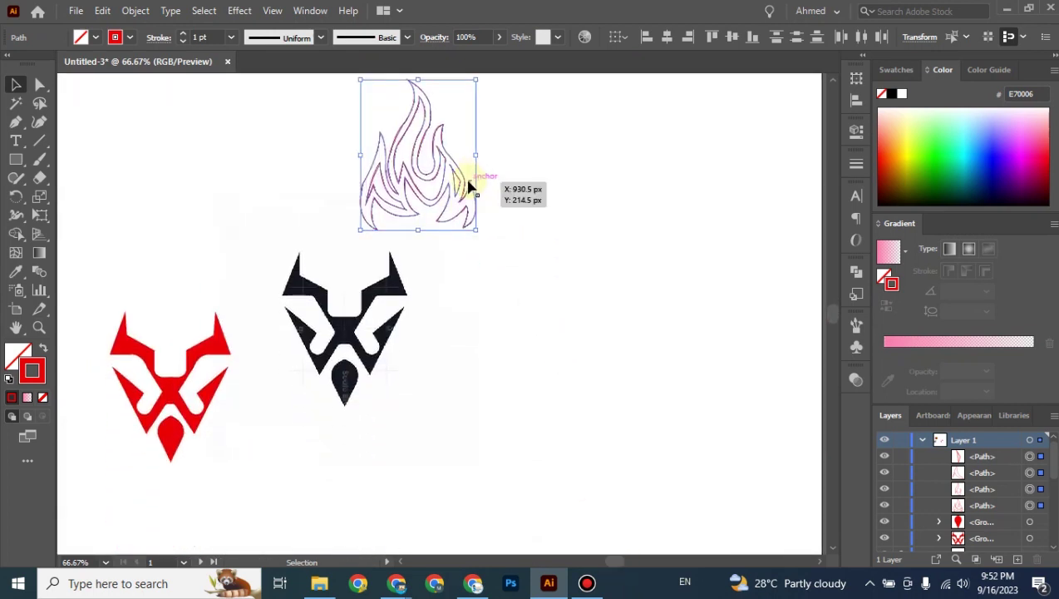
# Step: Position the complete flame on top of the black lion head, overlapping its horns, and deselect it
pyautogui.moveTo(447, 189); pyautogui.dragTo(387, 252)
pyautogui.click(459, 249)
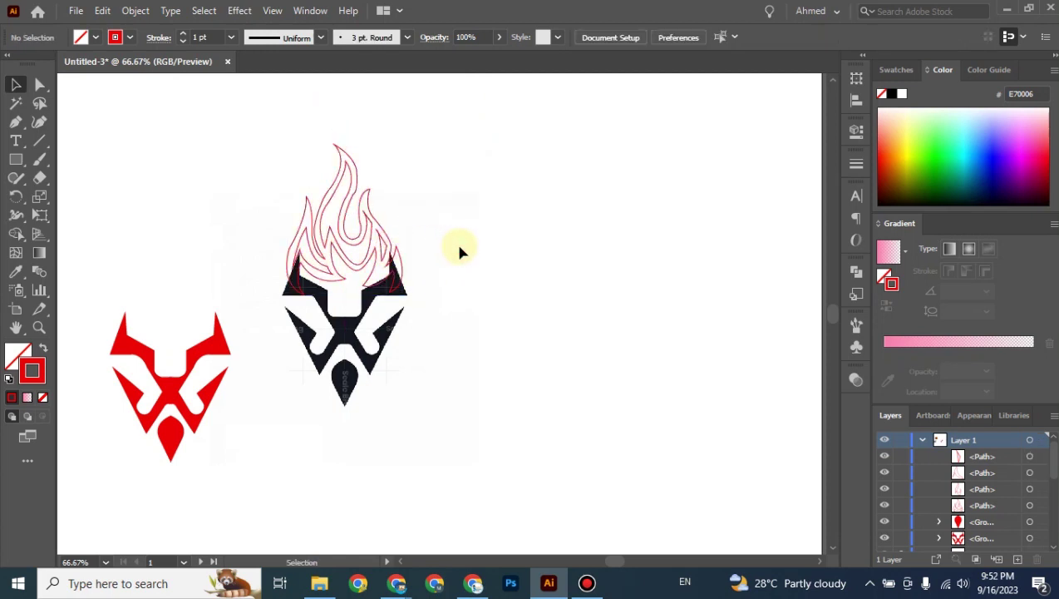
pyautogui.hotkey('ctrl', '-')
pyautogui.hotkey('ctrl', '-')
pyautogui.hotkey('ctrl', '-')
pyautogui.hotkey('ctrl', '-')
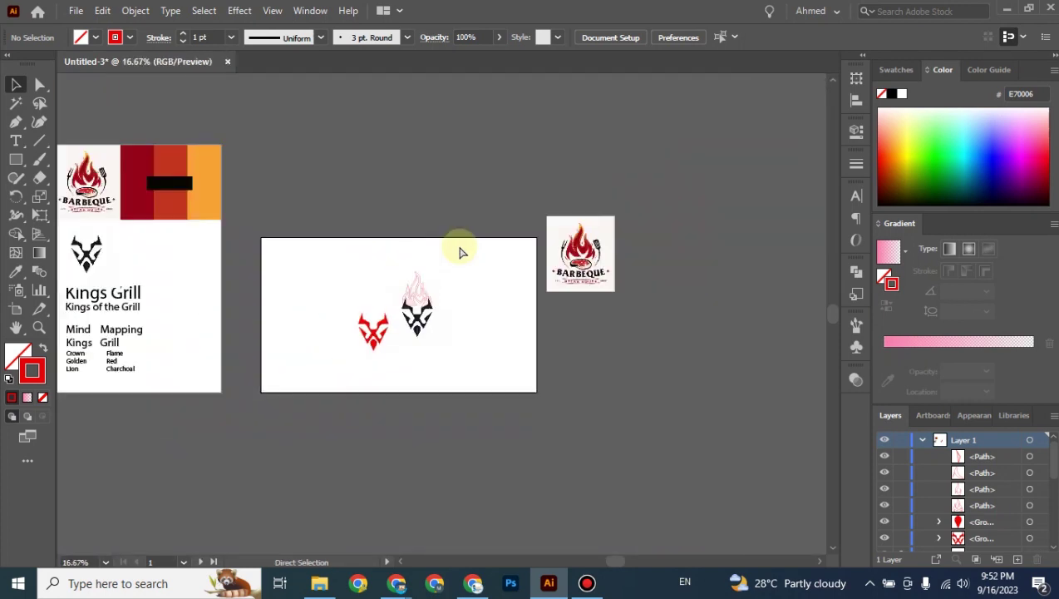
# Step: Move all four flame paths from the black lion head onto the horns of the red lion head
pyautogui.hotkey('ctrl', '+')
pyautogui.hotkey('ctrl', '+')
pyautogui.hotkey('ctrl', '+')
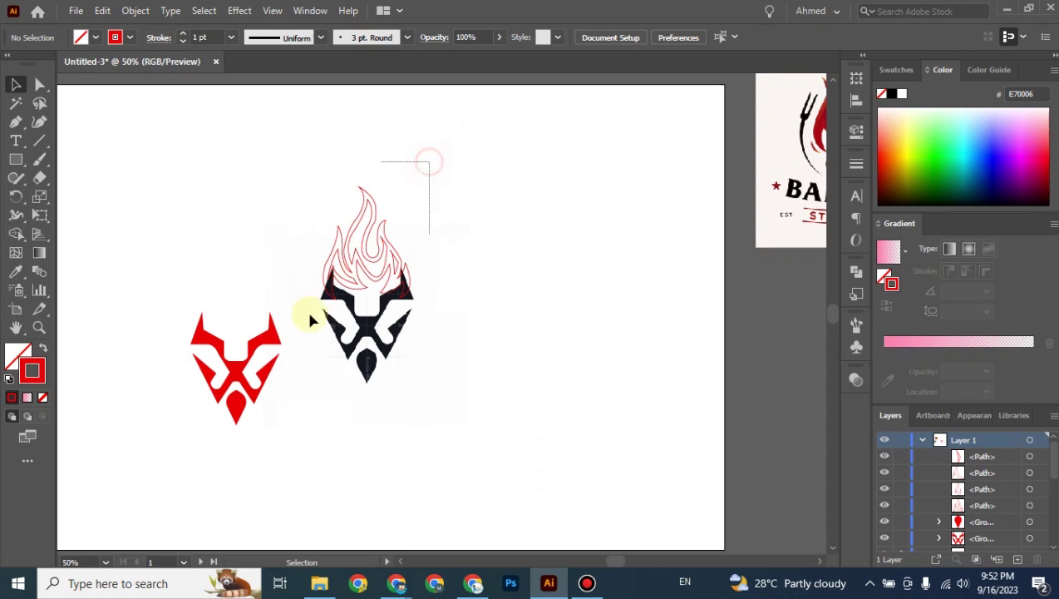
pyautogui.moveTo(309, 319); pyautogui.dragTo(235, 280)
pyautogui.hotkey('ctrl', '1')
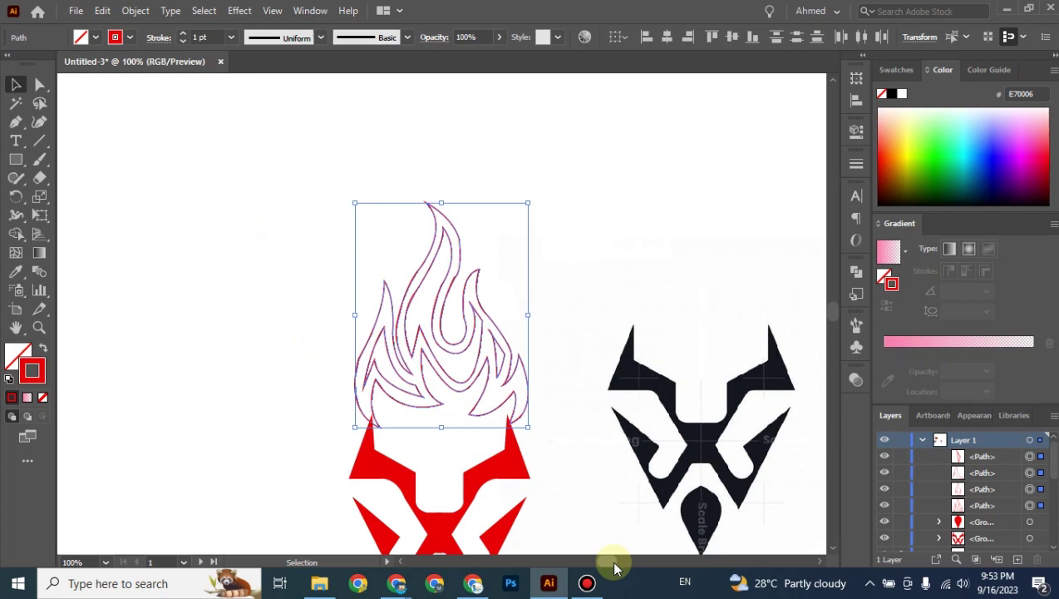
# Step: Switch to the Chrome window with the restaurant logo results and search for "restrurant color comnination" in a new tab
pyautogui.moveTo(408, 587)
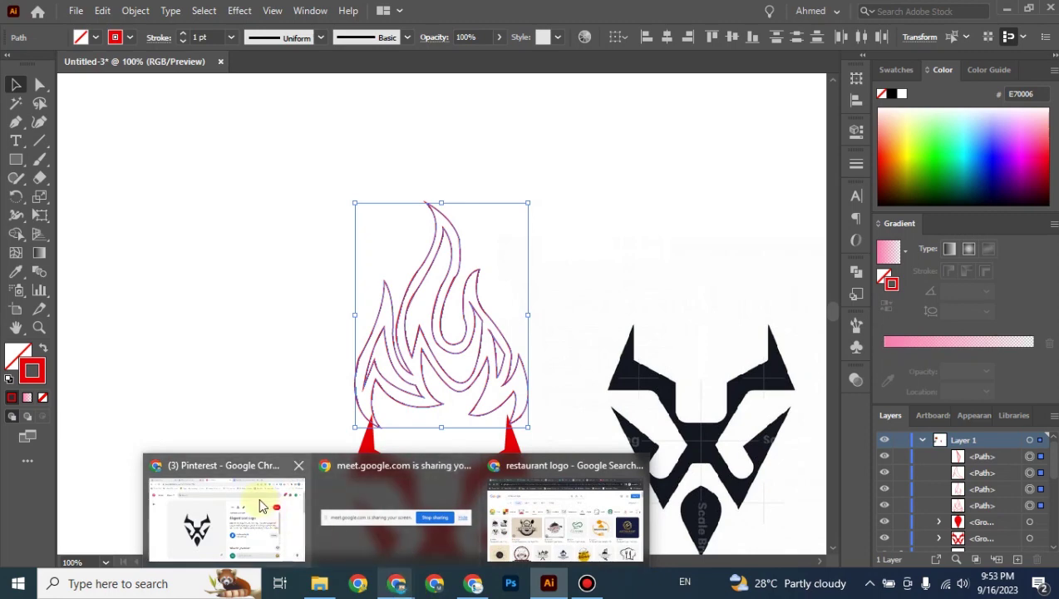
pyautogui.click(565, 515)
pyautogui.click(874, 14)
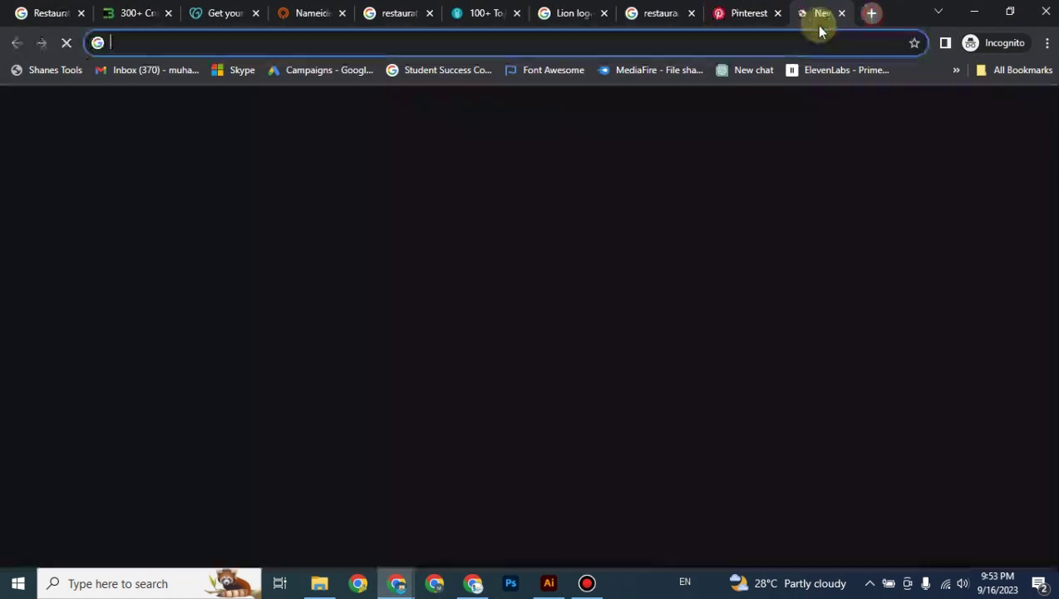
pyautogui.write('rest')
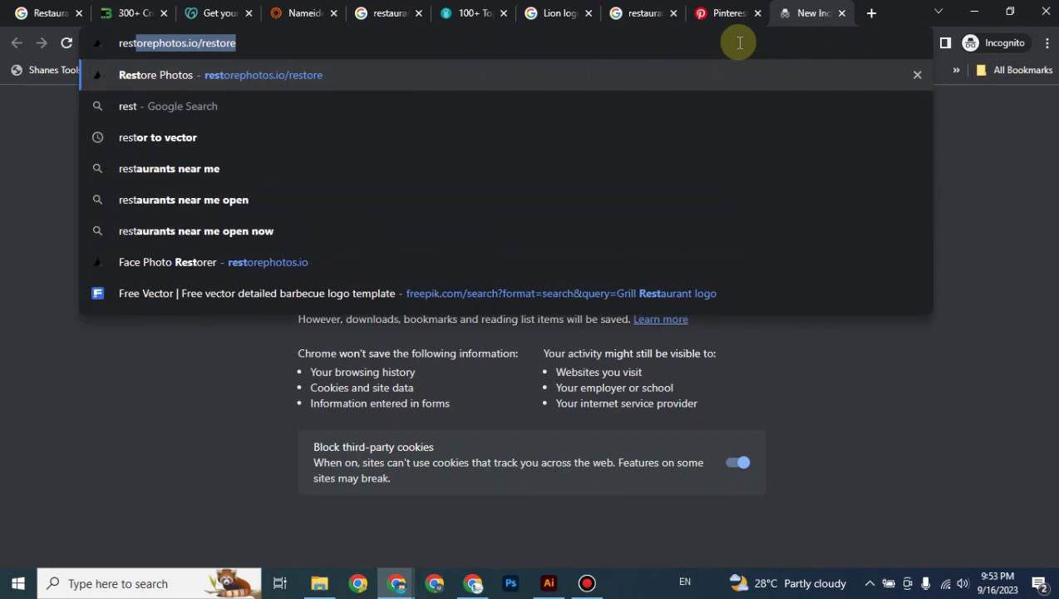
pyautogui.write('rurant')
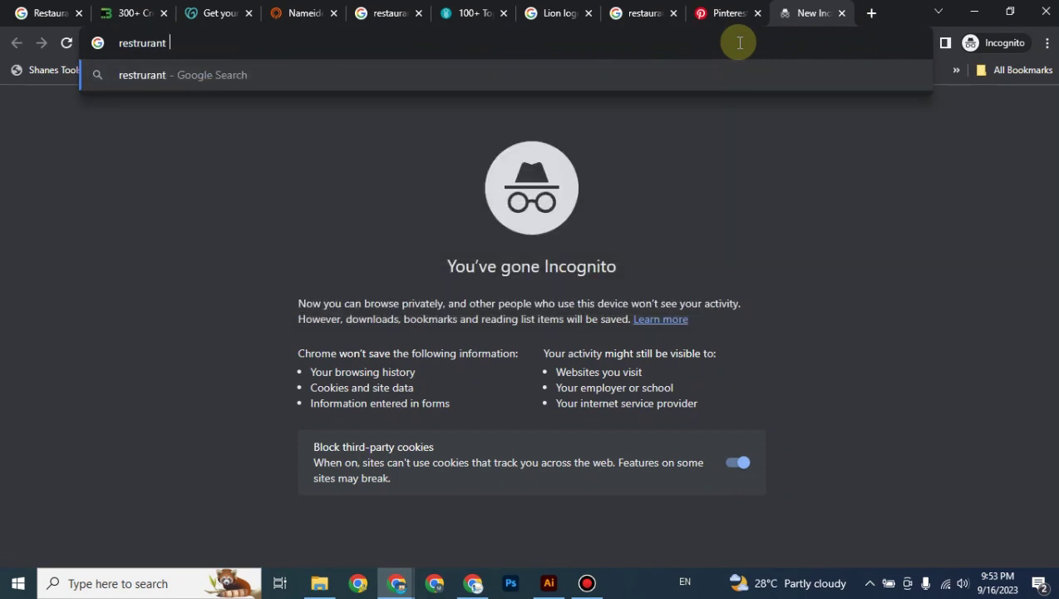
pyautogui.write(' color comnination')
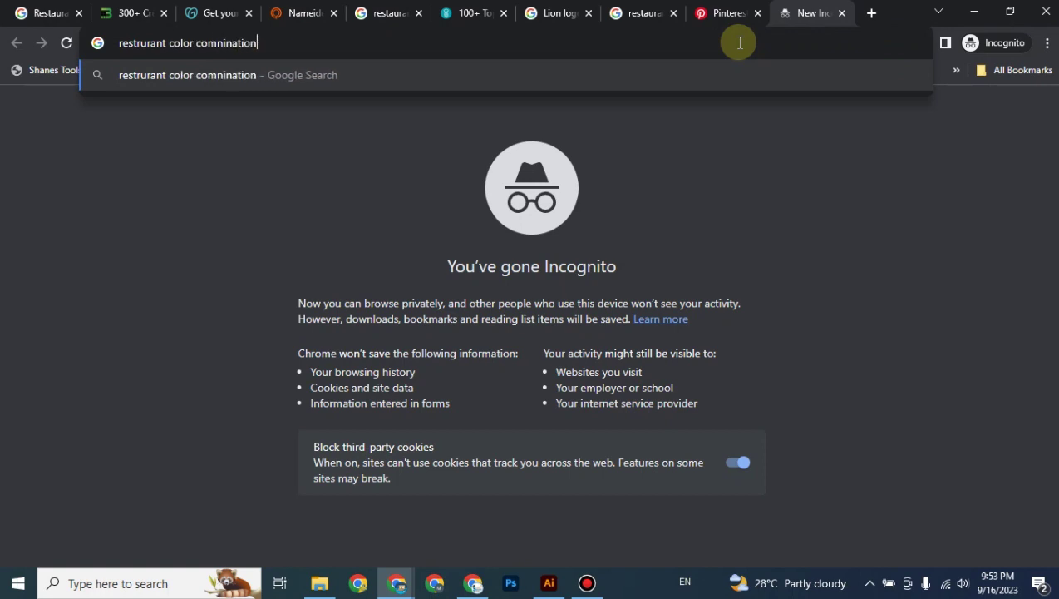
pyautogui.press('Return')
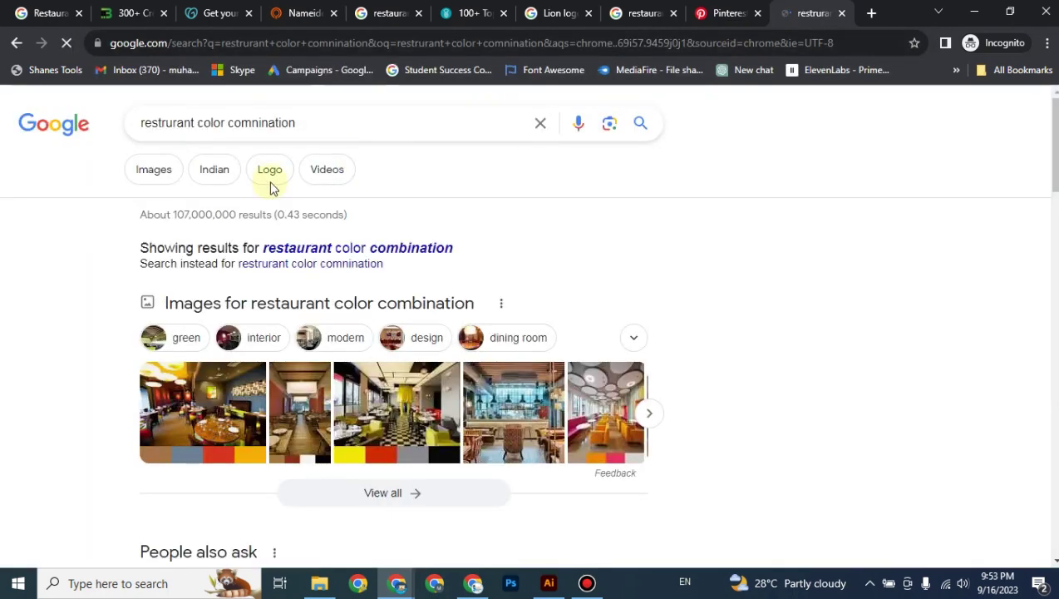
# Step: Show image results, refine the query to "restaurant logo color combination" and look through the suggested palettes
pyautogui.click(151, 174)
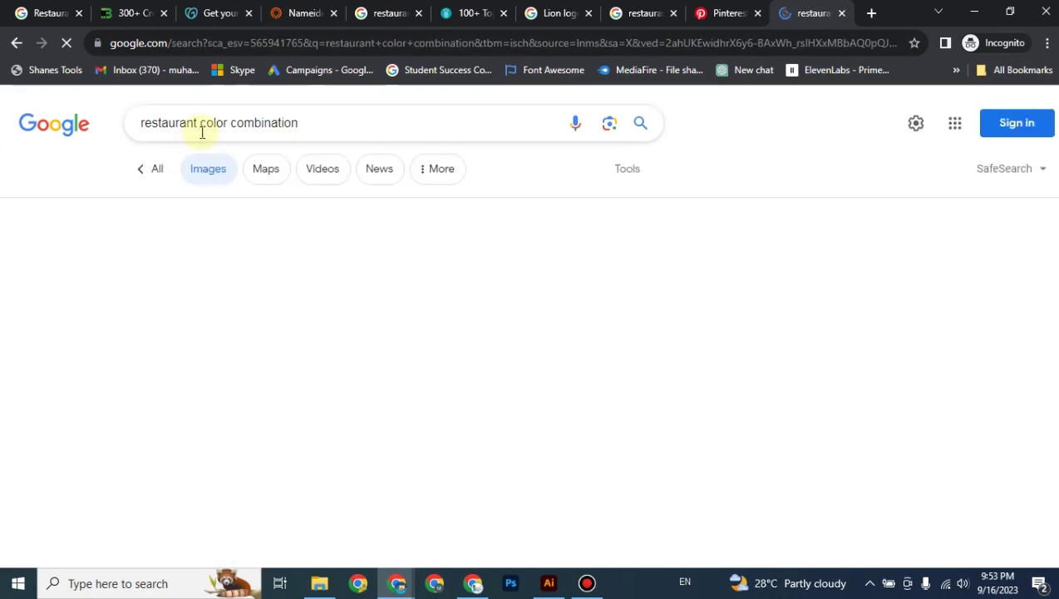
pyautogui.click(201, 126)
pyautogui.write('logo')
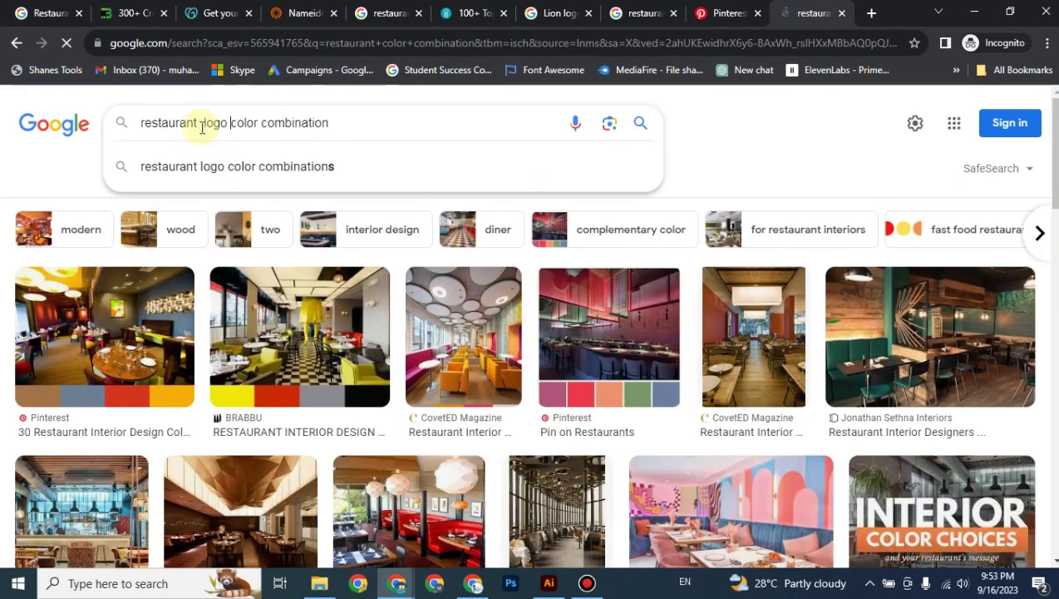
pyautogui.press('Return')
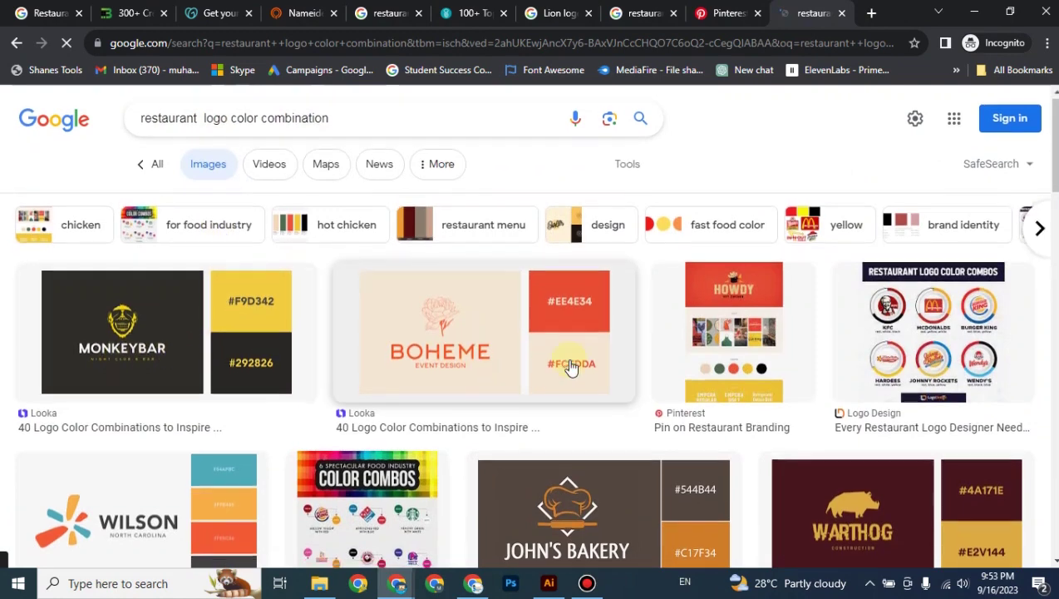
pyautogui.scroll(-3, 570, 367)
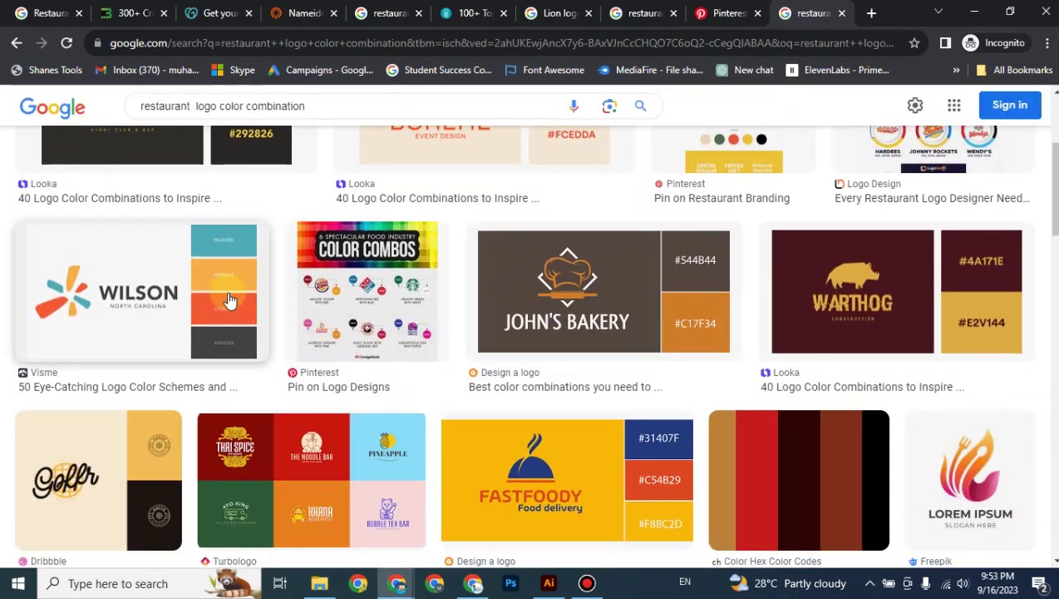
pyautogui.scroll(-2, 230, 301)
pyautogui.scroll(-3, 233, 303)
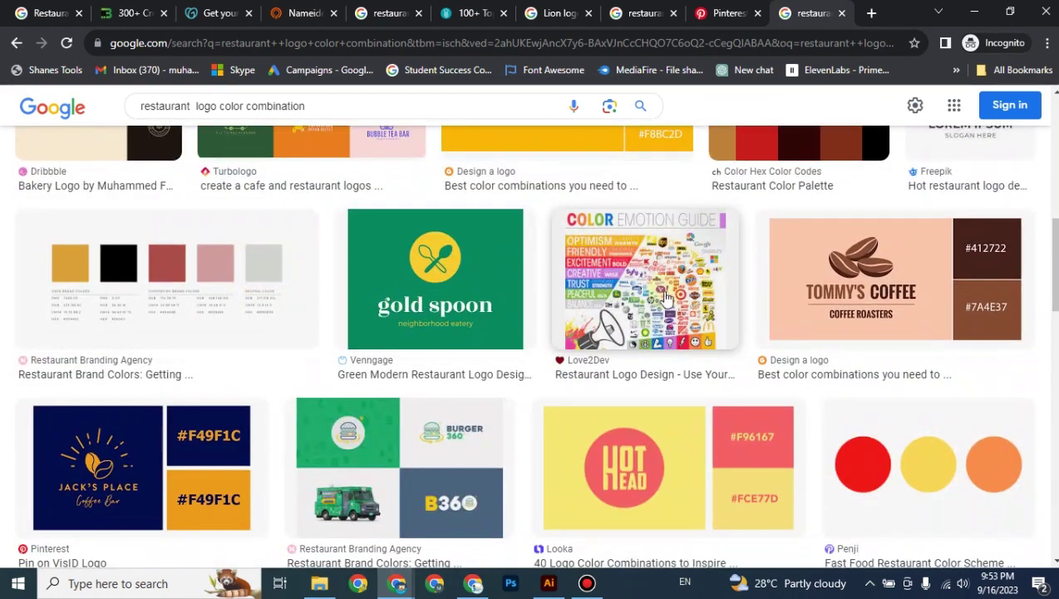
pyautogui.scroll(2, 672, 304)
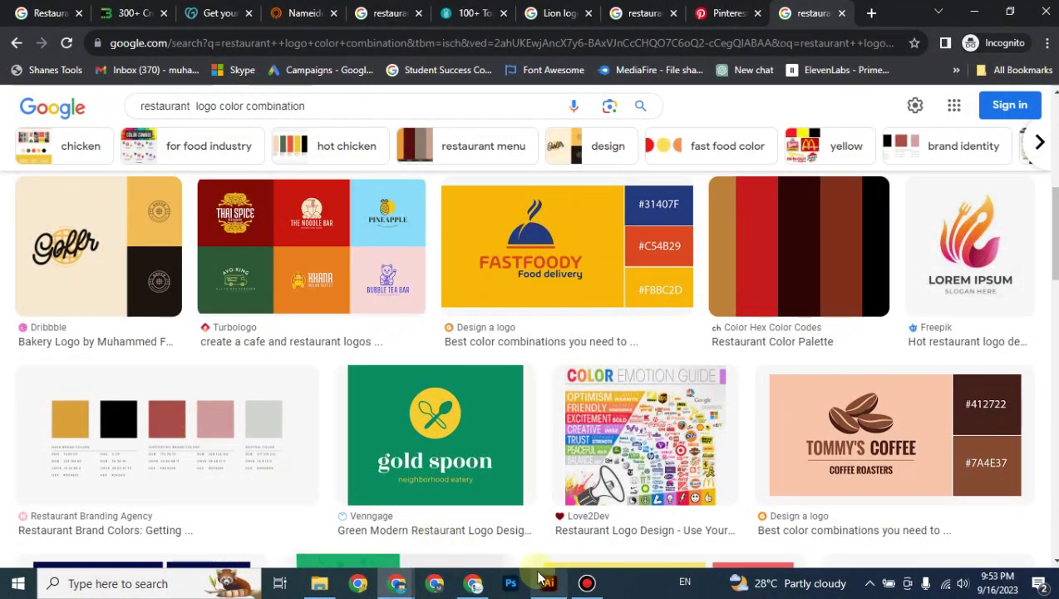
pyautogui.moveTo(540, 578)
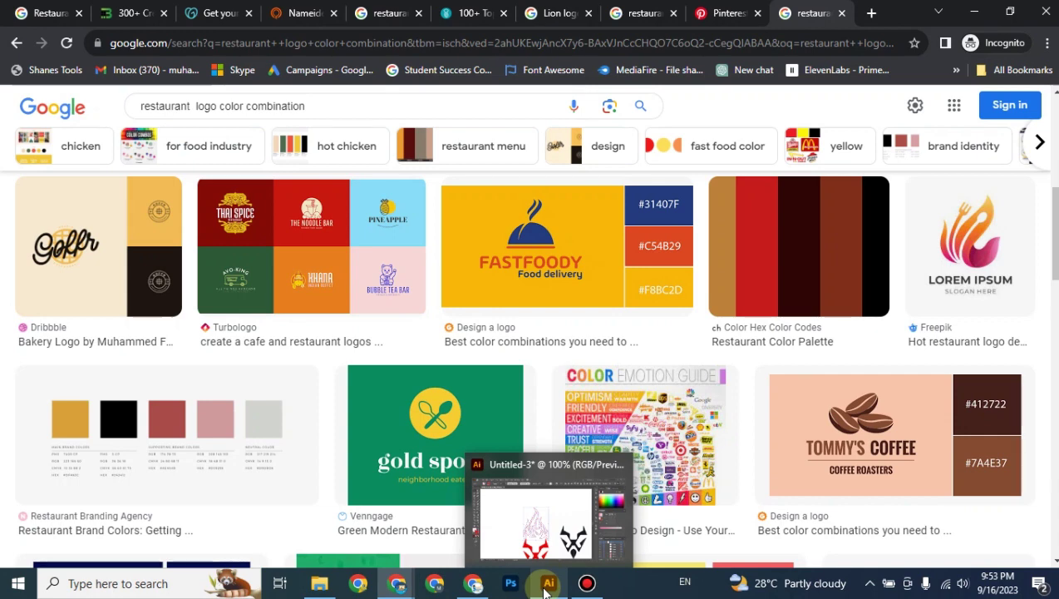
# Step: Return to Illustrator, deselect the flame and examine its outlines and fit above the red lion head
pyautogui.click(548, 584)
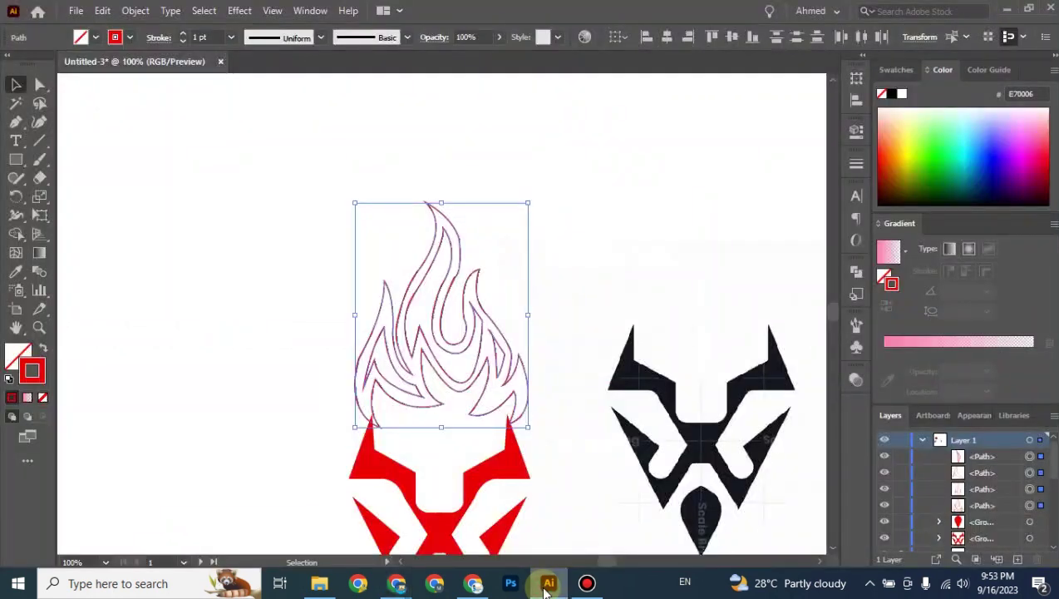
pyautogui.click(580, 308)
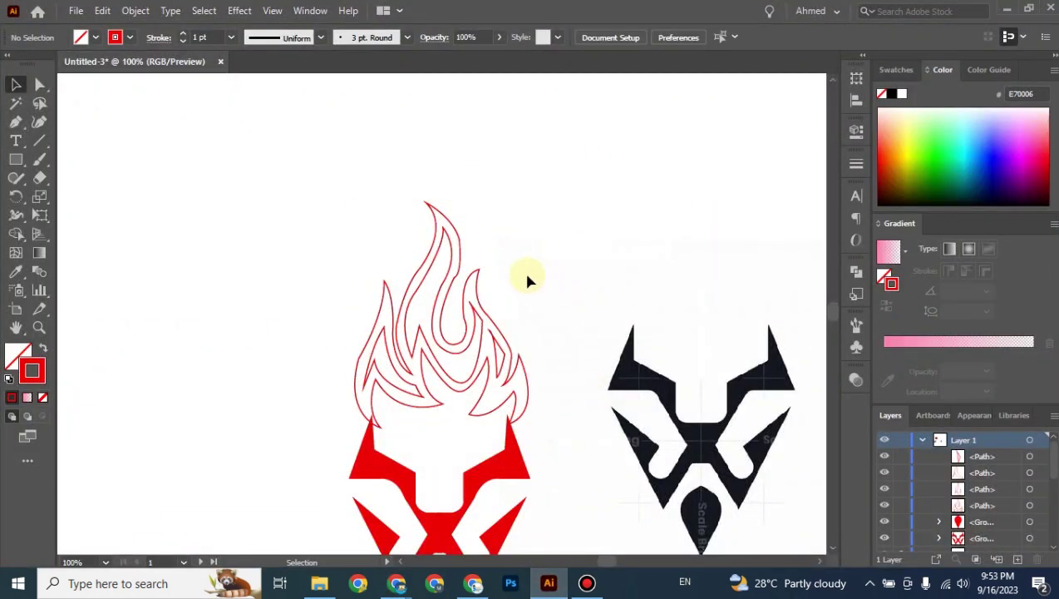
pyautogui.scroll(3, 485, 251)
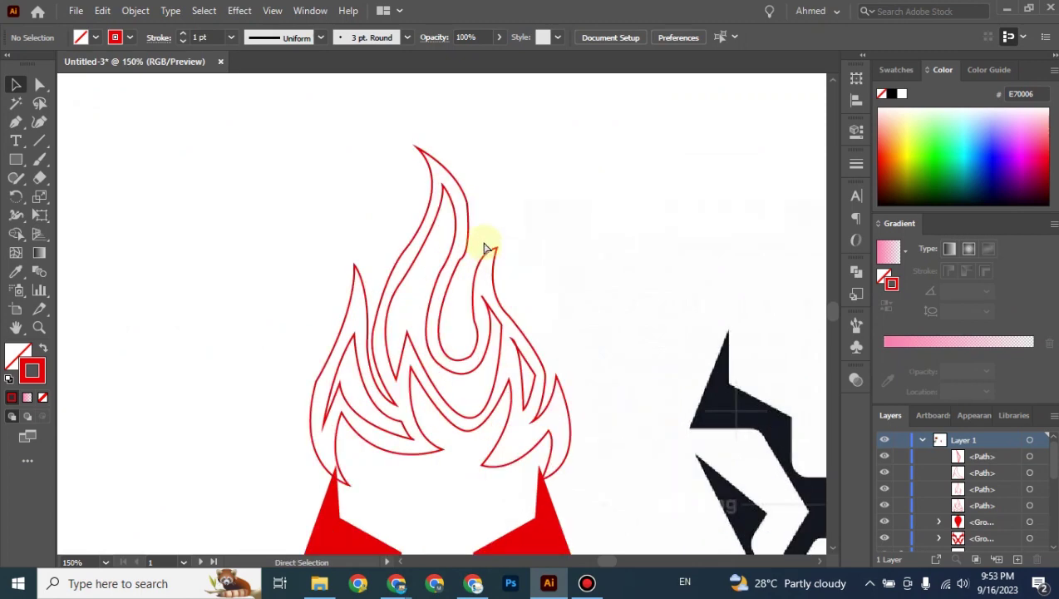
pyautogui.scroll(-1, 494, 240)
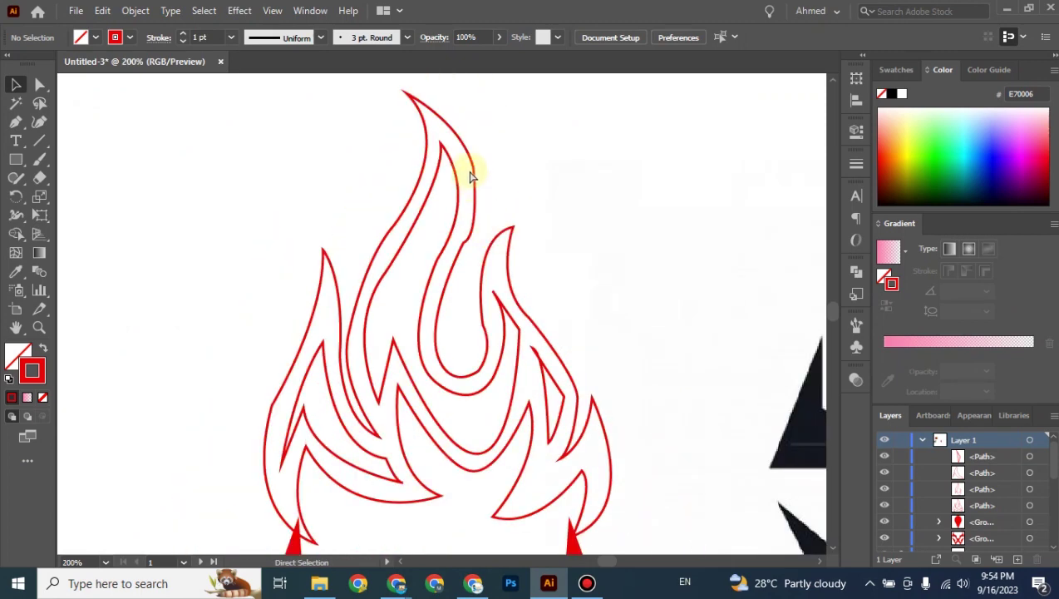
pyautogui.scroll(-2, 477, 172)
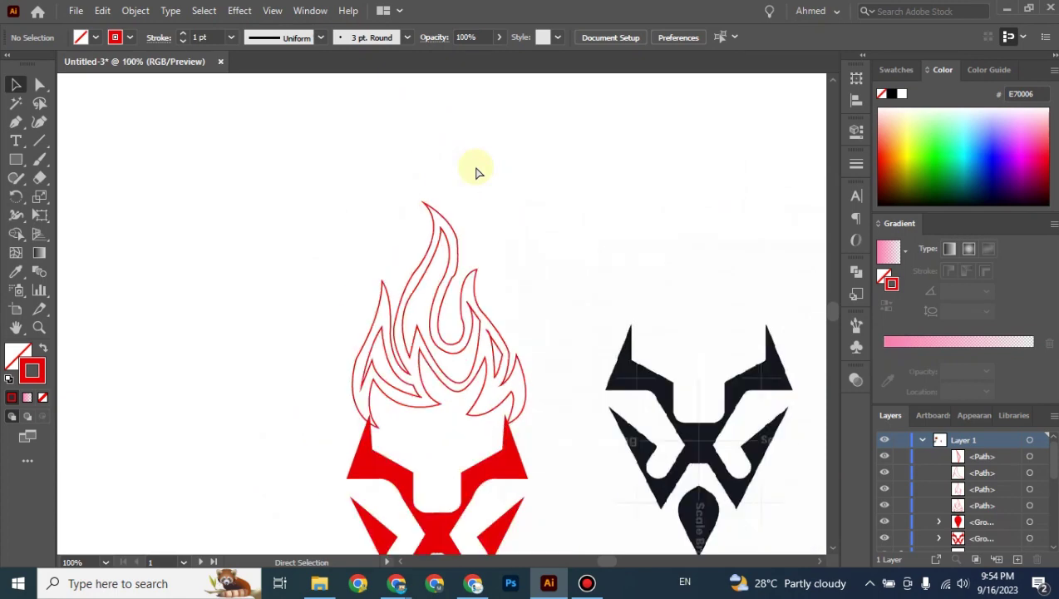
pyautogui.scroll(-1, 478, 172)
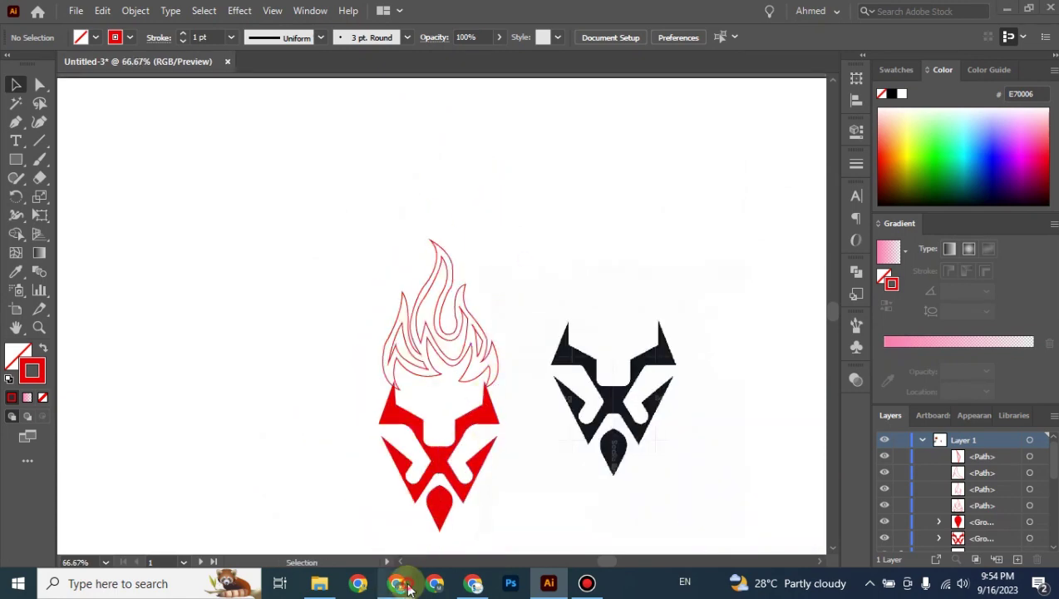
# Step: Switch to the Google Meet call in Chrome, dismiss the call time reminder and hide the screen sharing notice
pyautogui.moveTo(398, 582)
pyautogui.click(375, 526)
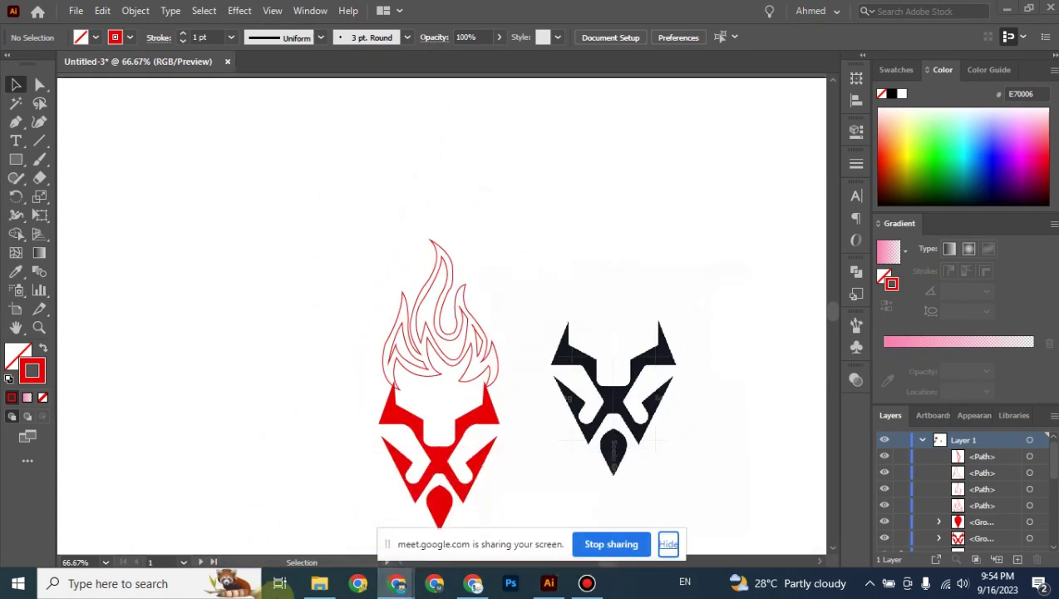
pyautogui.click(248, 465)
pyautogui.click(308, 10)
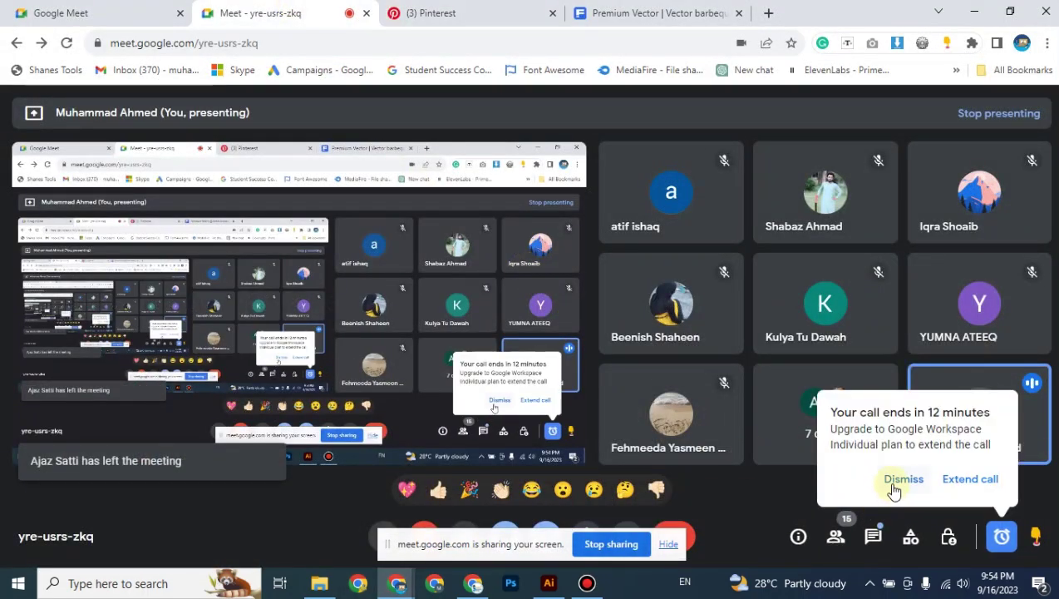
pyautogui.click(902, 480)
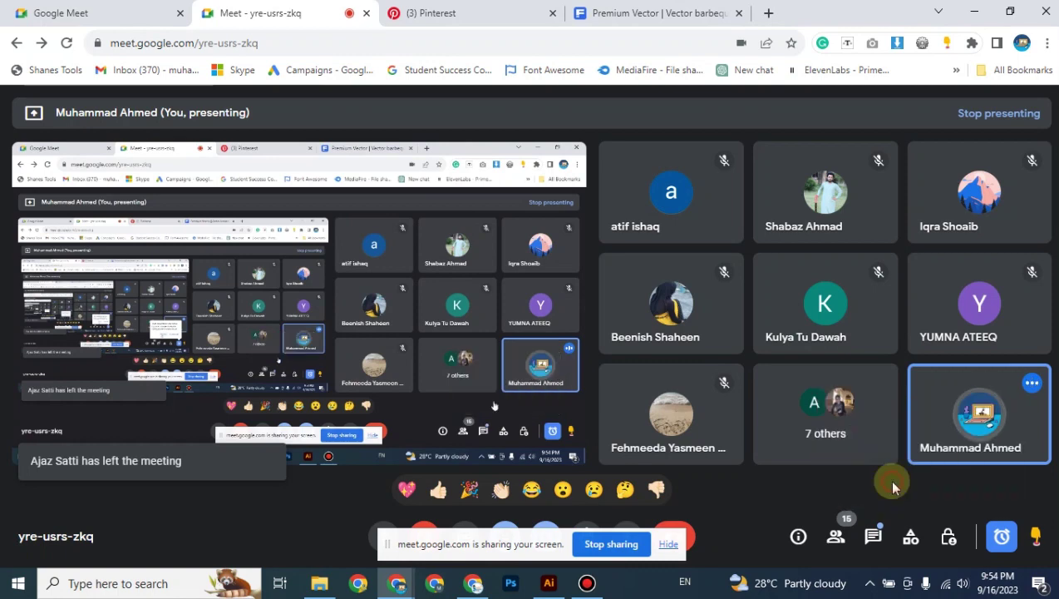
pyautogui.click(667, 545)
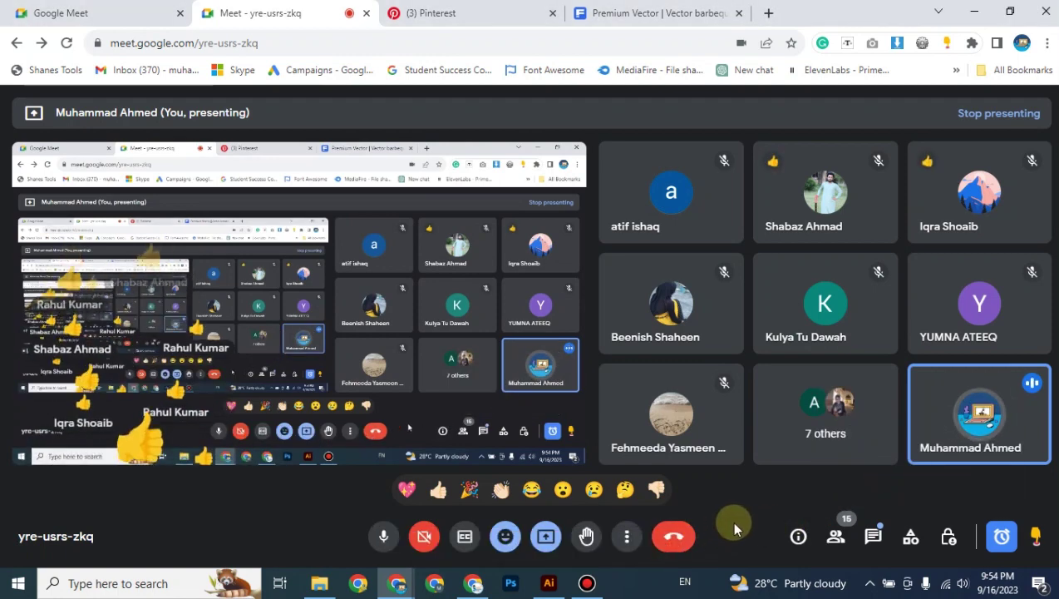
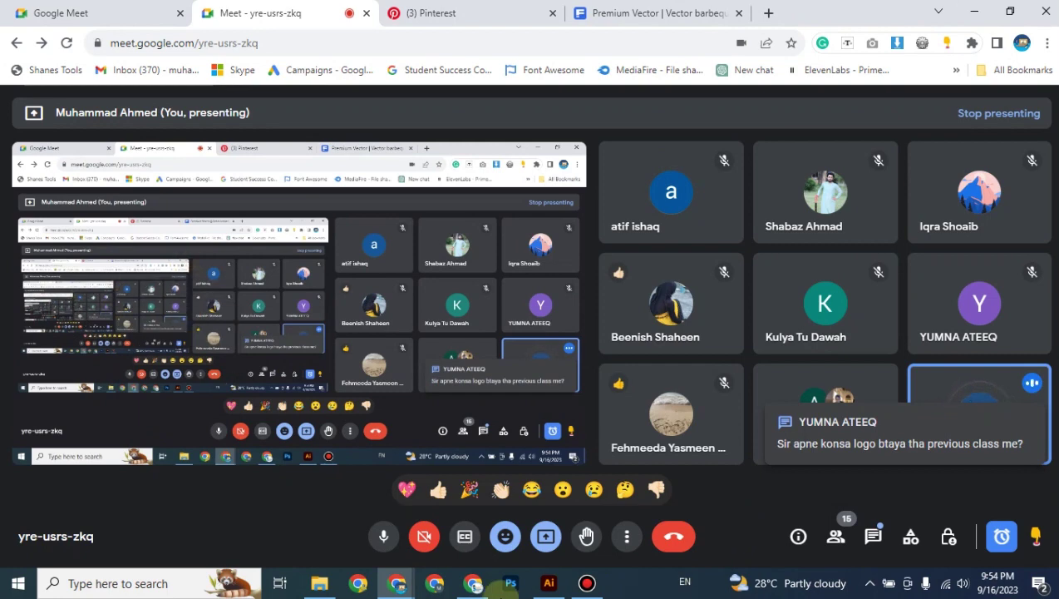
# Step: Return to Illustrator, select the outer flame path, apply the pink Orchid gradient to its stroke and swap it to the fill
pyautogui.click(546, 587)
pyautogui.click(497, 369)
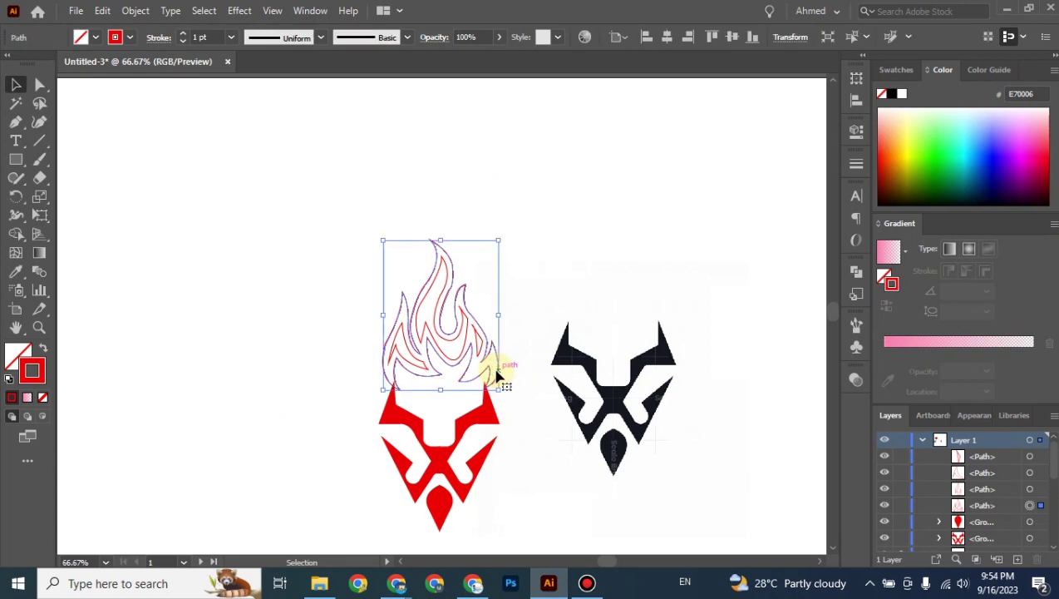
pyautogui.press('a')
pyautogui.hotkey('ctrl', '-')
pyautogui.hotkey('ctrl', '-')
pyautogui.hotkey('ctrl', '-')
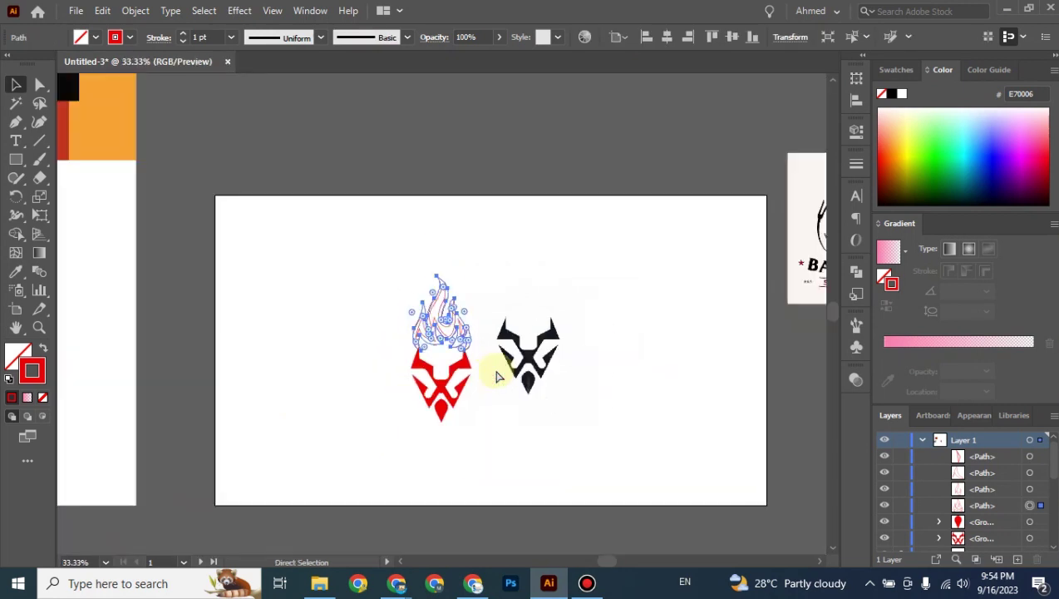
pyautogui.press('v')
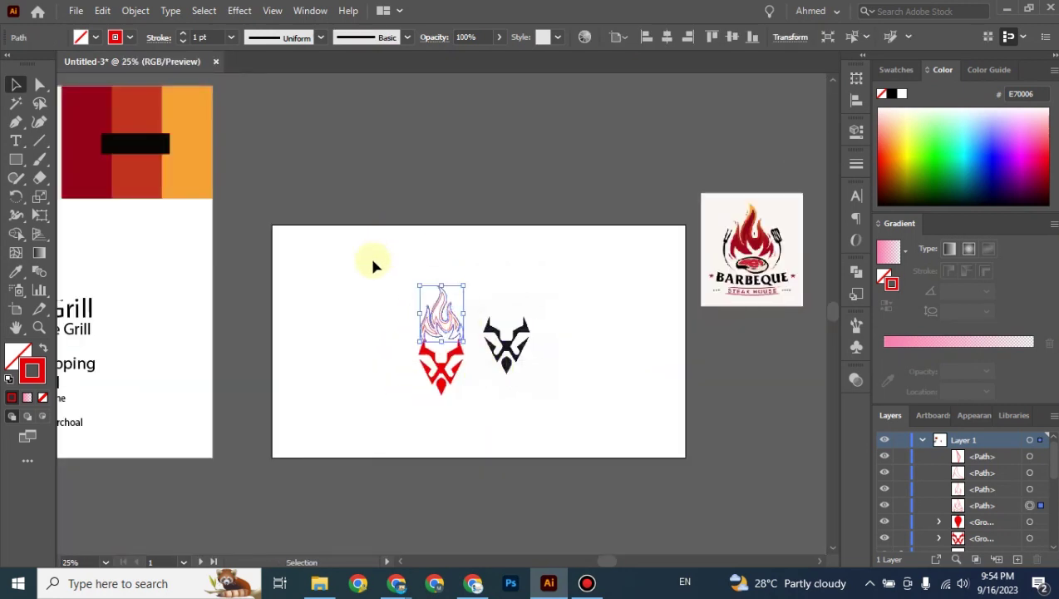
pyautogui.moveTo(357, 268); pyautogui.dragTo(405, 332)
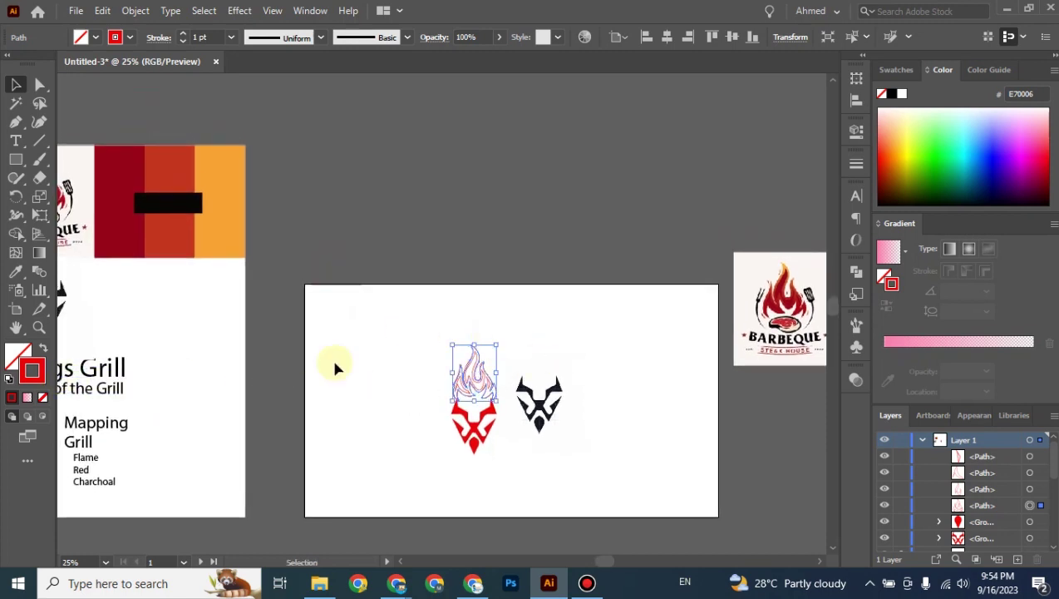
pyautogui.click(890, 252)
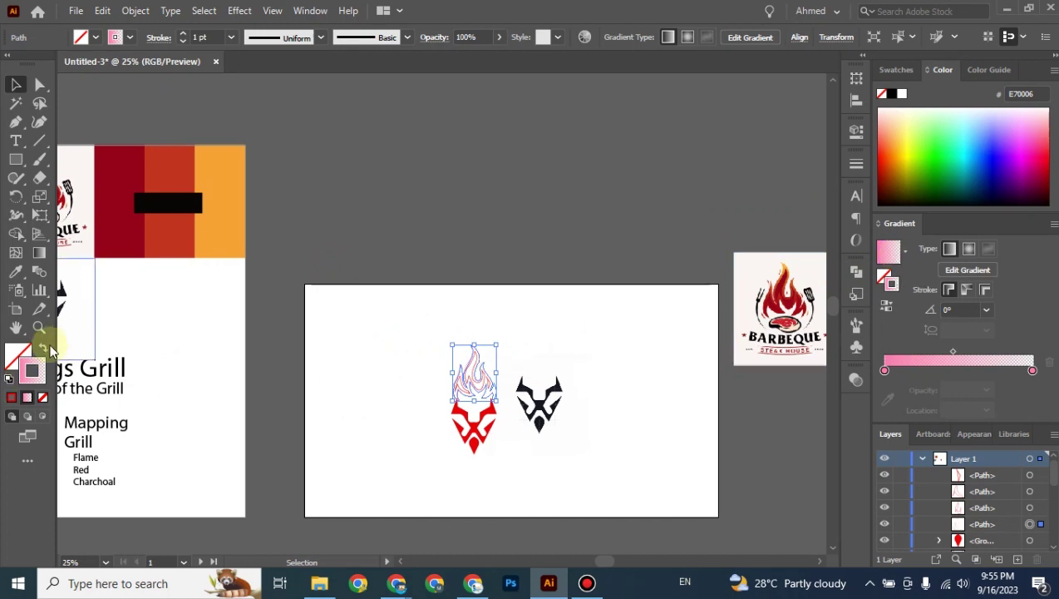
pyautogui.click(43, 349)
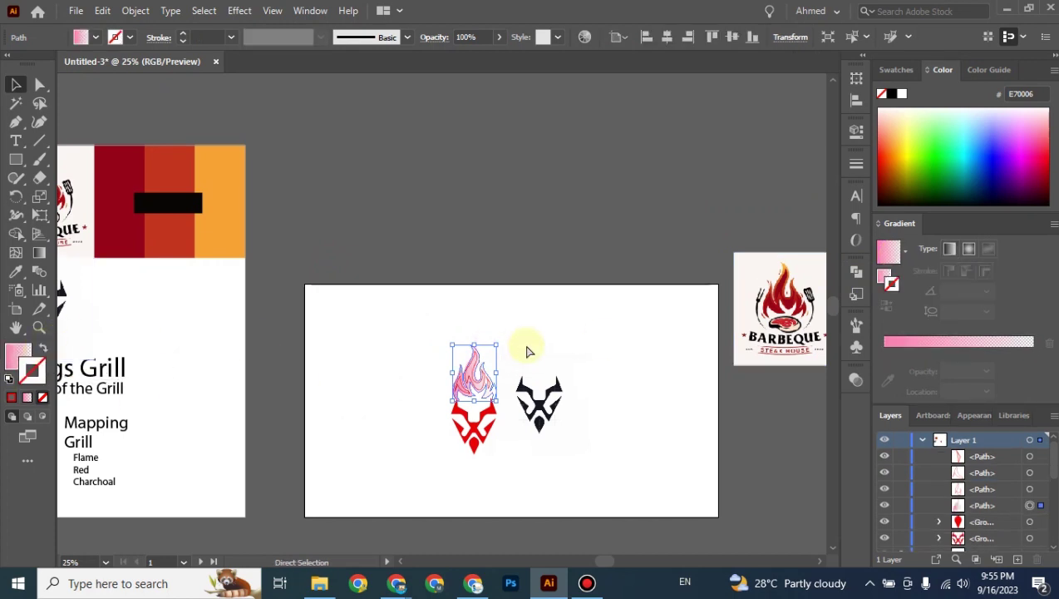
# Step: Apply the White, Black gradient to the outer flame path's stroke and swap its fill and stroke
pyautogui.hotkey('ctrl', '=')
pyautogui.click(905, 251)
pyautogui.scroll(1, 897, 310)
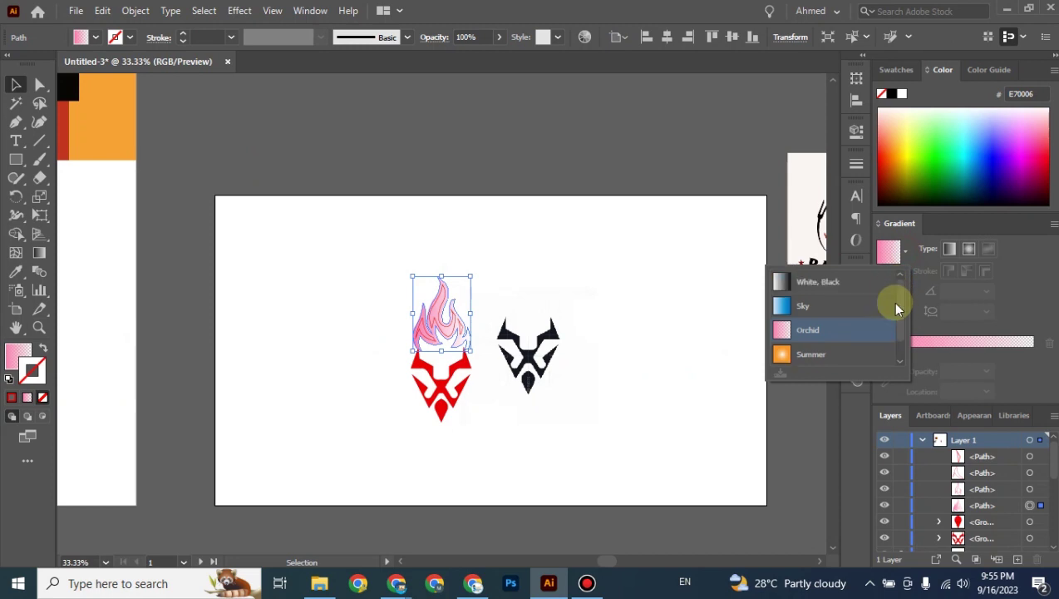
pyautogui.click(821, 285)
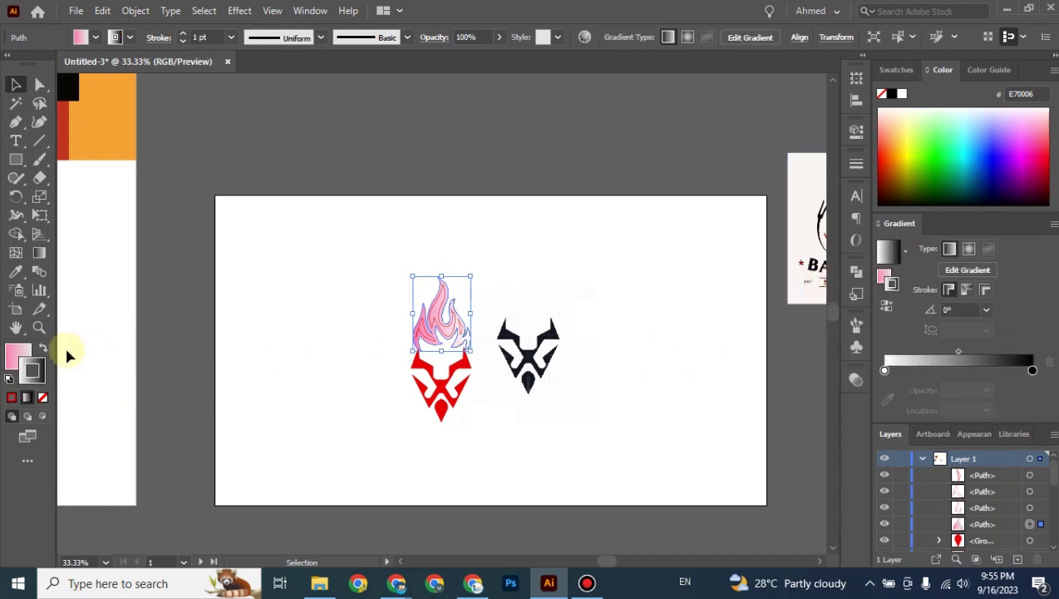
pyautogui.click(45, 347)
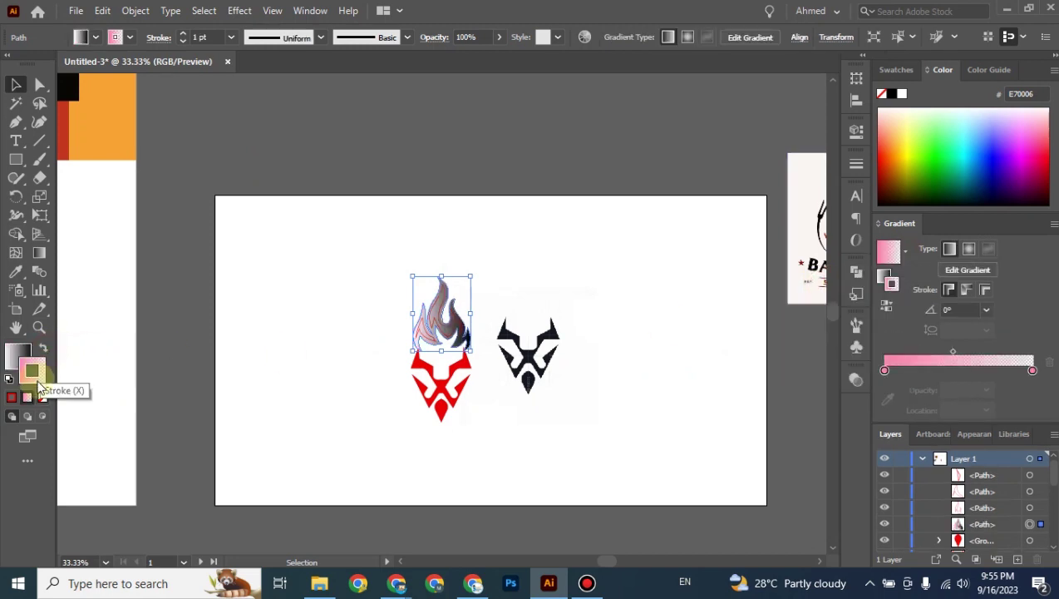
# Step: Remove the outer flame path's stroke and sample the palette's dark red 95031A and red C03420 for the gradient's start and end stops
pyautogui.click(42, 398)
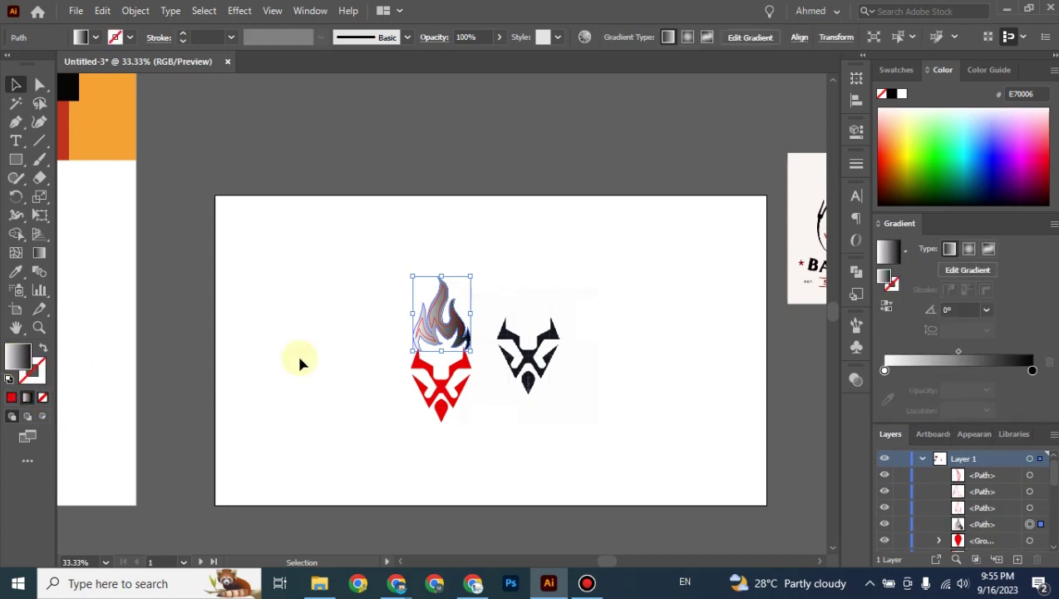
pyautogui.hotkey('ctrl', '+')
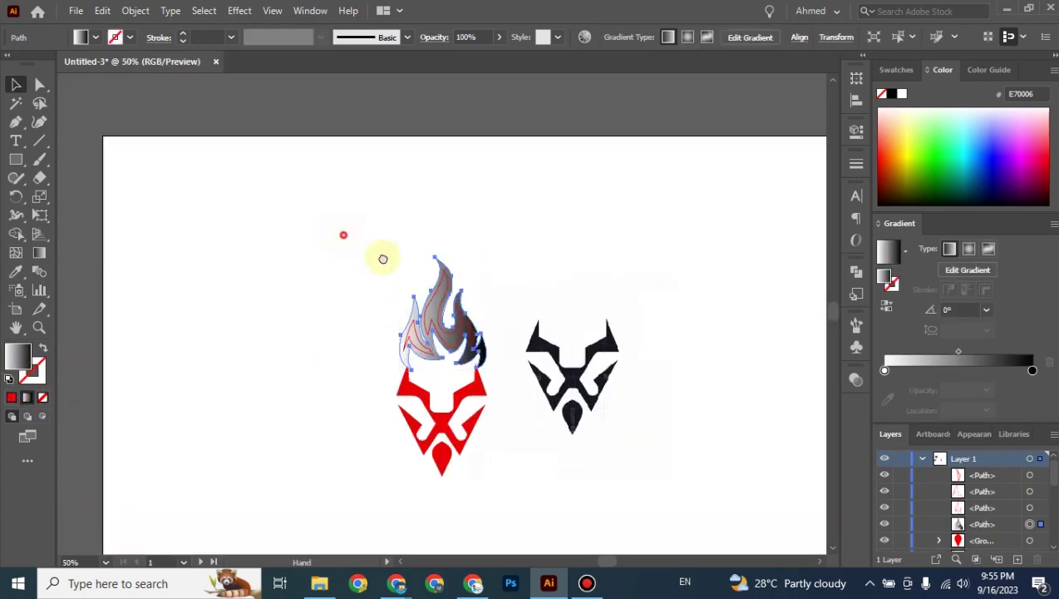
pyautogui.moveTo(383, 255); pyautogui.dragTo(666, 397)
pyautogui.click(885, 370)
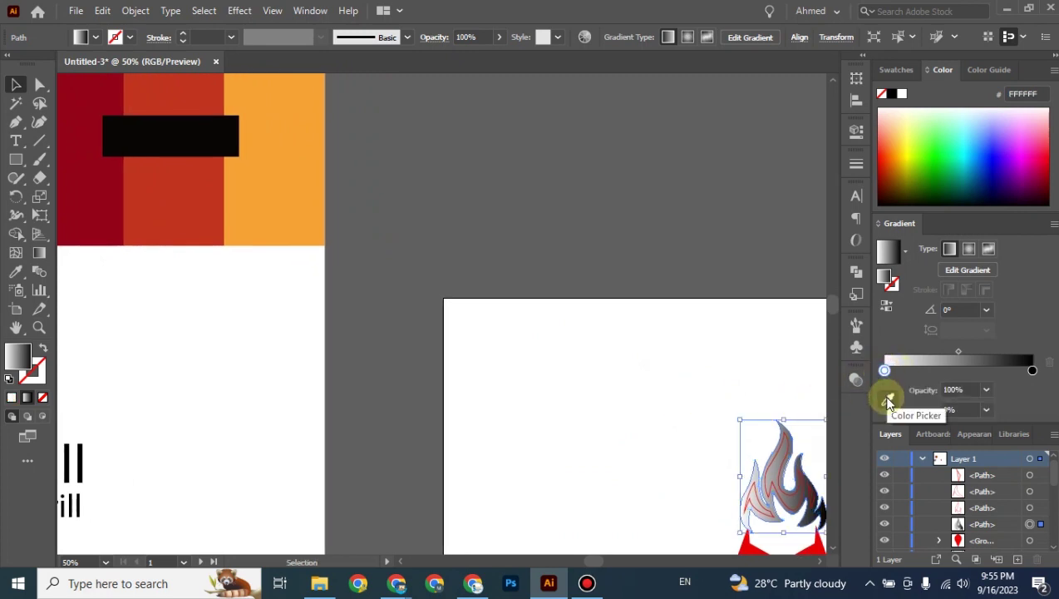
pyautogui.click(888, 399)
pyautogui.click(103, 209)
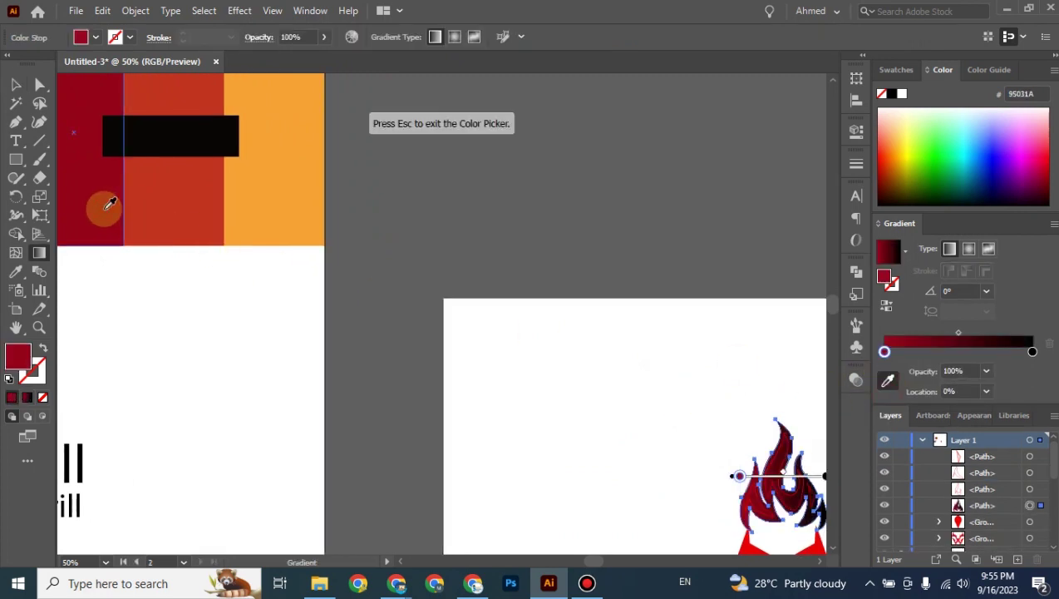
pyautogui.click(1032, 350)
pyautogui.click(887, 380)
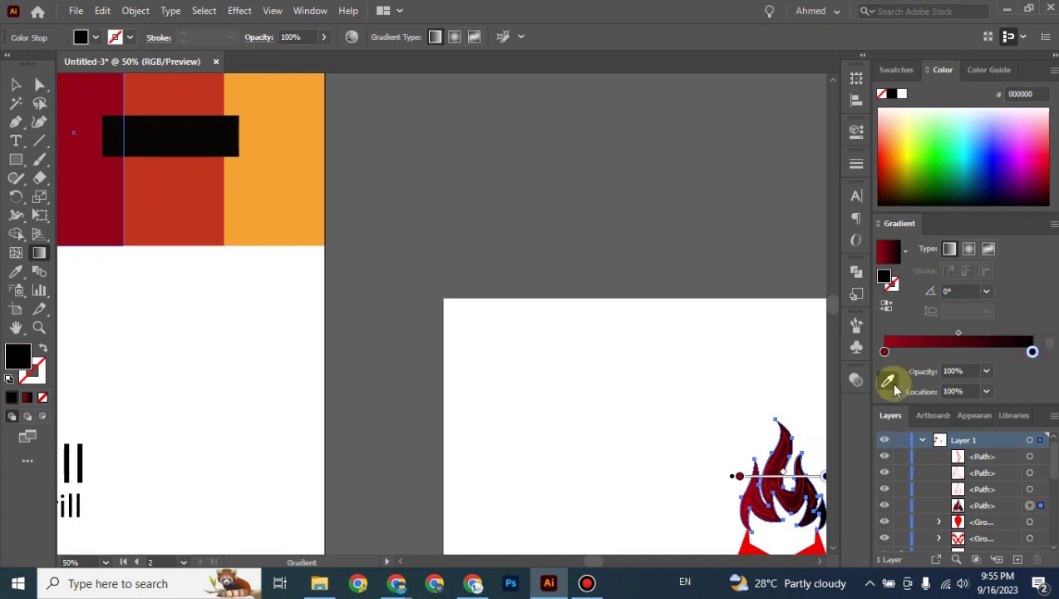
pyautogui.click(209, 205)
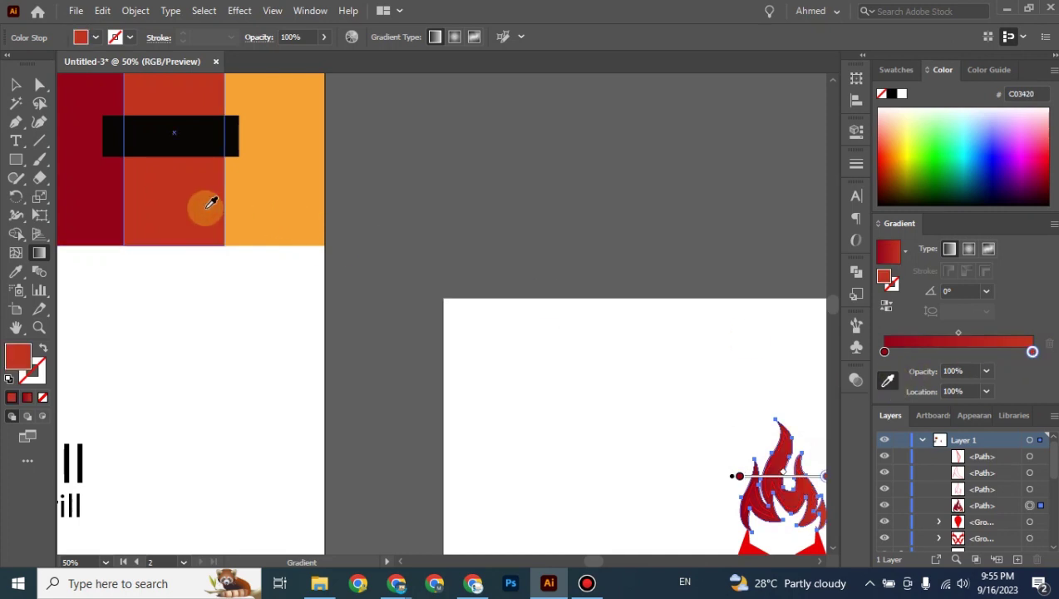
# Step: Add a middle stop at about 49% to the outer flame's gradient and sample the palette's orange F4A235 for it
pyautogui.click(955, 351)
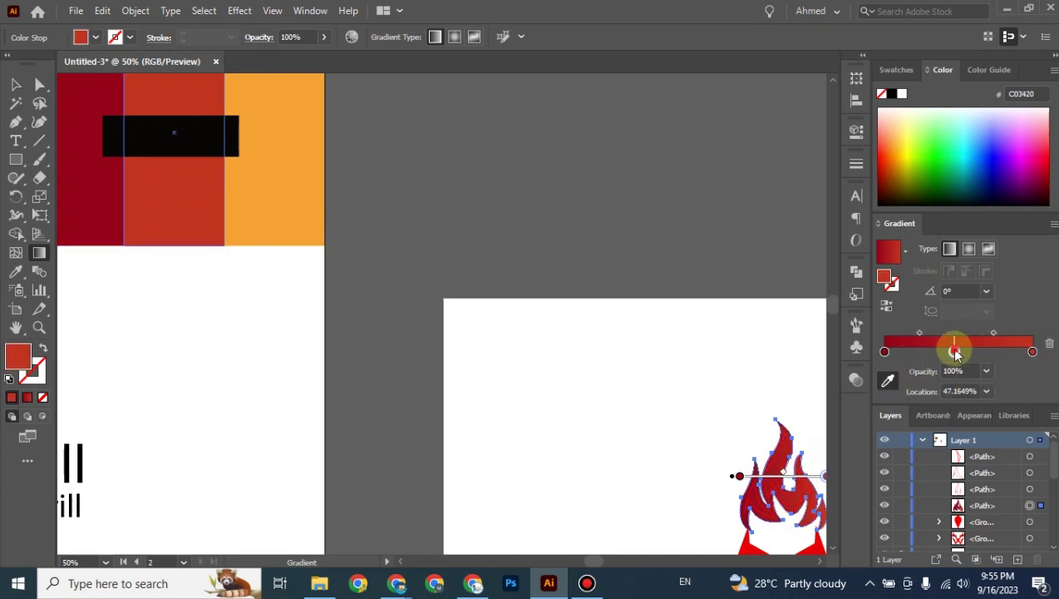
pyautogui.doubleClick(955, 352)
pyautogui.press('Escape')
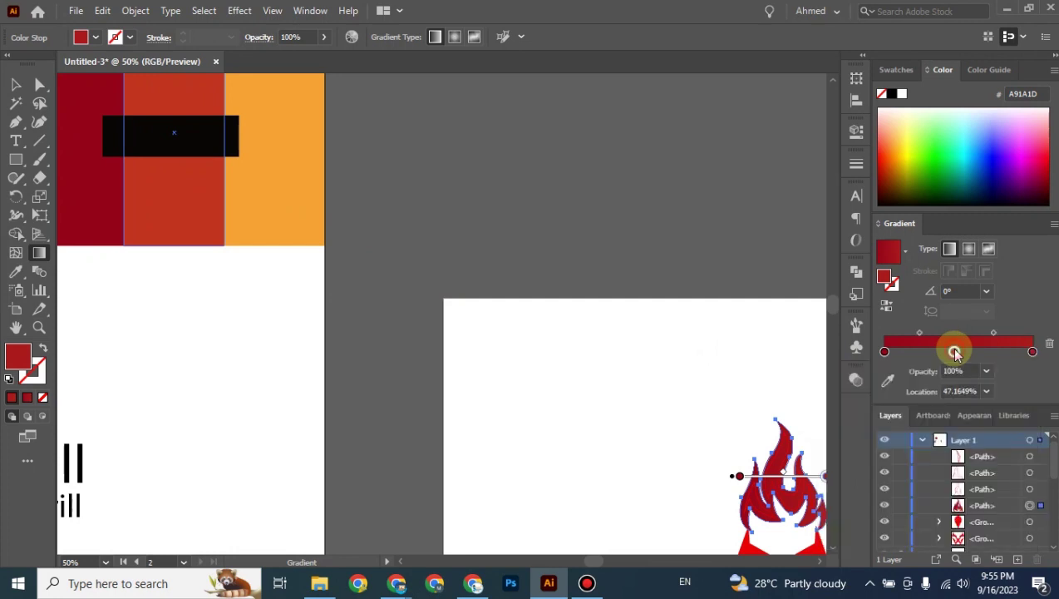
pyautogui.doubleClick(956, 353)
pyautogui.press('Escape')
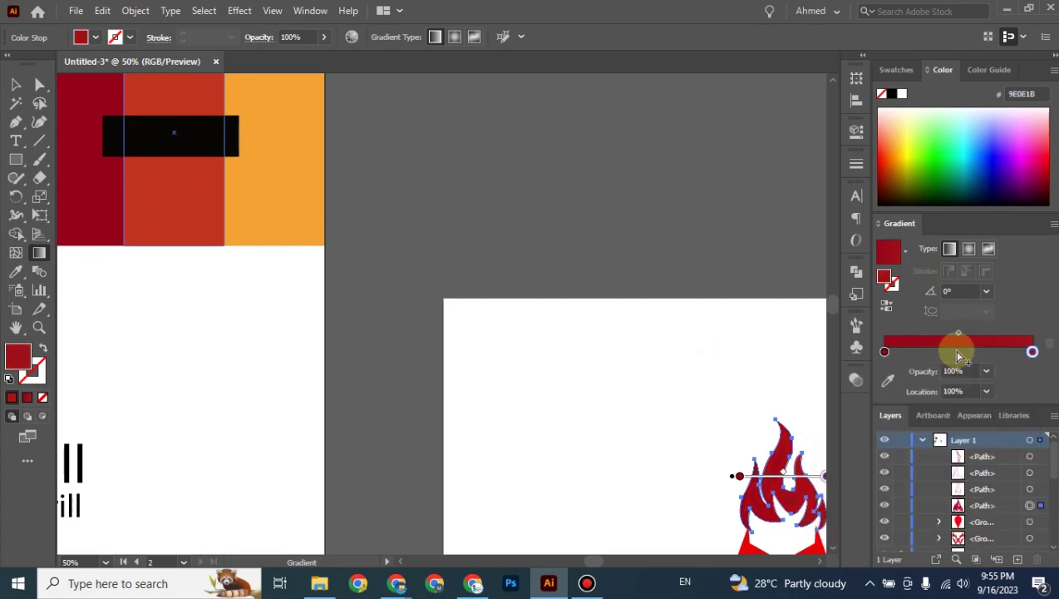
pyautogui.click(888, 380)
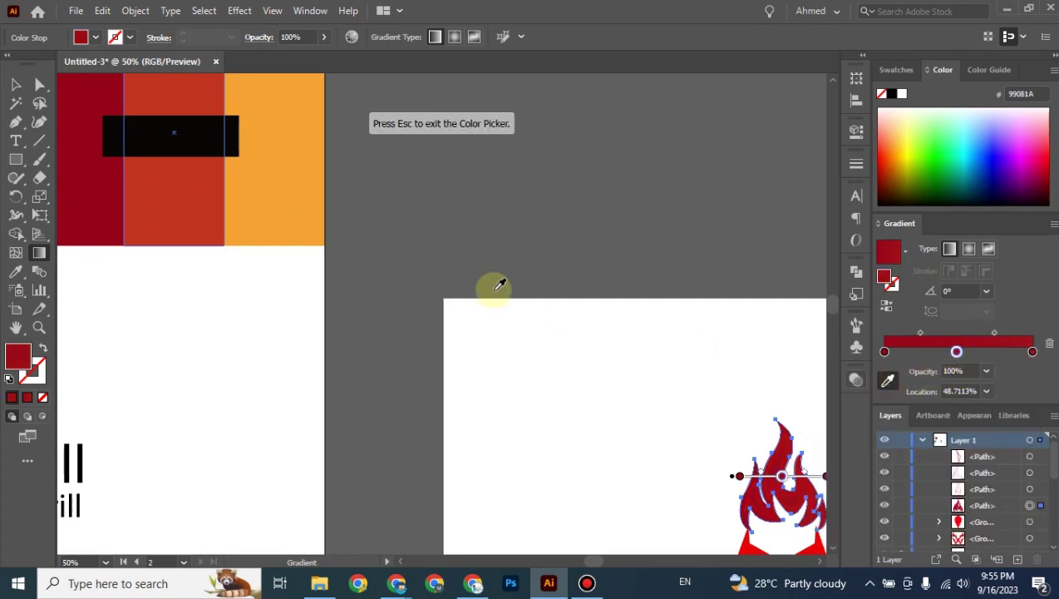
pyautogui.click(315, 205)
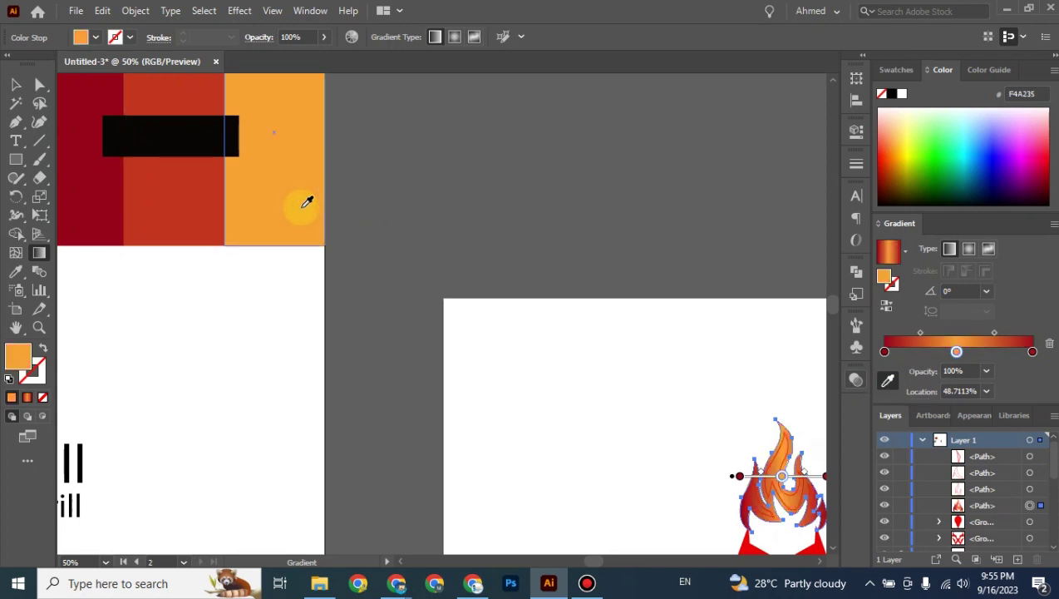
# Step: Swap the gradient's middle and end stops, sample the palette's red C03420 for the middle stop at about 53%, and deselect the flame
pyautogui.moveTo(1032, 352); pyautogui.dragTo(970, 354)
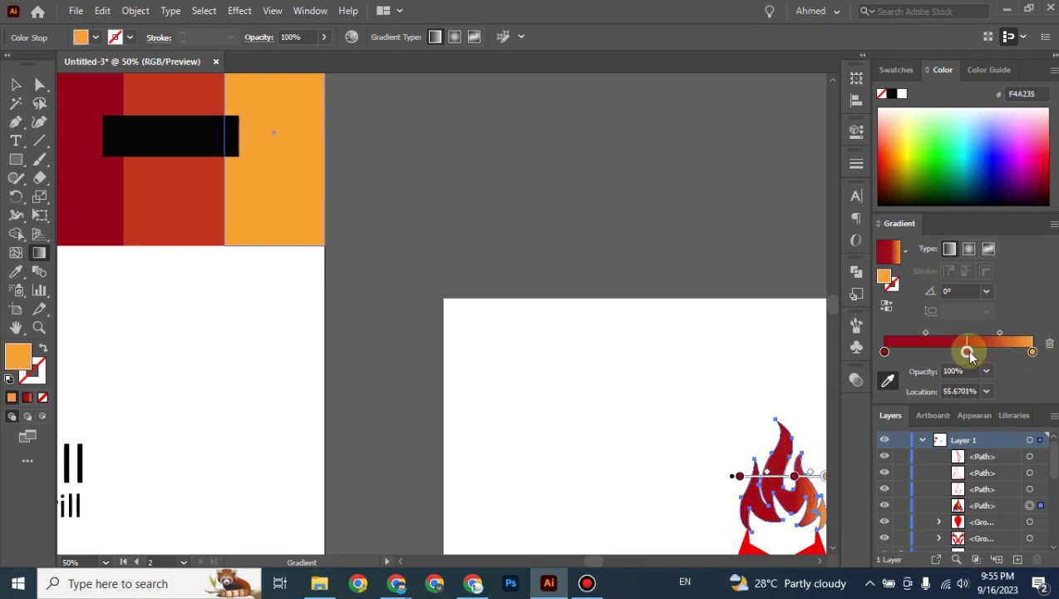
pyautogui.click(887, 380)
pyautogui.click(197, 196)
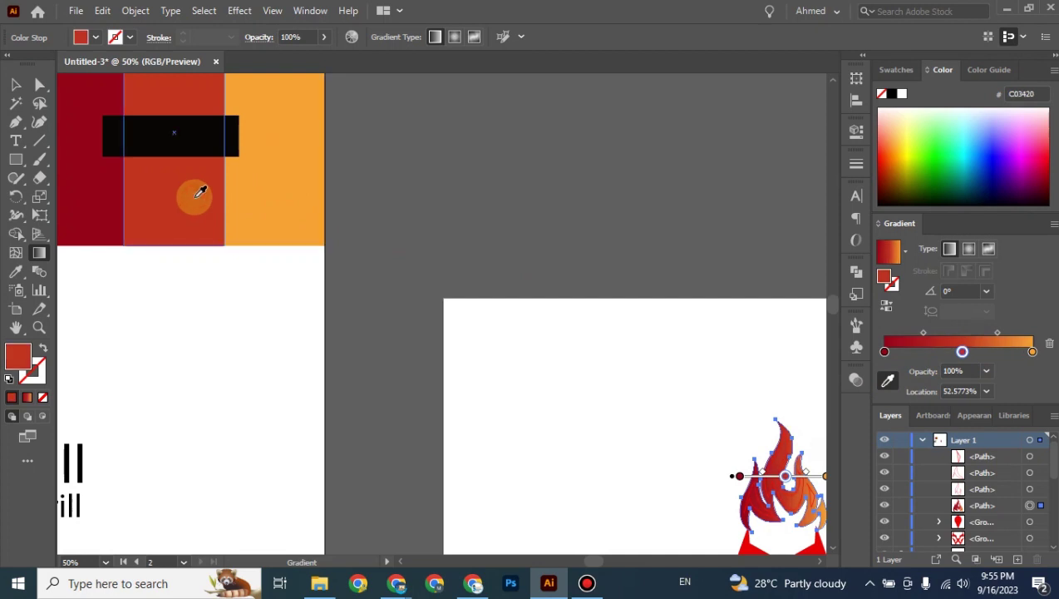
pyautogui.click(15, 84)
pyautogui.click(632, 343)
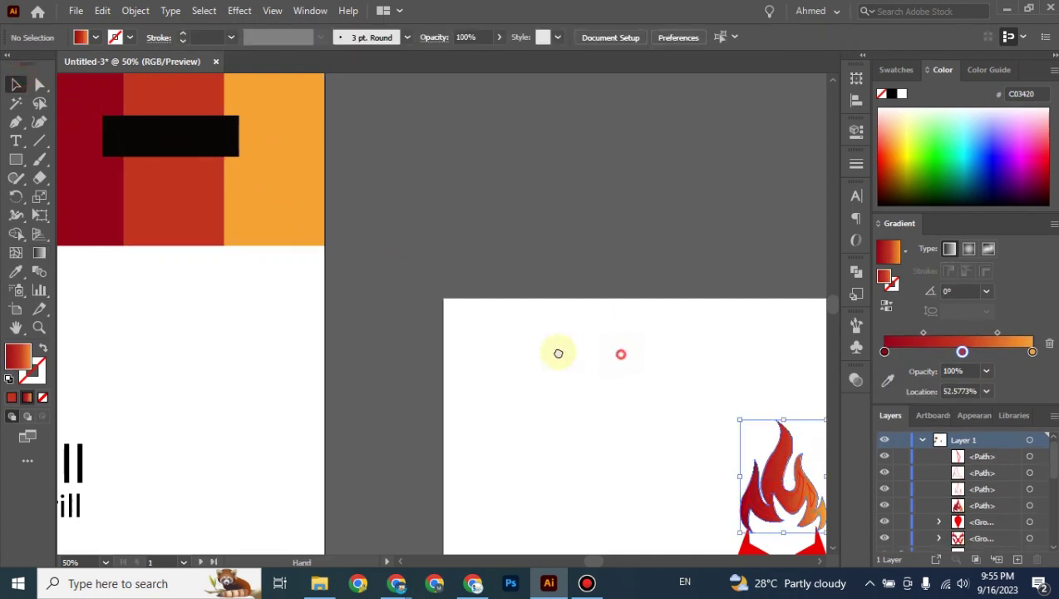
# Step: Run the outer flame's gradient vertically from dark red at the base to orange at the tip, with the middle stop at about 57%
pyautogui.moveTo(558, 354); pyautogui.dragTo(435, 224)
pyautogui.hotkey('ctrl', '=')
pyautogui.hotkey('ctrl', '=')
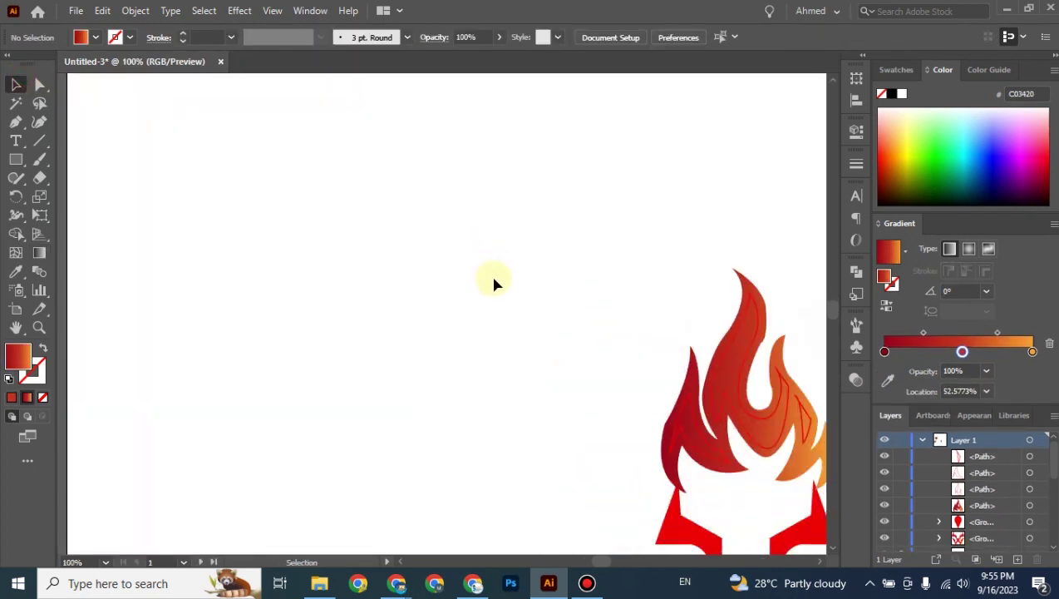
pyautogui.moveTo(493, 283); pyautogui.dragTo(247, 222)
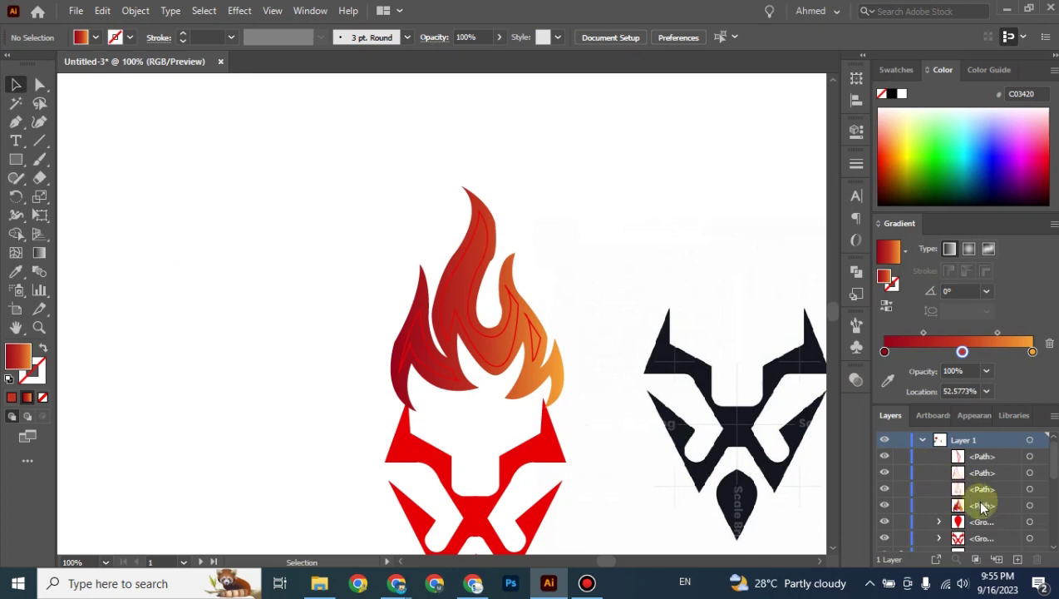
pyautogui.click(1041, 505)
pyautogui.click(39, 253)
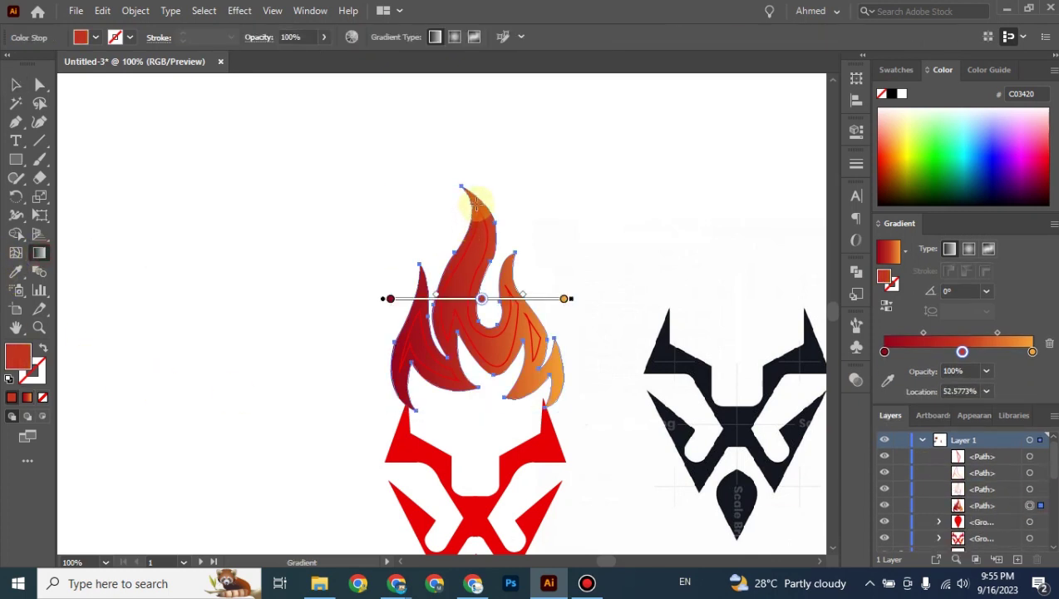
pyautogui.moveTo(475, 198); pyautogui.dragTo(477, 386)
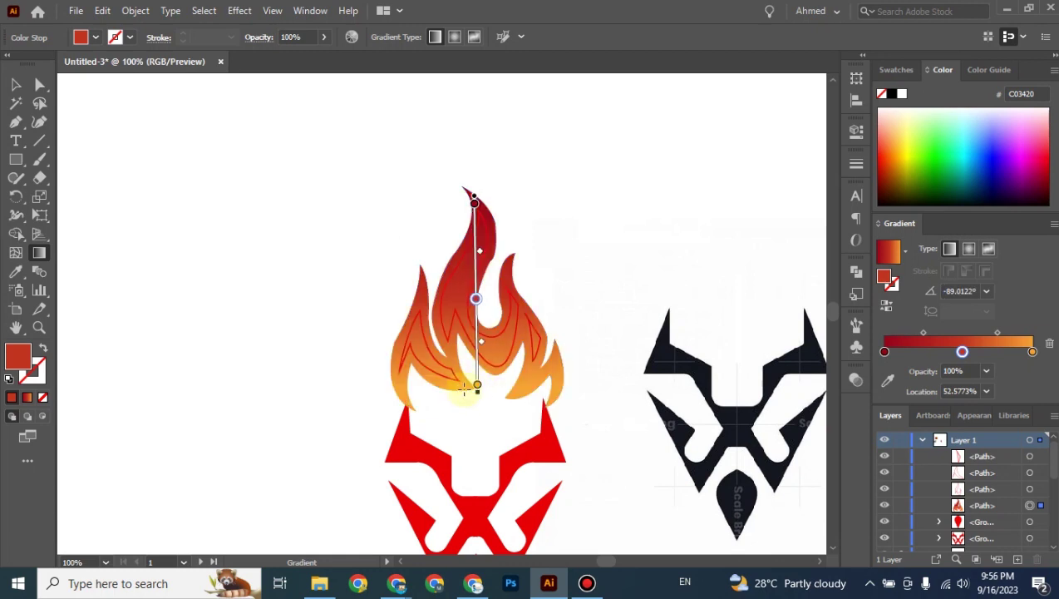
pyautogui.moveTo(478, 389); pyautogui.dragTo(474, 200)
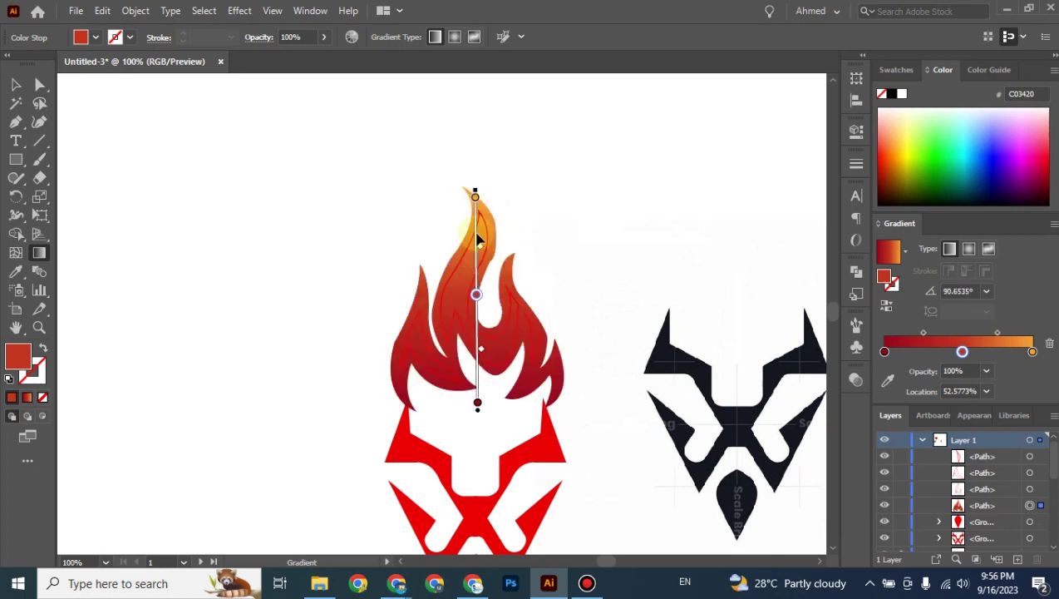
pyautogui.moveTo(478, 301)
pyautogui.mouseDown()
pyautogui.moveTo(478, 254)
pyautogui.moveTo(476, 284)
pyautogui.mouseUp()
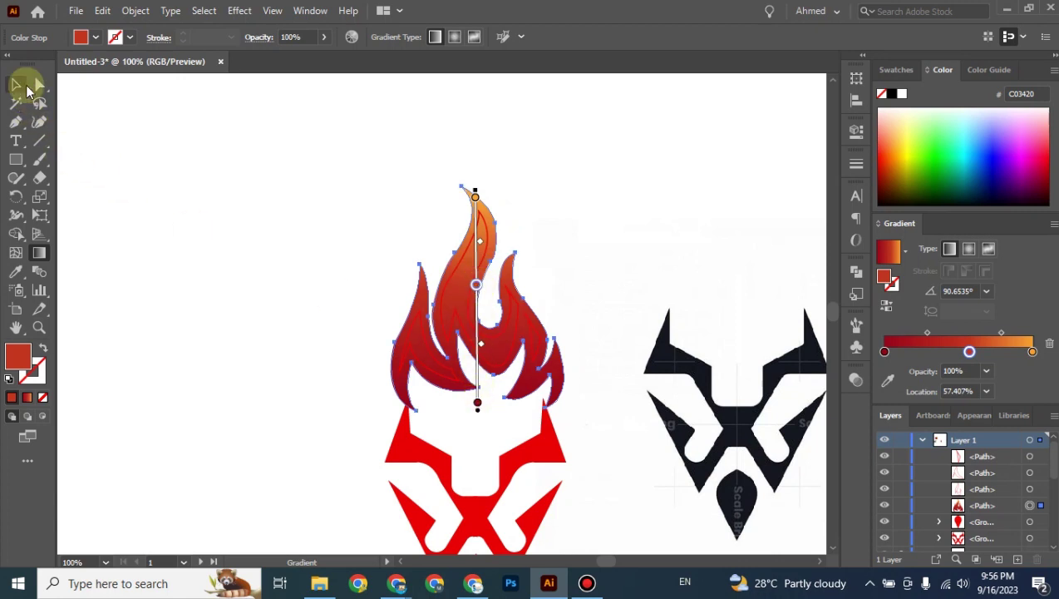
pyautogui.click(16, 84)
pyautogui.click(174, 193)
# Step: Swap the fill and stroke of the central inner flame path and set its fill to dark maroon 5B0309
pyautogui.click(490, 244)
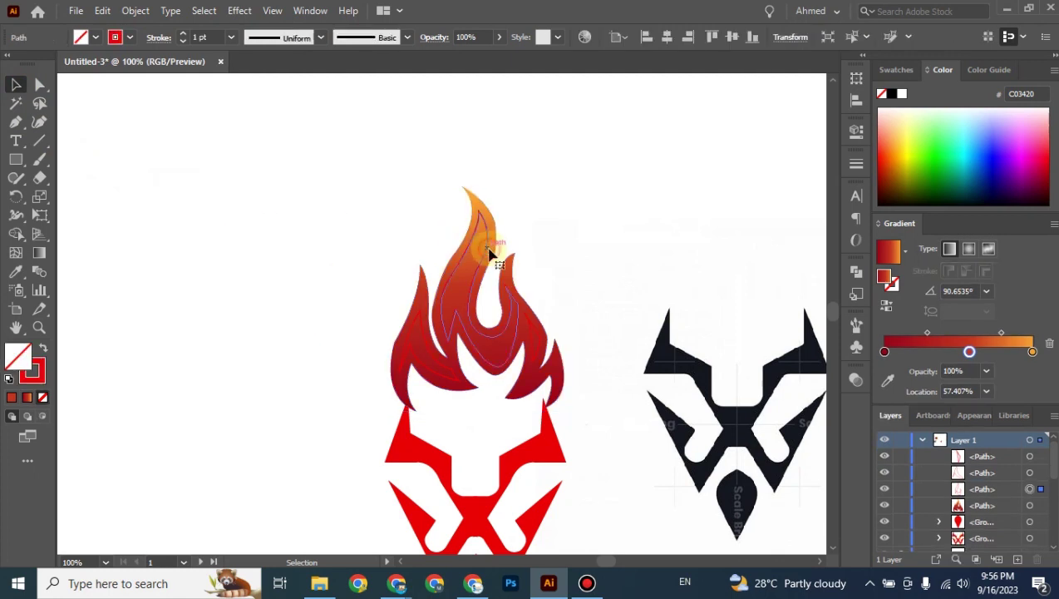
pyautogui.click(41, 349)
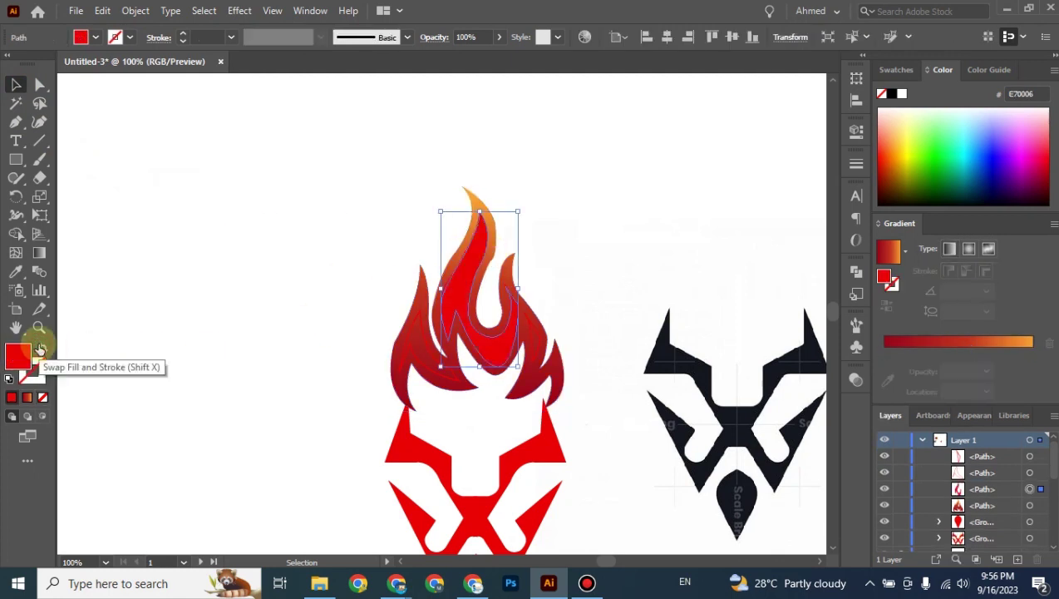
pyautogui.click(21, 354)
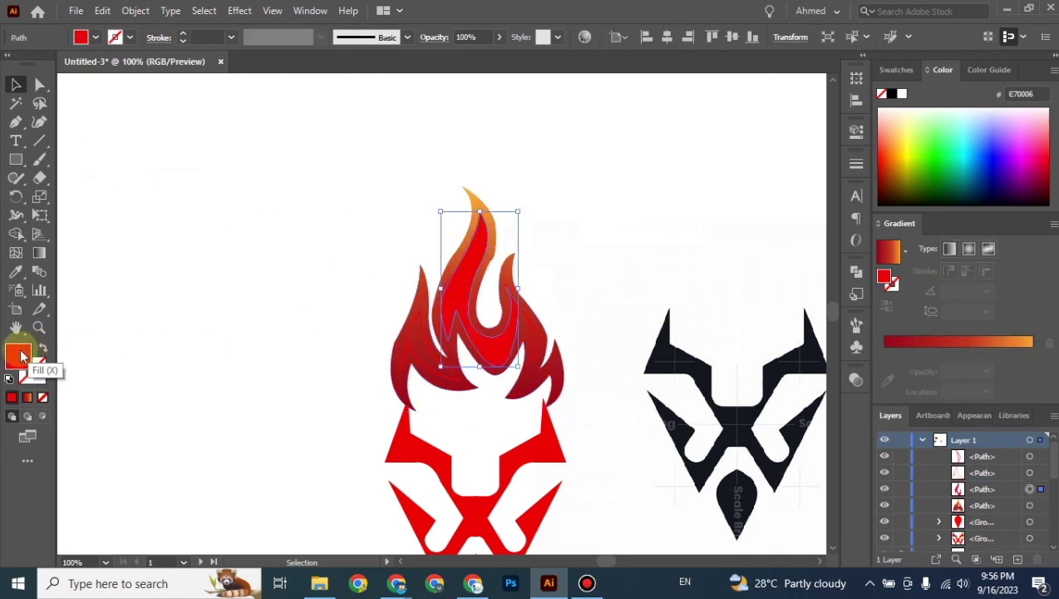
pyautogui.doubleClick(21, 354)
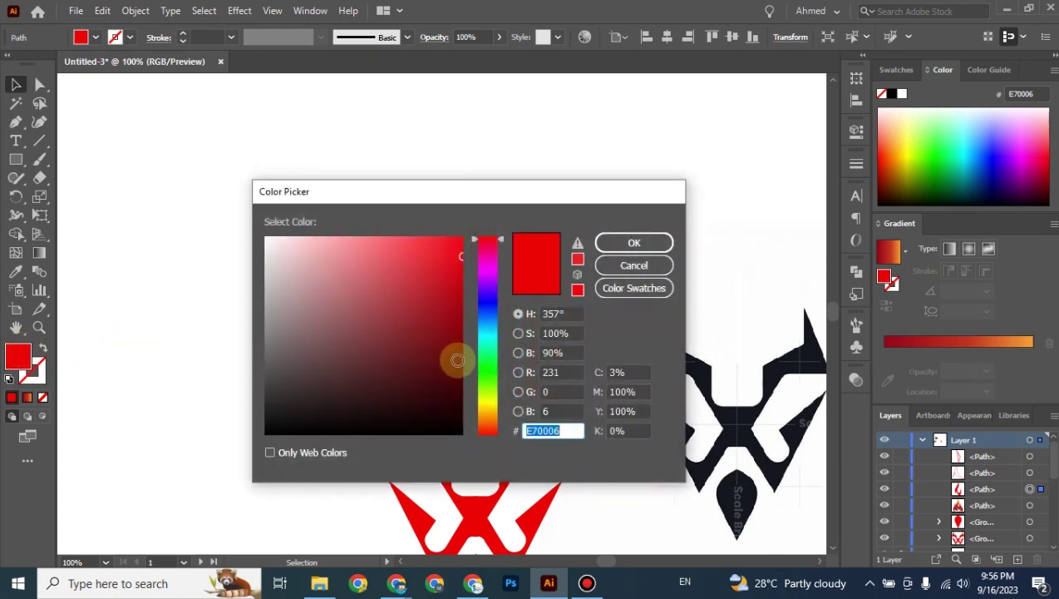
pyautogui.click(458, 359)
pyautogui.moveTo(466, 198); pyautogui.dragTo(172, 246)
pyautogui.moveTo(265, 479); pyautogui.dragTo(231, 473)
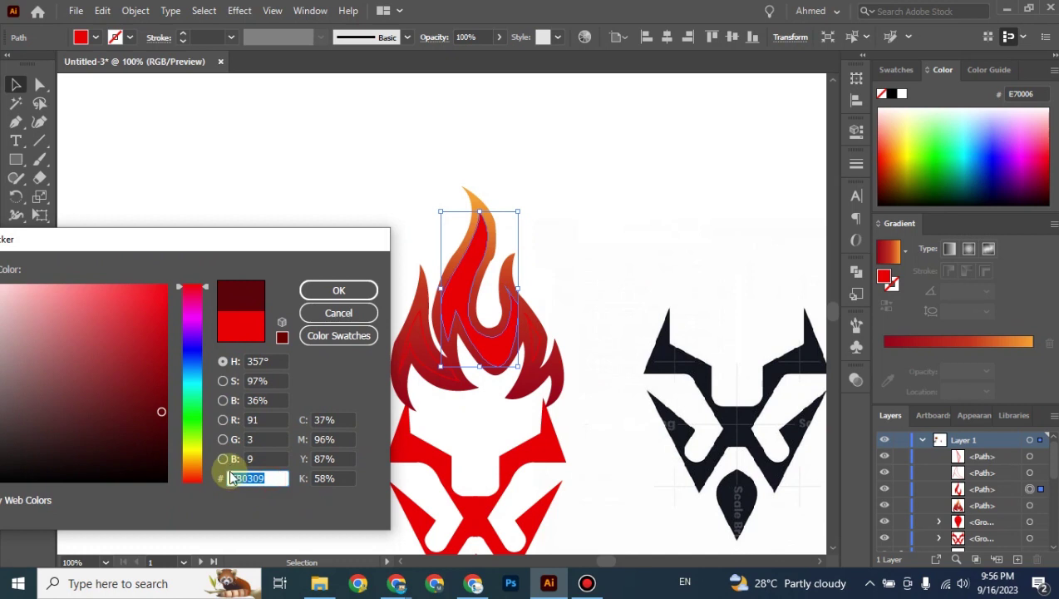
pyautogui.click(332, 290)
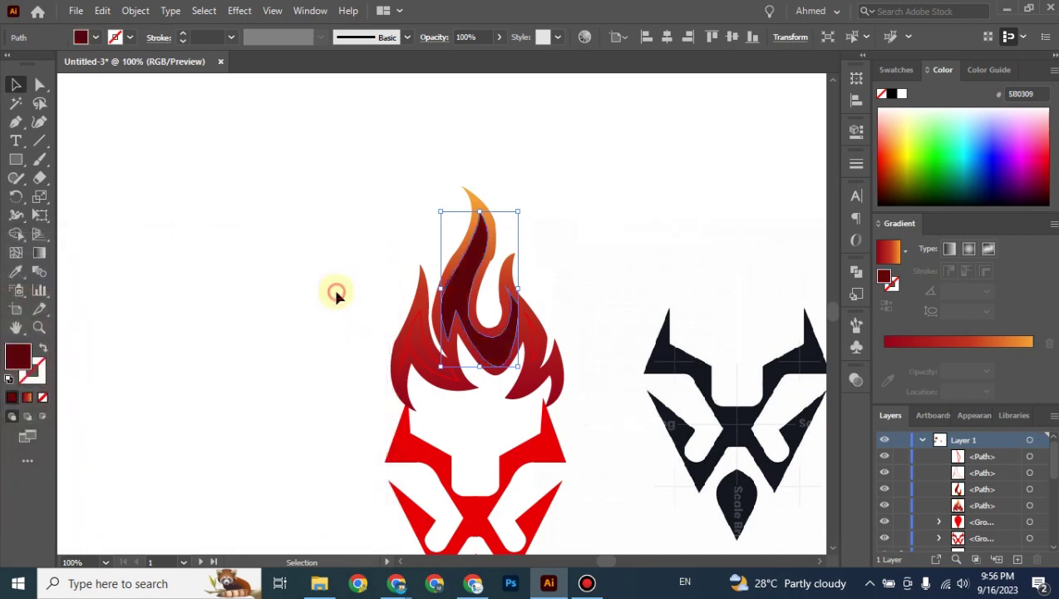
pyautogui.click(336, 295)
# Step: Sample the central inner flame's dark maroon fill onto the inner path of the left flame tongue with the Eyedropper
pyautogui.click(418, 359)
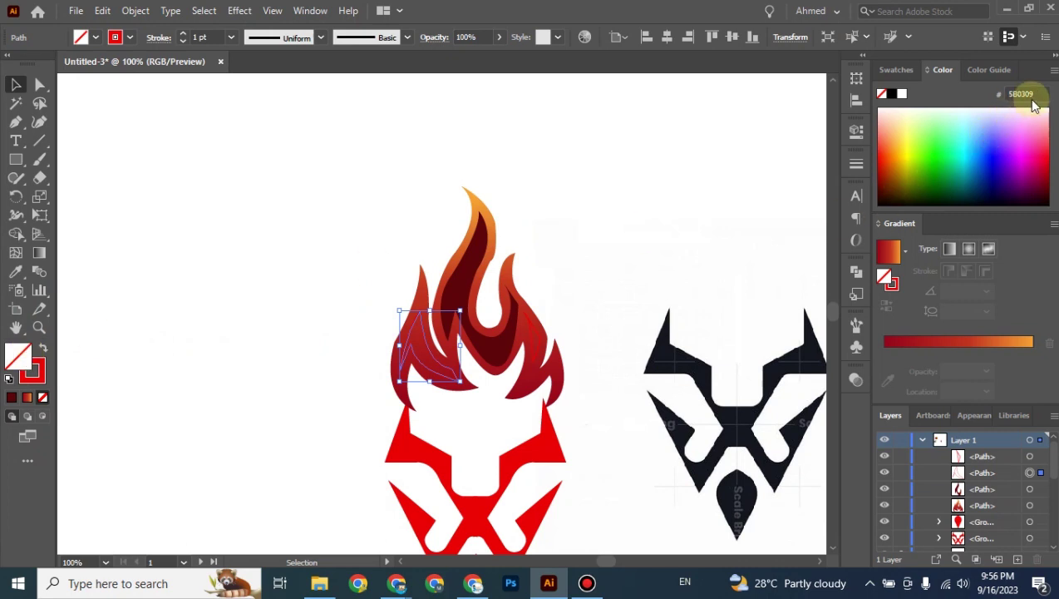
pyautogui.moveTo(1035, 94); pyautogui.dragTo(1001, 93)
pyautogui.hotkey('ctrl', 'c')
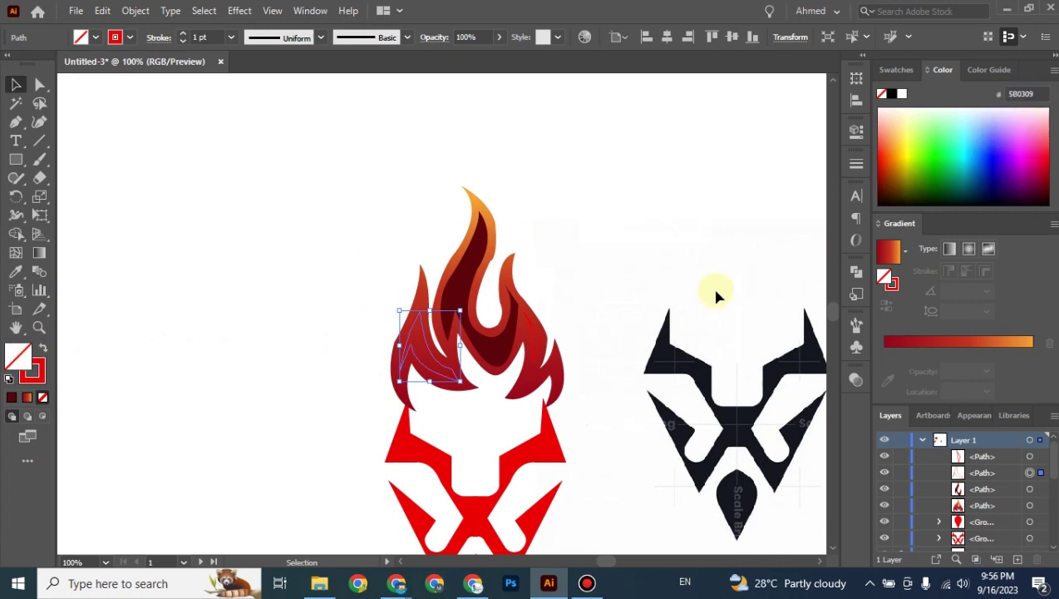
pyautogui.click(268, 283)
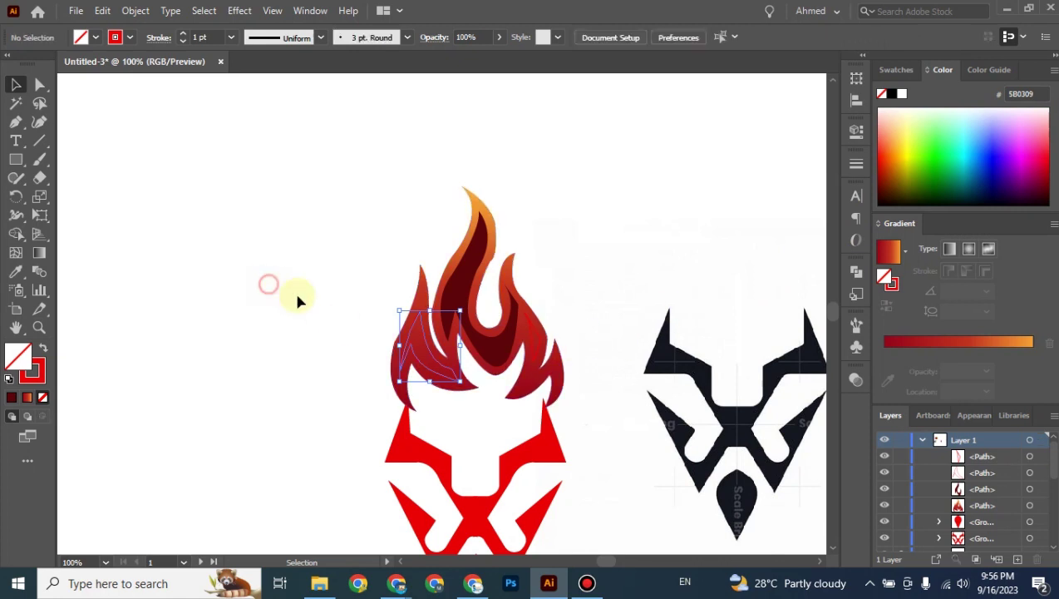
pyautogui.click(437, 363)
pyautogui.press('i')
pyautogui.click(466, 283)
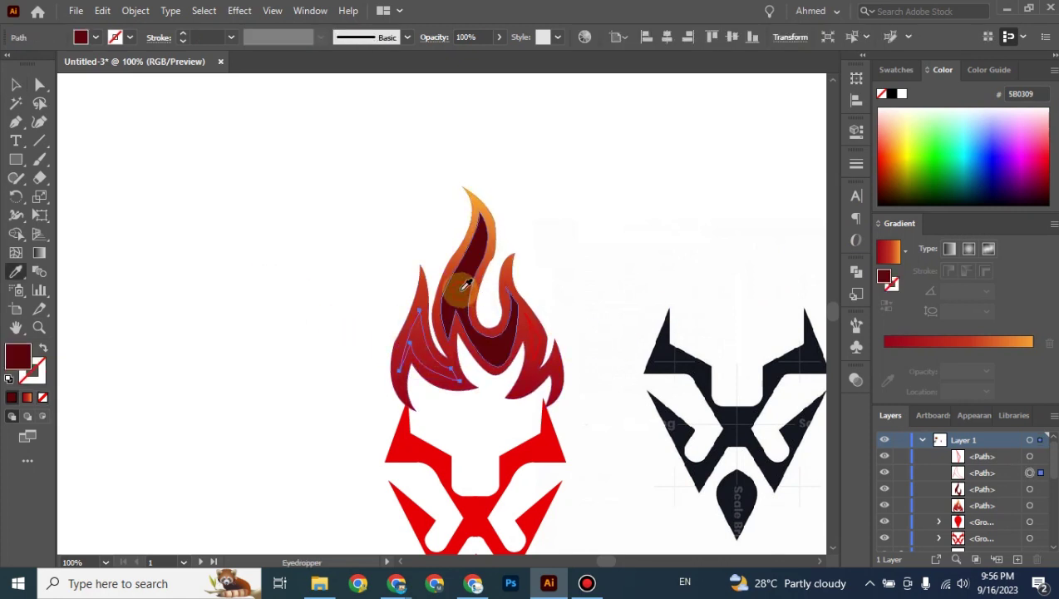
pyautogui.click(16, 84)
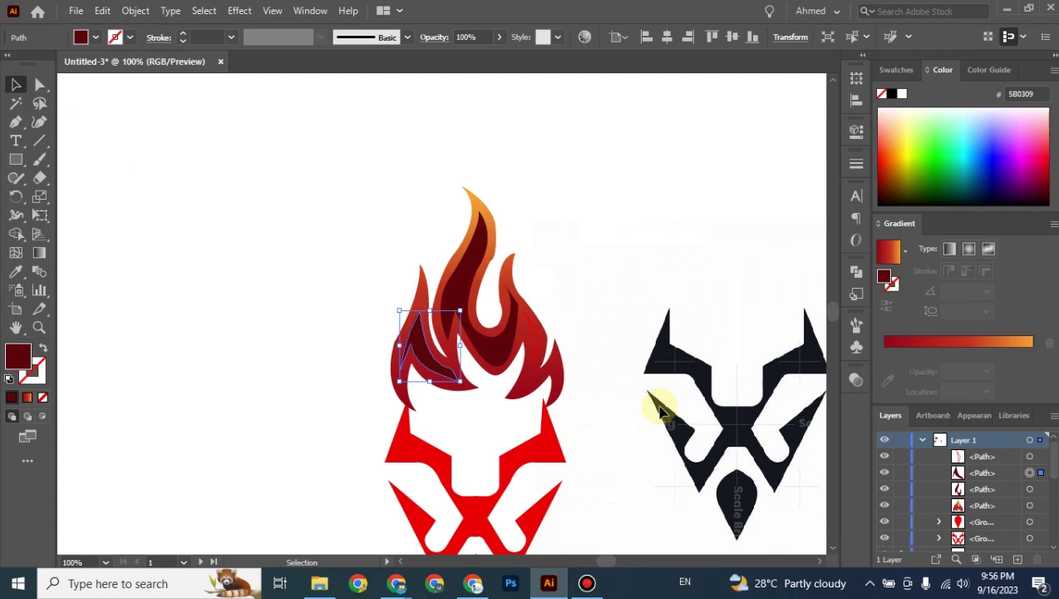
# Step: Apply the same sampled dark maroon fill to the small inner path of the right flame tongue and deselect it
pyautogui.click(539, 356)
pyautogui.press('i')
pyautogui.click(496, 338)
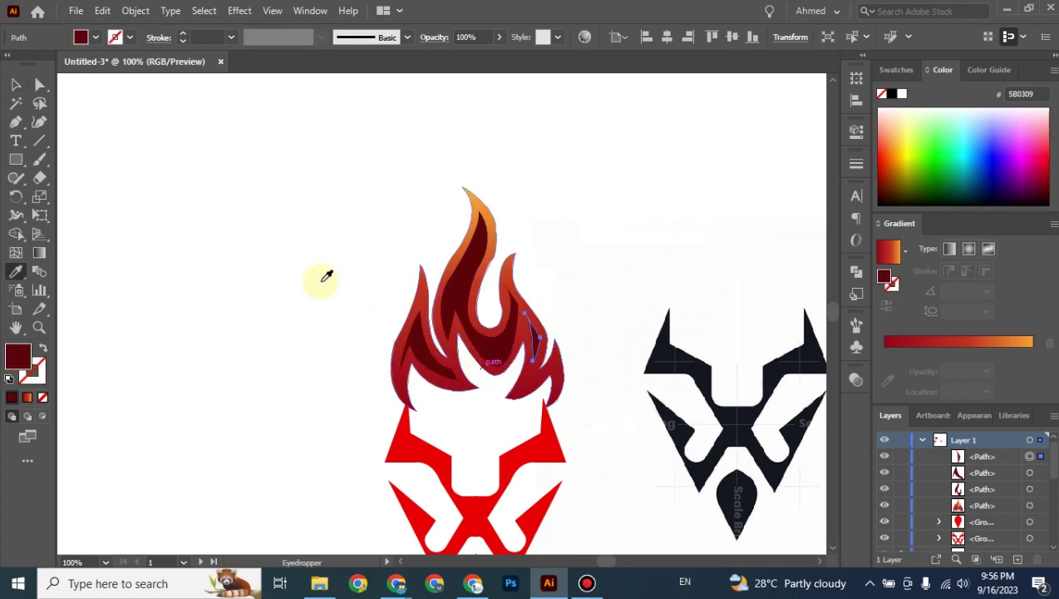
pyautogui.click(16, 84)
pyautogui.click(207, 194)
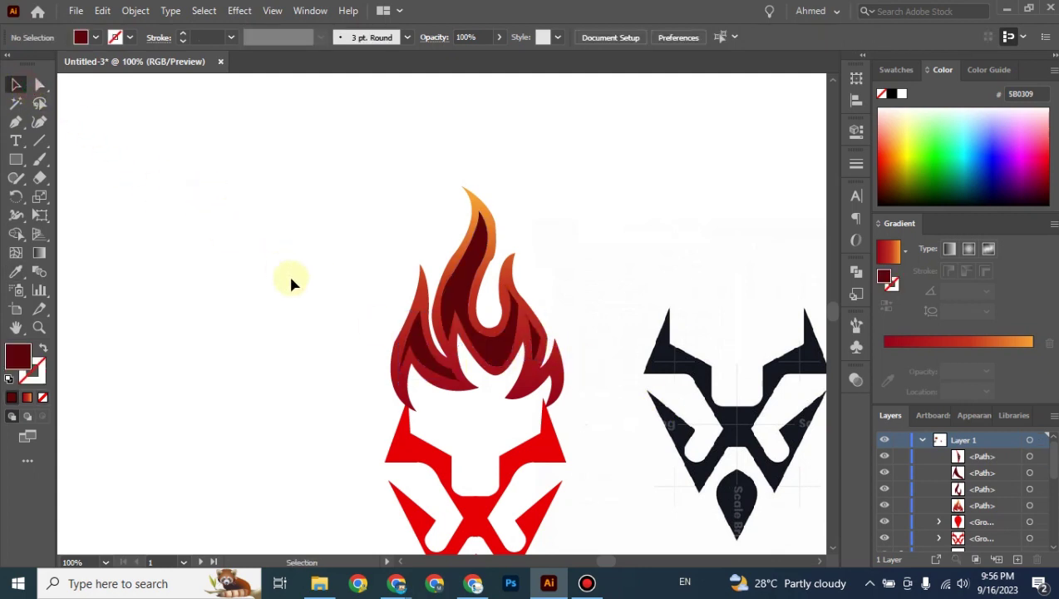
pyautogui.scroll(-2, 295, 278)
pyautogui.scroll(-2, 300, 285)
pyautogui.click(480, 359)
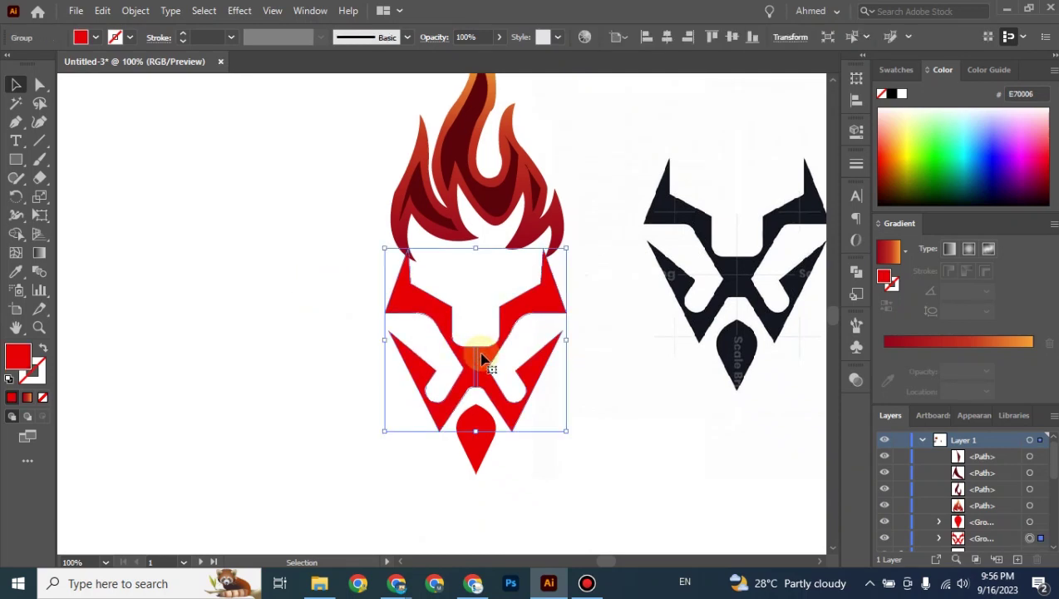
pyautogui.hotkey('shift', 'Up')
pyautogui.hotkey('shift', 'Up')
pyautogui.hotkey('shift', 'Up')
pyautogui.hotkey('shift', 'Up')
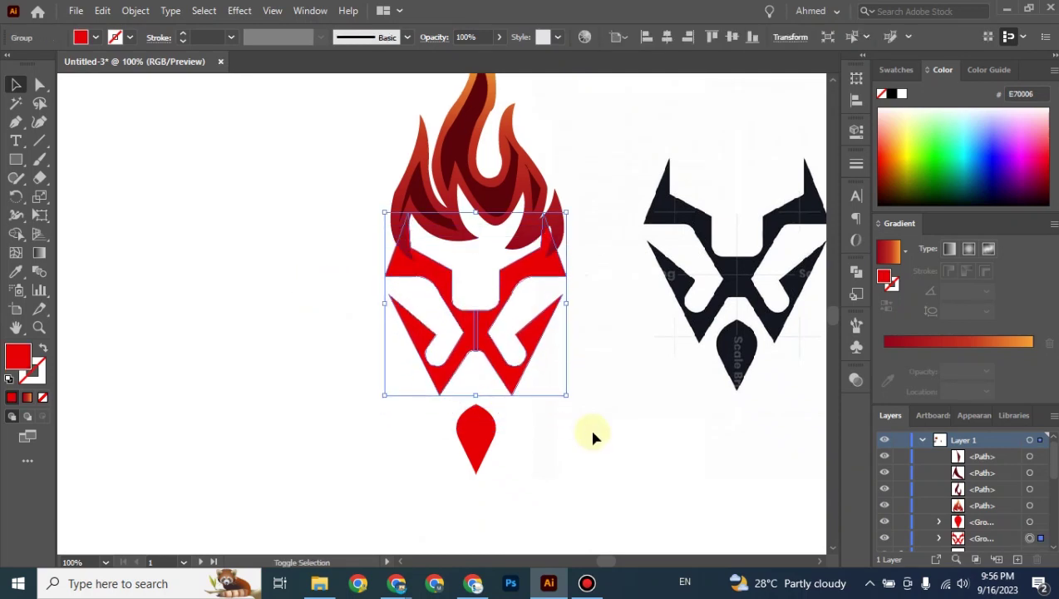
pyautogui.hotkey('shift', 'Down')
pyautogui.hotkey('shift', 'Down')
pyautogui.hotkey('shift', 'Down')
pyautogui.hotkey('shift', 'Down')
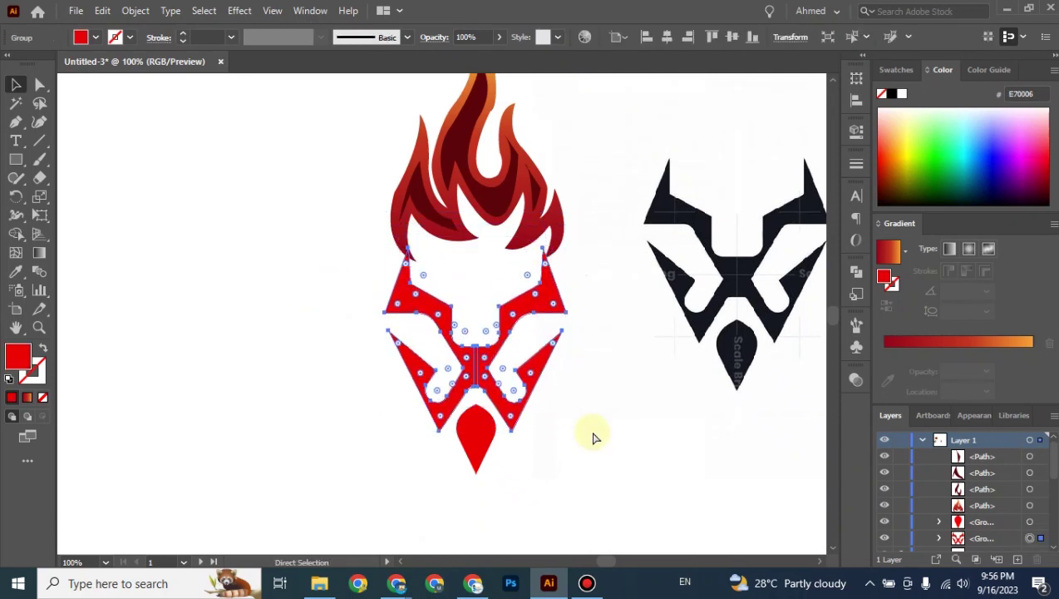
# Step: Nudge the red lion face and chin shapes together straight up until the horns overlap the flame's base, and deselect them
pyautogui.click(604, 335)
pyautogui.moveTo(595, 343); pyautogui.dragTo(328, 480)
pyautogui.hotkey('shift', 'Up')
pyautogui.hotkey('shift', 'Up')
pyautogui.hotkey('shift', 'Up')
pyautogui.hotkey('shift', 'Up')
pyautogui.hotkey('shift', 'Up')
pyautogui.hotkey('shift', 'Up')
pyautogui.hotkey('shift', 'Up')
pyautogui.hotkey('shift', 'Up')
pyautogui.hotkey('shift', 'Up')
pyautogui.hotkey('shift', 'Up')
pyautogui.hotkey('shift', 'Up')
pyautogui.hotkey('shift', 'Up')
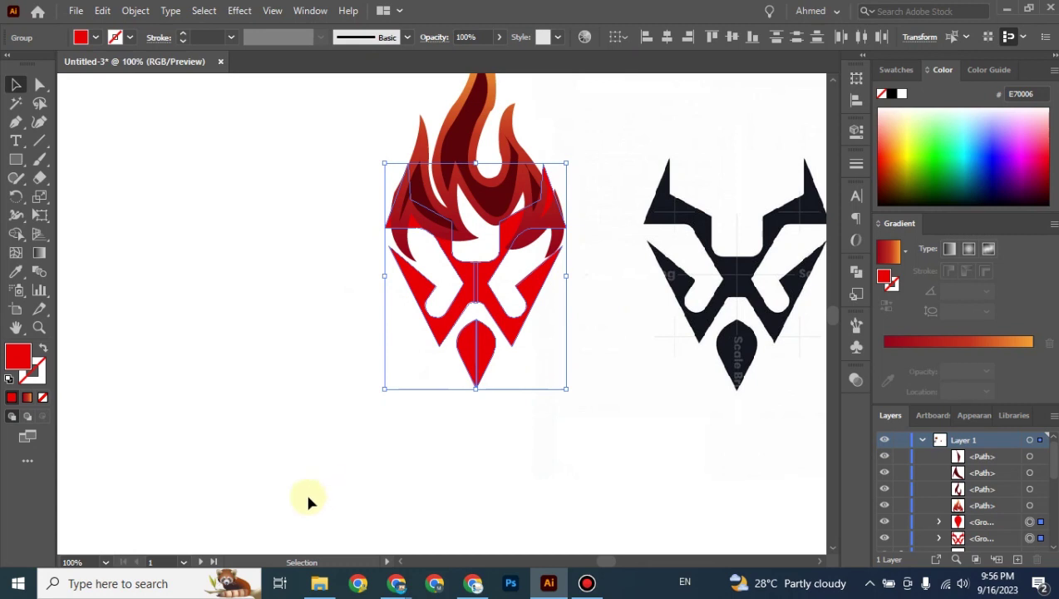
pyautogui.click(341, 376)
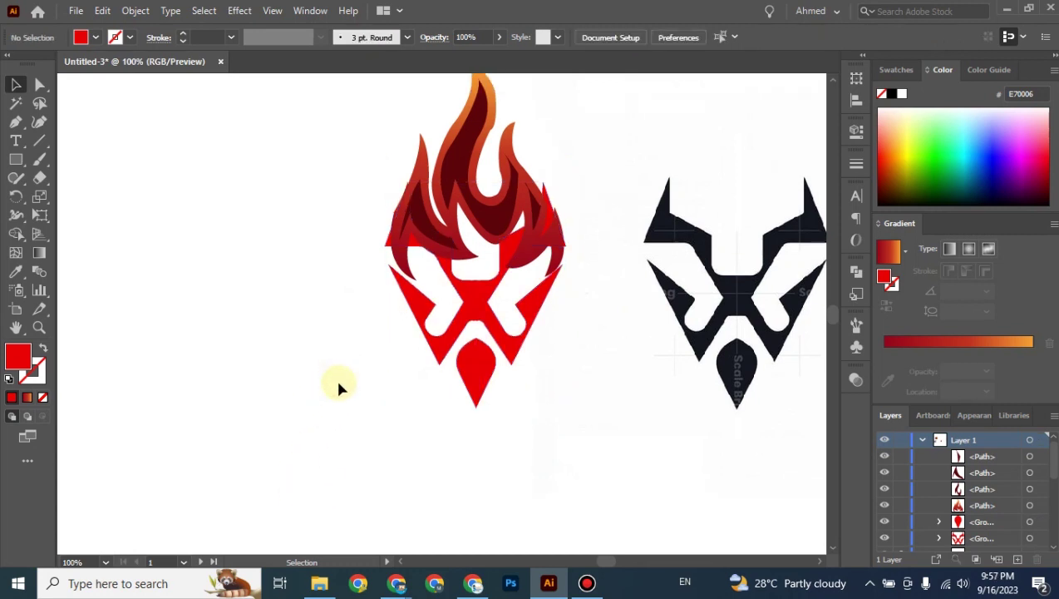
# Step: Examine how the lion head sits against the flame, both close up and across the whole artboard
pyautogui.scroll(2, 336, 377)
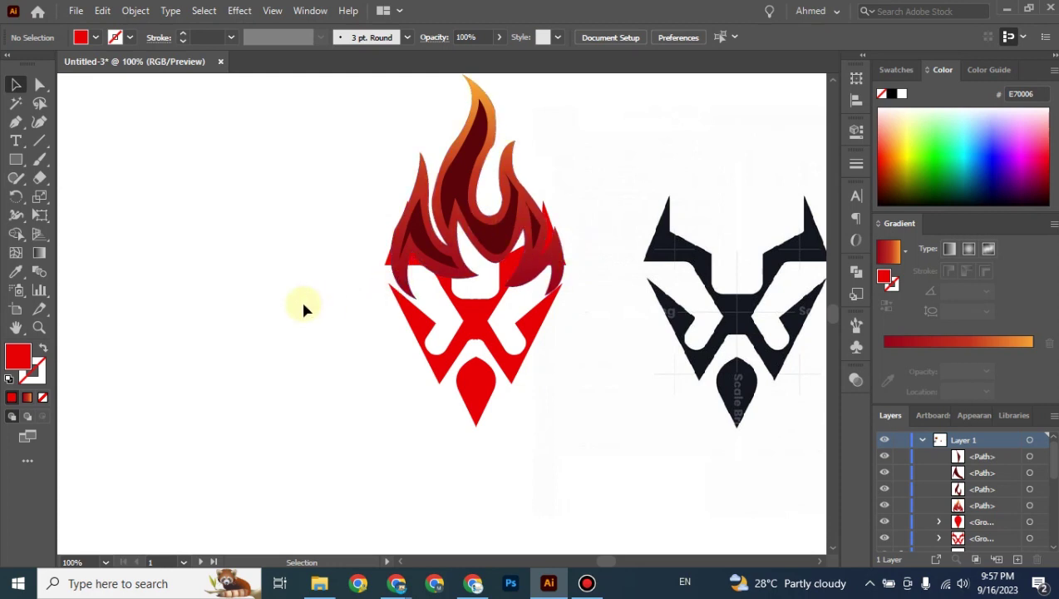
pyautogui.hotkey('ctrl', '-')
pyautogui.hotkey('ctrl', '-')
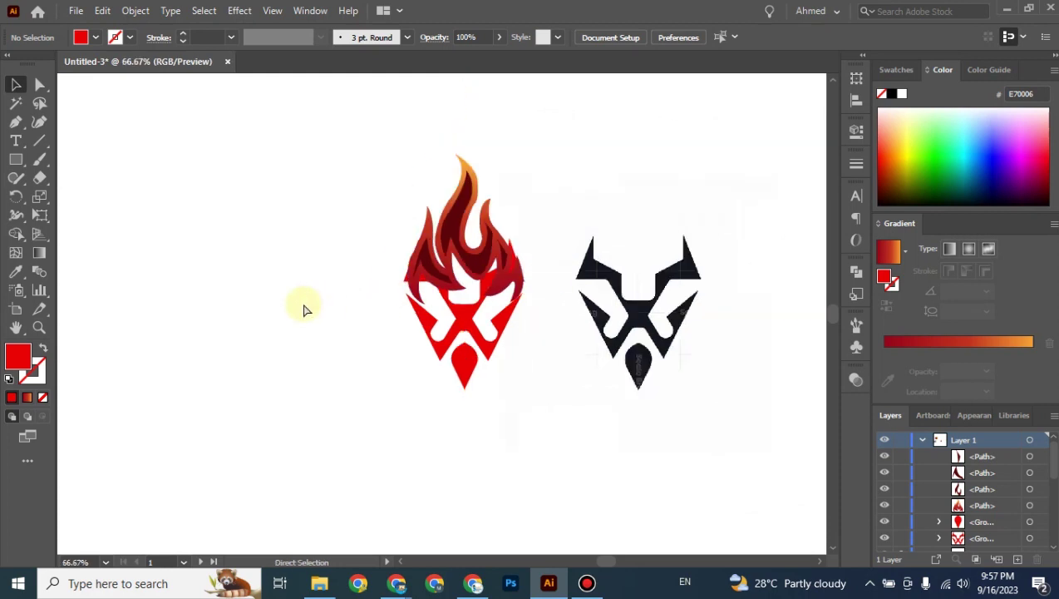
pyautogui.hotkey('ctrl', '+')
pyautogui.hotkey('ctrl', '+')
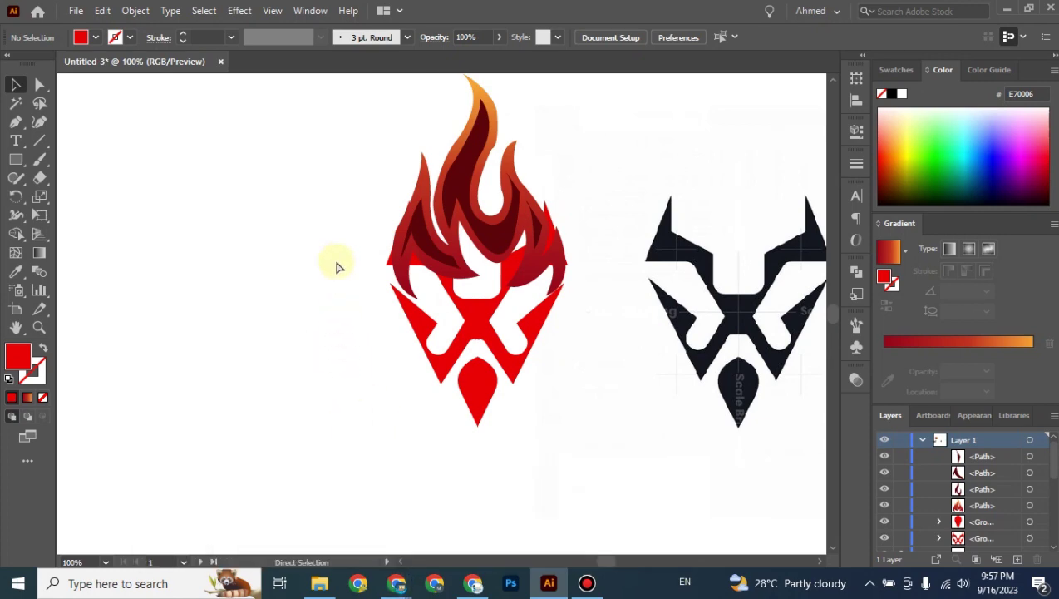
pyautogui.hotkey('ctrl', '-')
pyautogui.hotkey('ctrl', '-')
pyautogui.hotkey('ctrl', '-')
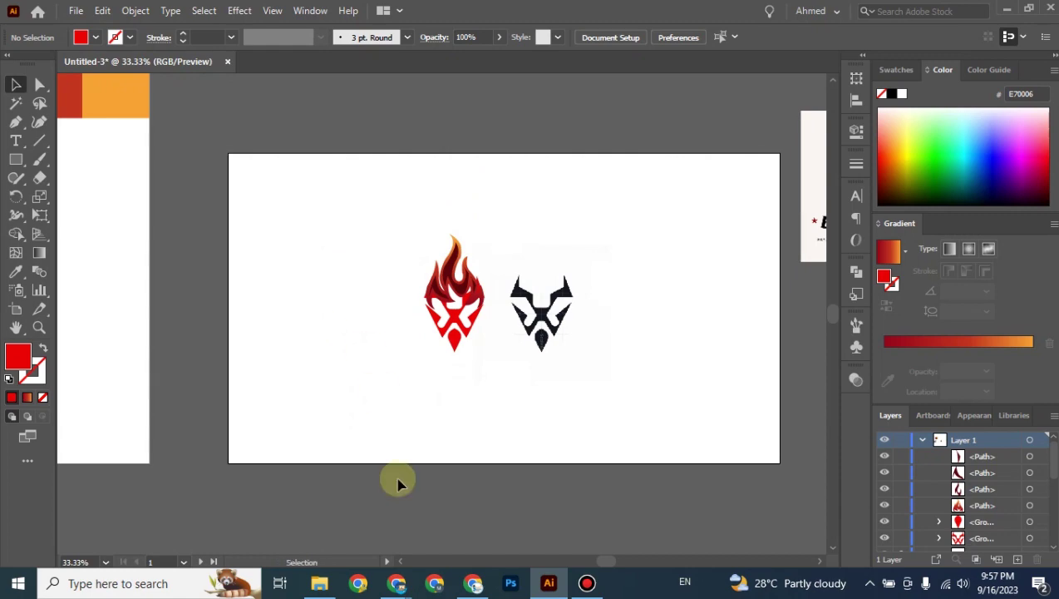
# Step: Switch to Chrome and open the DaFont website in a new tab
pyautogui.moveTo(398, 580)
pyautogui.click(299, 539)
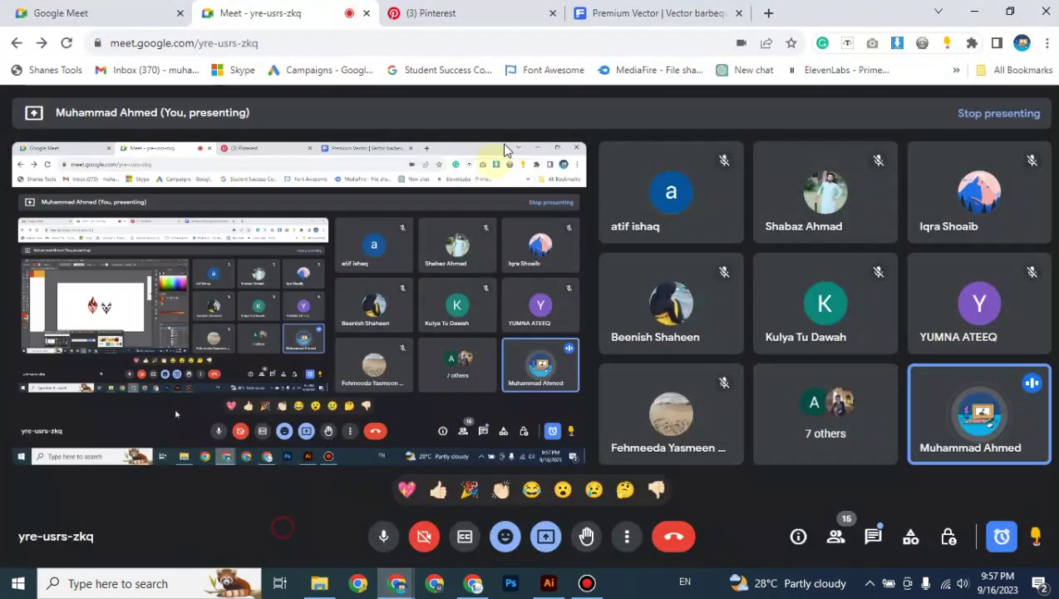
pyautogui.click(619, 12)
pyautogui.click(772, 13)
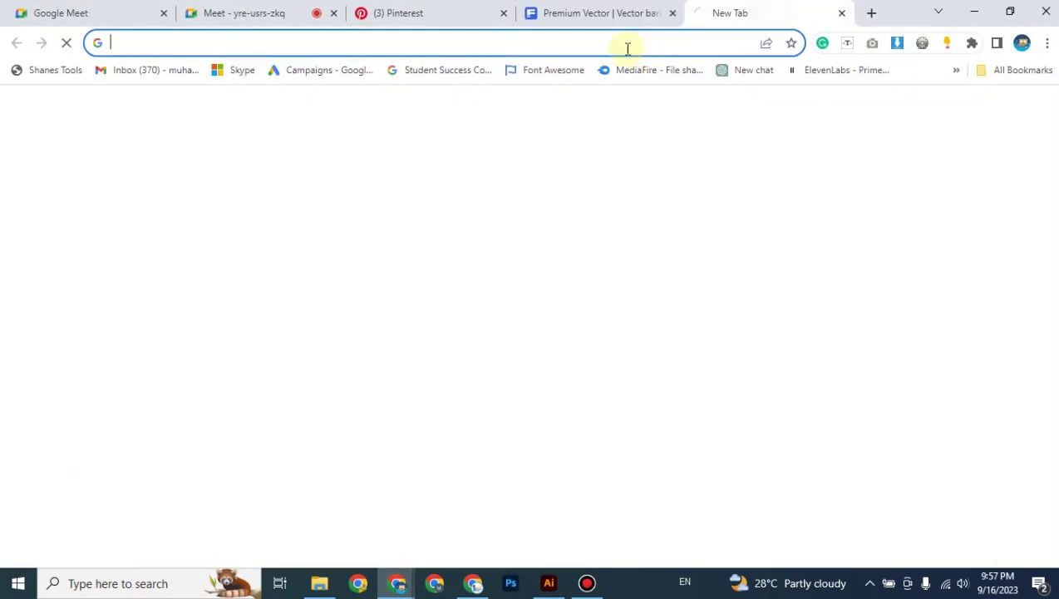
pyautogui.click(627, 43)
pyautogui.write('dafont')
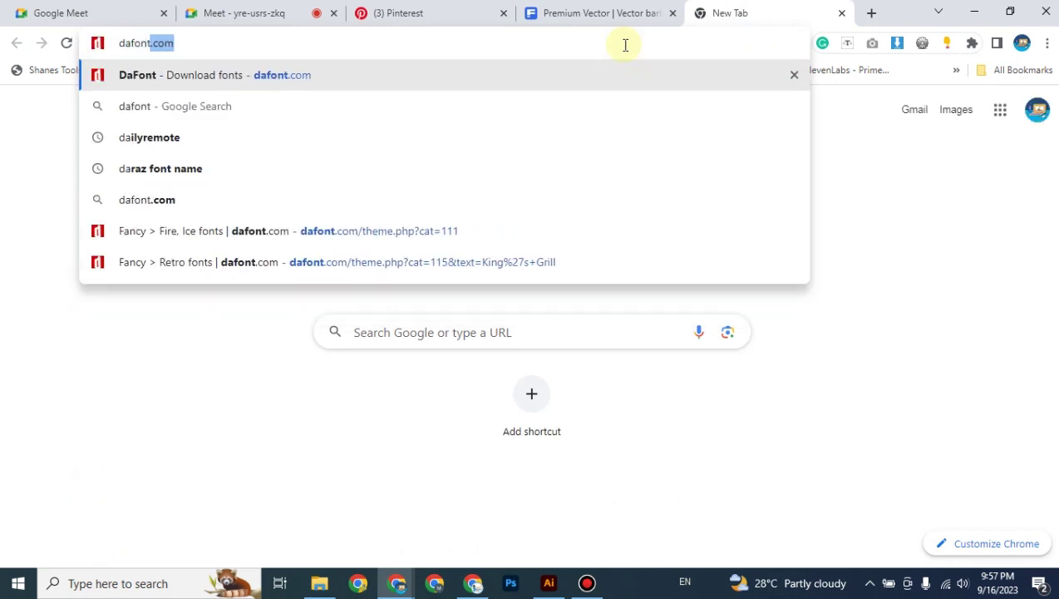
pyautogui.press('Return')
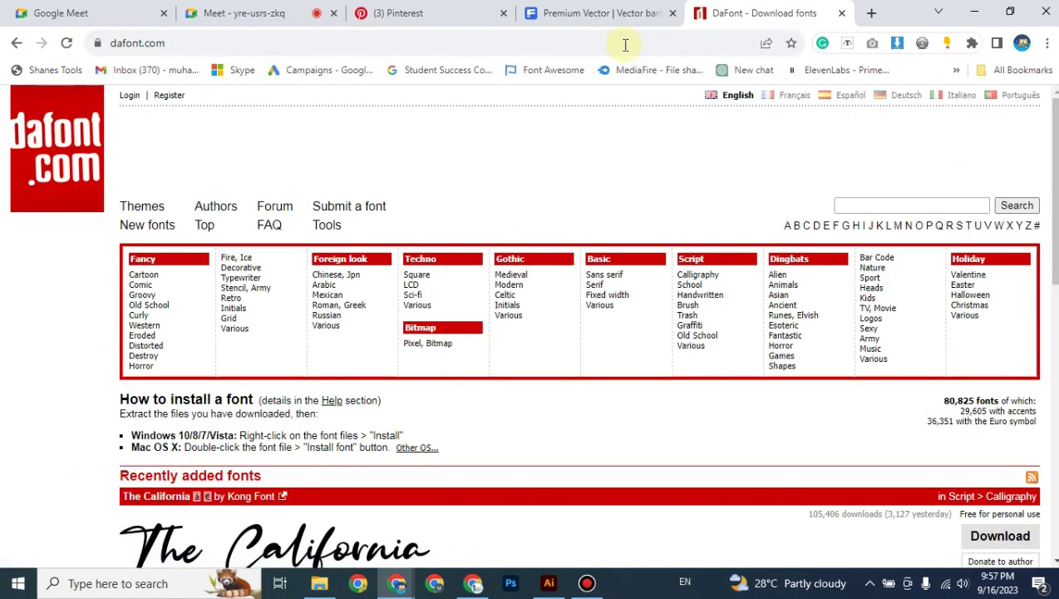
# Step: Open the Fancy > Retro font category and preview its fonts with the text King's Grill
pyautogui.scroll(-3, 512, 312)
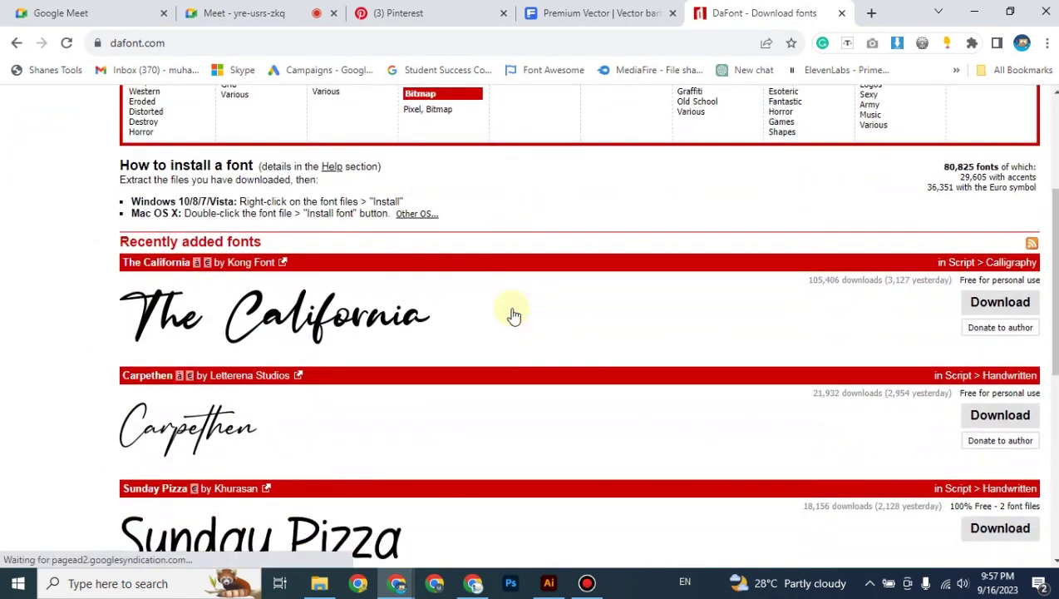
pyautogui.scroll(3, 512, 312)
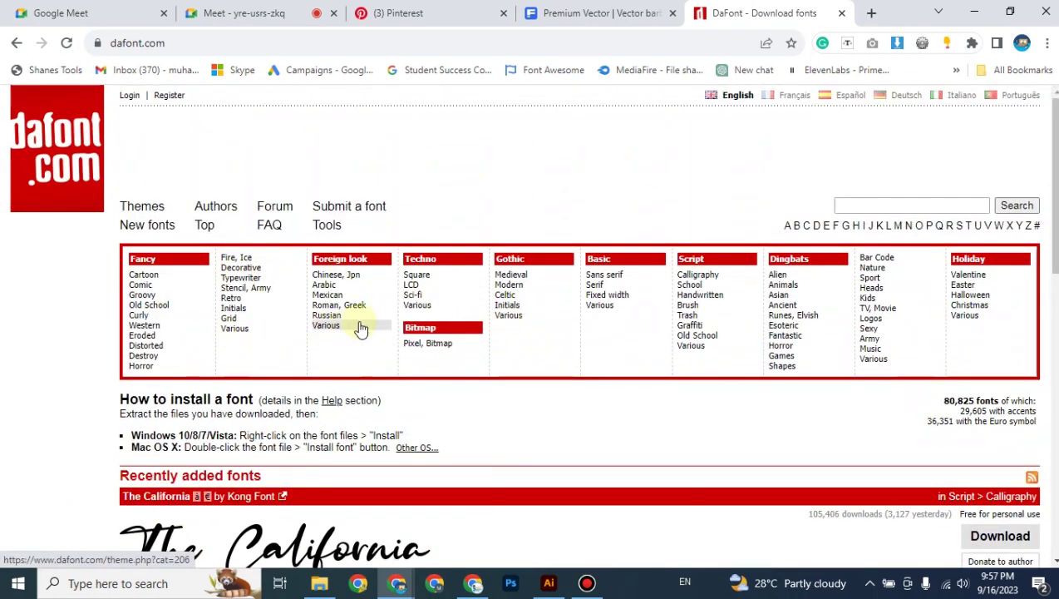
pyautogui.click(232, 299)
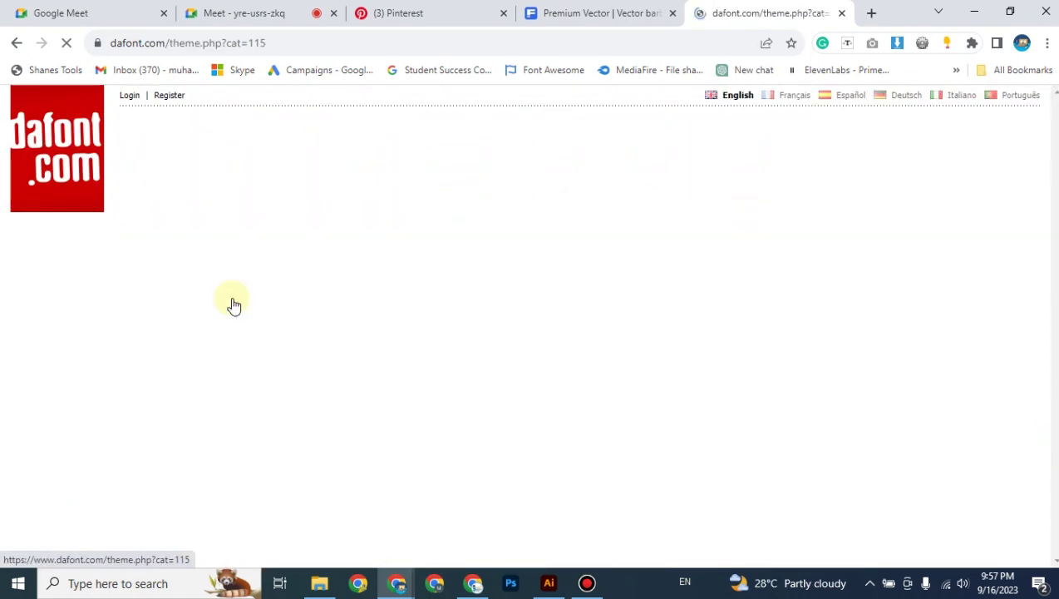
pyautogui.scroll(-3, 351, 336)
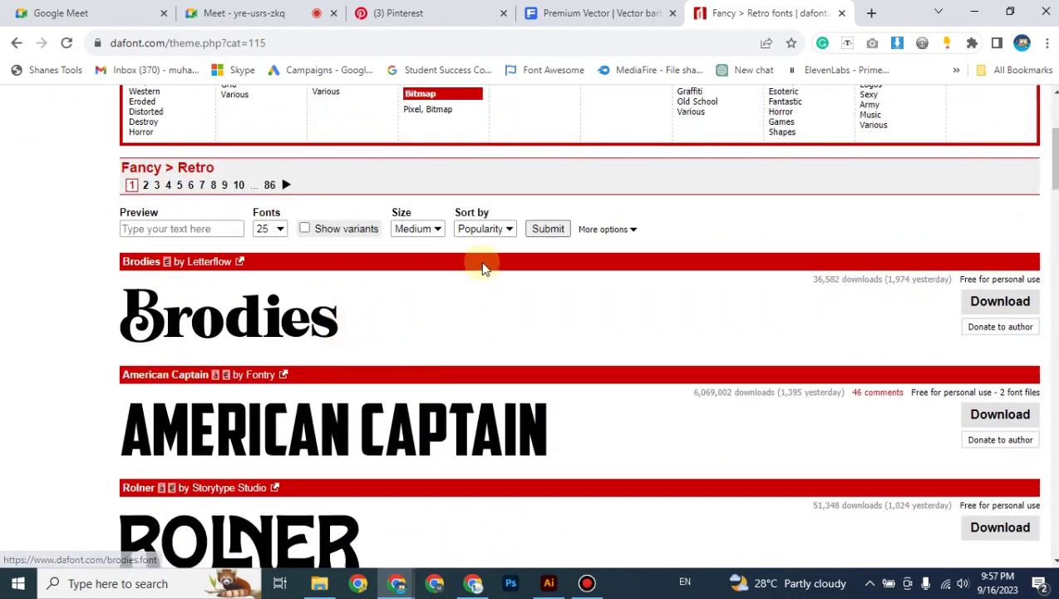
pyautogui.click(487, 231)
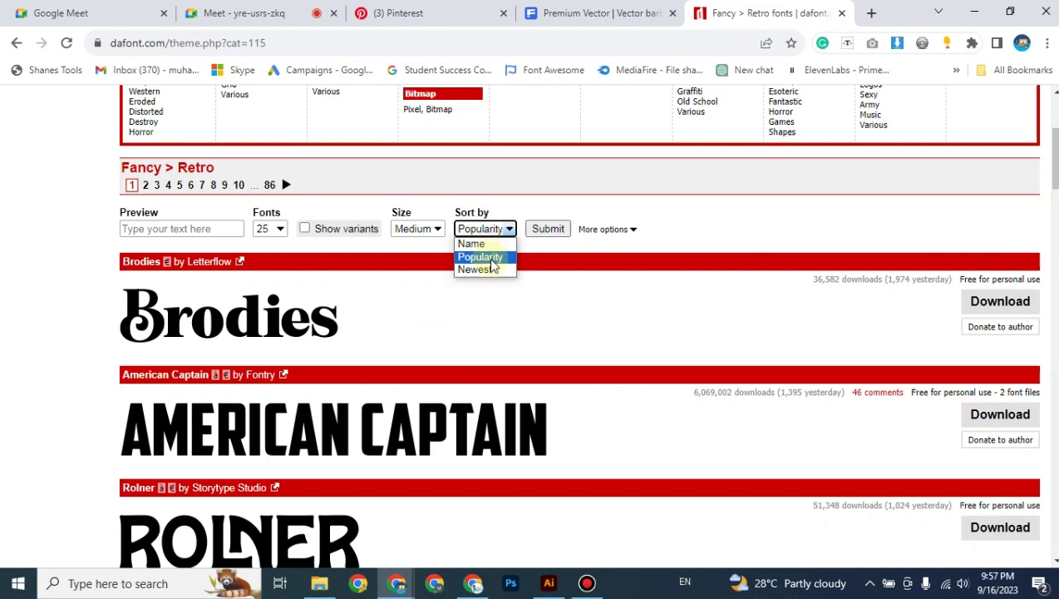
pyautogui.click(175, 229)
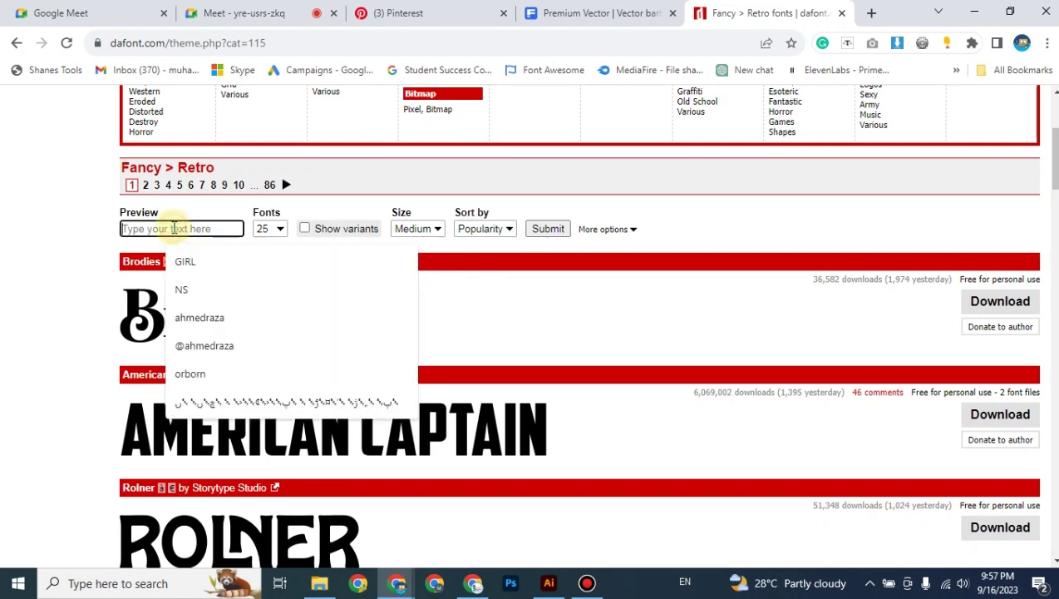
pyautogui.write('Kings')
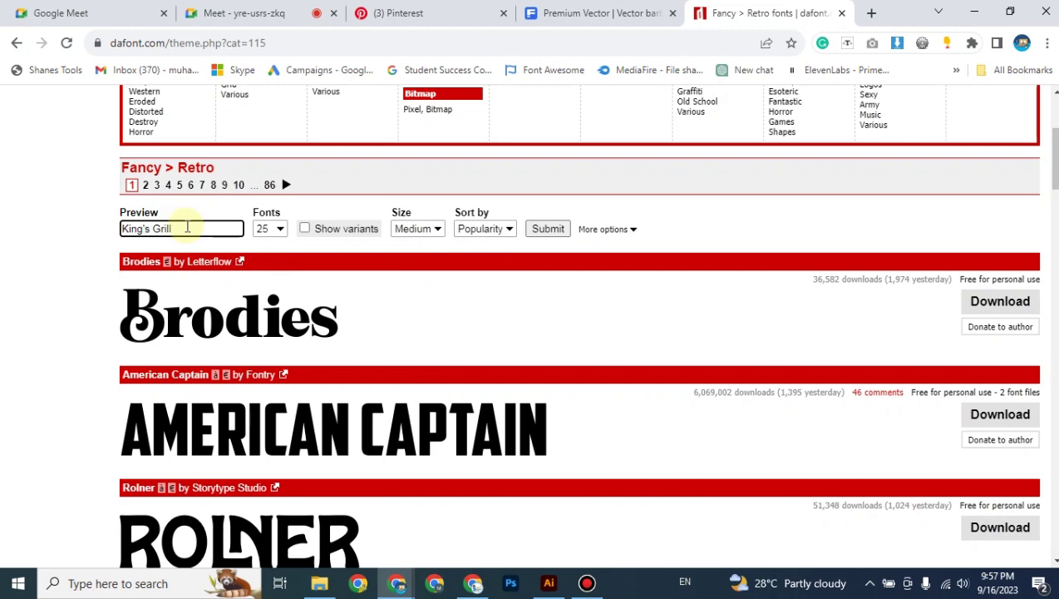
pyautogui.press('Return')
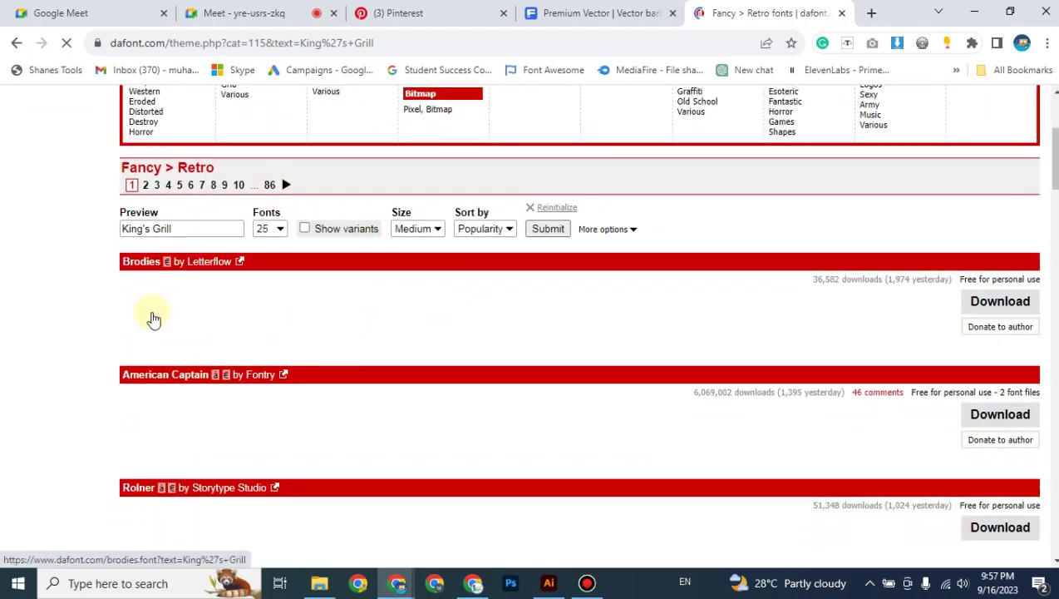
# Step: Compare the King's Grill previews on the first page of retro fonts for a suitable logo typeface
pyautogui.scroll(-4, 305, 335)
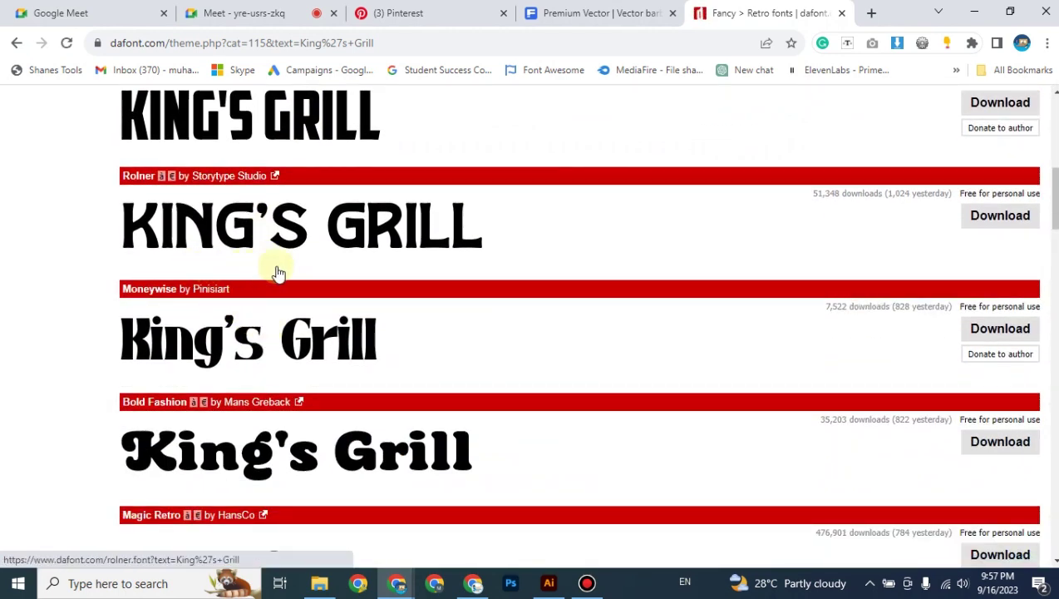
pyautogui.scroll(-8, 278, 273)
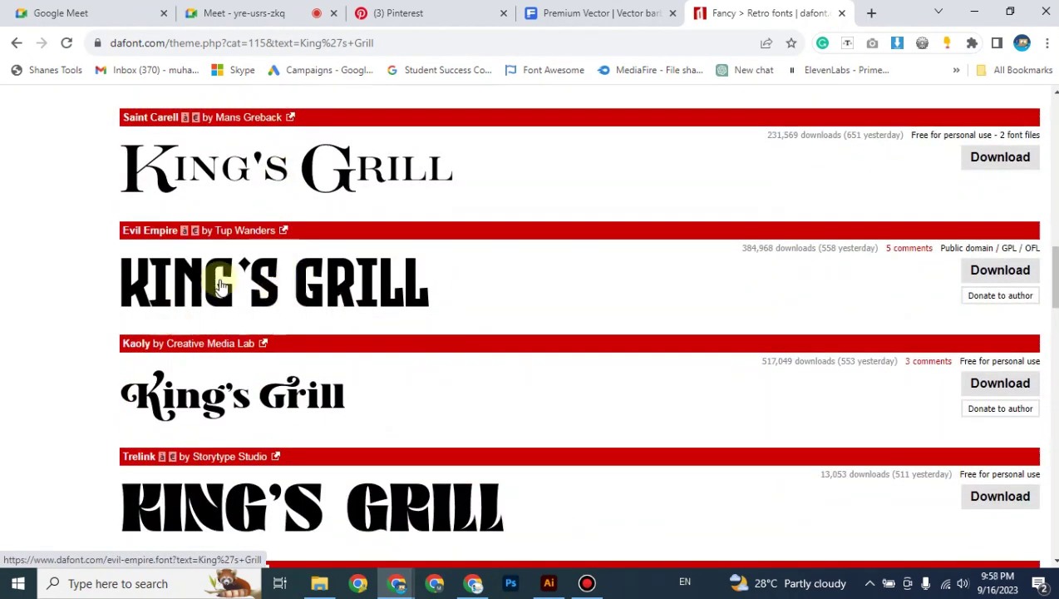
pyautogui.scroll(-2, 295, 298)
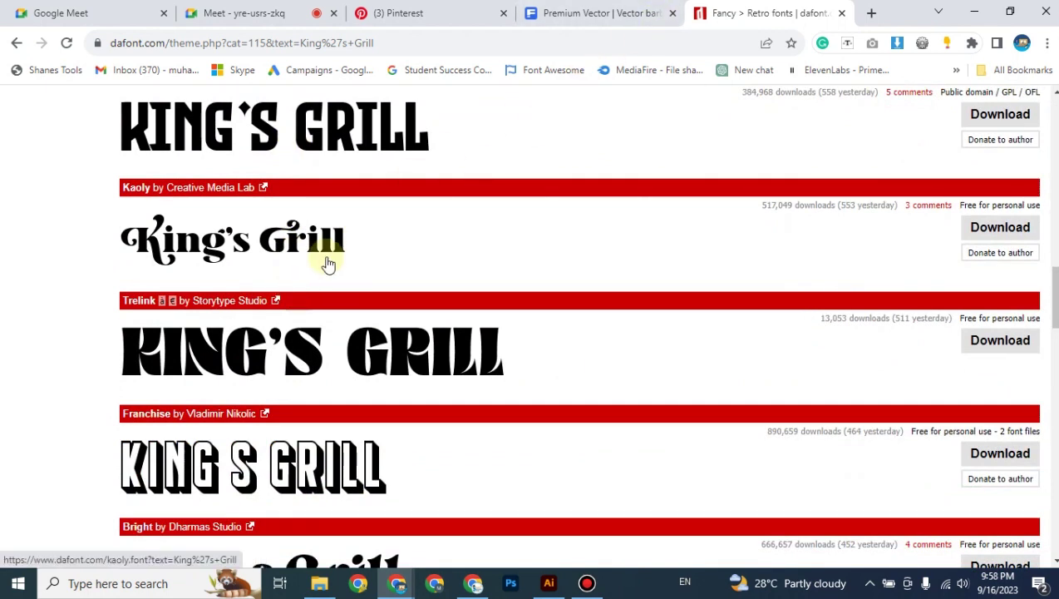
pyautogui.scroll(-6, 328, 263)
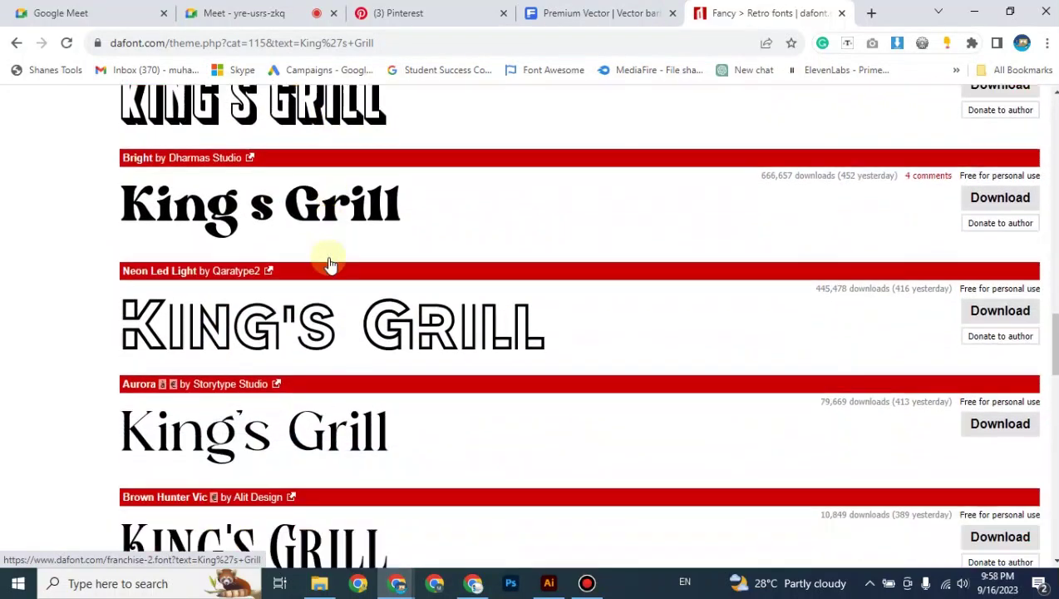
pyautogui.scroll(-3, 330, 264)
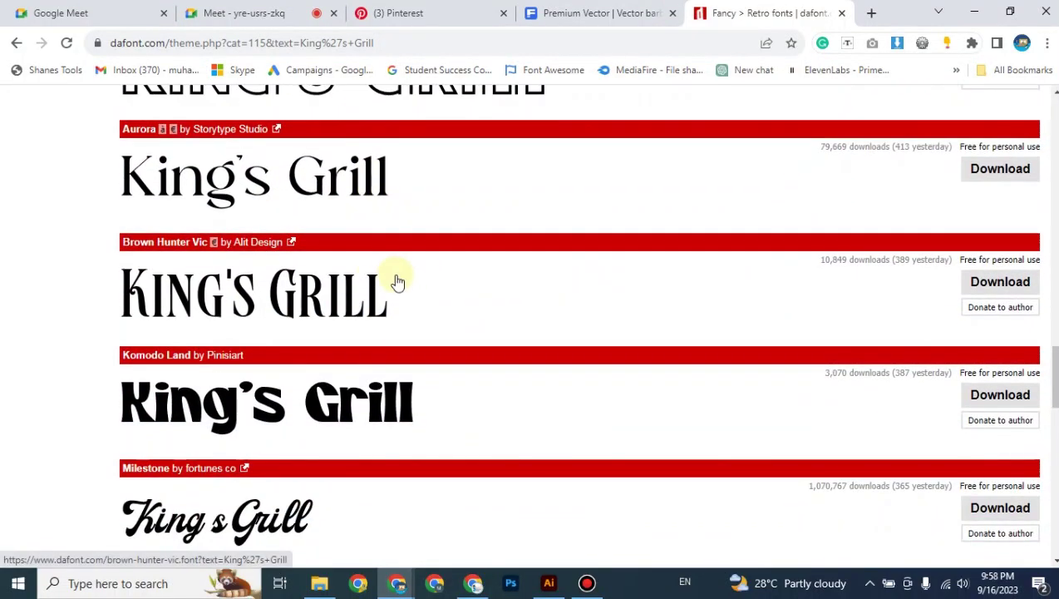
pyautogui.scroll(-4, 424, 295)
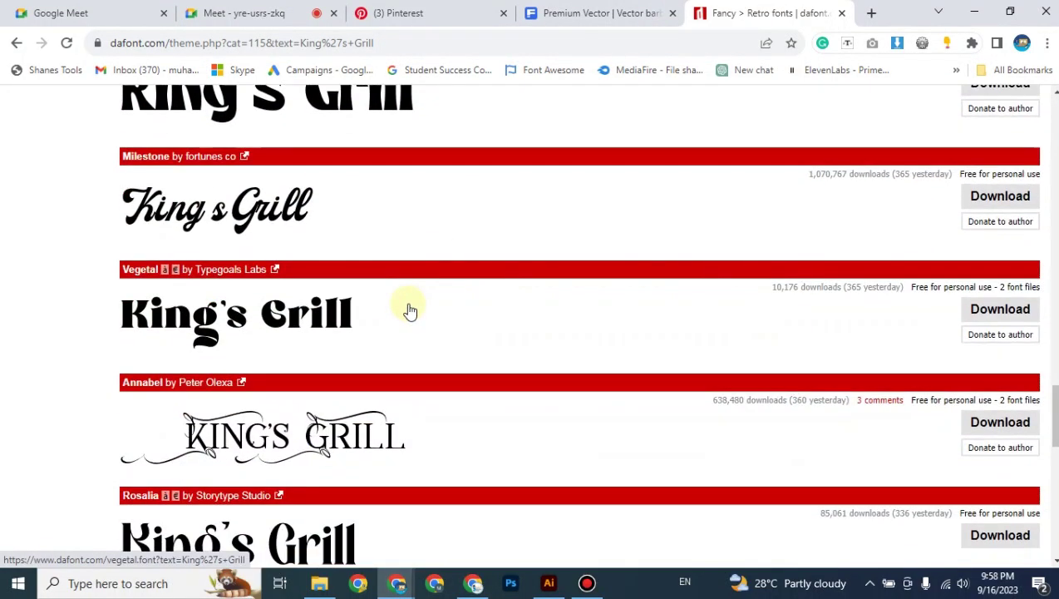
pyautogui.scroll(-3, 410, 311)
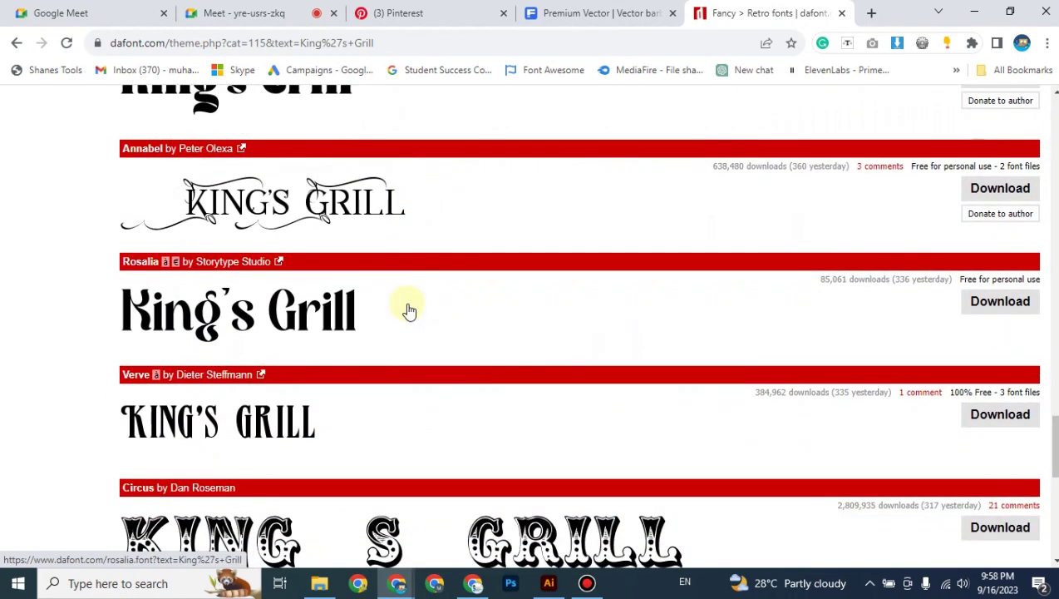
pyautogui.scroll(-6, 410, 311)
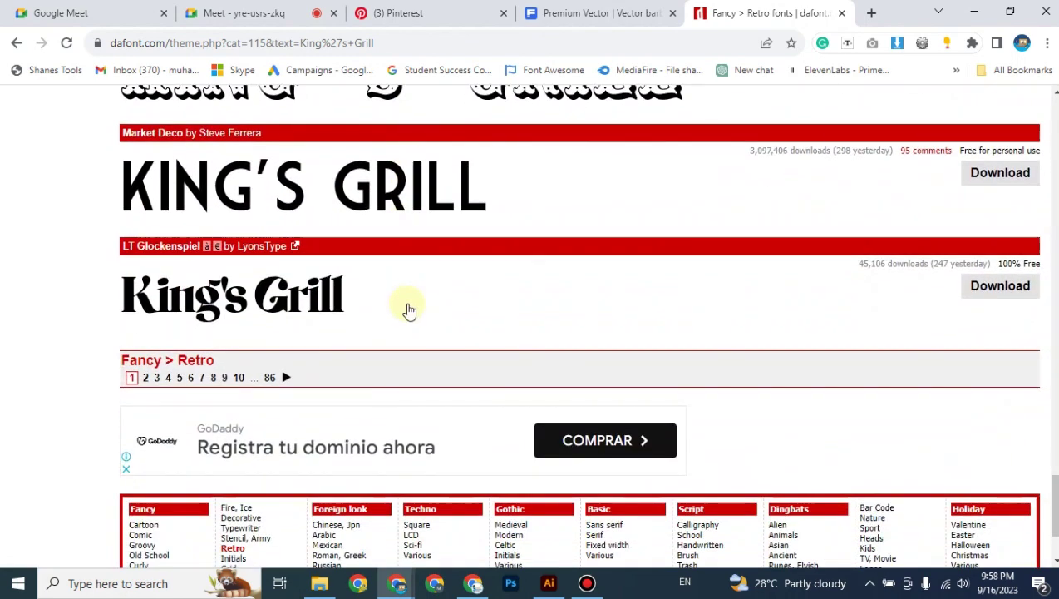
# Step: Check the logo artboard in Illustrator, and return to Chrome to study the Barbeque Steak House reference on Freepik
pyautogui.click(550, 586)
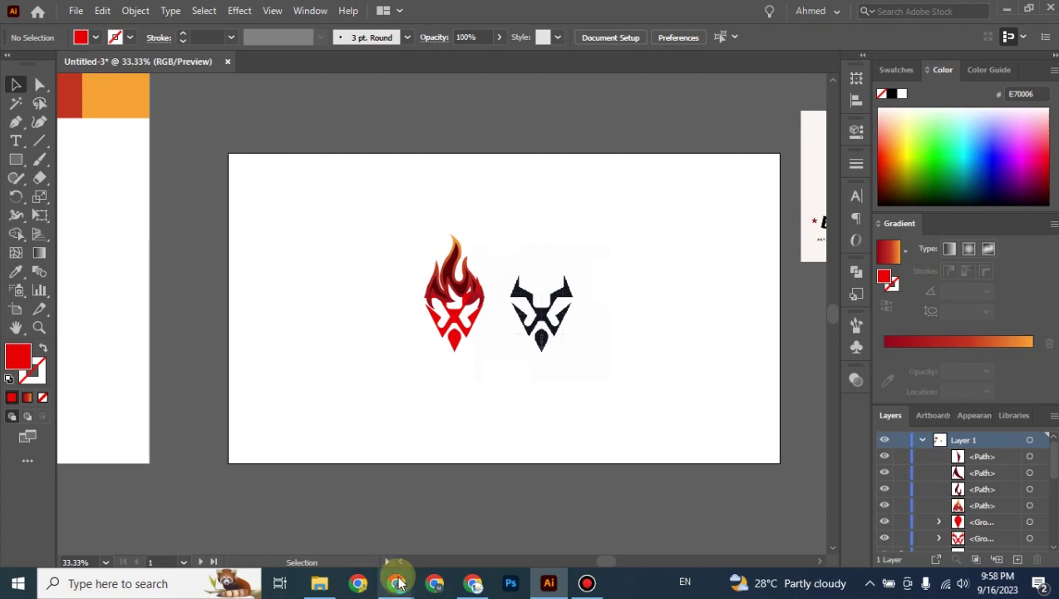
pyautogui.moveTo(397, 583)
pyautogui.click(307, 541)
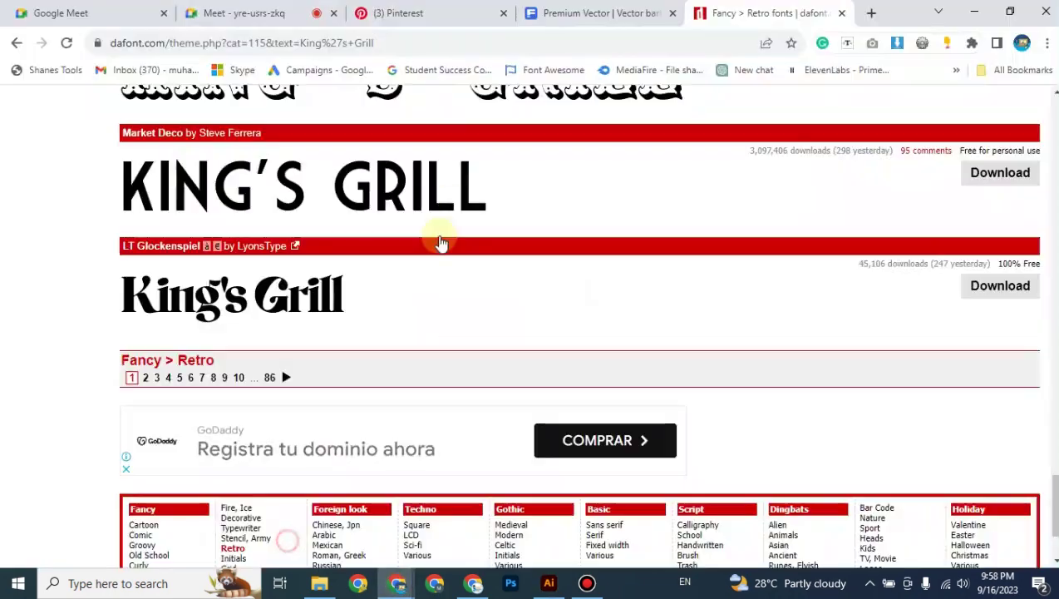
pyautogui.click(591, 15)
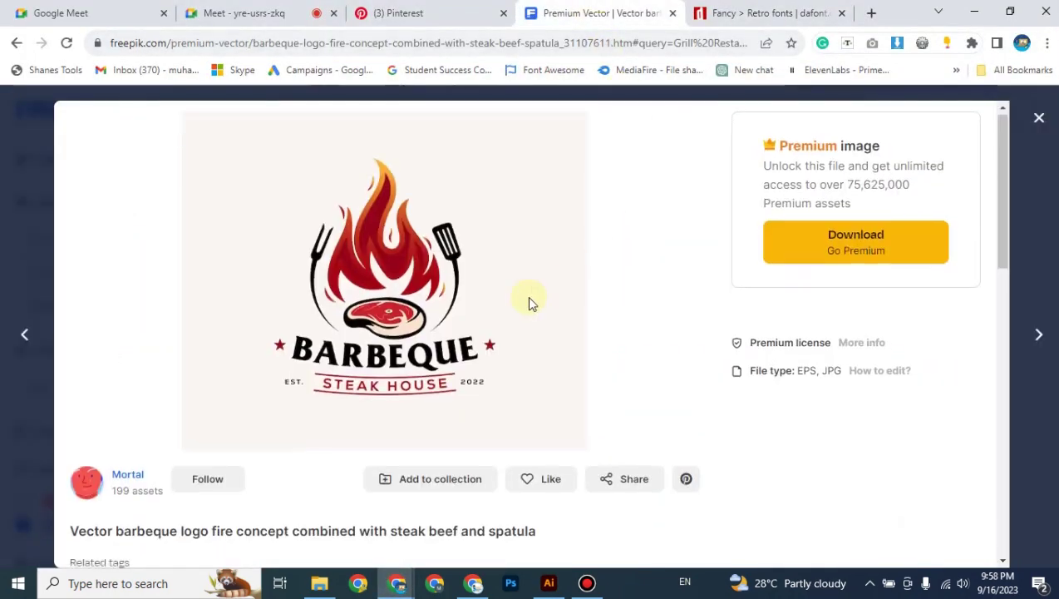
pyautogui.scroll(-3, 532, 300)
pyautogui.scroll(3, 527, 301)
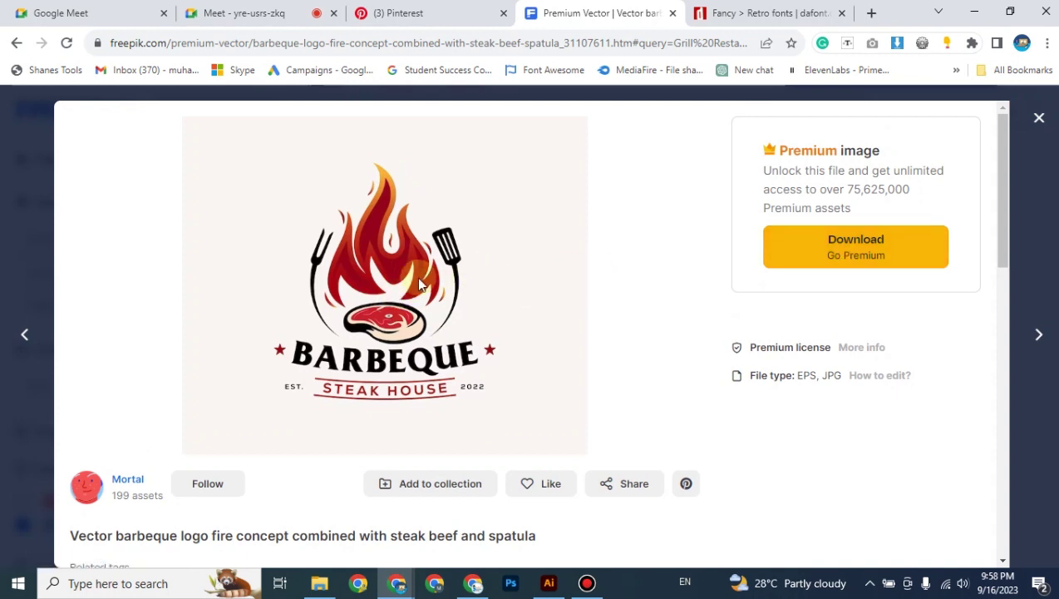
# Step: Close the reference preview and browse Freepik's Grill Restaurant logo results for a design with suitable lettering
pyautogui.click(1039, 121)
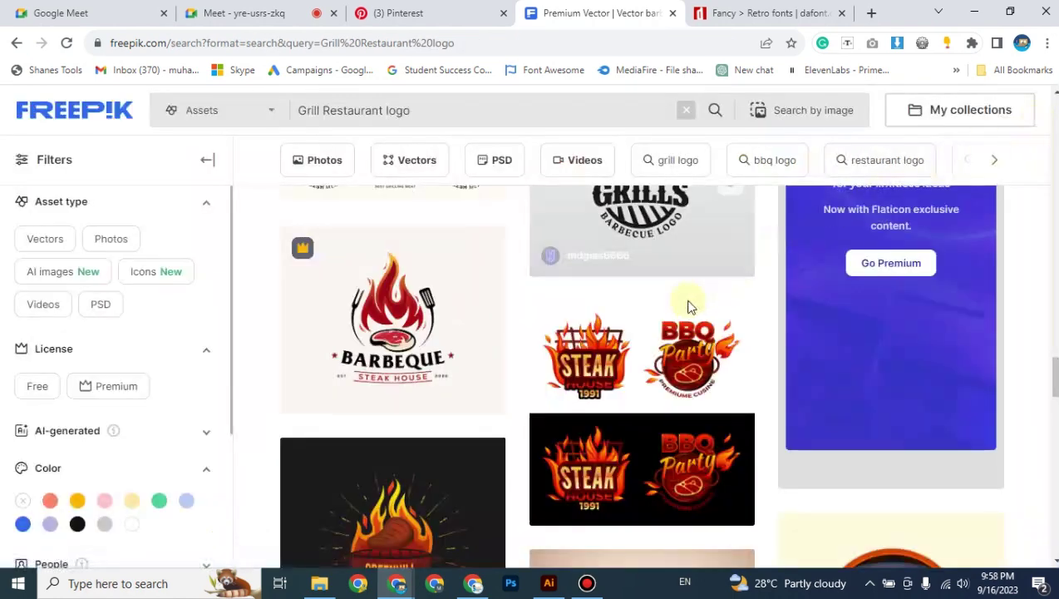
pyautogui.scroll(-3, 511, 407)
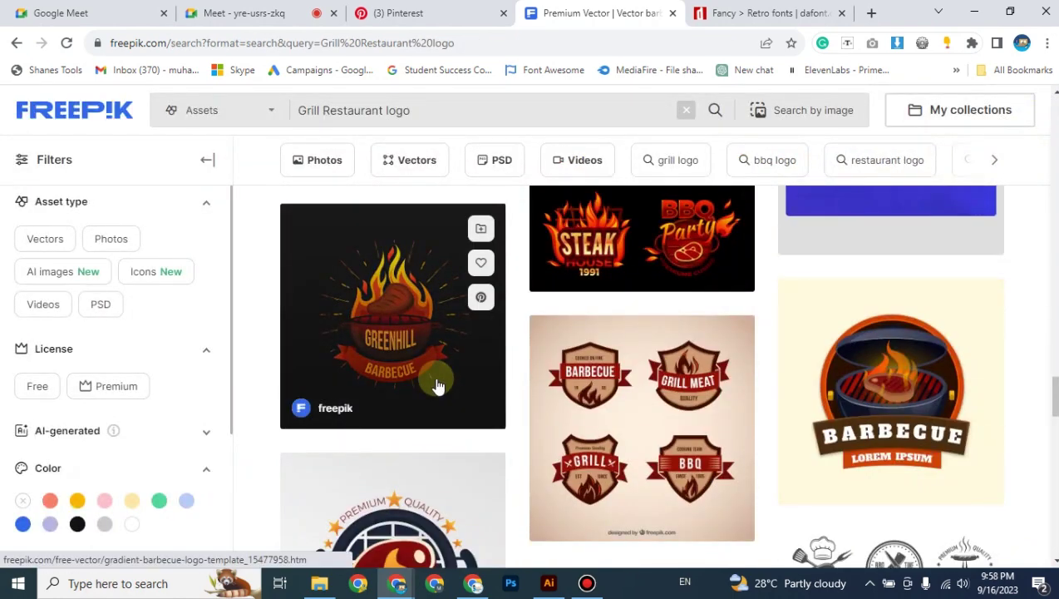
pyautogui.scroll(-2, 433, 383)
pyautogui.scroll(6, 642, 395)
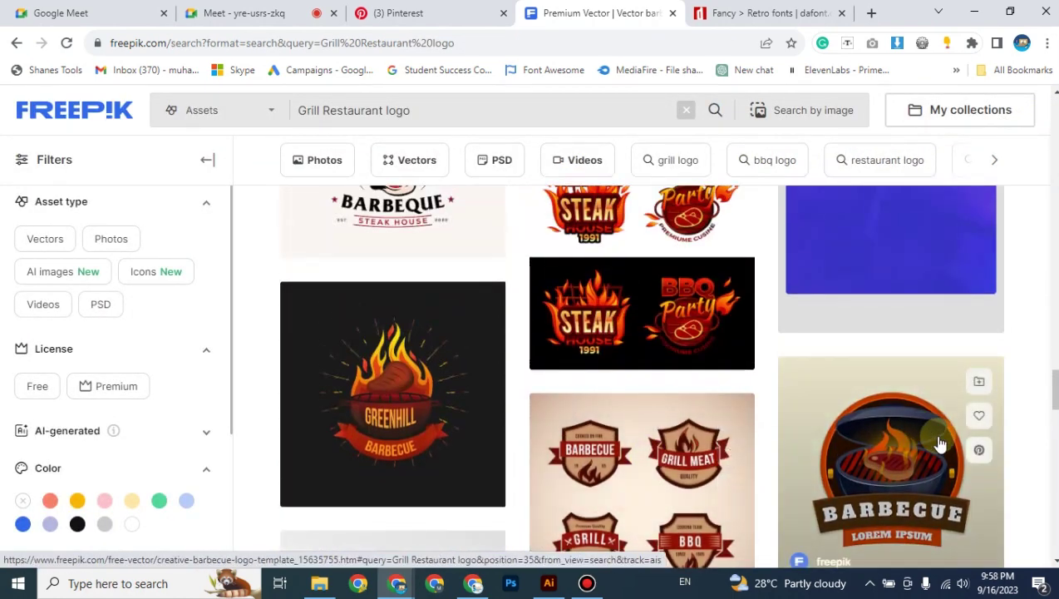
pyautogui.scroll(1, 516, 407)
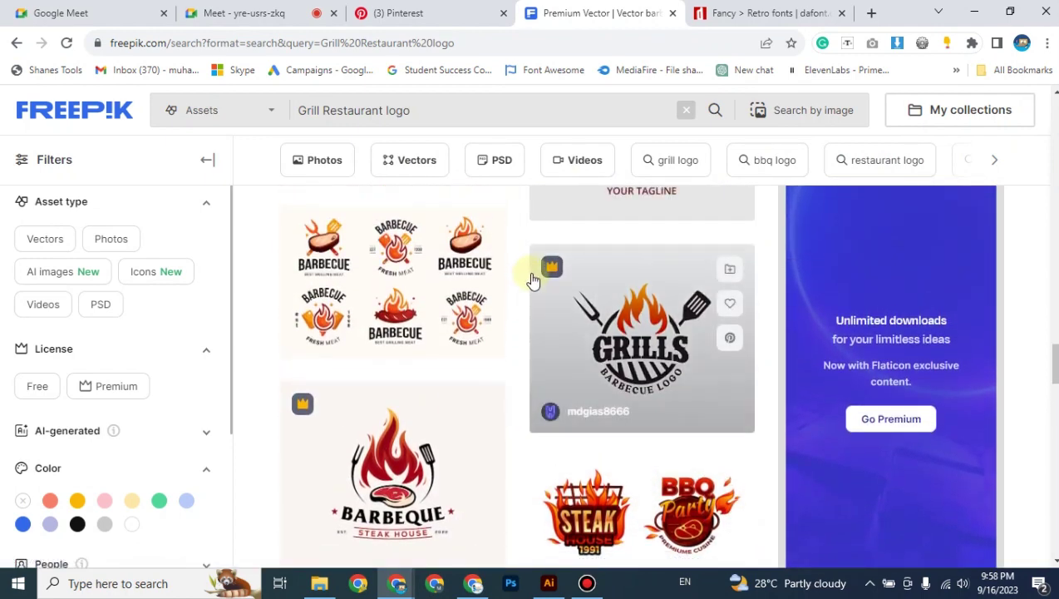
pyautogui.scroll(3, 535, 345)
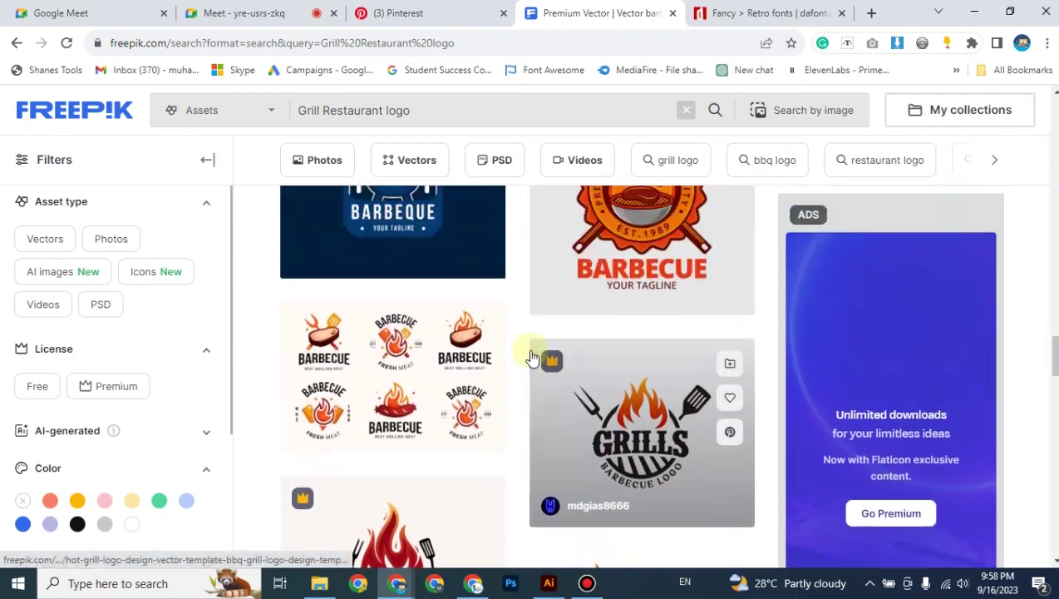
pyautogui.scroll(3, 532, 356)
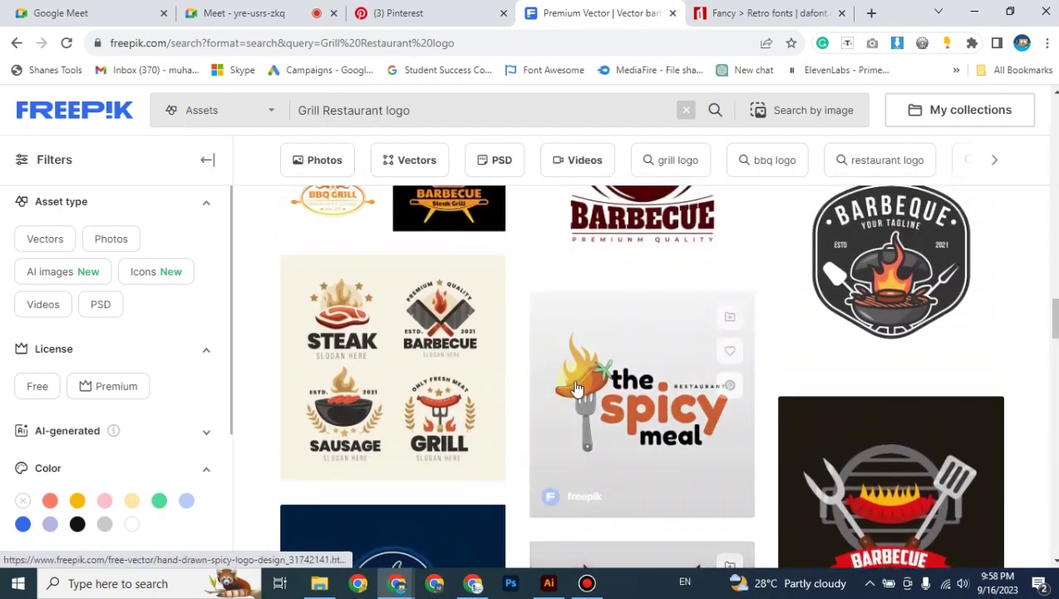
pyautogui.scroll(1, 588, 389)
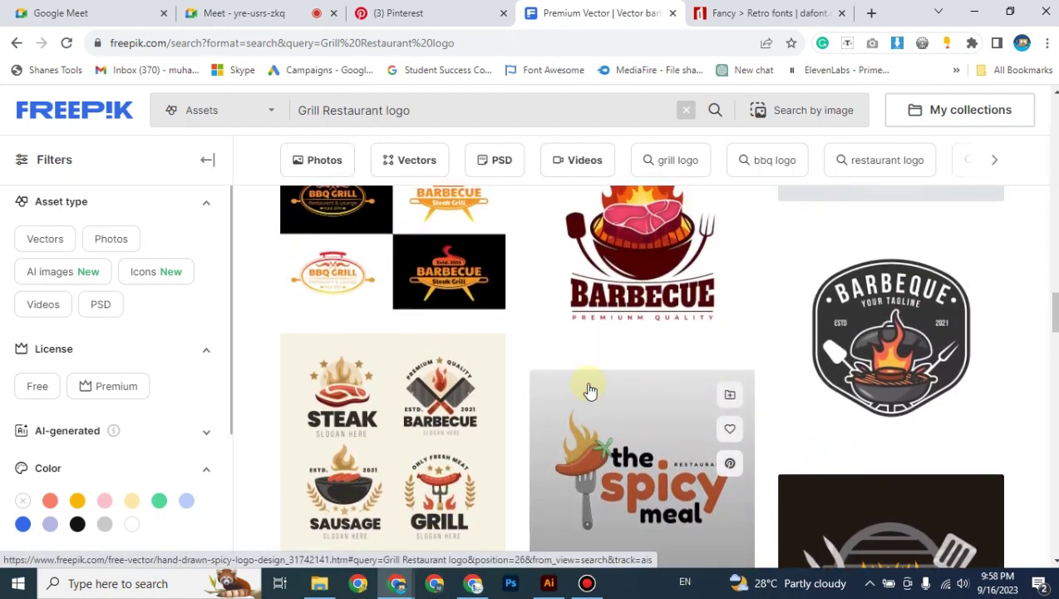
pyautogui.click(586, 386)
pyautogui.scroll(1, 589, 390)
pyautogui.scroll(2, 588, 389)
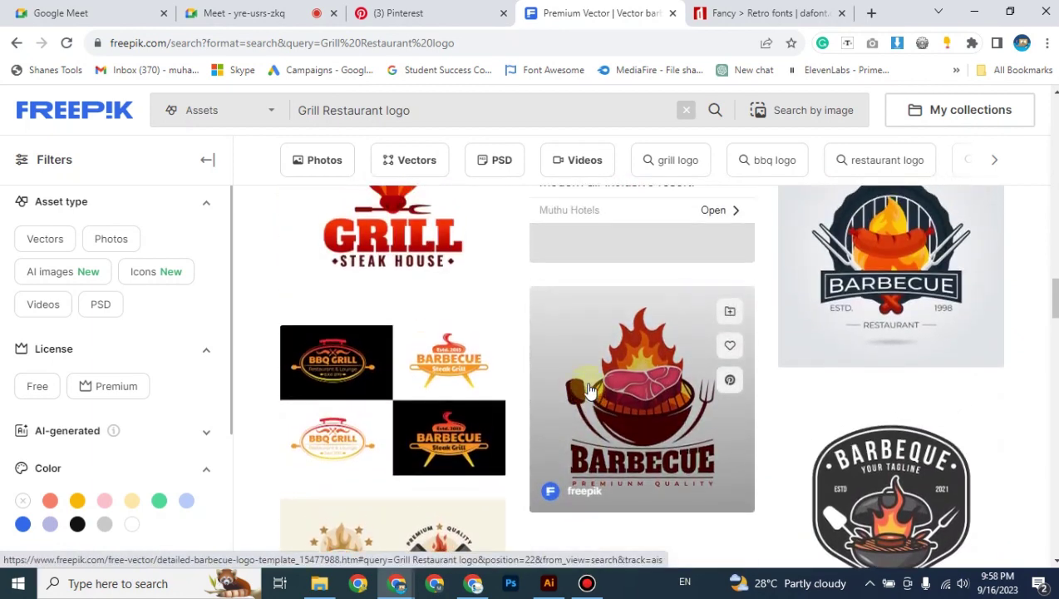
pyautogui.scroll(2, 587, 389)
pyautogui.moveTo(412, 343)
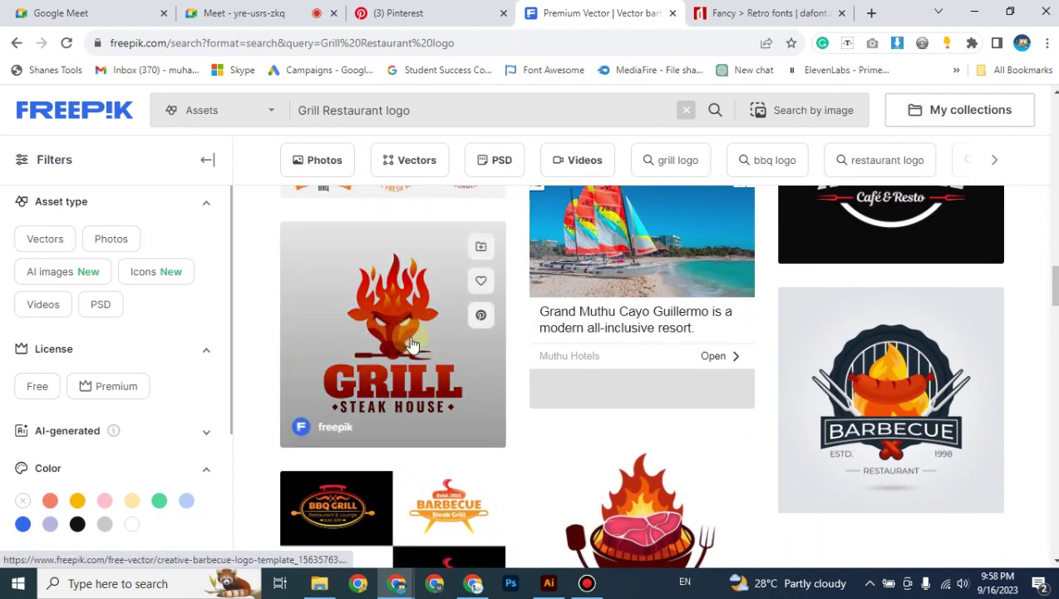
pyautogui.scroll(5, 416, 346)
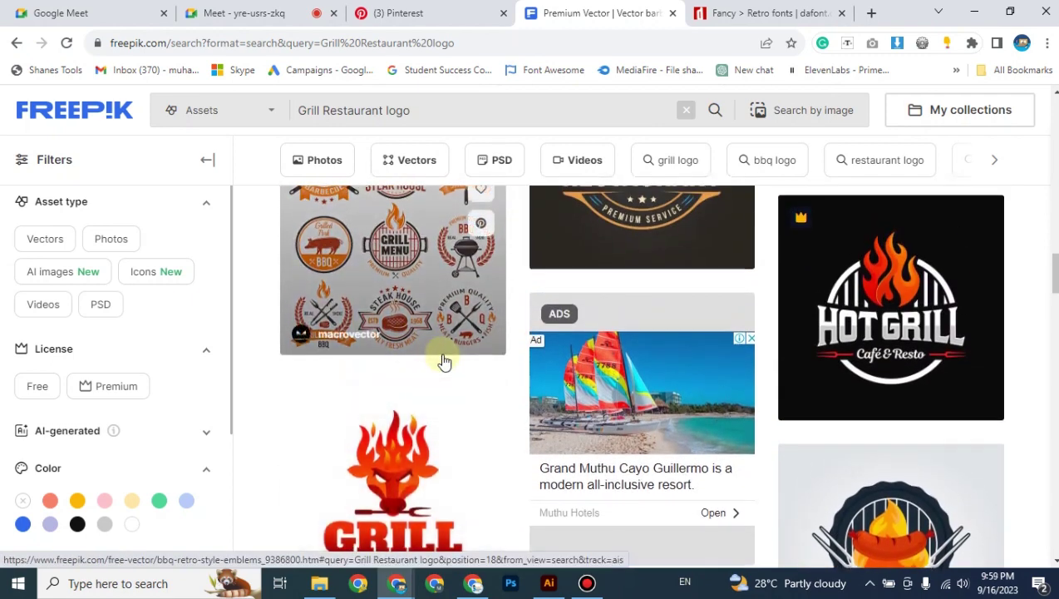
pyautogui.scroll(4, 445, 362)
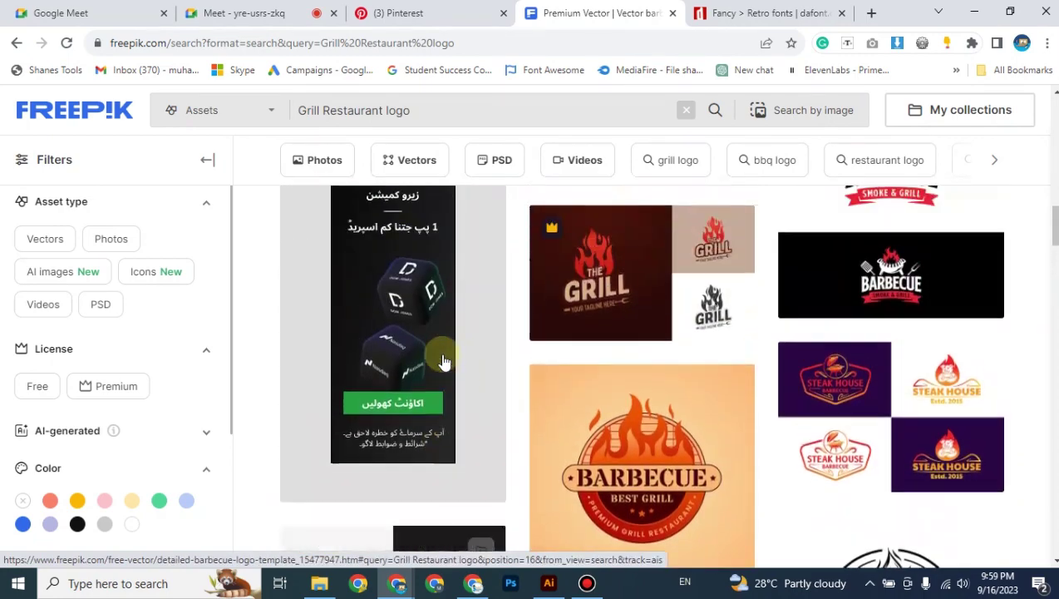
pyautogui.scroll(-6, 444, 361)
pyautogui.scroll(2, 443, 362)
pyautogui.scroll(-1, 416, 299)
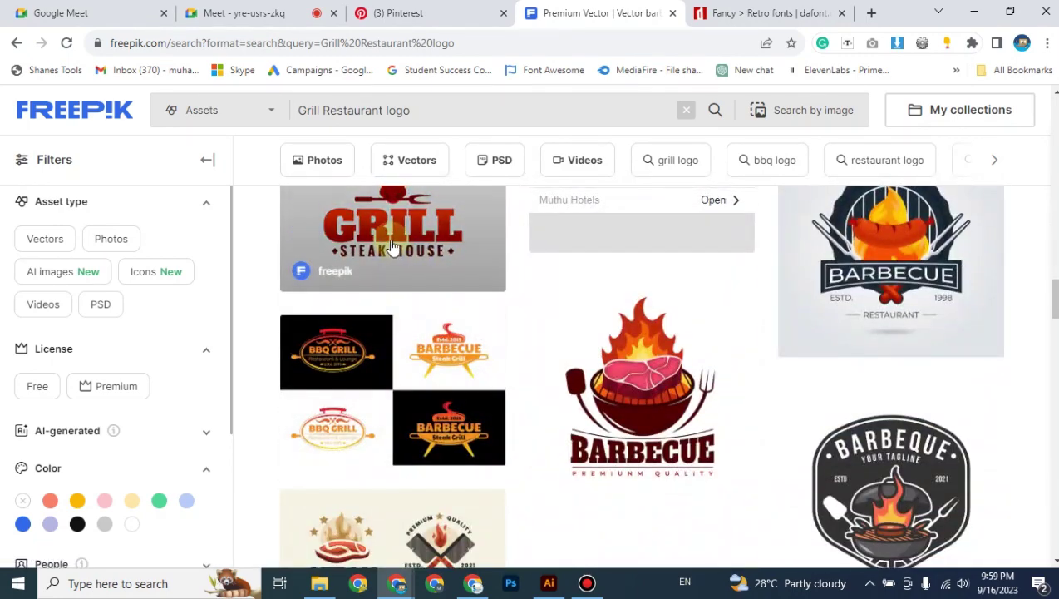
# Step: Open the Grill Steak House bull logo and download its free file to the Desktop as creative-barbecue-logo-template.zip
pyautogui.click(391, 244)
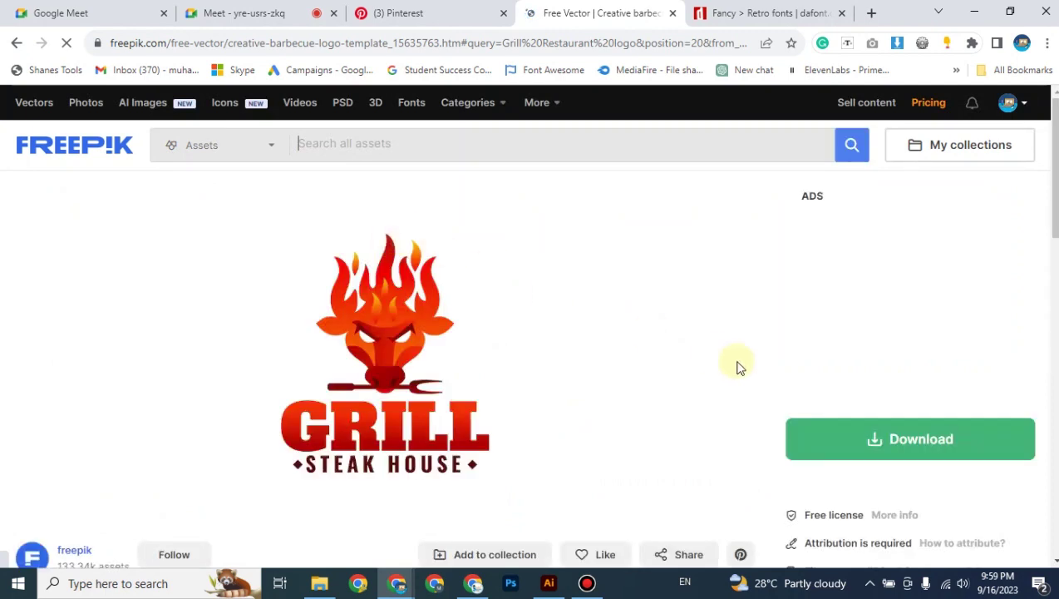
pyautogui.click(890, 441)
pyautogui.scroll(-2, 898, 466)
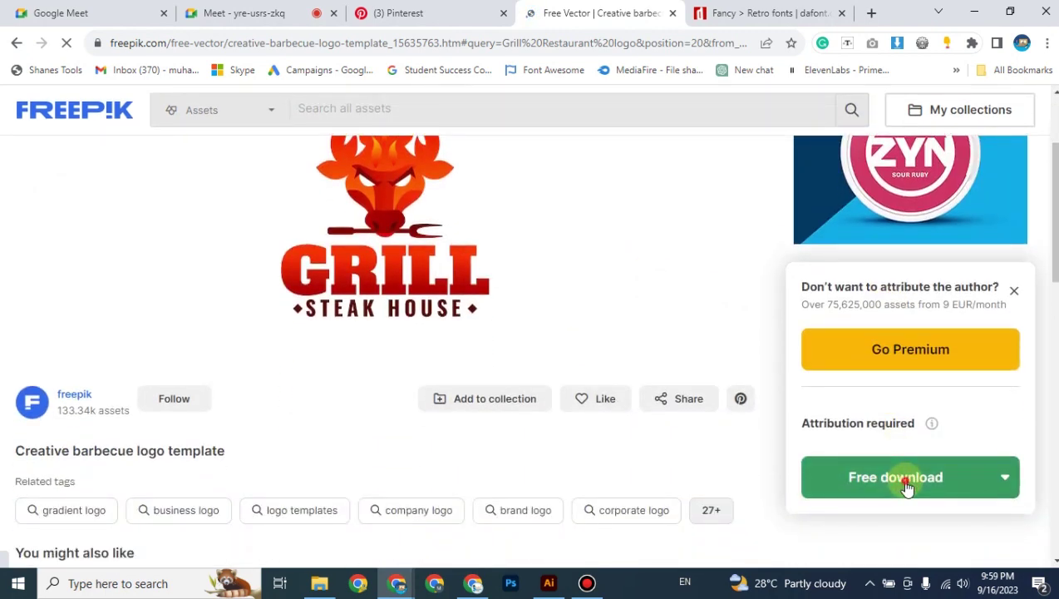
pyautogui.click(906, 487)
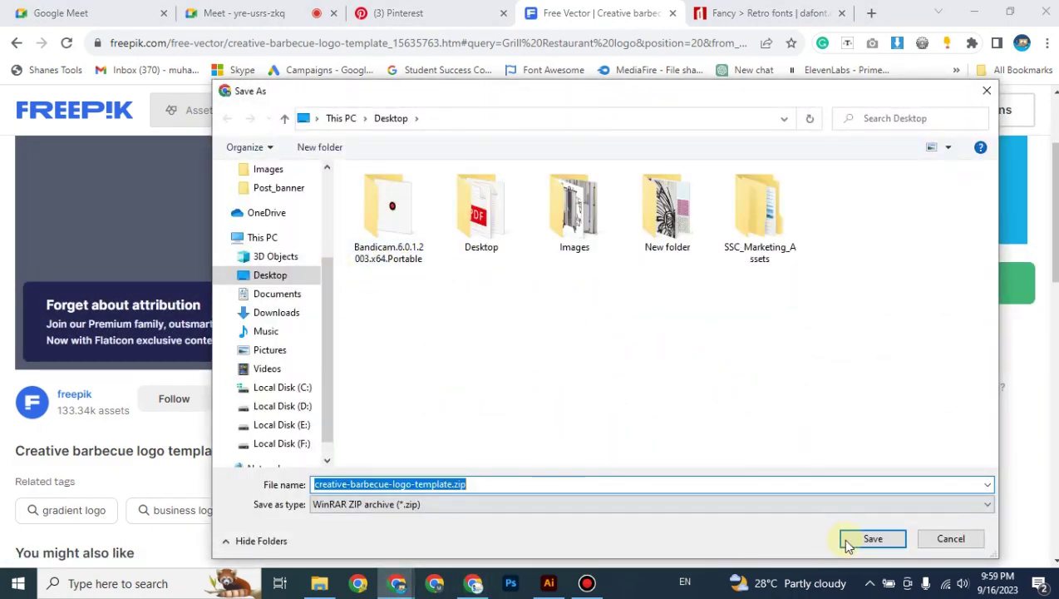
pyautogui.click(872, 539)
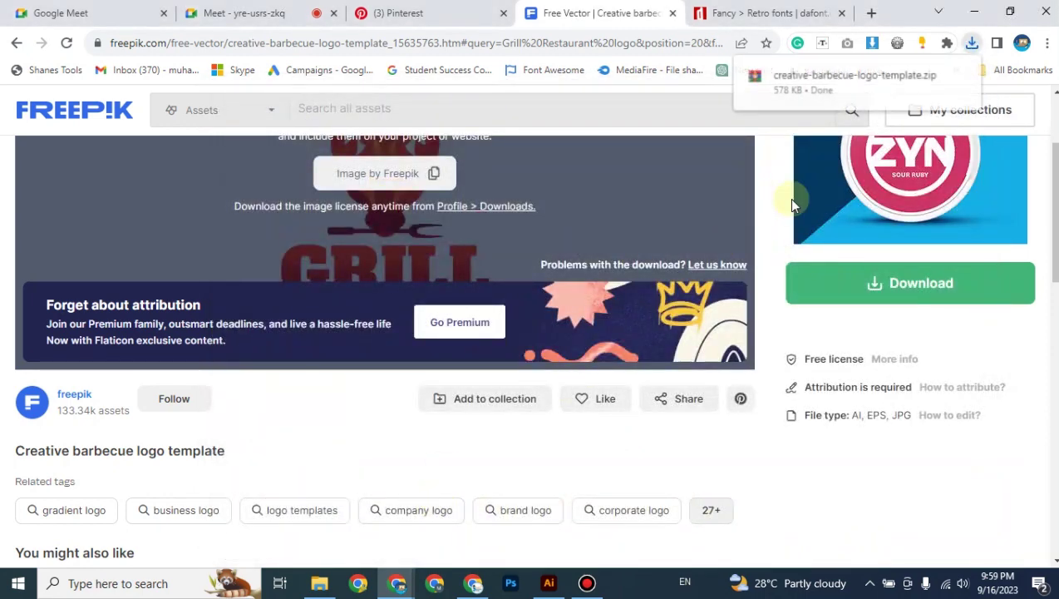
# Step: Show the desktop and extract creative-barbecue-logo-template.zip into a folder there
pyautogui.press('super+d')
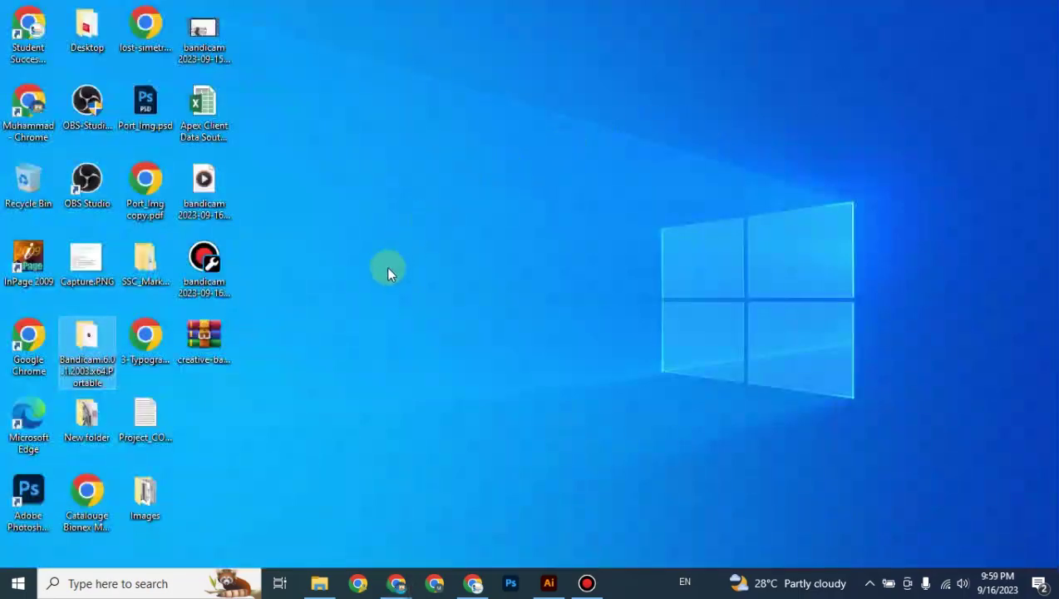
pyautogui.click(221, 331)
pyautogui.rightClick(207, 336)
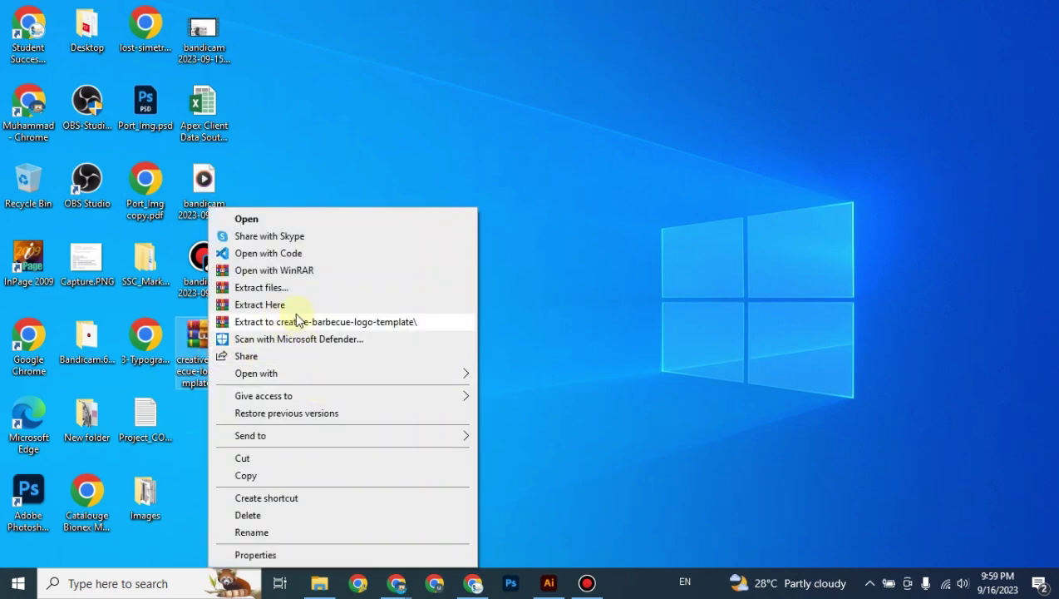
pyautogui.click(270, 287)
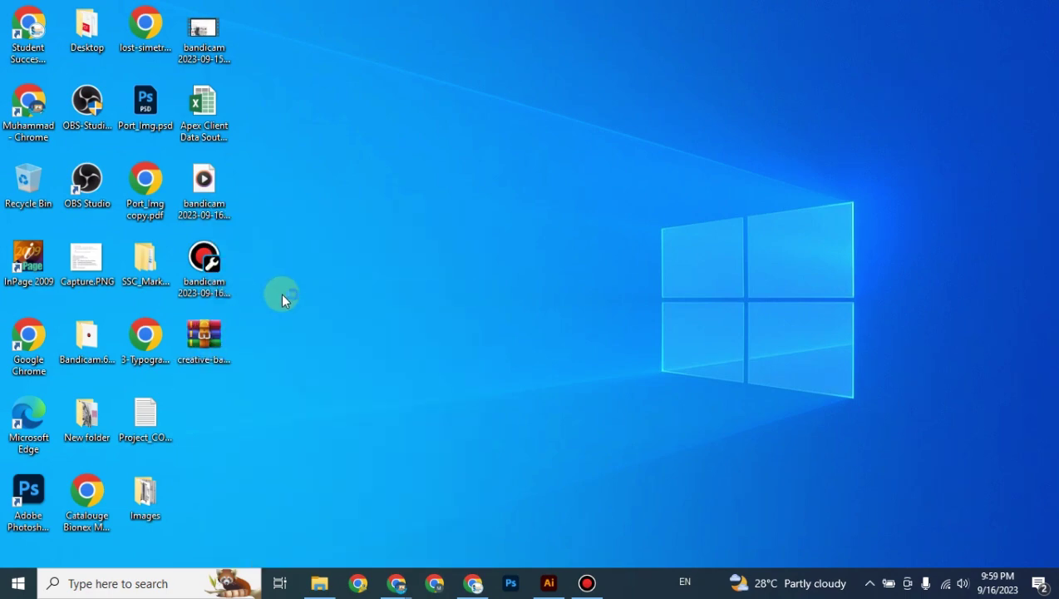
pyautogui.click(590, 453)
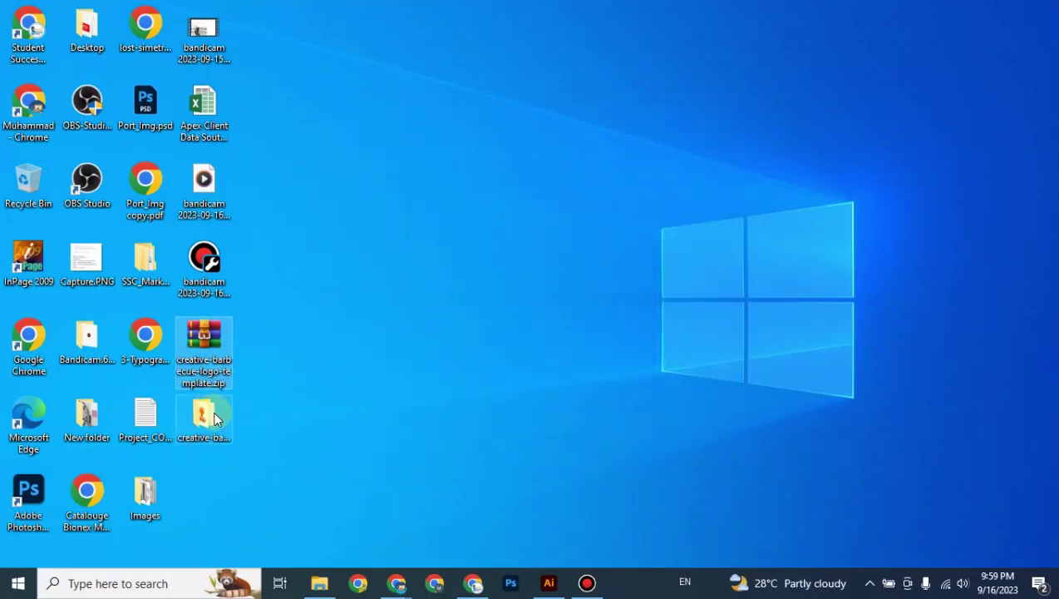
# Step: Open 5623789.ai from the extracted creative-barbecue-logo-template folder in Illustrator
pyautogui.doubleClick(218, 416)
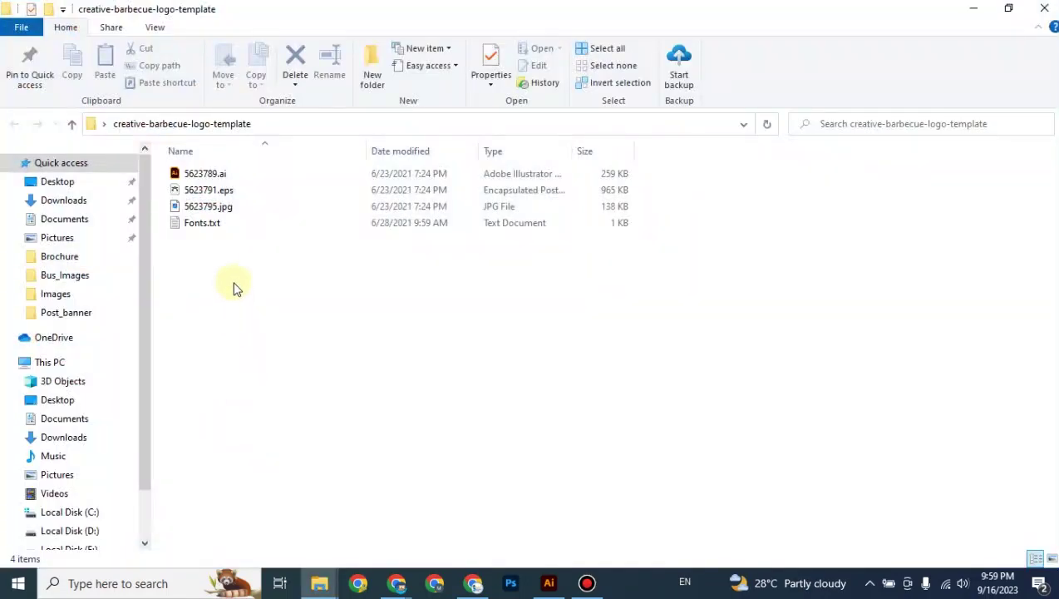
pyautogui.doubleClick(213, 173)
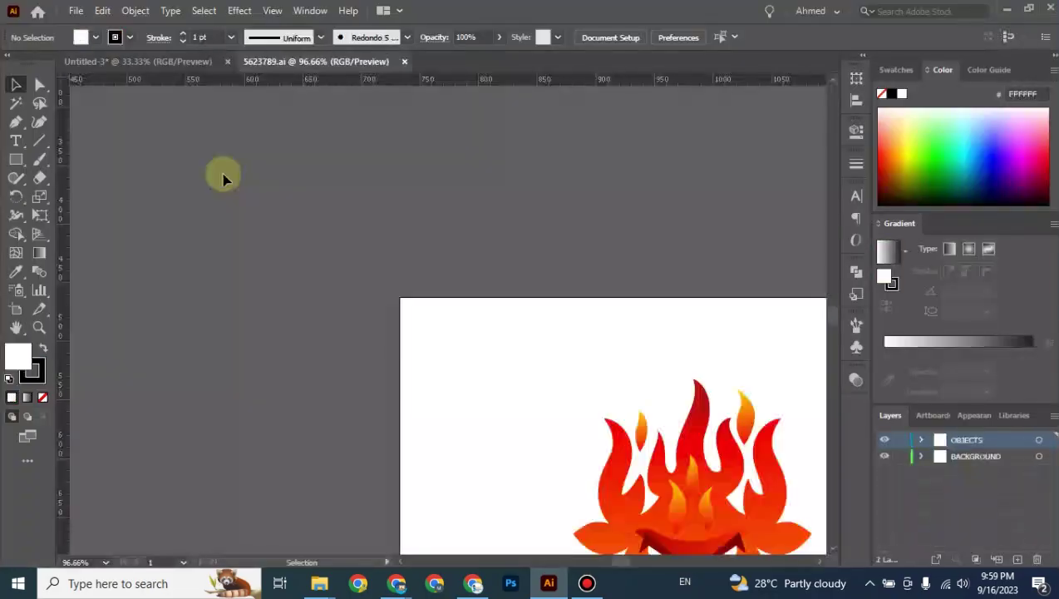
pyautogui.scroll(-5, 504, 373)
pyautogui.hscroll(5, 504, 374)
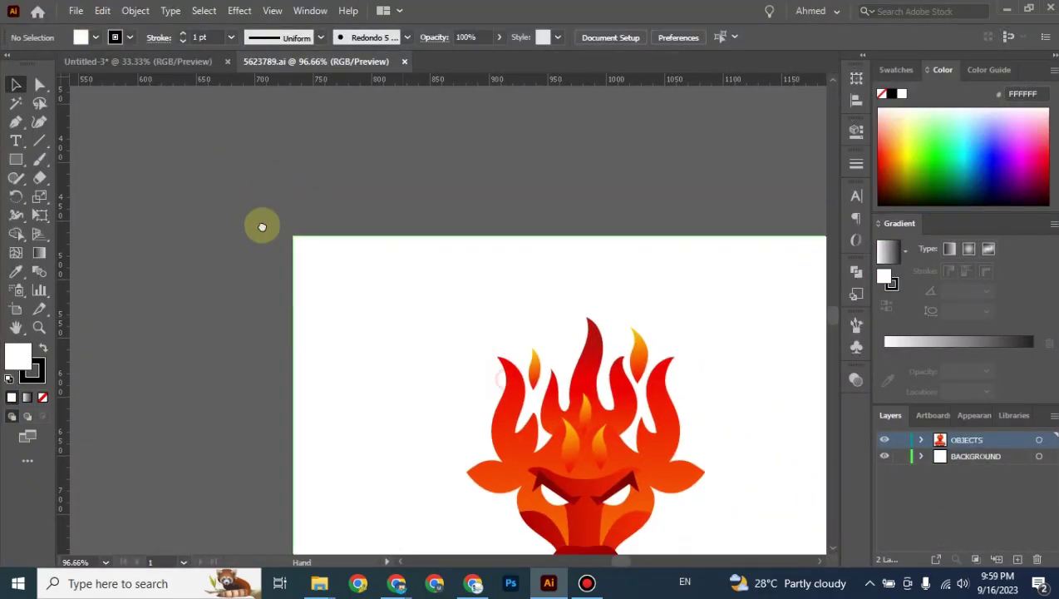
# Step: Ungroup the Grill Steak House logo artwork on the artboard
pyautogui.moveTo(384, 269); pyautogui.dragTo(391, 241)
pyautogui.rightClick(392, 235)
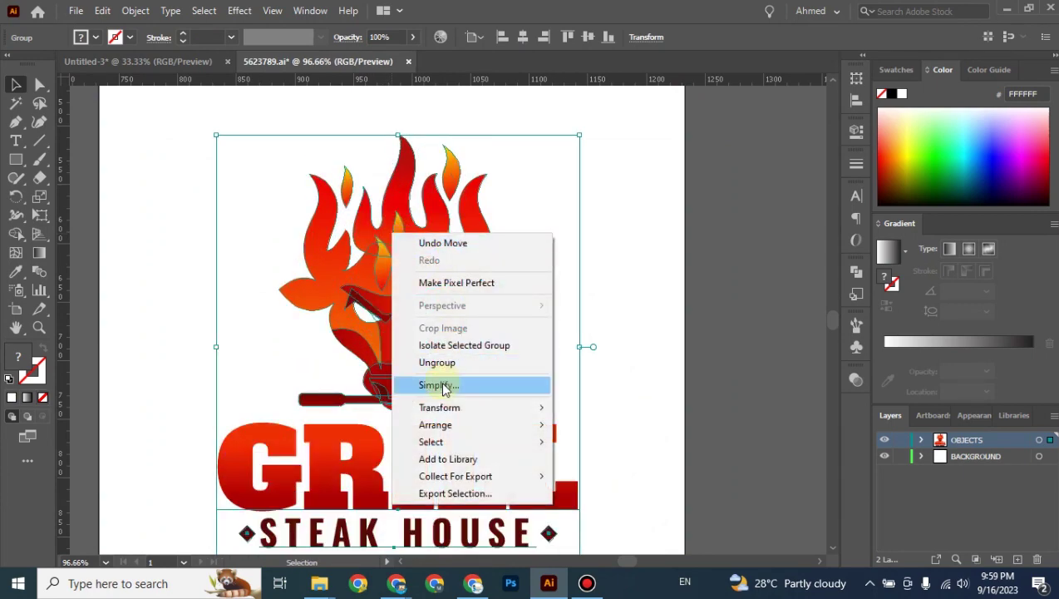
pyautogui.click(438, 364)
pyautogui.click(642, 283)
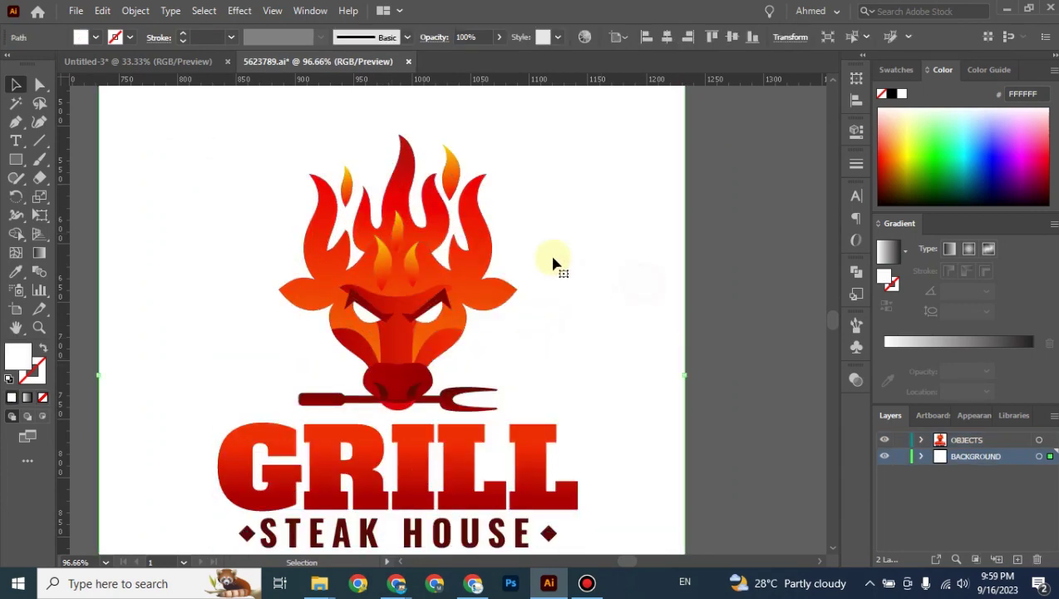
# Step: Compare the flame lion logo in Untitled-3 with the Grill Steak House artwork and its lettering
pyautogui.click(141, 61)
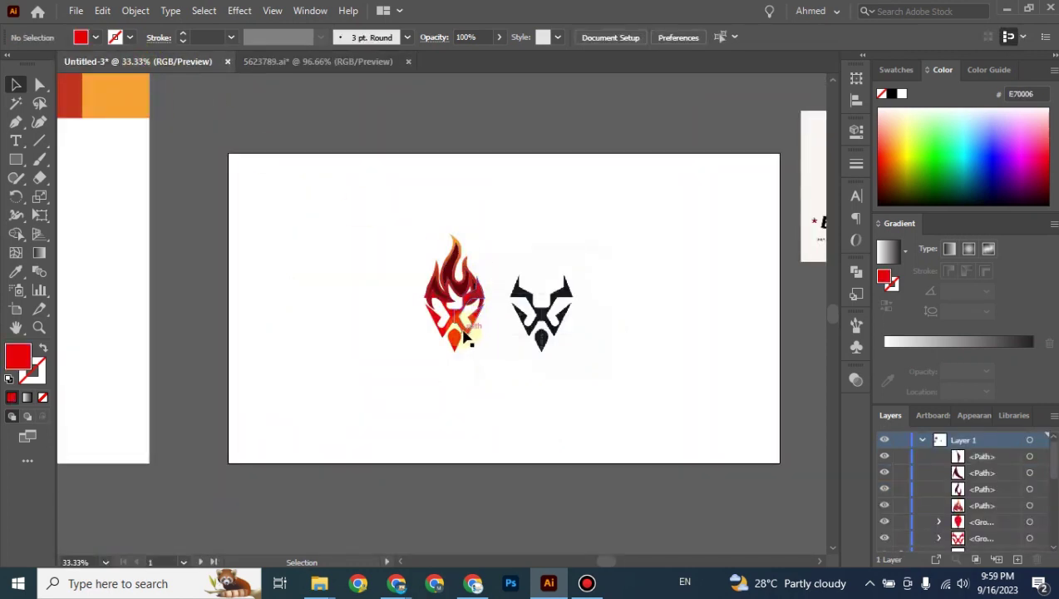
pyautogui.click(329, 65)
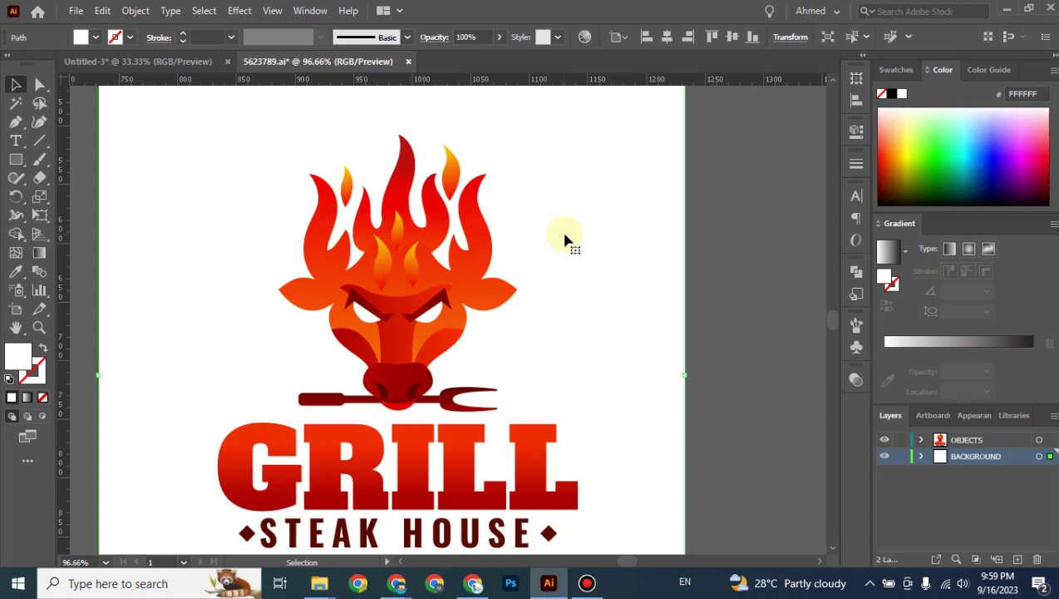
pyautogui.scroll(-2, 564, 240)
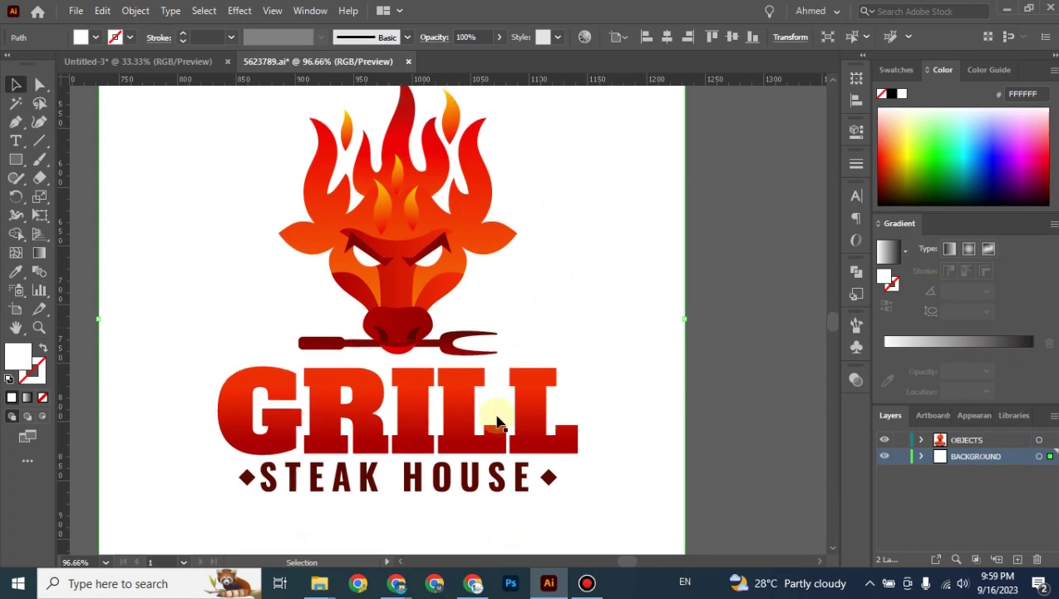
# Step: Switch to the Google Meet call in Chrome, hide the screen-sharing notice and check the in-call messages
pyautogui.moveTo(400, 586)
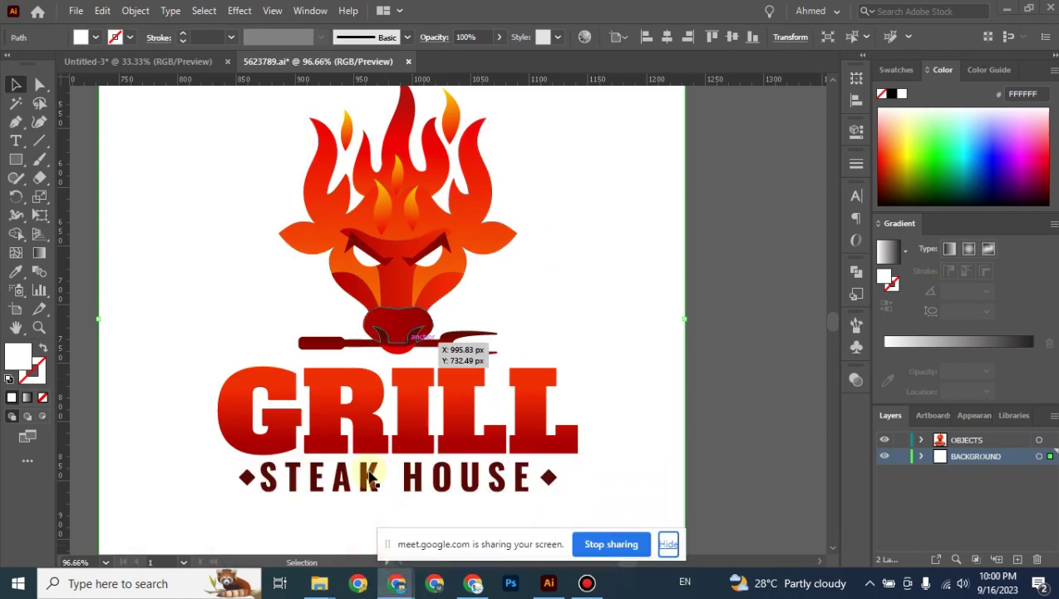
pyautogui.click(227, 508)
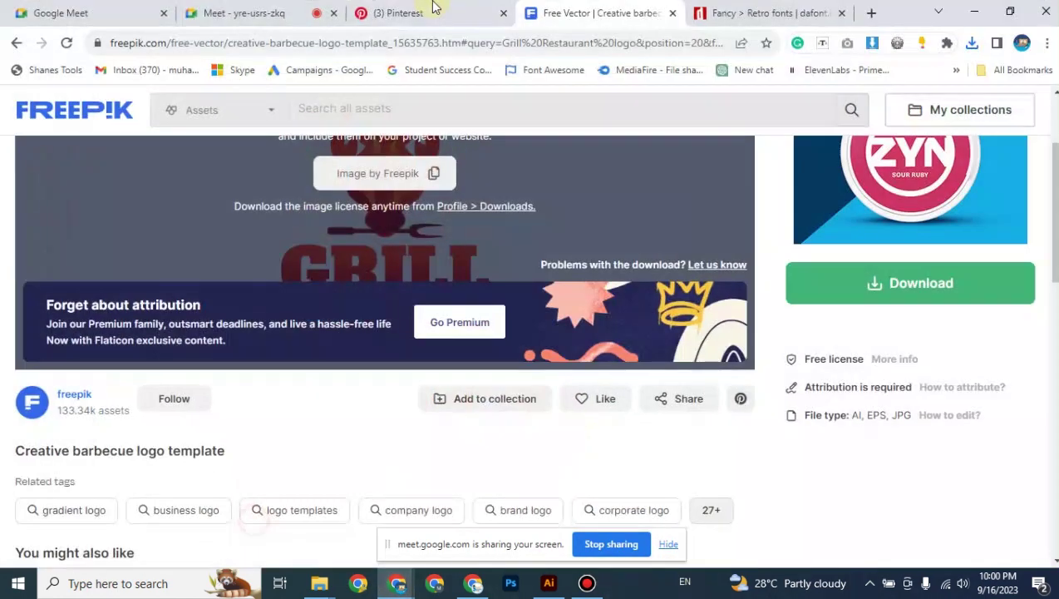
pyautogui.click(274, 12)
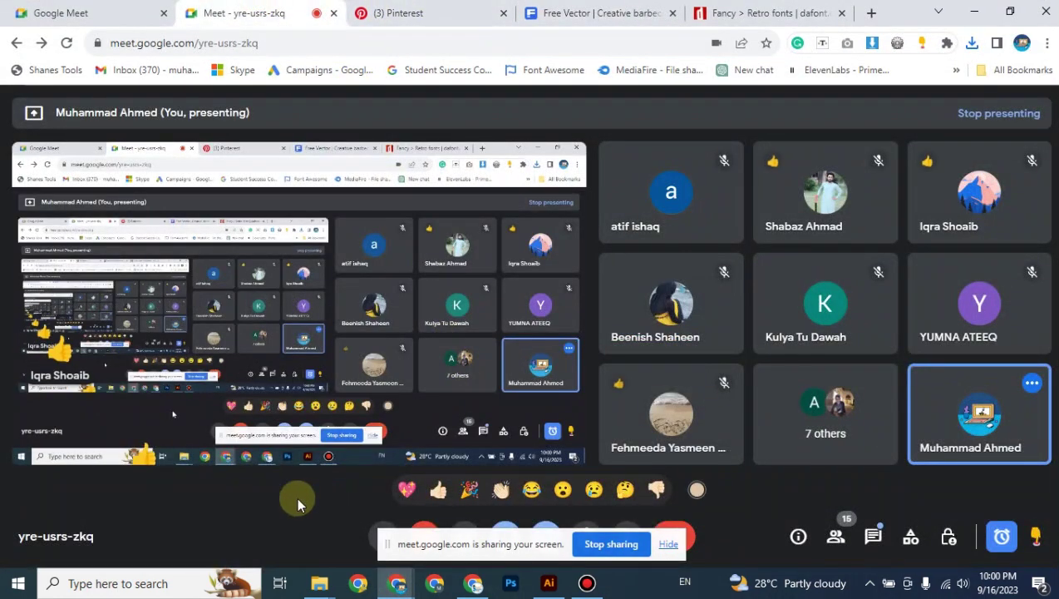
pyautogui.click(669, 544)
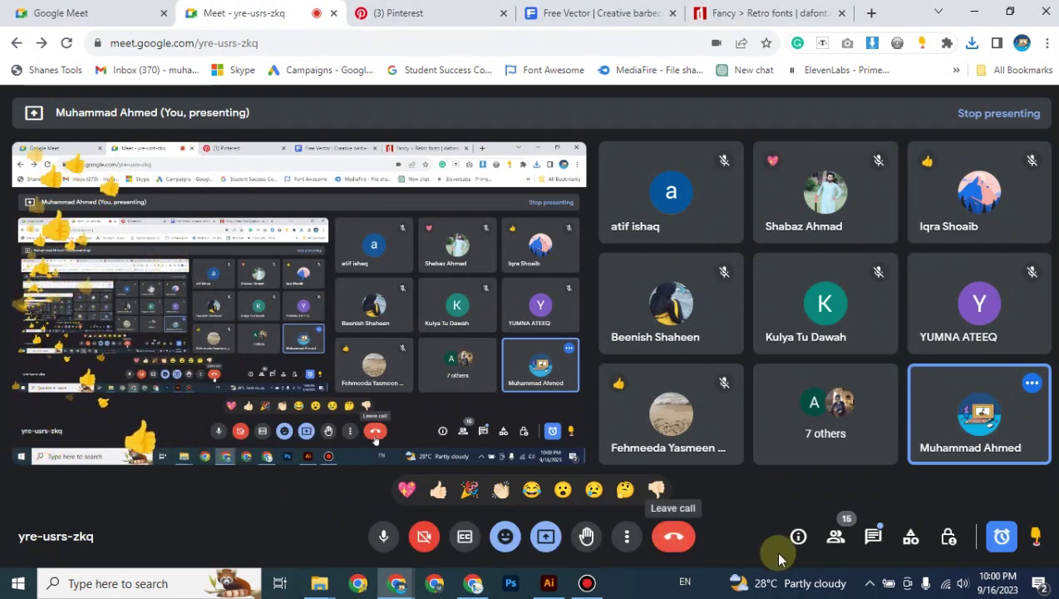
pyautogui.click(875, 540)
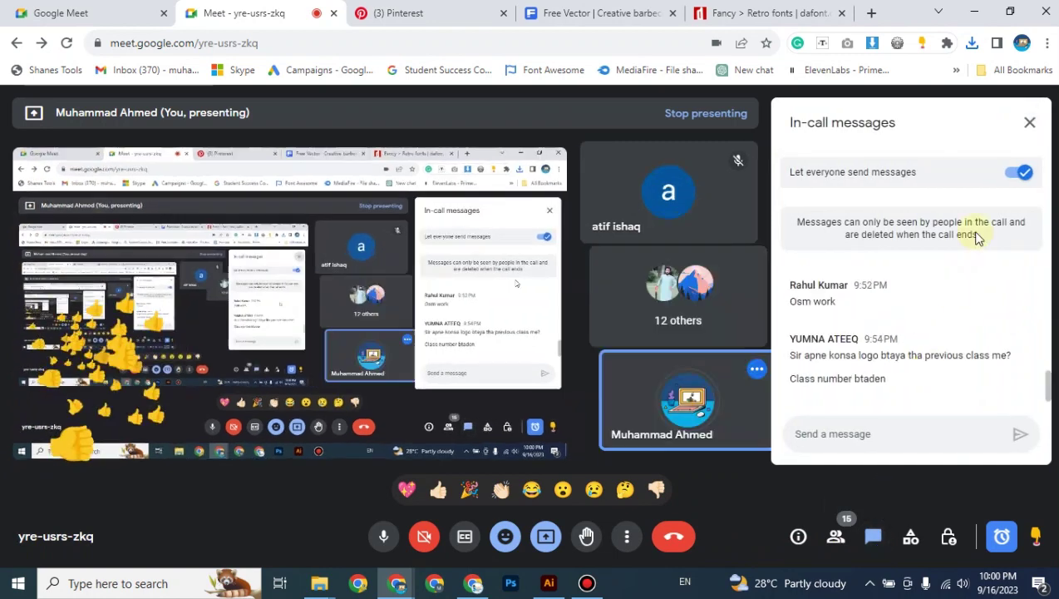
pyautogui.click(1029, 123)
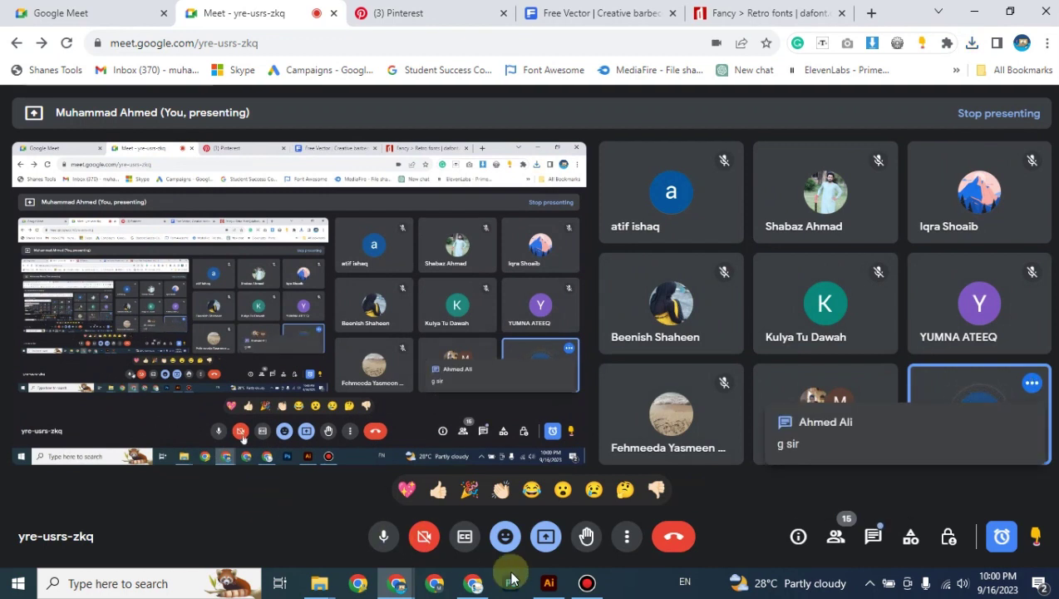
pyautogui.click(585, 584)
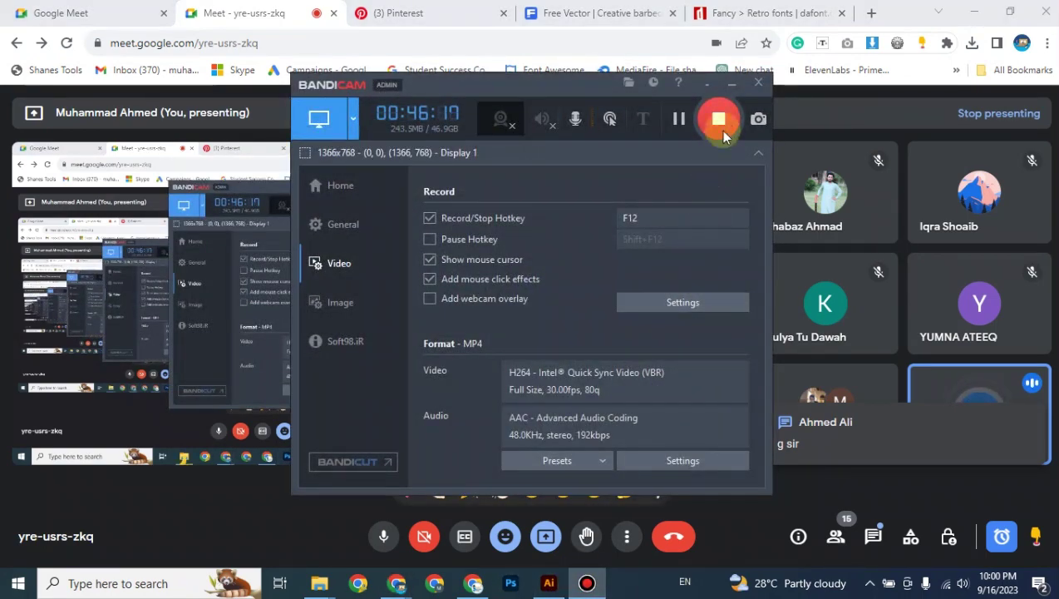